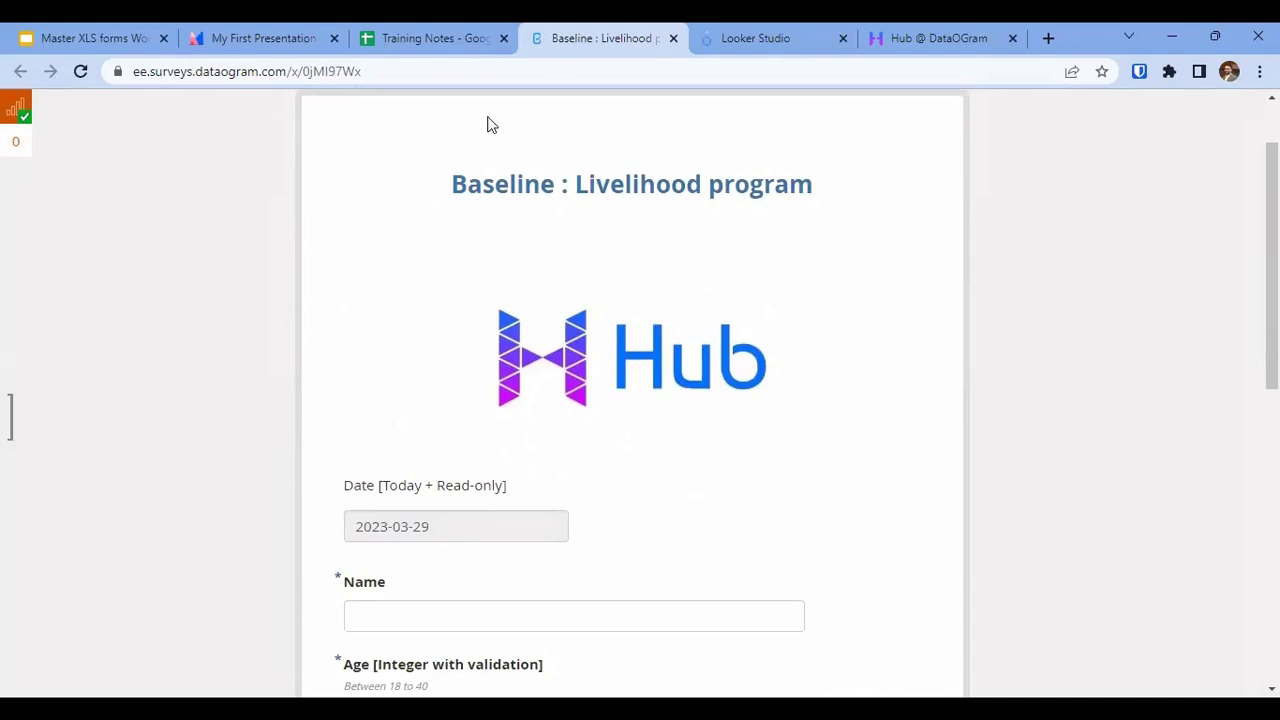
Review the Baseline : Livelihood program form's title, logo and list of questions through to the submission area.
left_click_drag(446, 191, 825, 184)
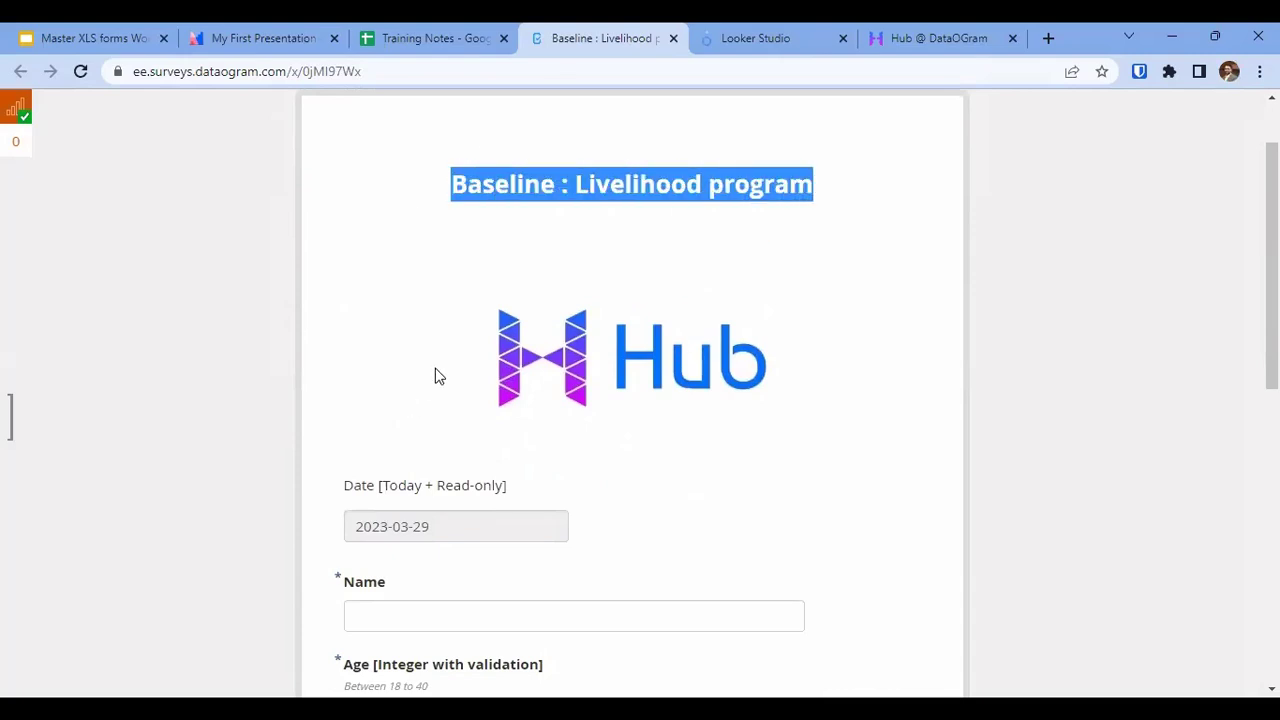
left_click_drag(434, 374, 822, 372)
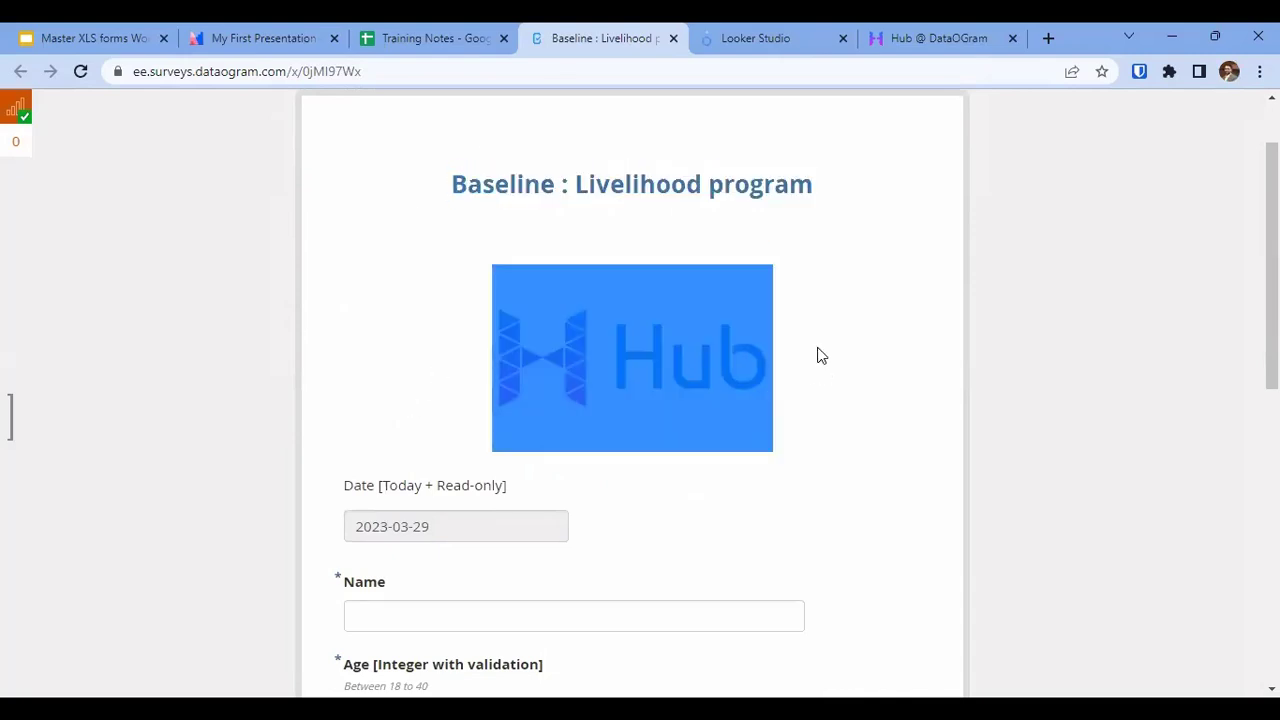
left_click(447, 376)
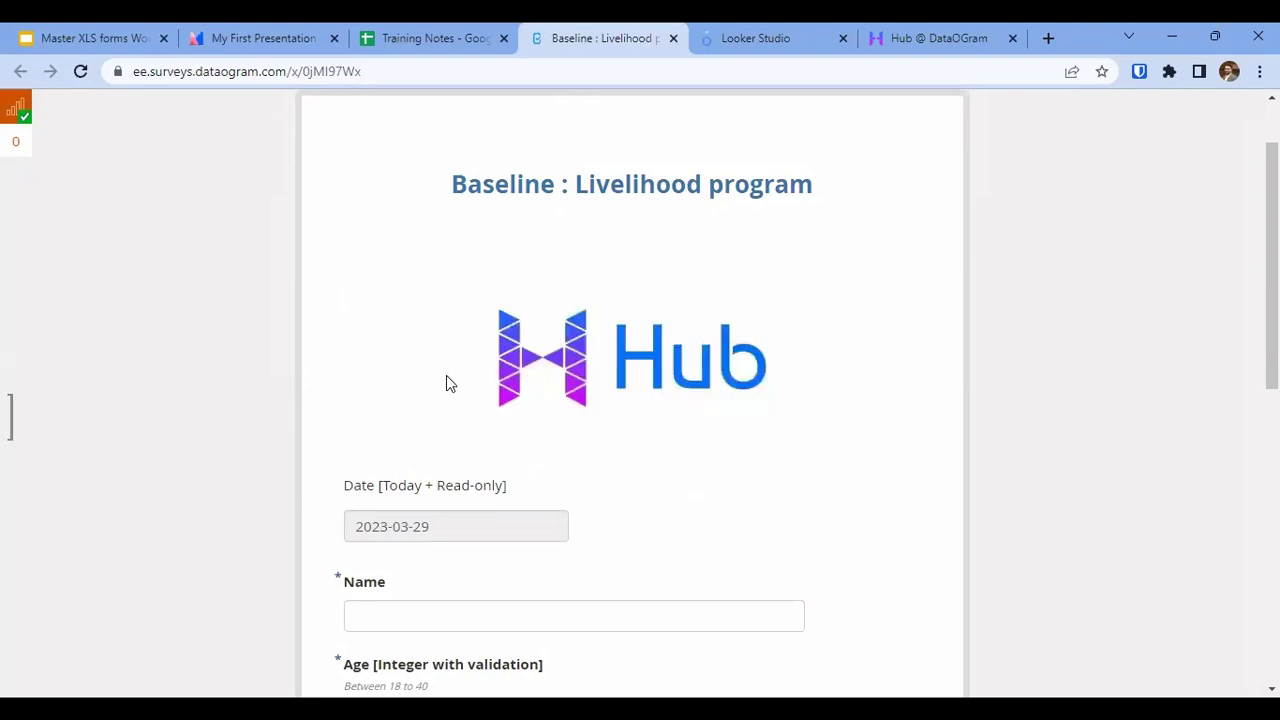
left_click_drag(448, 374, 703, 372)
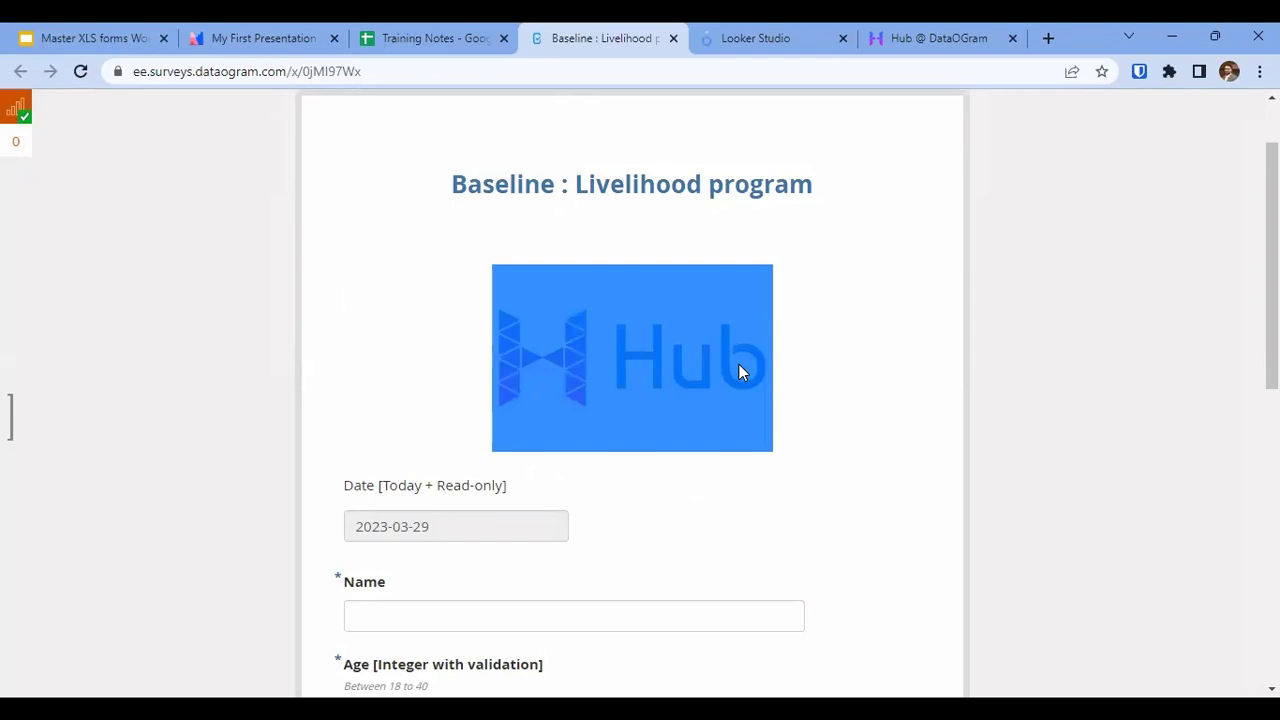
scroll(739, 366, "down", 1)
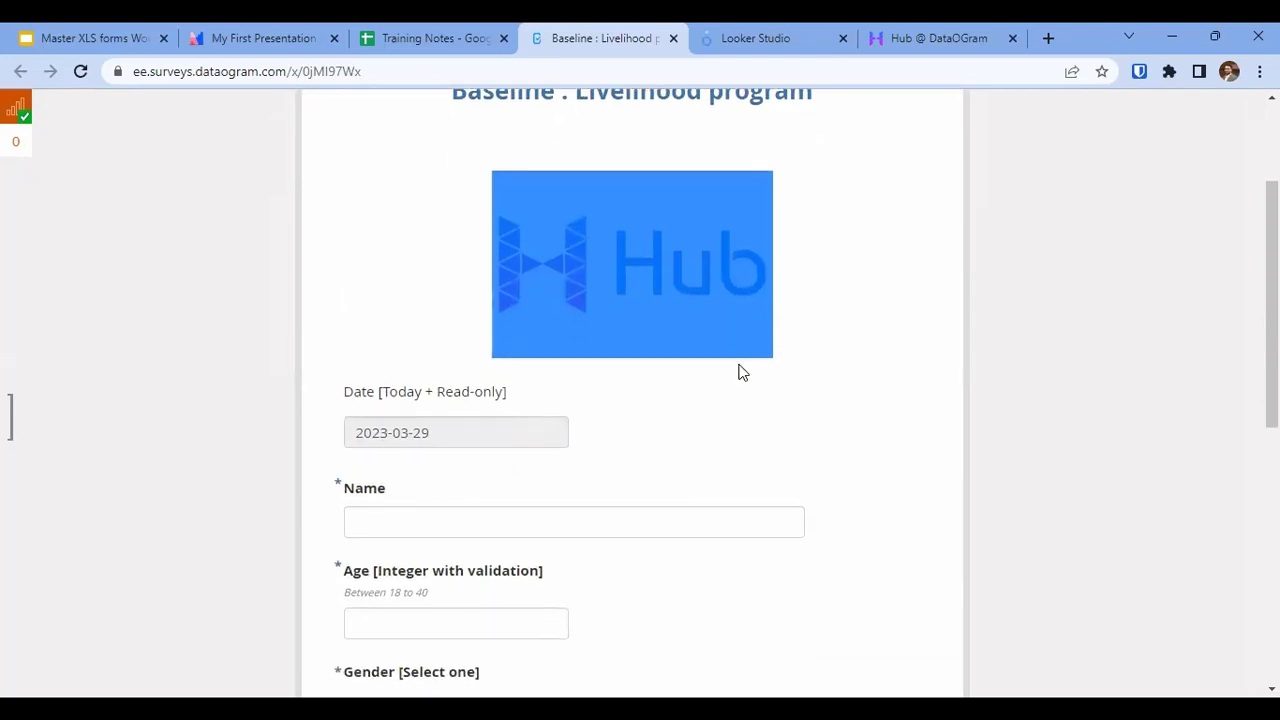
left_click(728, 433)
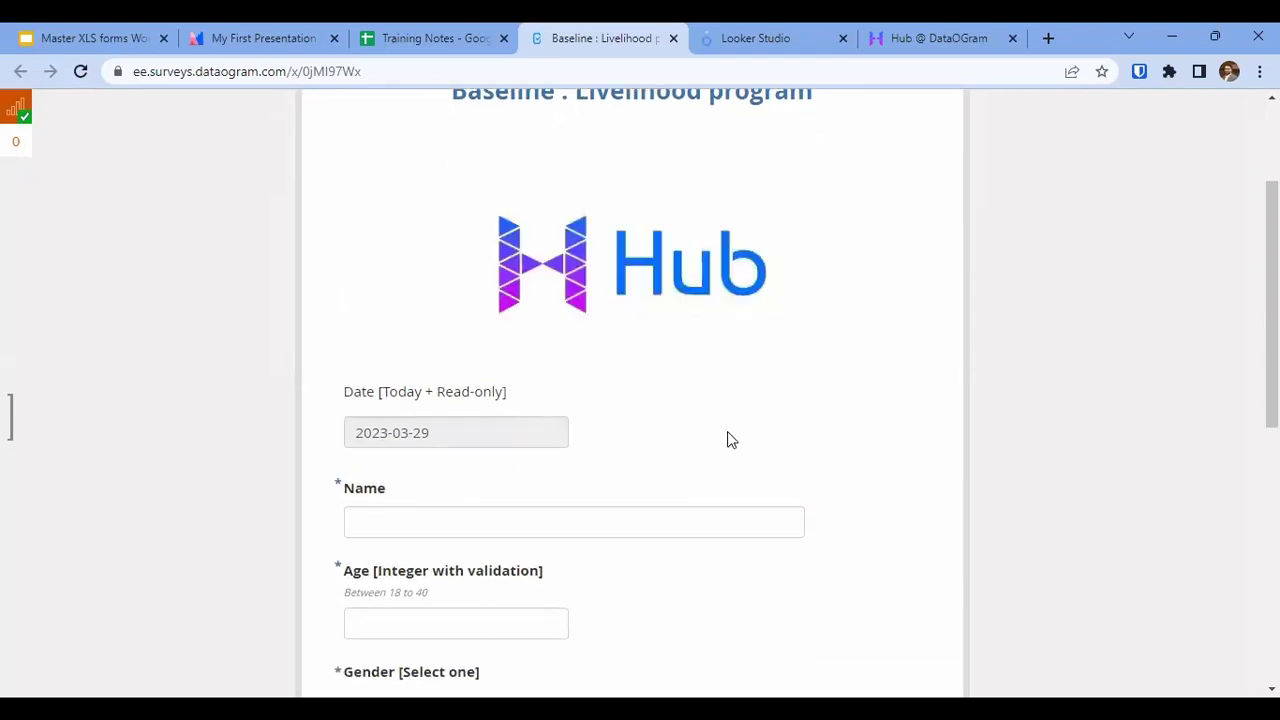
scroll(727, 431, "down", 7)
scroll(728, 431, "up", 1)
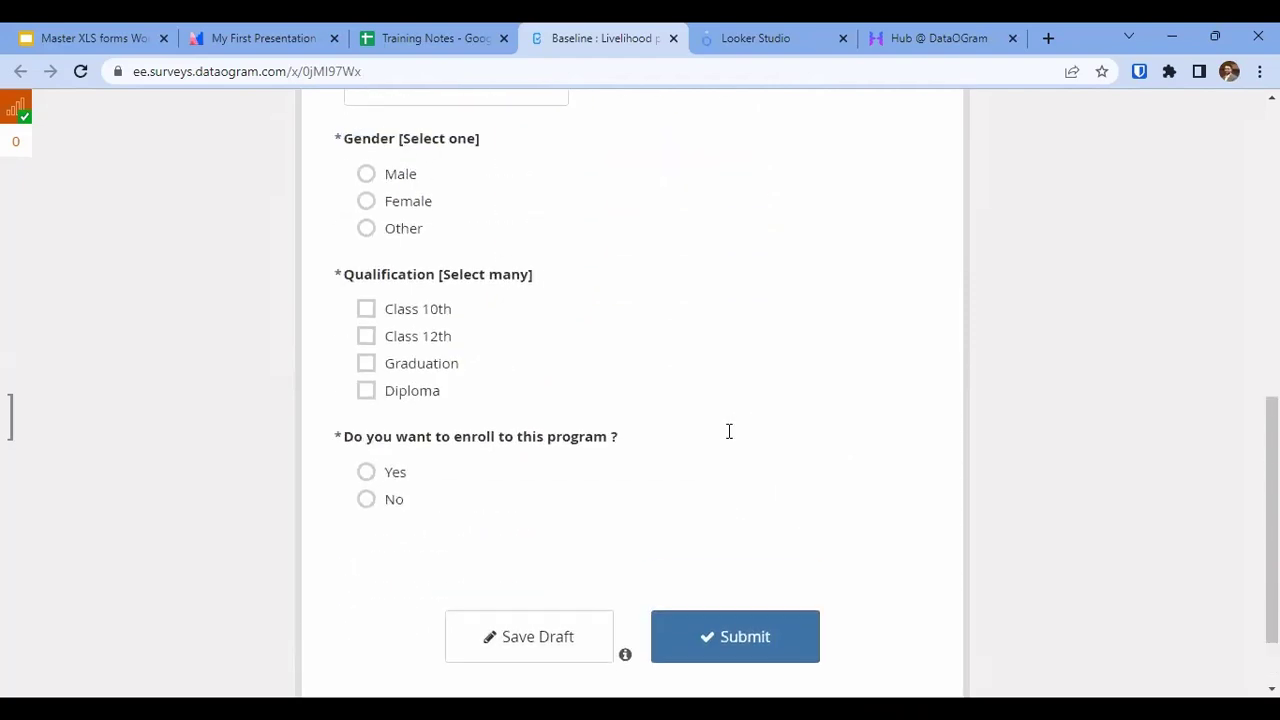
scroll(728, 431, "up", 2)
scroll(728, 431, "down", 1)
scroll(729, 437, "up", 2)
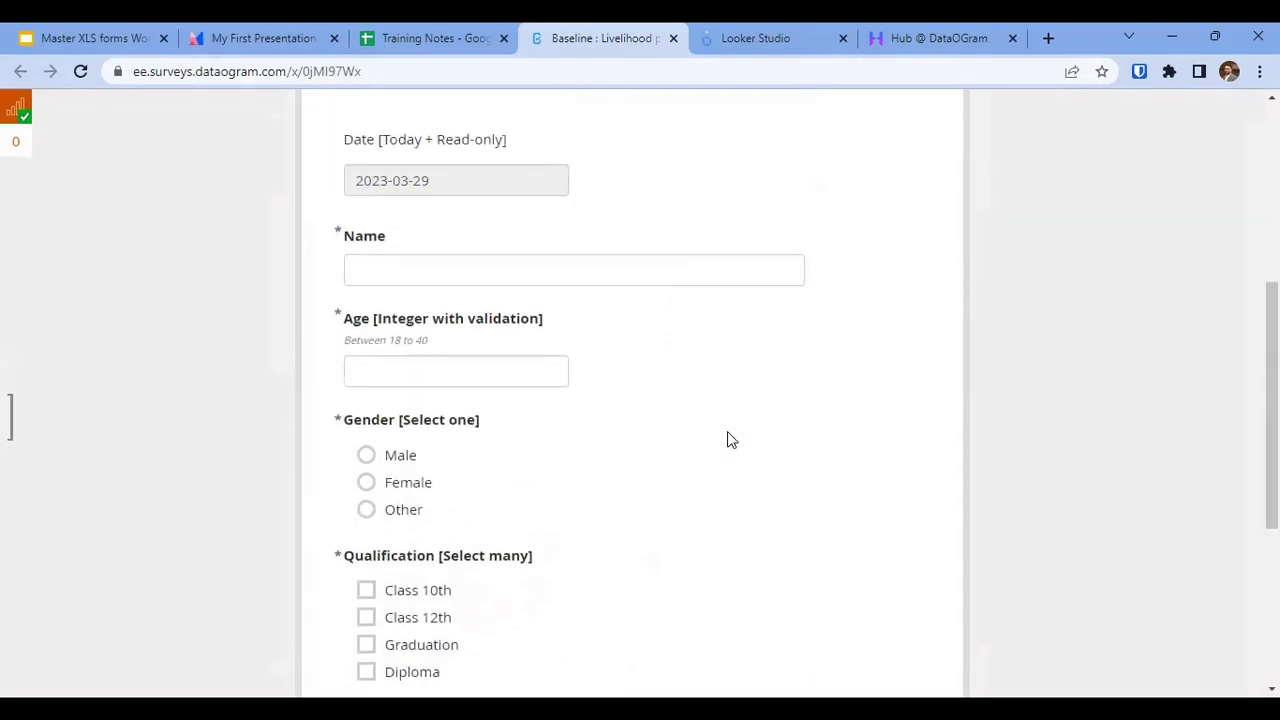
scroll(728, 440, "up", 1)
Examine the read-only Date question, the Name question and the Age question with its range hint.
left_click_drag(344, 240, 514, 242)
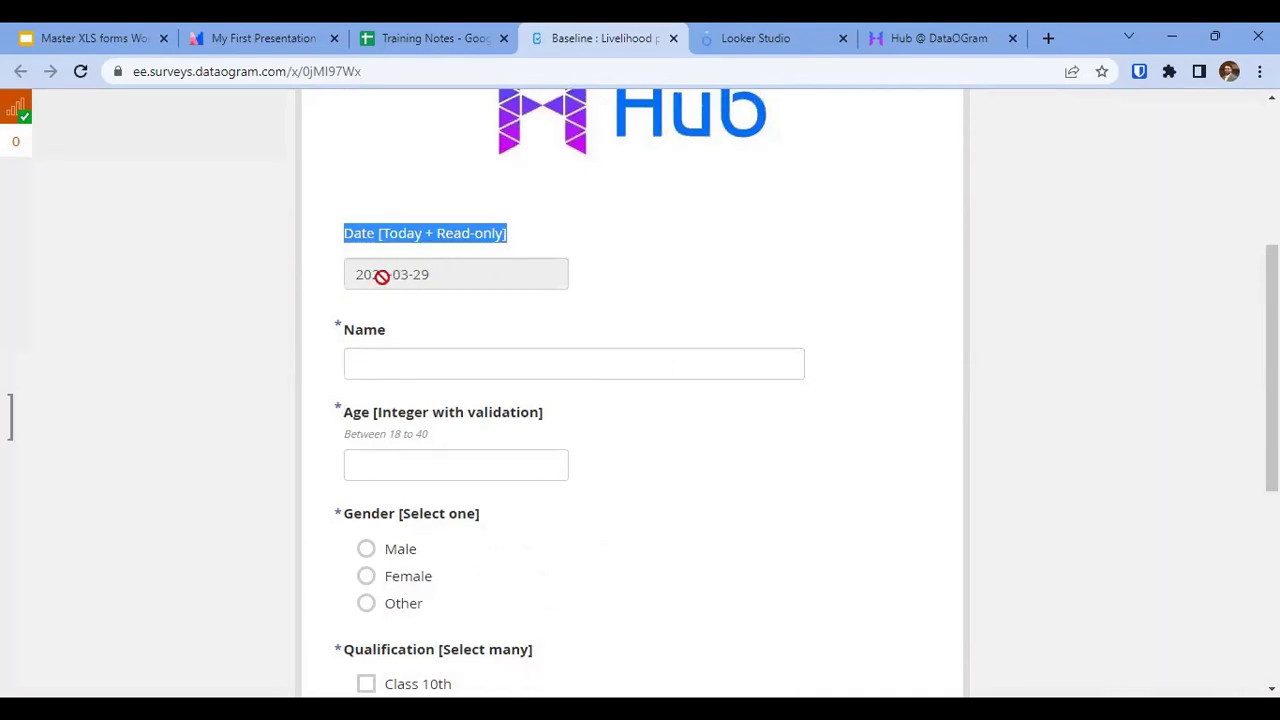
left_click(461, 272)
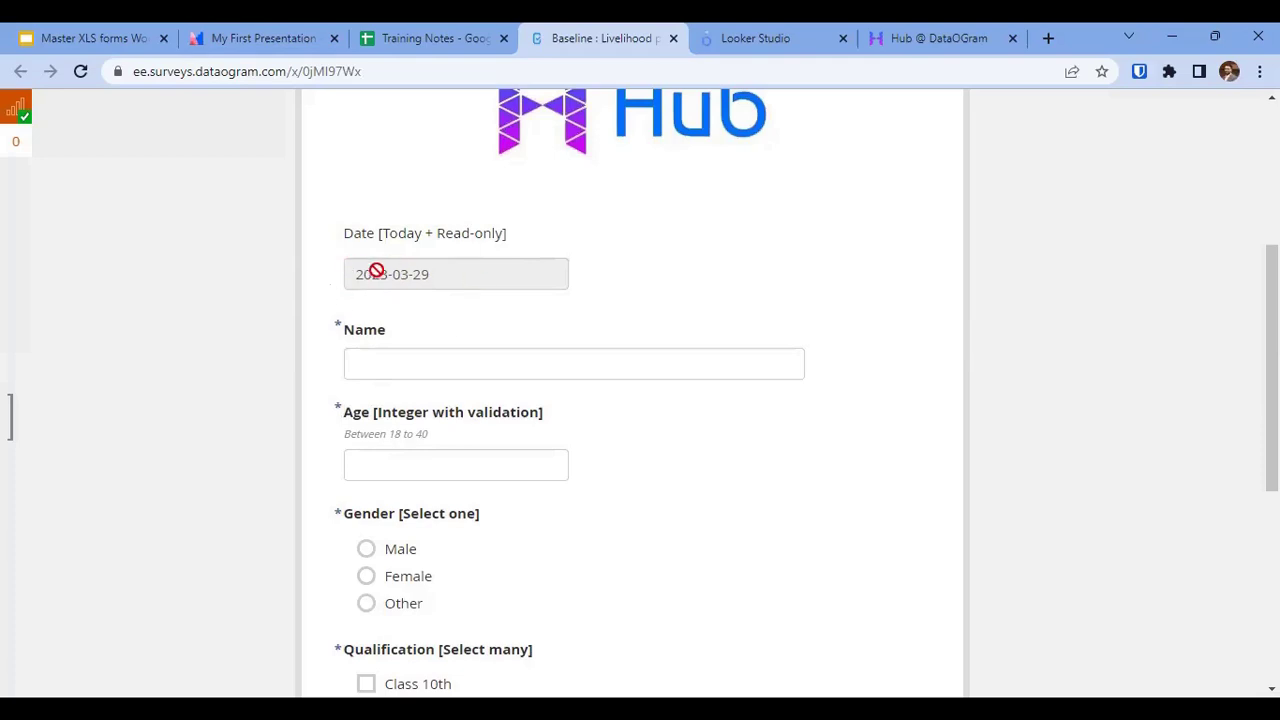
scroll(640, 400, "down", 1)
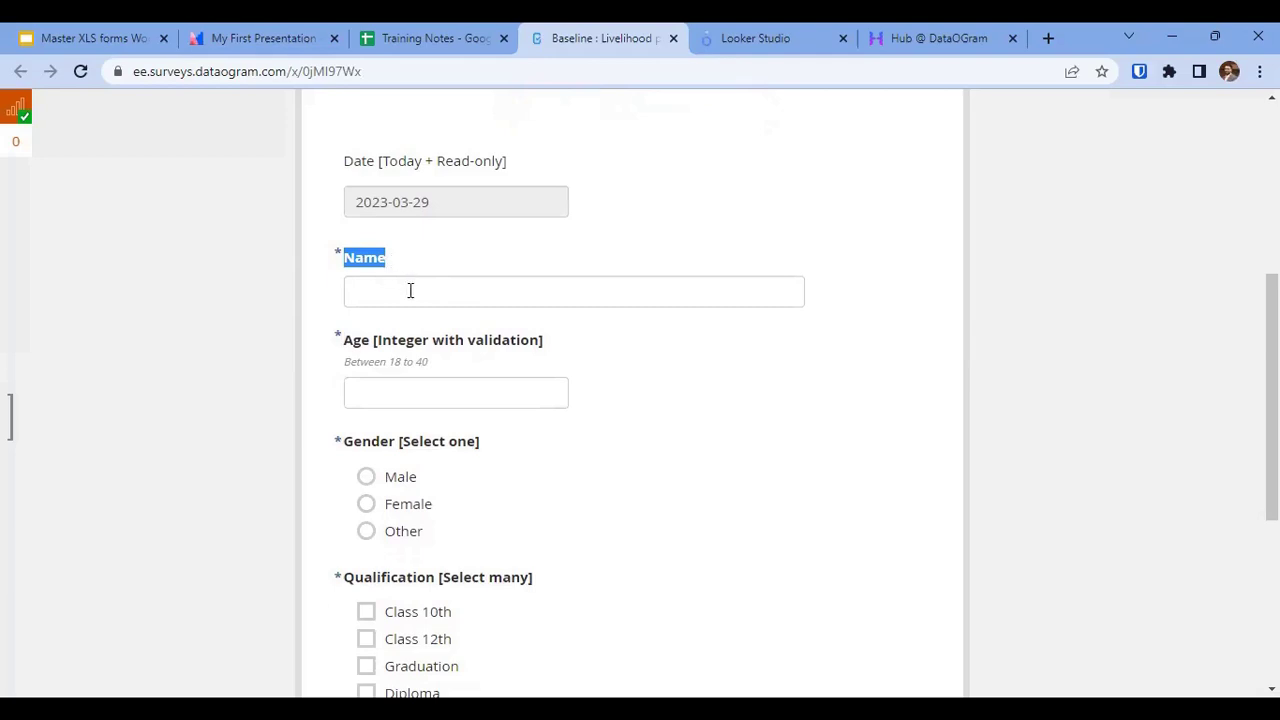
left_click_drag(345, 340, 556, 343)
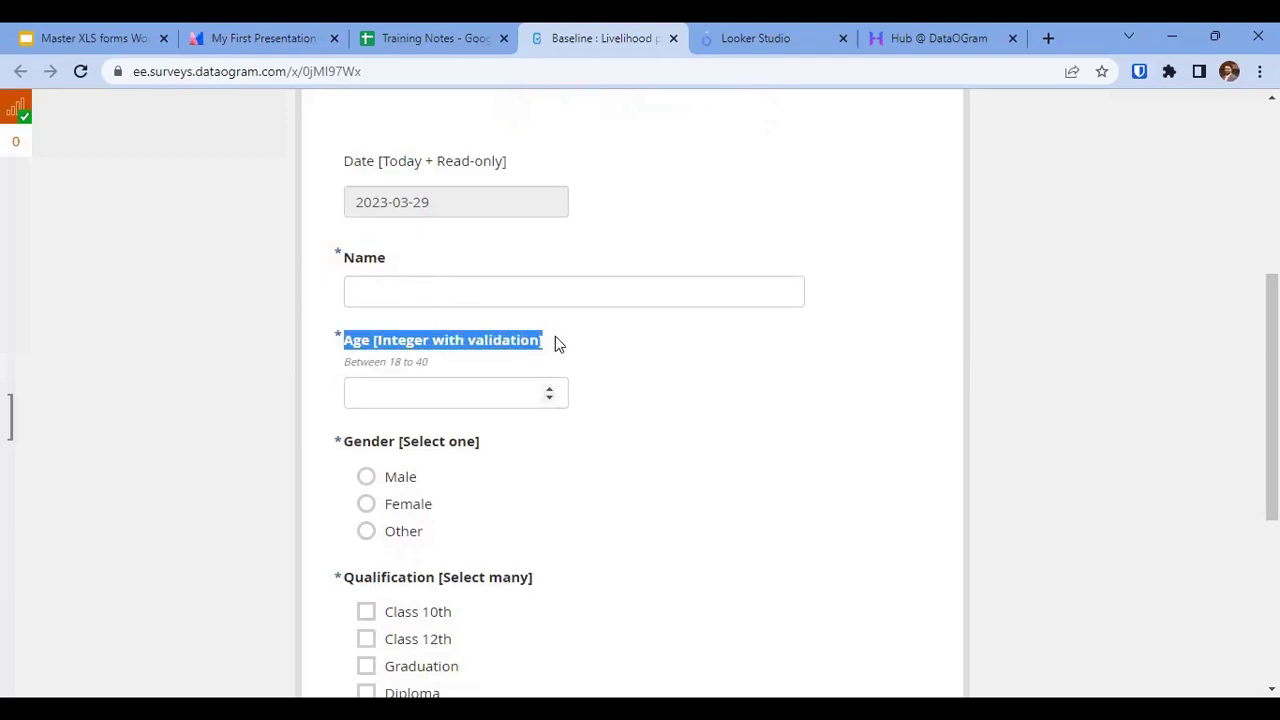
scroll(640, 400, "up", 2)
scroll(1175, 300, "up", 1)
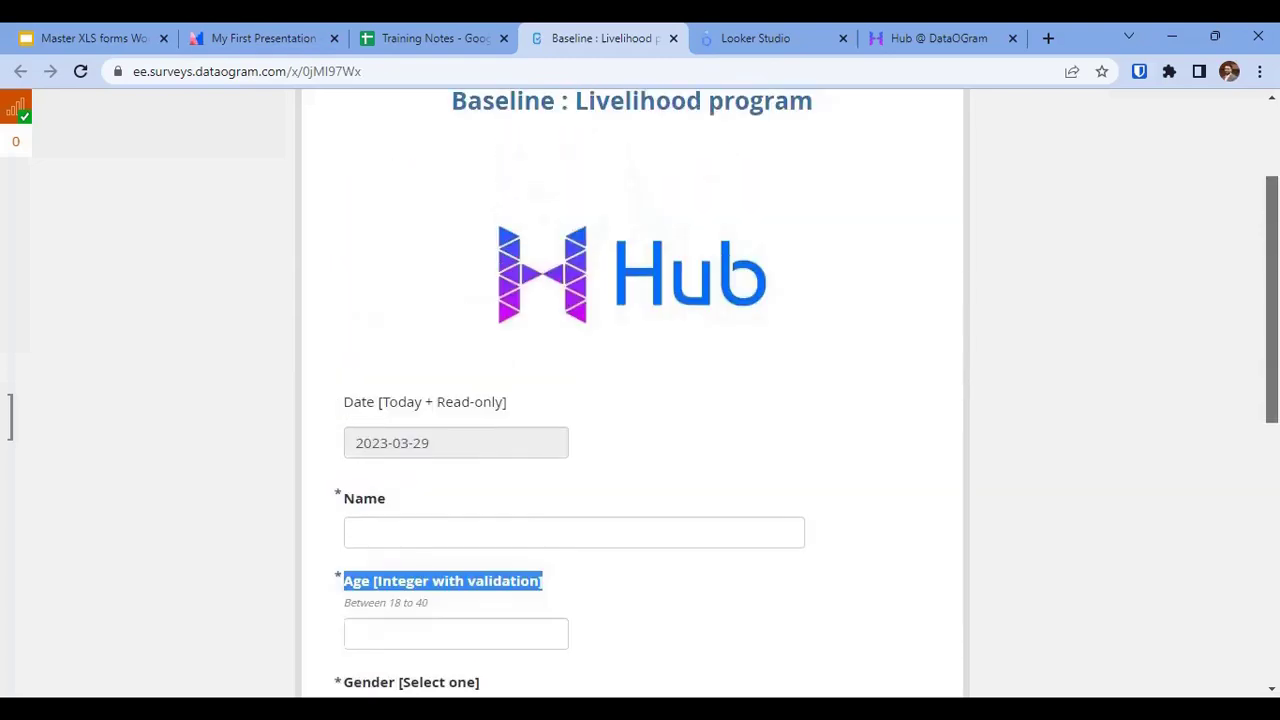
scroll(807, 392, "up", 1)
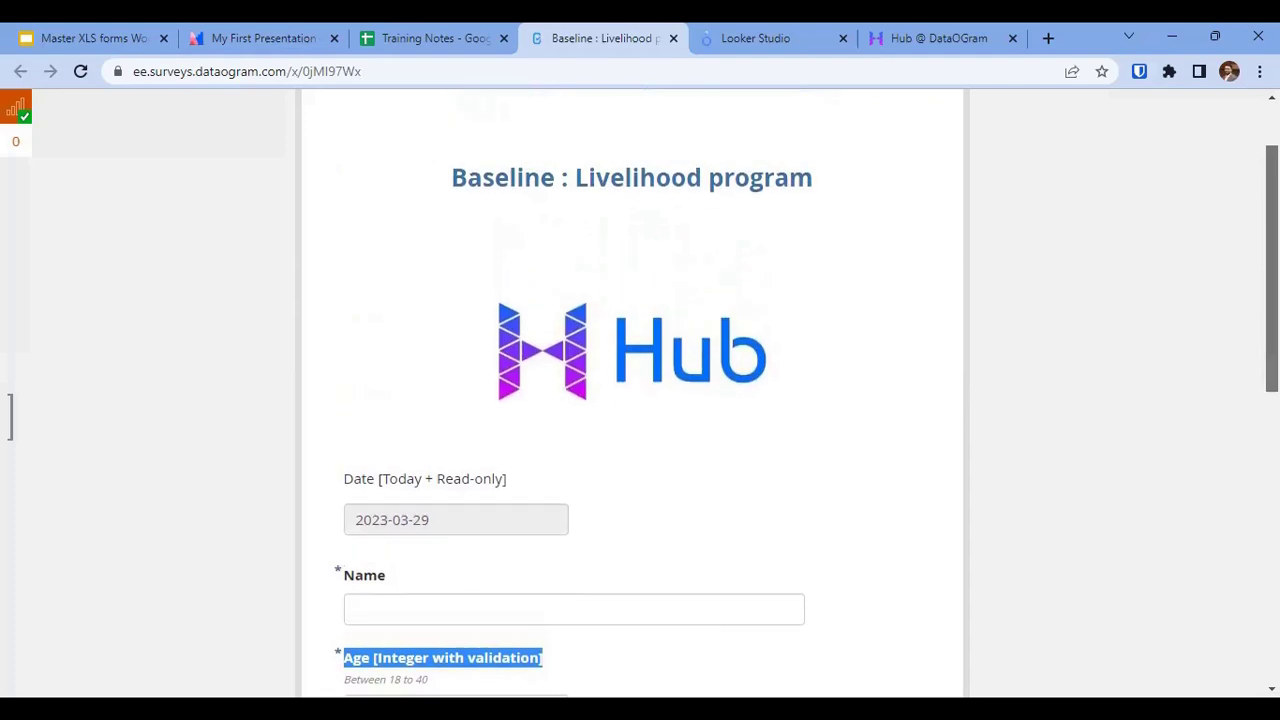
scroll(1088, 235, "down", 4)
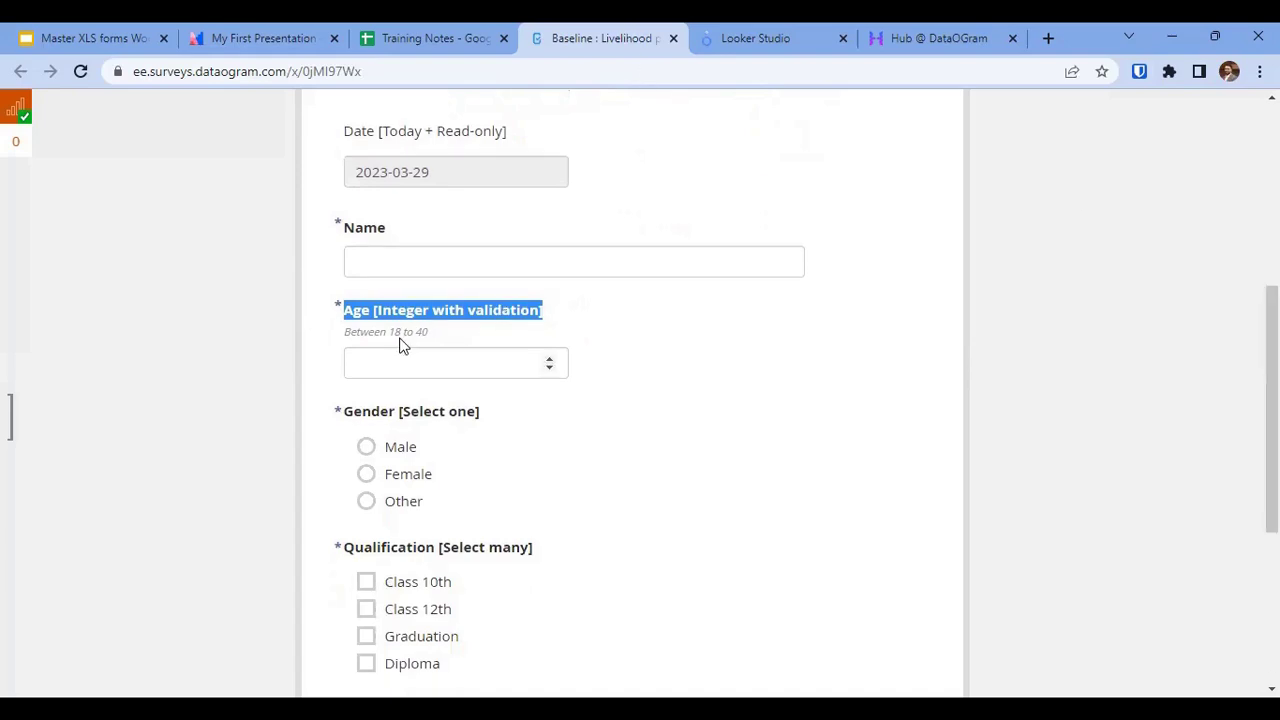
left_click_drag(345, 334, 432, 343)
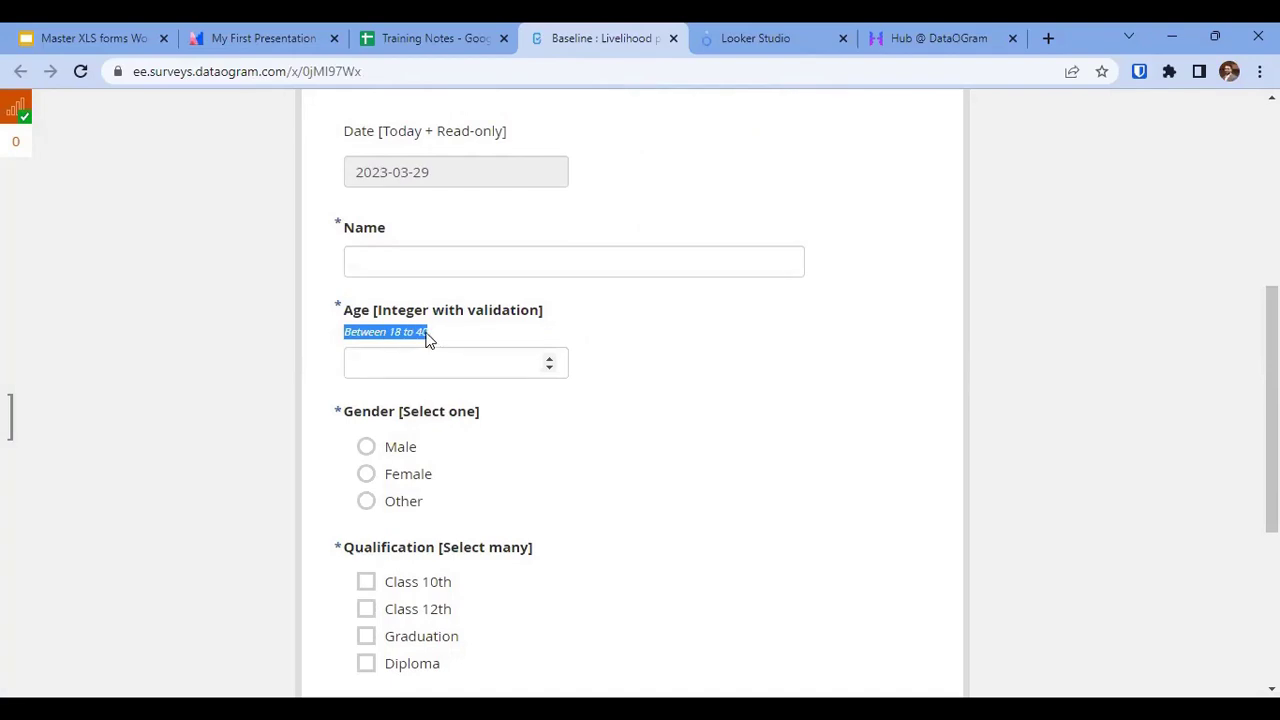
Test the Age question's validation with the value 10, and set the age to 18.
left_click(438, 370)
type("10")
left_click(663, 389)
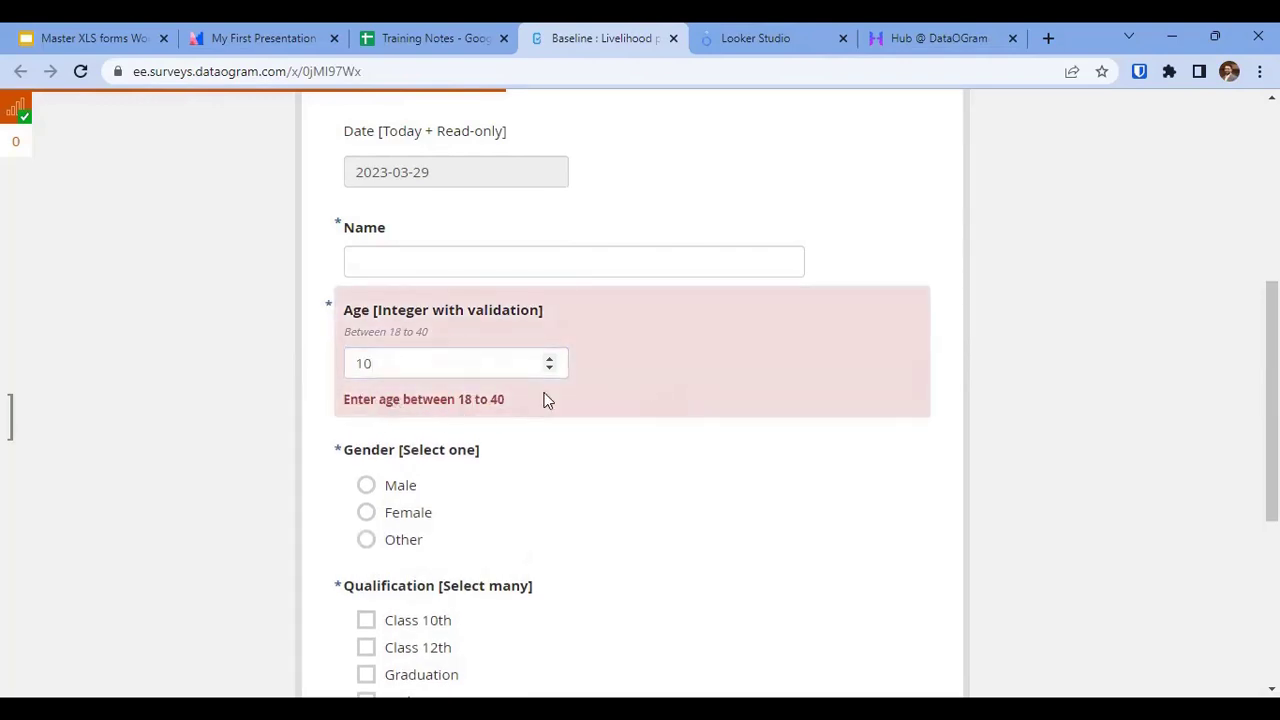
left_click_drag(471, 357, 315, 368)
type("18")
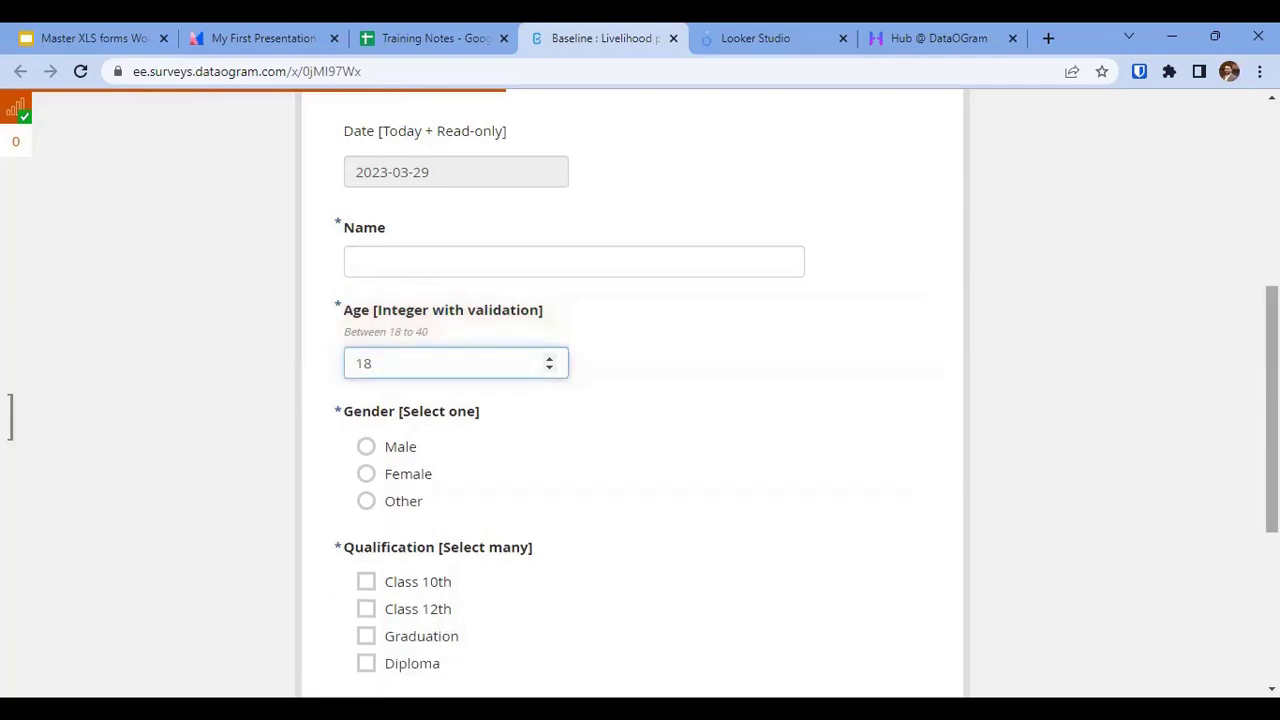
Examine the single-choice Gender question below the Age question.
scroll(1272, 420, "down", 2)
left_click(348, 228)
left_click_drag(348, 228, 482, 229)
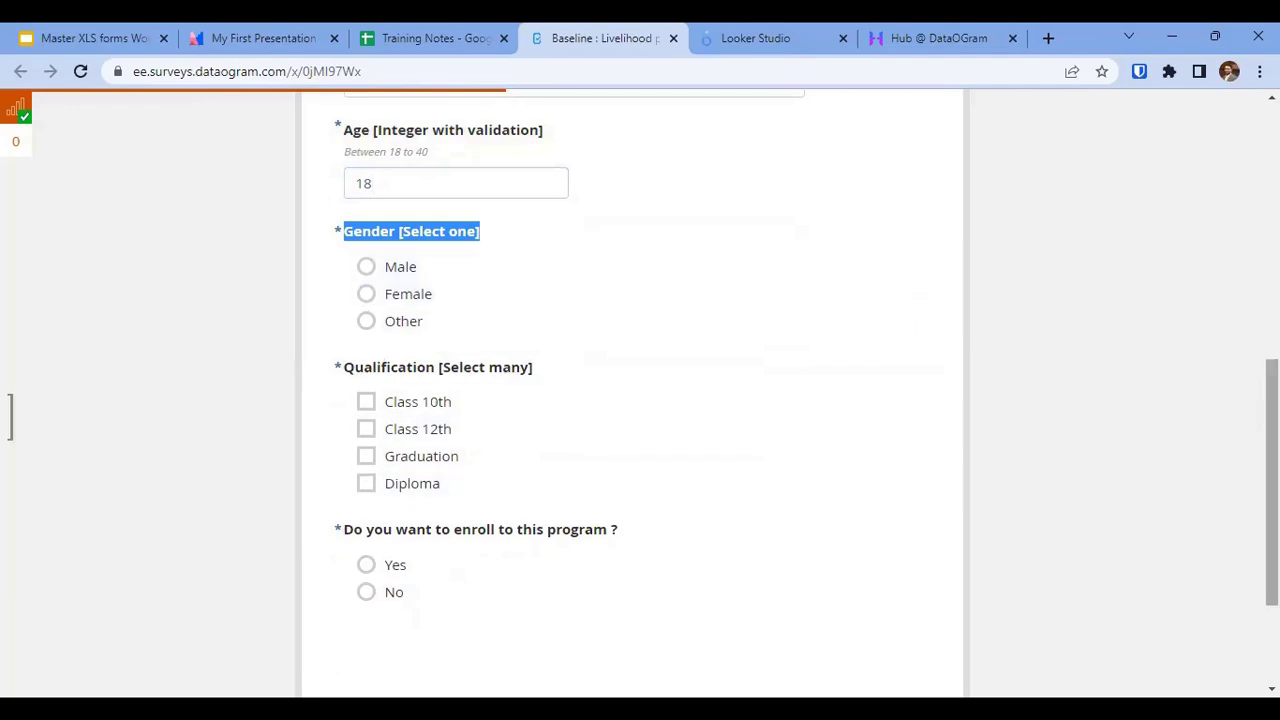
Try multiple selection in the Qualification question with Class 10th, Graduation and Class 12th, and clear all three again.
scroll(630, 400, "down", 3)
left_click_drag(345, 233, 558, 247)
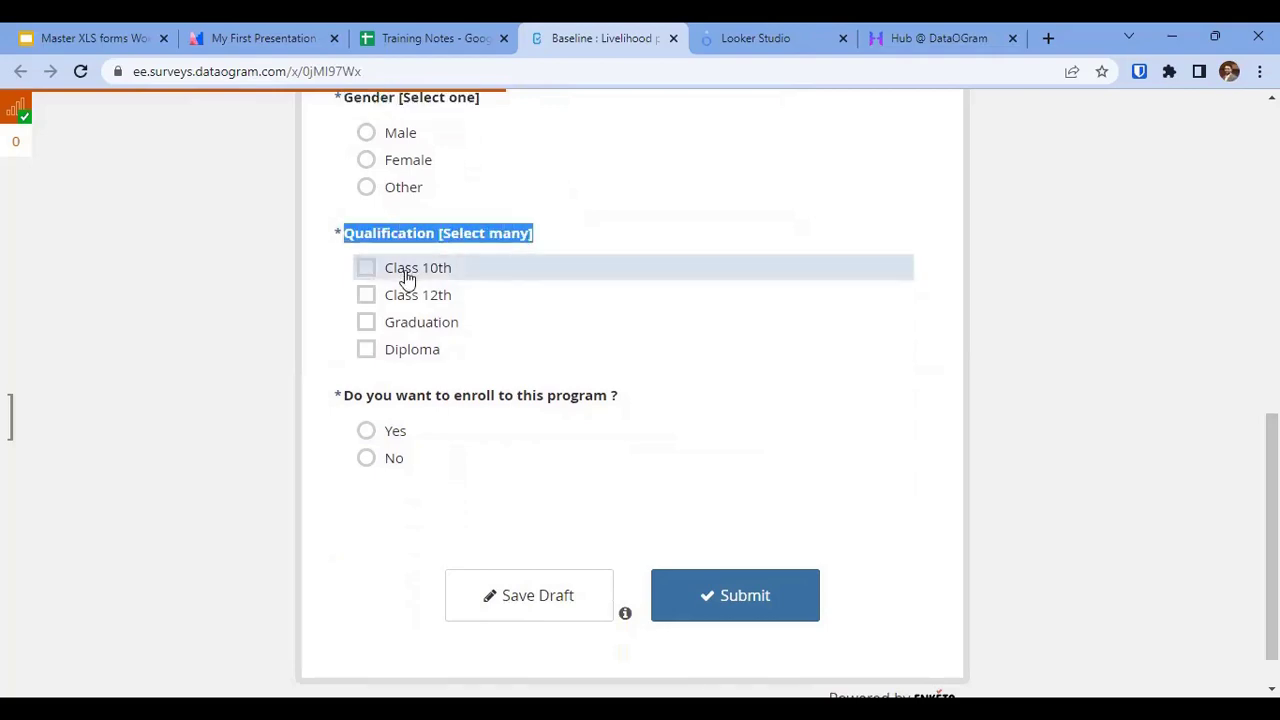
left_click(363, 264)
left_click(369, 324)
left_click(367, 296)
left_click(366, 268)
left_click(366, 295)
left_click(366, 322)
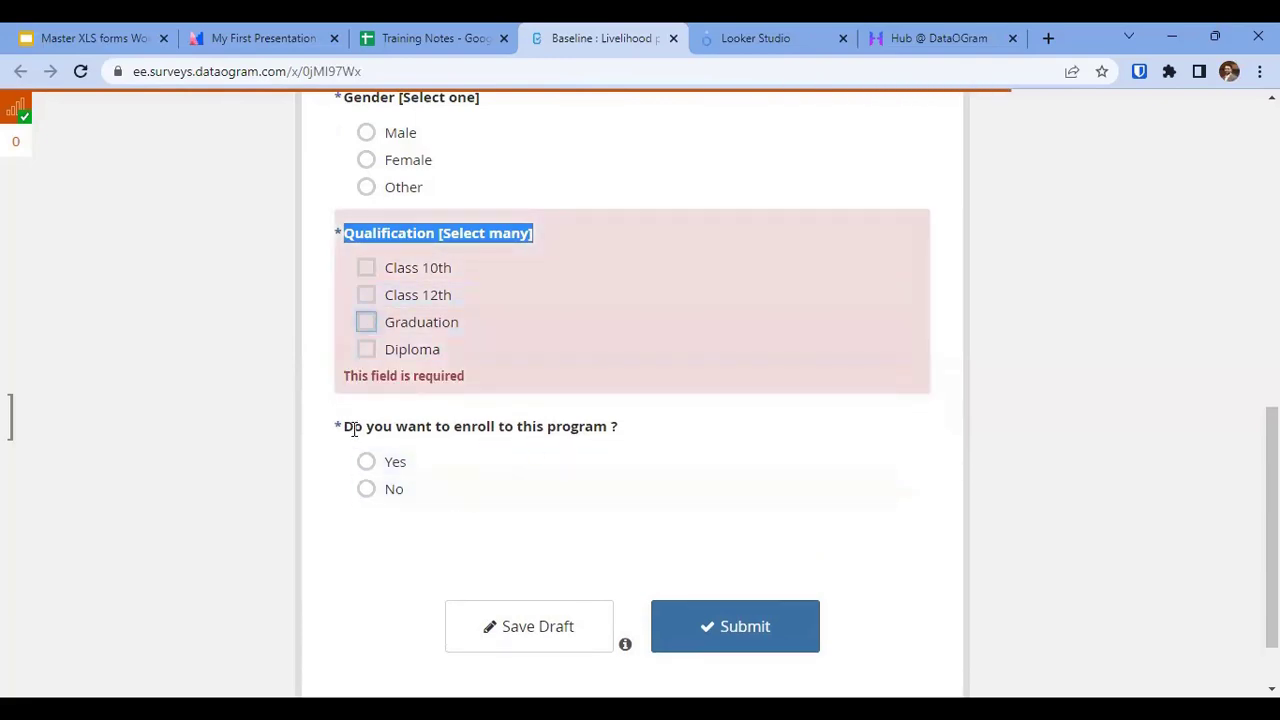
Test the skip logic of the program enrolment question by answering Yes and No, and set the answer to Yes.
left_click_drag(352, 426, 634, 434)
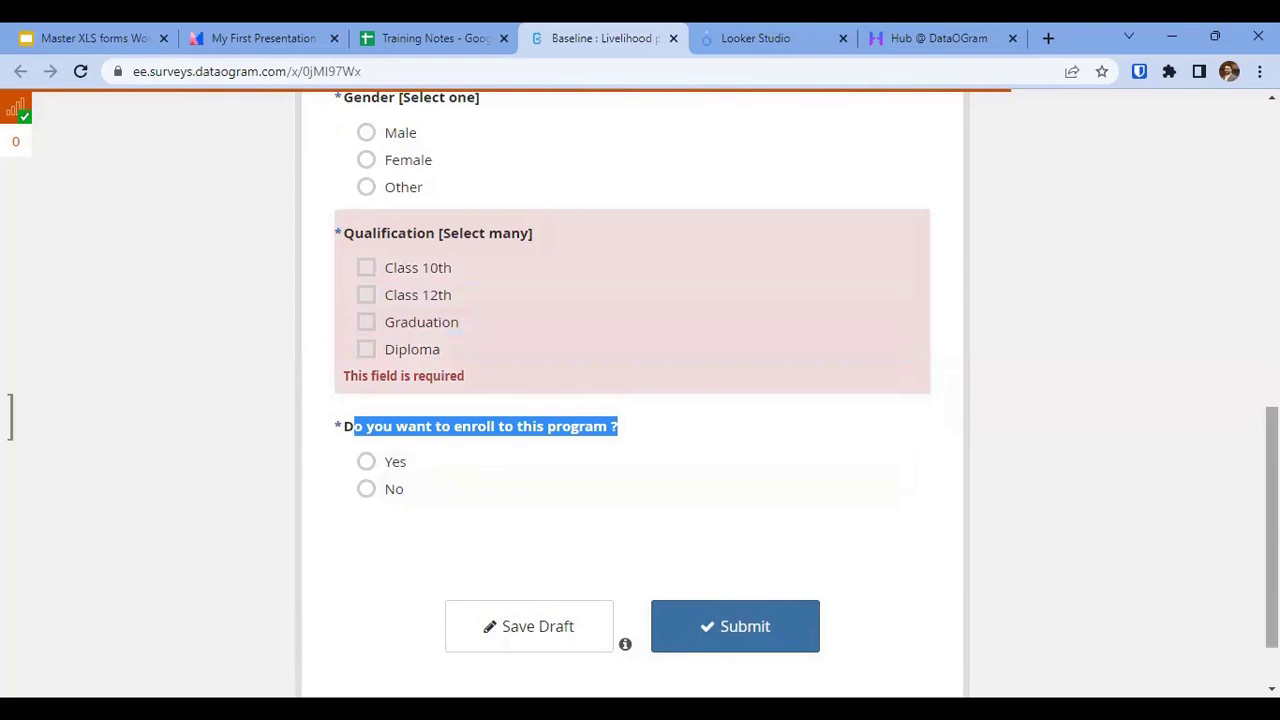
scroll(1272, 500, "down", 2)
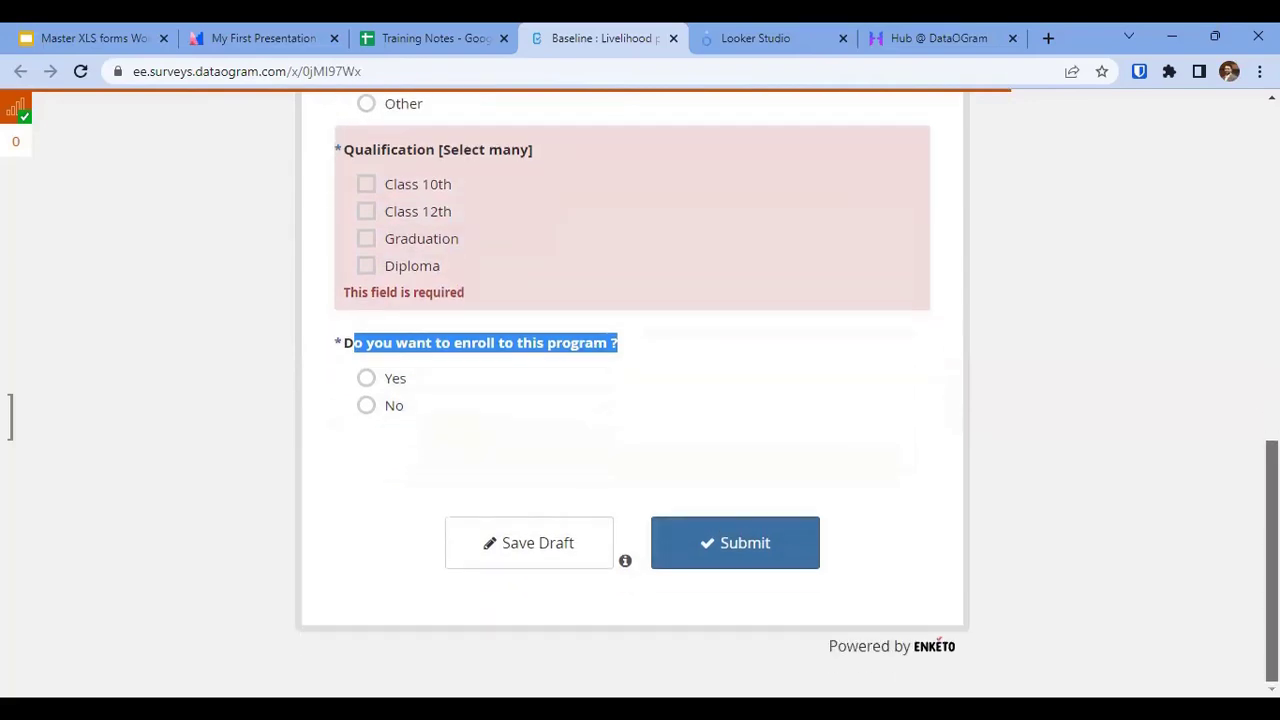
left_click(367, 379)
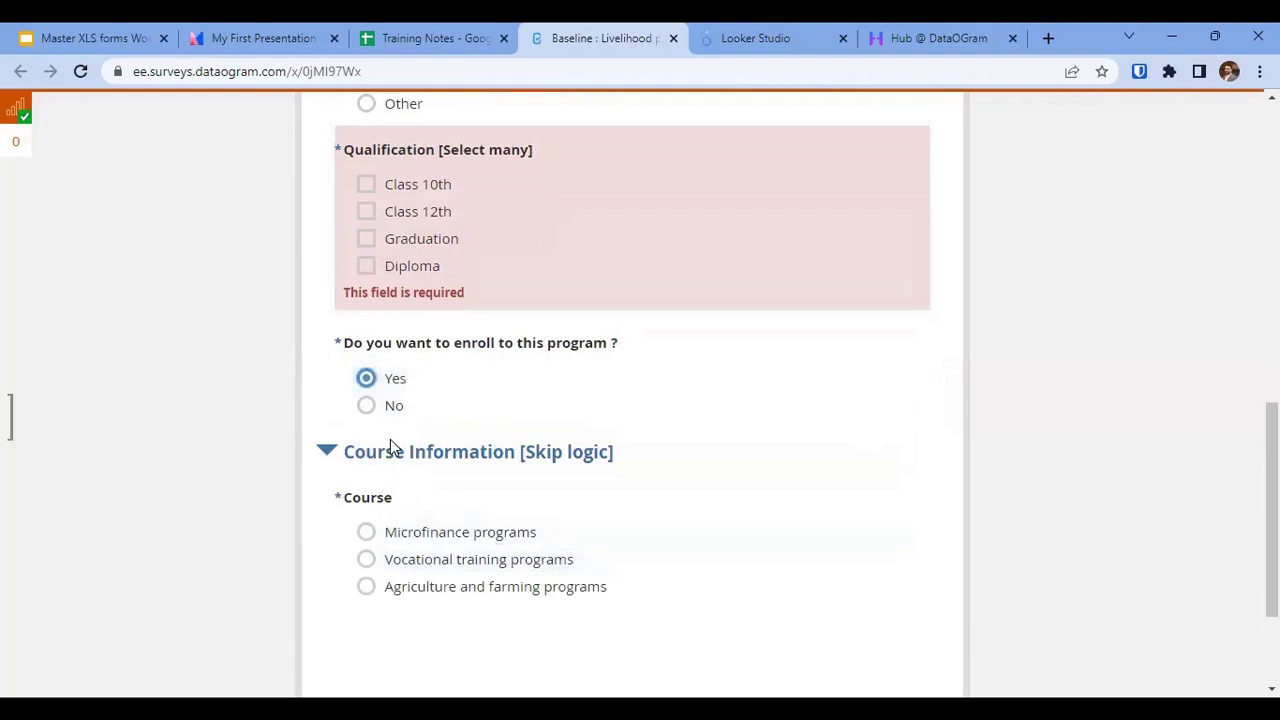
left_click(386, 406)
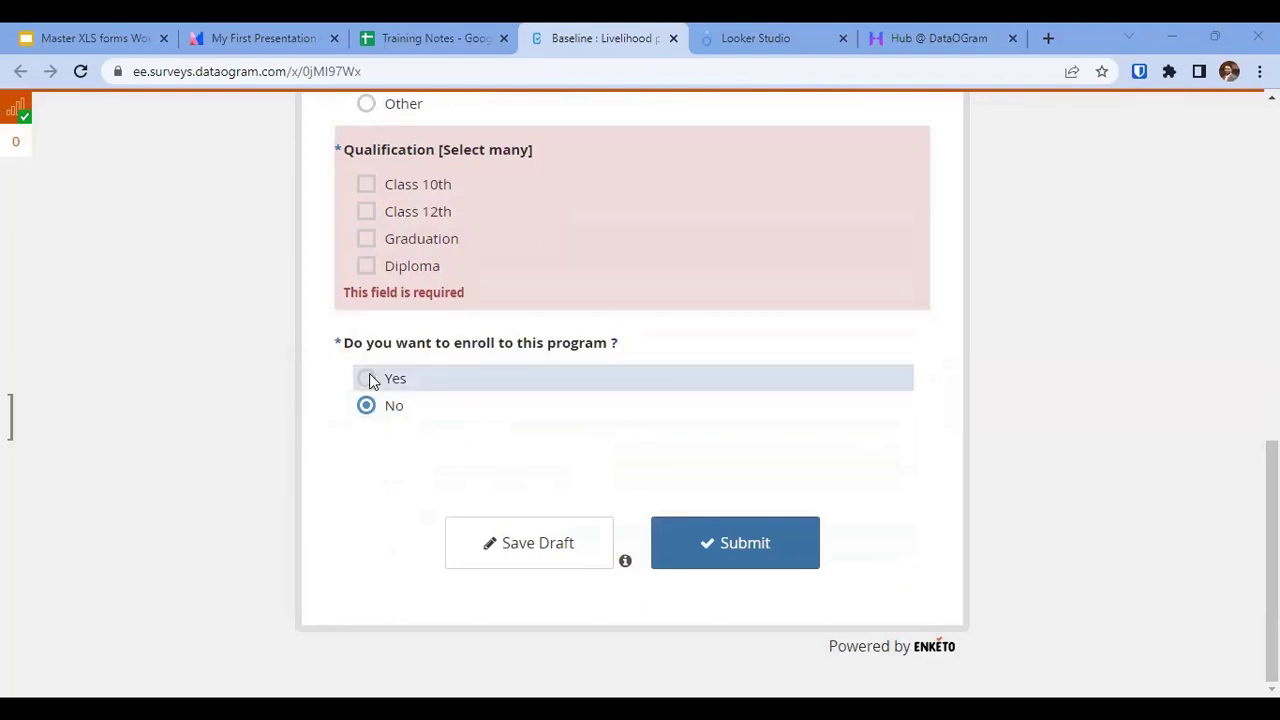
left_click(369, 378)
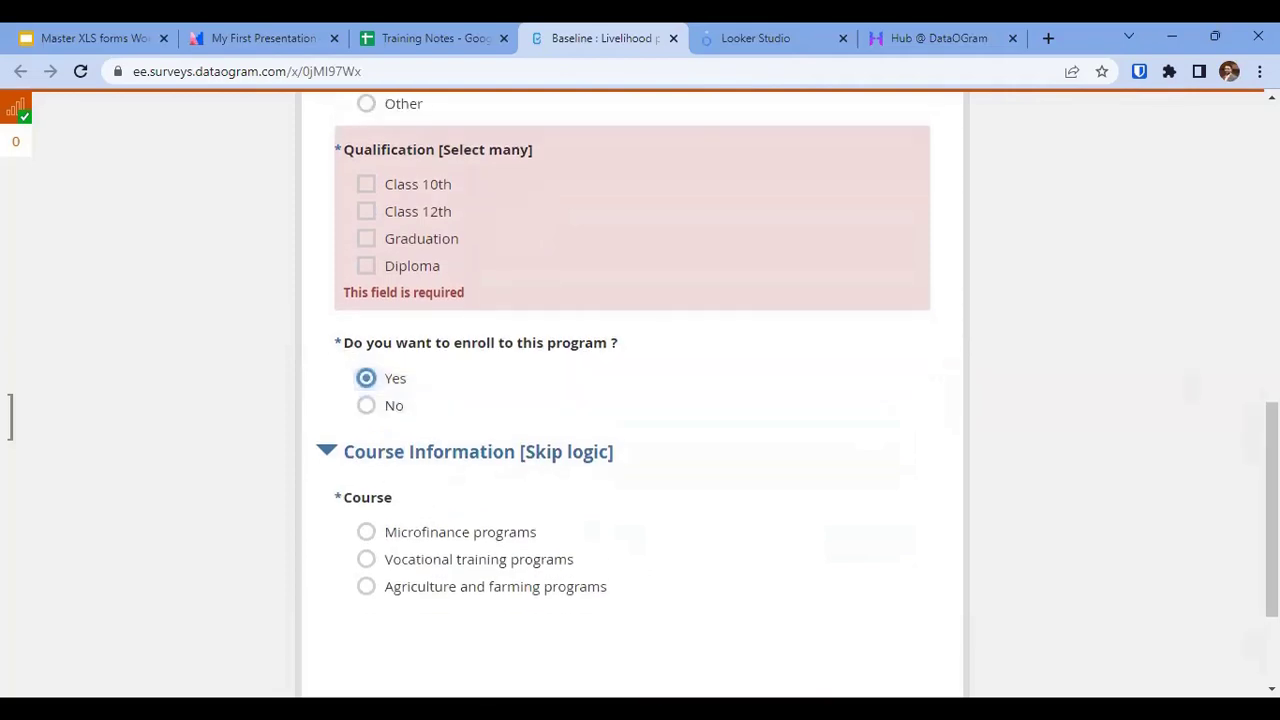
Compare the sub-course choices for the Microfinance, Vocational training, and Agriculture and farming programs, leaving Agriculture and farming programs selected as the course.
scroll(425, 307, "down", 3)
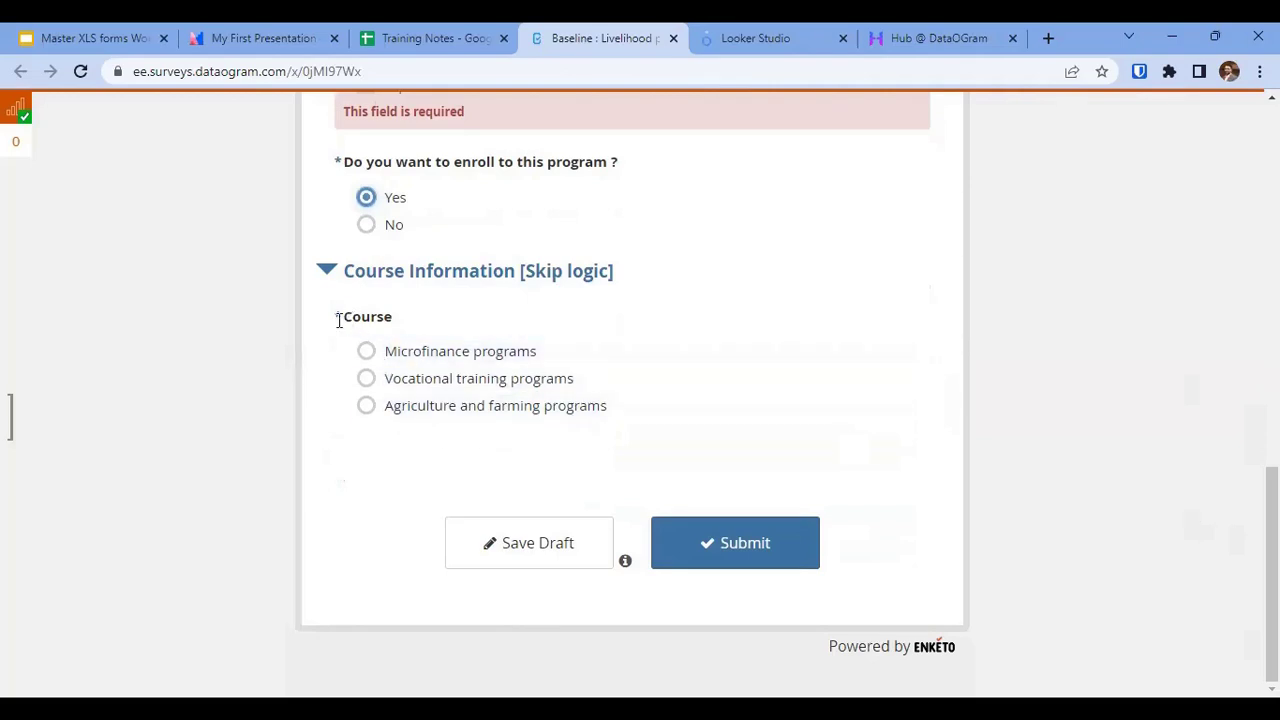
left_click_drag(344, 318, 383, 318)
left_click(437, 364)
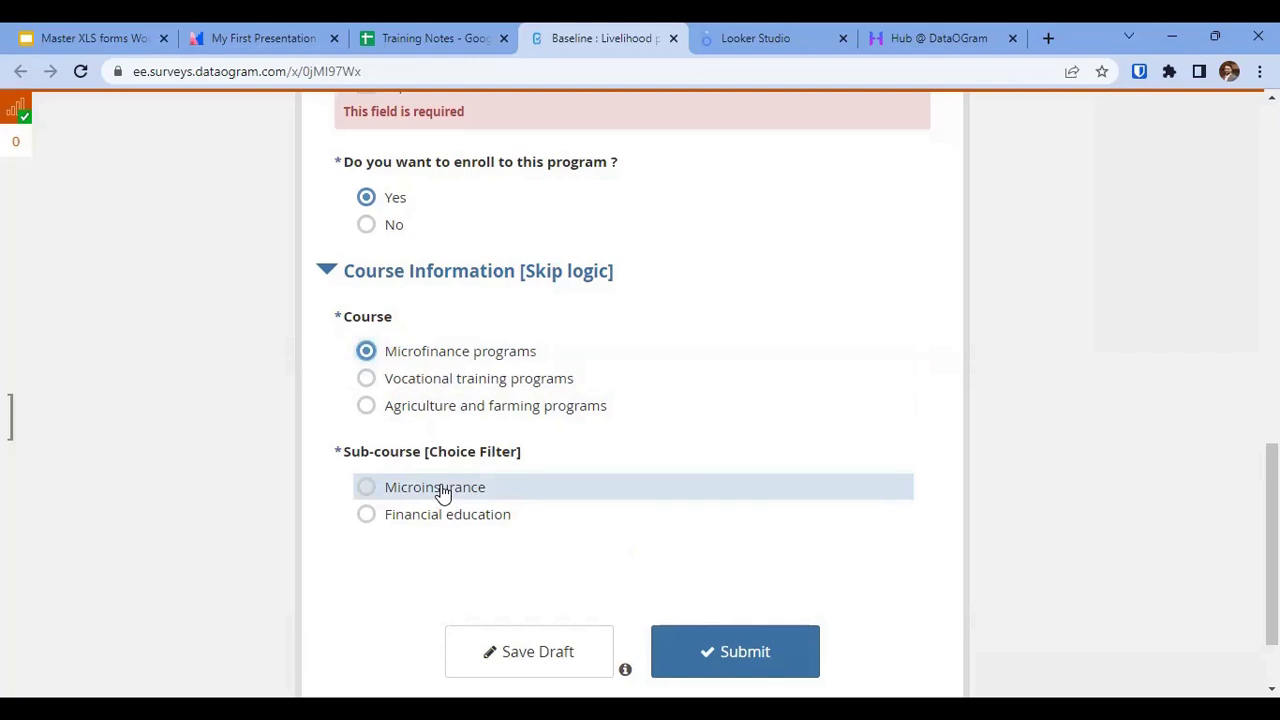
left_click(416, 386)
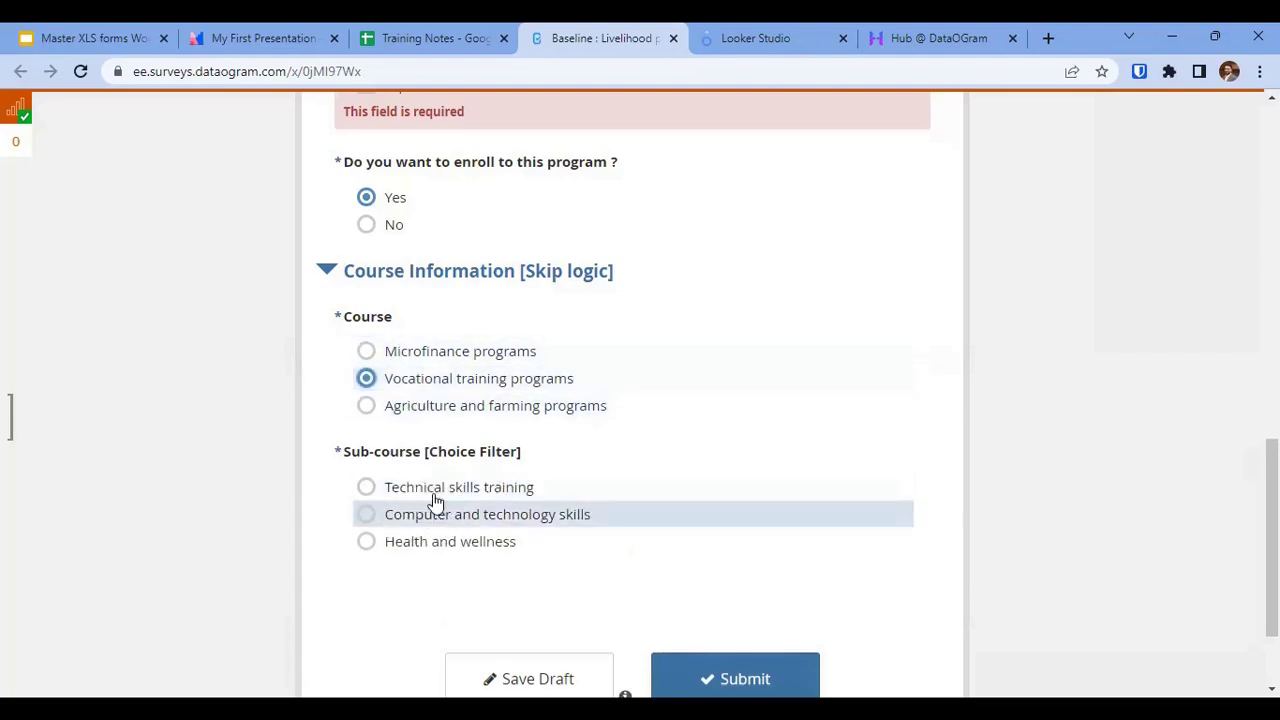
left_click(421, 418)
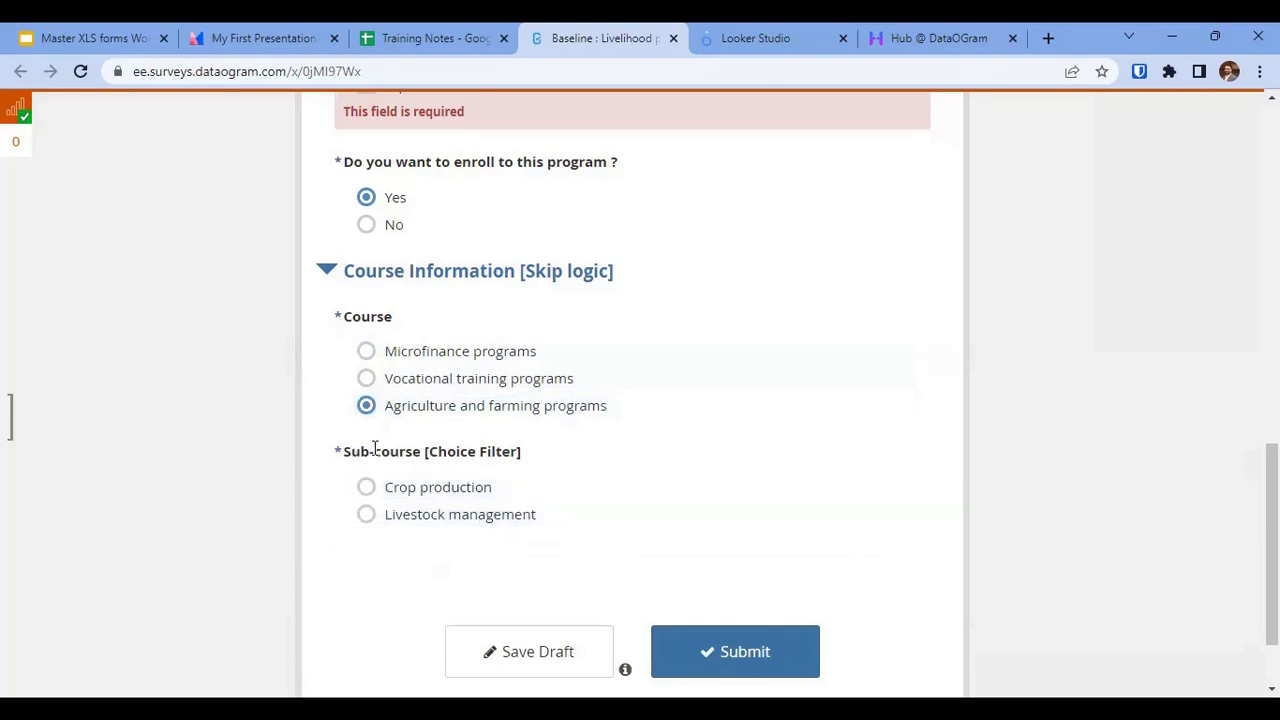
left_click_drag(353, 455, 560, 458)
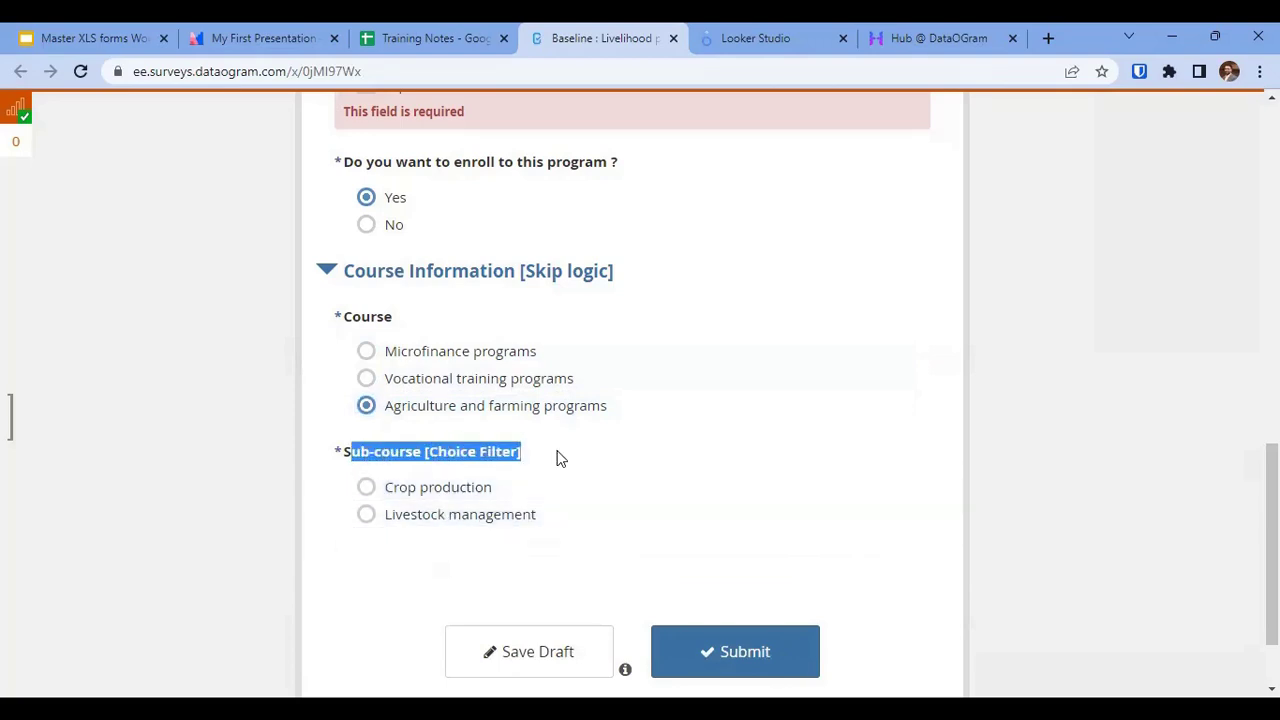
left_click(462, 453)
left_click_drag(425, 452, 521, 457)
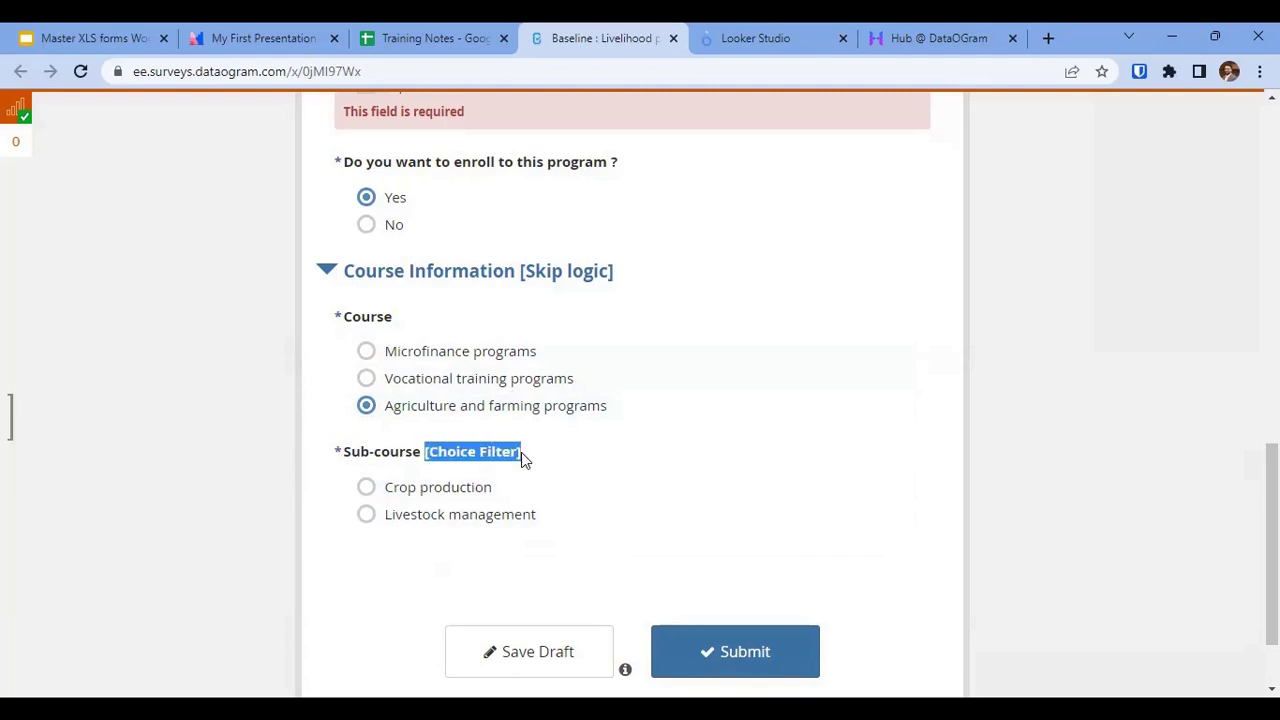
scroll(358, 281, "up", 5)
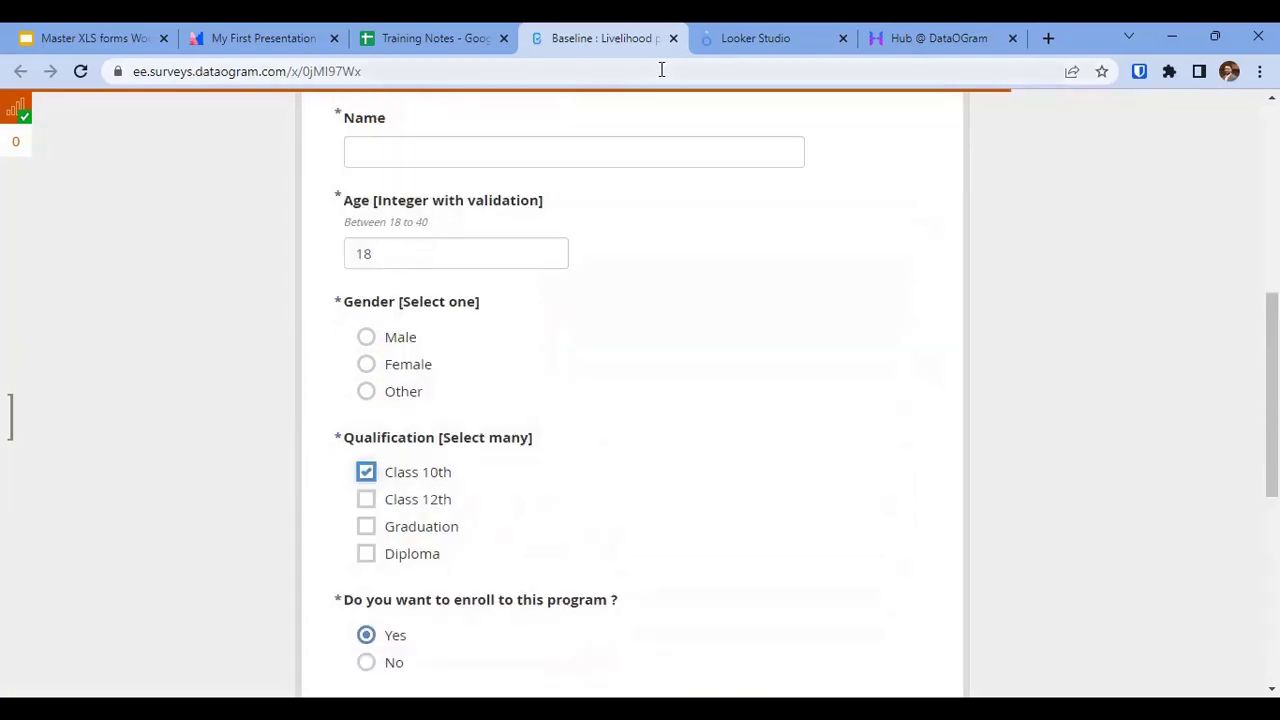
Switch to the Training Notes spreadsheet and open the linked Sample form 1 - XLS sheet.
left_click(420, 37)
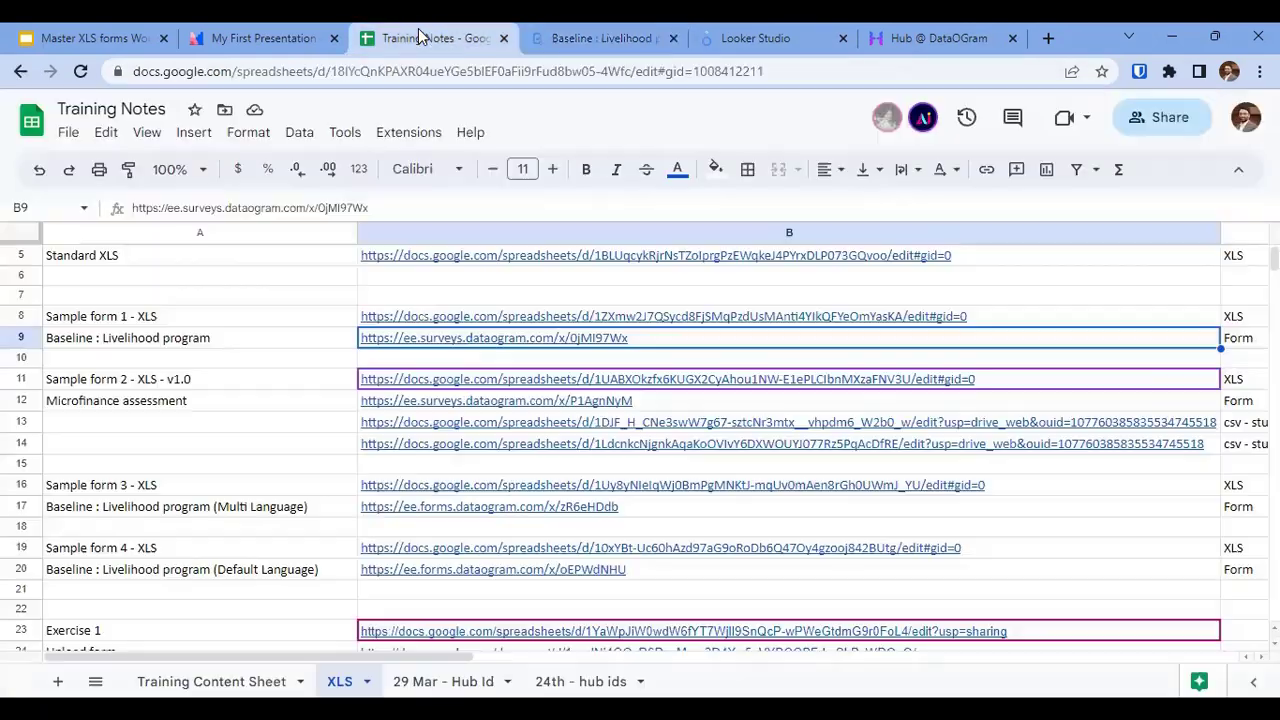
left_click(477, 322)
left_click(520, 345)
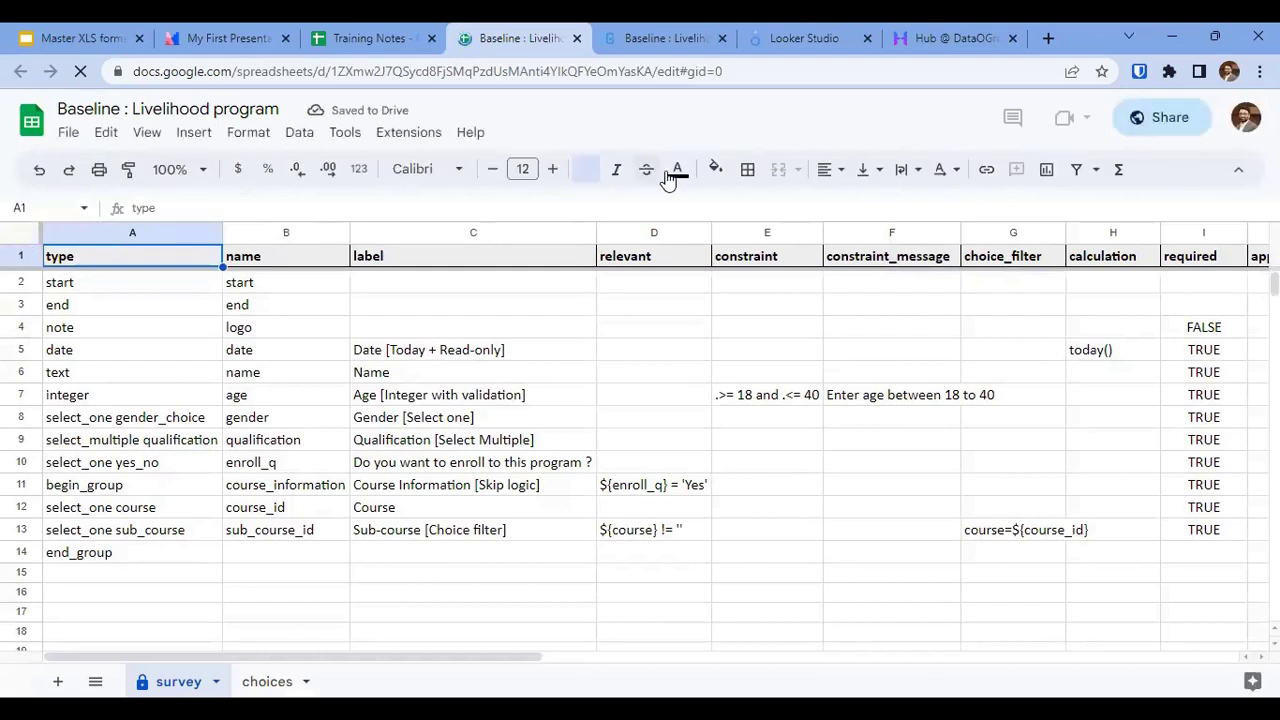
Show rows 1 to 4 of the survey sheet by setting their text color to black.
left_click_drag(17, 326, 14, 252)
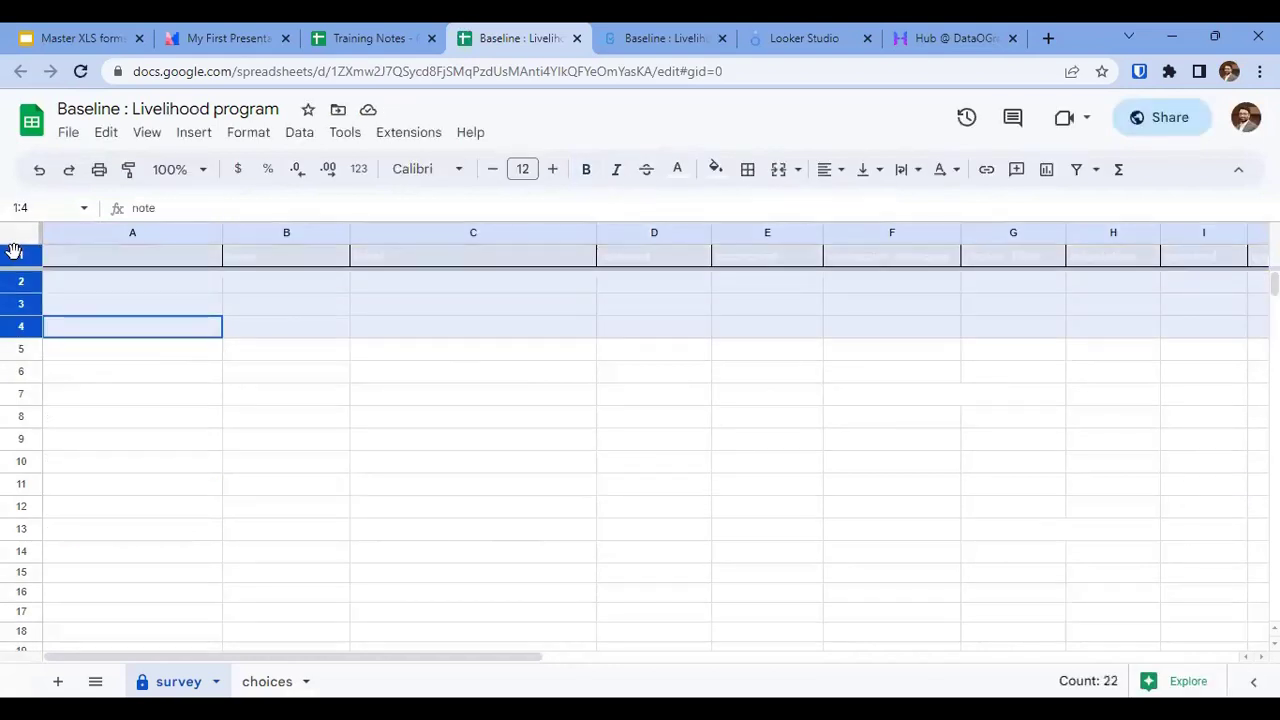
left_click(680, 171)
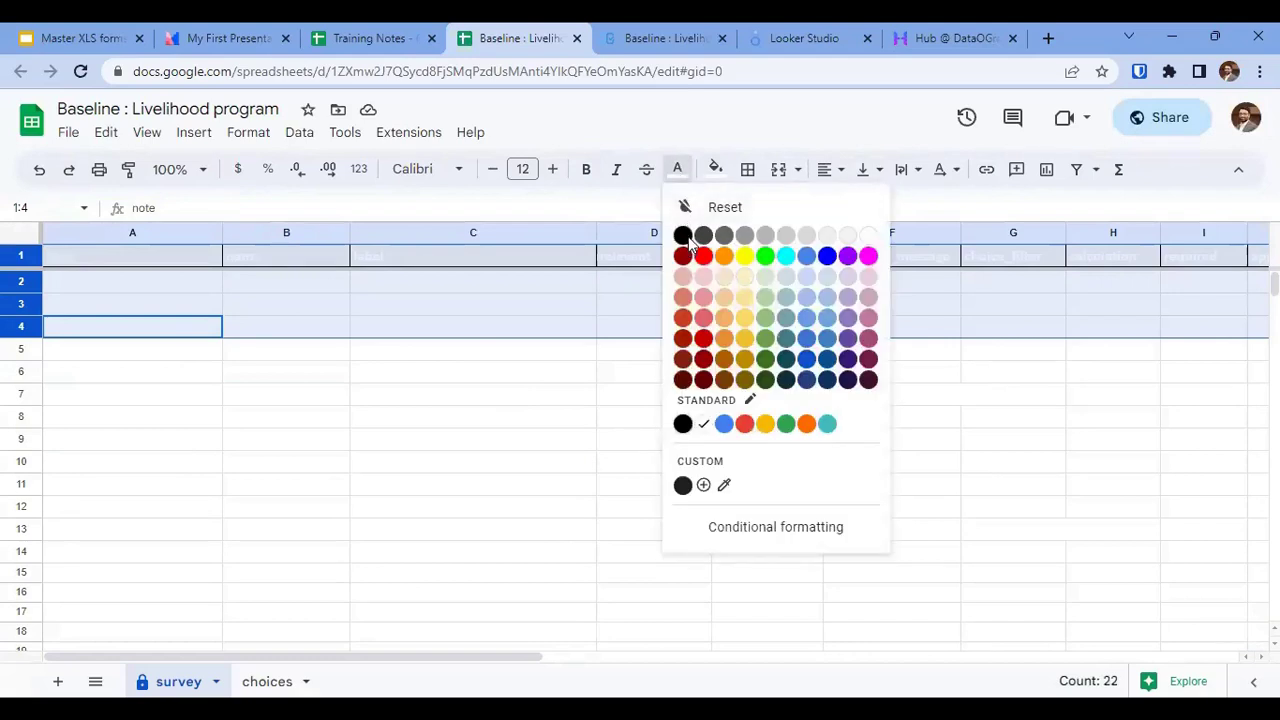
left_click(684, 237)
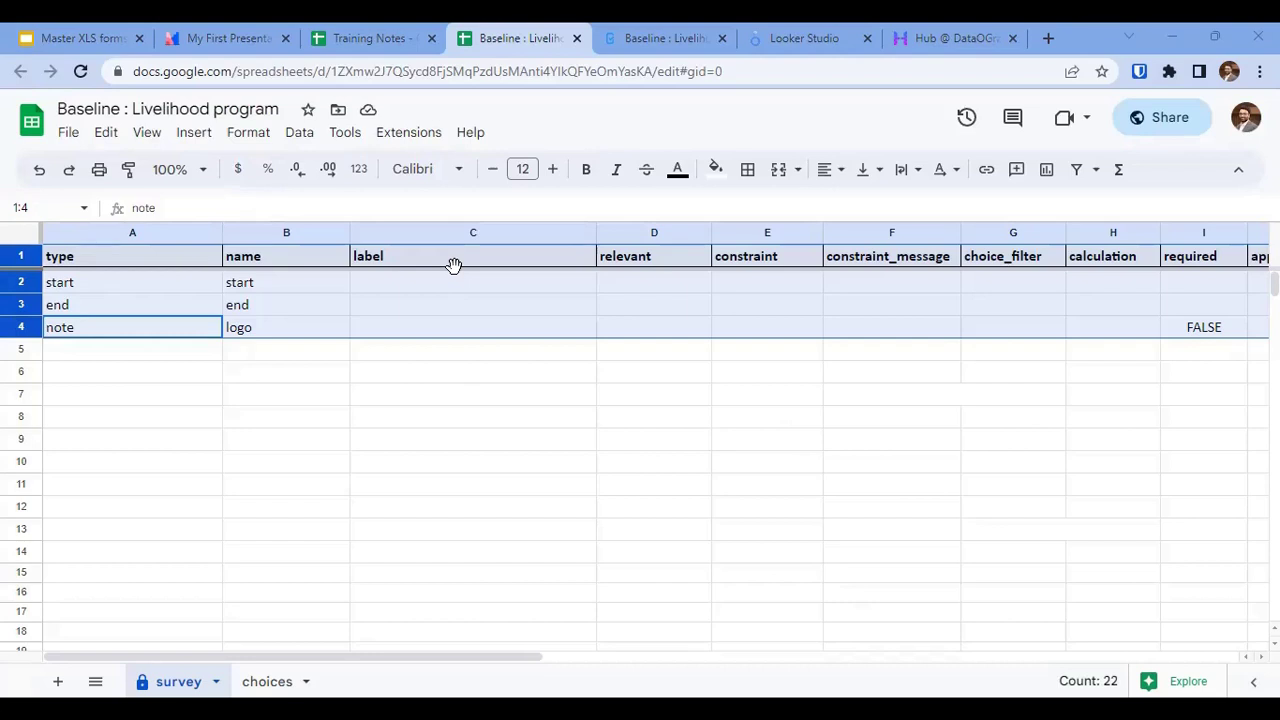
Examine the type, name and label column headers, comparing them with the Age question's label in the Baseline survey form.
left_click(453, 265)
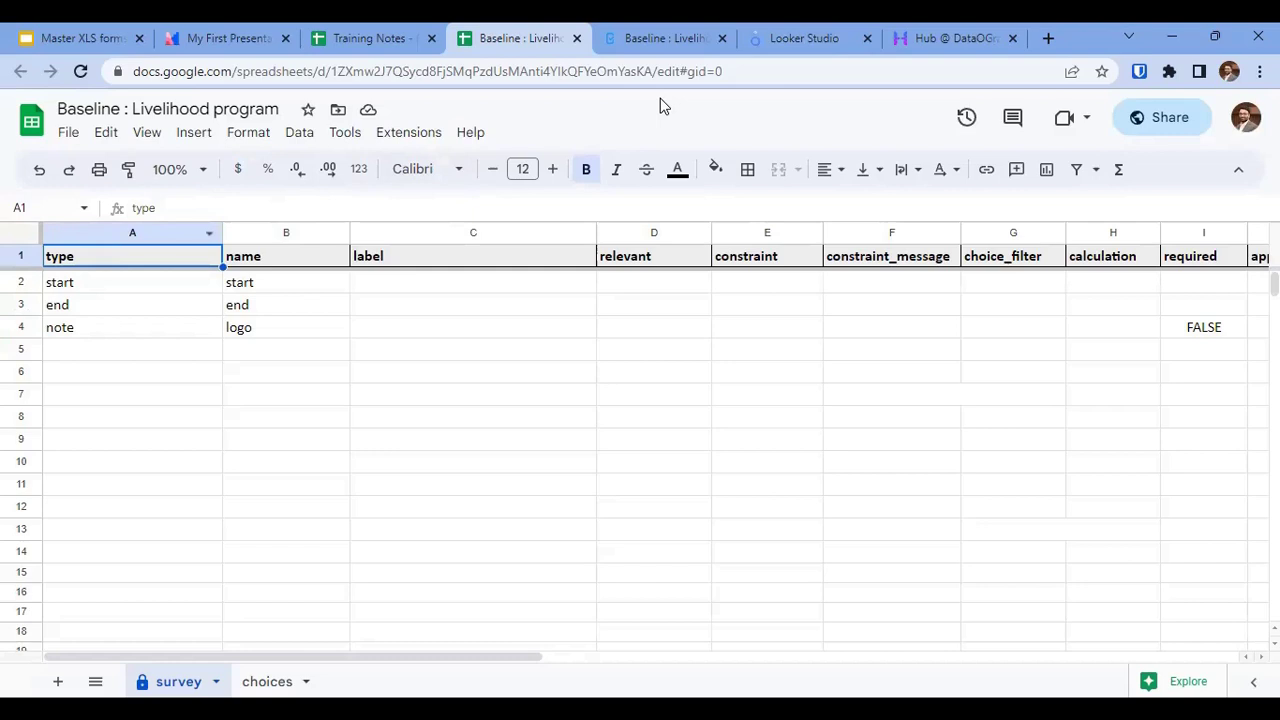
left_click(285, 262)
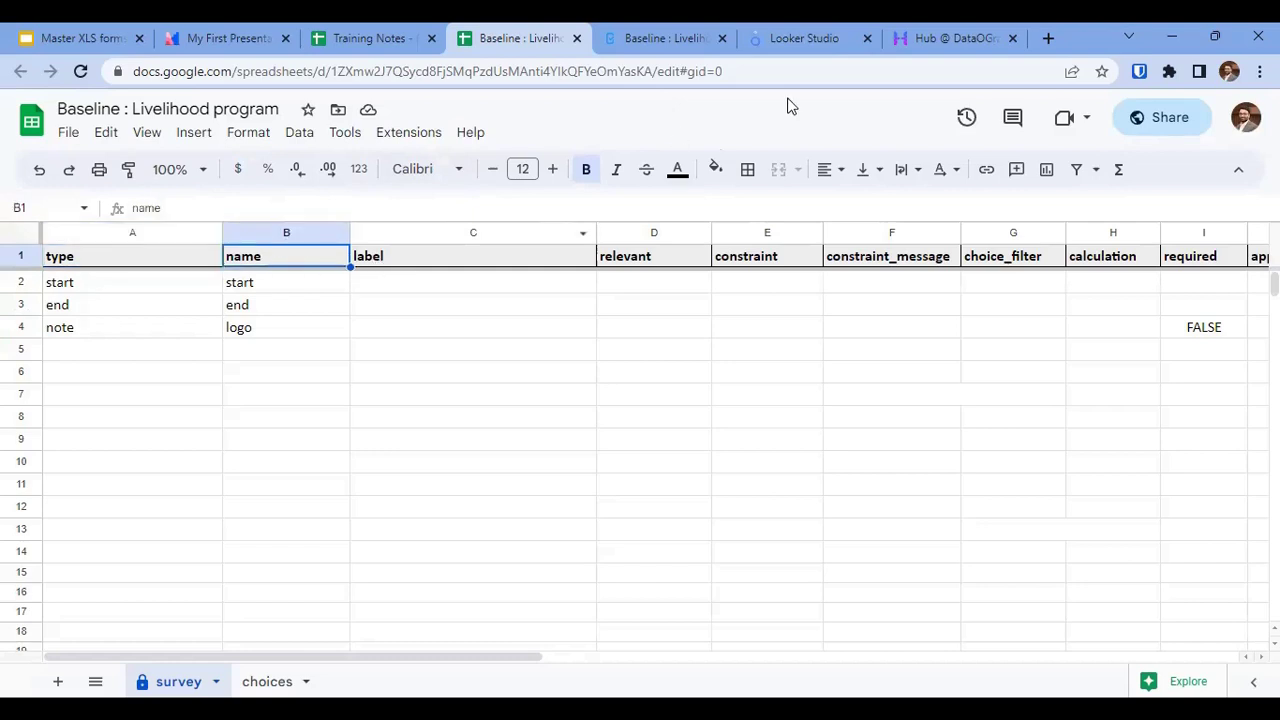
left_click(651, 32)
scroll(640, 346, "up", 4)
scroll(617, 357, "down", 2)
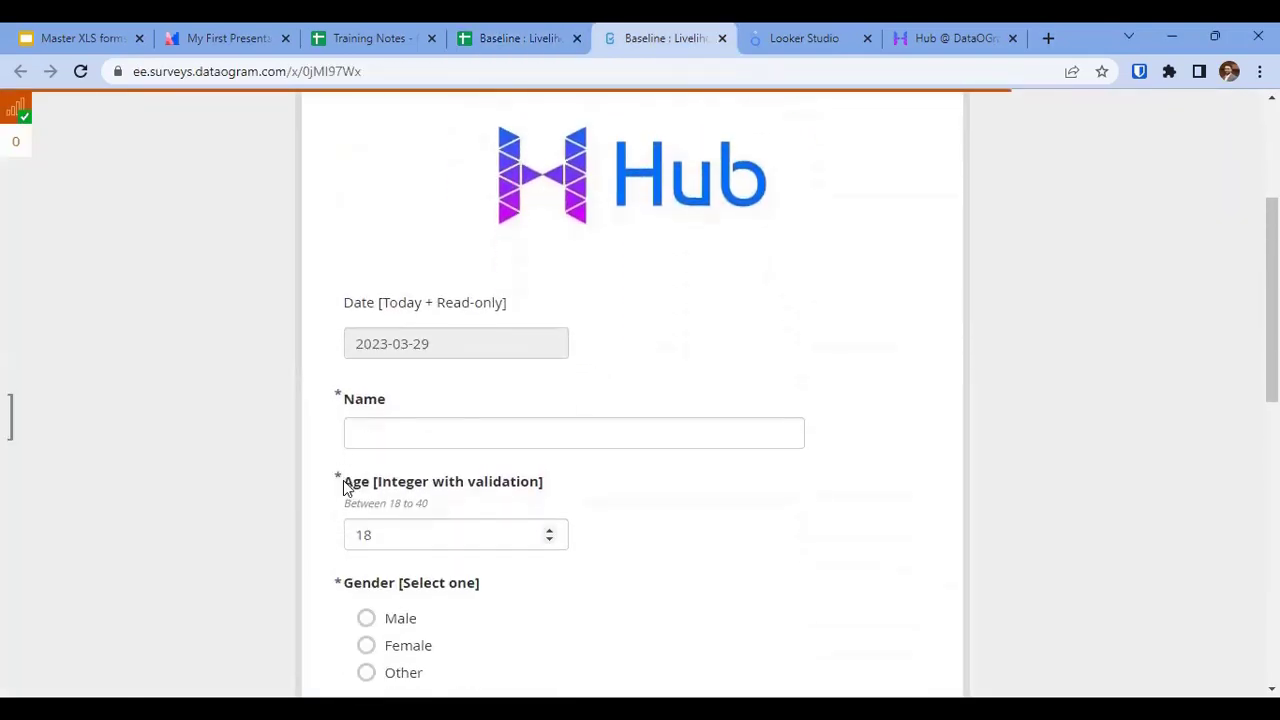
left_click_drag(347, 485, 548, 493)
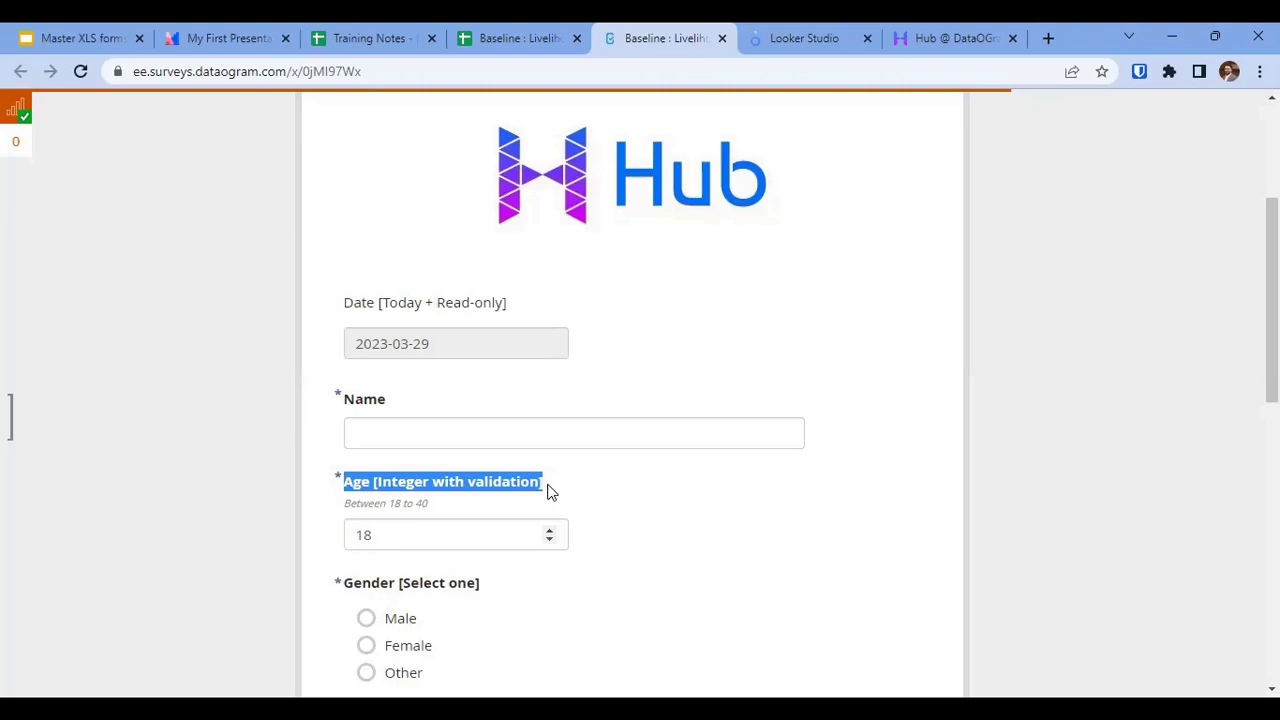
left_click(494, 30)
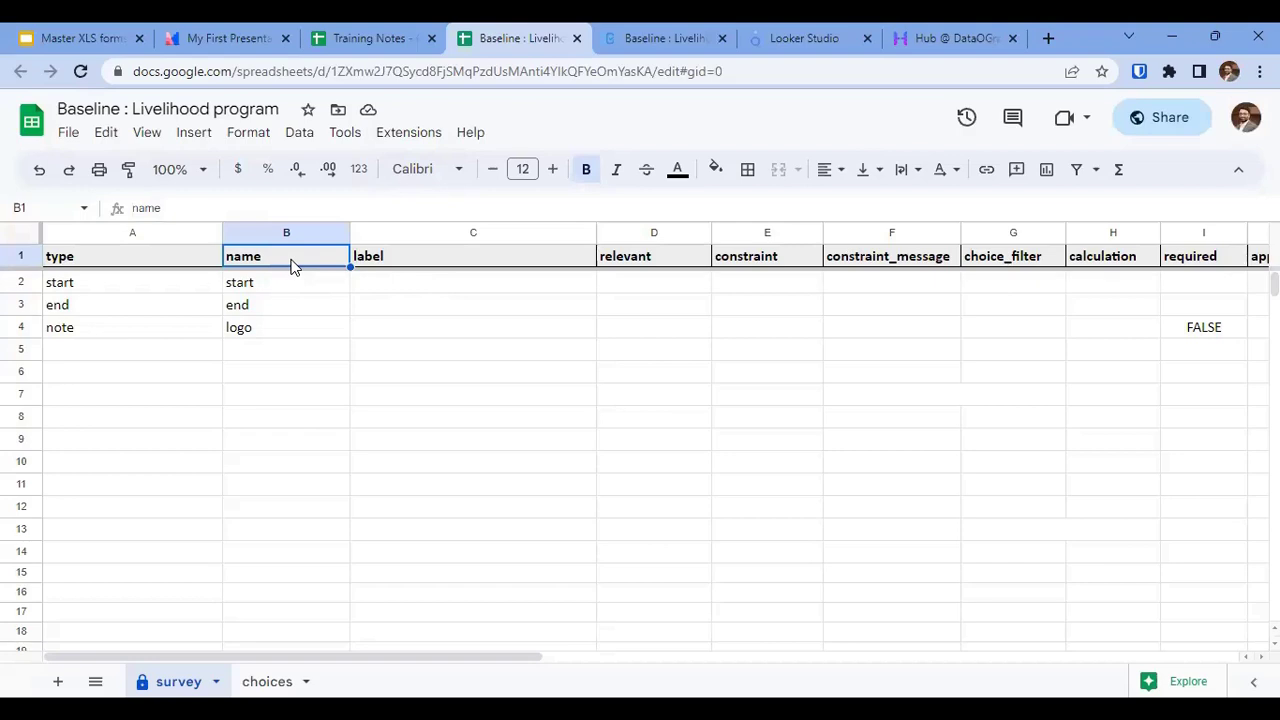
left_click(422, 258)
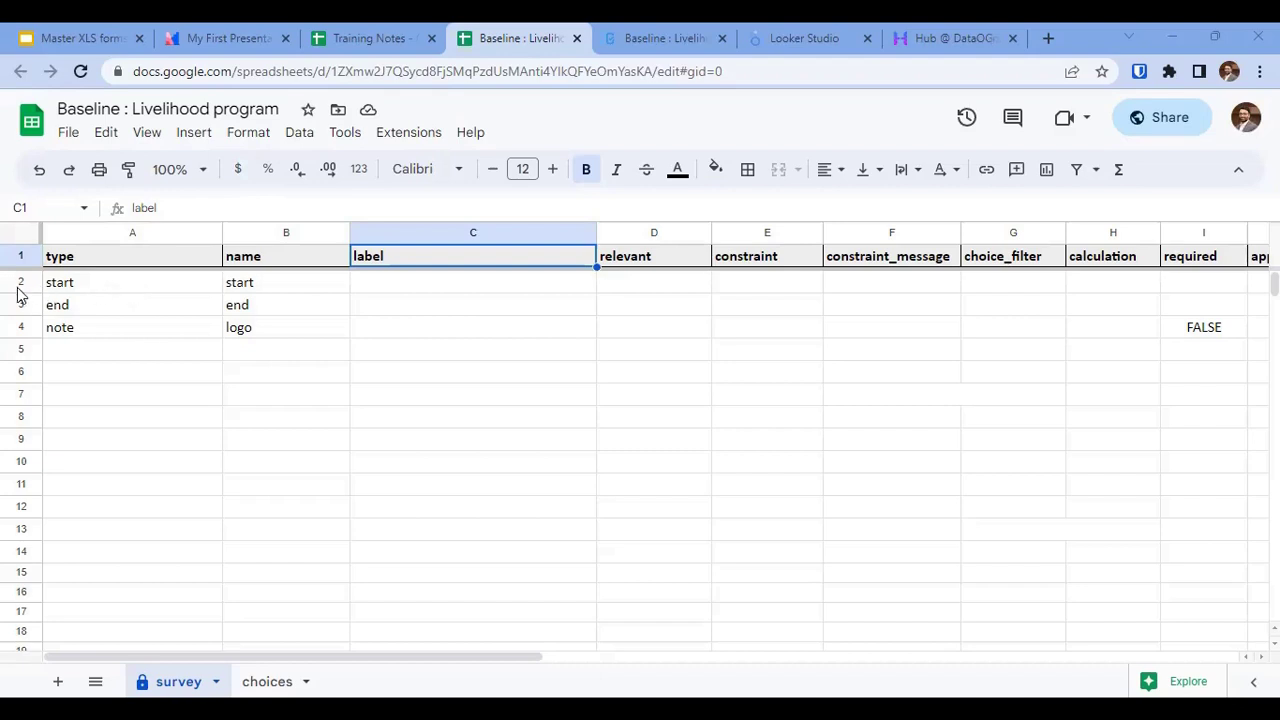
Examine the start, end and note rows of the survey sheet and compare them with the logo area of the survey form.
left_click_drag(22, 287, 20, 300)
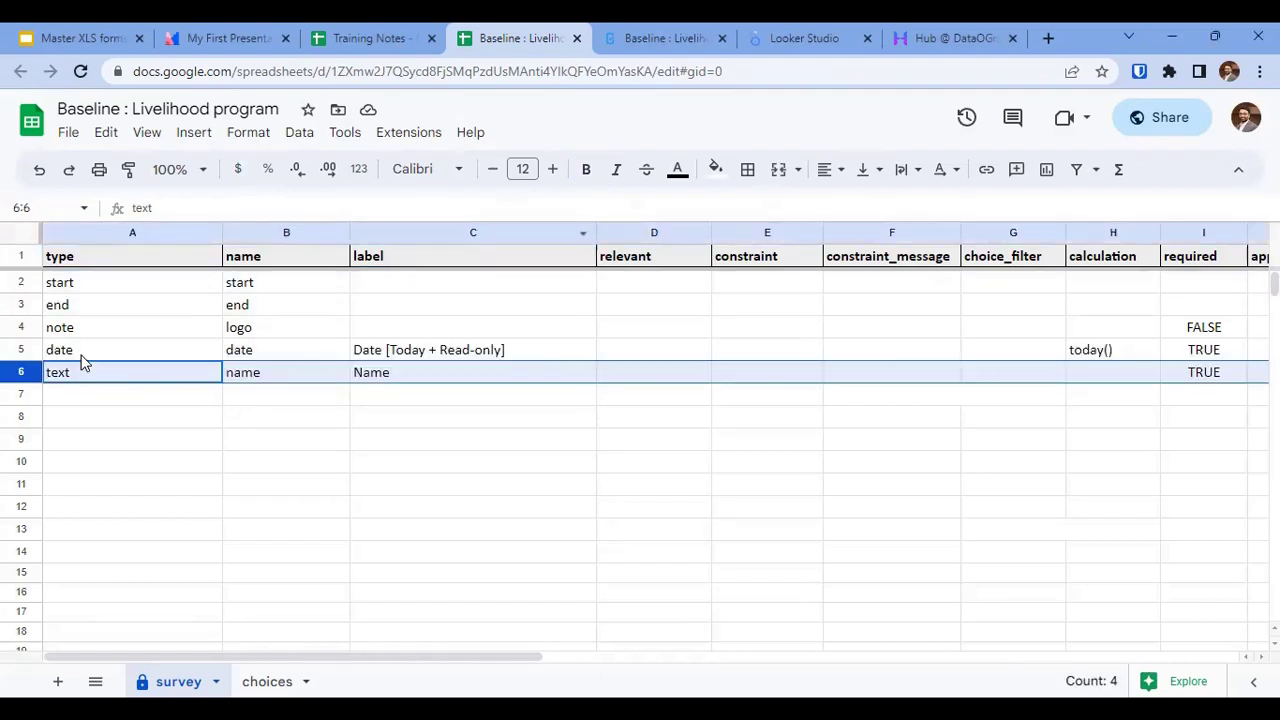
left_click(90, 353)
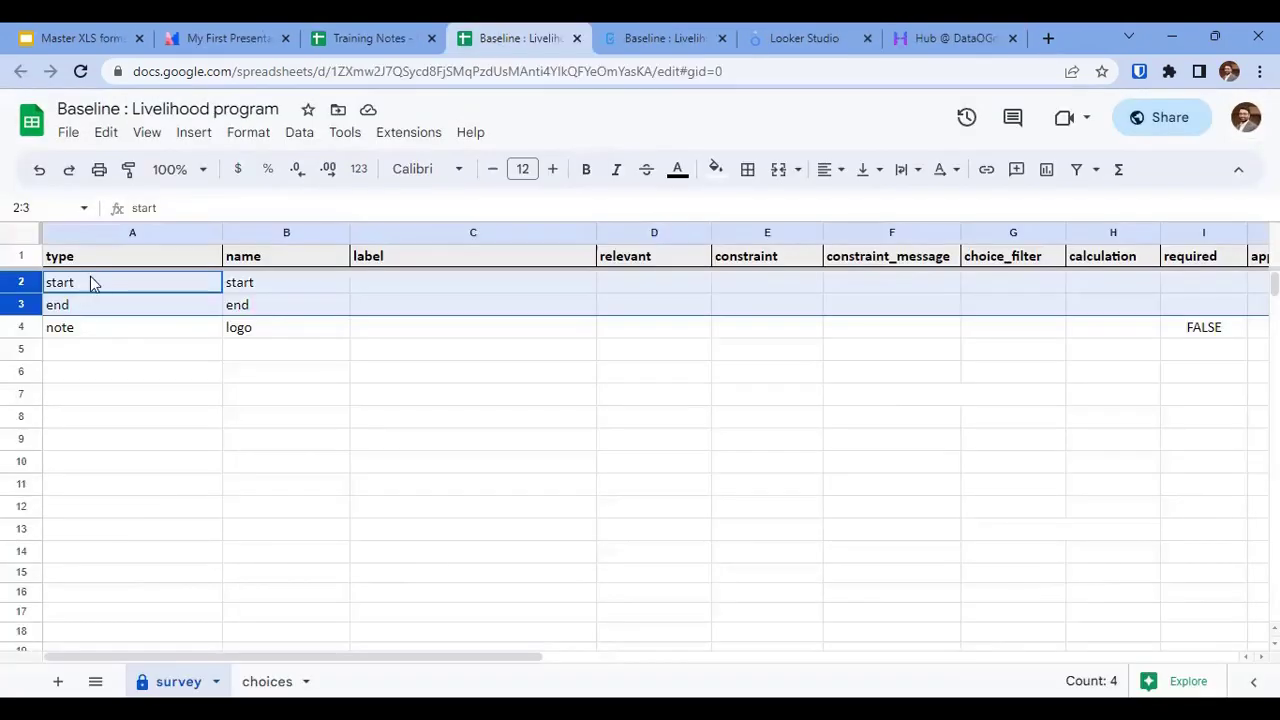
left_click(94, 330)
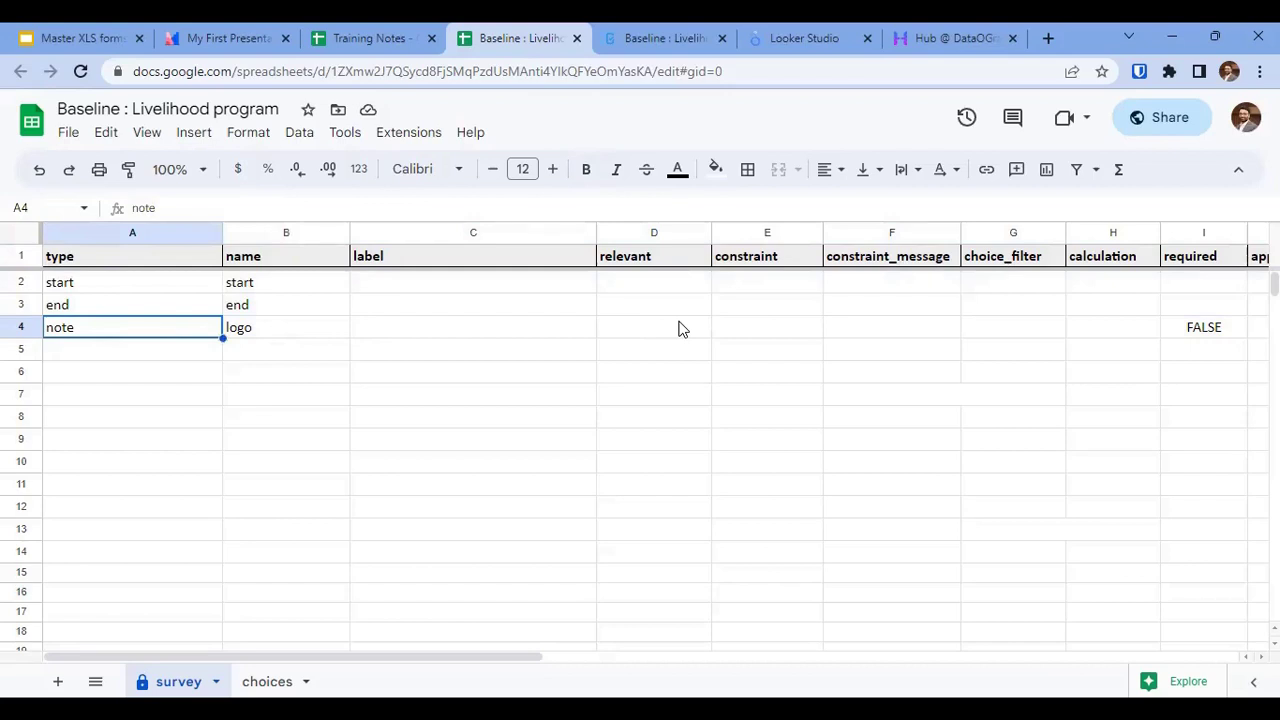
left_click(612, 38)
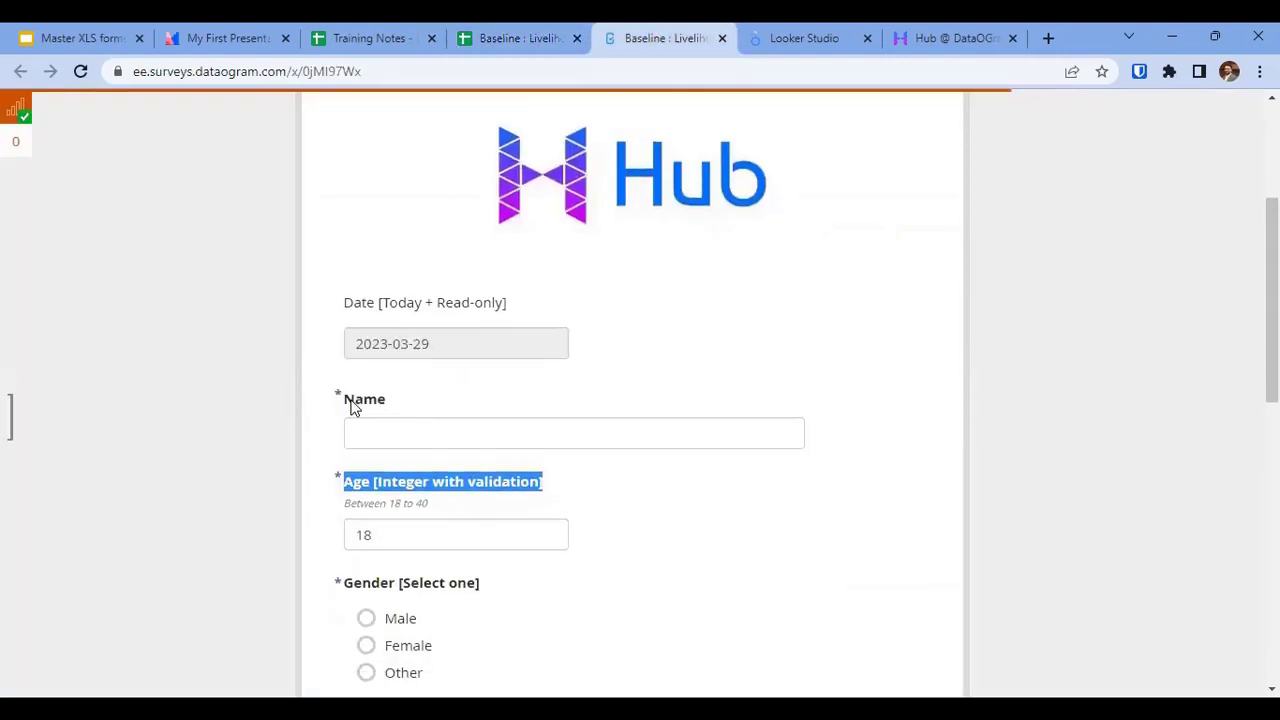
left_click(532, 41)
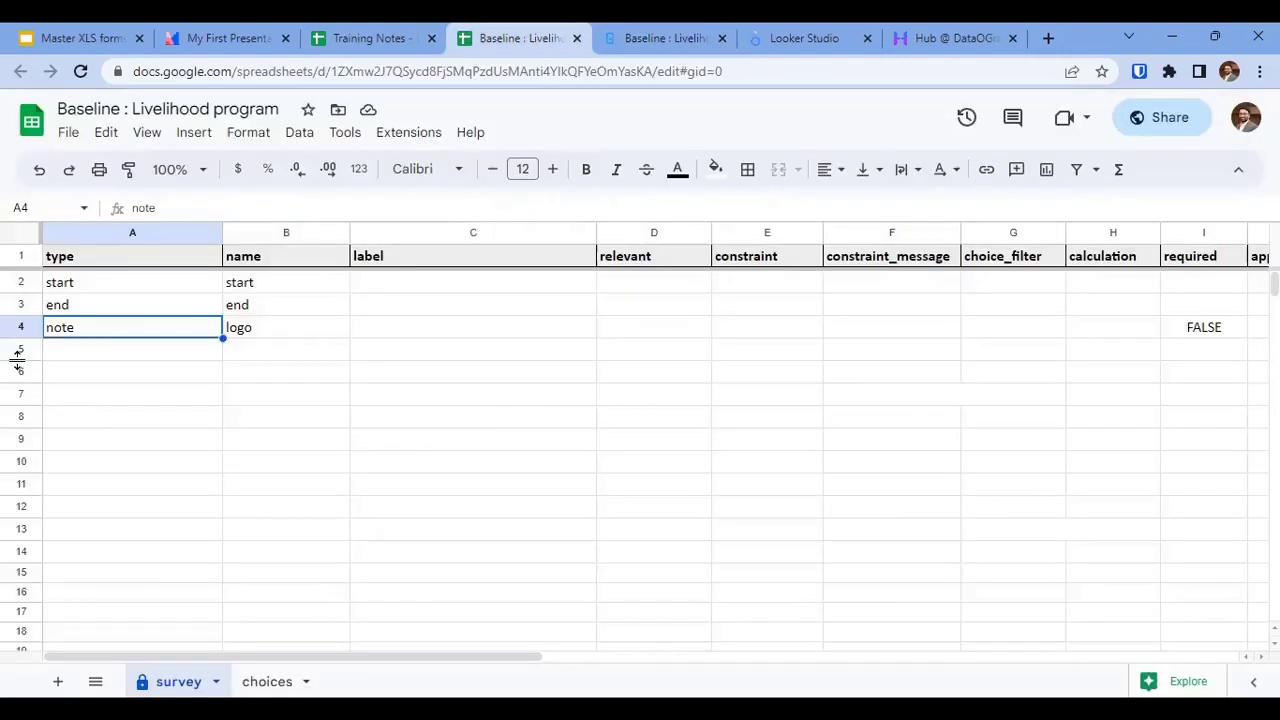
Look through the number format options in the Untitled spreadsheet, and return to the Baseline : Livelihood program sheet.
left_click(263, 140)
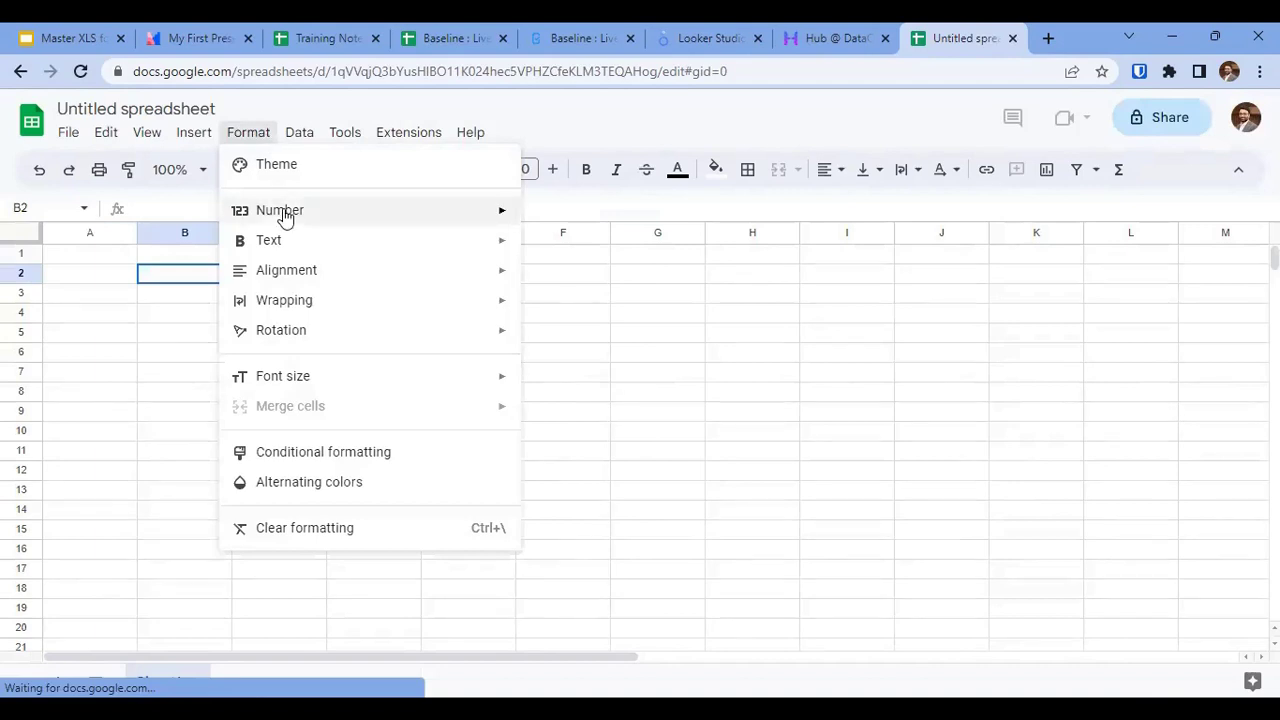
mouse_move(270, 218)
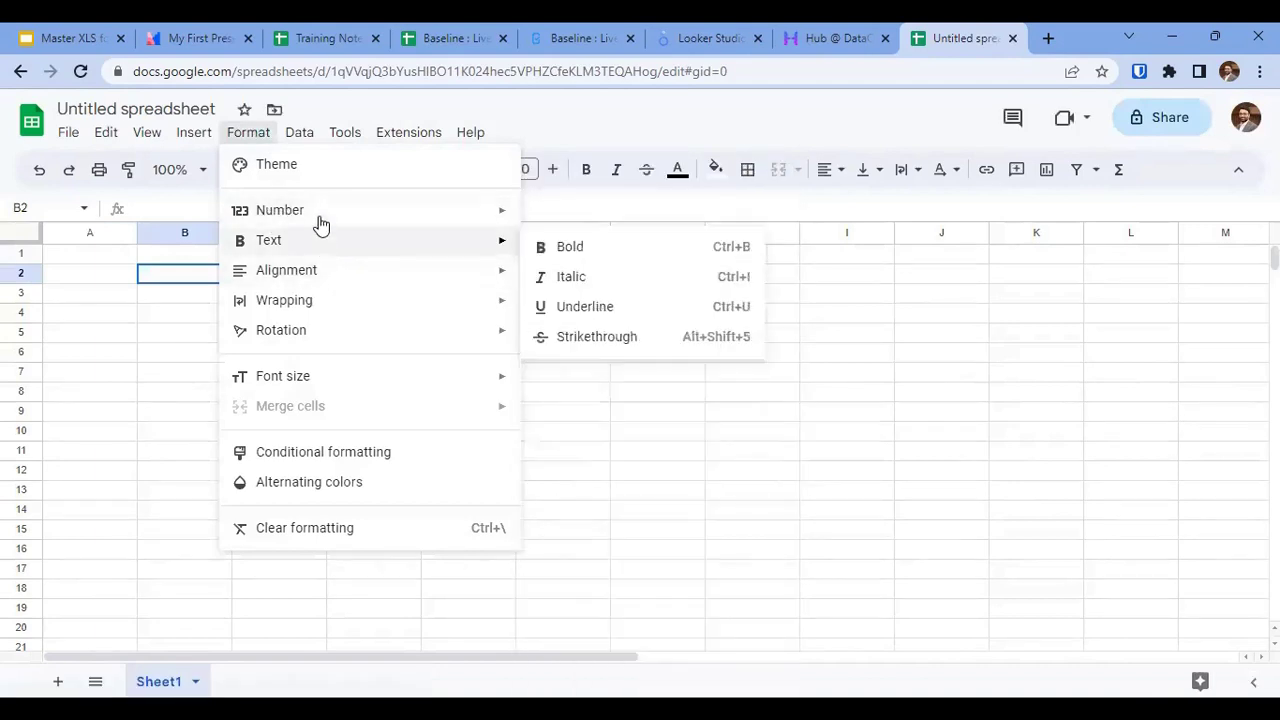
mouse_move(322, 218)
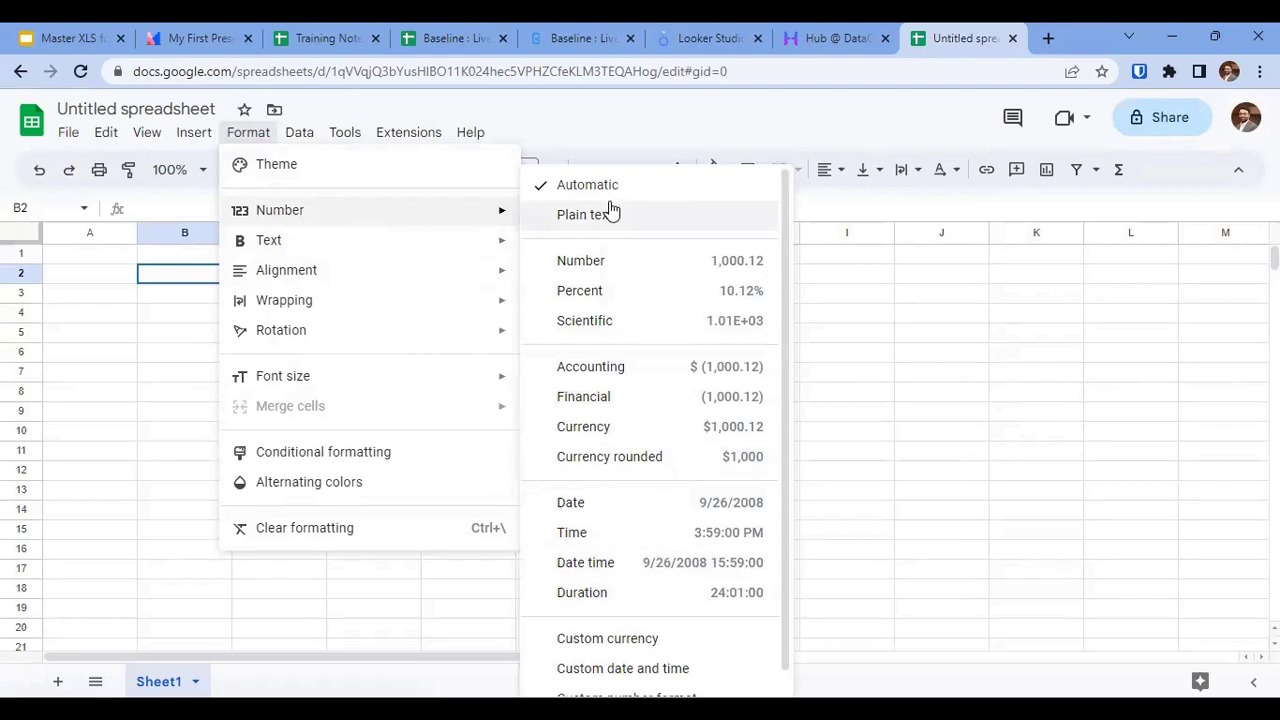
left_click(412, 36)
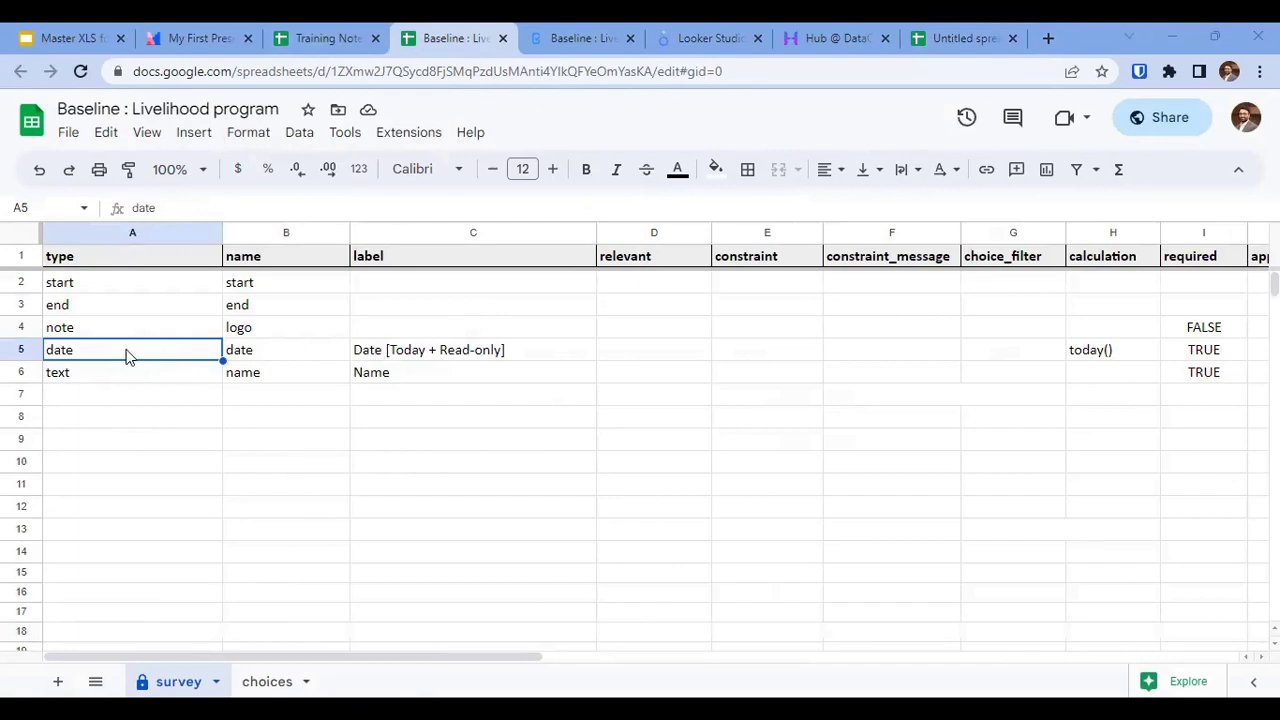
Enter the question name date in cell A1 of the Untitled spreadsheet and enlarge its view to 150%.
left_click(282, 361)
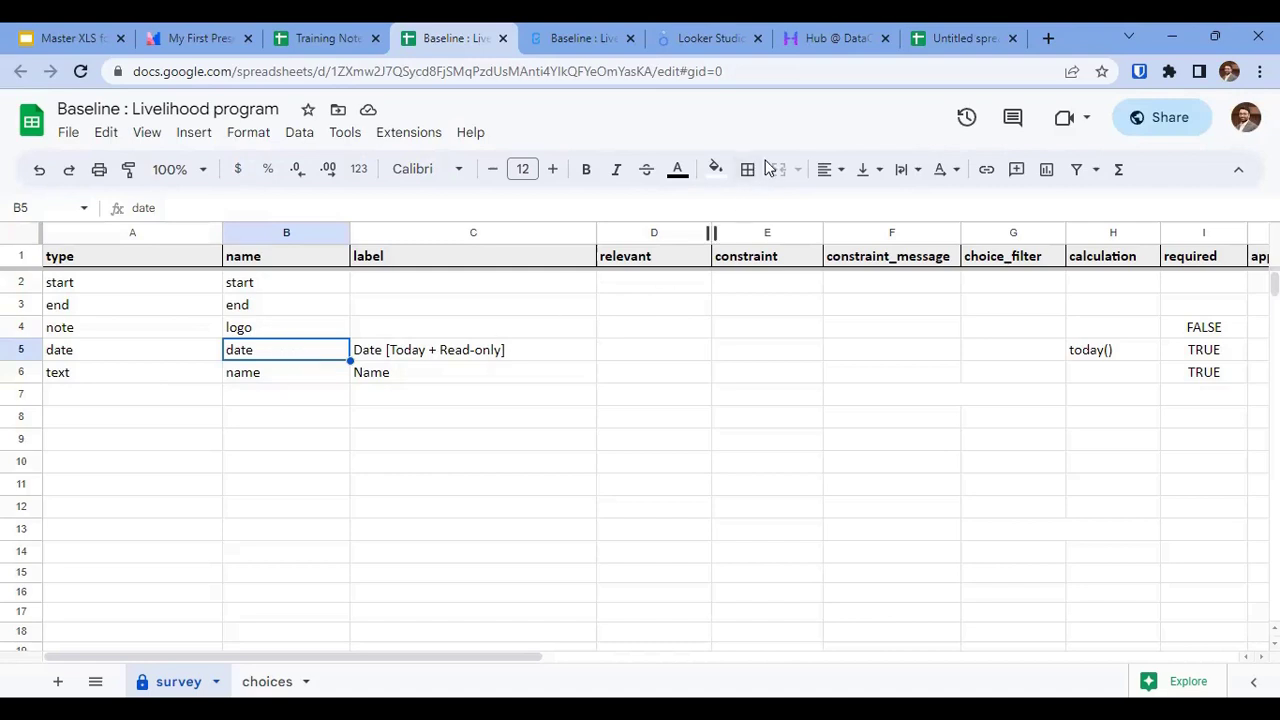
left_click(932, 30)
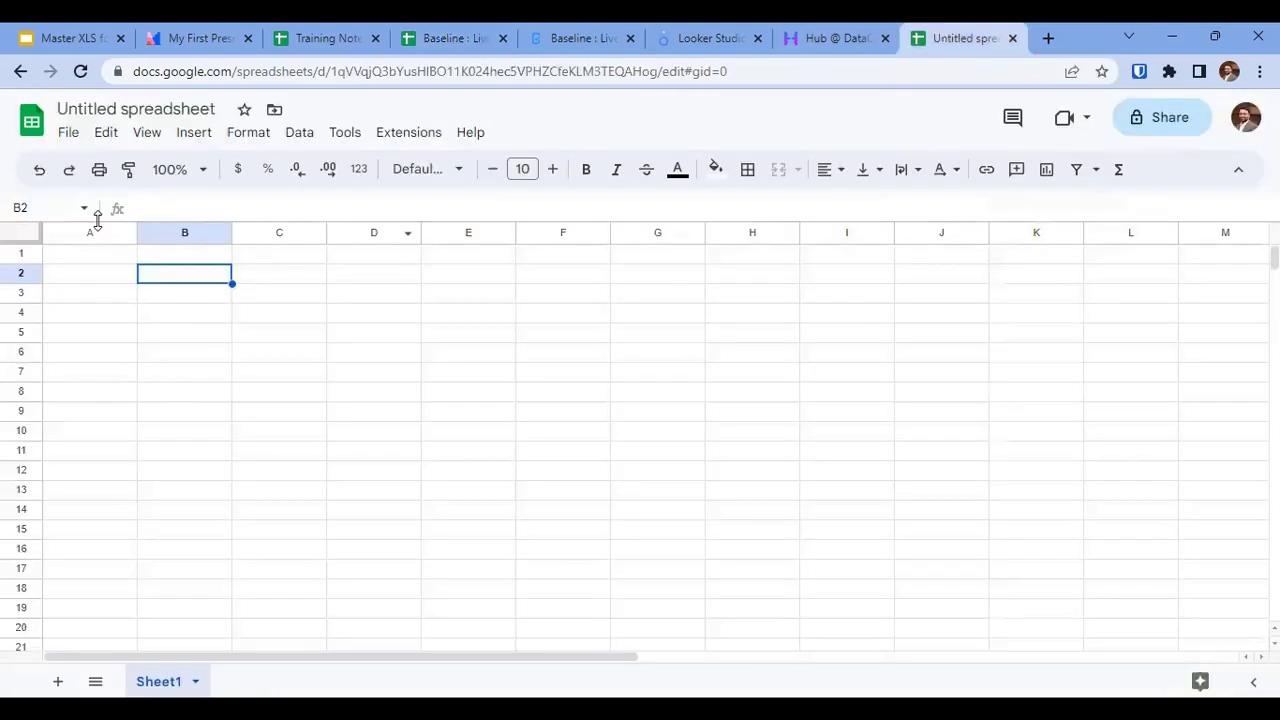
left_click(86, 257)
left_click(322, 38)
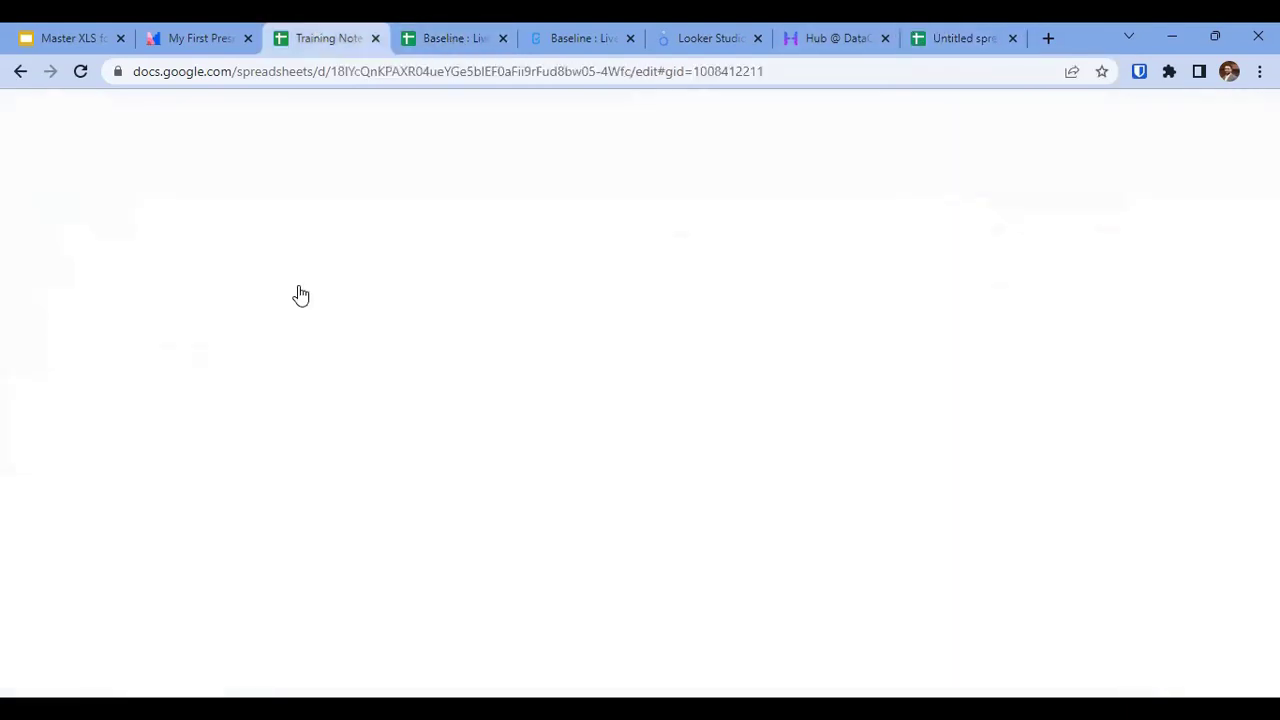
key("ctrl+Tab")
key("ctrl+9")
type("date")
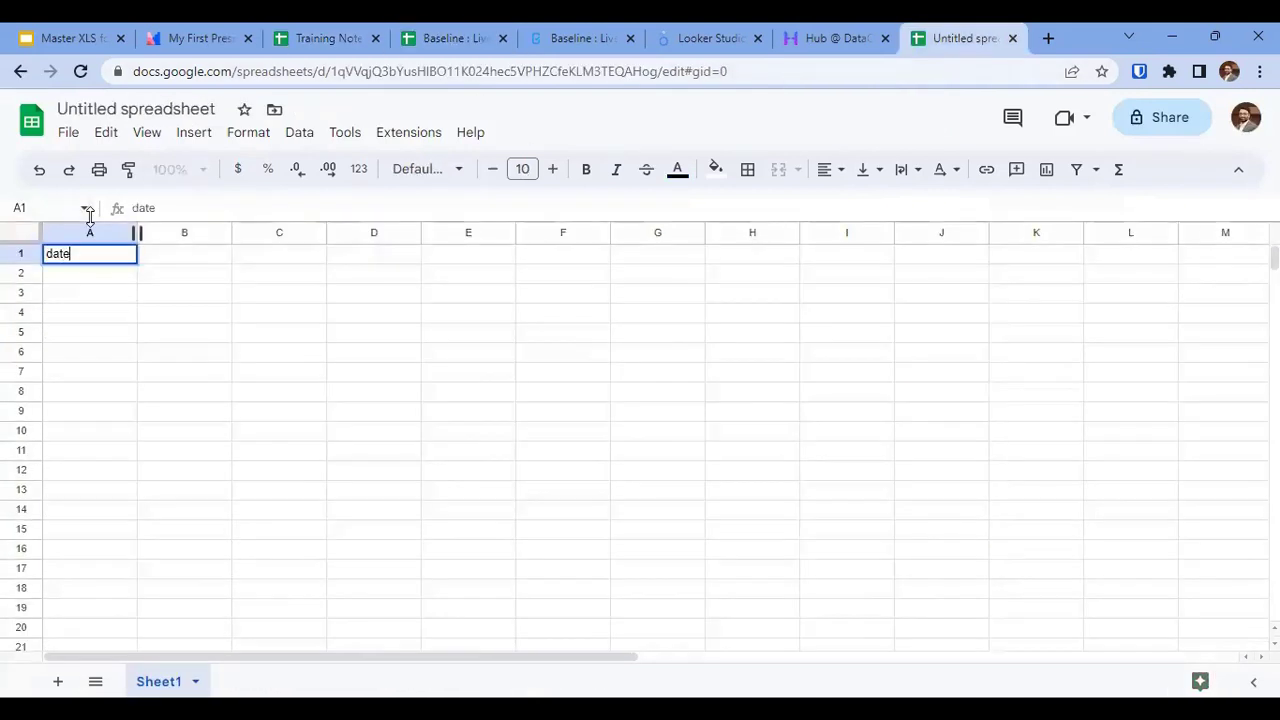
key("Return")
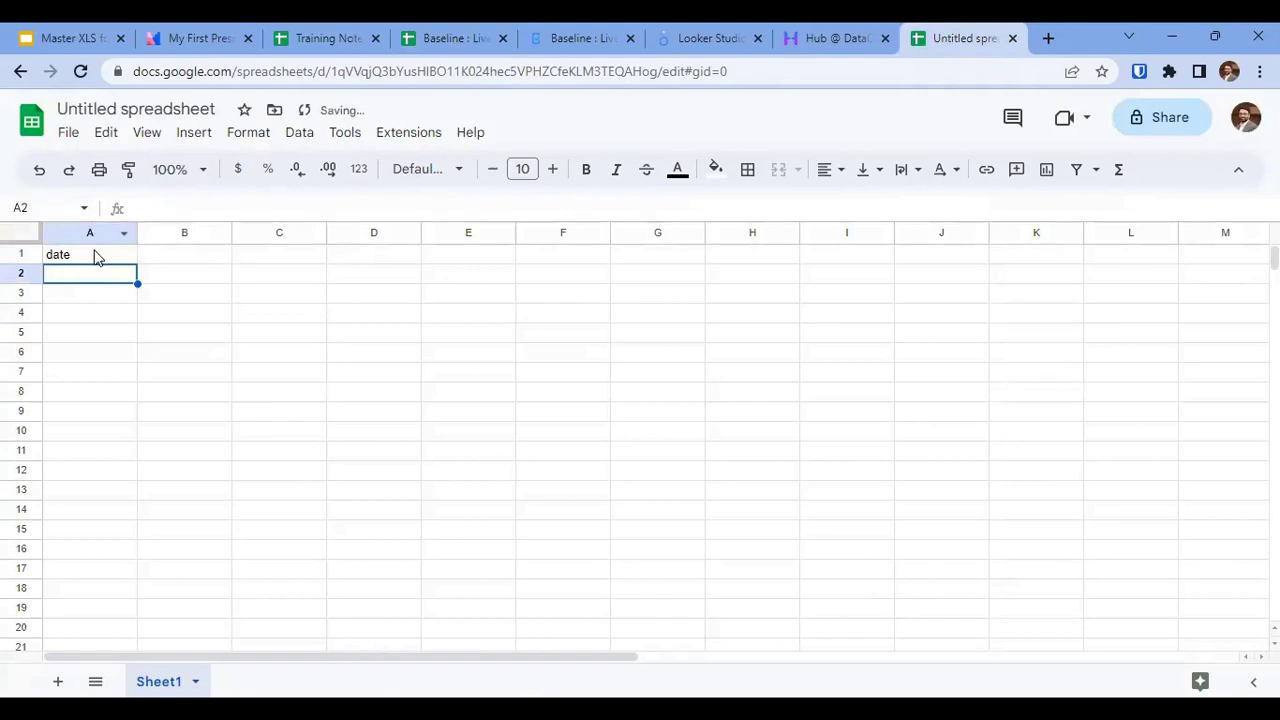
left_click(198, 170)
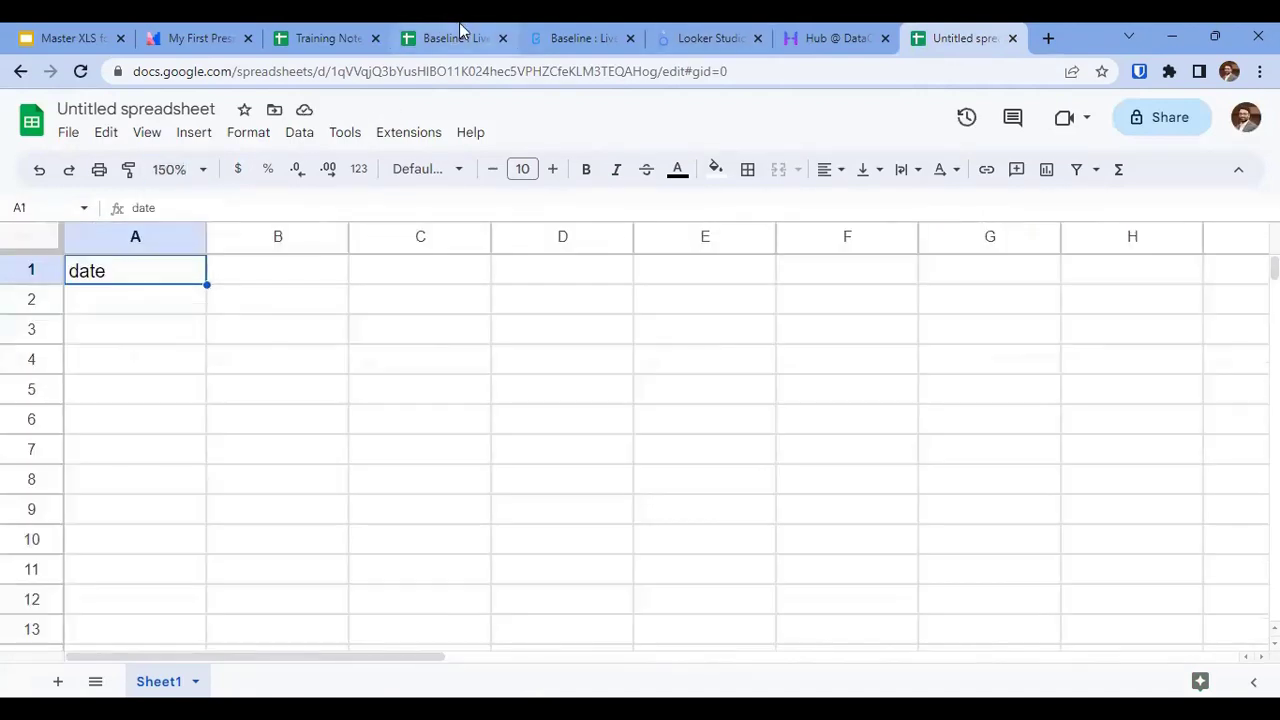
Rename the date question in cell B5 of the Baseline survey sheet as date_1.
left_click(460, 38)
double_click(318, 358)
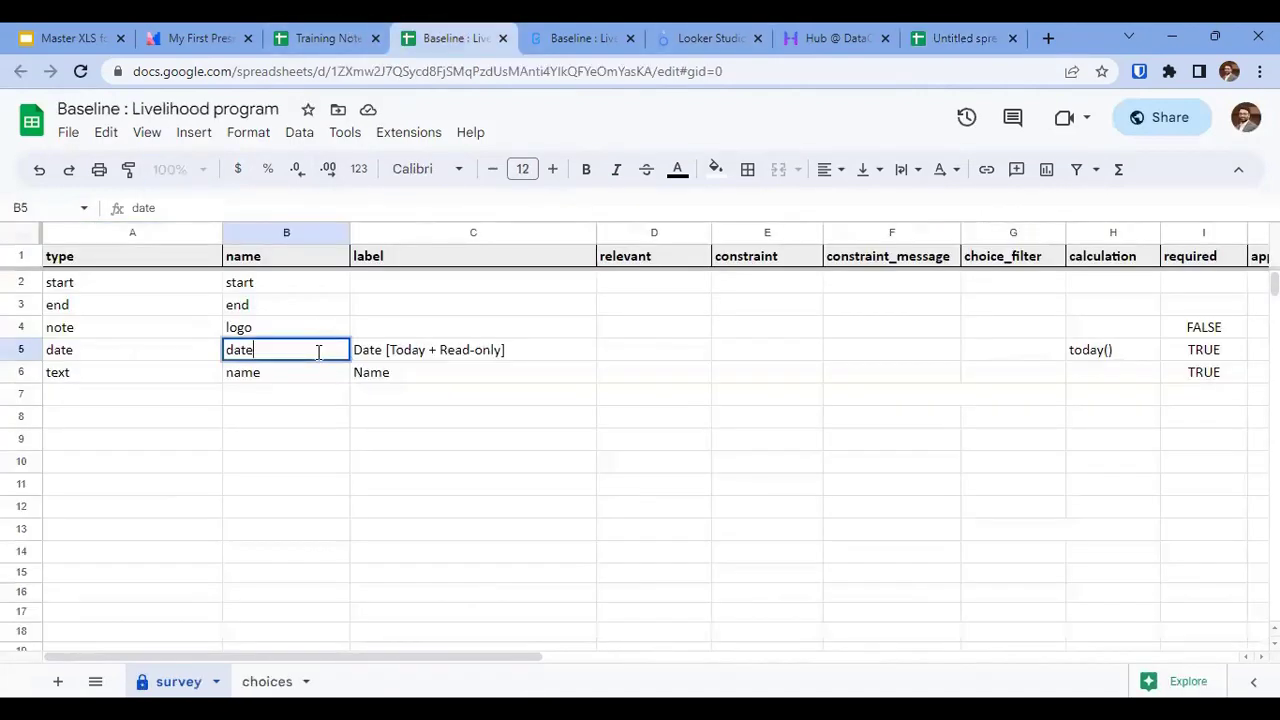
type("_1")
key("Return")
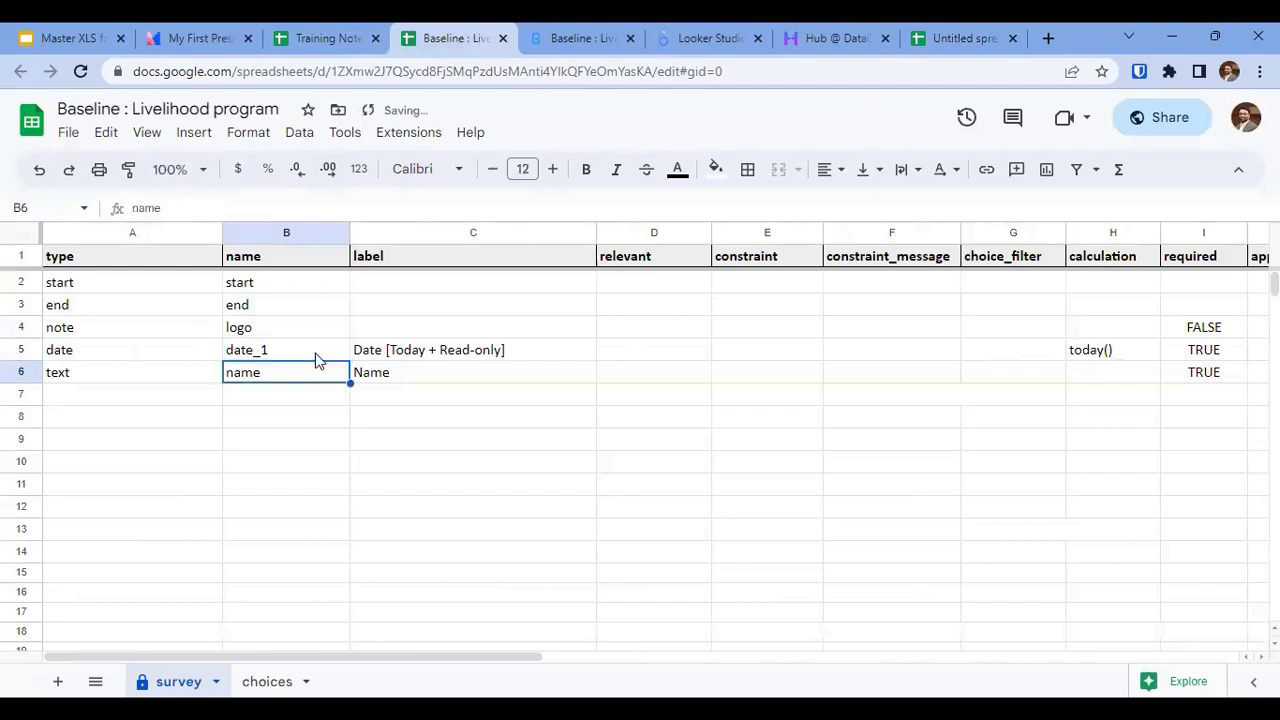
Change cell A1 of the Untitled spreadsheet to date_1, and restore the name date in cell B5 of the Baseline sheet.
left_click(984, 37)
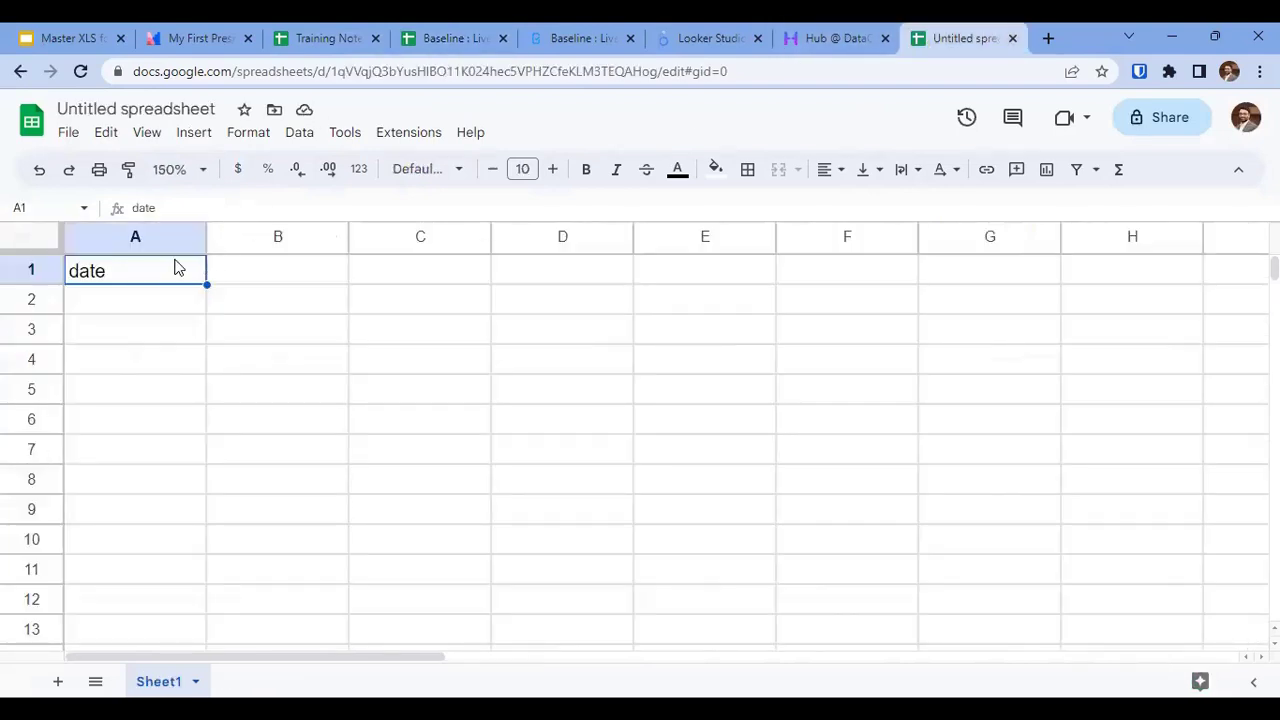
double_click(174, 264)
type("_1")
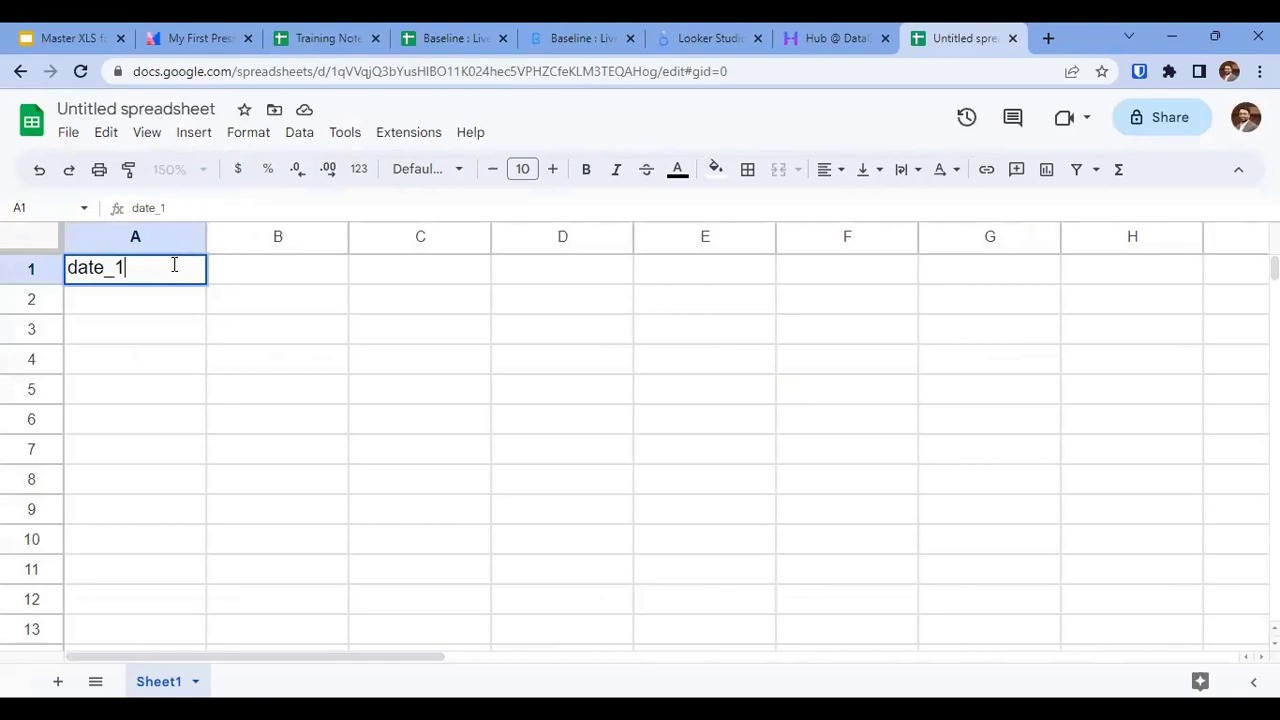
key("Return")
left_click(86, 270)
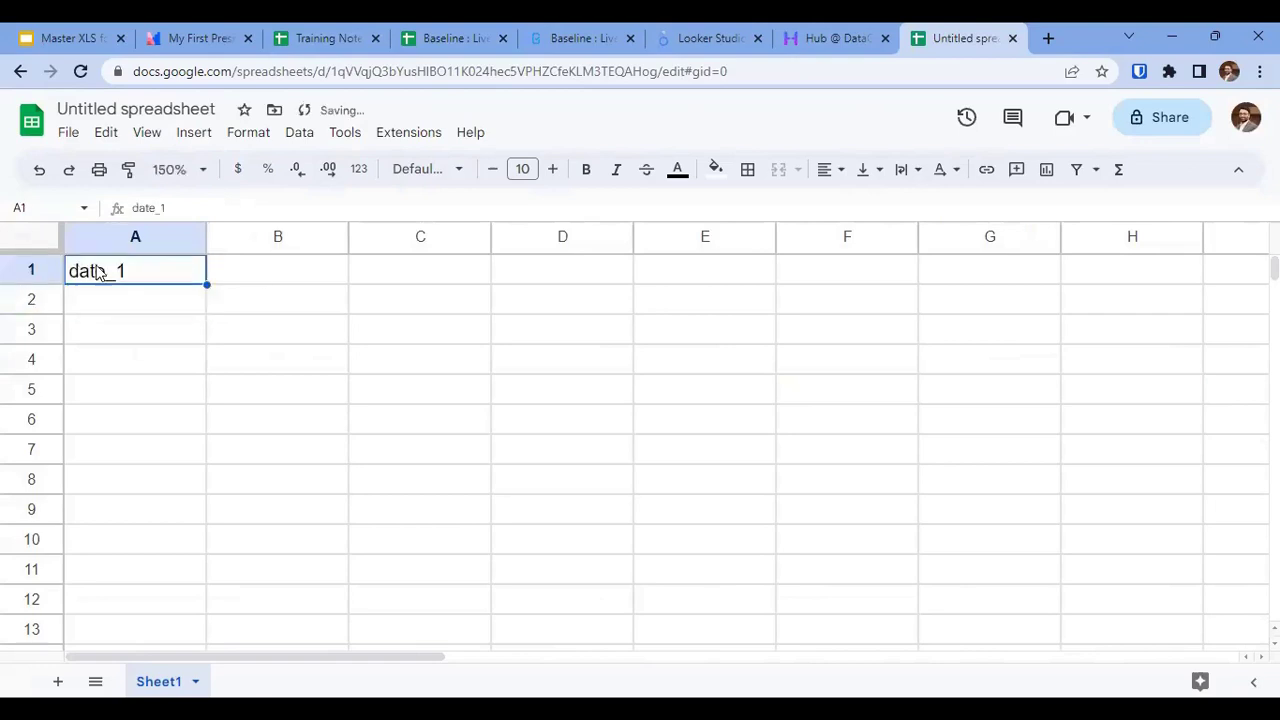
left_click(345, 36)
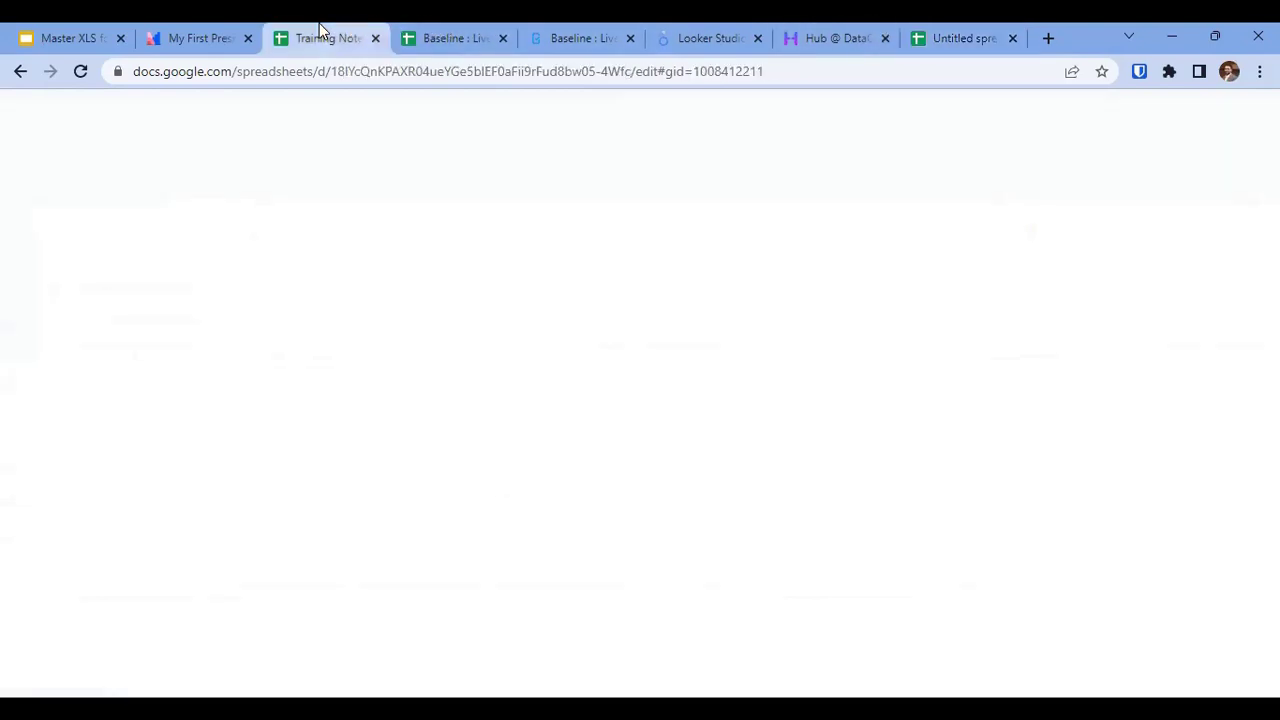
left_click(450, 38)
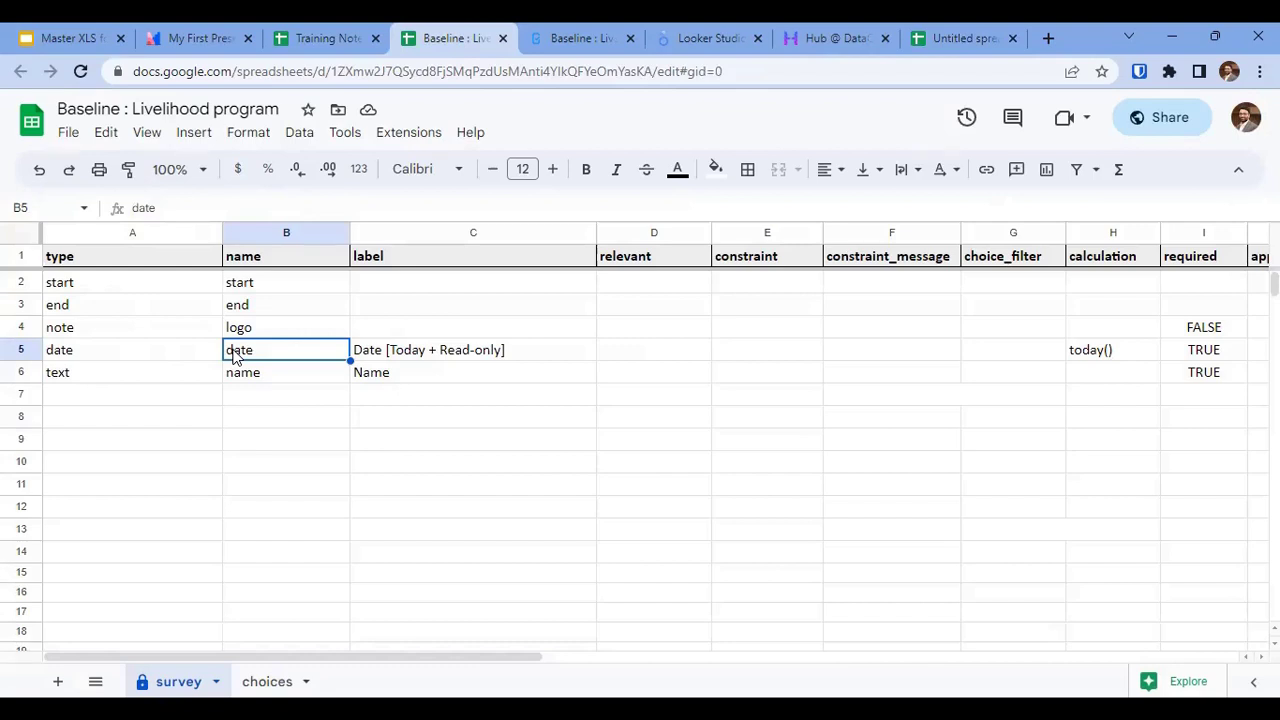
Enter date_application in cell A1 and date_enroll in cell B1 of the Untitled spreadsheet.
left_click(943, 38)
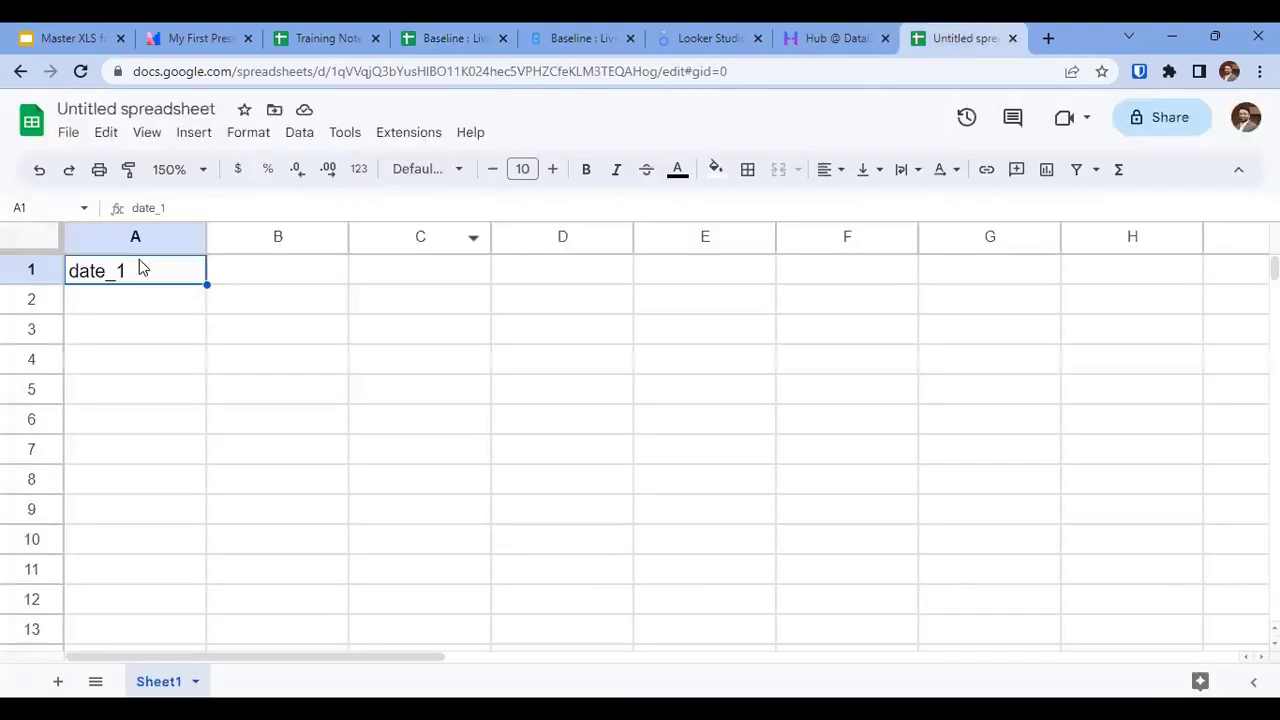
double_click(150, 272)
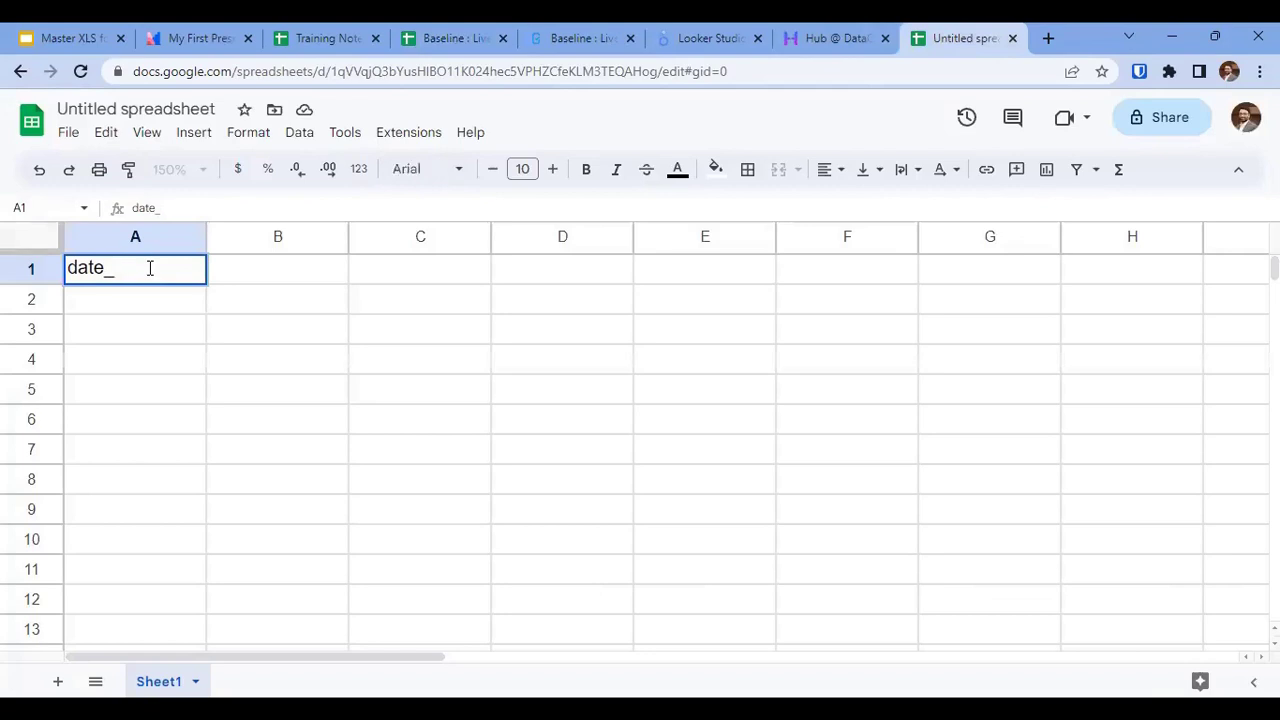
type("application")
key("Tab")
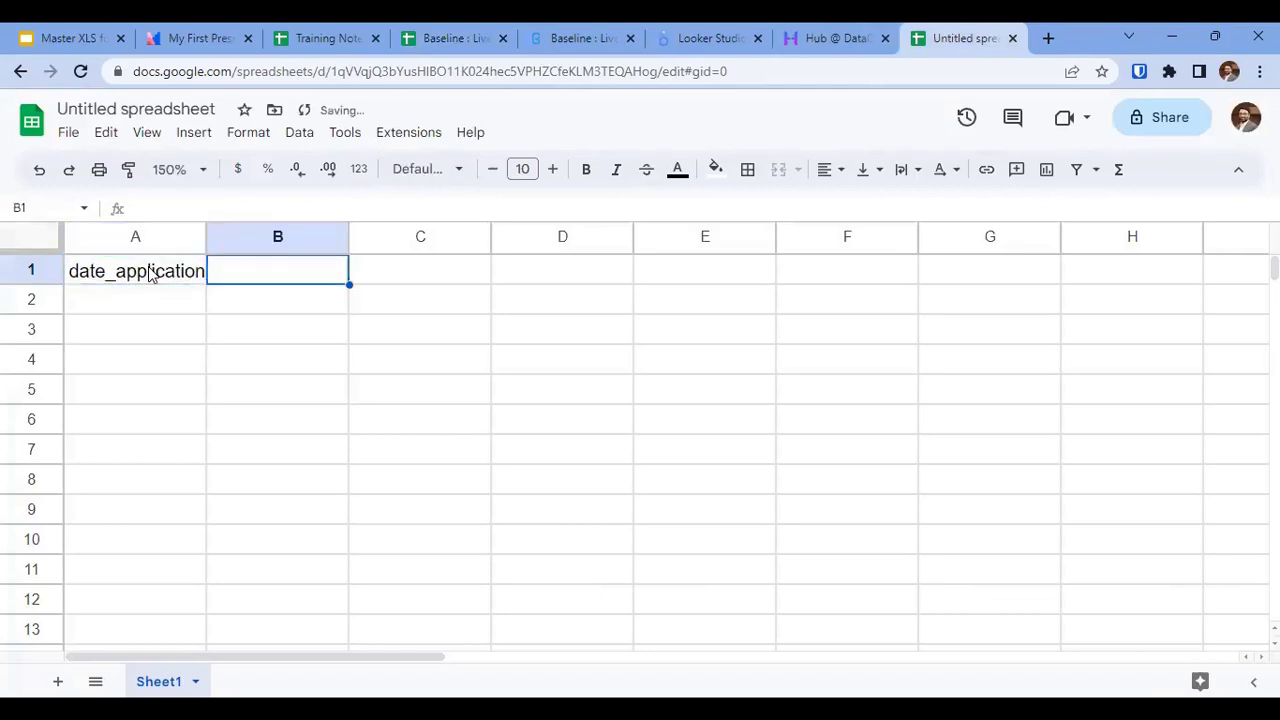
type("date_enroll")
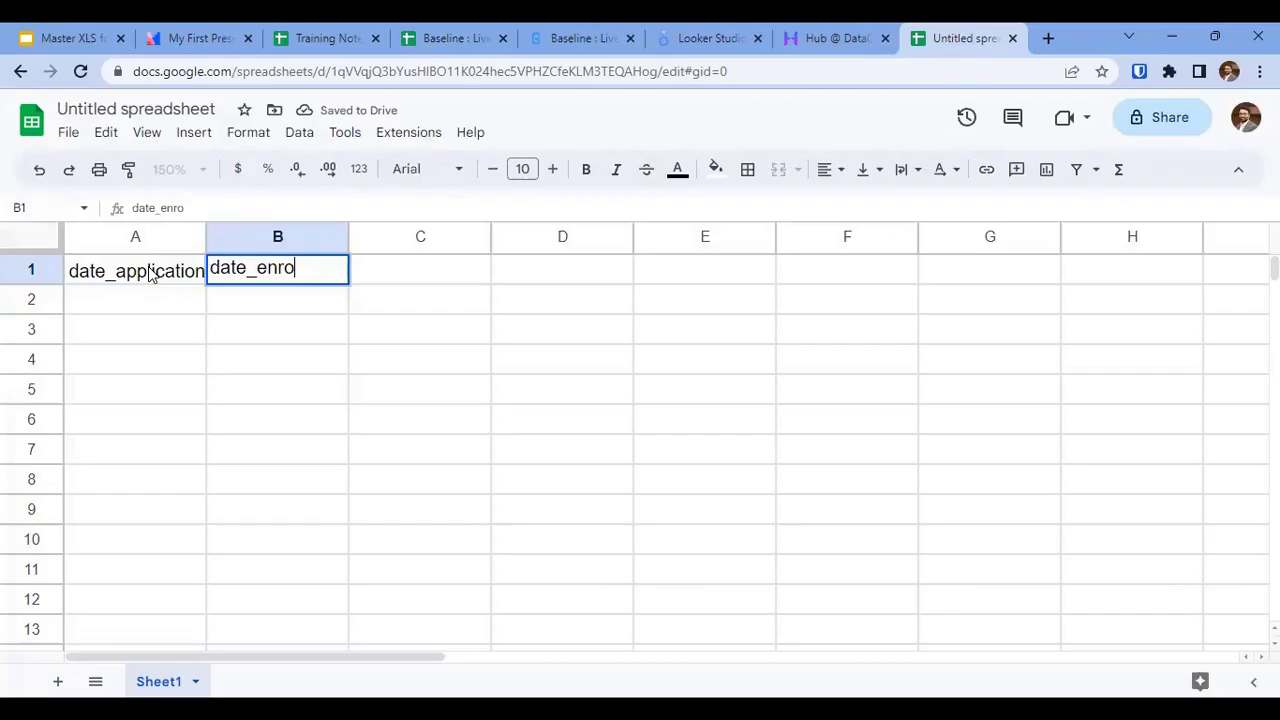
key("Return")
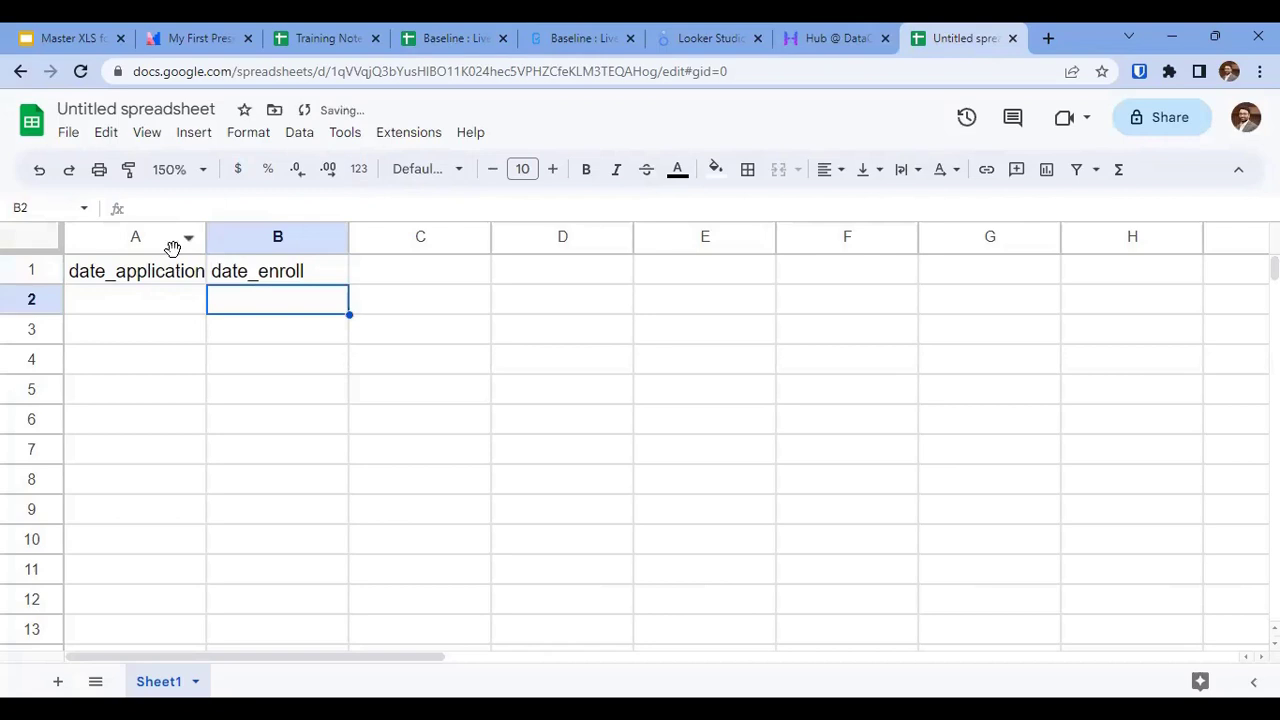
Compare the date question's label and today() calculation in the Baseline sheet with the Date field of the survey form.
left_click(410, 38)
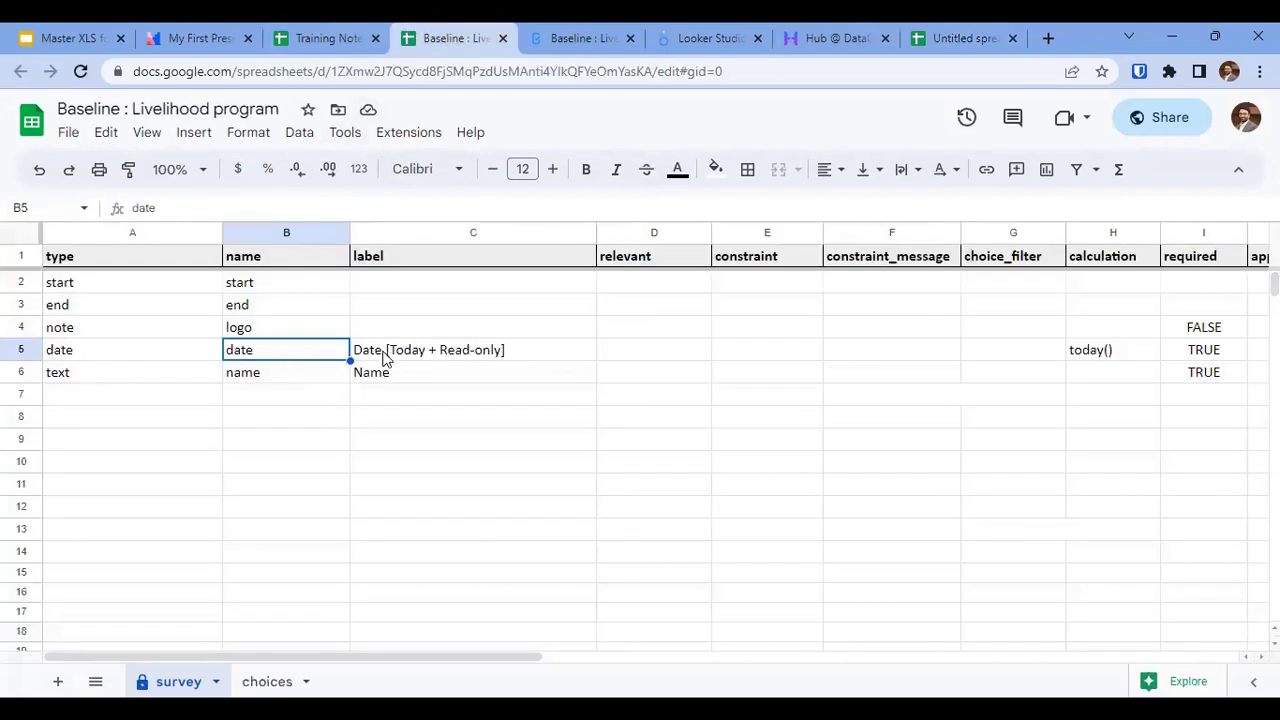
key("ctrl+Tab")
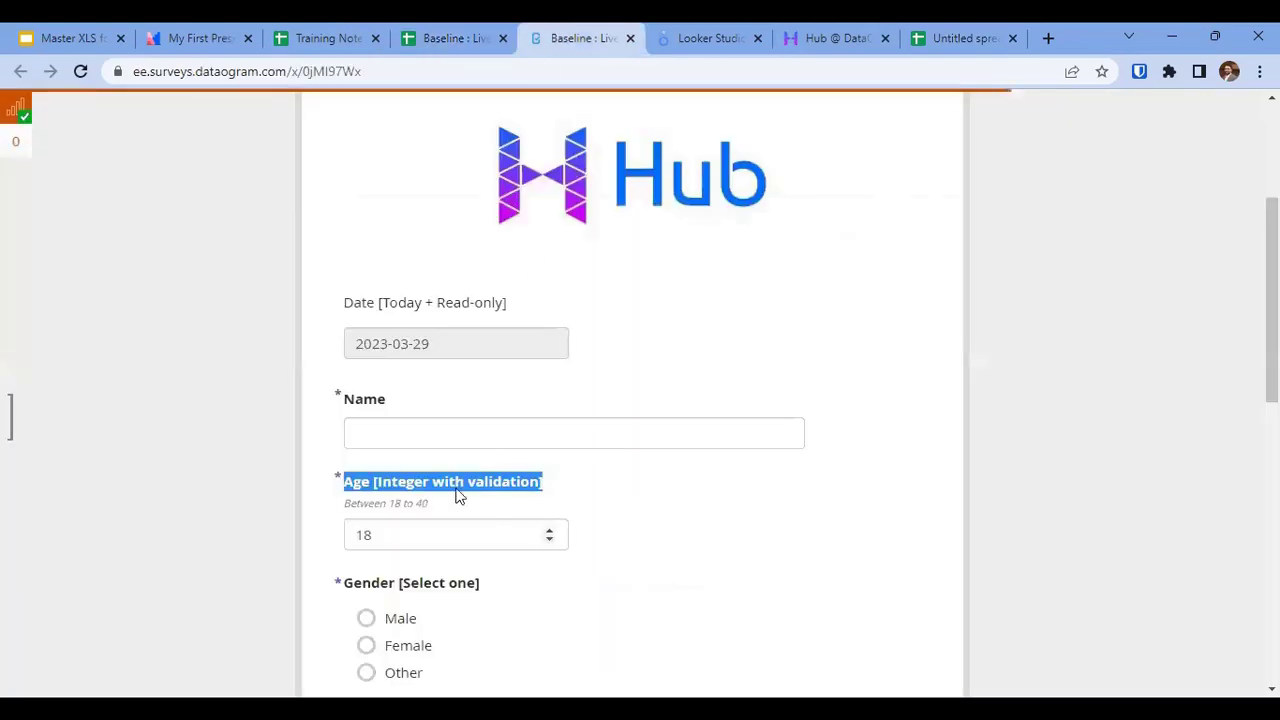
left_click_drag(348, 310, 514, 311)
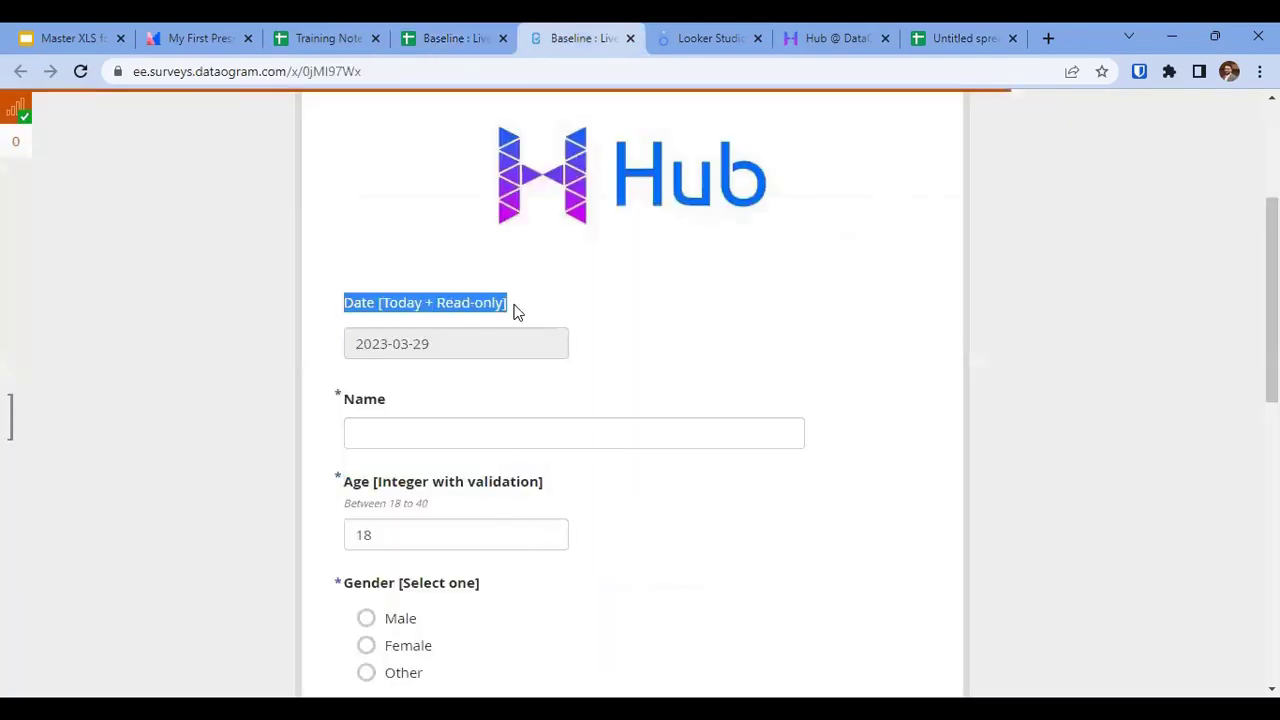
key("ctrl+shift+Tab")
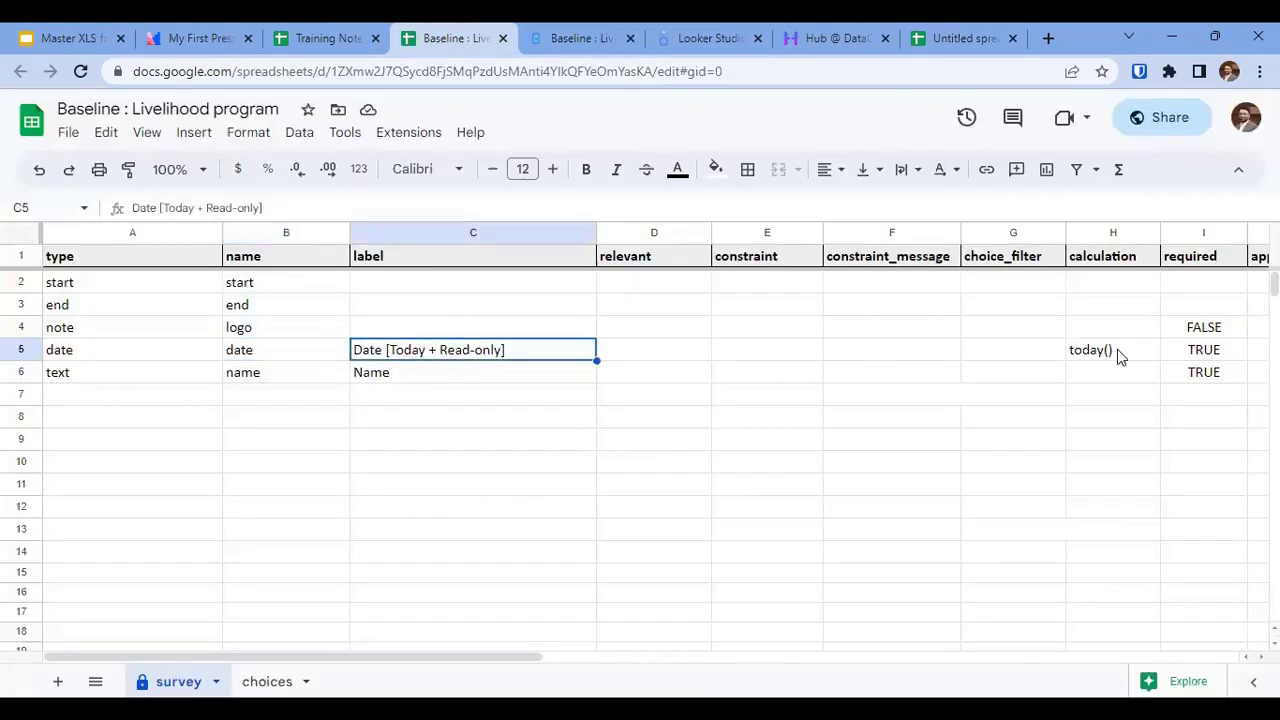
left_click(1117, 349)
left_click(582, 38)
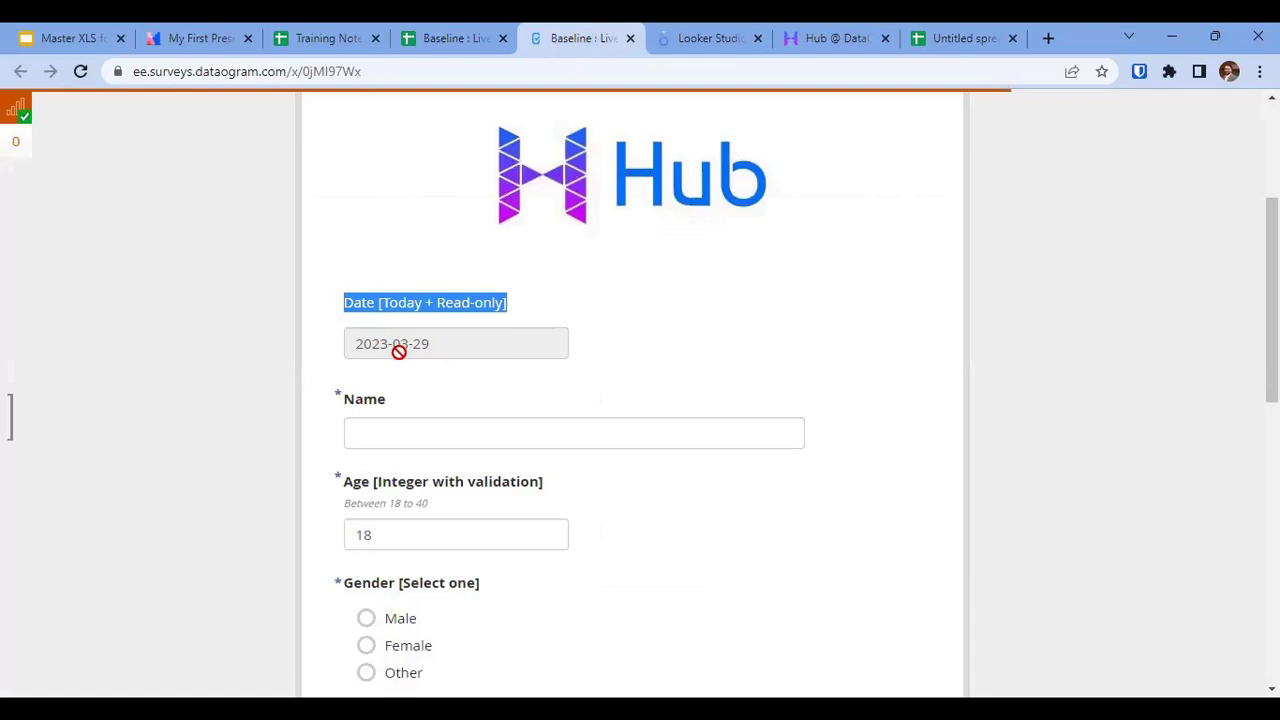
left_click(455, 38)
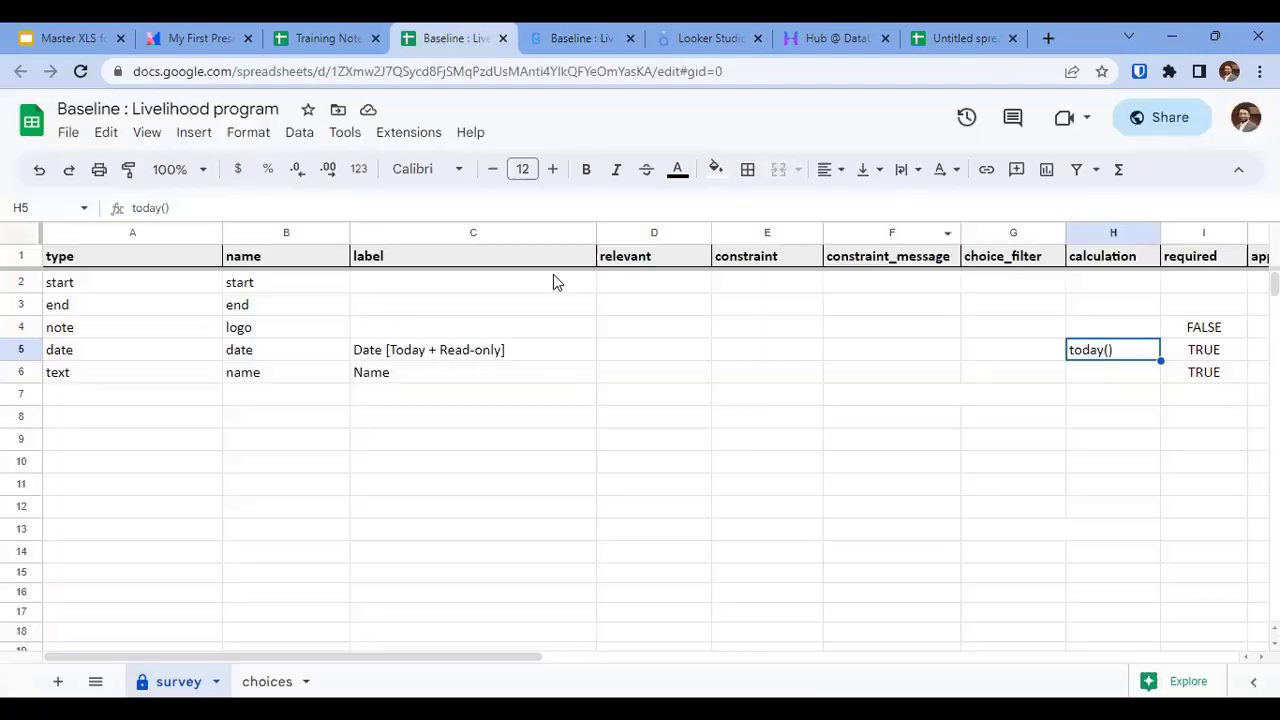
Examine the calculation and required columns of the survey sheet, including their entries for the date and name questions.
left_click(1103, 263)
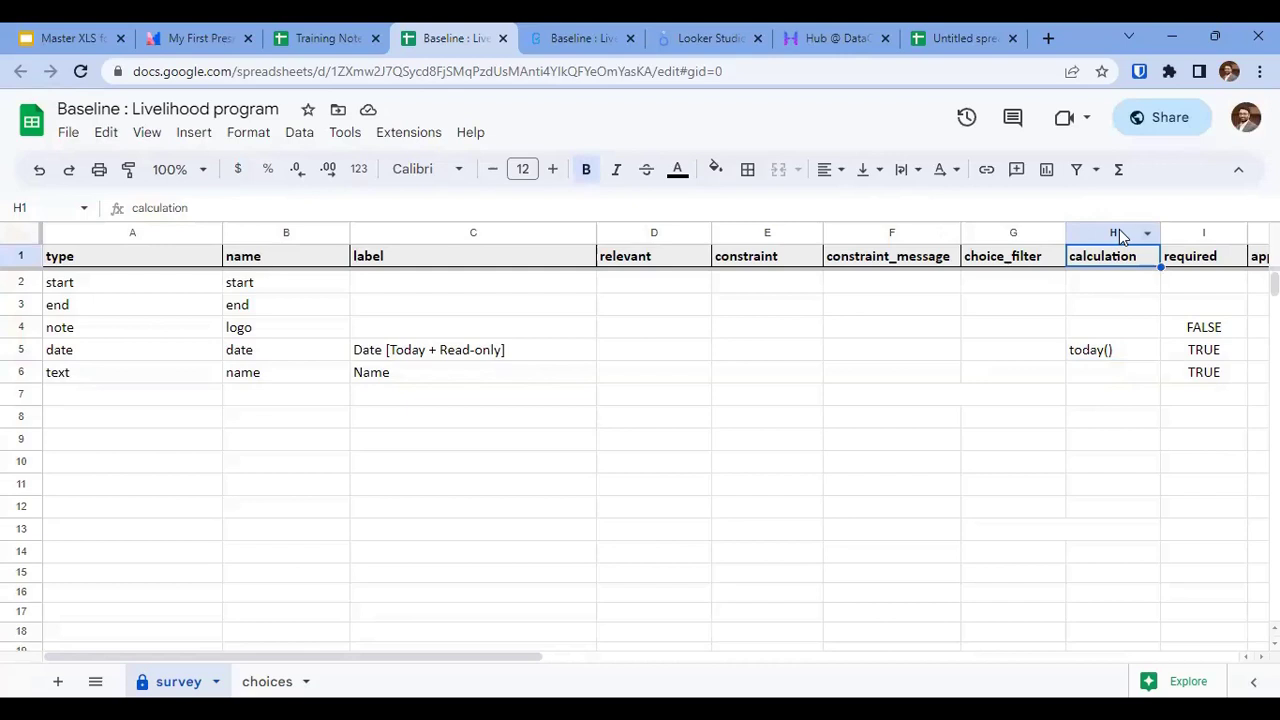
left_click(1119, 229)
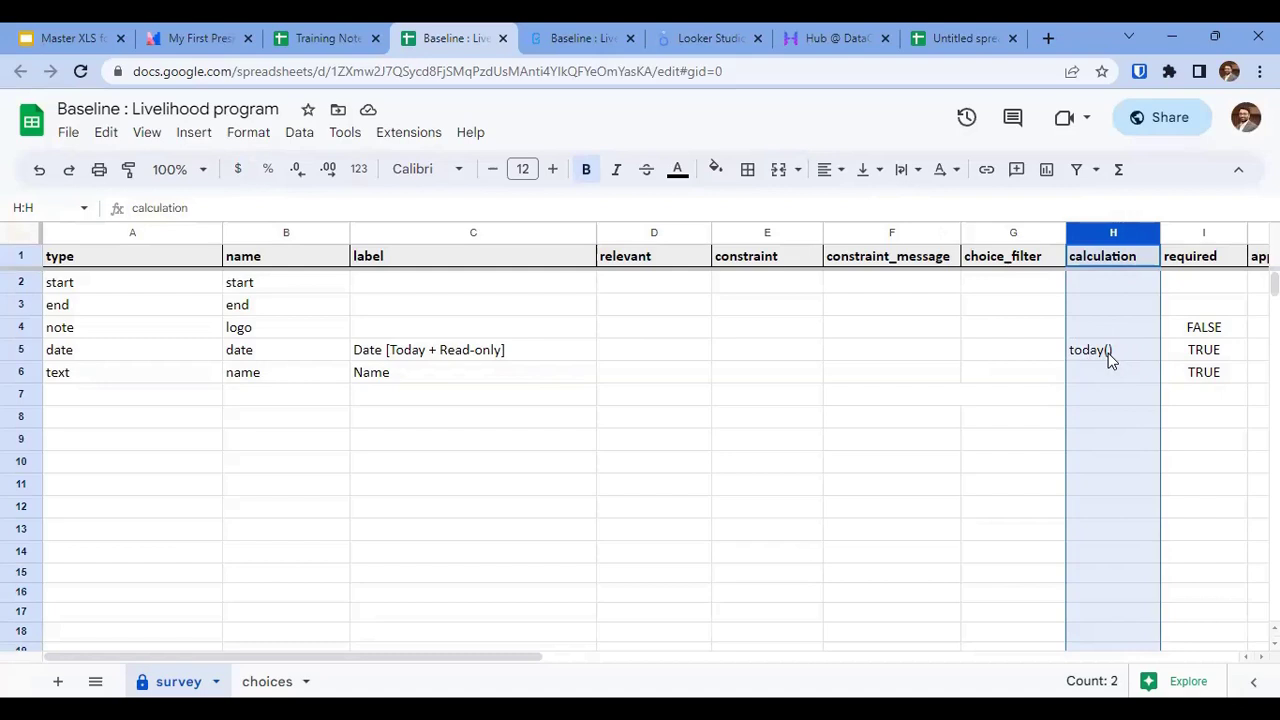
left_click(1204, 232)
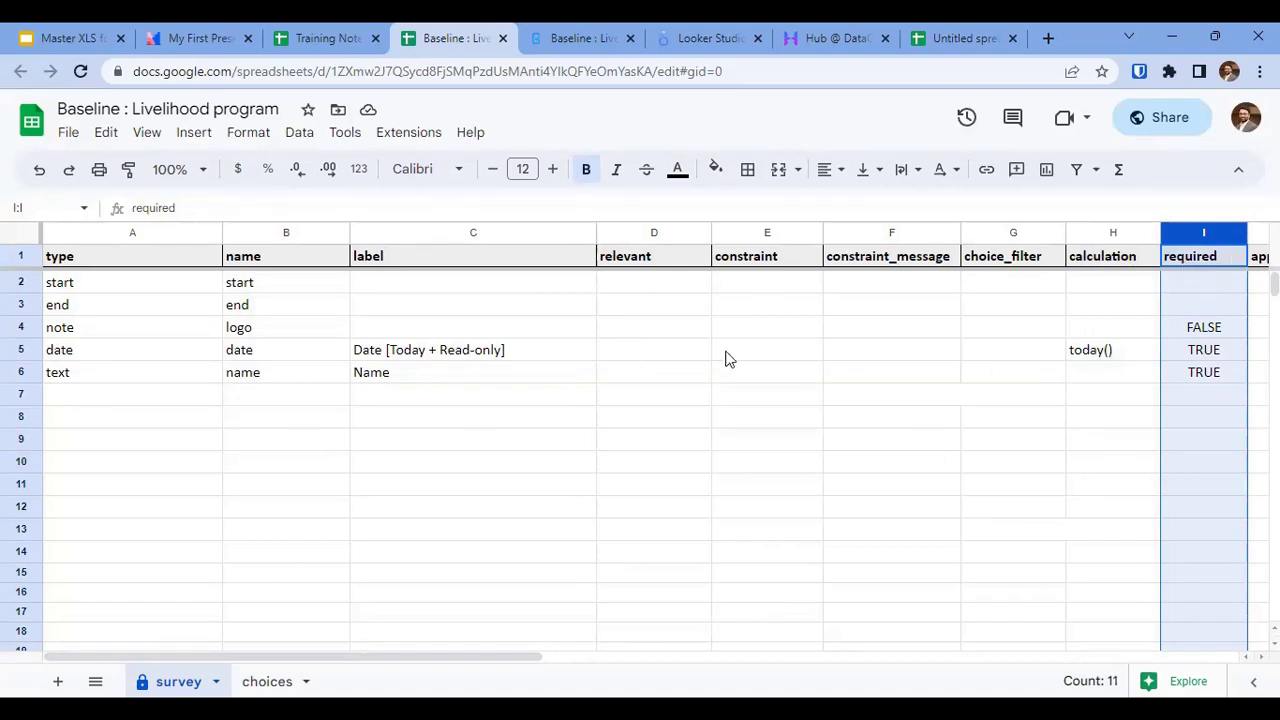
left_click(1192, 354)
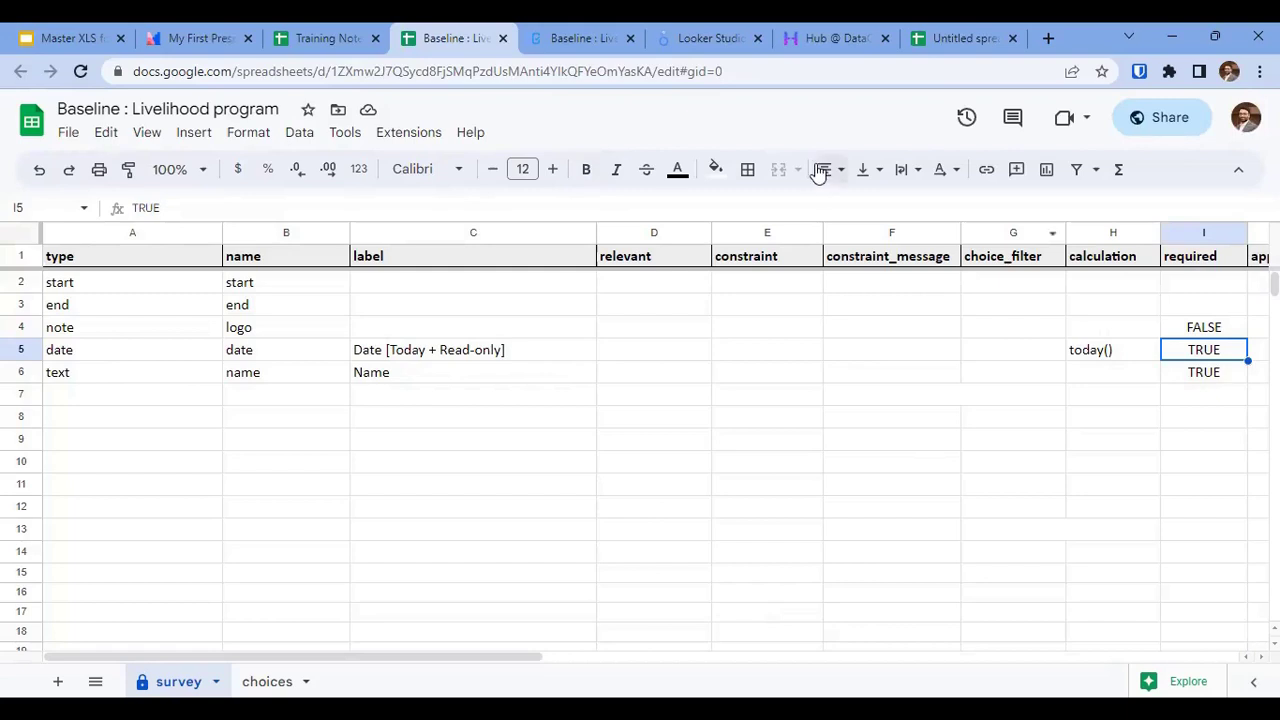
left_click(1203, 373)
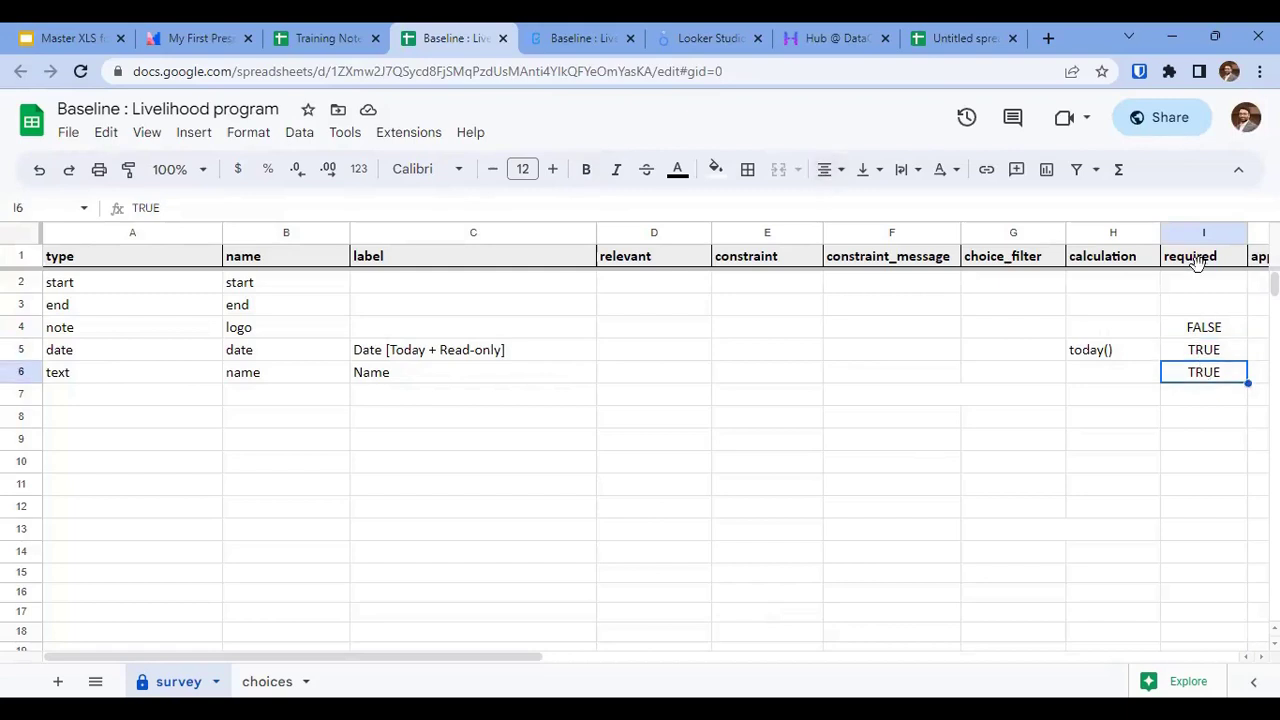
left_click(1110, 257)
left_click(1110, 350)
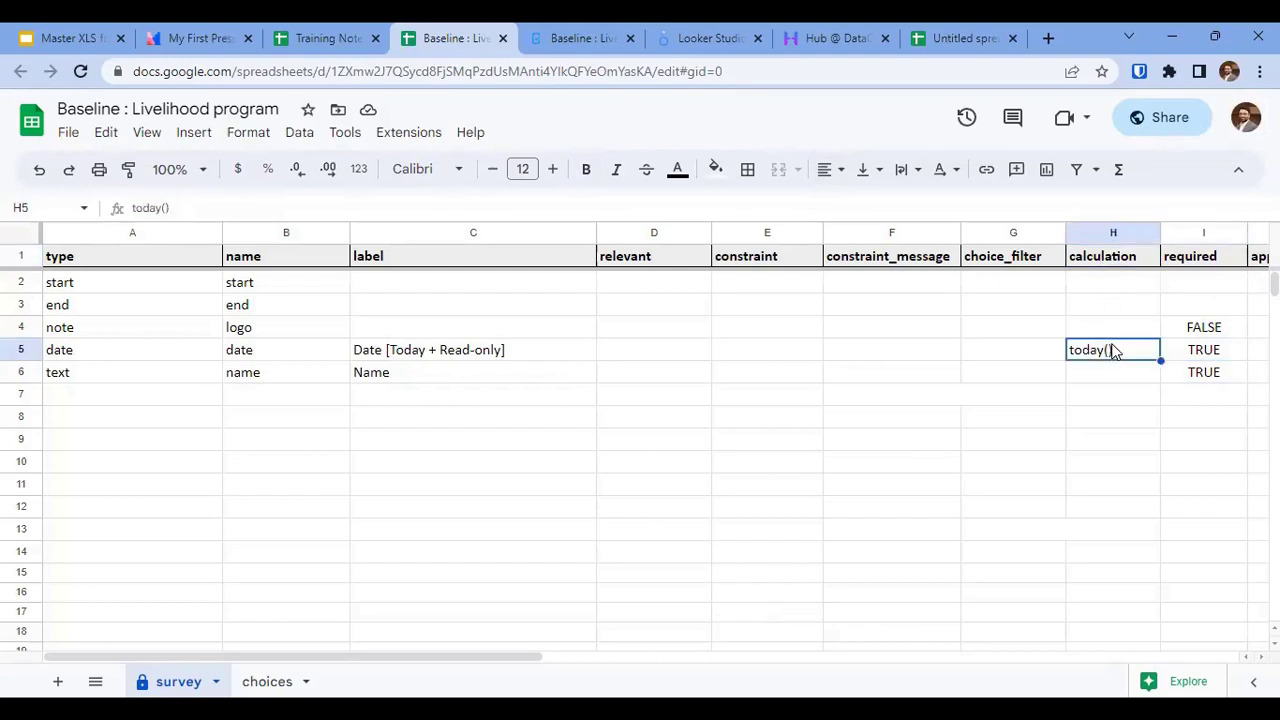
left_click(1203, 258)
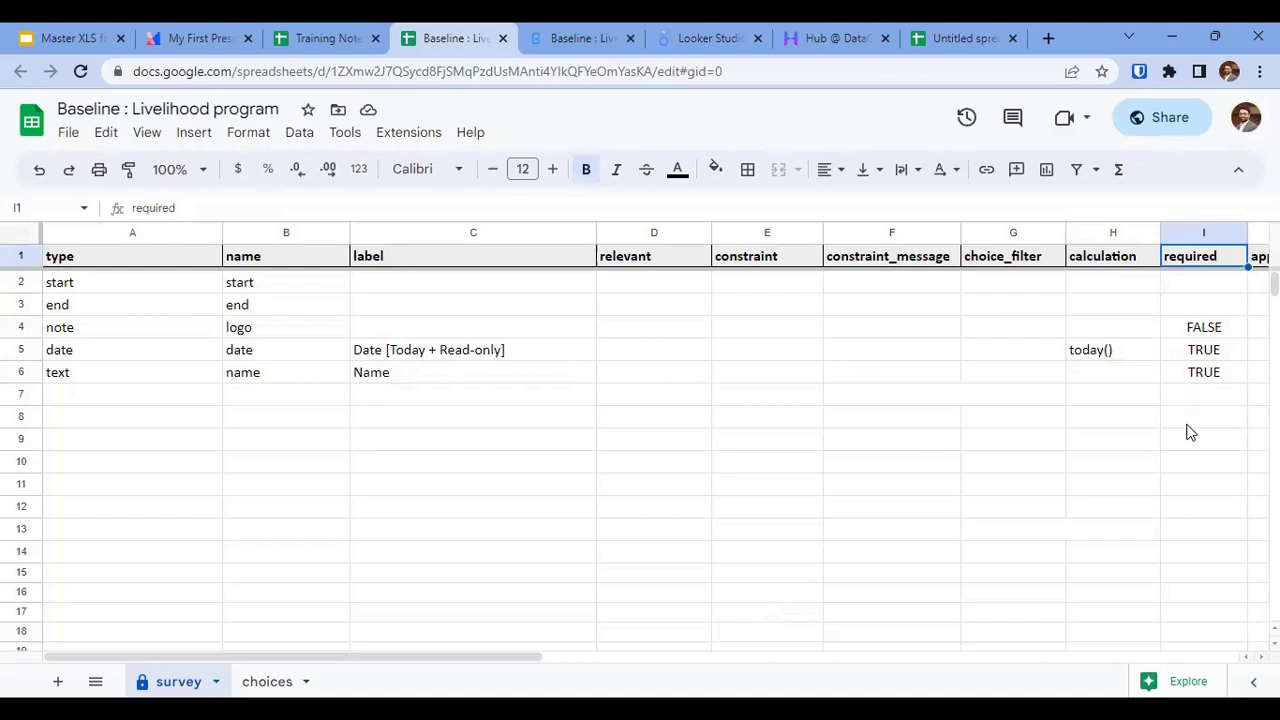
Review the date question's row, and compare the text question in row 6 with the survey form.
left_click(21, 349)
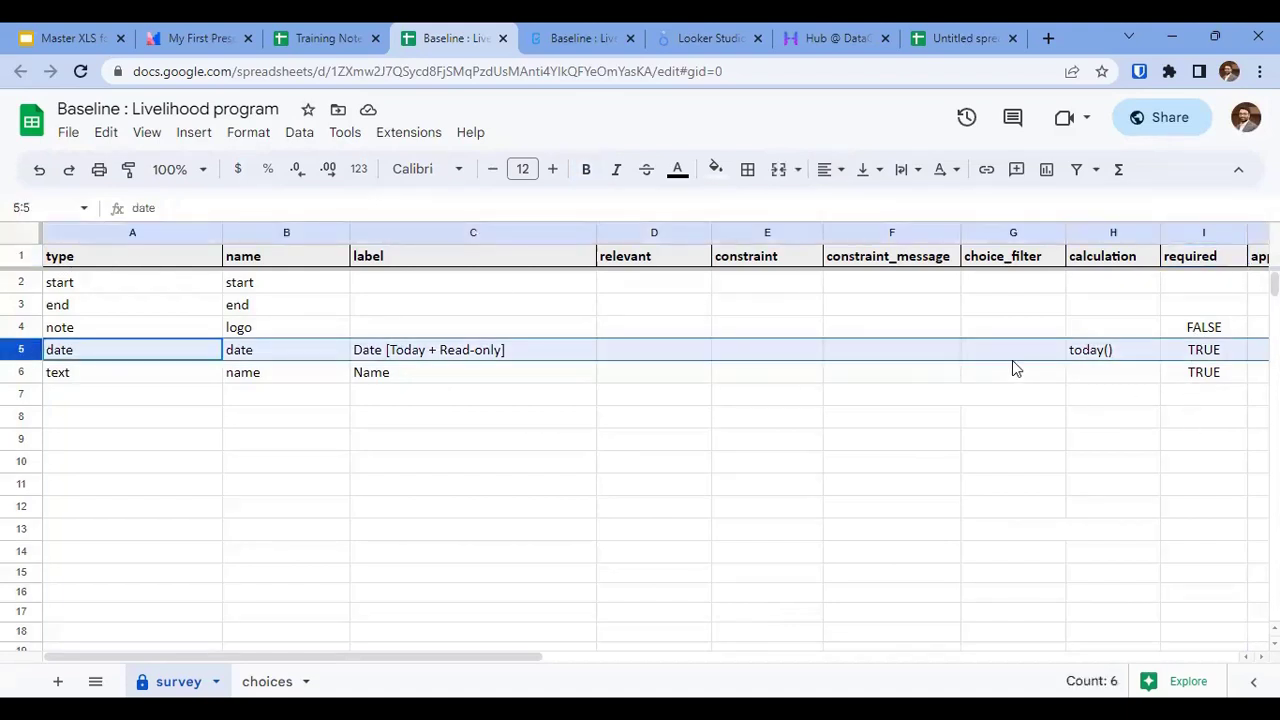
left_click(95, 376)
left_click(580, 38)
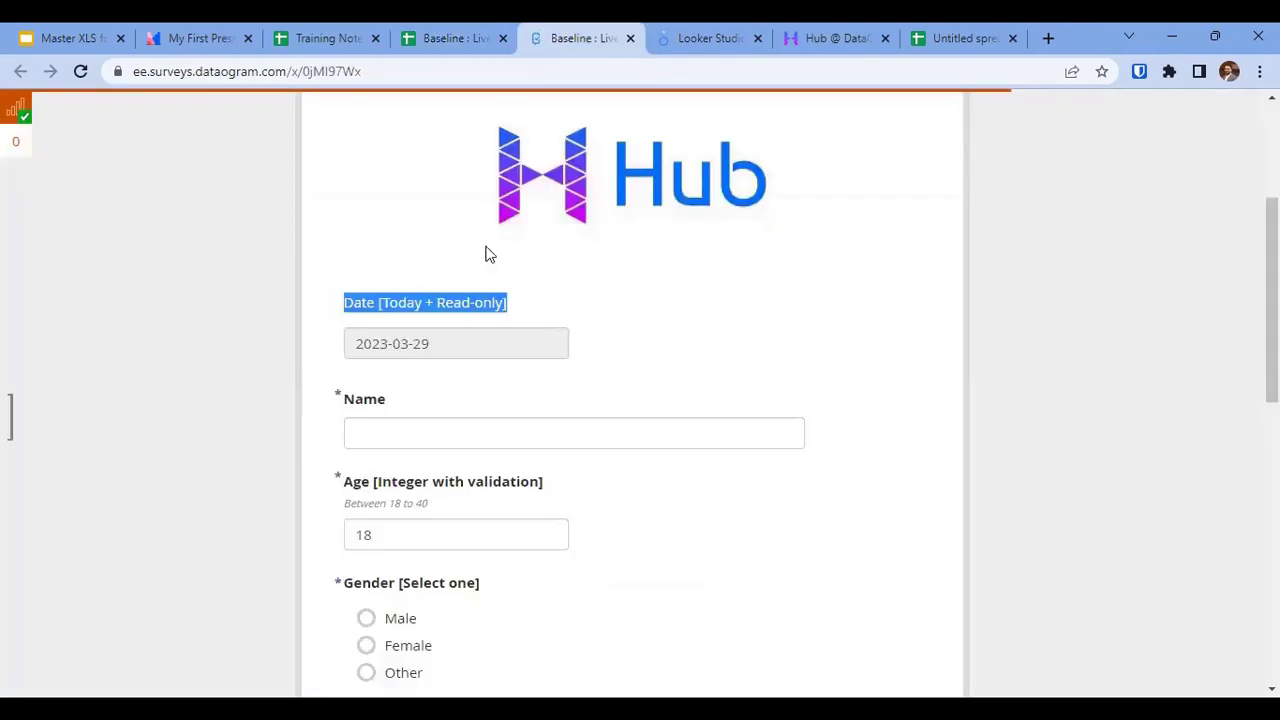
left_click(449, 46)
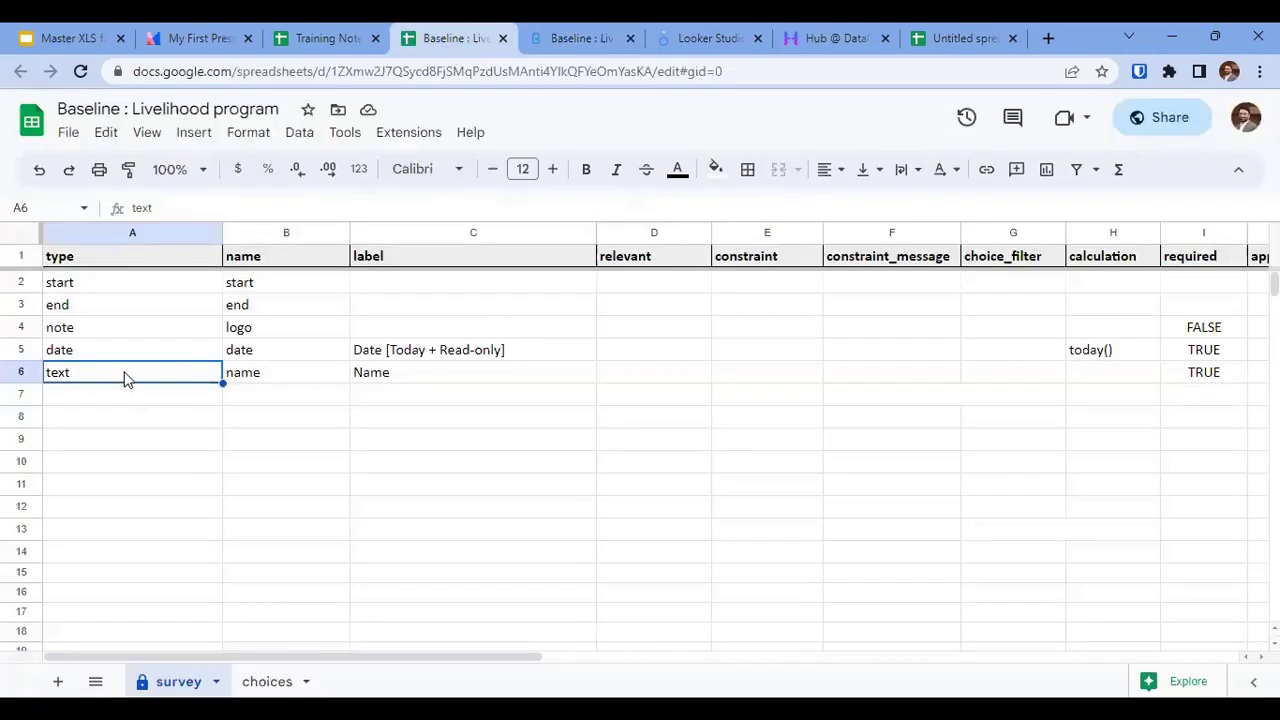
left_click(262, 376)
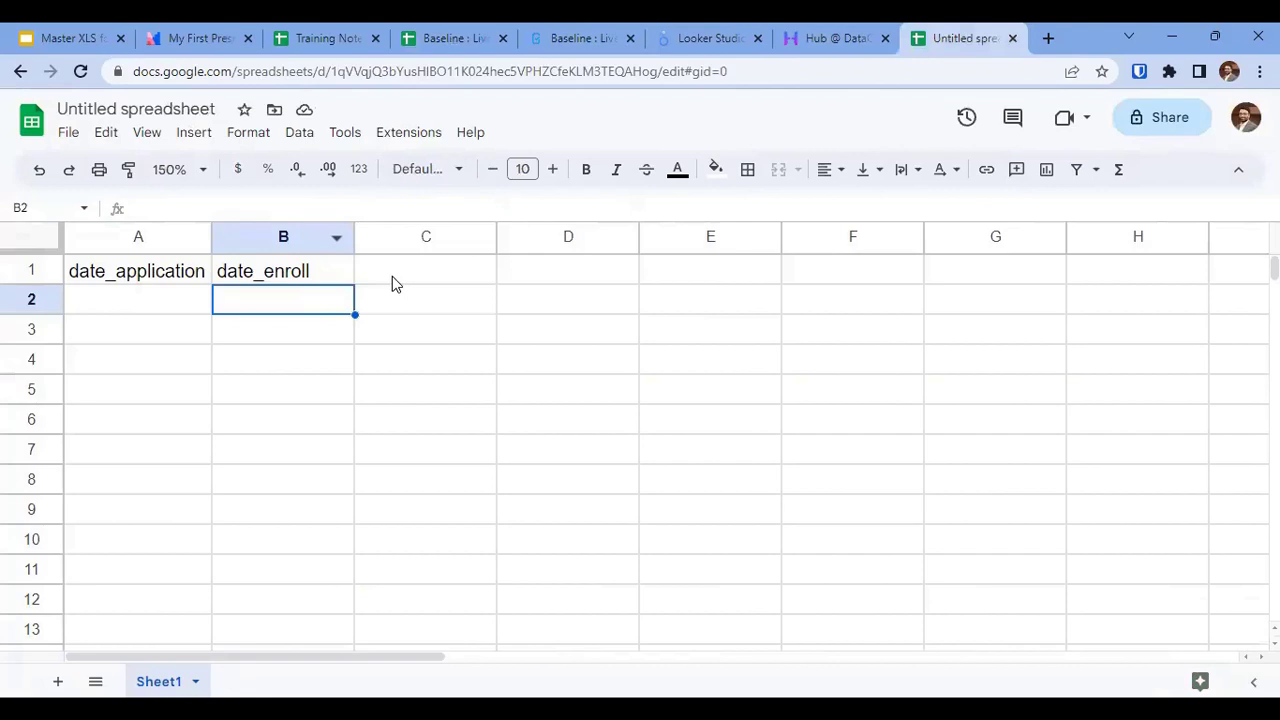
Change the Untitled spreadsheet's headers to date in cell A1 and name in cell B1, and select both cells.
left_click(392, 276)
key("ctrl+z")
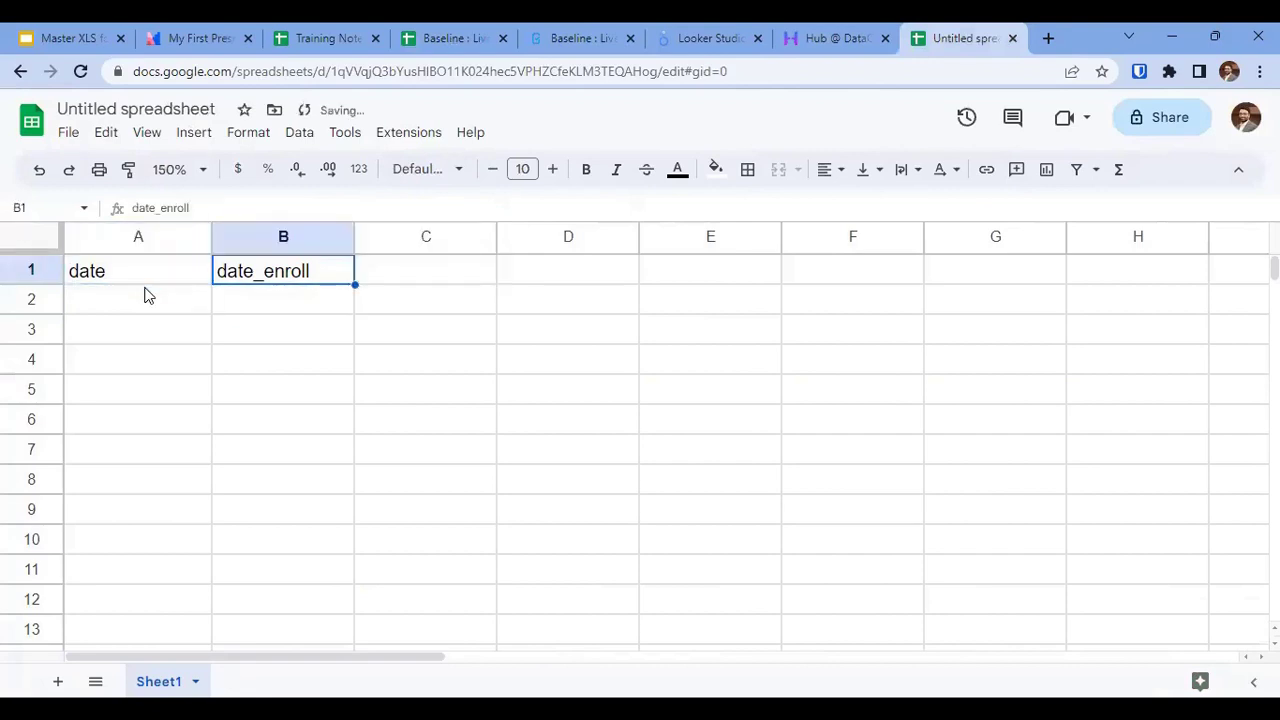
type("name")
key("Return")
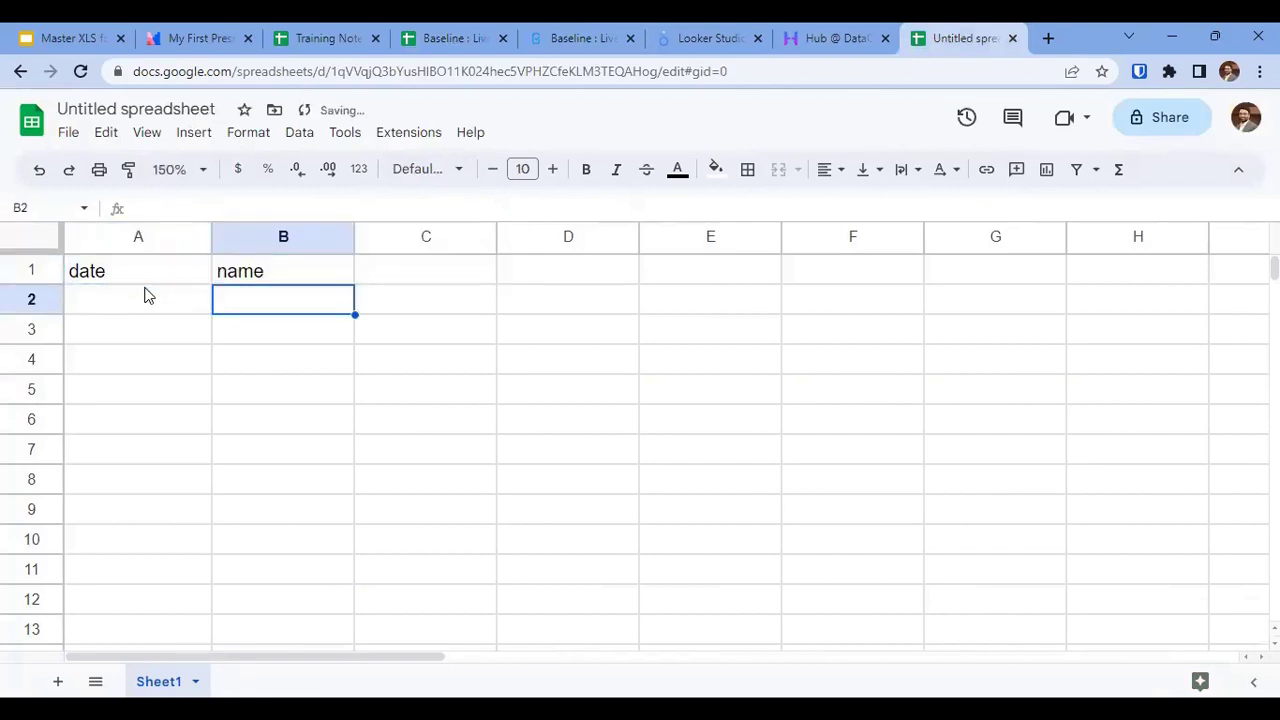
key("Up")
key("Left")
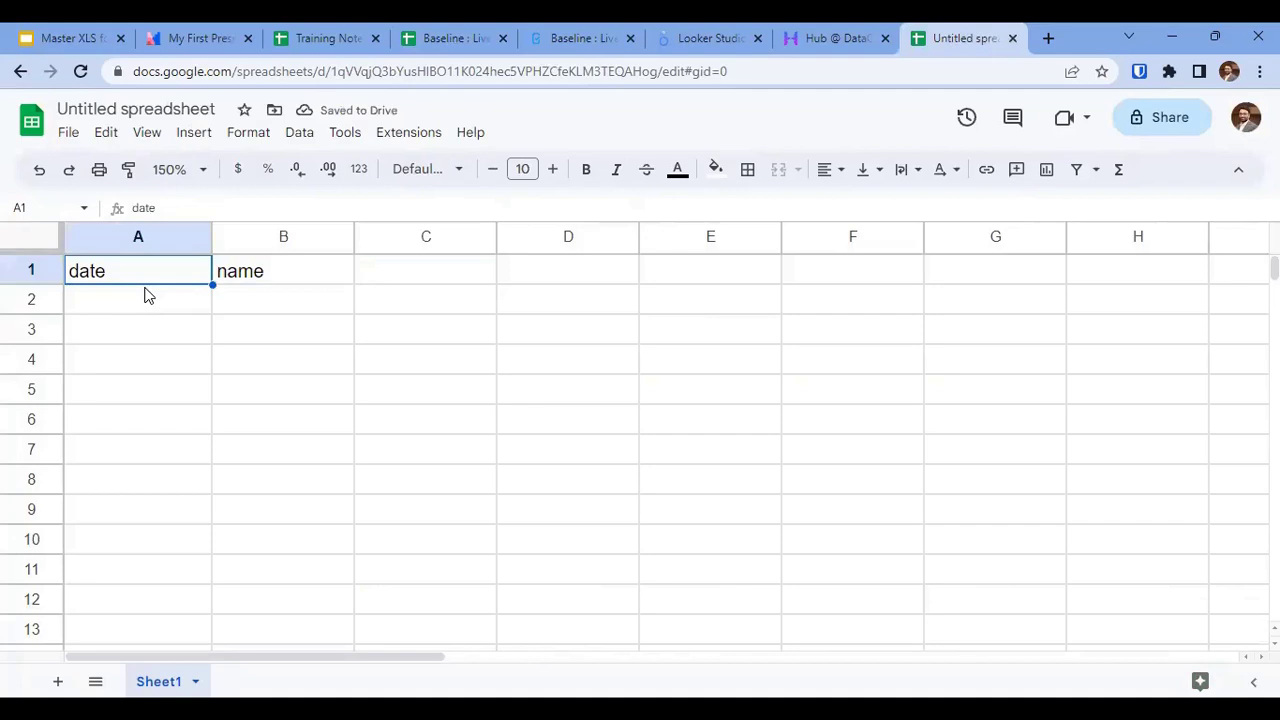
key("shift+Right")
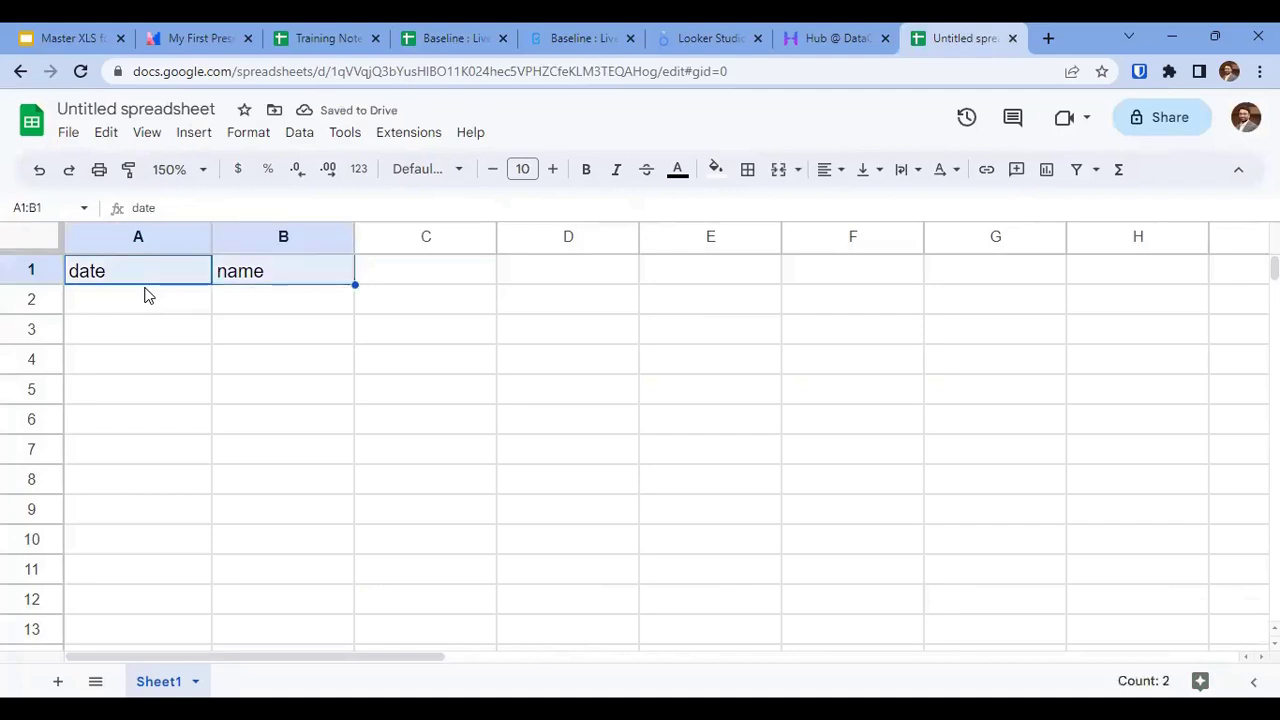
Compare the Name label in the survey form with the name header in cell B1 of the Untitled spreadsheet.
left_click(563, 30)
left_click_drag(391, 402, 349, 406)
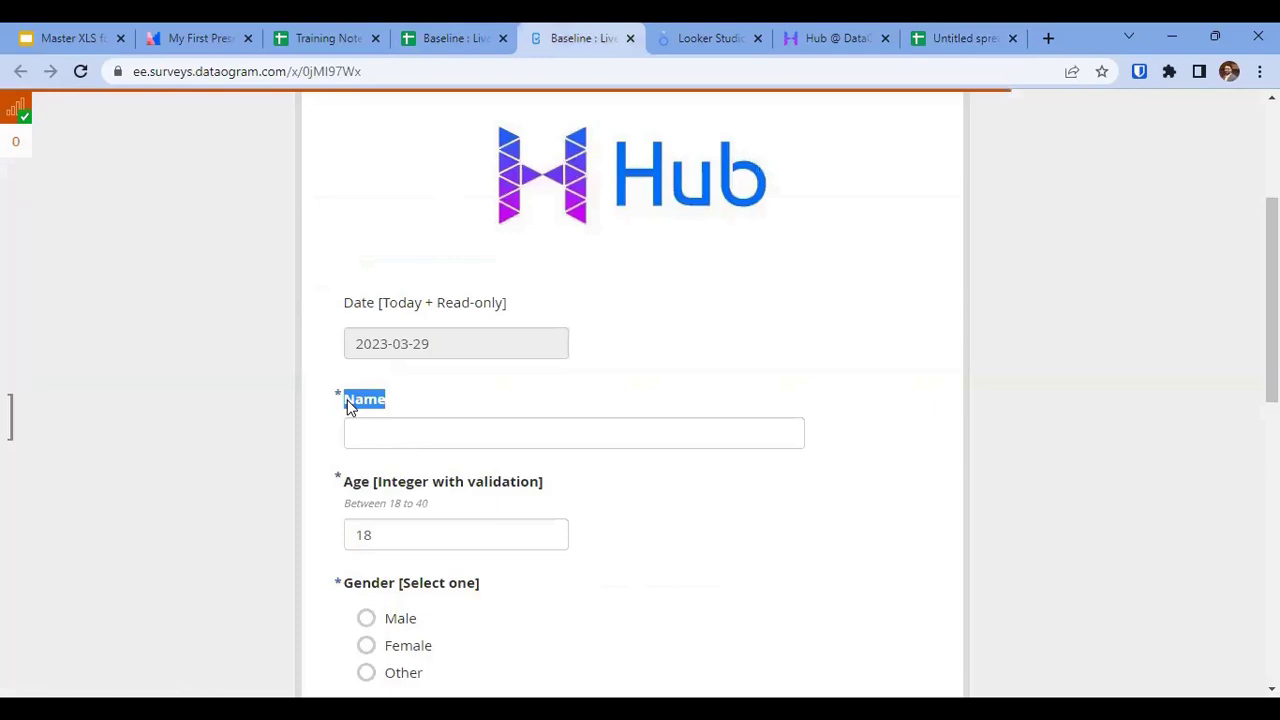
left_click(944, 36)
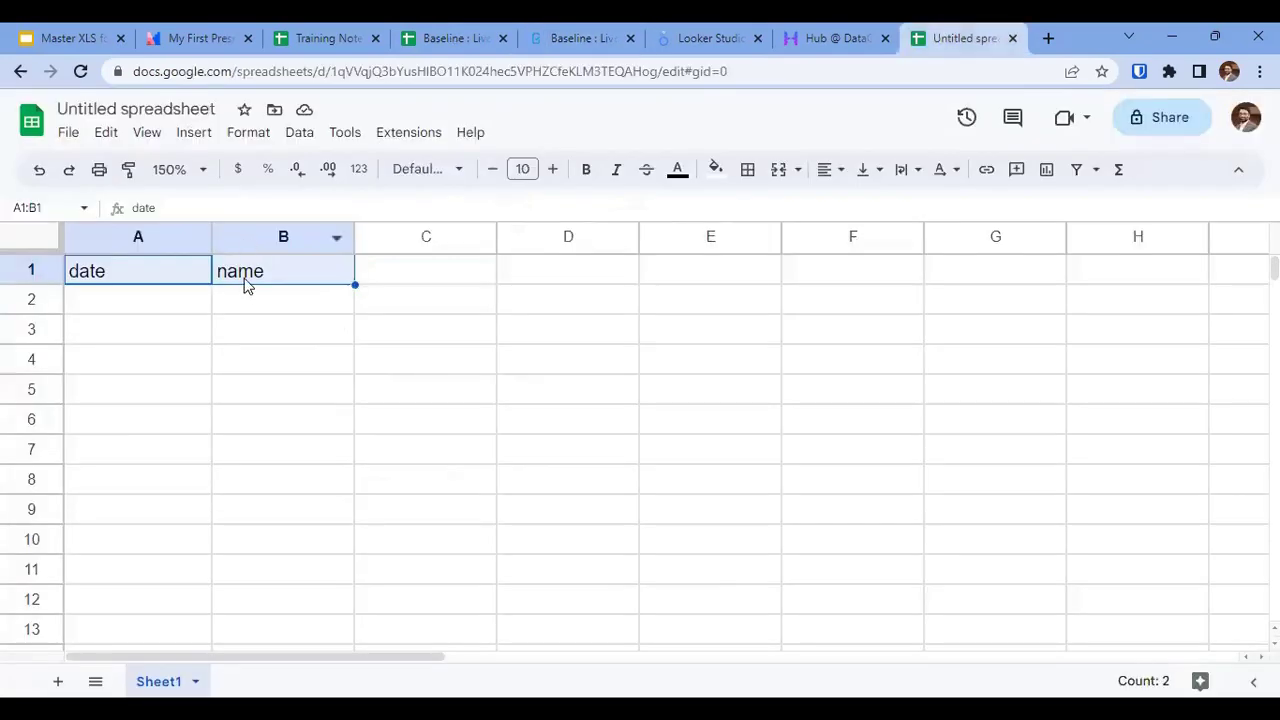
left_click(244, 283)
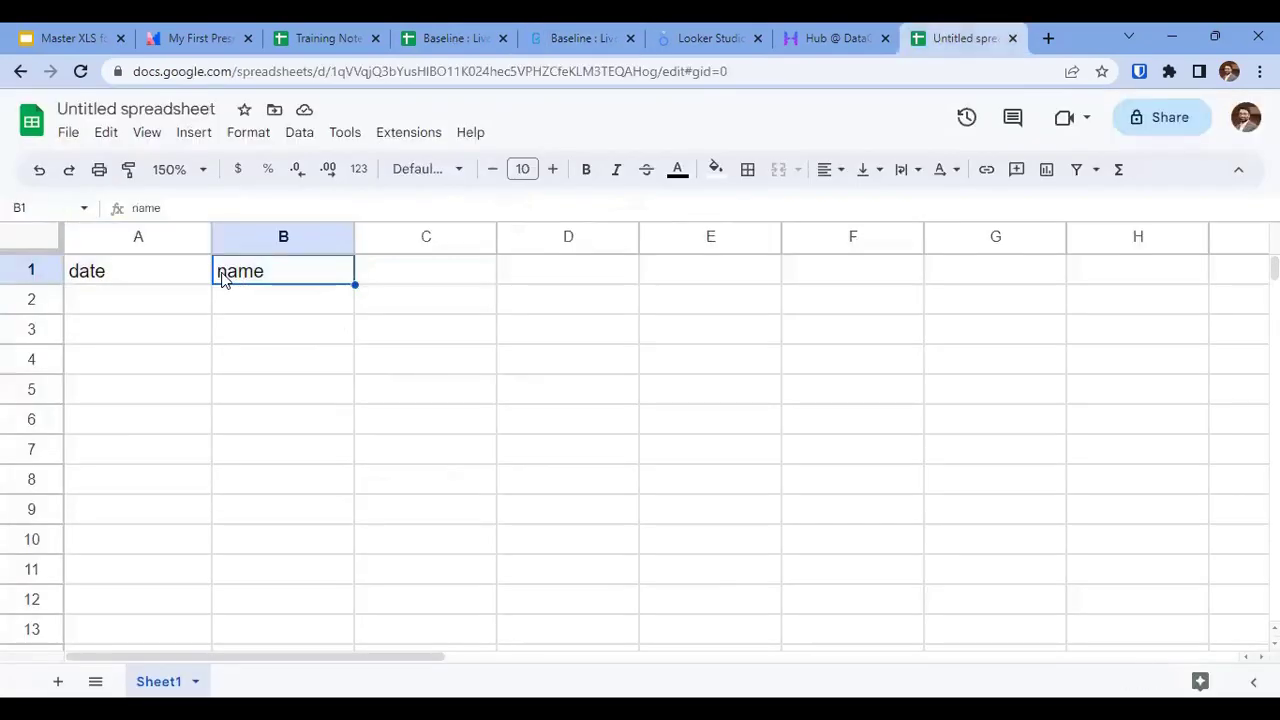
Review the name question's row in the Baseline survey sheet across the name, relevant and required columns.
left_click(430, 38)
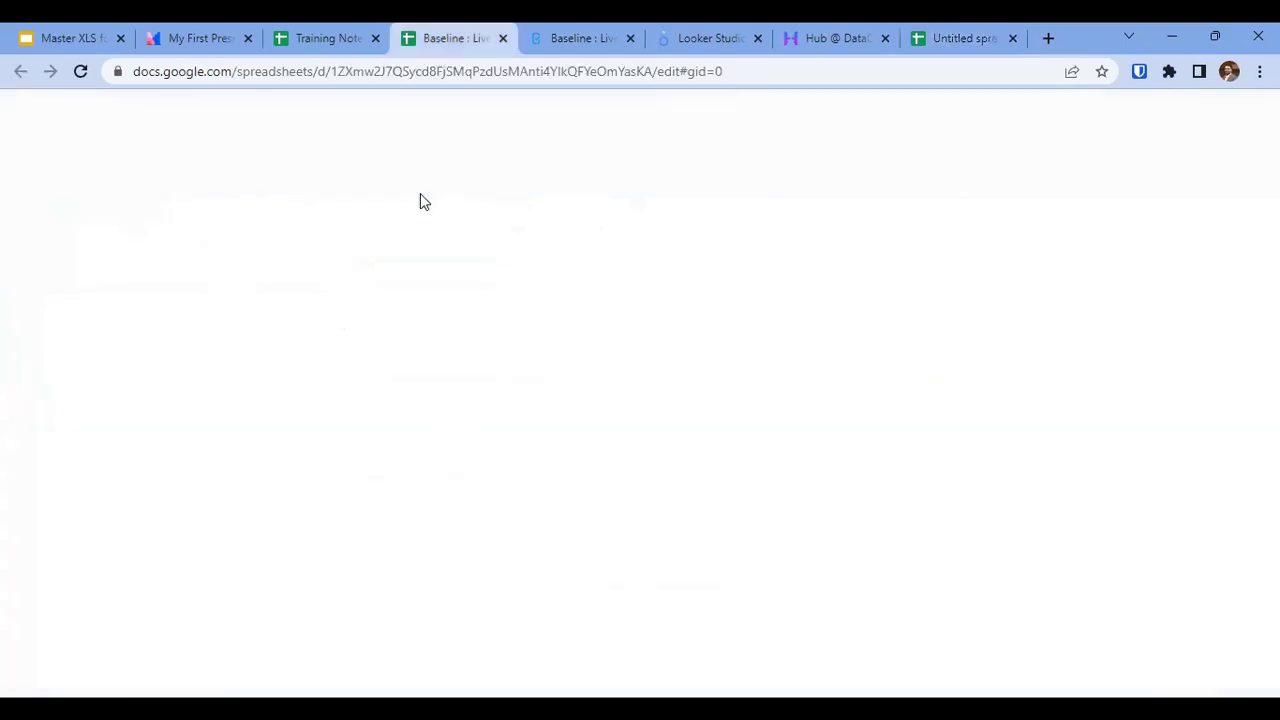
left_click(245, 257)
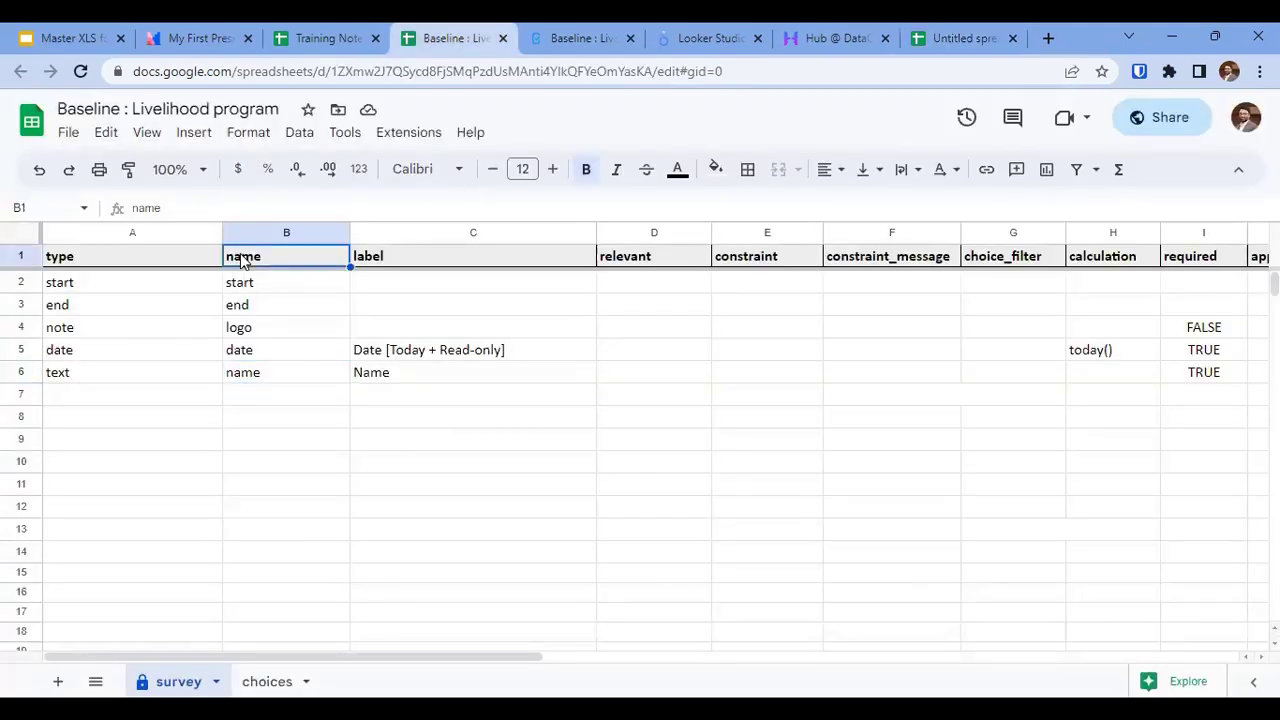
left_click(257, 380)
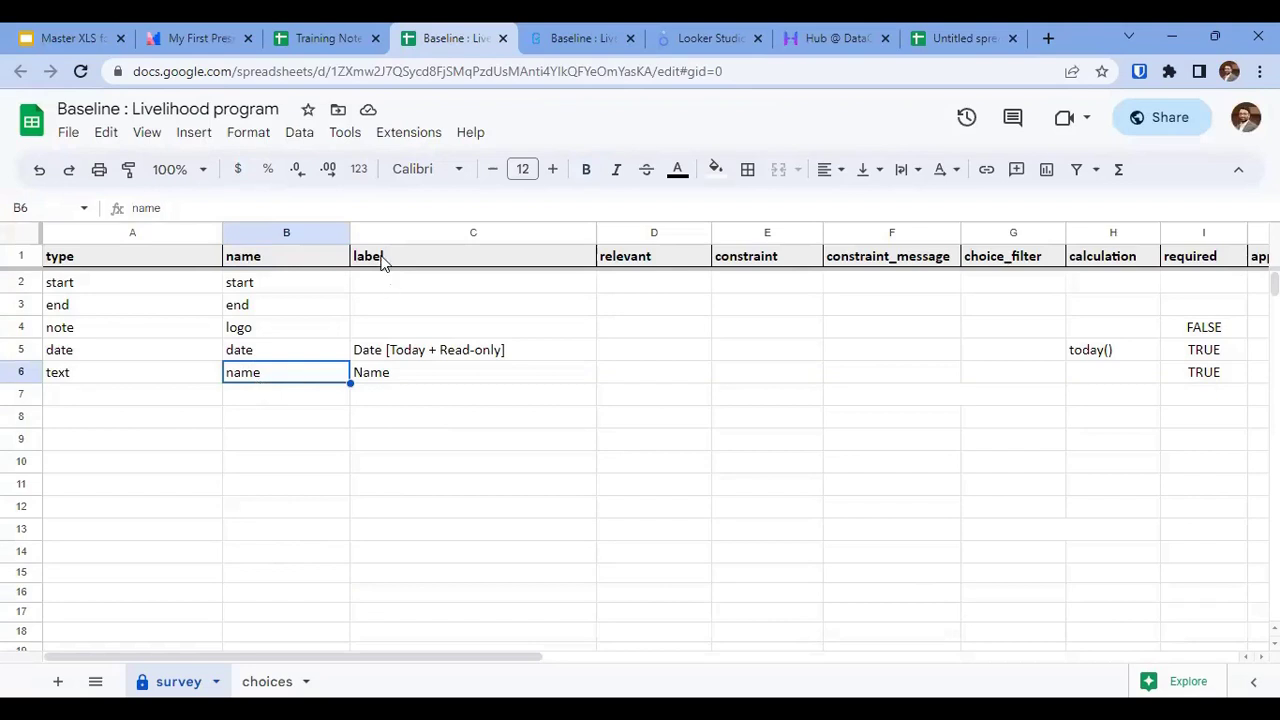
left_click(612, 380)
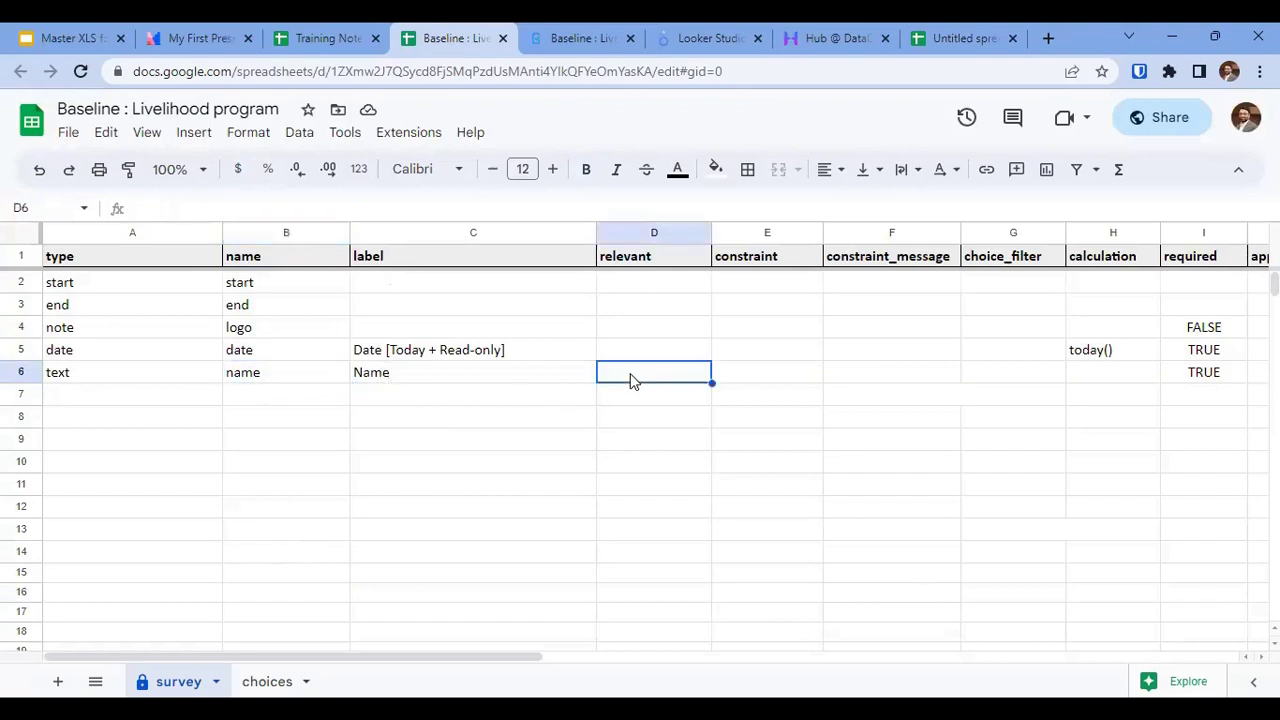
left_click(1207, 381)
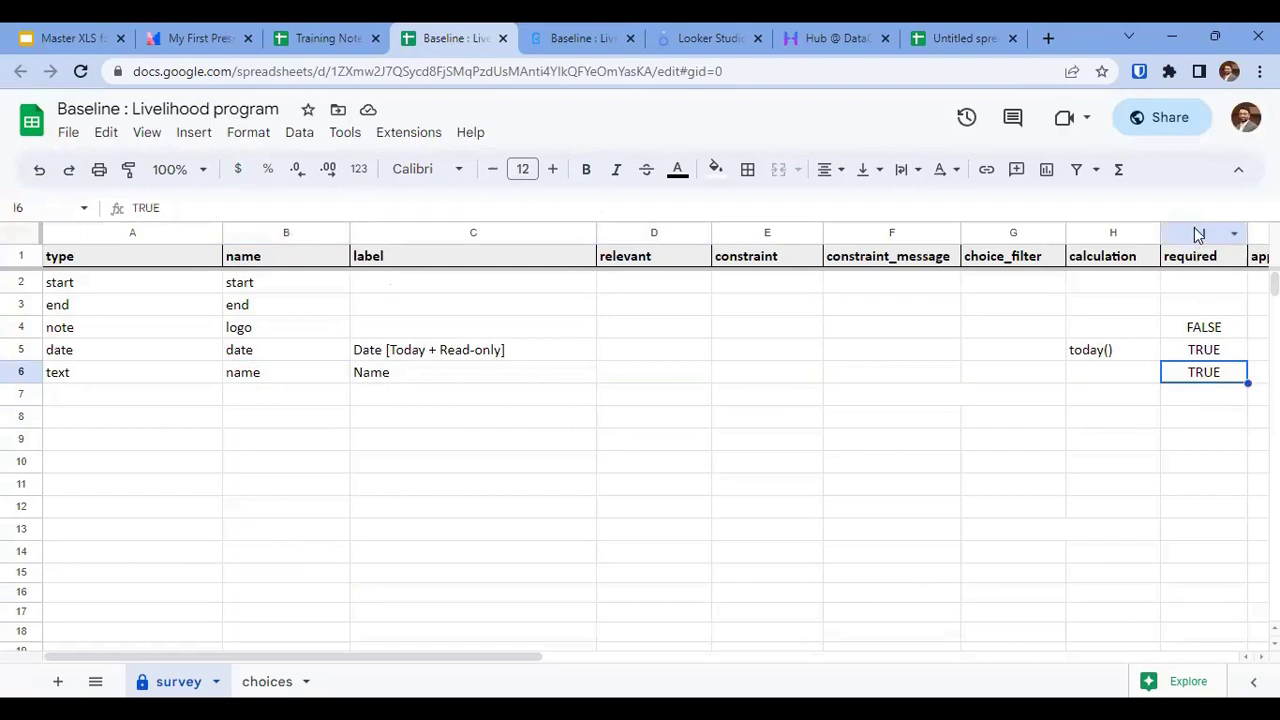
left_click(1196, 232)
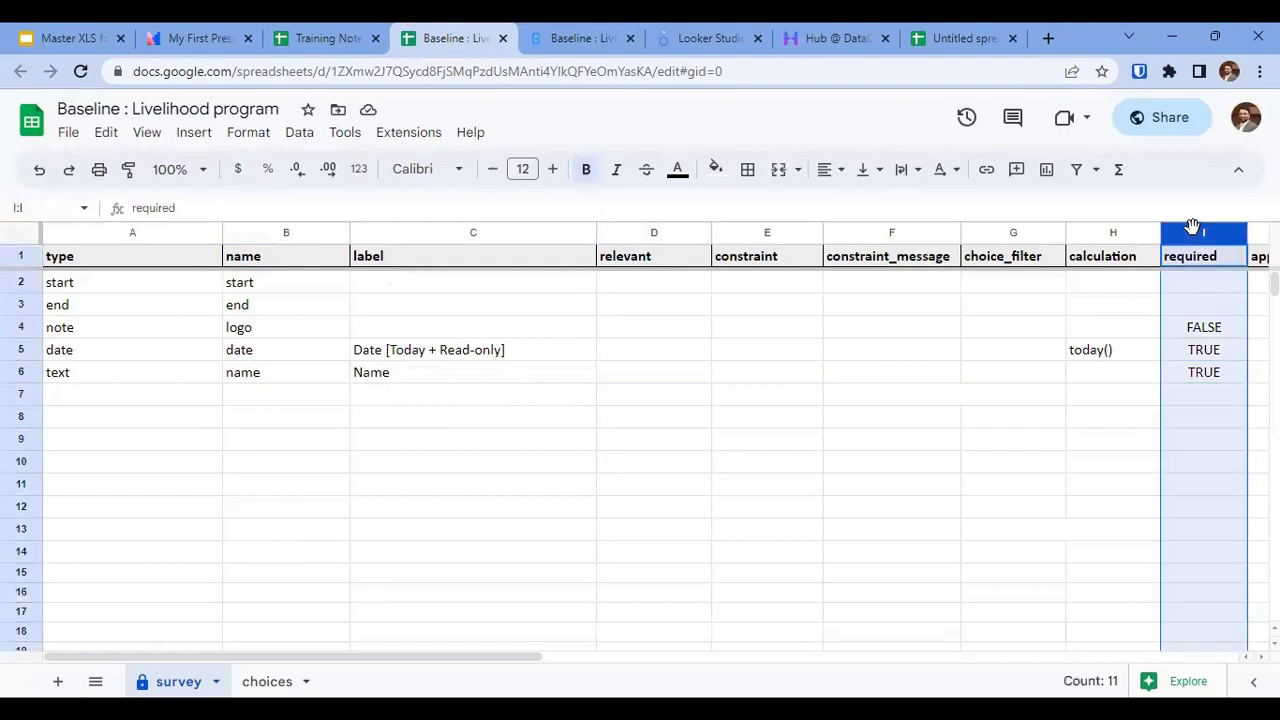
Reveal the hidden integer question in row 7 of the survey sheet, and review its type and name cells.
left_click(1196, 381)
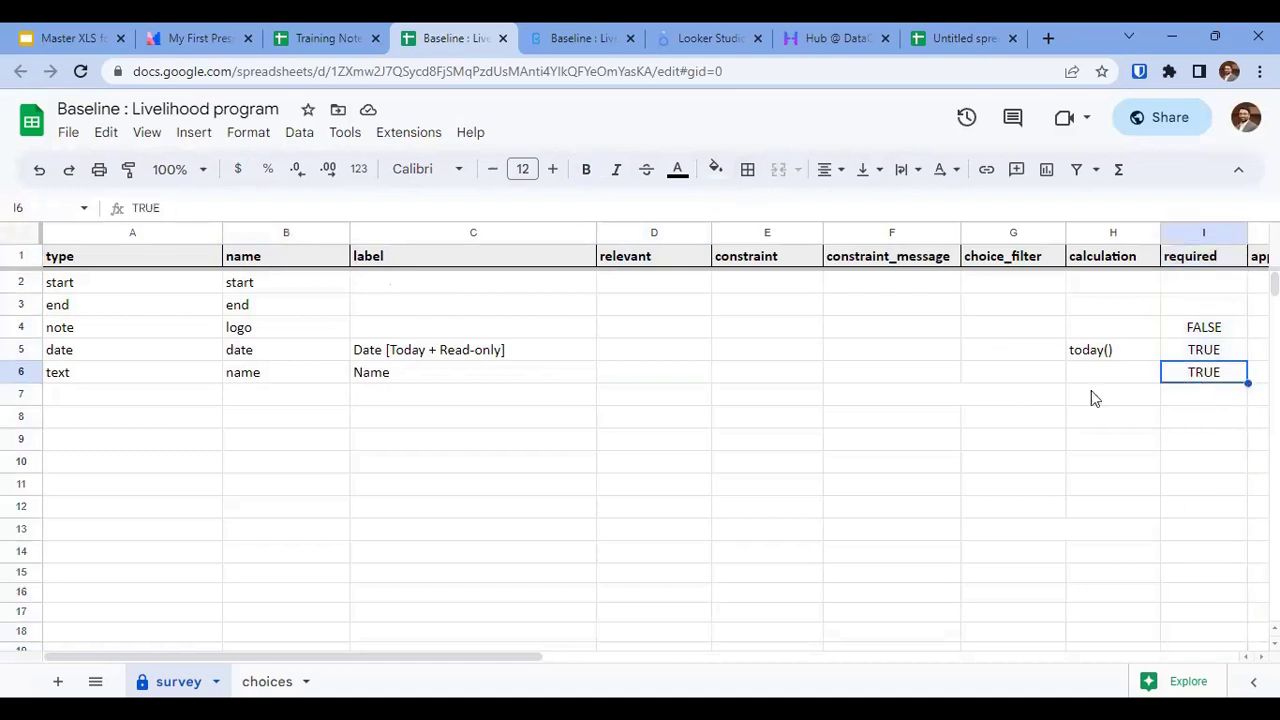
key("ctrl+z")
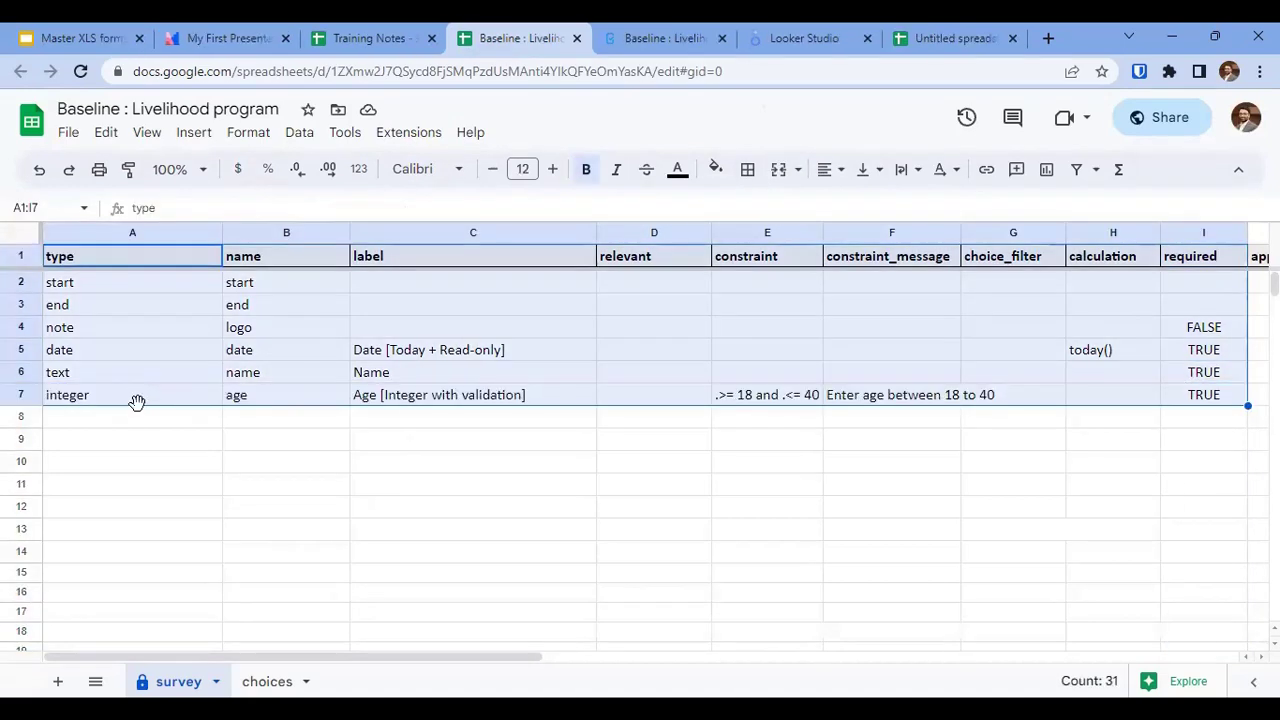
left_click(138, 400)
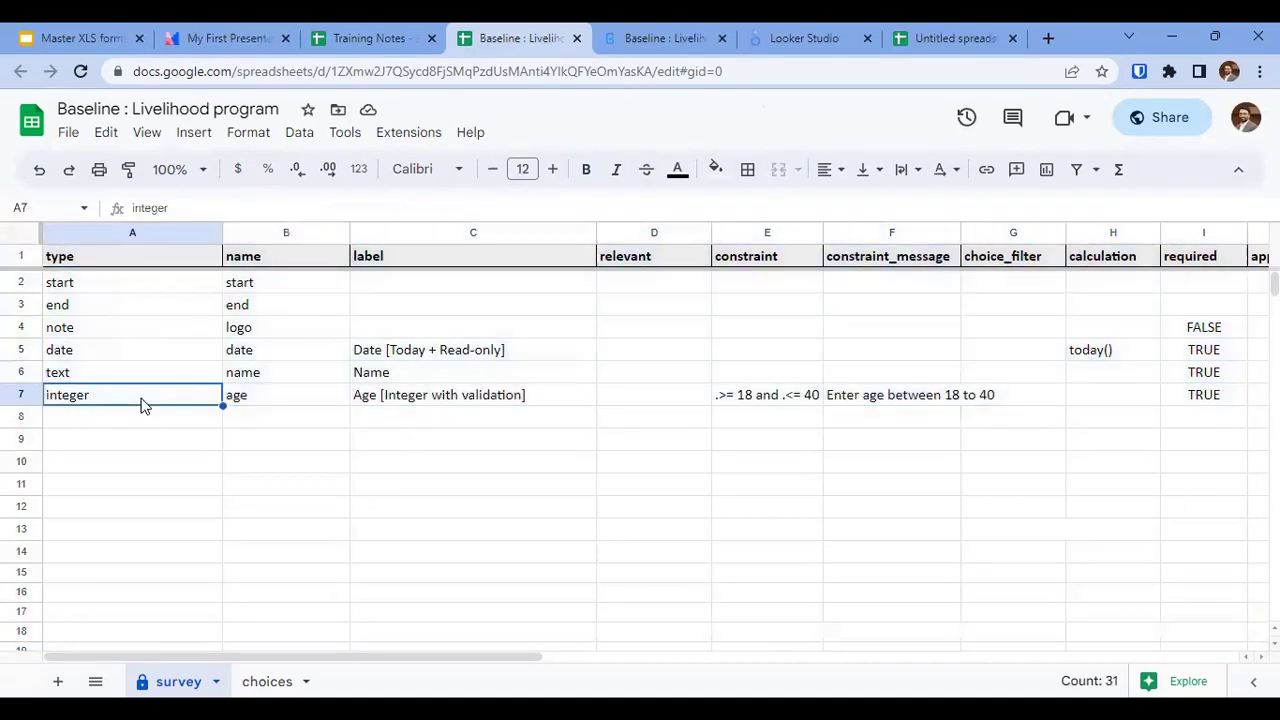
left_click(252, 407)
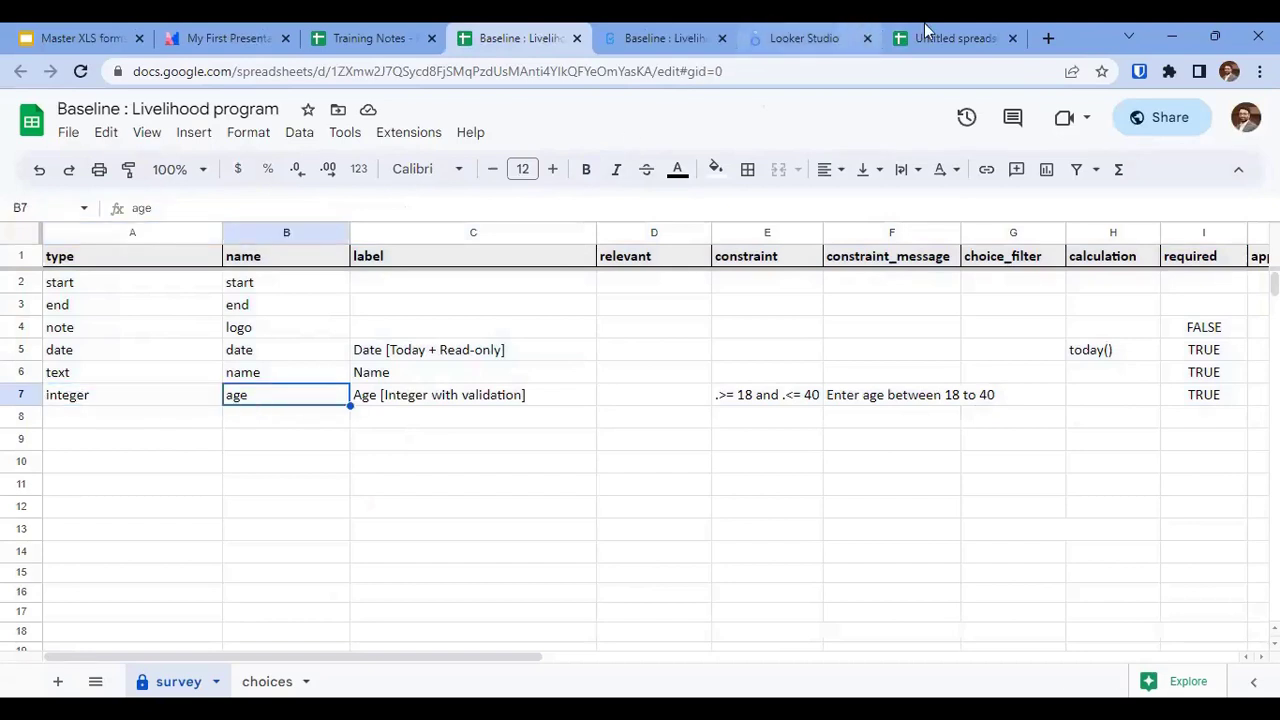
Add the header age in cell C1 of the Untitled spreadsheet.
left_click(950, 38)
left_click(409, 269)
type("age")
key("Return")
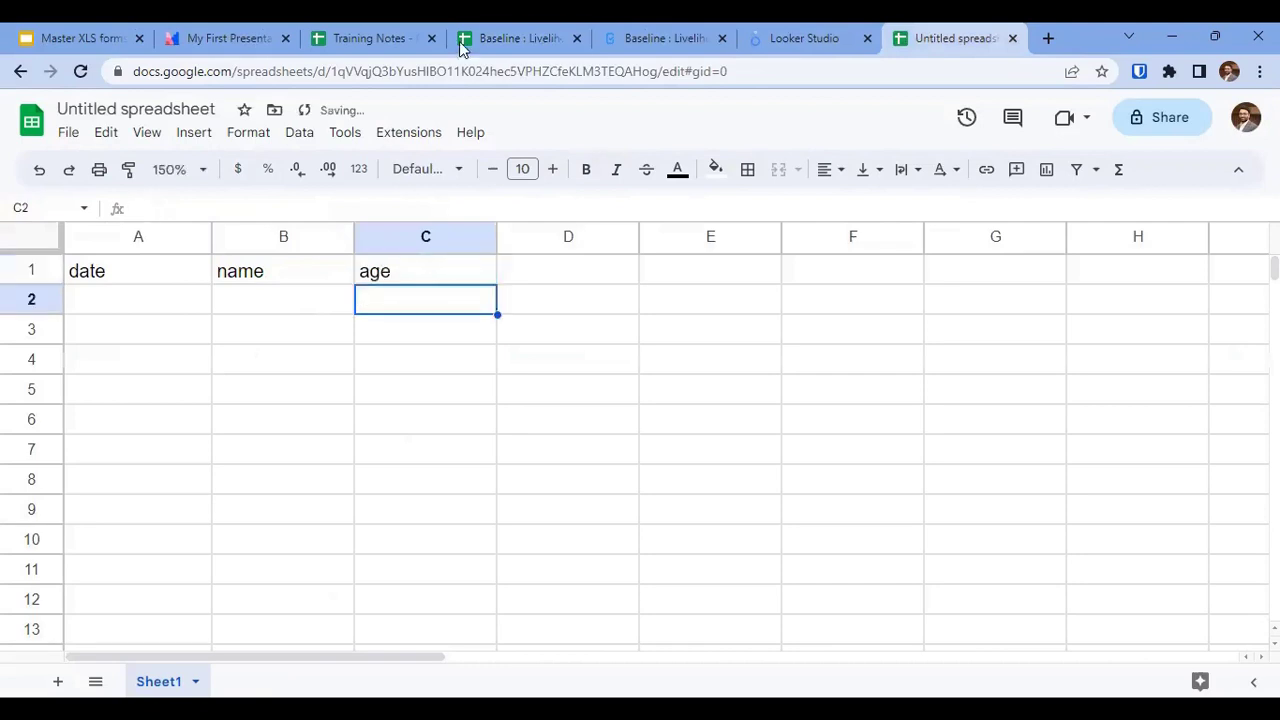
Review the age question's label and constraint in the Baseline survey sheet, and compare the constraint column with the date question's calculation.
left_click(496, 39)
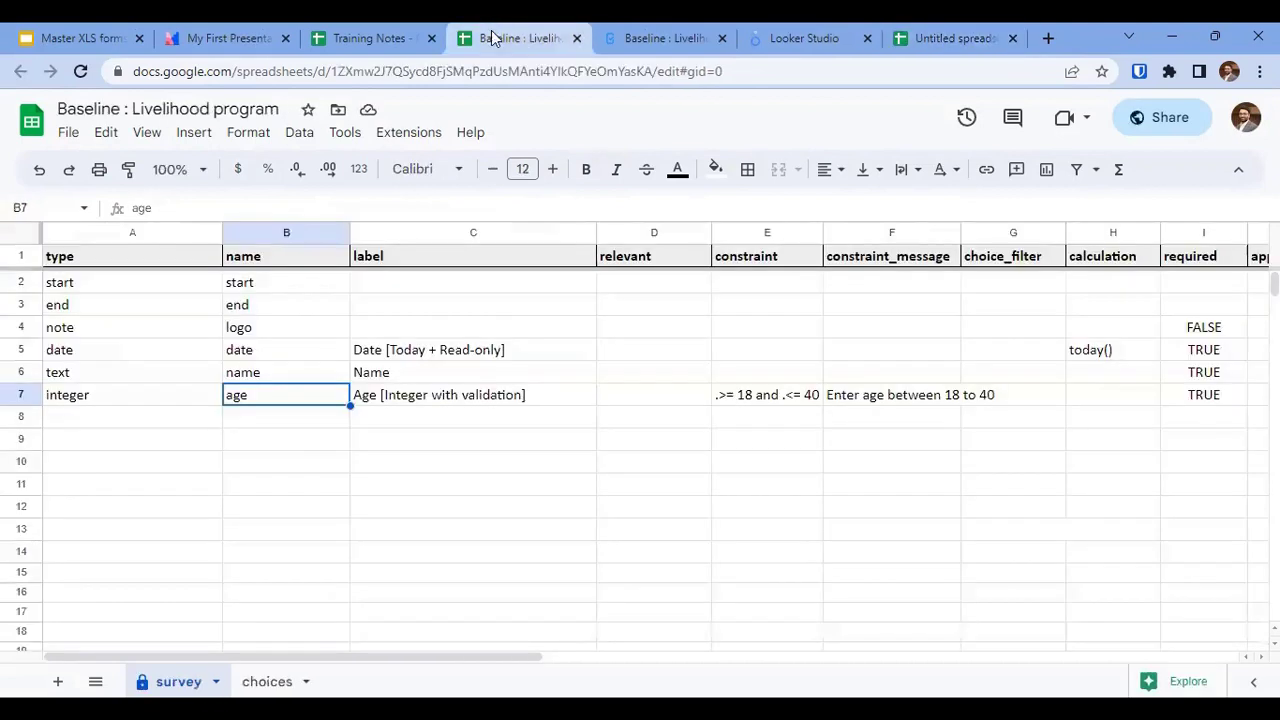
left_click(399, 396)
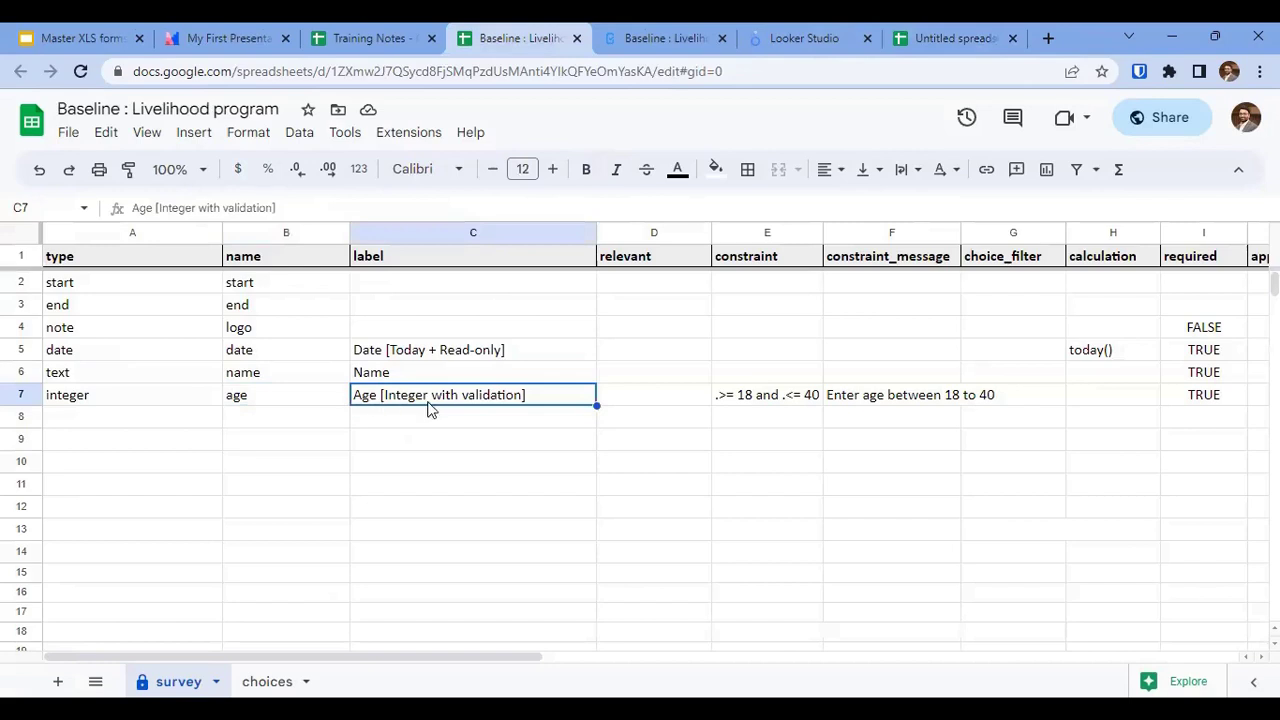
left_click(778, 408)
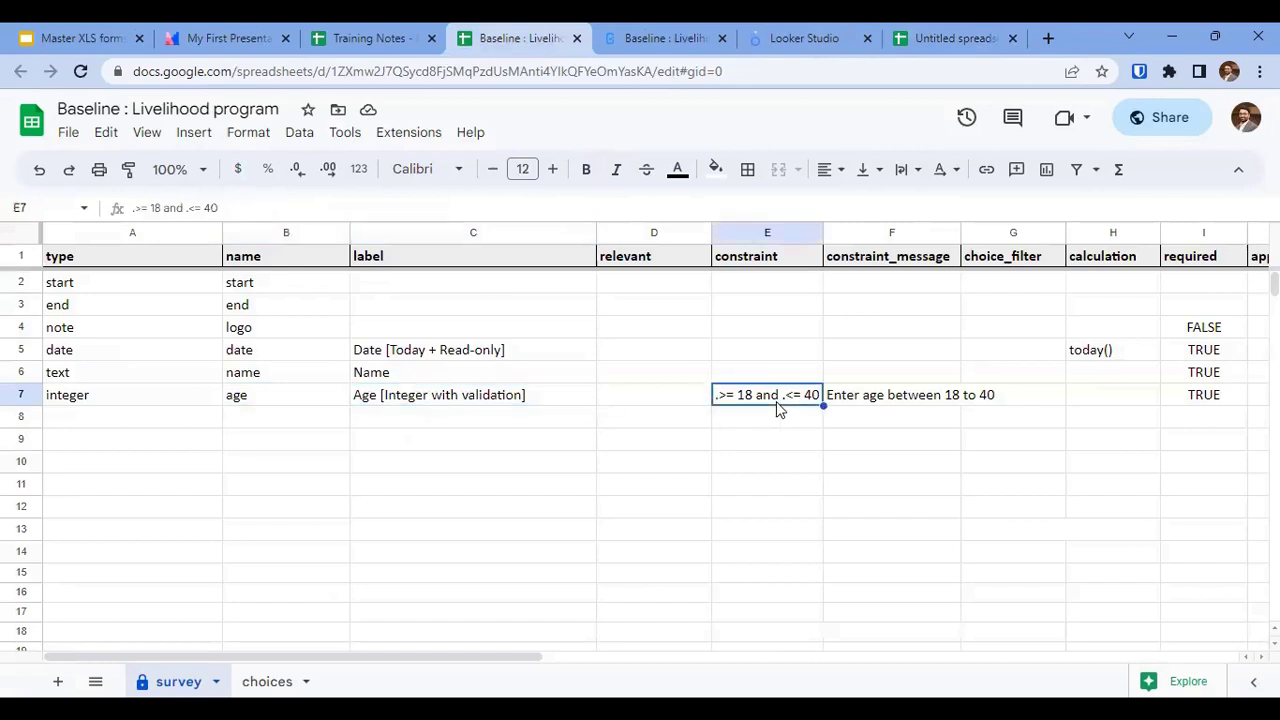
left_click(759, 231)
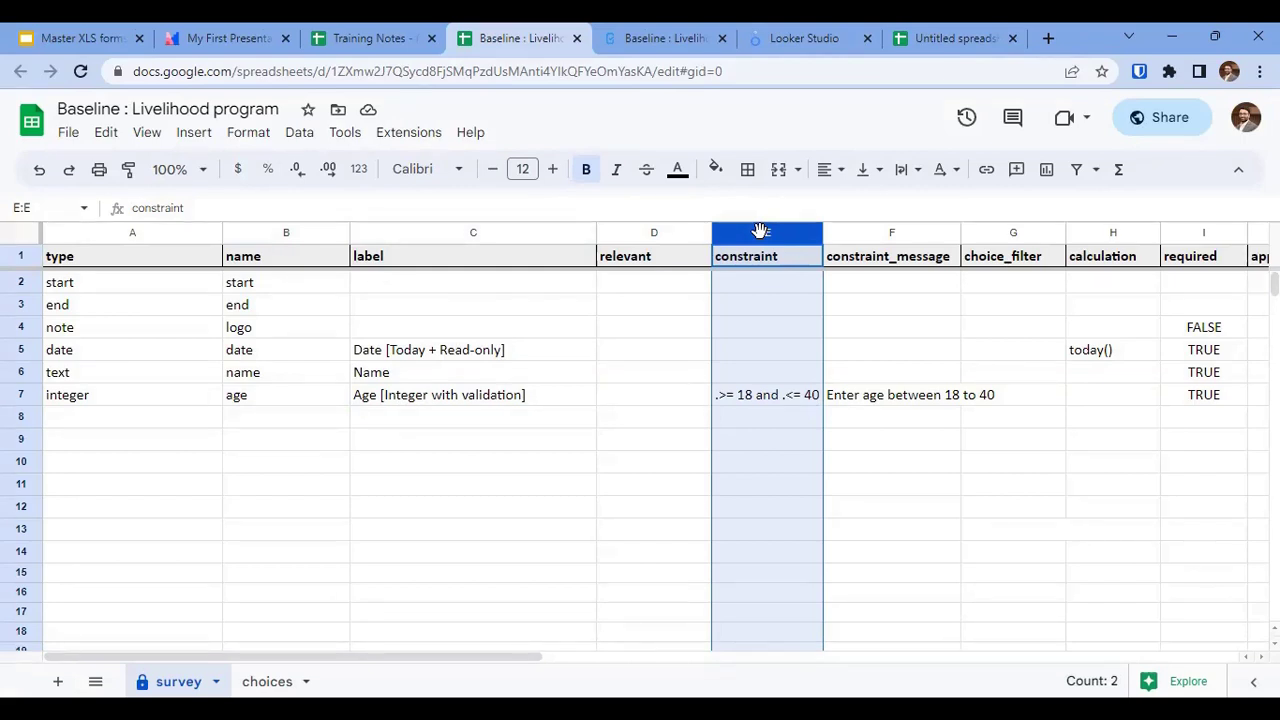
left_click(1097, 356)
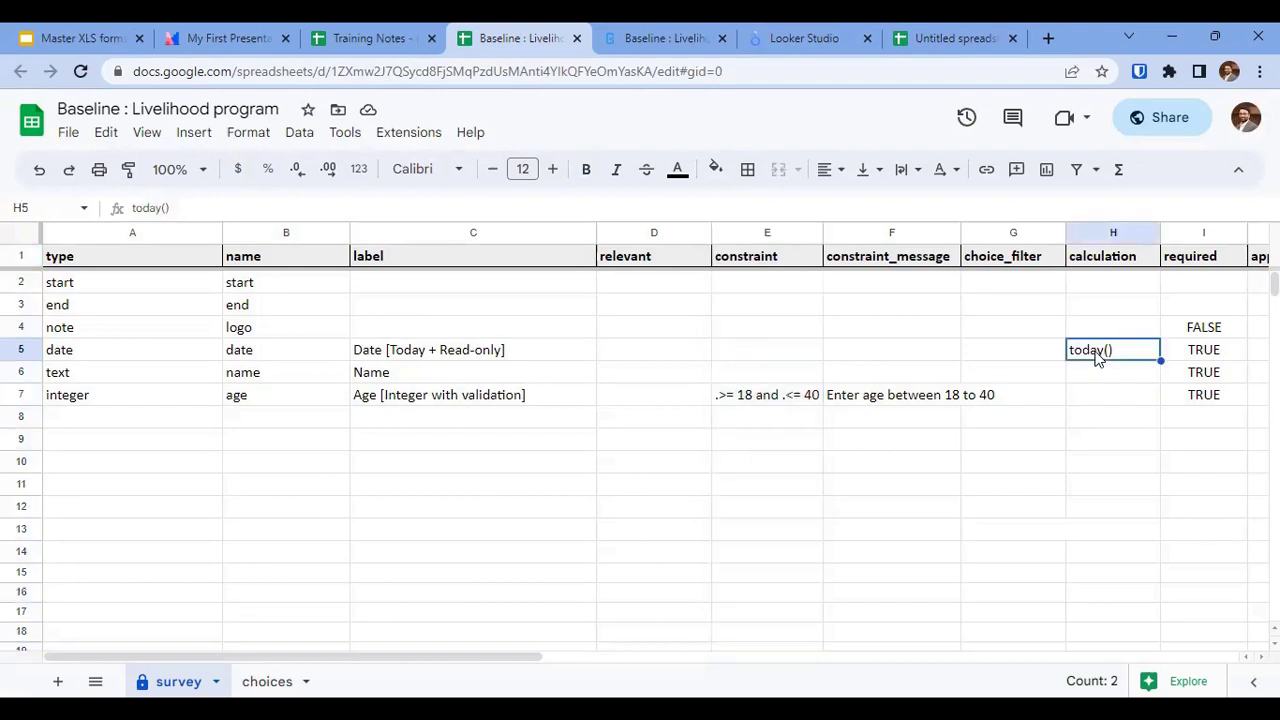
left_click(780, 405)
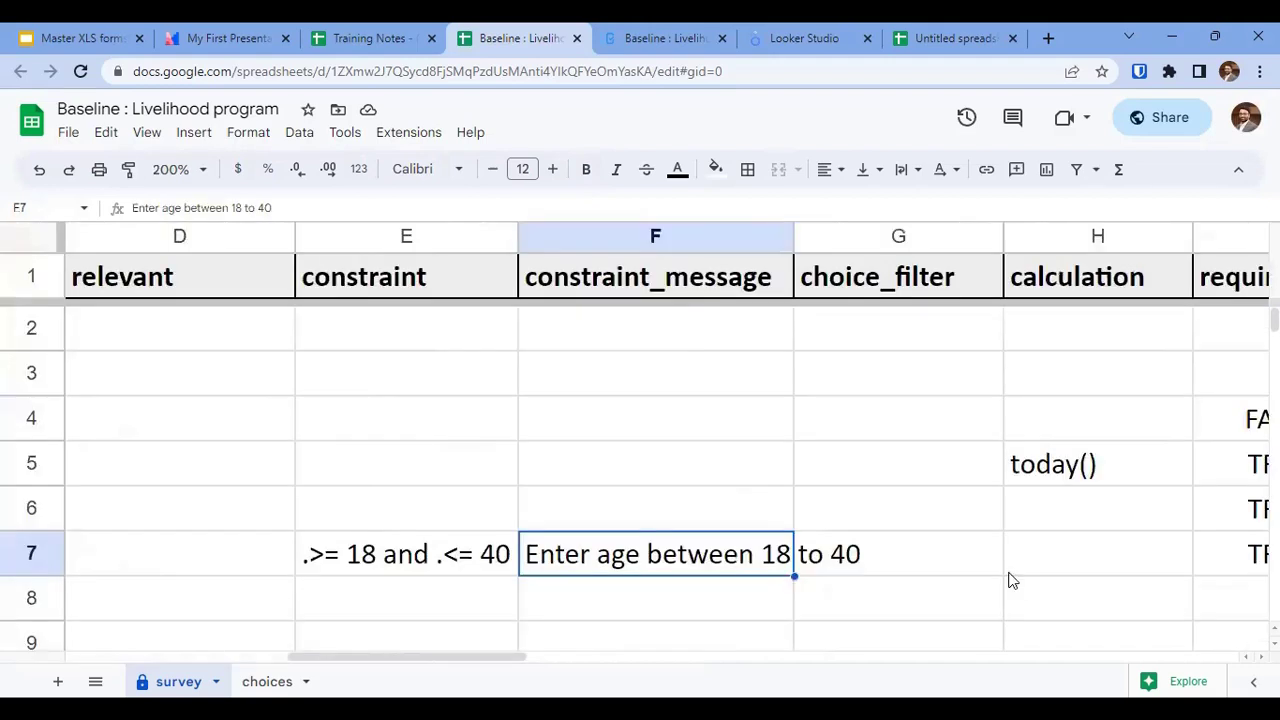
Review the age question's constraint message in column F alongside its constraint expression in column E.
key("Left")
key("Right")
key("Down")
key("Down")
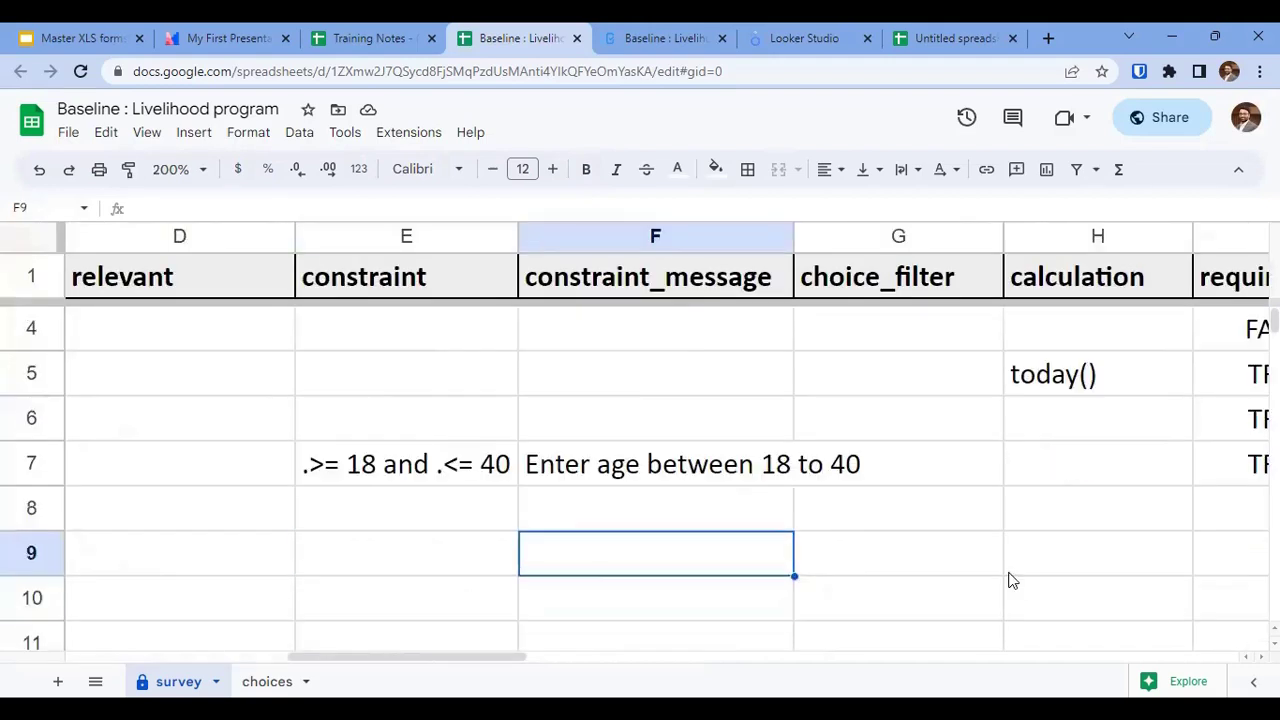
key("Up")
key("Up")
key("Left")
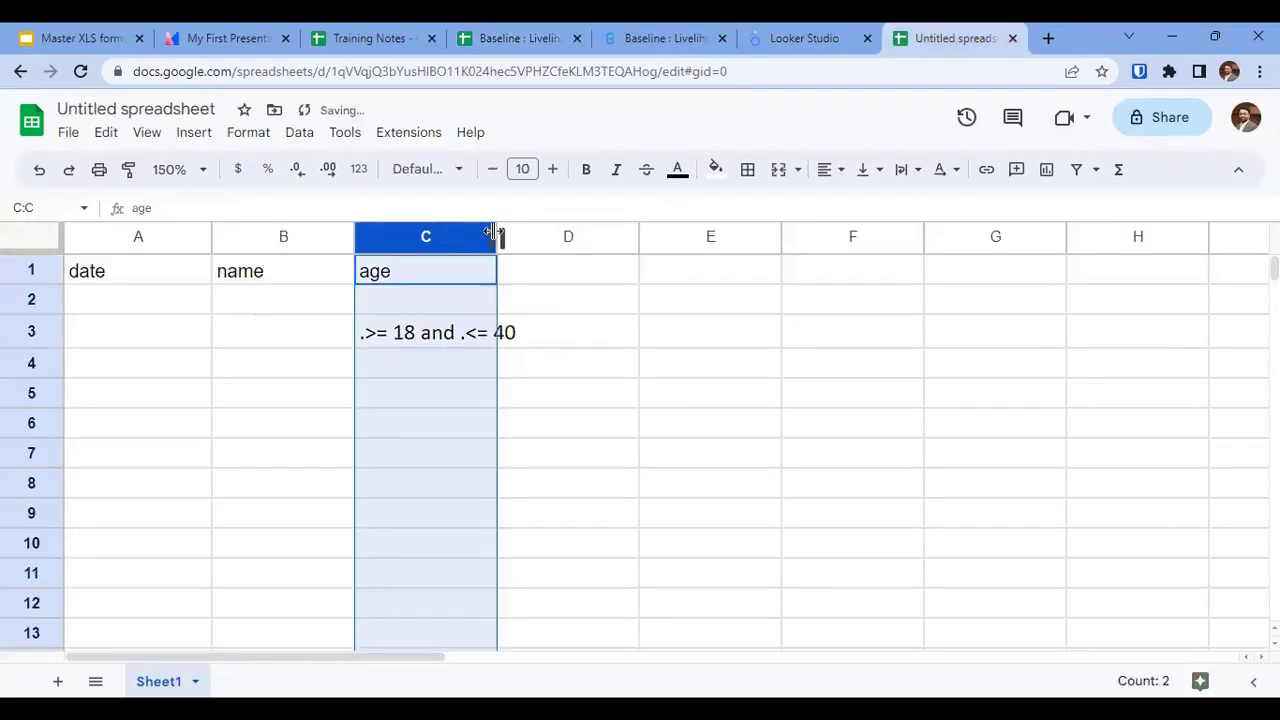
Widen column C of the Untitled spreadsheet to fit the constraint, and enter the example constraint .>= 18 in cell C5.
left_click_drag(497, 237, 522, 237)
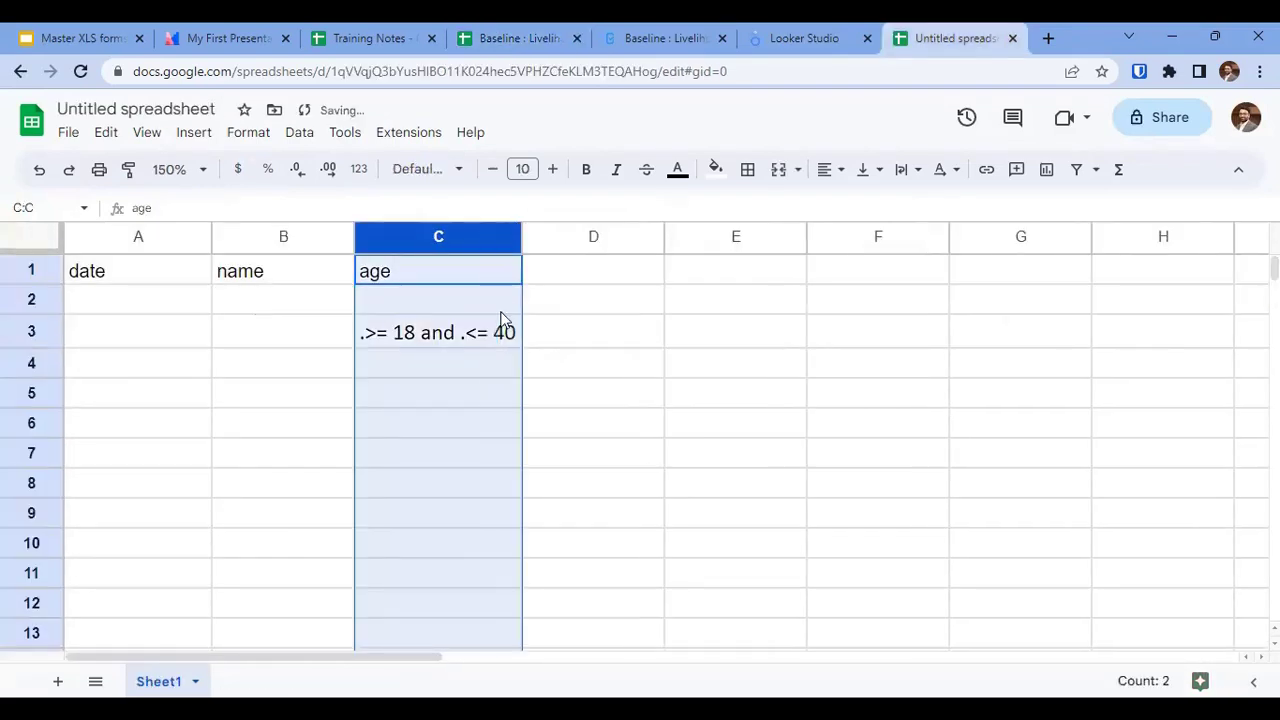
left_click(487, 396)
type(".>= 18 and .<= 40")
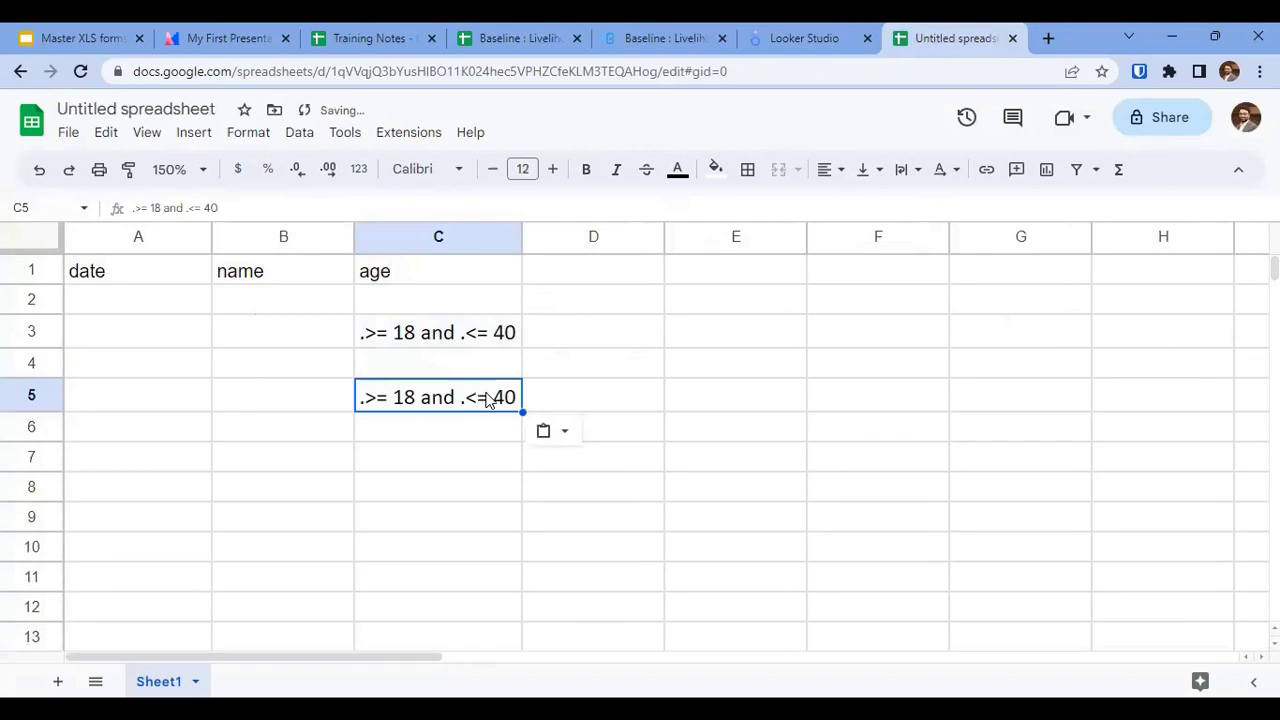
double_click(430, 396)
left_click_drag(419, 396, 553, 390)
key("BackSpace")
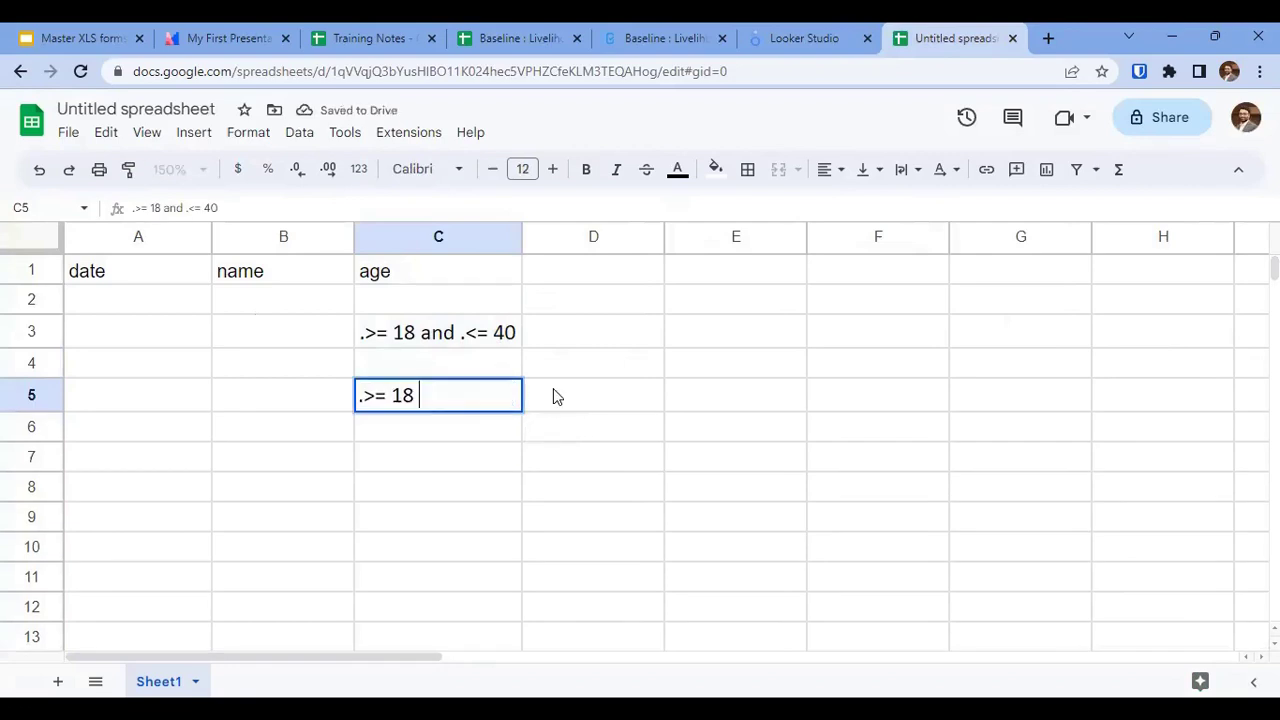
key("Return")
key("Down")
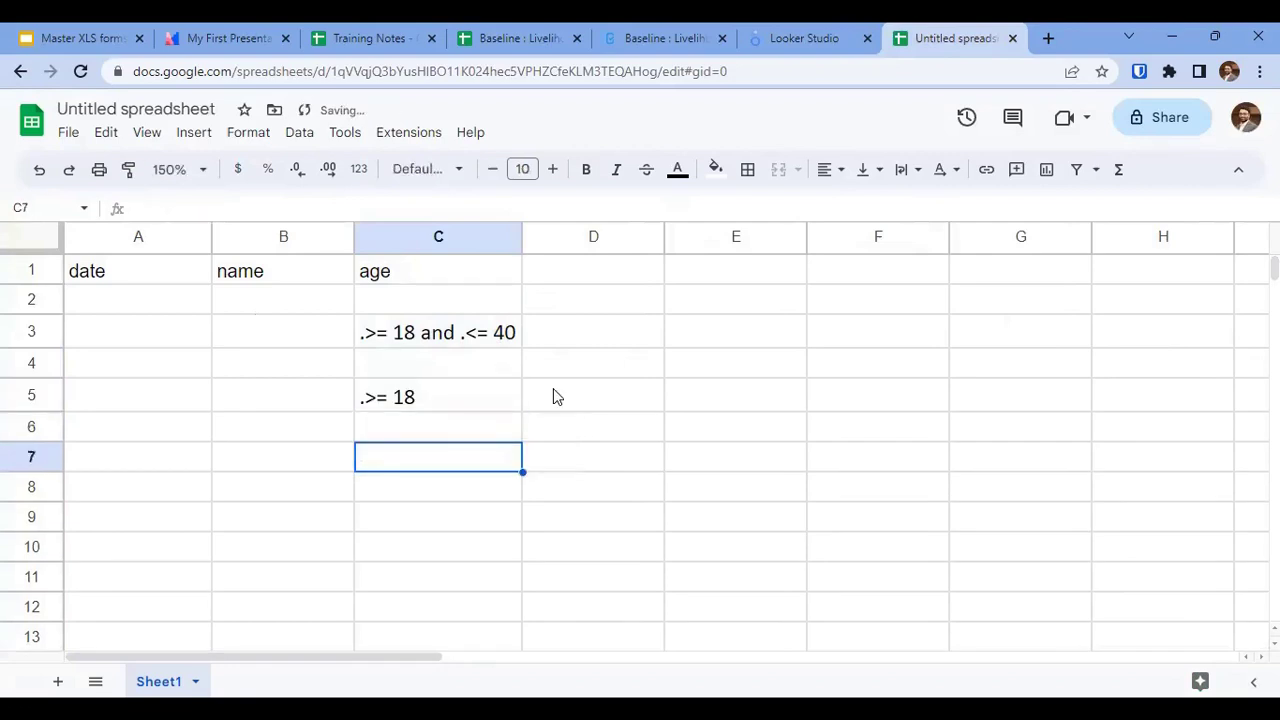
Enter the example constraint .>0 in cell C7.
type(".>= 18 and .<= 40")
double_click(397, 457)
left_click_drag(375, 458, 588, 453)
type("0")
key("Return")
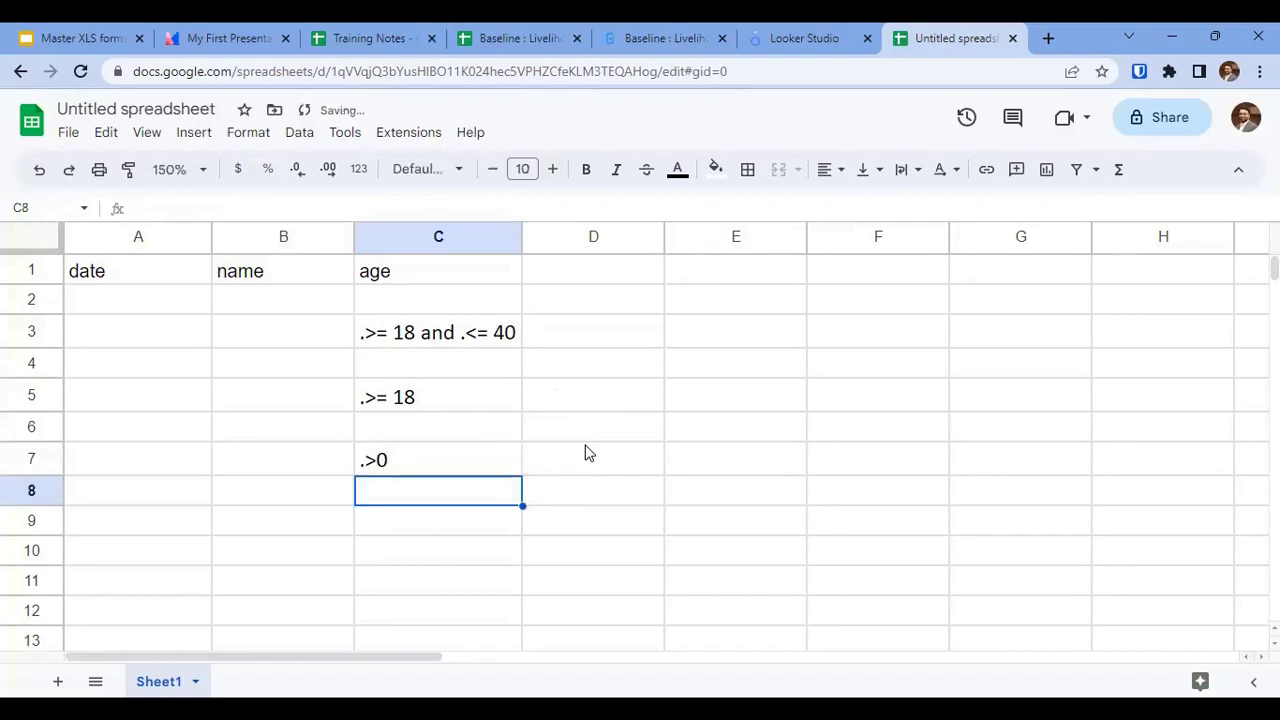
Copy the .>0 constraint into cell C9 and change it to .<100.
key("Down")
key("Up")
key("Up")
type(".>= 18 and .<= 40")
key("Down")
key("Down")
key("Down")
key("Up")
key("ctrl+z")
type(".>0")
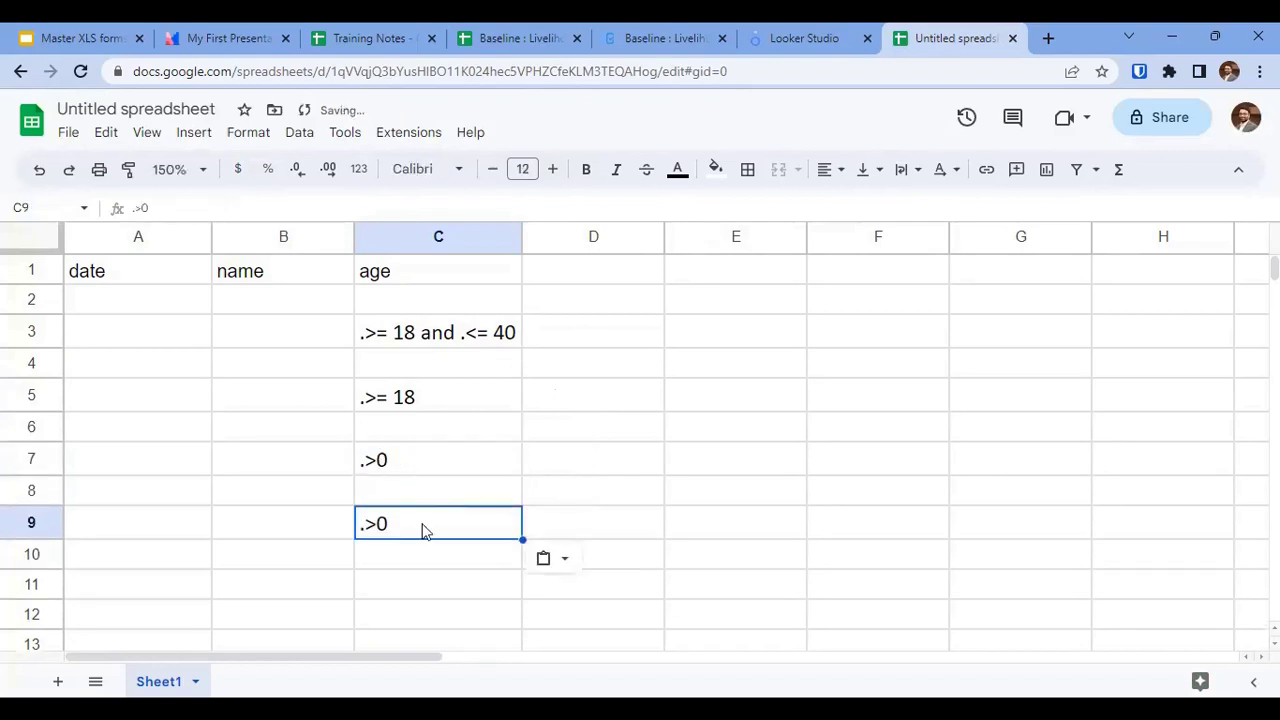
left_click(380, 523)
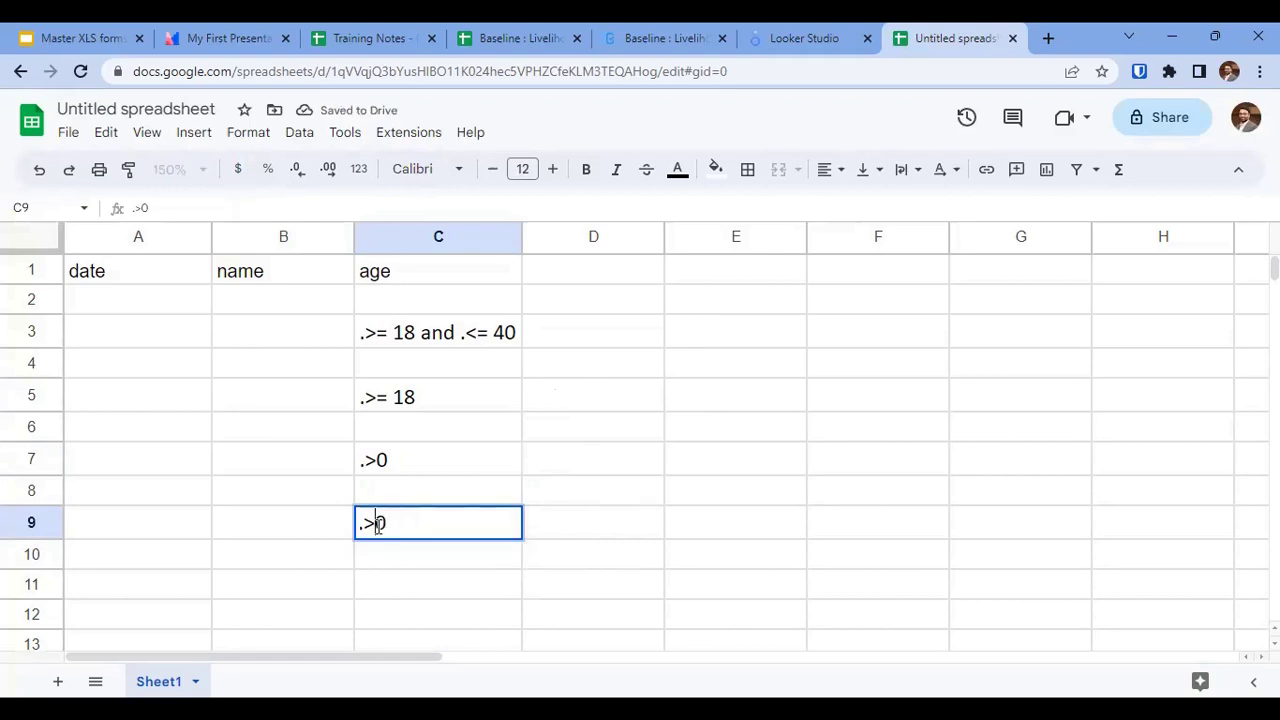
key("BackSpace")
type("<100")
left_click(613, 538)
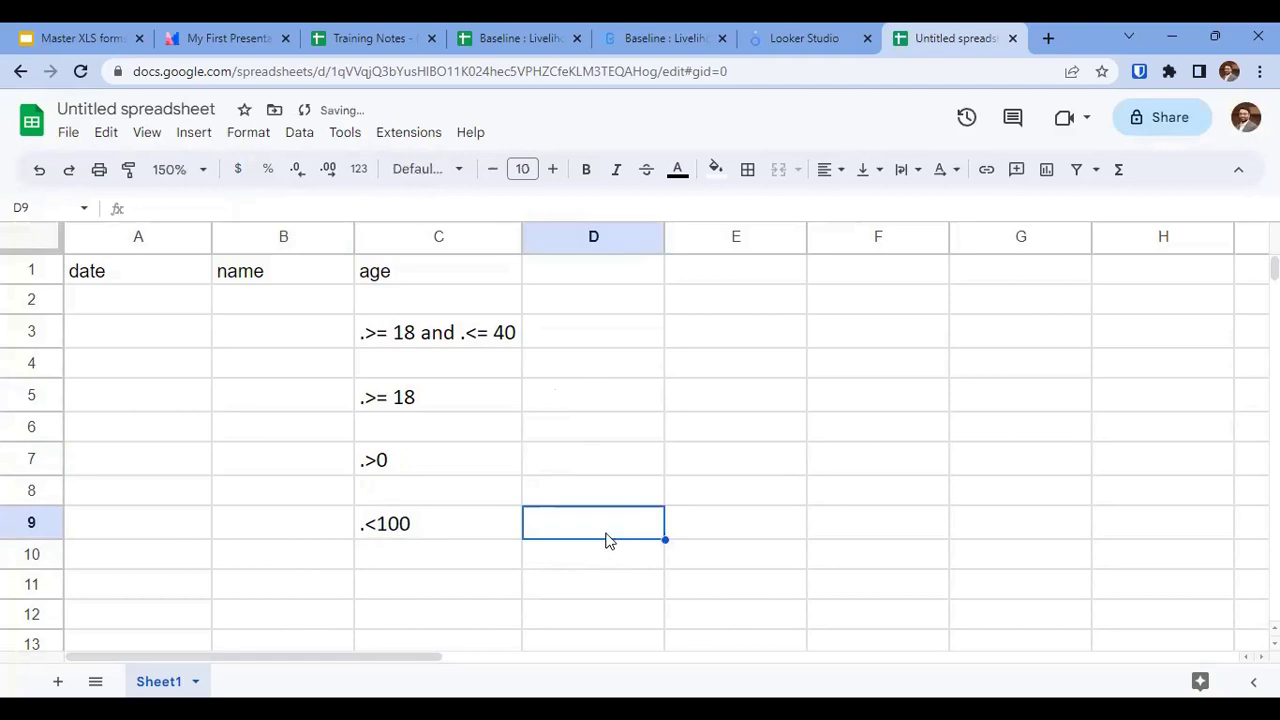
Highlight the example constraints in C3:C9, and examine the operator joining the two conditions in cell C3.
left_click_drag(426, 343, 360, 530)
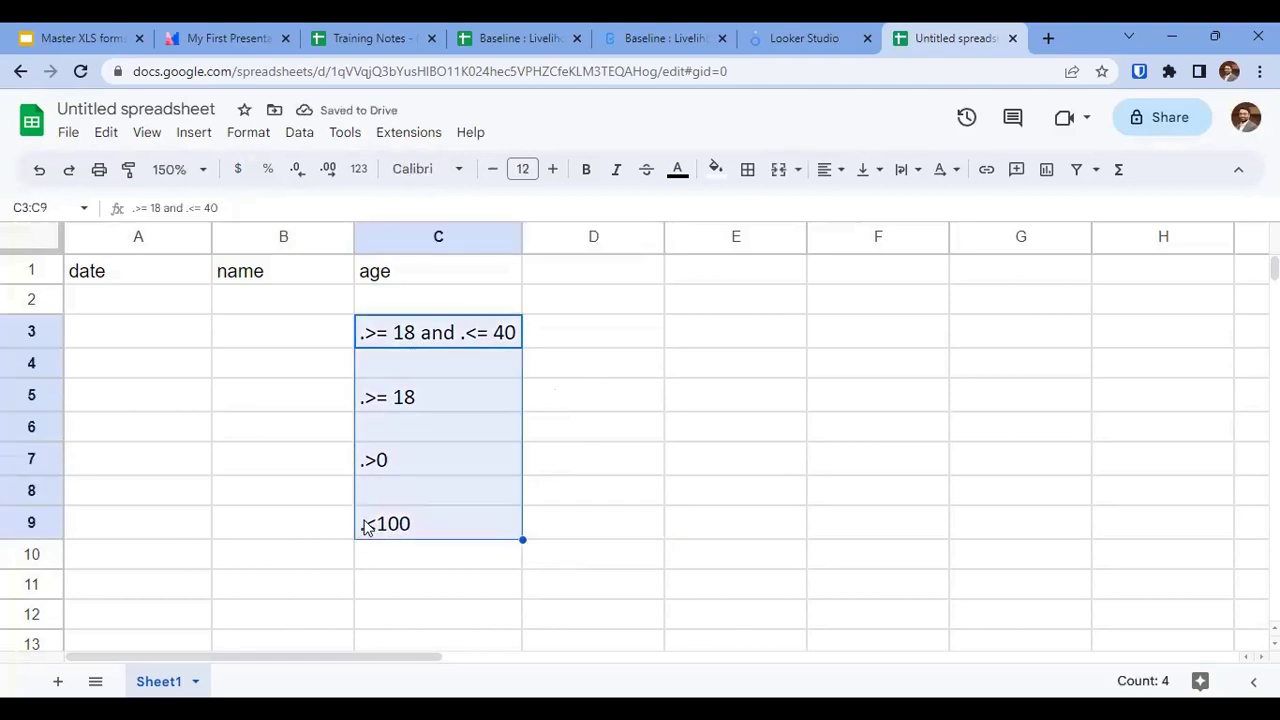
double_click(434, 331)
double_click(435, 331)
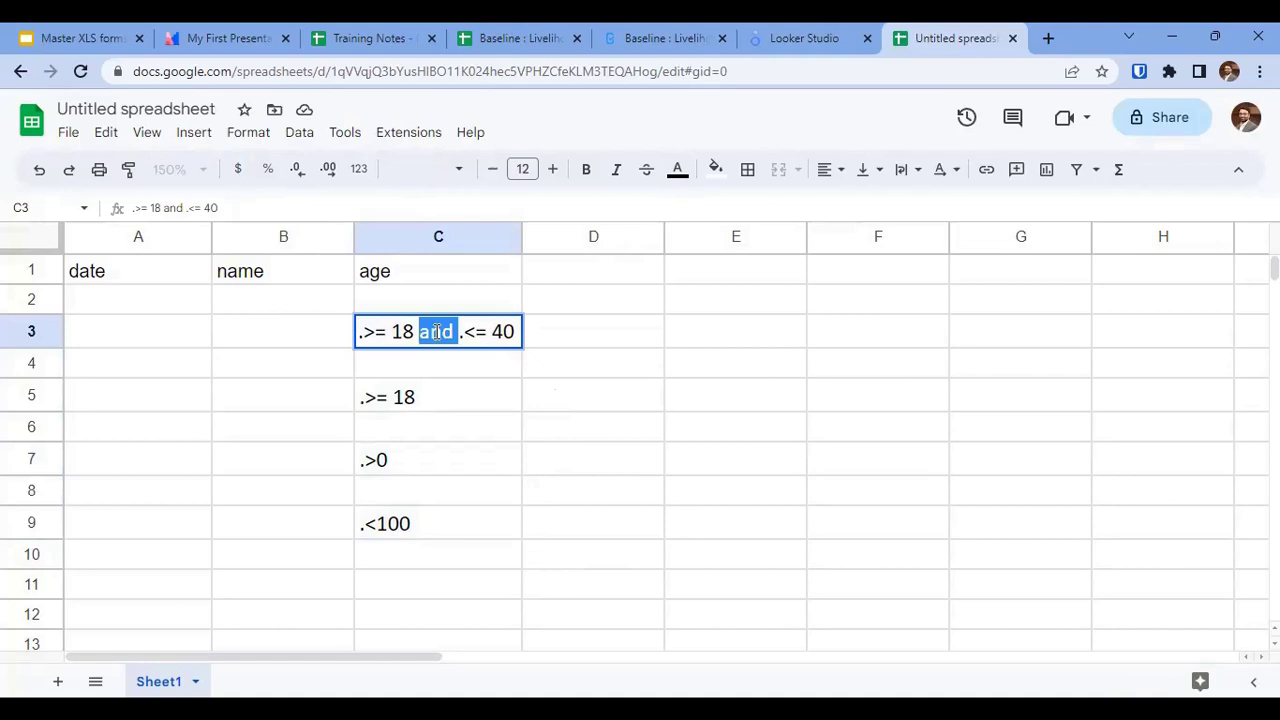
Replace the constraint in cell C5 with a copy of .>= 18 and .<= 40 from cell C3.
key("Escape")
key("ctrl+c")
left_click(443, 400)
key("ctrl+v")
Try to replace the operator and with or in cell C5's constraint.
double_click(444, 398)
double_click(444, 397)
type("or")
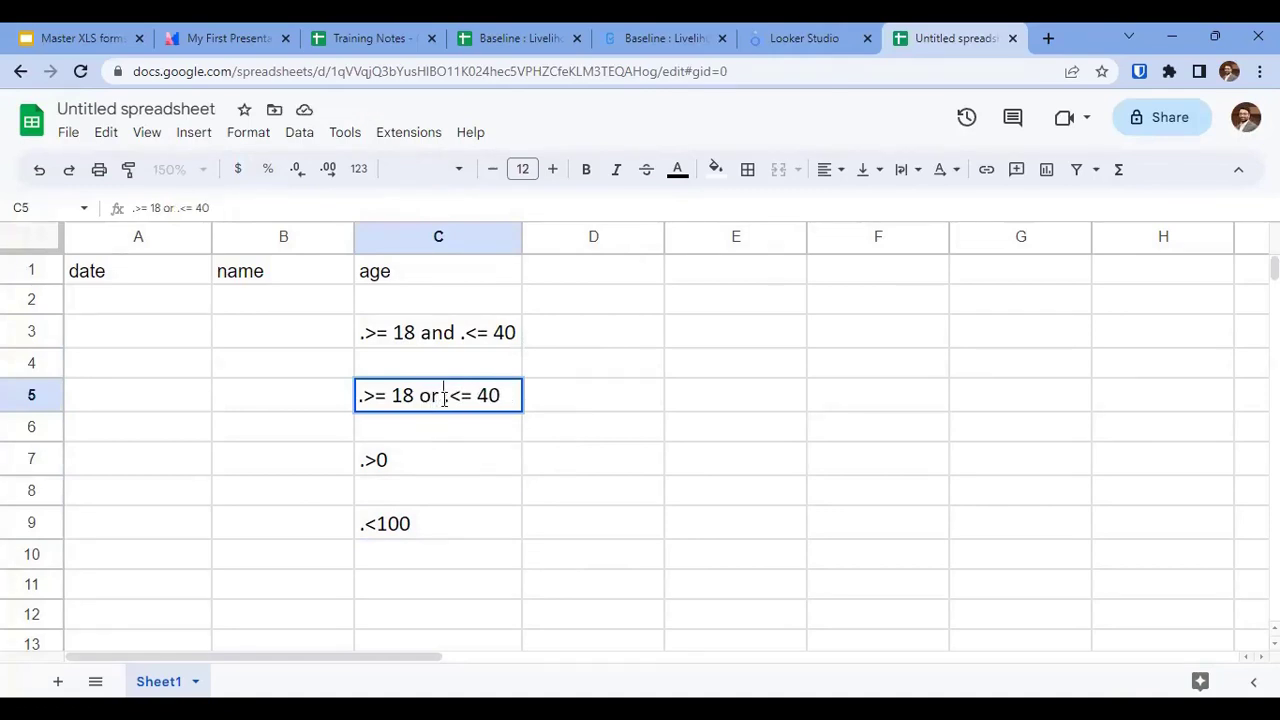
key("Escape")
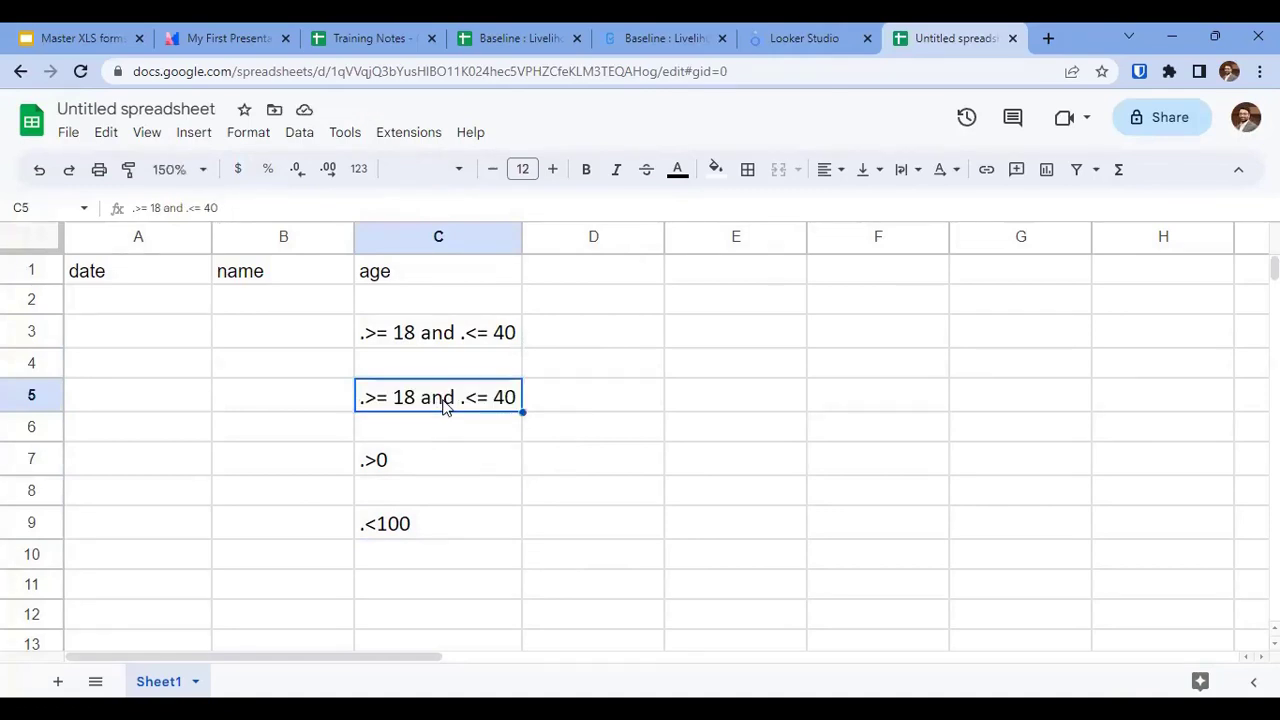
Return to the age question's type cell in the Baseline survey sheet, and set the sheet zoom to 125%.
key("ctrl+3")
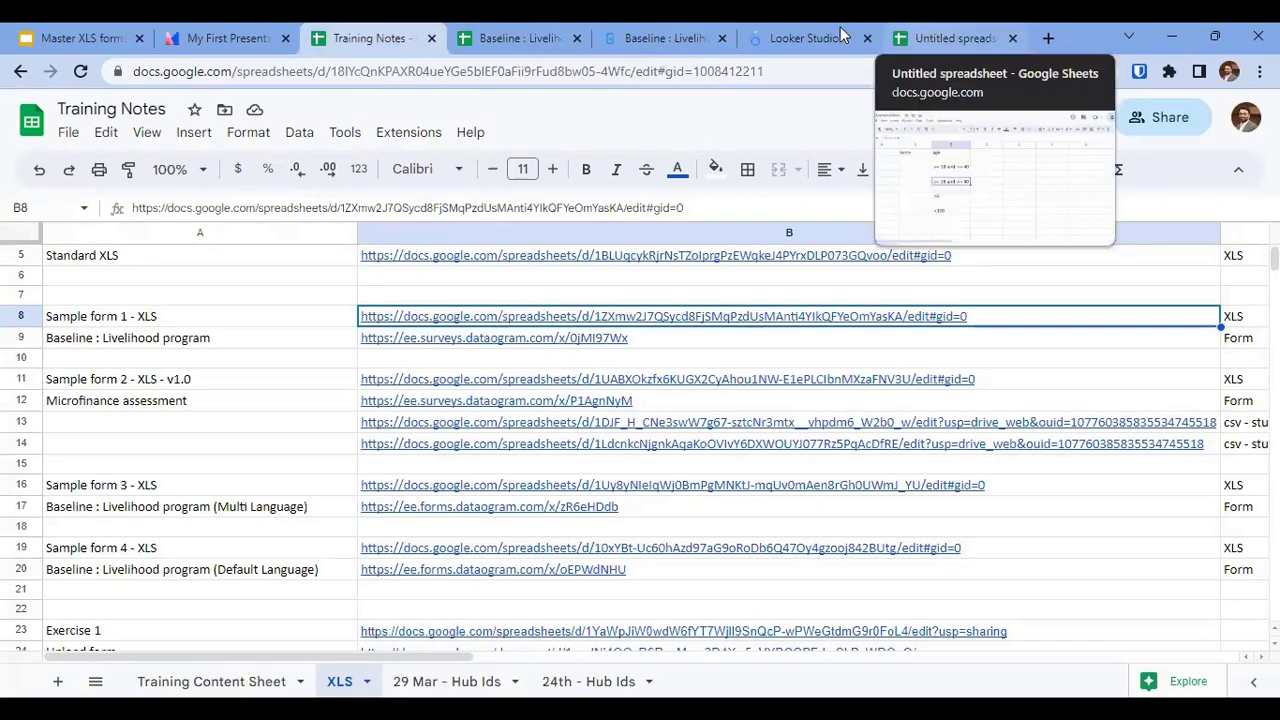
left_click(487, 30)
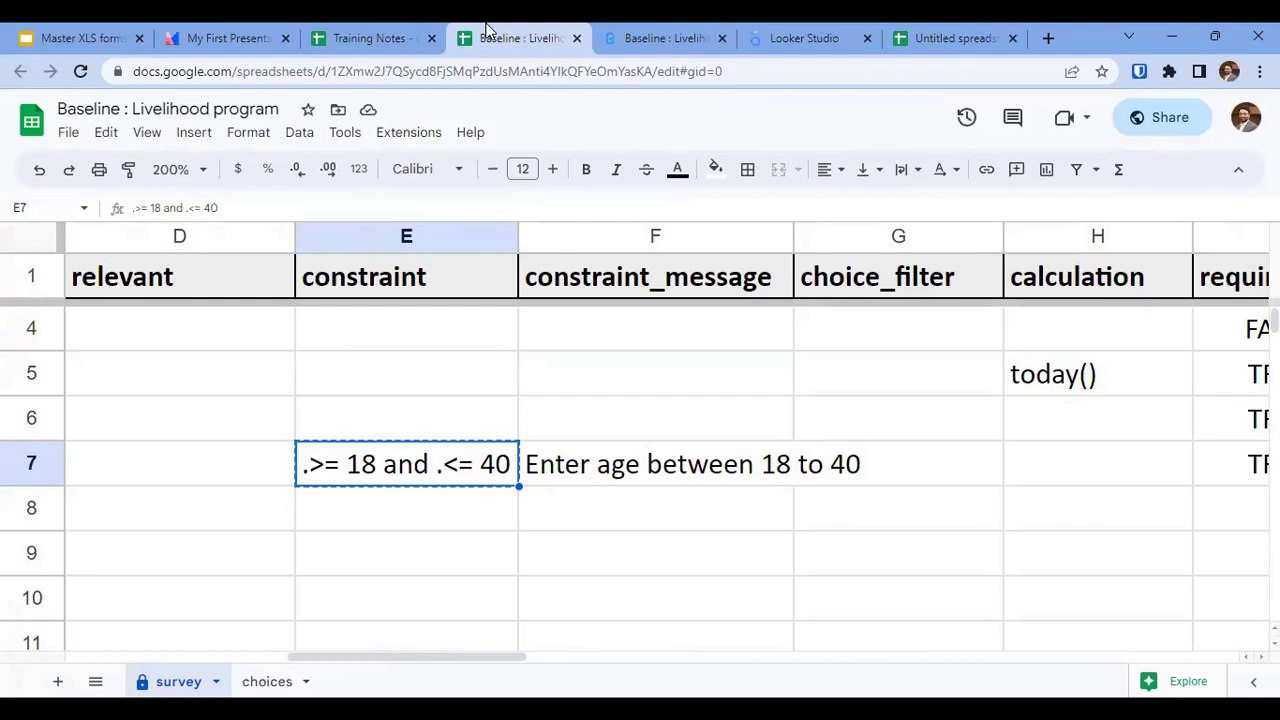
key("Left")
key("Left")
key("Left")
key("Left")
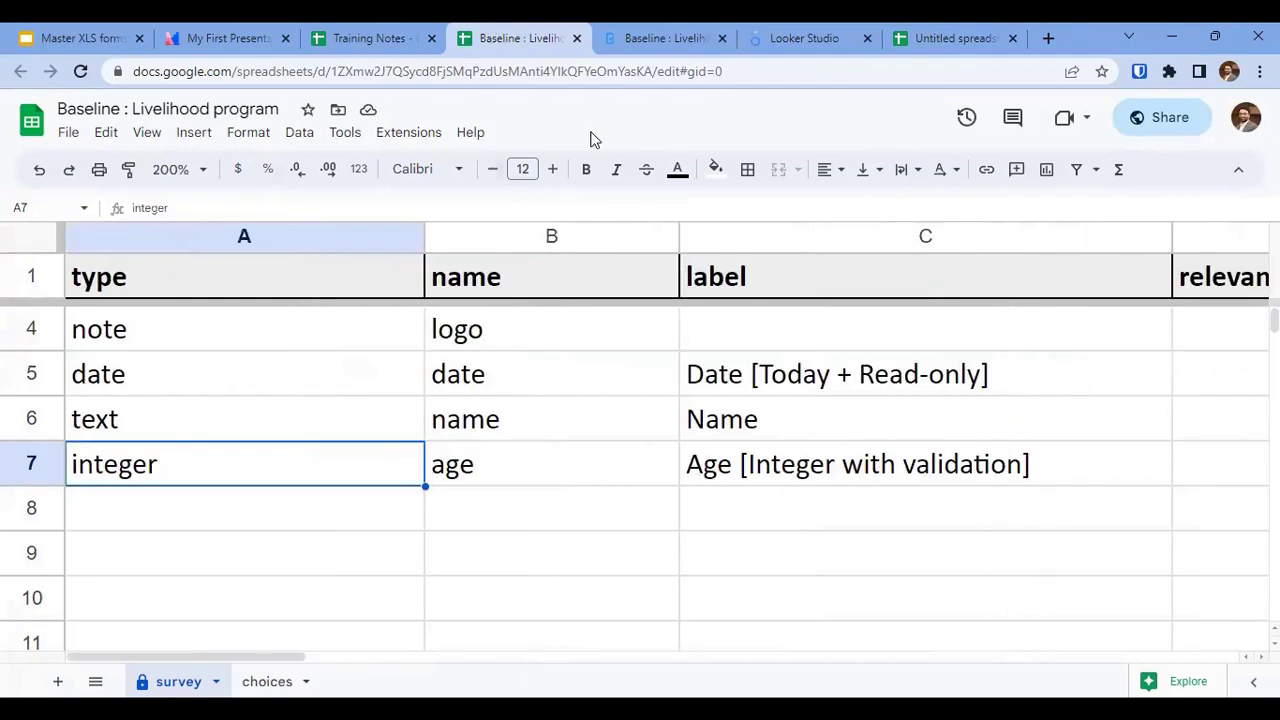
left_click(195, 170)
left_click(175, 324)
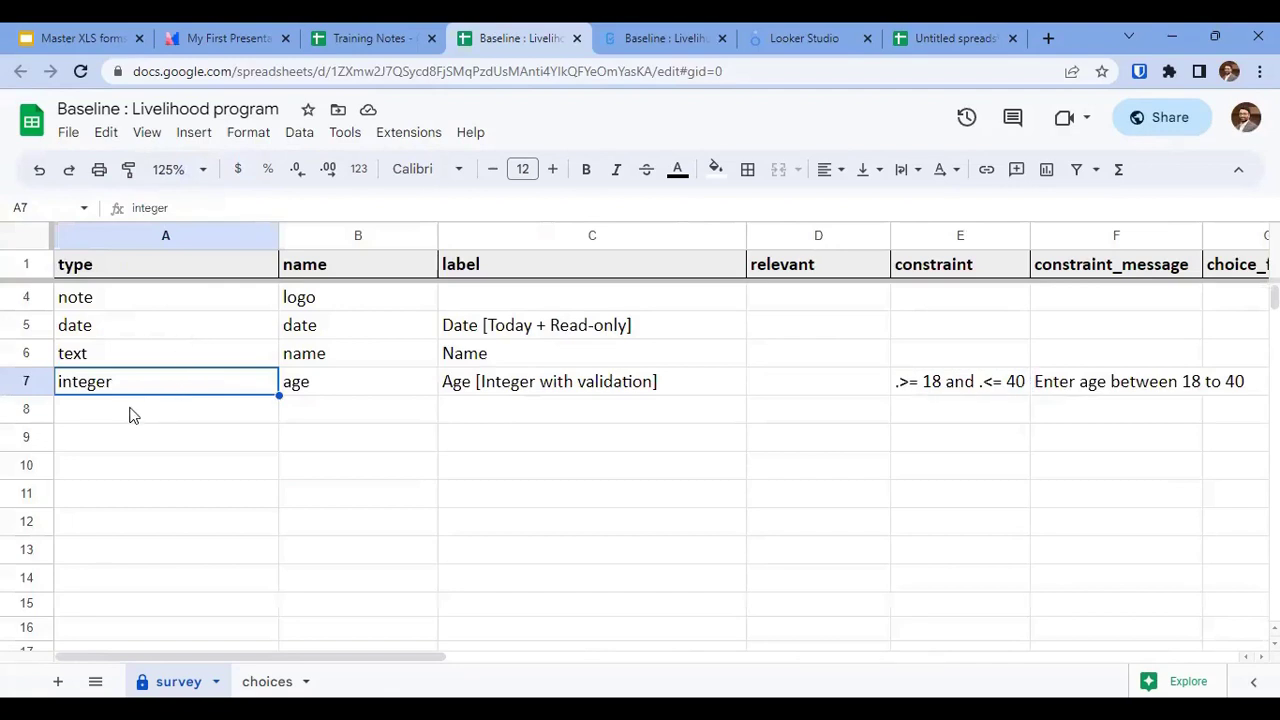
Set the text colour of row 8 to black to reveal the gender question, and undo the change.
left_click(75, 414)
left_click(24, 409)
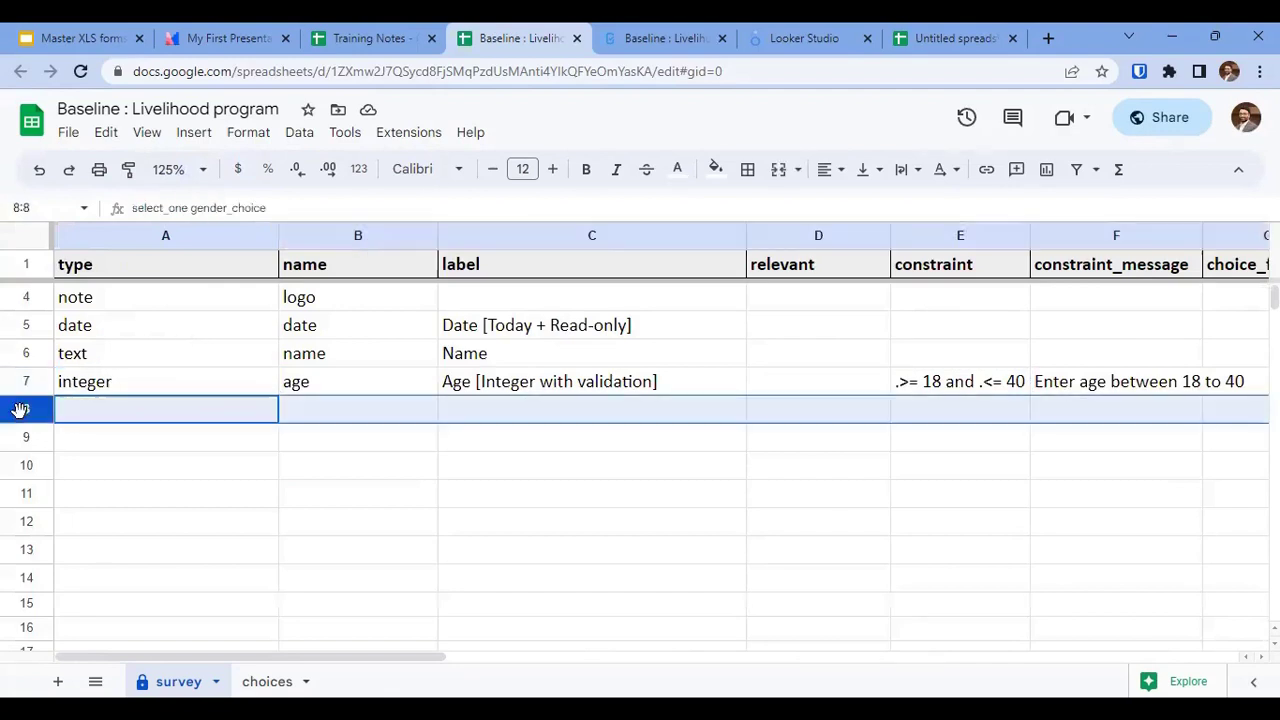
left_click(677, 169)
left_click(680, 241)
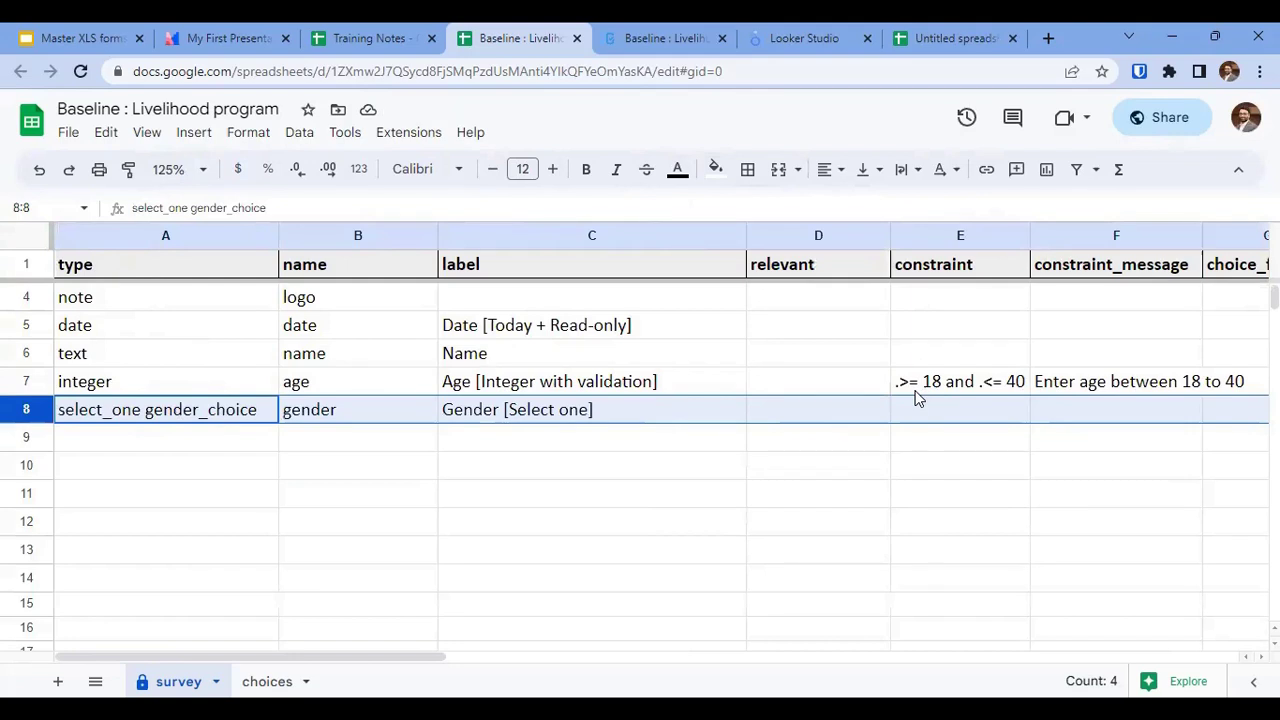
key("ctrl+z")
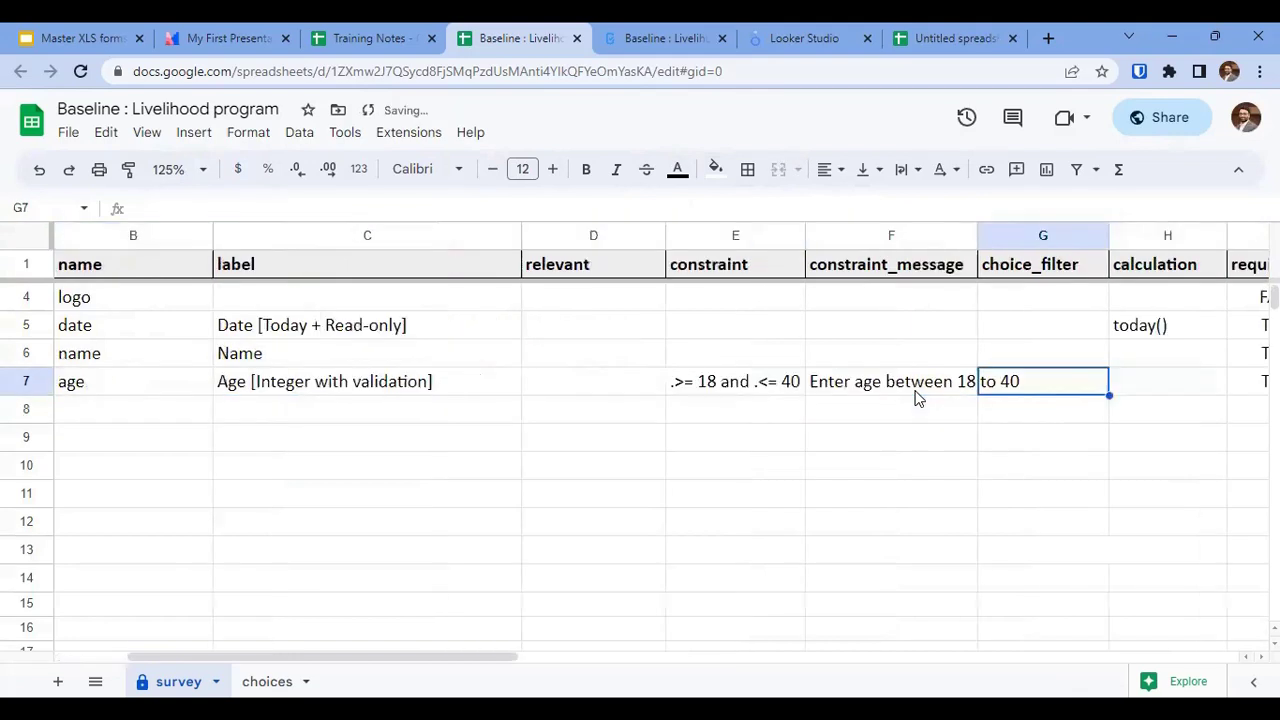
Review the age question's remaining columns, including required, read_only and hint, and return to its constraint message.
key("Right")
key("Right")
key("Right")
key("Left")
key("Left")
key("Left")
key("Left")
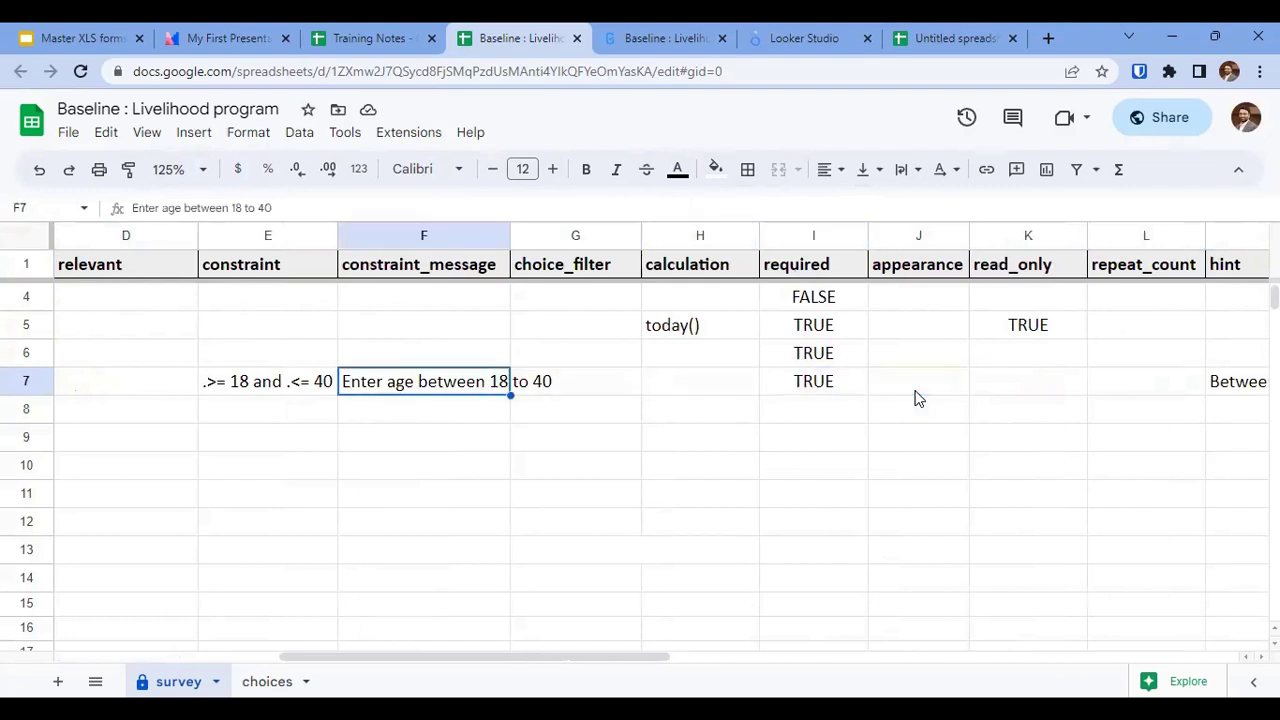
Test the Age question's validation in the Baseline survey form by entering 10 as the age.
left_click(625, 38)
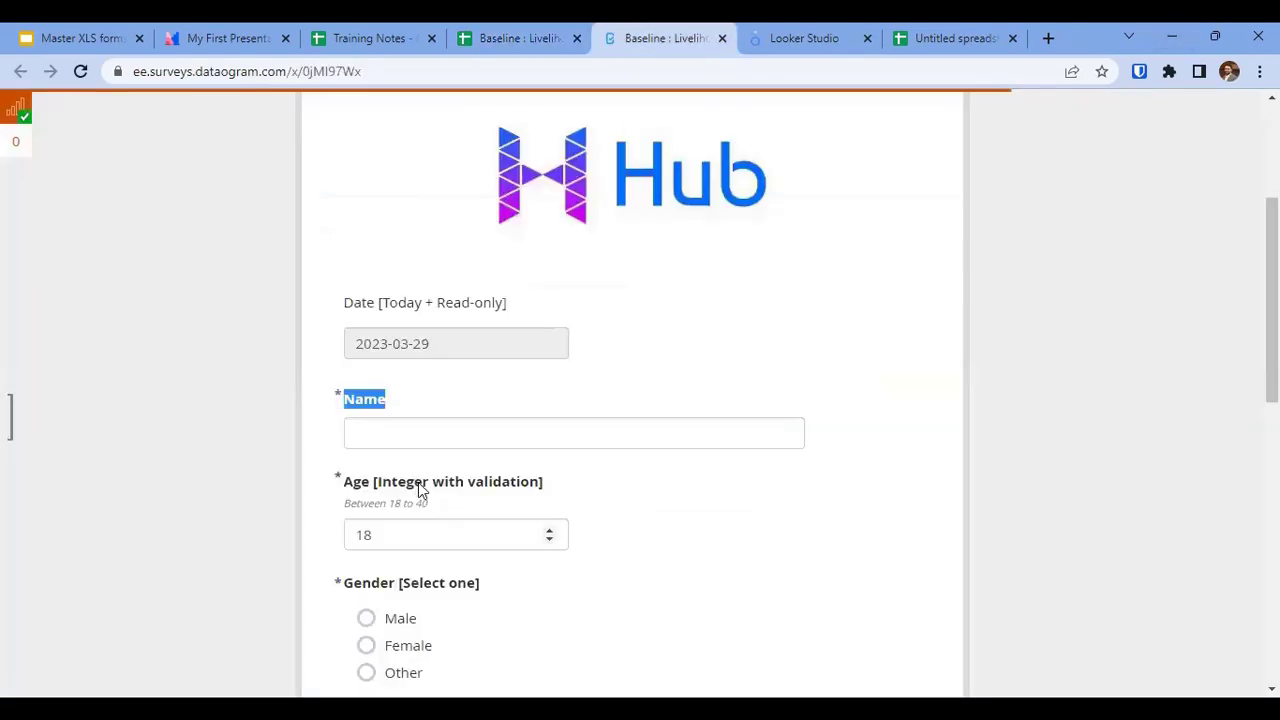
left_click(429, 534)
key("BackSpace")
type("0")
scroll(384, 478, "down", 1)
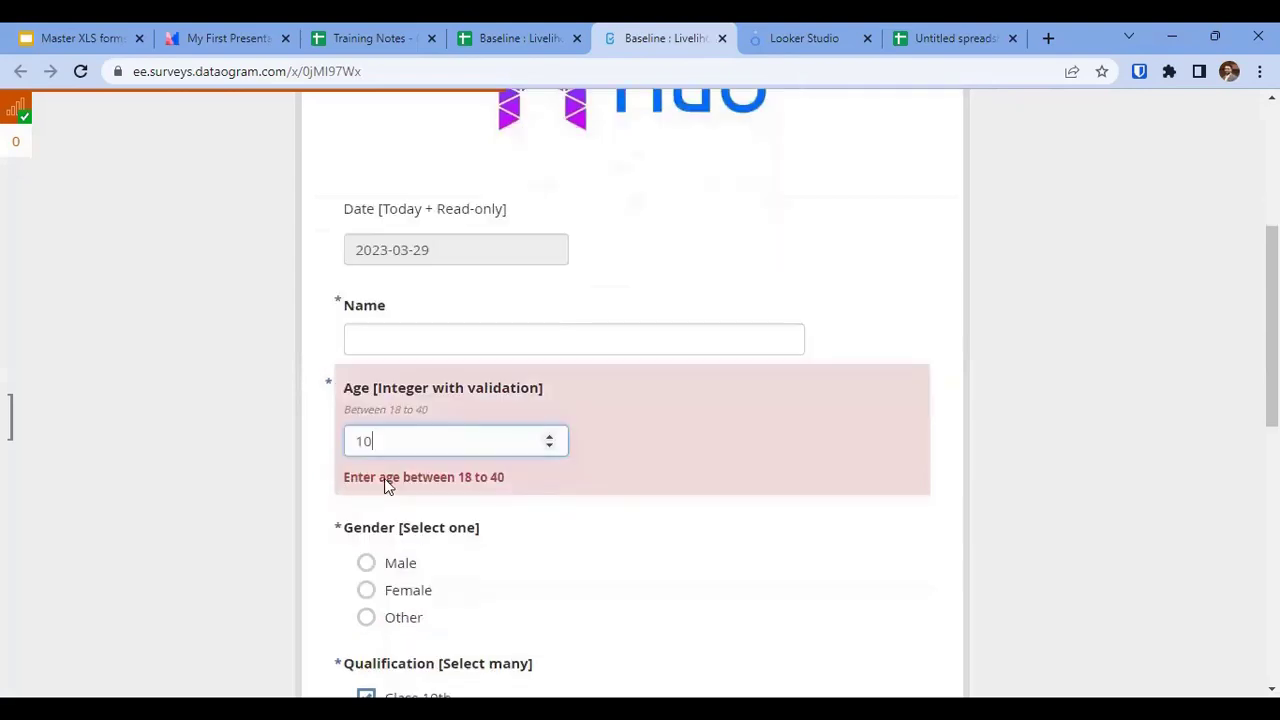
Highlight the Age question's error message in the survey form, and check the required column for the age row in the survey sheet.
left_click_drag(338, 482, 540, 480)
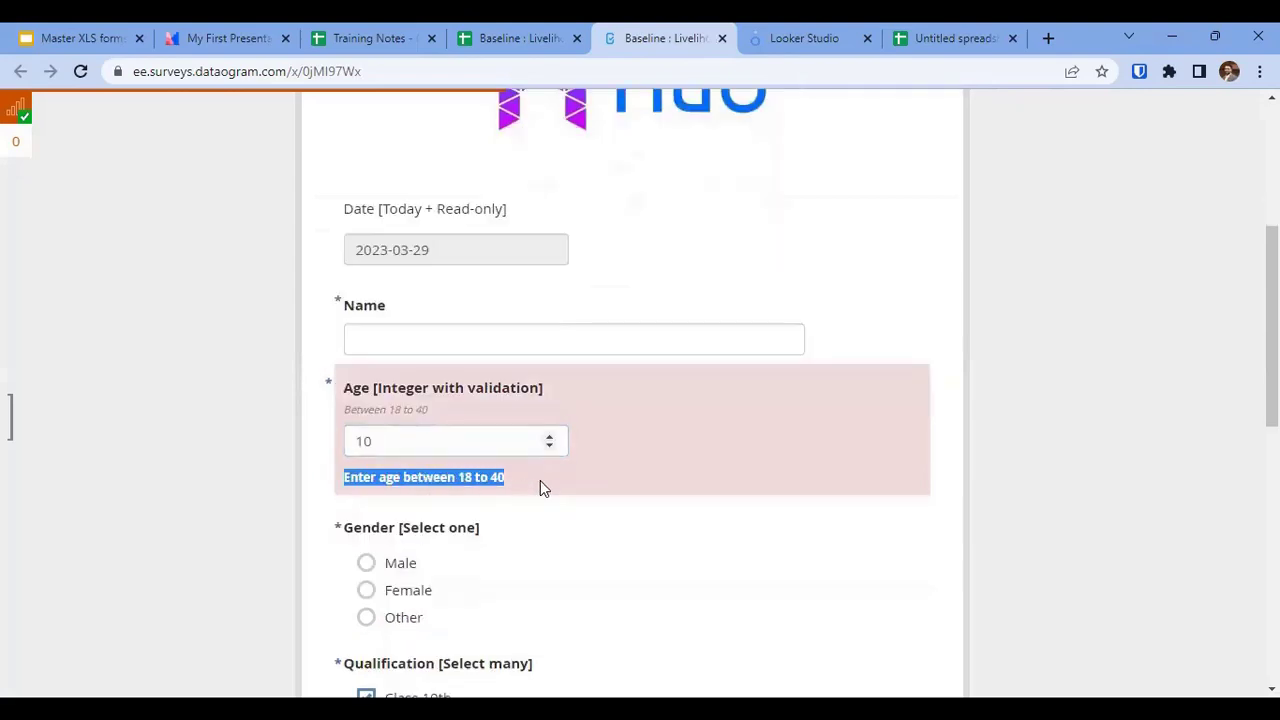
left_click(548, 30)
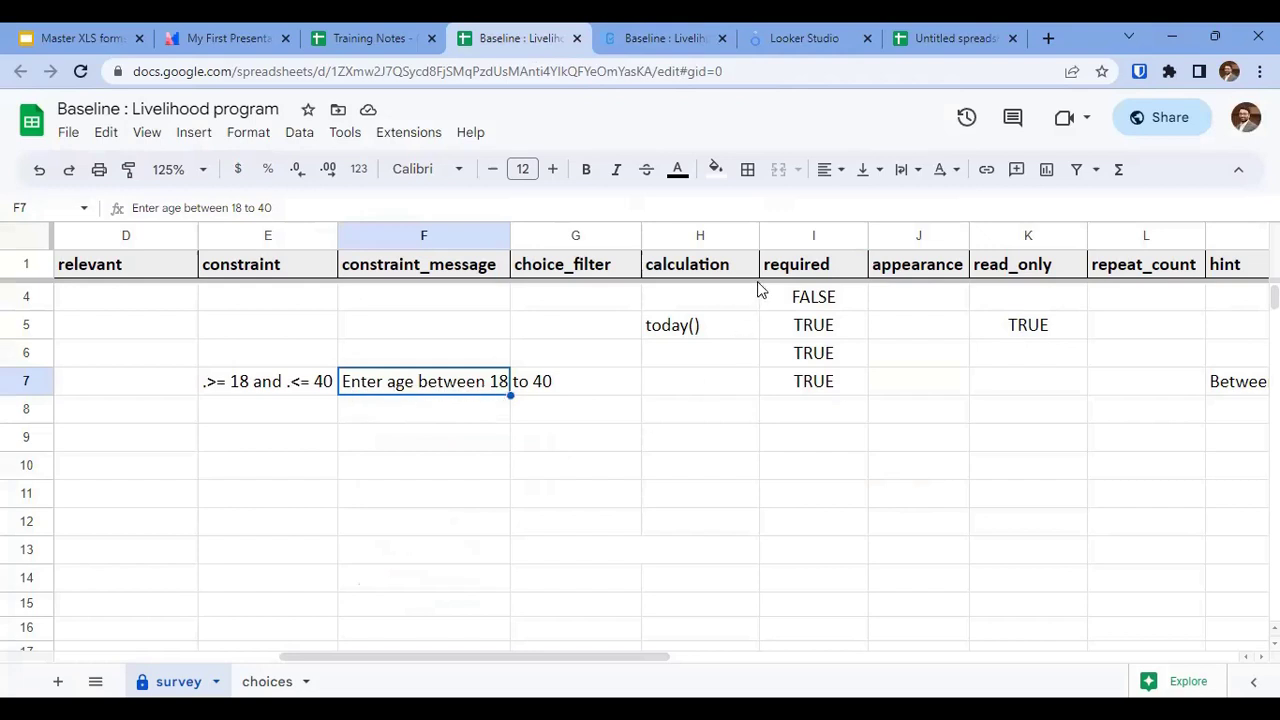
left_click(799, 267)
left_click(806, 234)
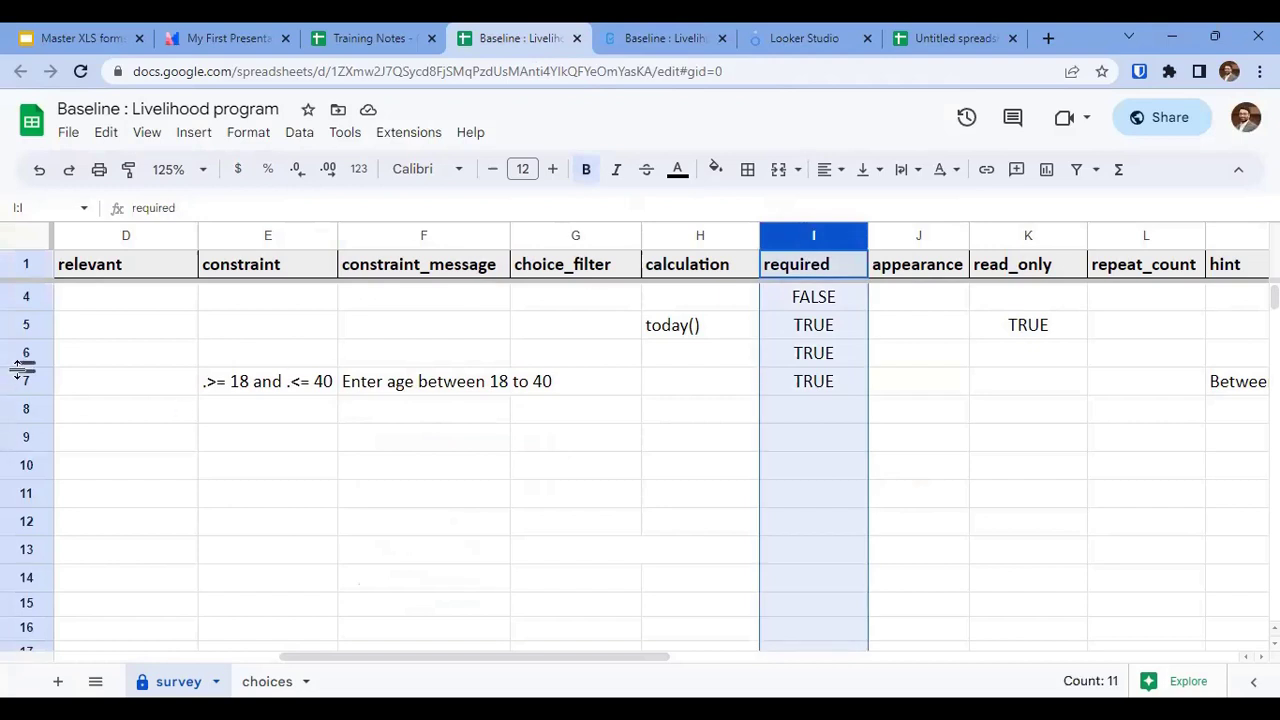
left_click(815, 384)
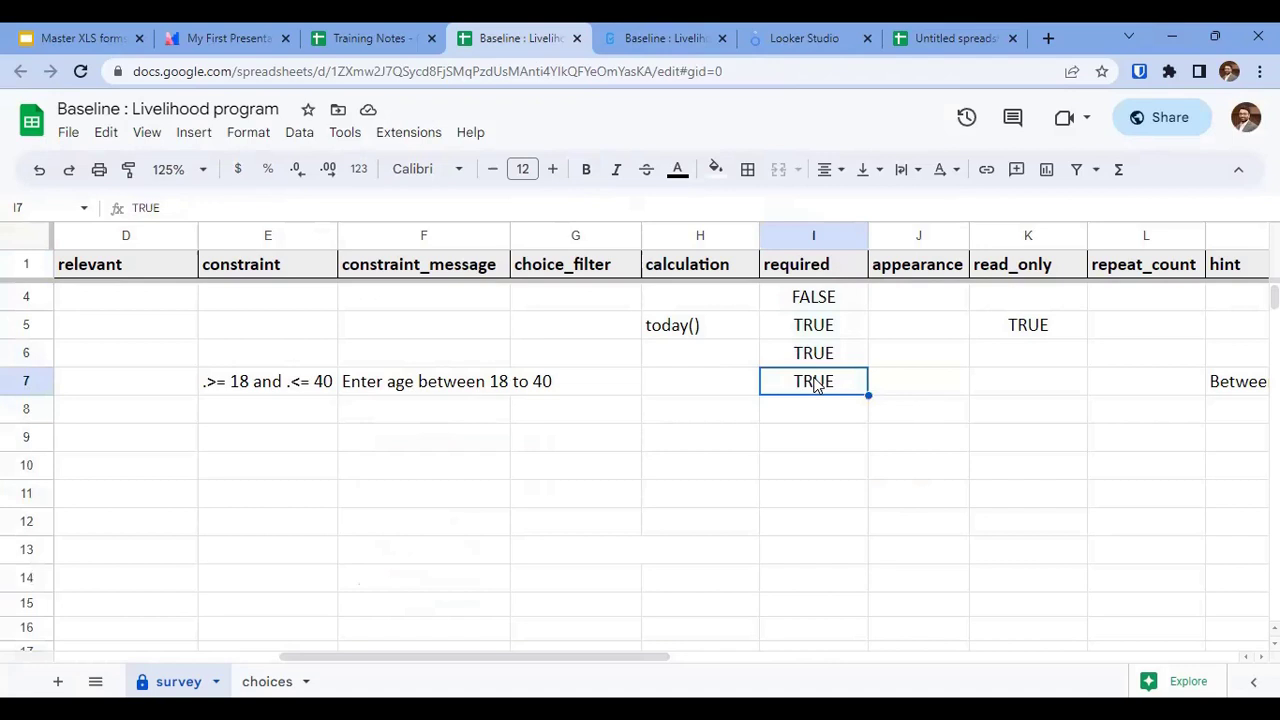
Examine the age row's remaining cells in the survey sheet, from required through hint and media::image.
key("Right")
key("Right")
key("Right")
key("Right")
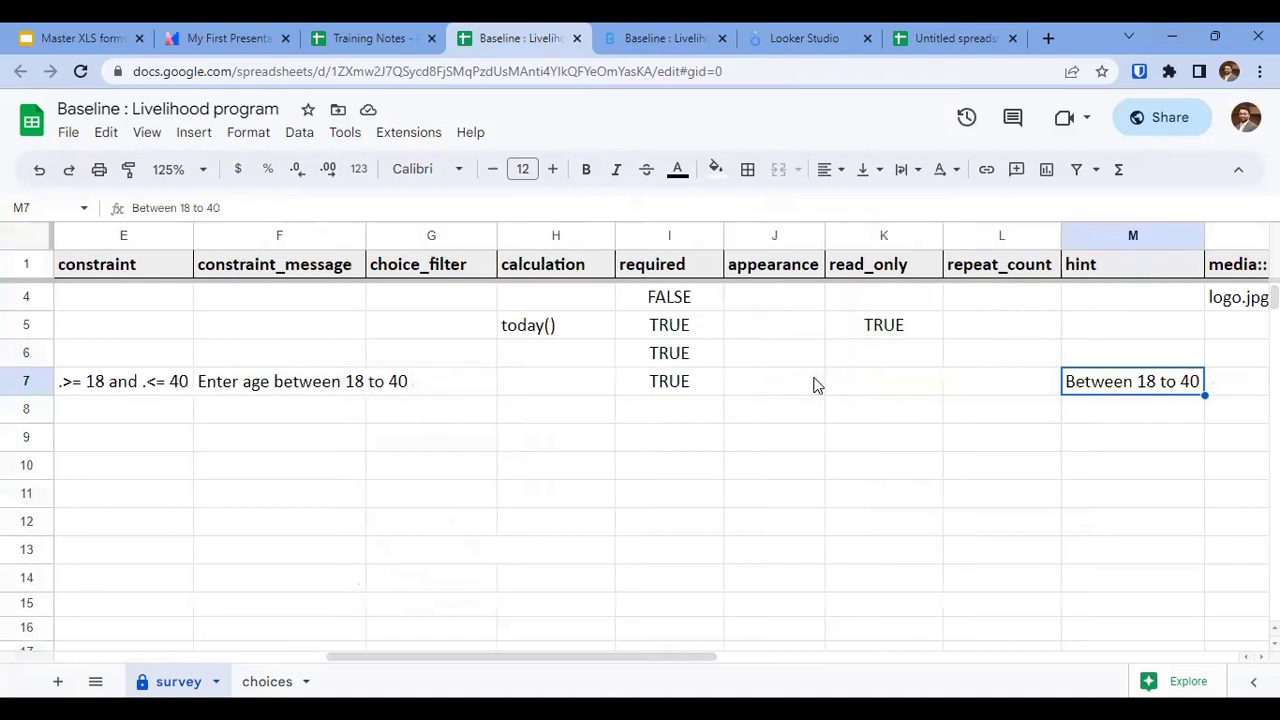
key("Right")
key("Right")
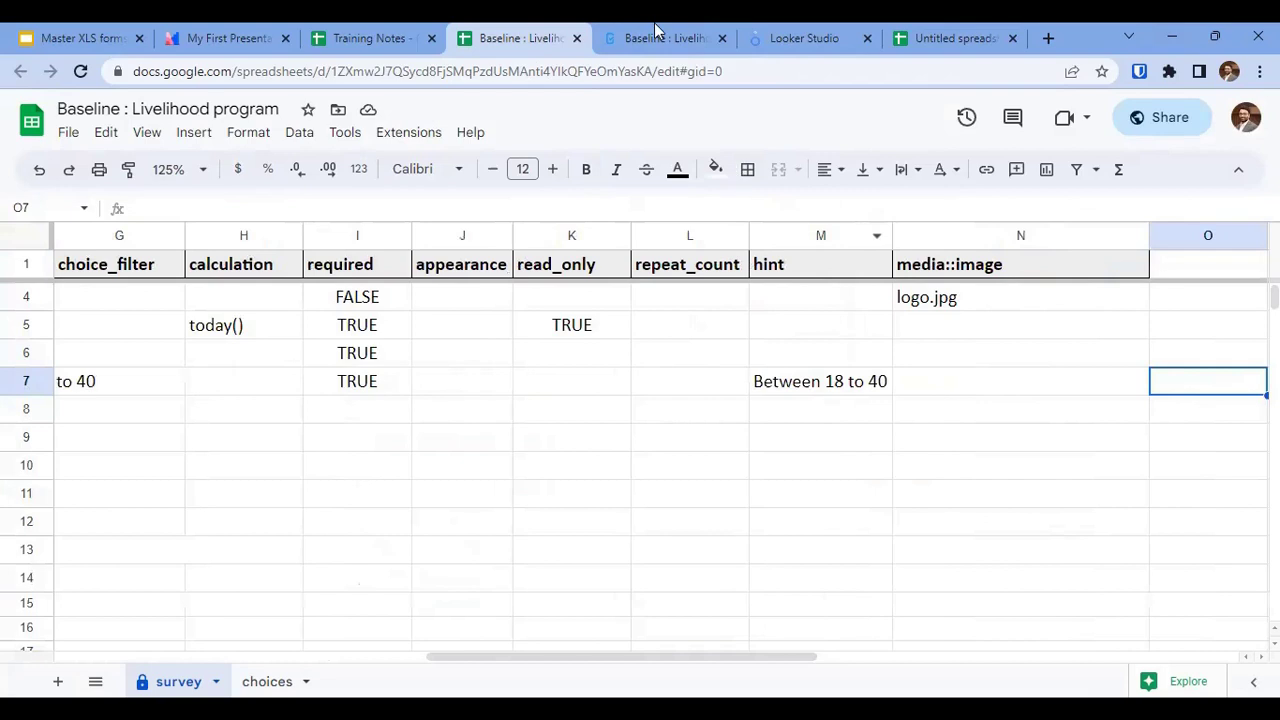
Highlight the Age question's hint and the Gender question's label in the Baseline survey form.
left_click(655, 30)
left_click_drag(437, 416, 403, 418)
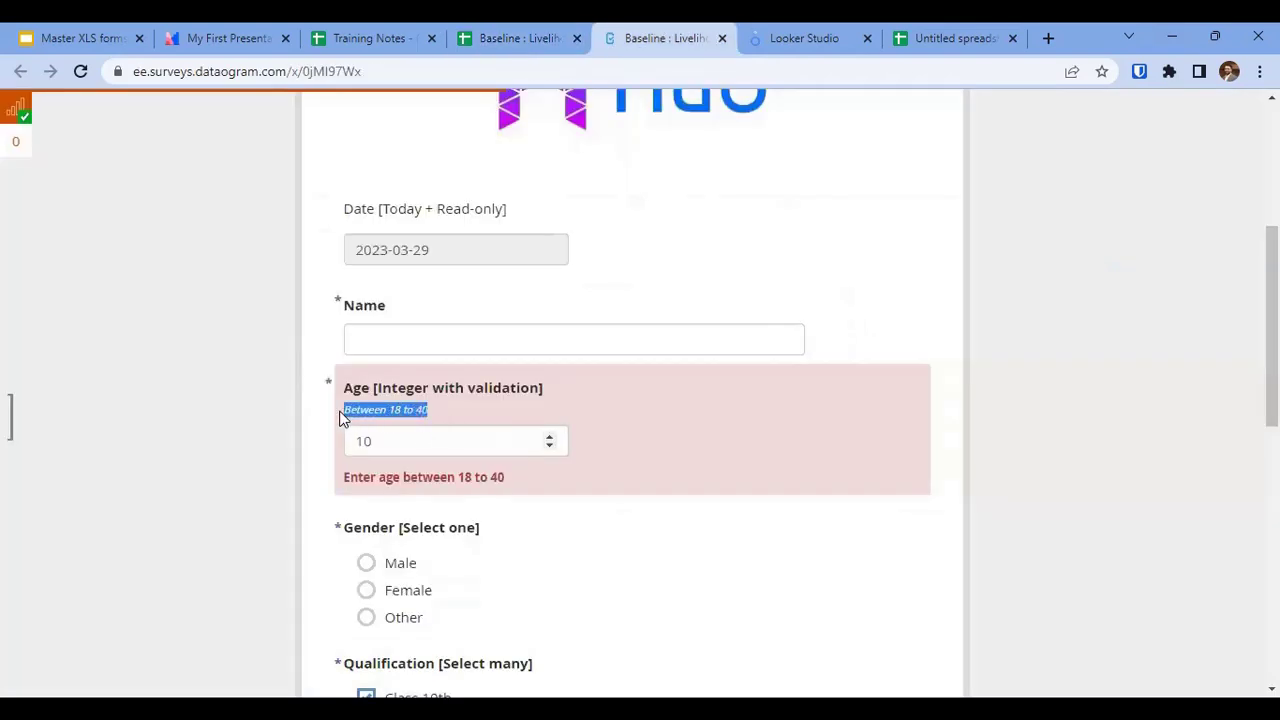
scroll(341, 418, "down", 1)
left_click_drag(355, 433, 480, 437)
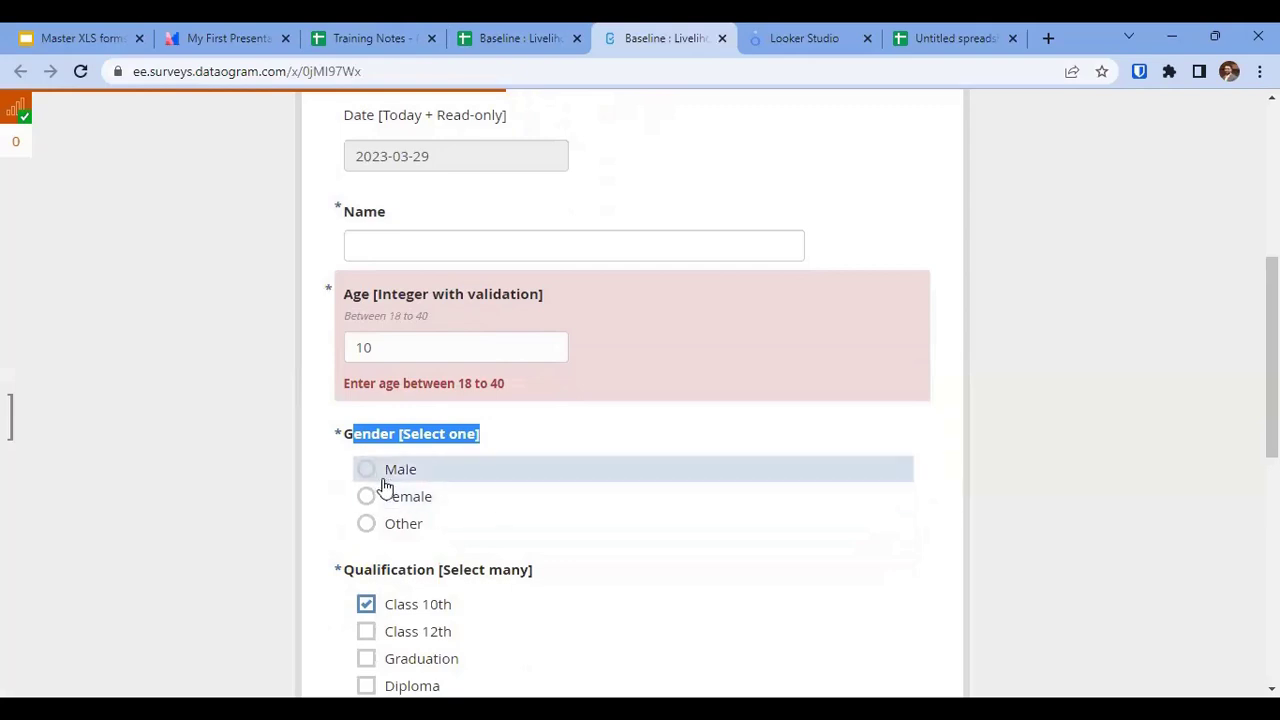
Set the text colour of row 8 in the survey sheet to black to reveal the gender question.
left_click(502, 36)
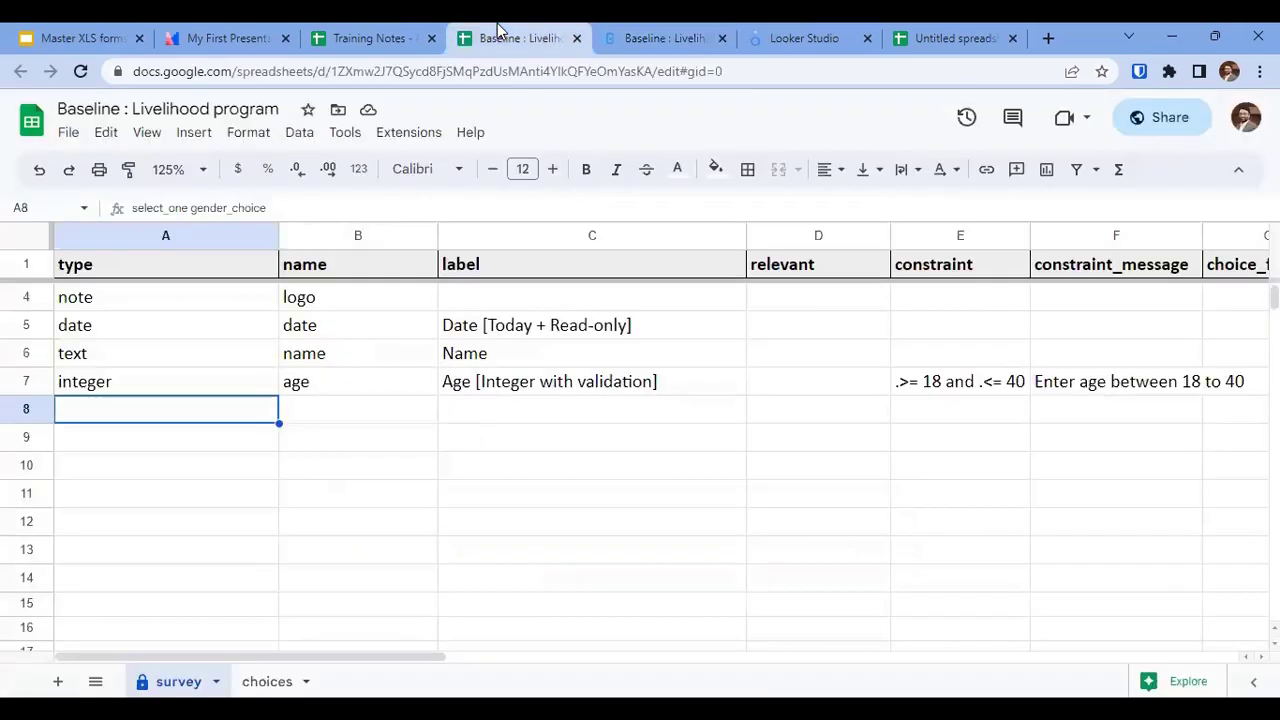
left_click(27, 416)
left_click(677, 169)
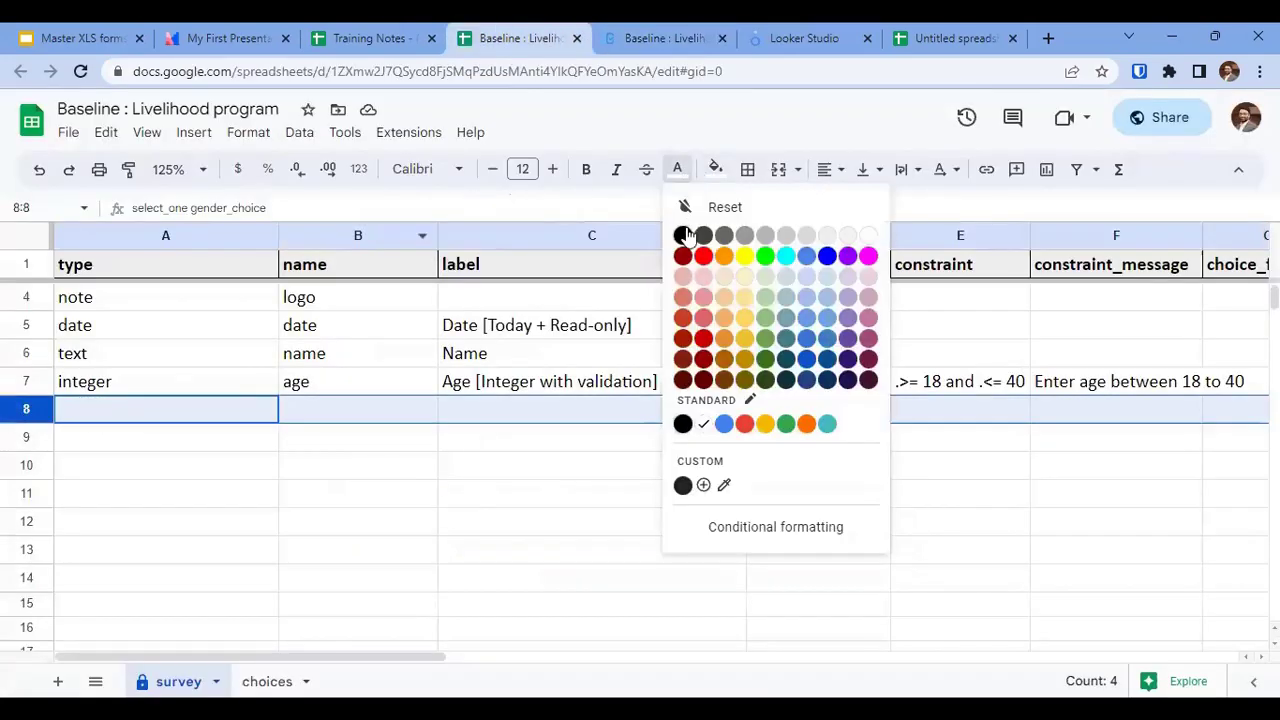
left_click(686, 236)
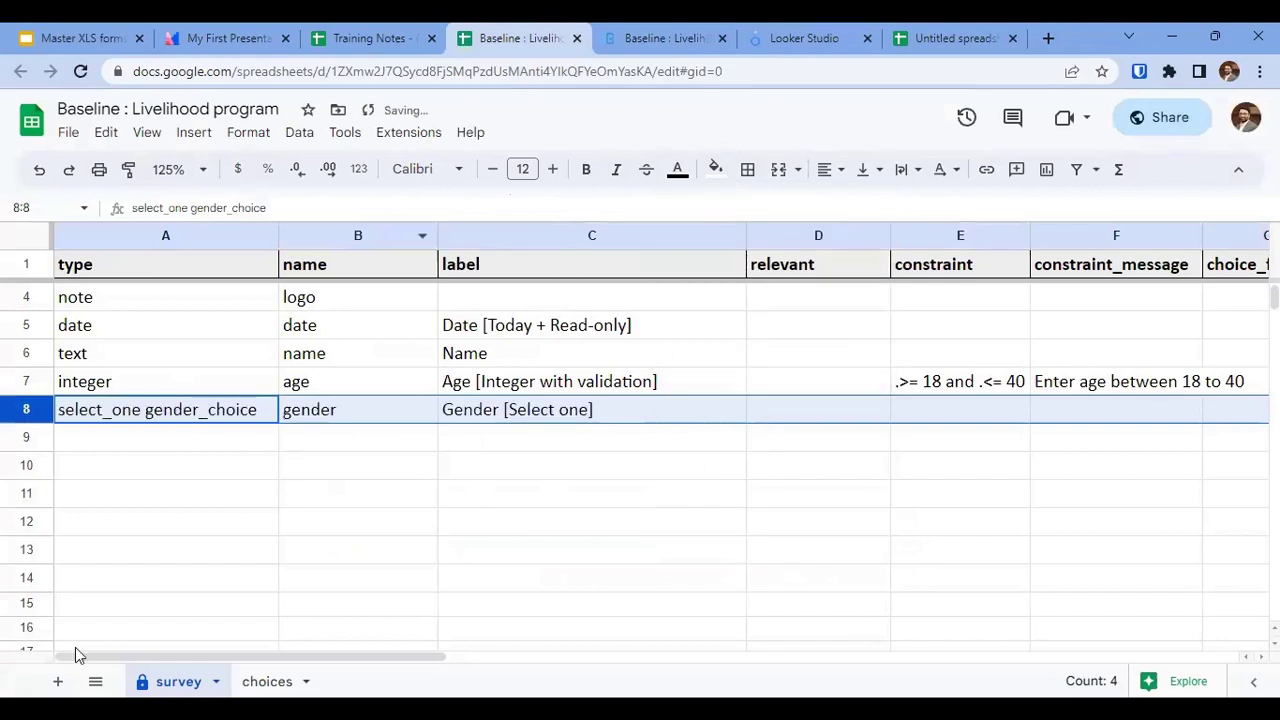
Compare the survey sheet with the choices sheet, and return to the gender question's row.
left_click(177, 684)
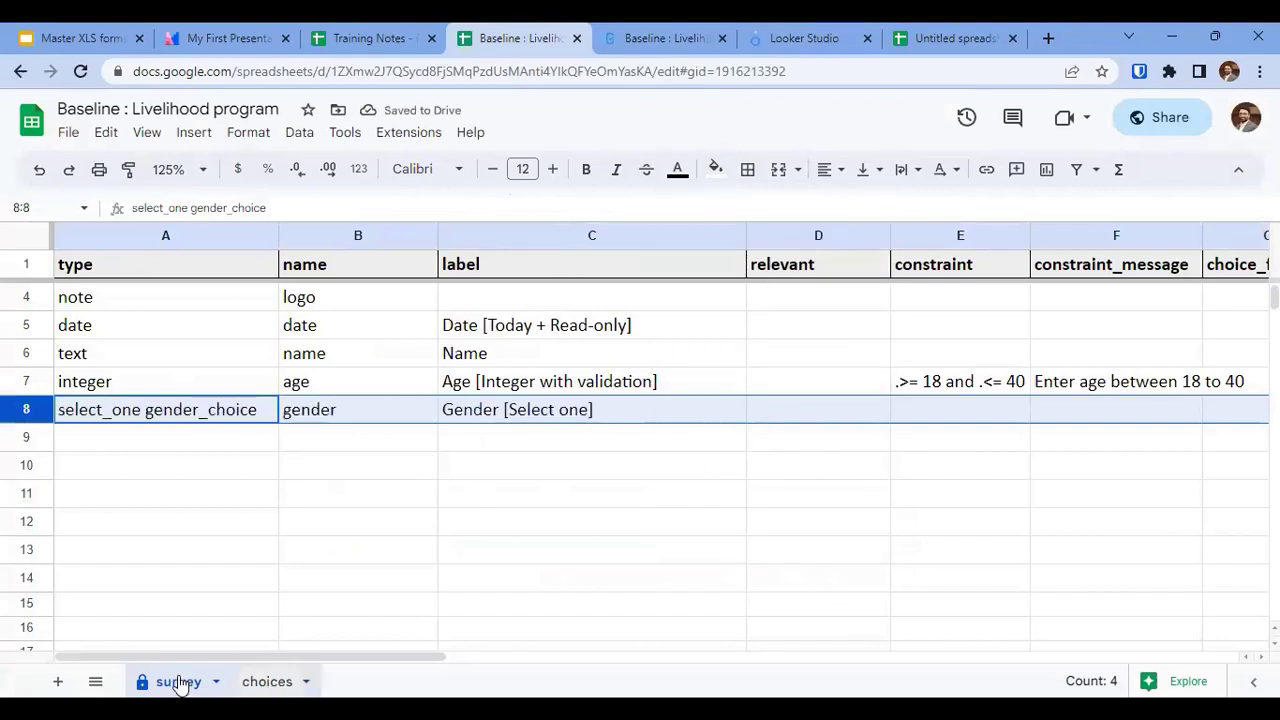
left_click(256, 684)
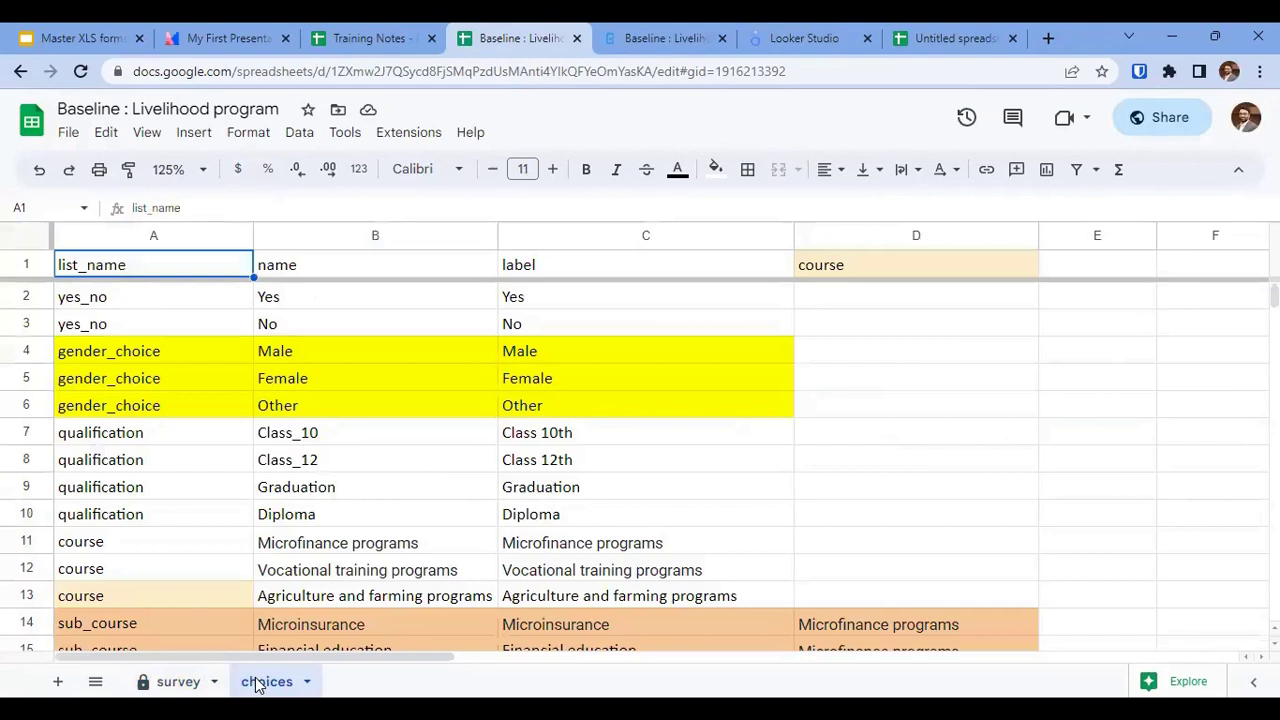
left_click(175, 681)
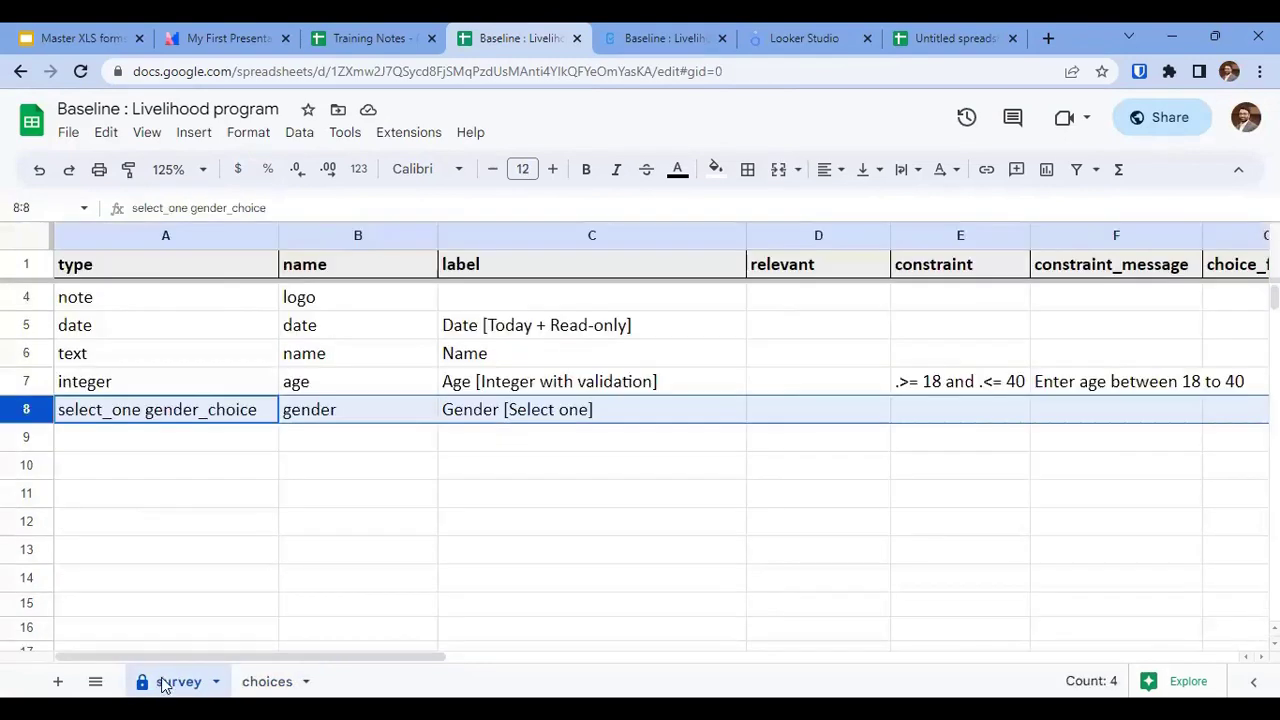
left_click(274, 682)
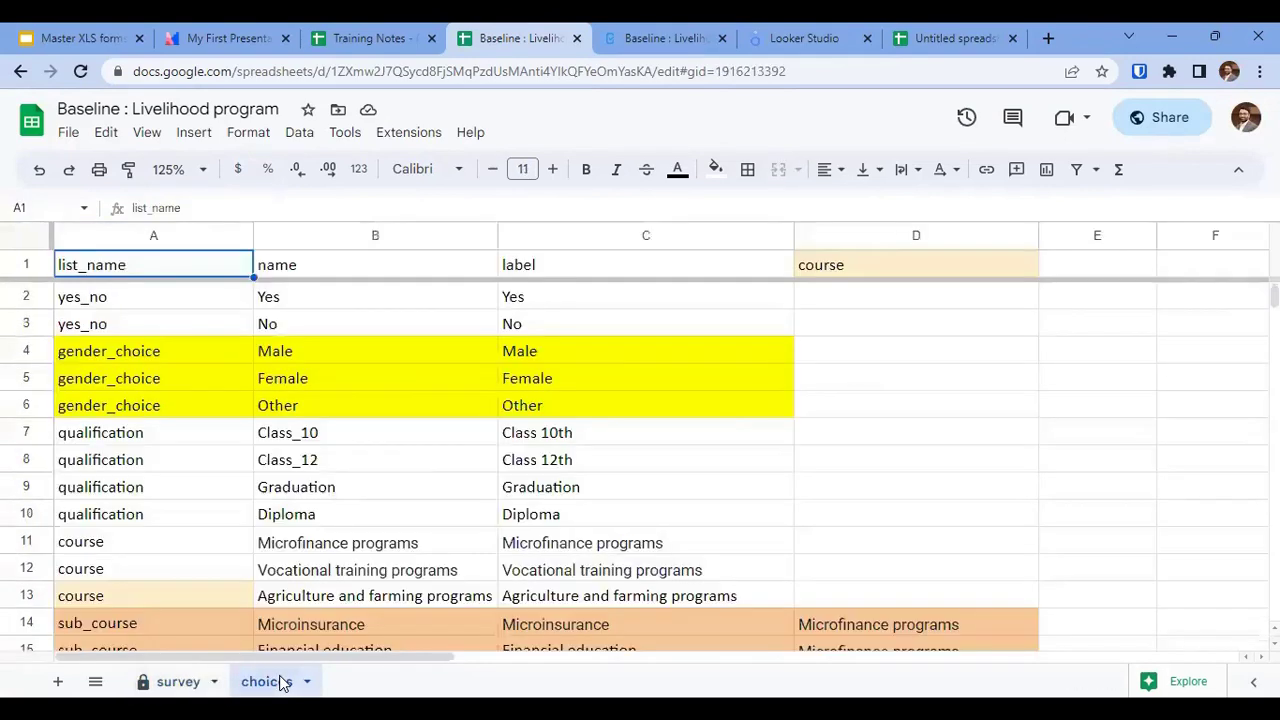
left_click(178, 681)
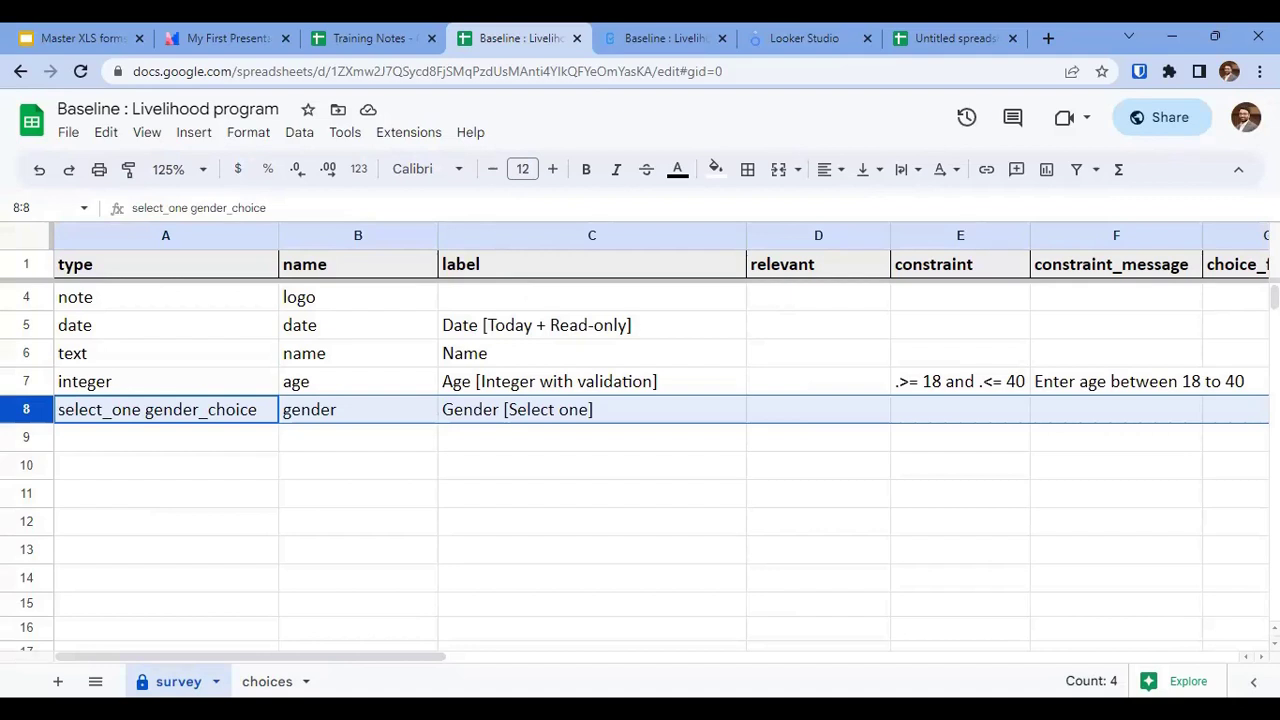
Examine the gender question's type cell, highlighting the select_one part and the gender_choice list name separately.
left_click(956, 388)
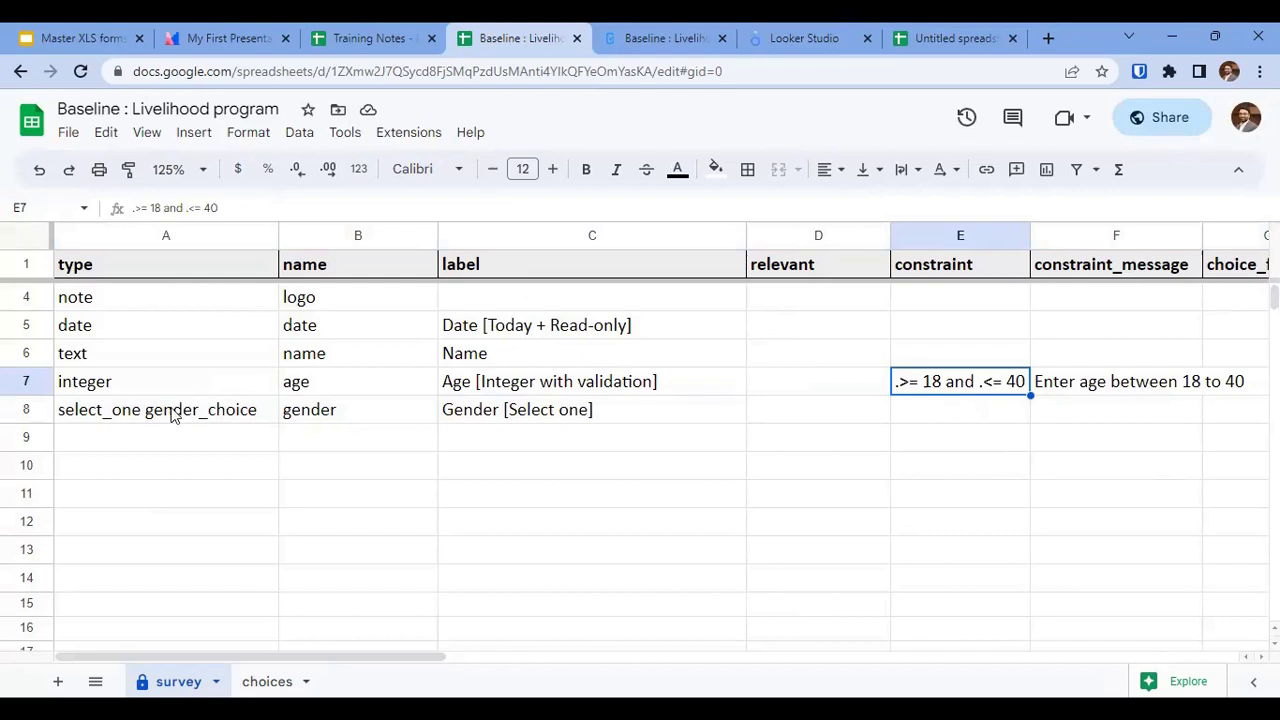
left_click(104, 410)
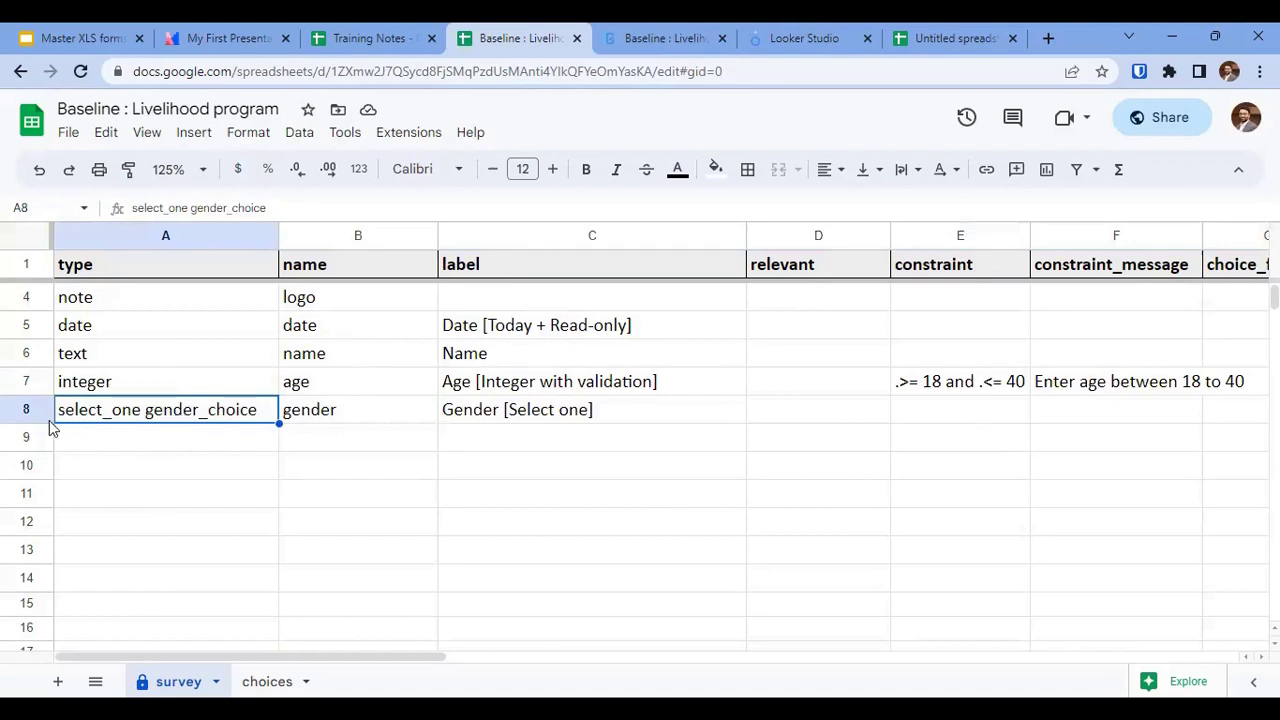
double_click(138, 410)
left_click_drag(138, 410, 44, 418)
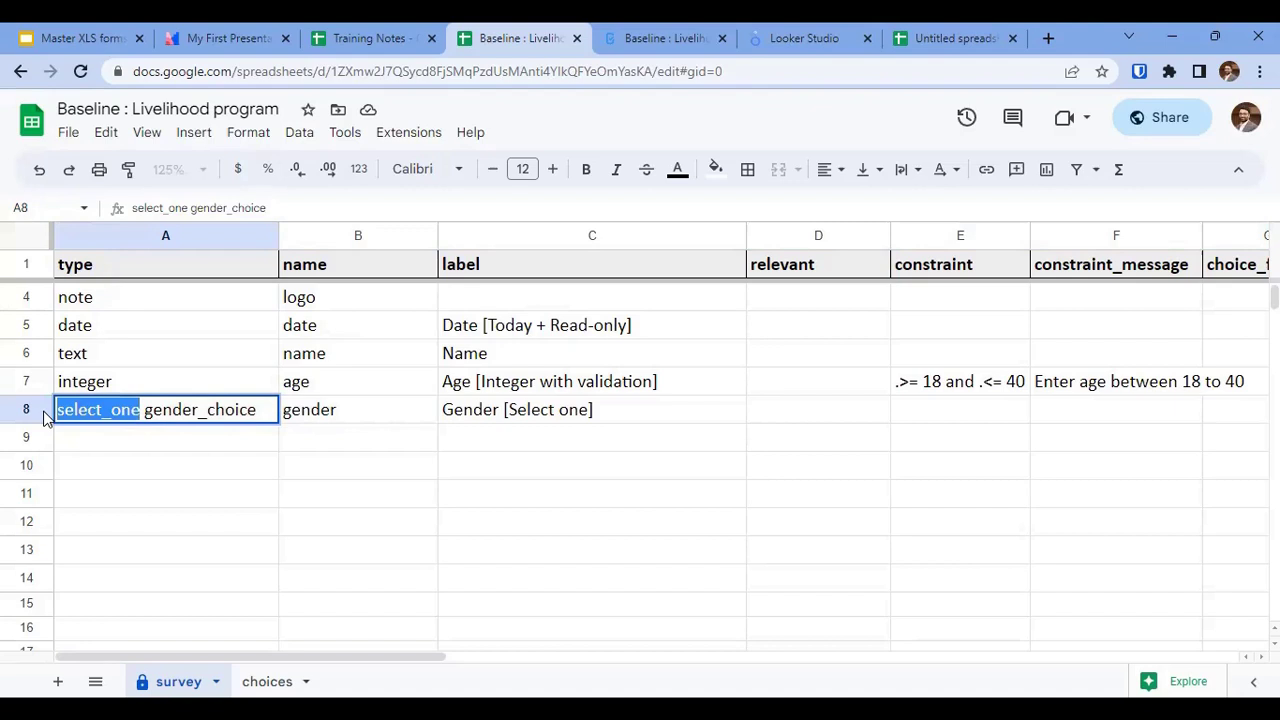
left_click(162, 408)
left_click_drag(142, 410, 323, 409)
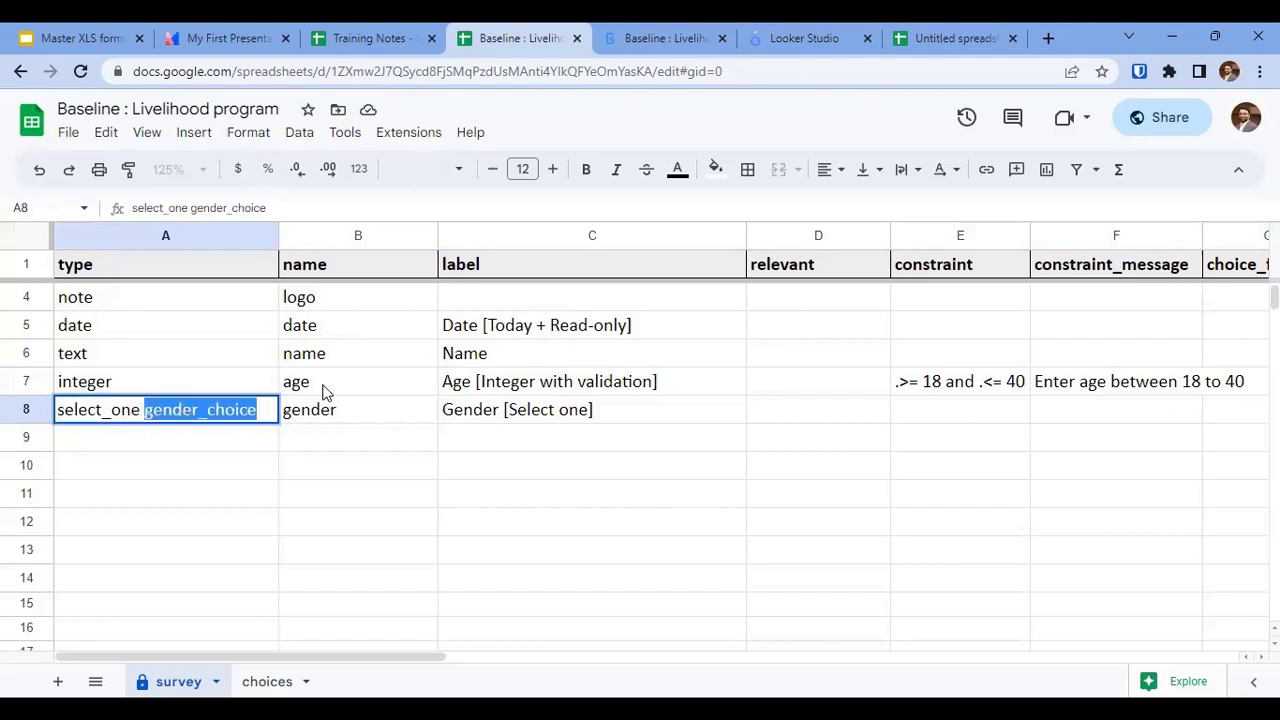
left_click(369, 554)
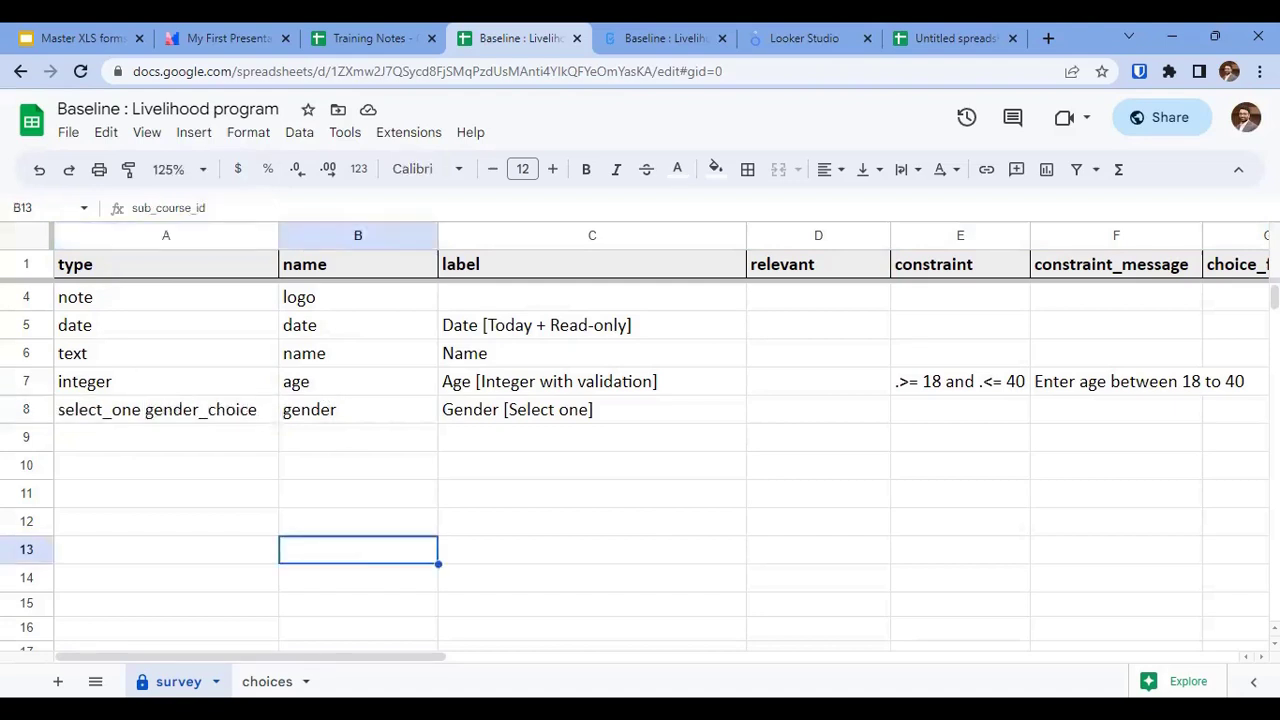
Highlight the gender_choice list names, and the names and labels of their options, in the choices sheet.
left_click(266, 681)
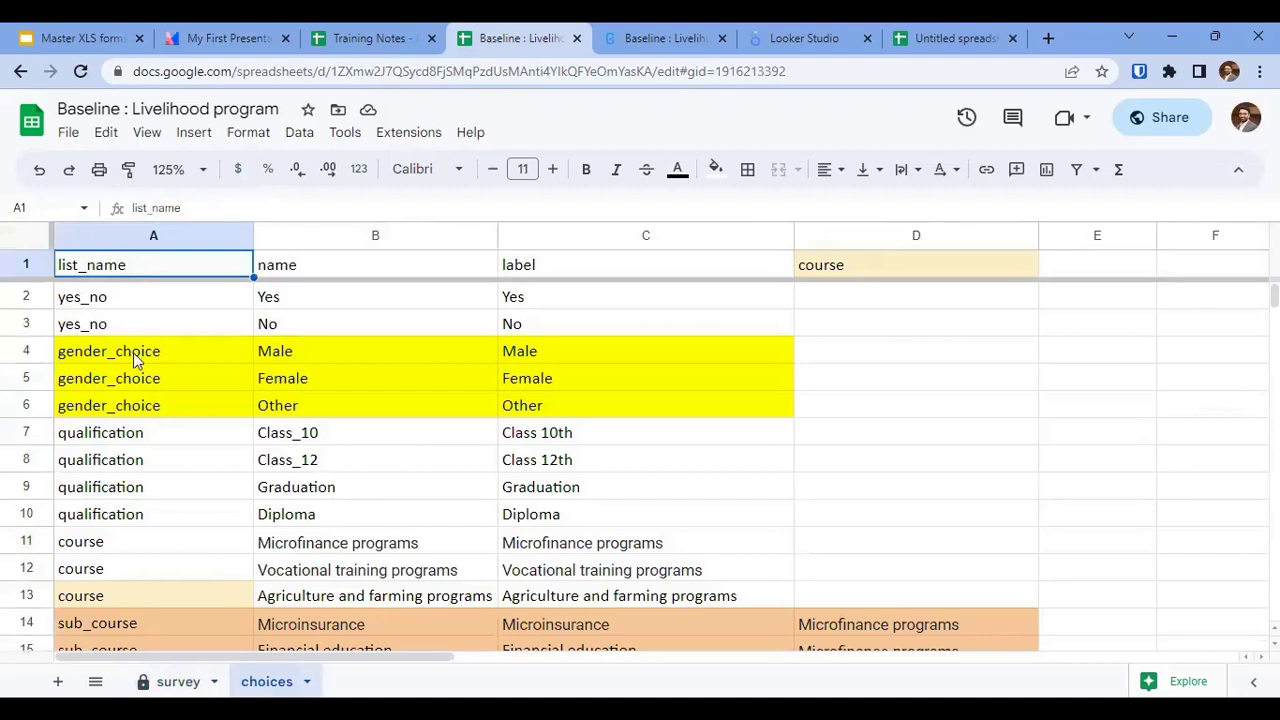
left_click_drag(136, 358, 136, 410)
left_click_drag(308, 354, 583, 409)
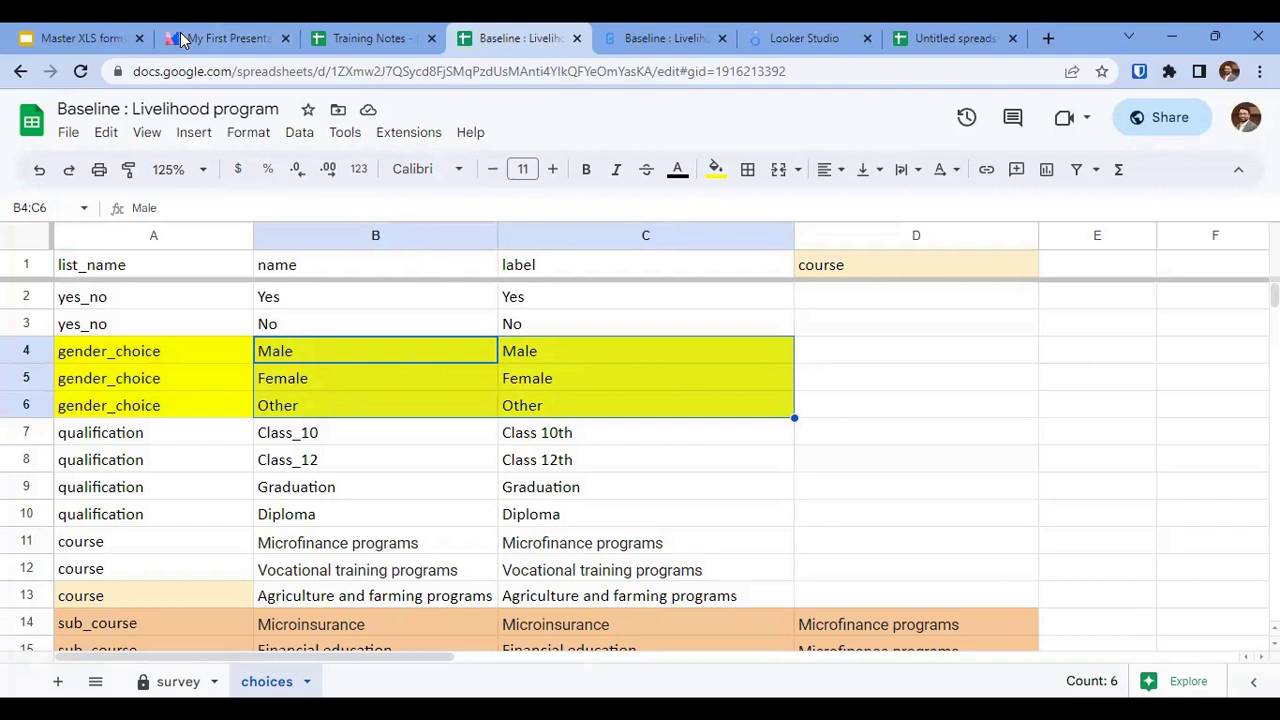
Check the Gender question's options in the survey form, and return to the choices sheet.
key("ctrl+Tab")
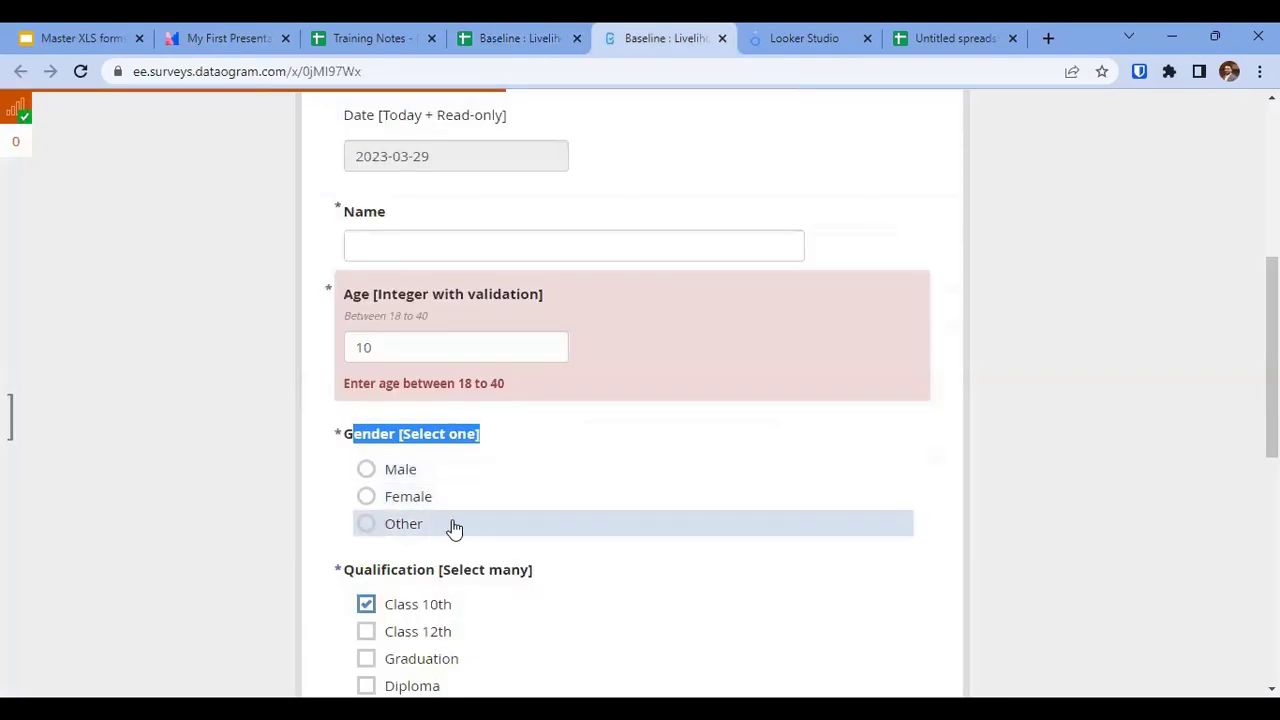
left_click_drag(389, 475, 433, 529)
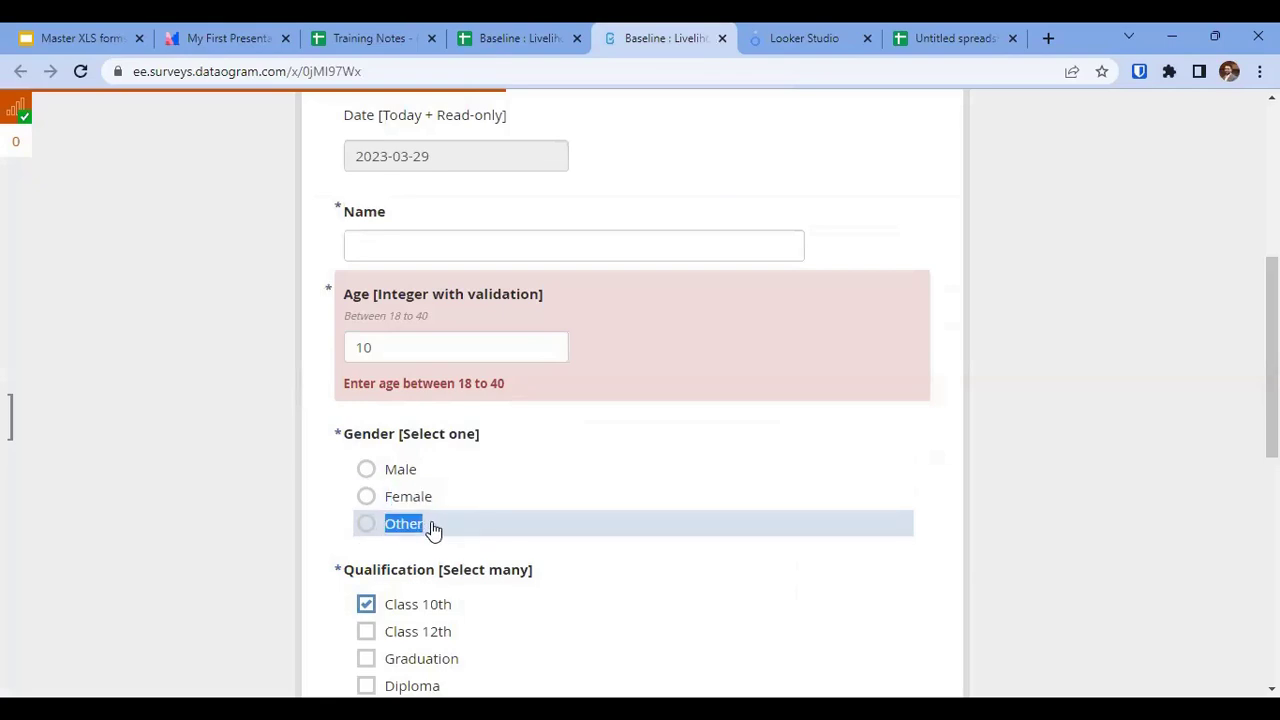
left_click_drag(386, 470, 417, 472)
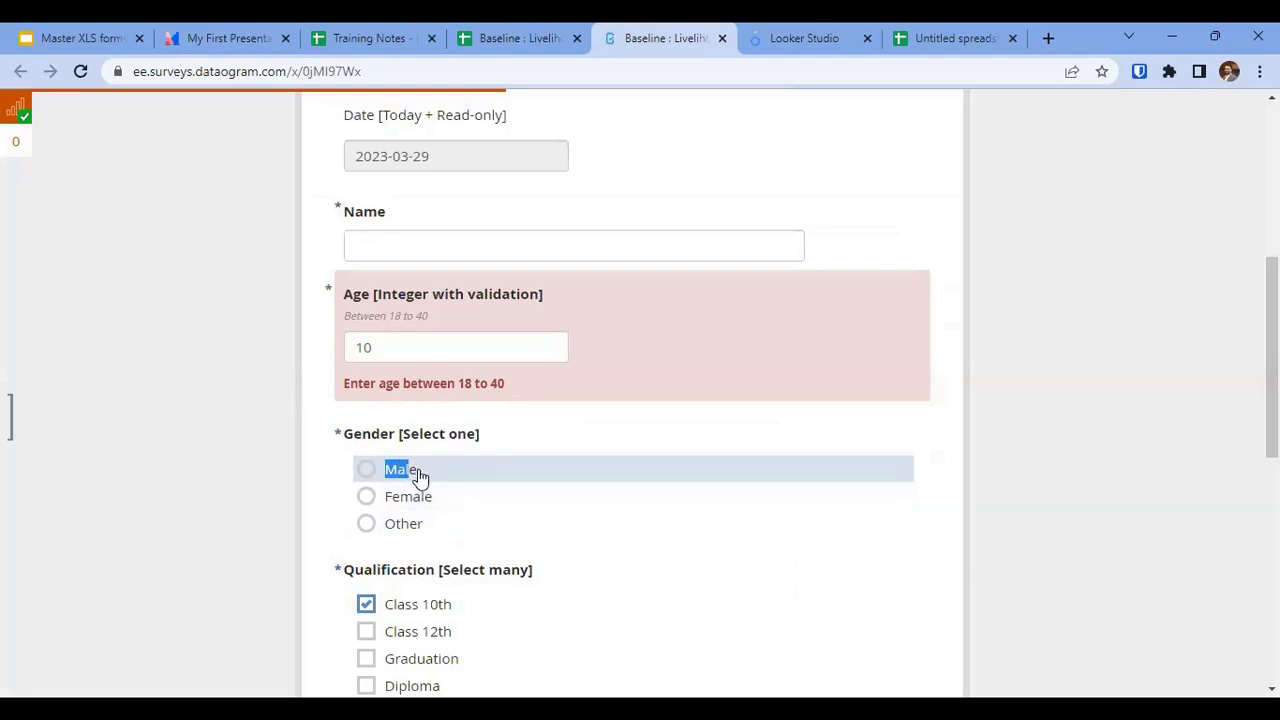
left_click(519, 38)
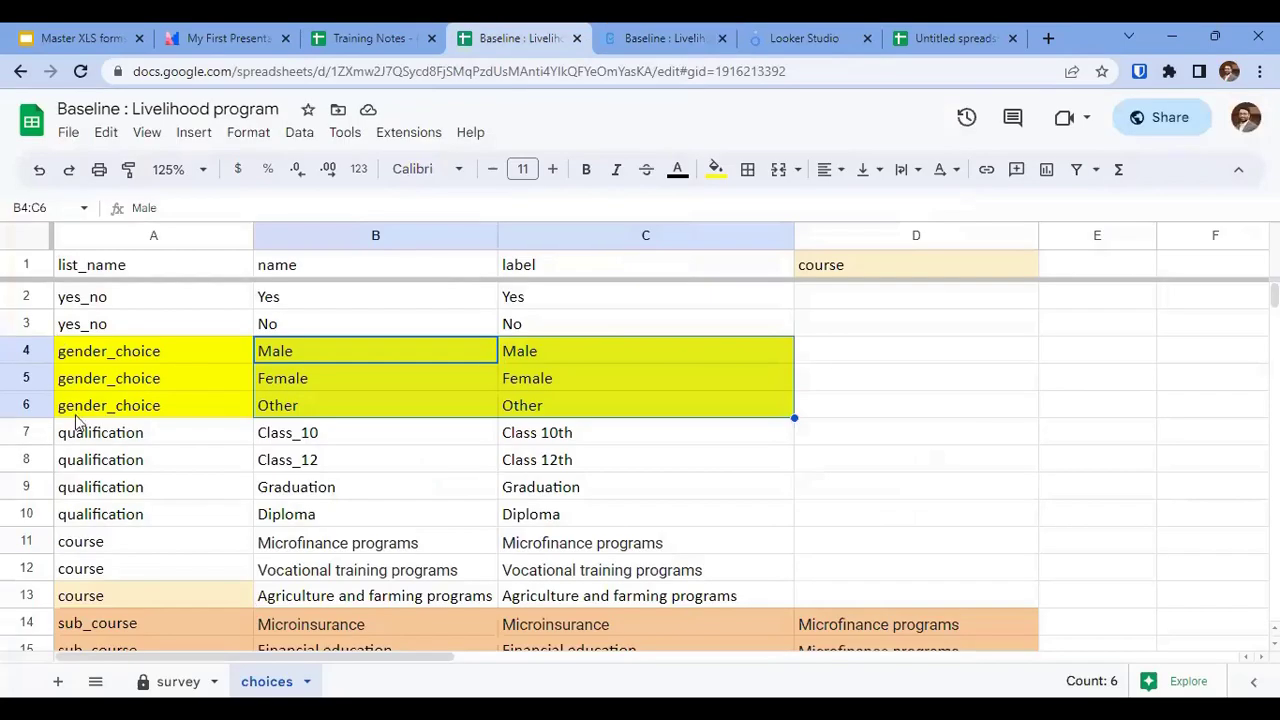
Select the qualification list's rows in the choices sheet, covering list_name, name and label (A7:C10).
left_click(180, 682)
key("ctrl+Page_Down")
key("Down")
key("Down")
key("Down")
key("Down")
key("Up")
key("Left")
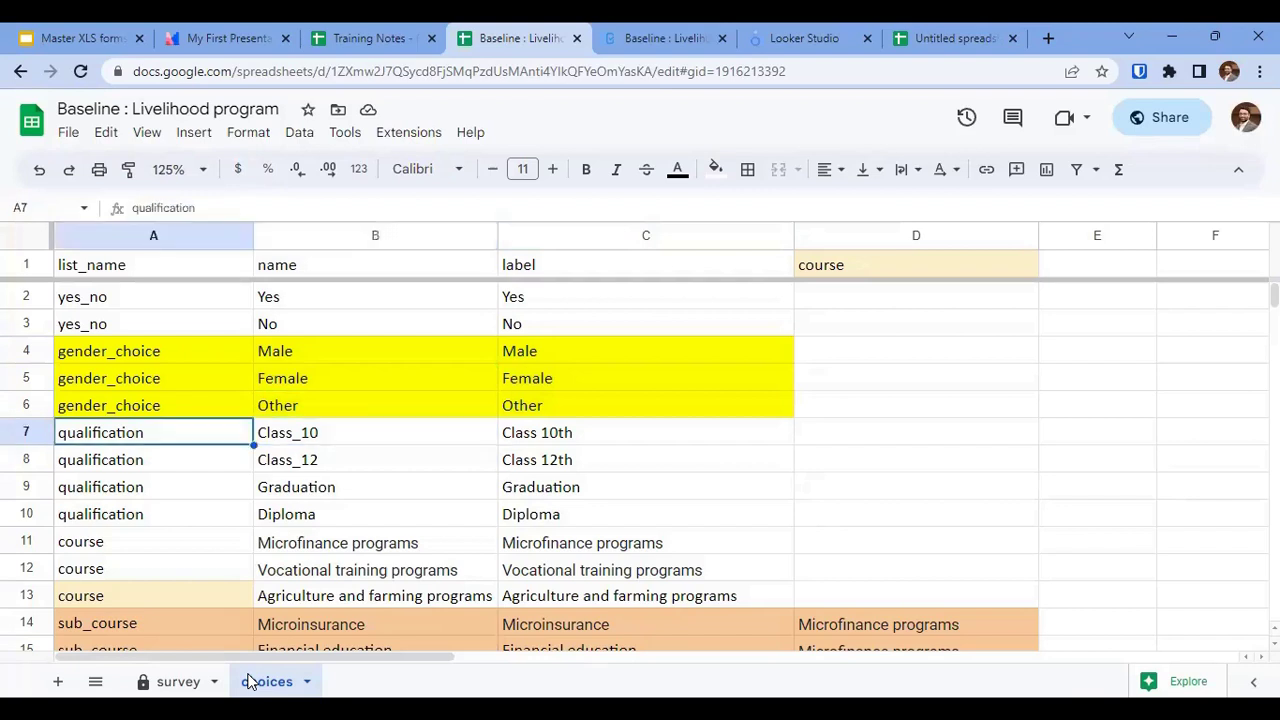
key("shift+Down")
key("shift+Down")
key("shift+Down")
key("shift+Right")
key("shift+Right")
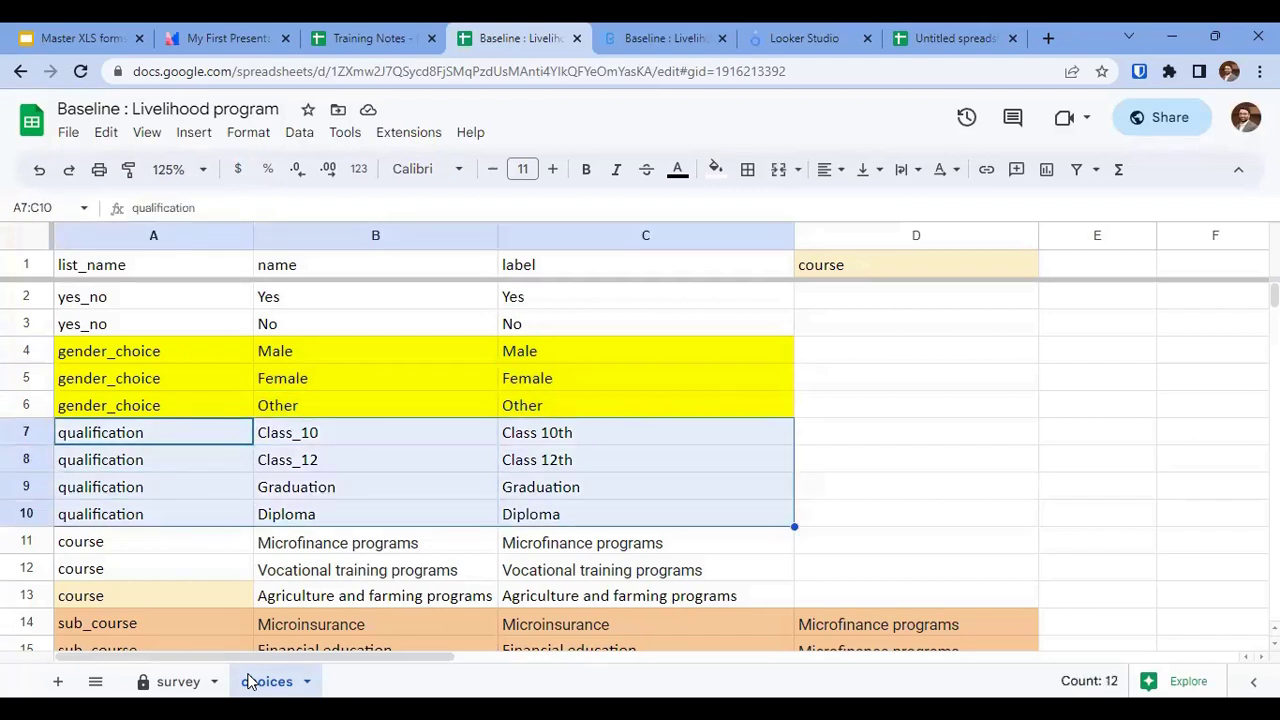
Select the course list's rows in the choices sheet, covering list_name, name and label (A11:C13).
key("Down")
key("Down")
key("Down")
key("Down")
key("Down")
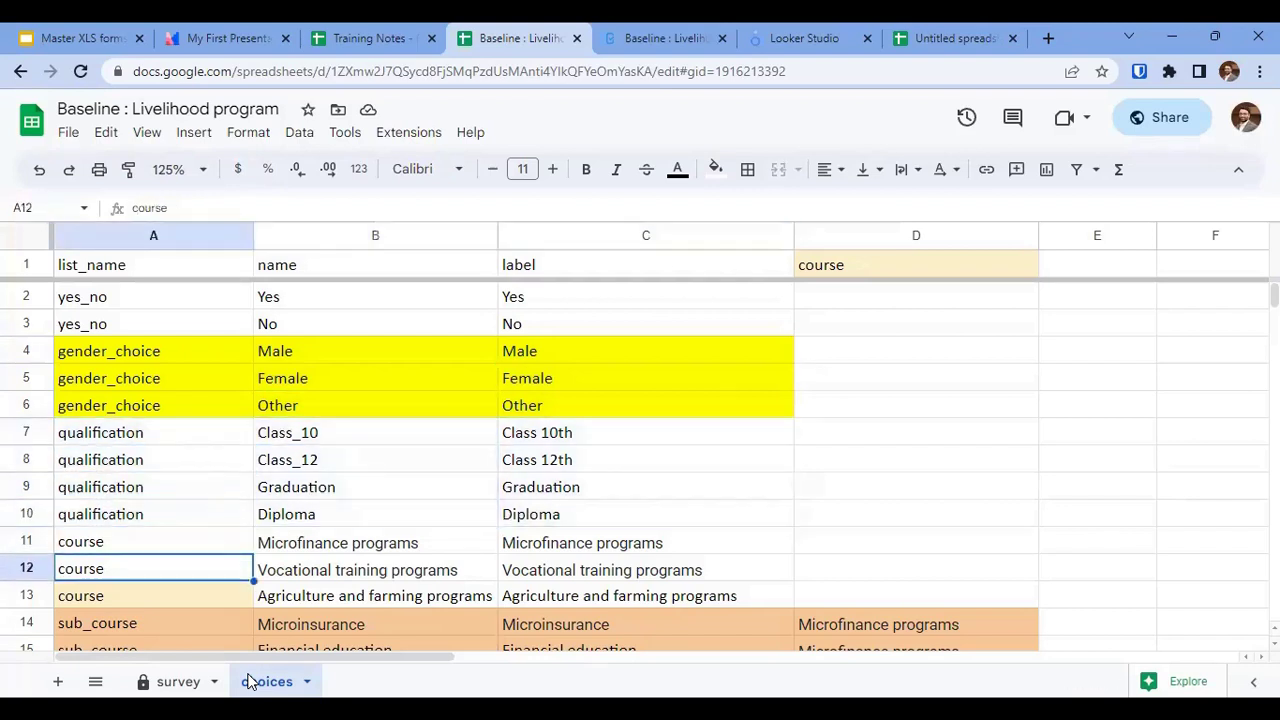
key("Up")
key("shift+Right")
key("shift+Right")
key("shift+Down")
key("shift+Down")
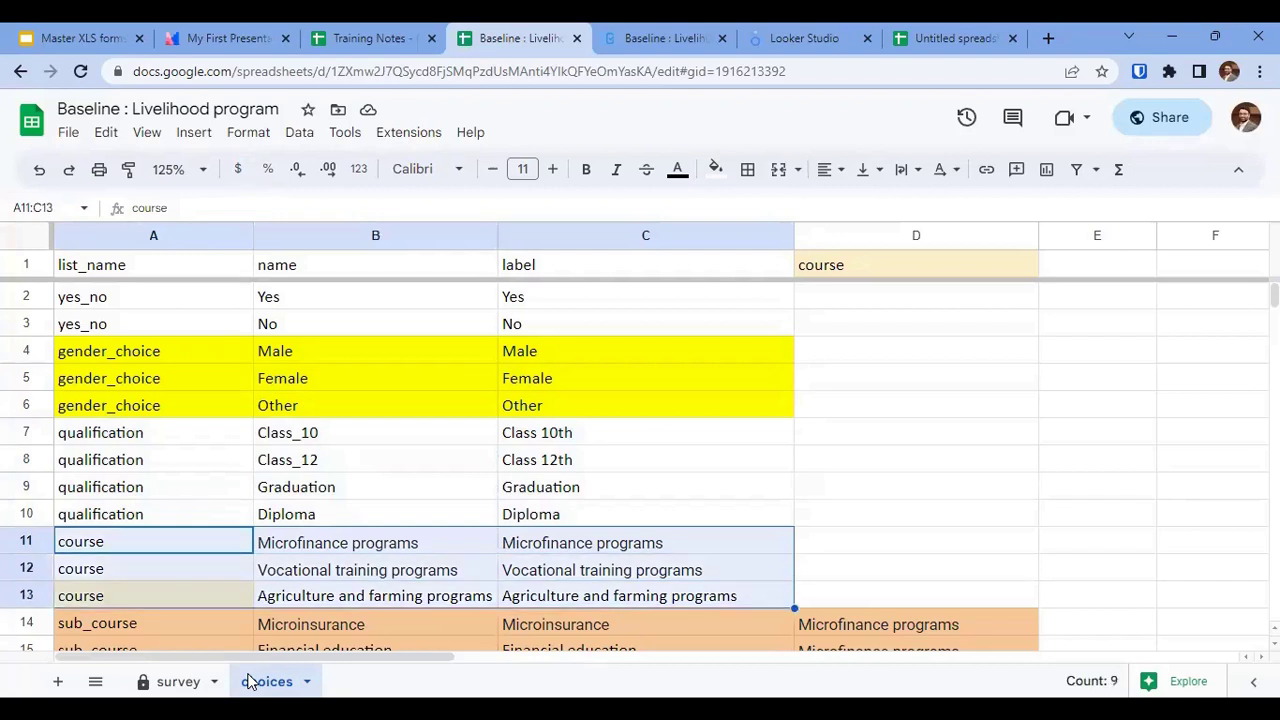
Review the sub_course list to its end, and select its first row including the course column (A14:D14).
key("Down")
key("Down")
key("Down")
key("Down")
key("Down")
key("Down")
key("Down")
key("Down")
key("Down")
key("Down")
key("Down")
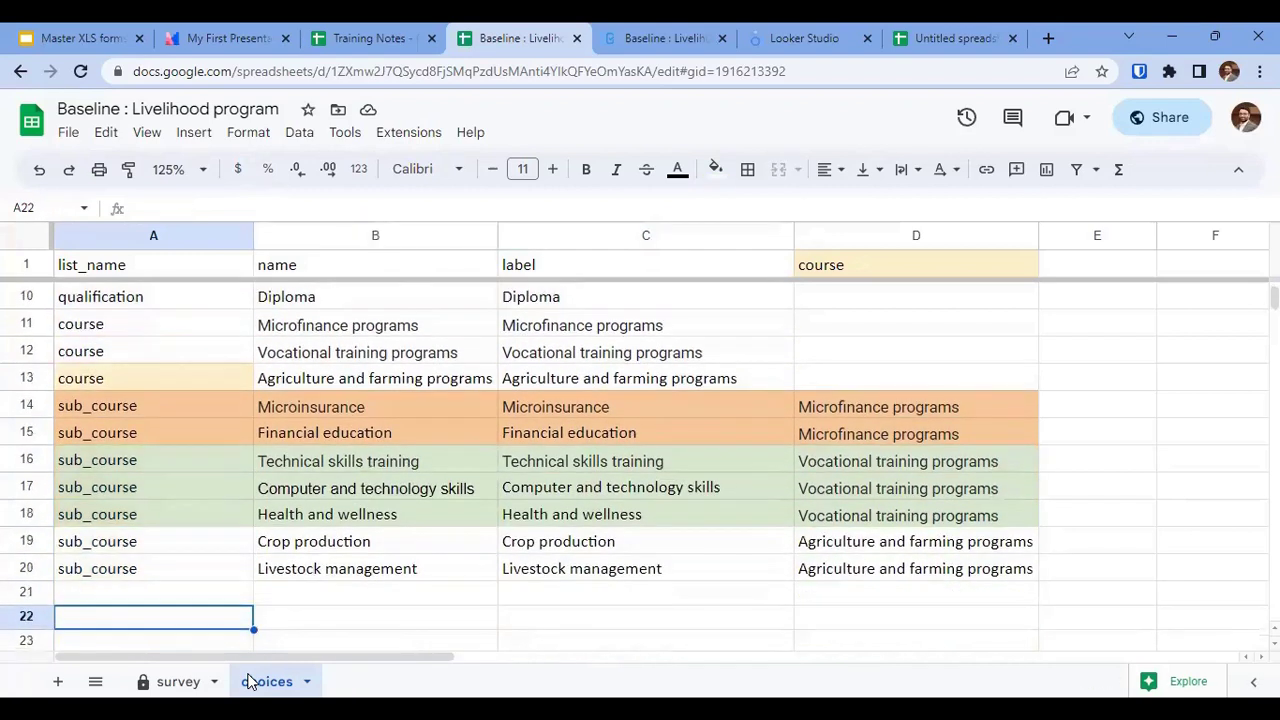
key("Up")
key("Up")
key("Up")
key("Up")
key("Up")
key("Up")
key("Up")
key("Up")
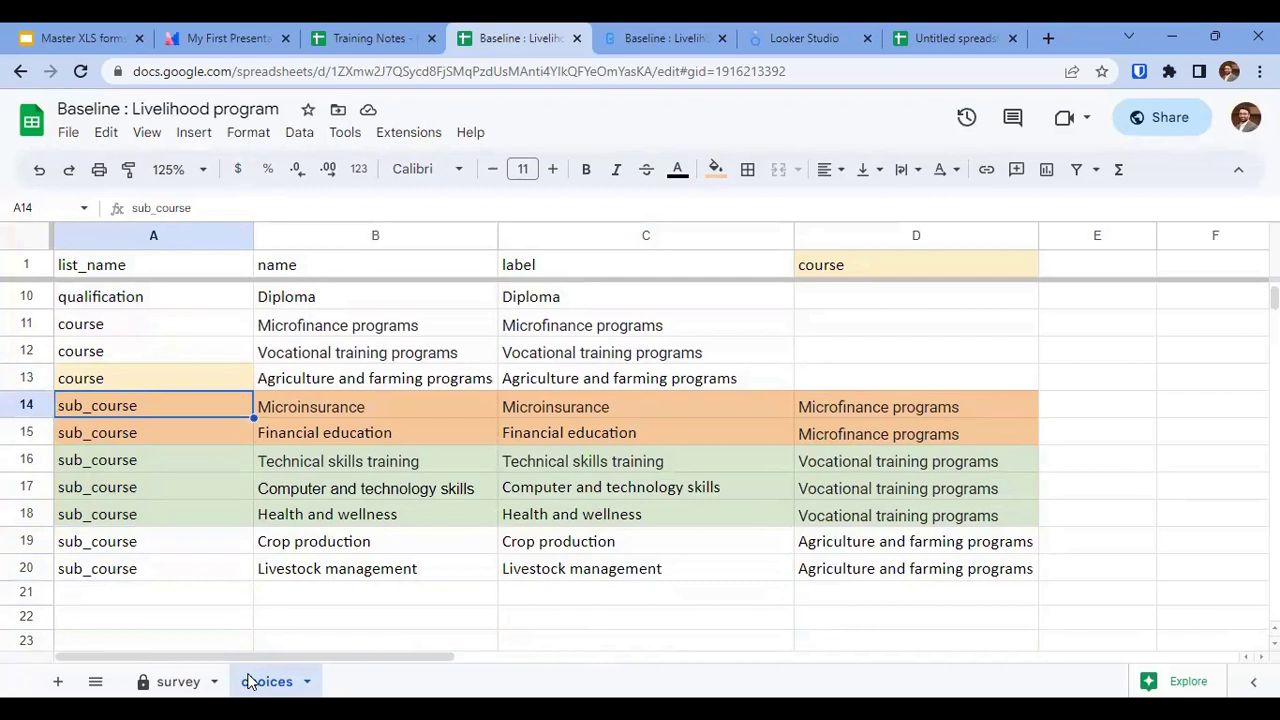
key("shift+Right")
key("shift+Right")
key("shift+Right")
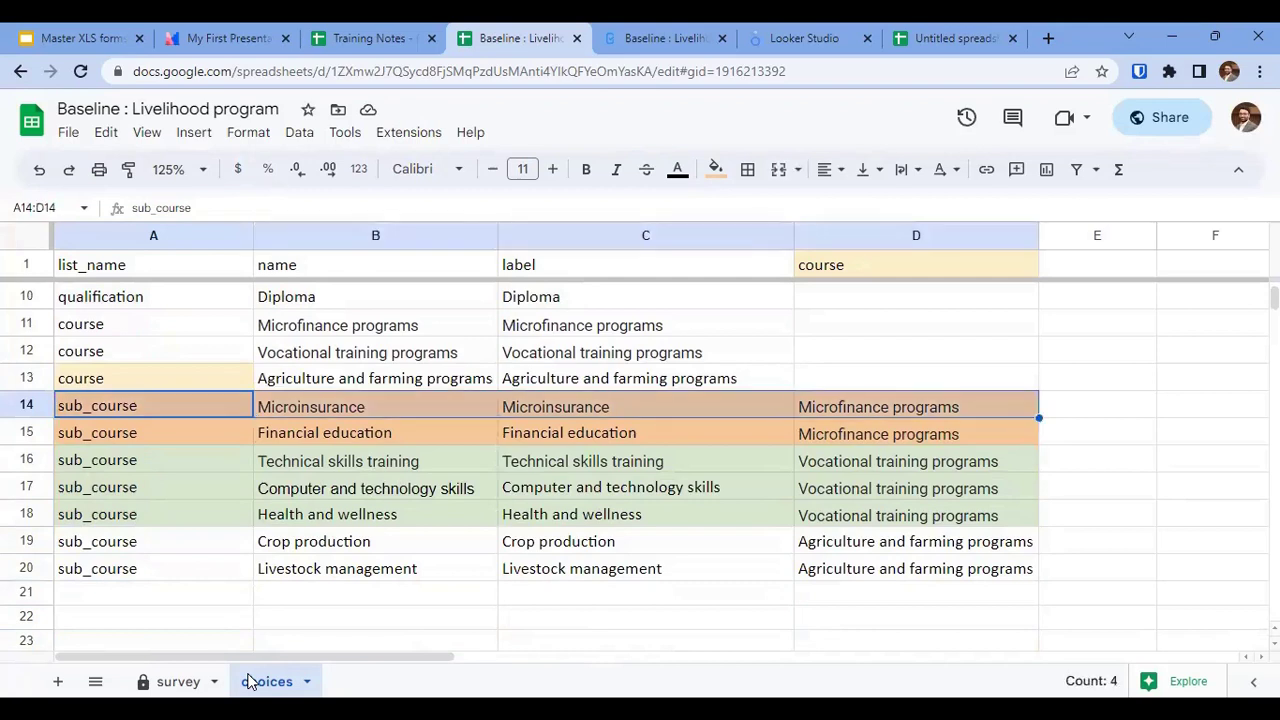
Return to the list_name header cell A1 at the start of the choices sheet.
key("Up")
key("Up")
key("Up")
key("Up")
key("Up")
key("Up")
key("Up")
key("Up")
key("Up")
key("Up")
key("Up")
key("Up")
key("Up")
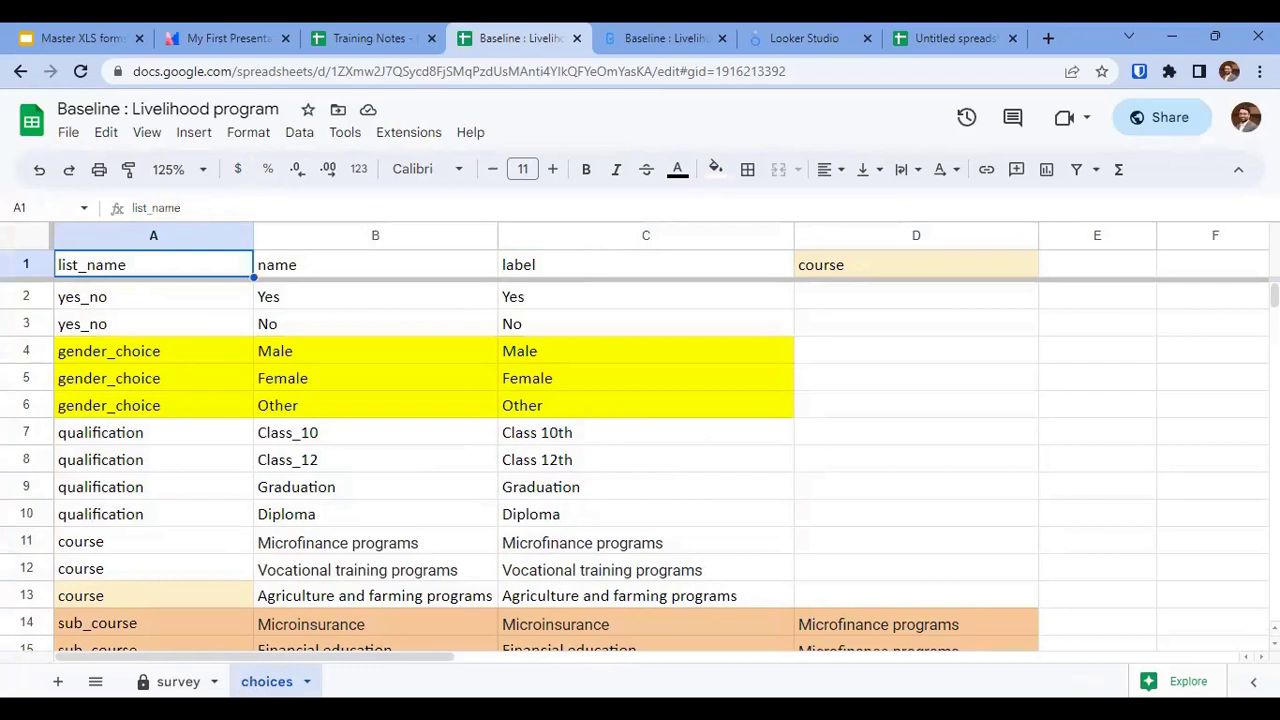
Replace the underscore in the Class_10 name (B7) of the choices sheet with a space, and restore the underscore.
left_click(178, 681)
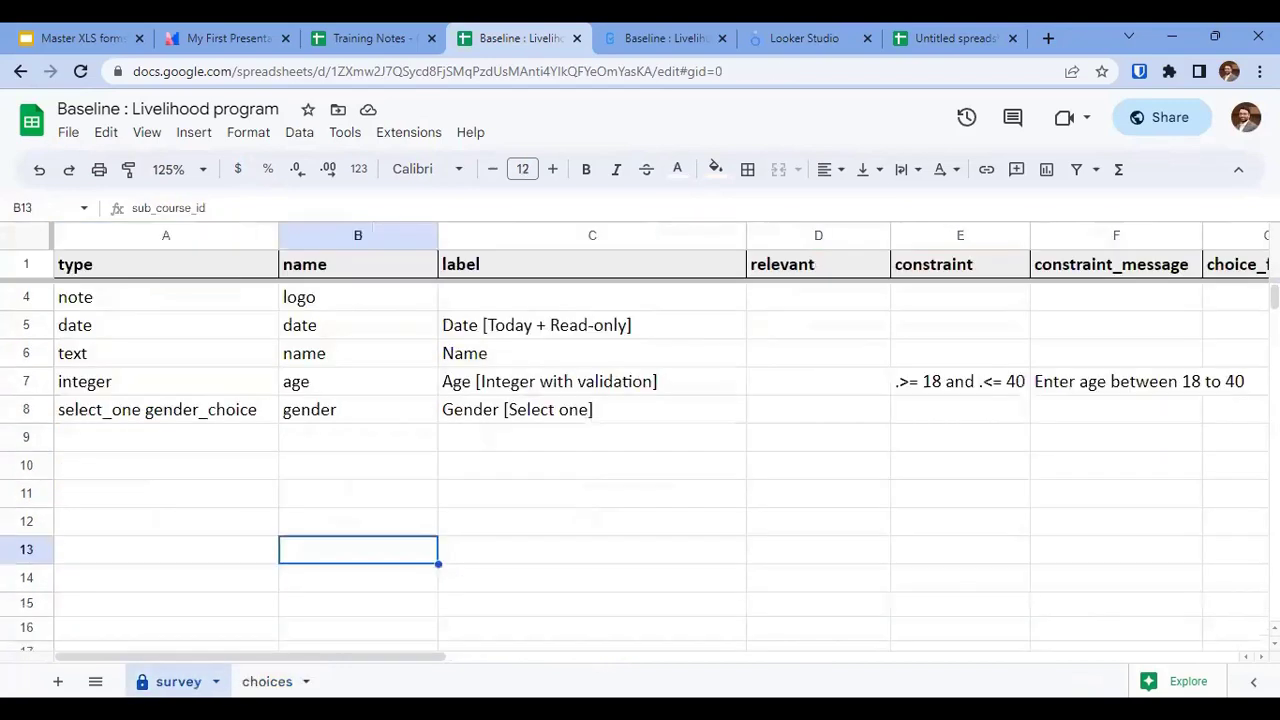
left_click(268, 682)
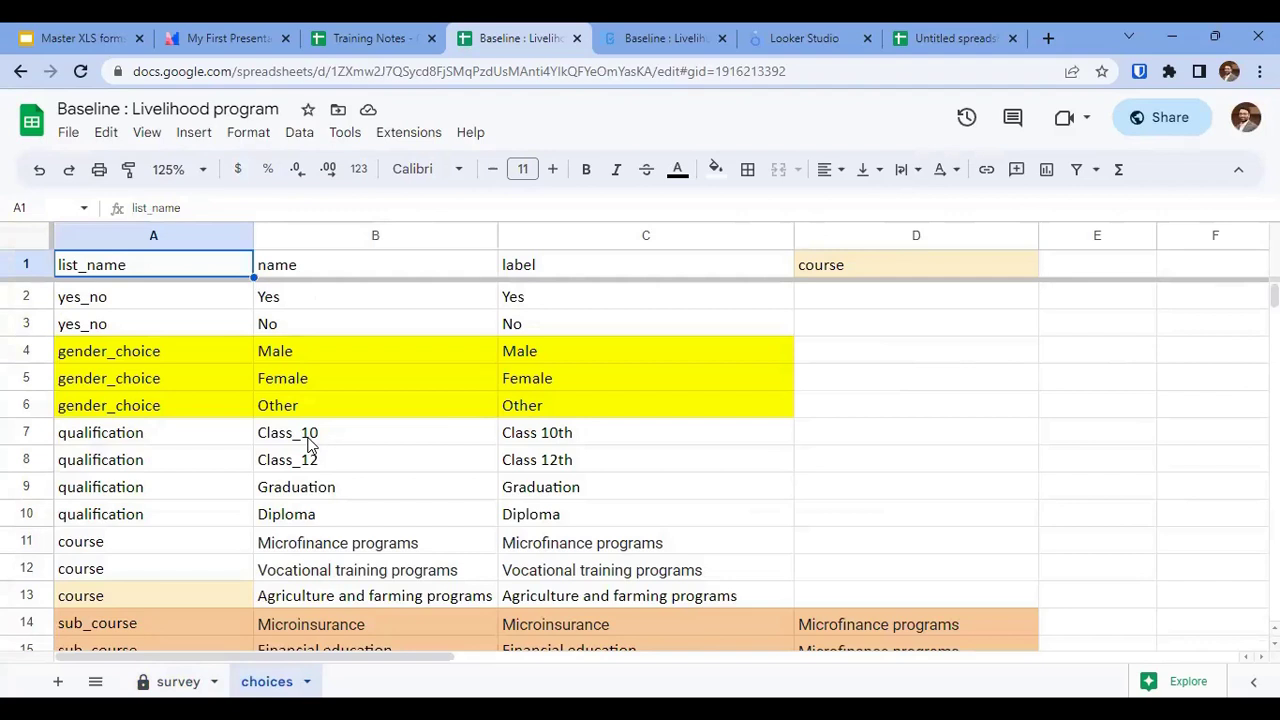
left_click(308, 440)
double_click(303, 432)
left_click(302, 432)
key("BackSpace")
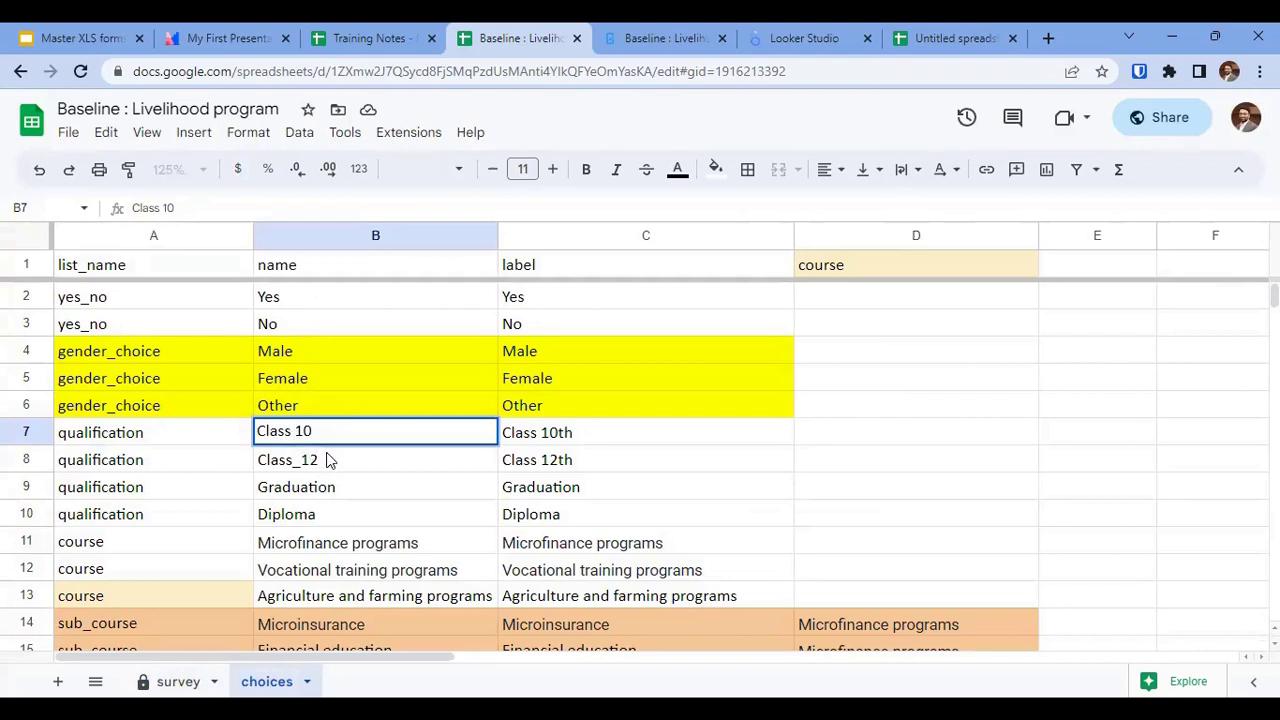
key("BackSpace")
type("_")
left_click(578, 434)
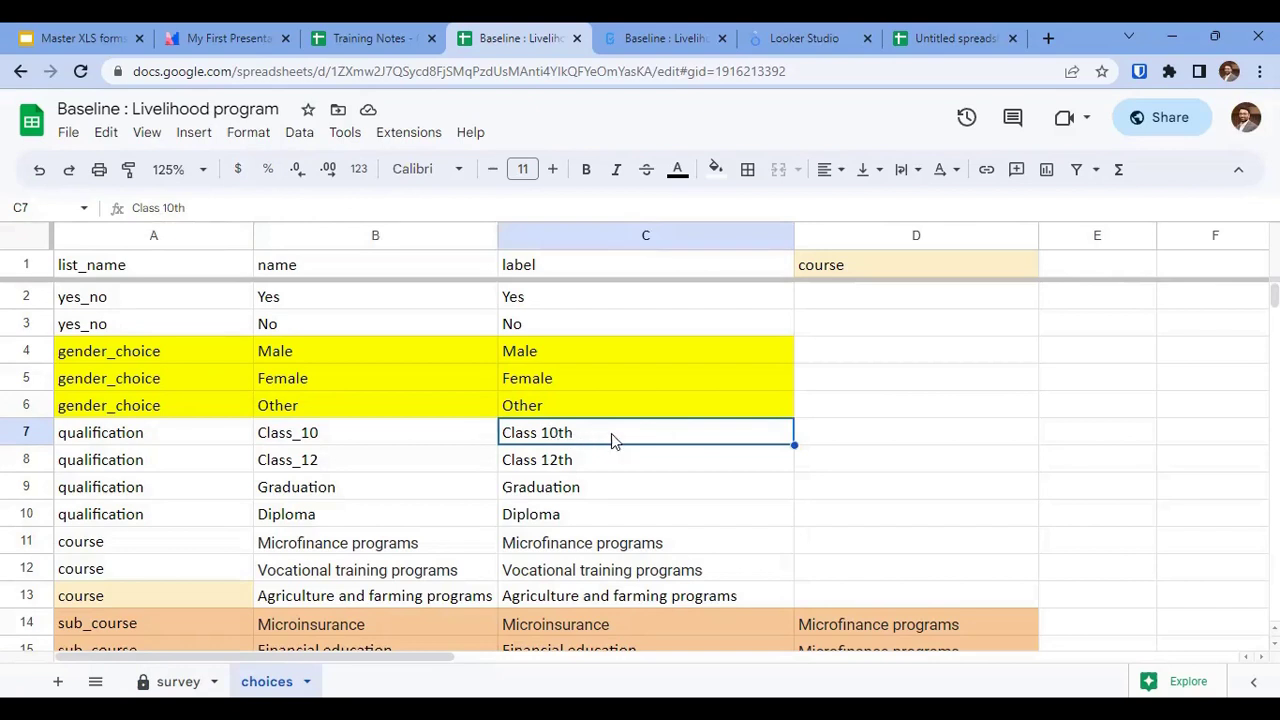
Try 10 as the name of the Class 10th choice in B7, and undo the change.
left_click(348, 437)
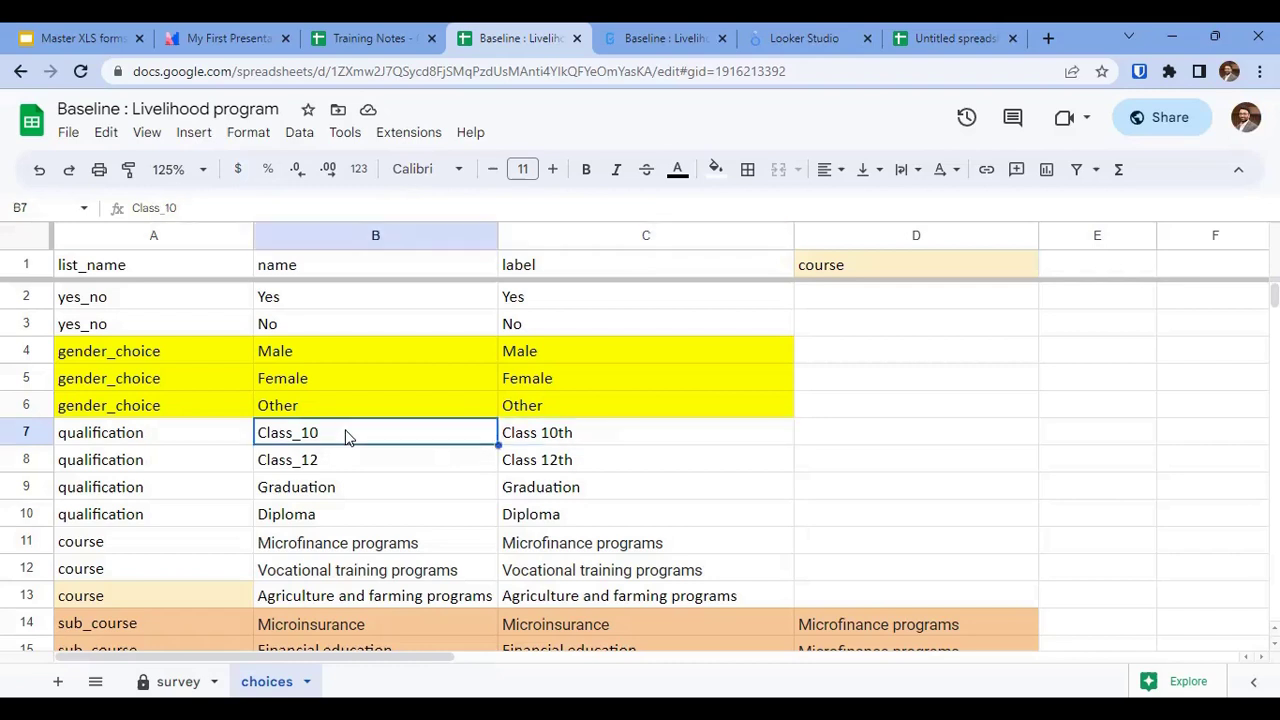
type("10")
key("Return")
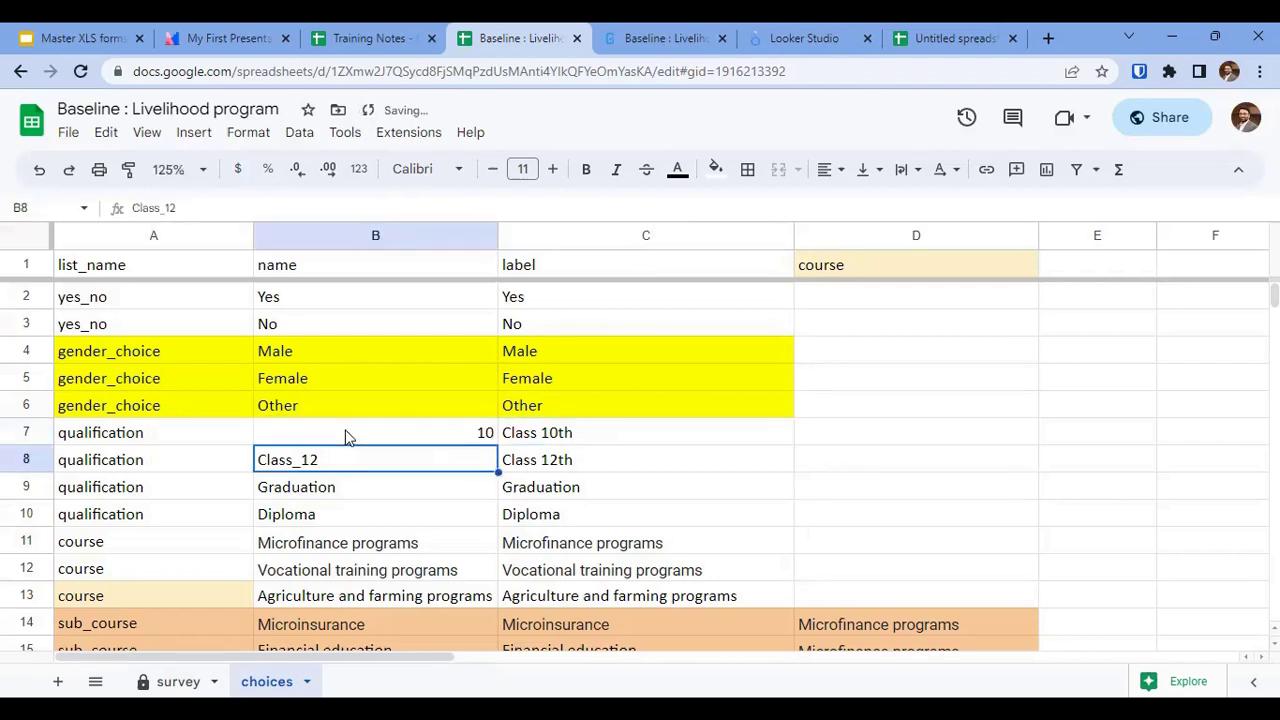
left_click(348, 437)
key("ctrl+z")
Select the three course names (B11:B13) and the Class_12 name (B8), and look over the choice lists.
left_click_drag(345, 543, 366, 597)
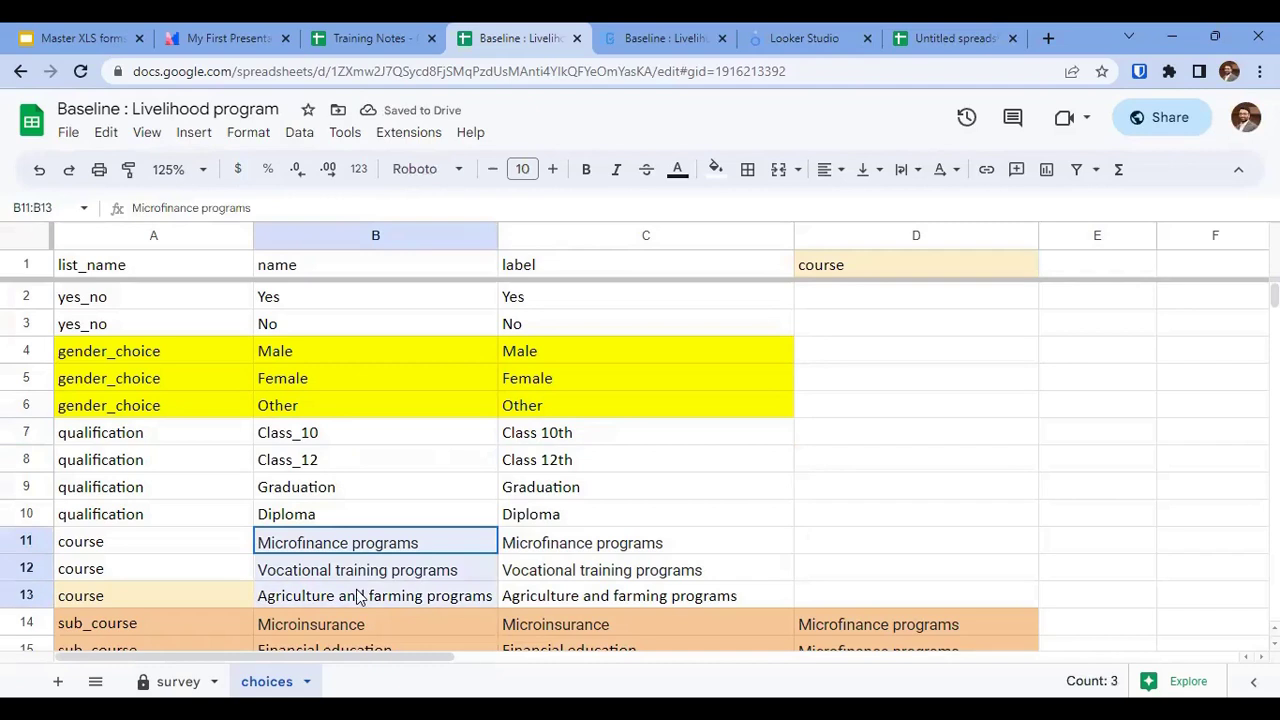
scroll(398, 583, "down", 1)
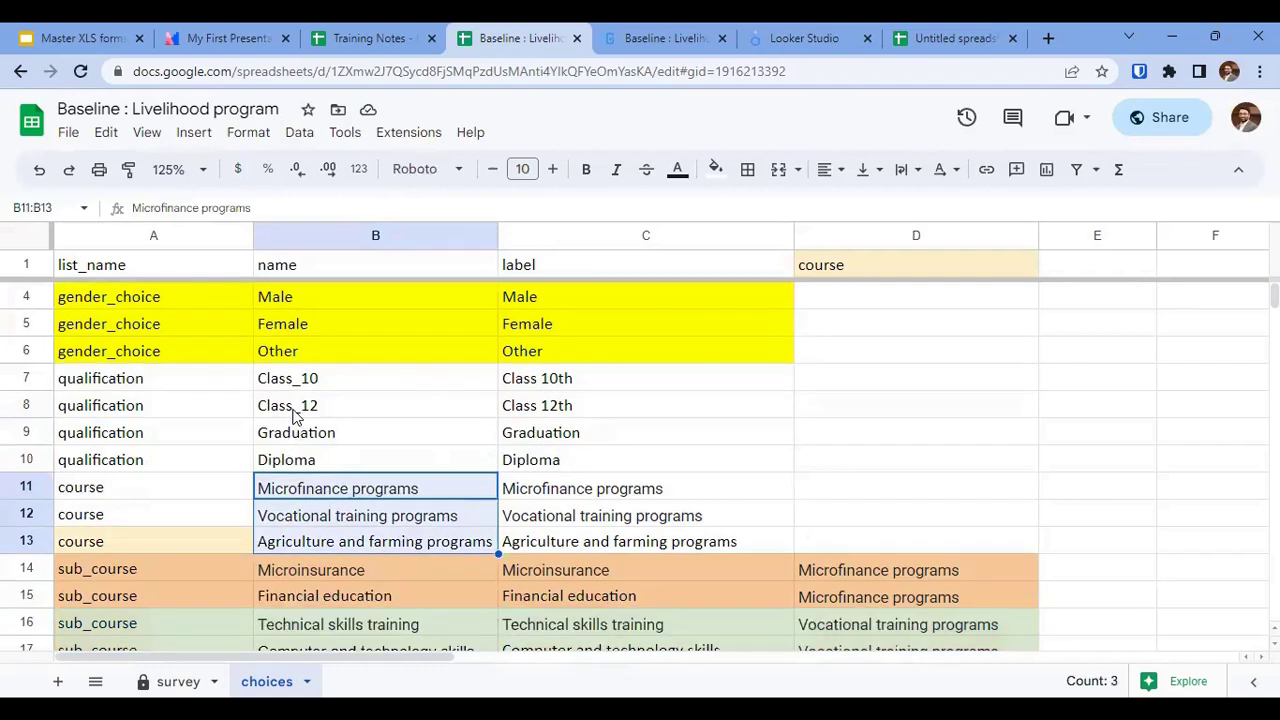
left_click(295, 417)
scroll(295, 417, "down", 5)
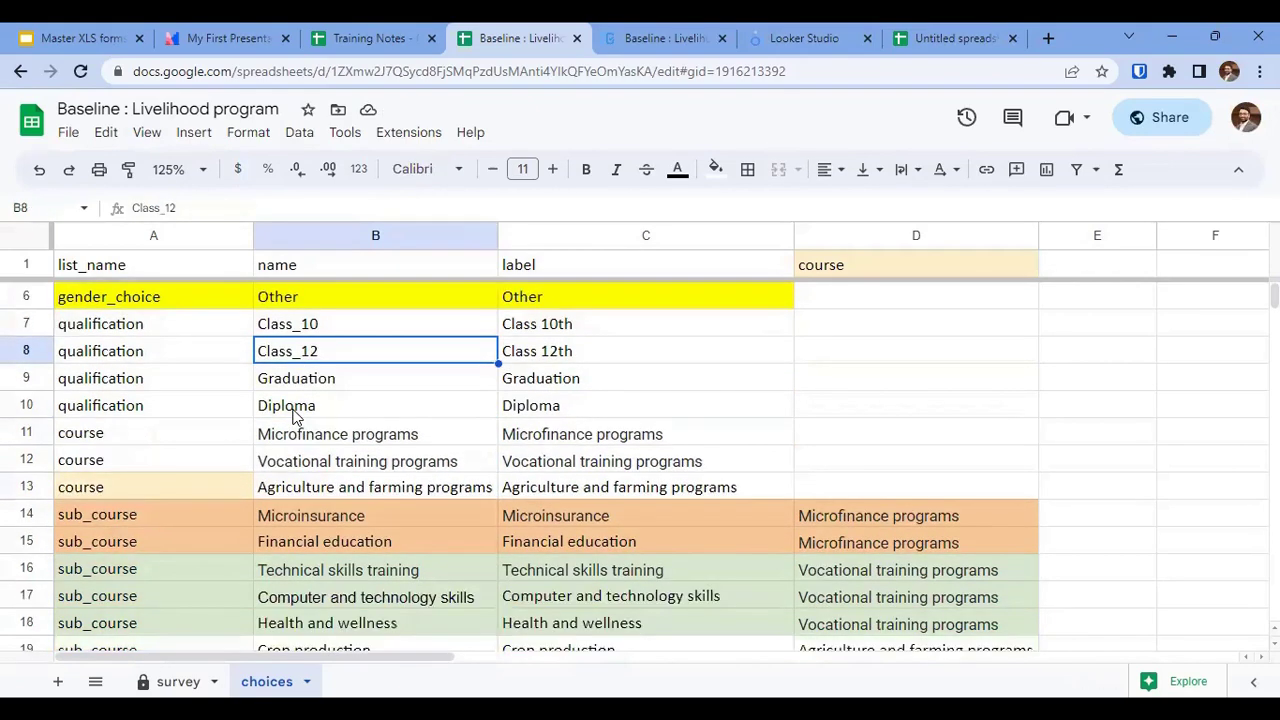
scroll(295, 417, "up", 2)
scroll(295, 417, "up", 4)
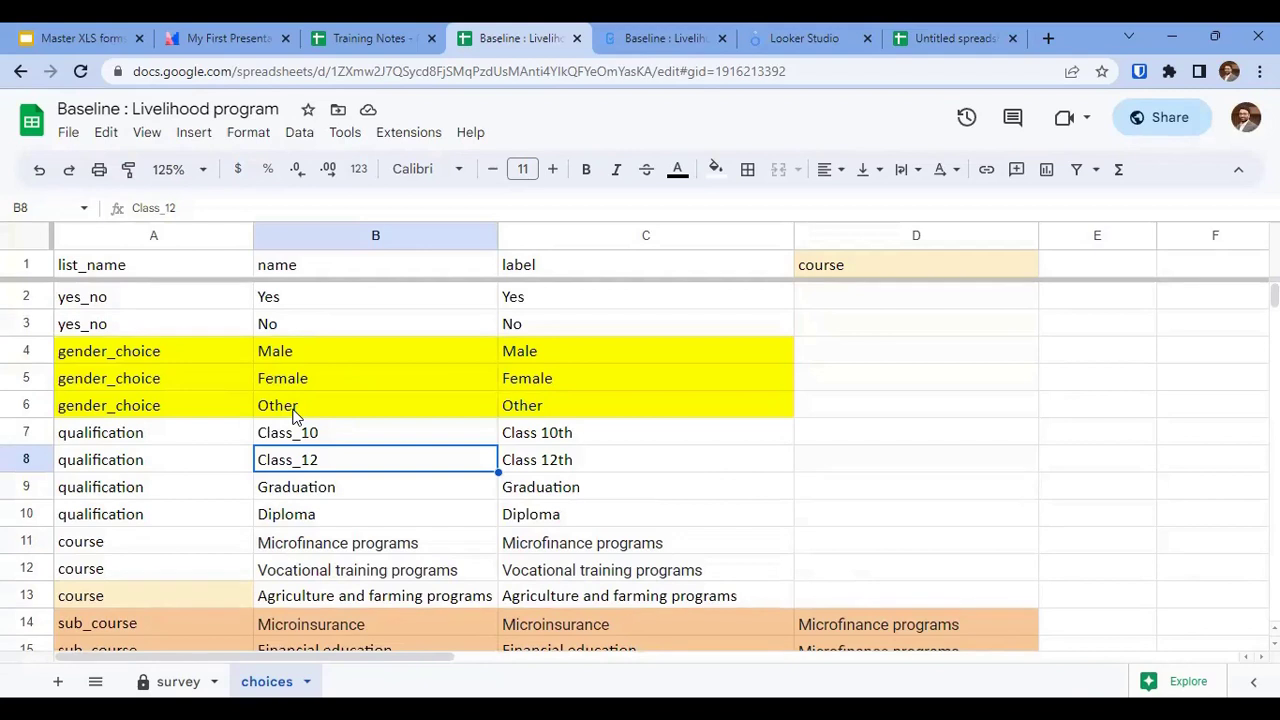
Highlight gender_choice in the gender question's type cell (A8) of the survey sheet, and select its name cell B8.
left_click(178, 682)
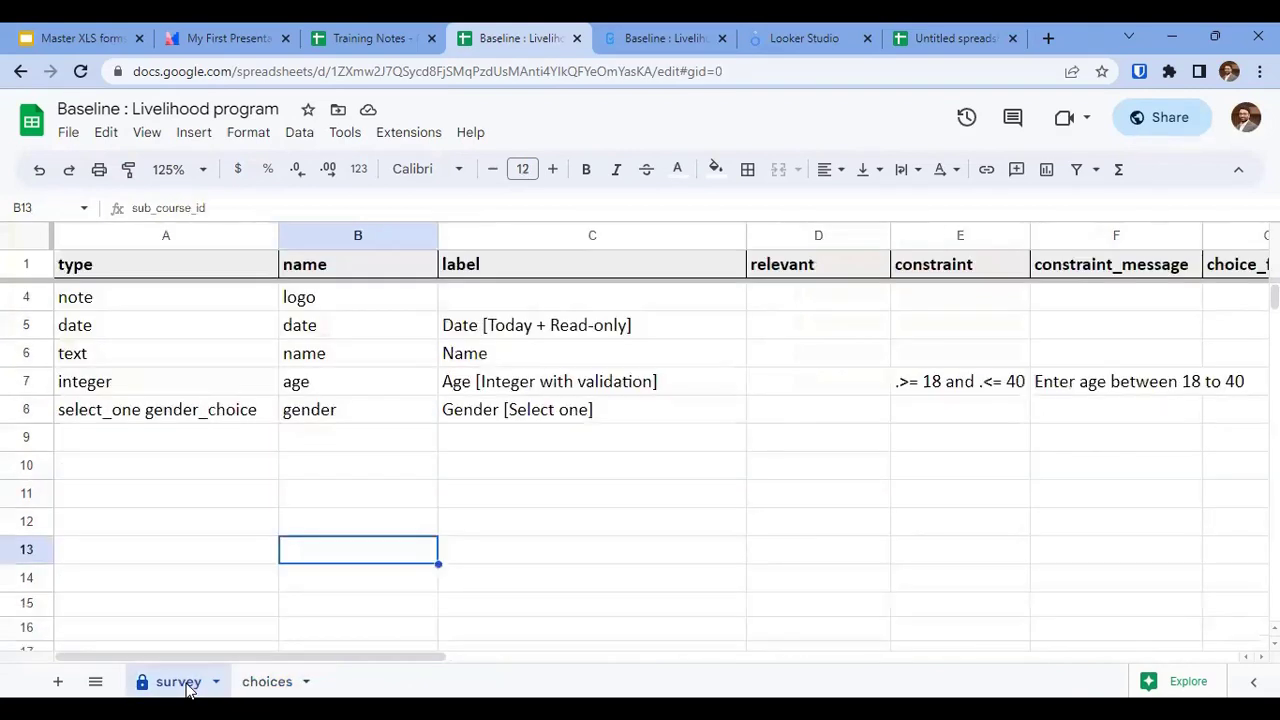
left_click(90, 420)
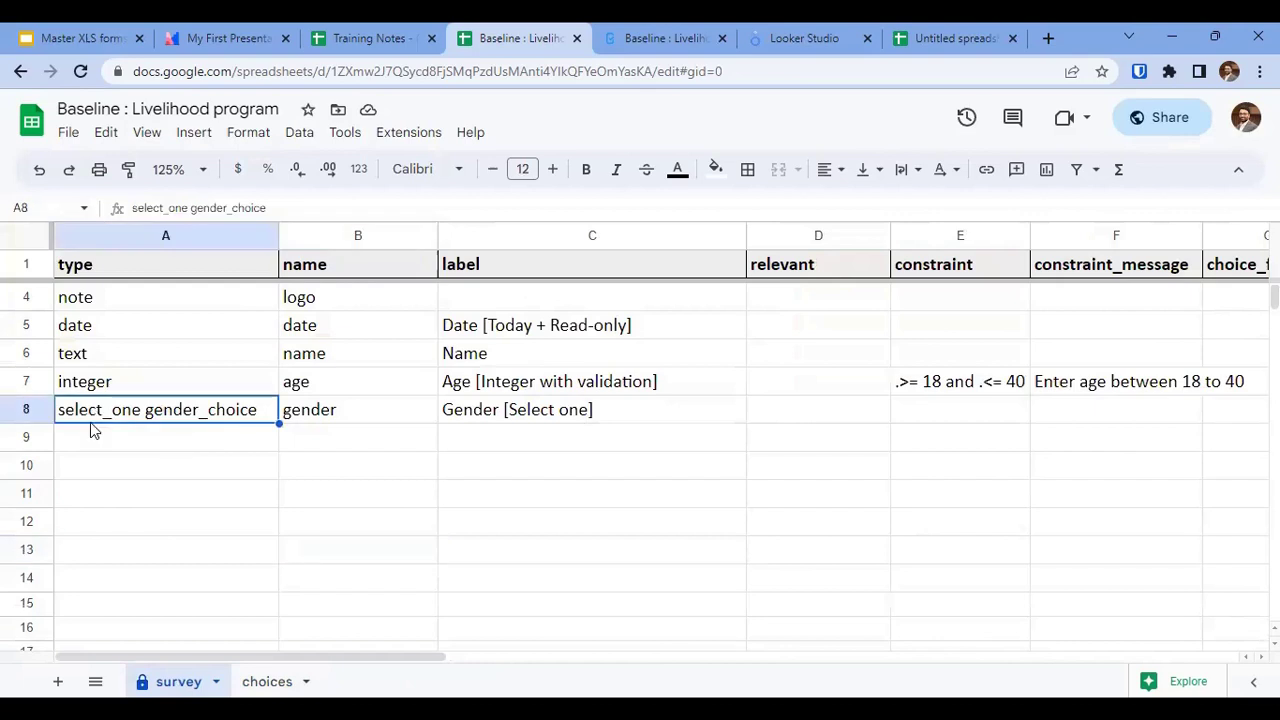
double_click(157, 420)
left_click_drag(148, 418, 305, 418)
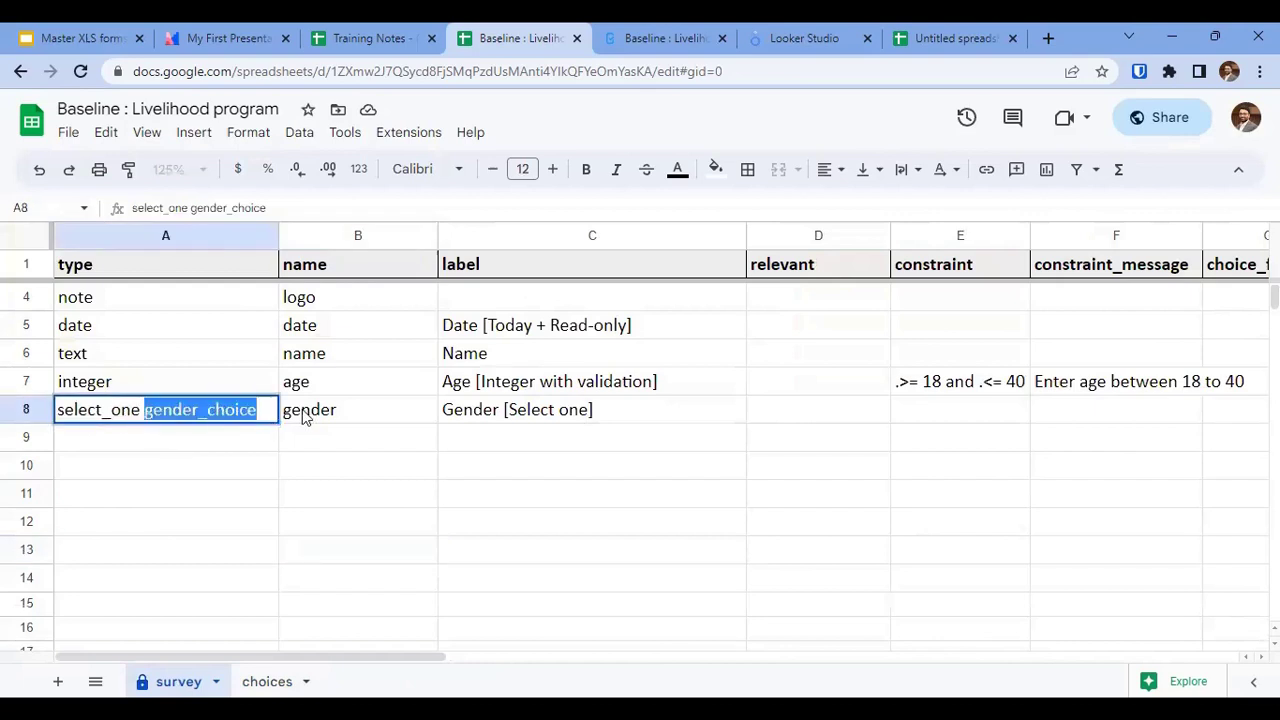
left_click(330, 425)
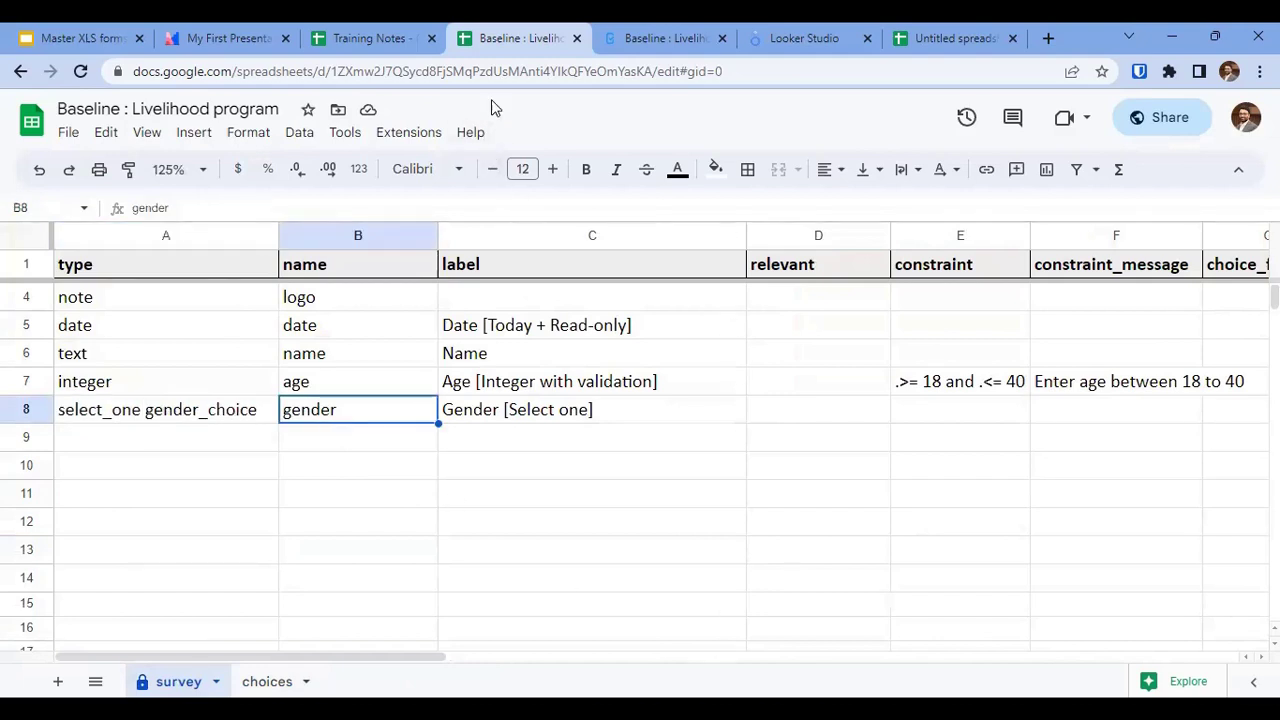
Enter the header gender in D1 of the untitled spreadsheet, and select the range below the headers (A2:D10).
key("ctrl+7")
type("gender")
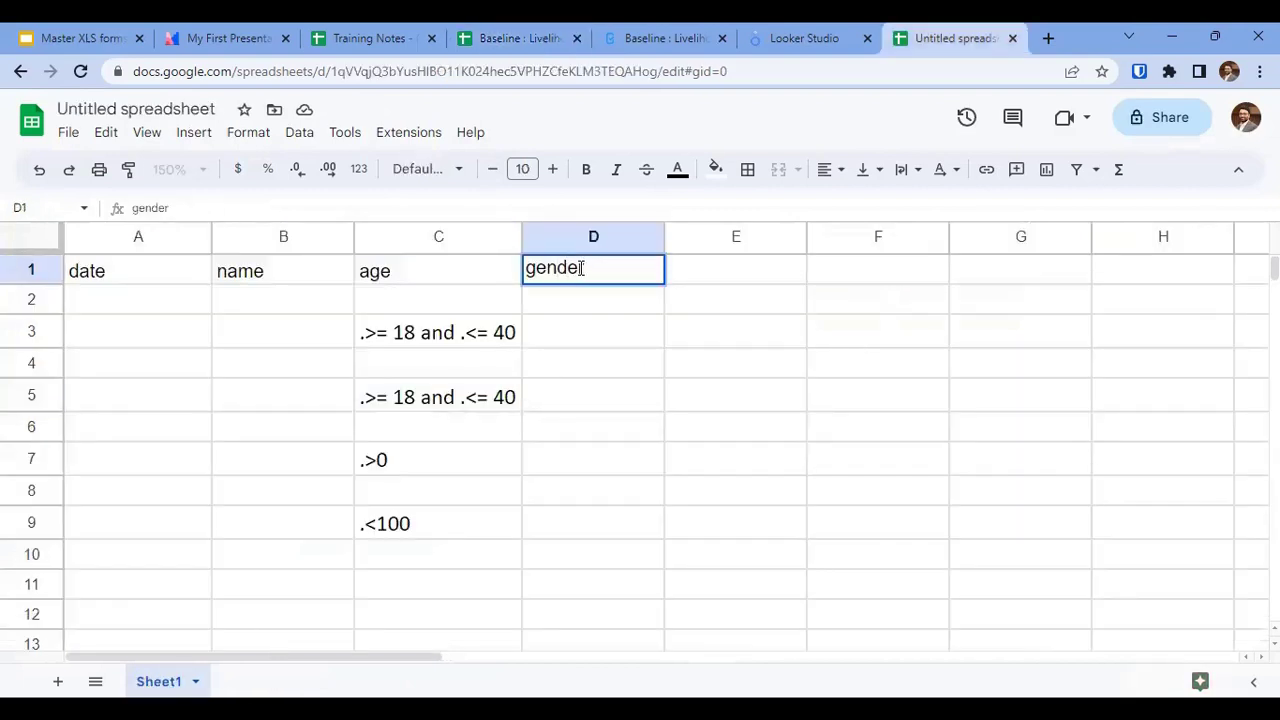
key("Return")
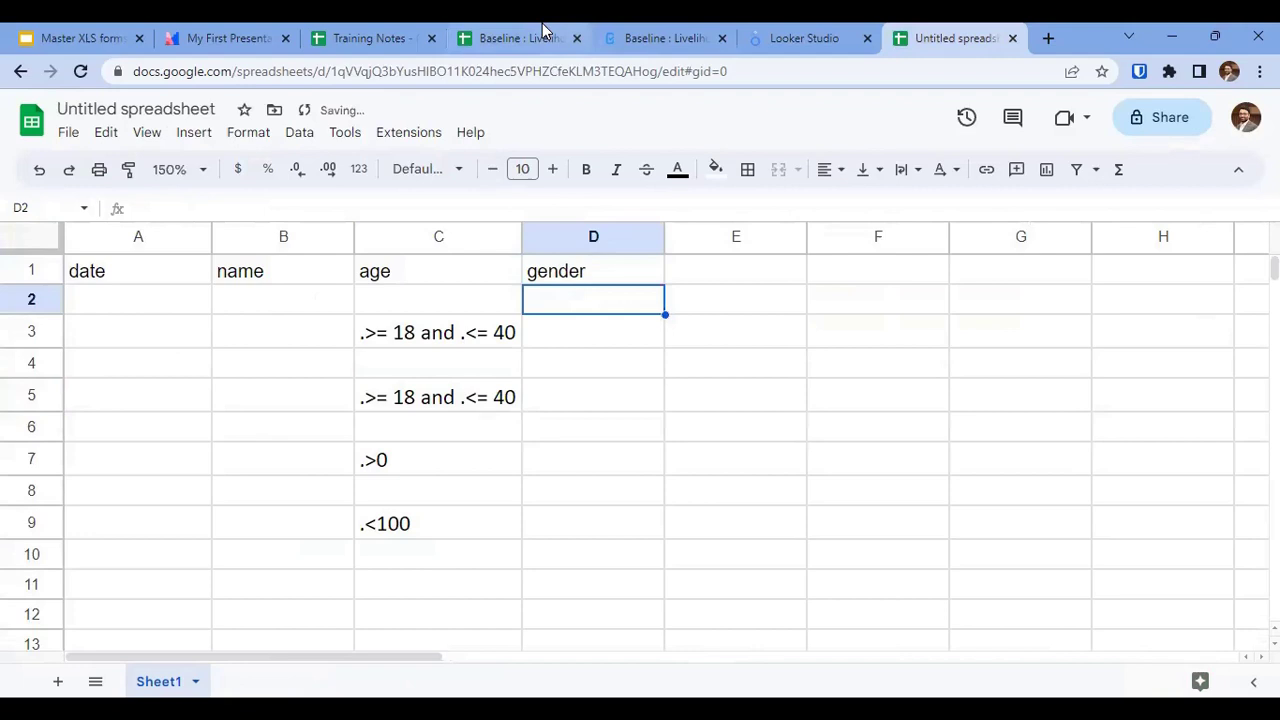
mouse_move(139, 305)
left_mouse_down()
mouse_move(231, 543)
mouse_move(641, 554)
left_mouse_up()
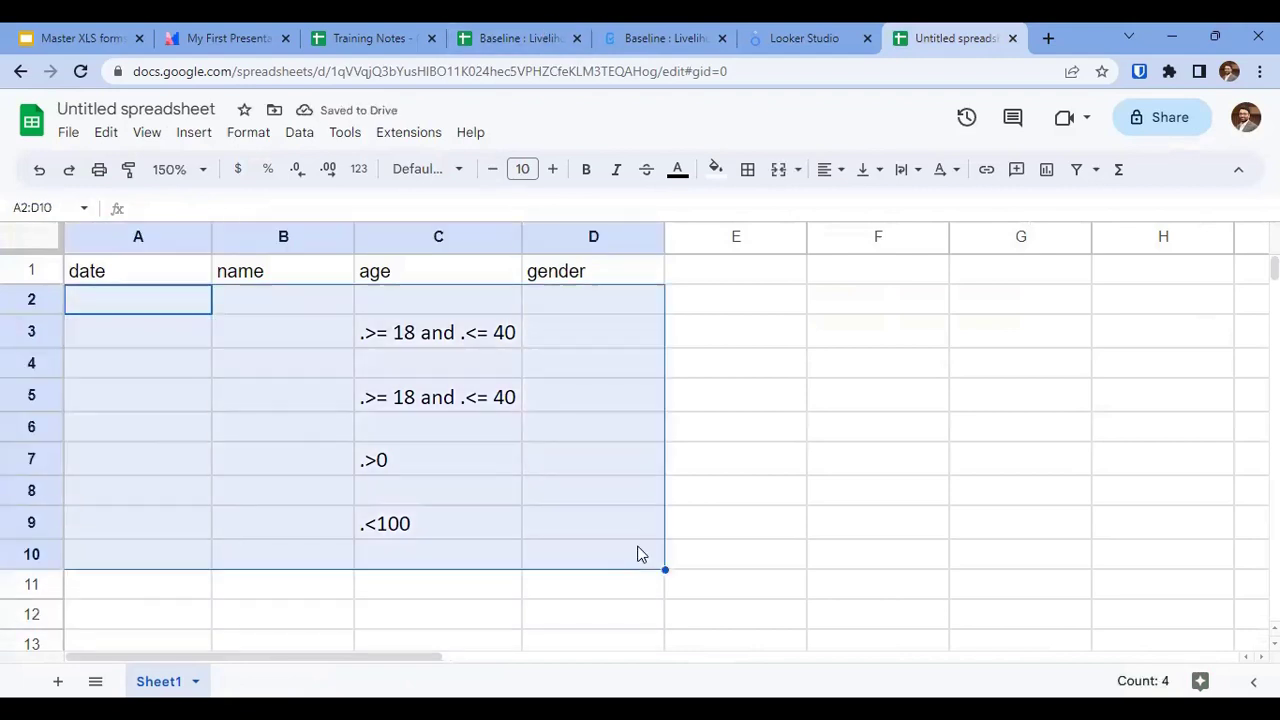
Go through the gender row of the Baseline survey sheet from label to appearance, and return to its type cell A8.
key("ctrl+4")
left_click(590, 416)
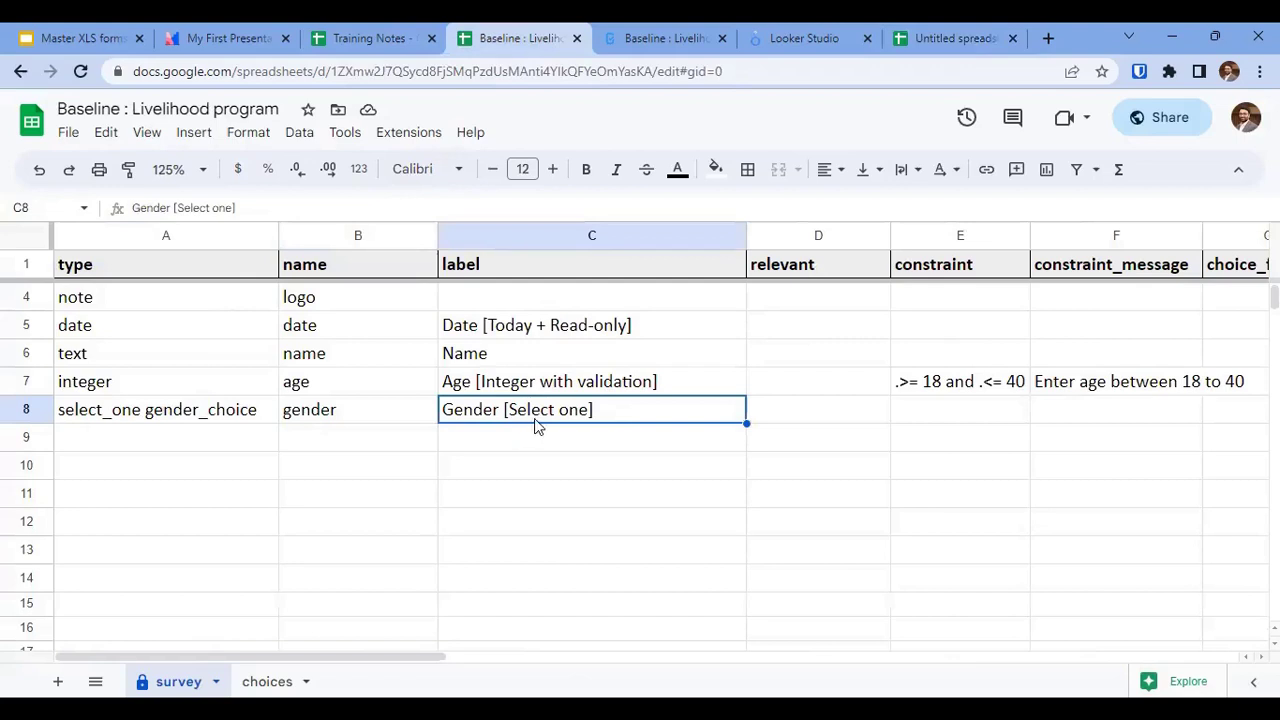
key("Right")
key("Right")
key("Right")
key("Right")
key("Right")
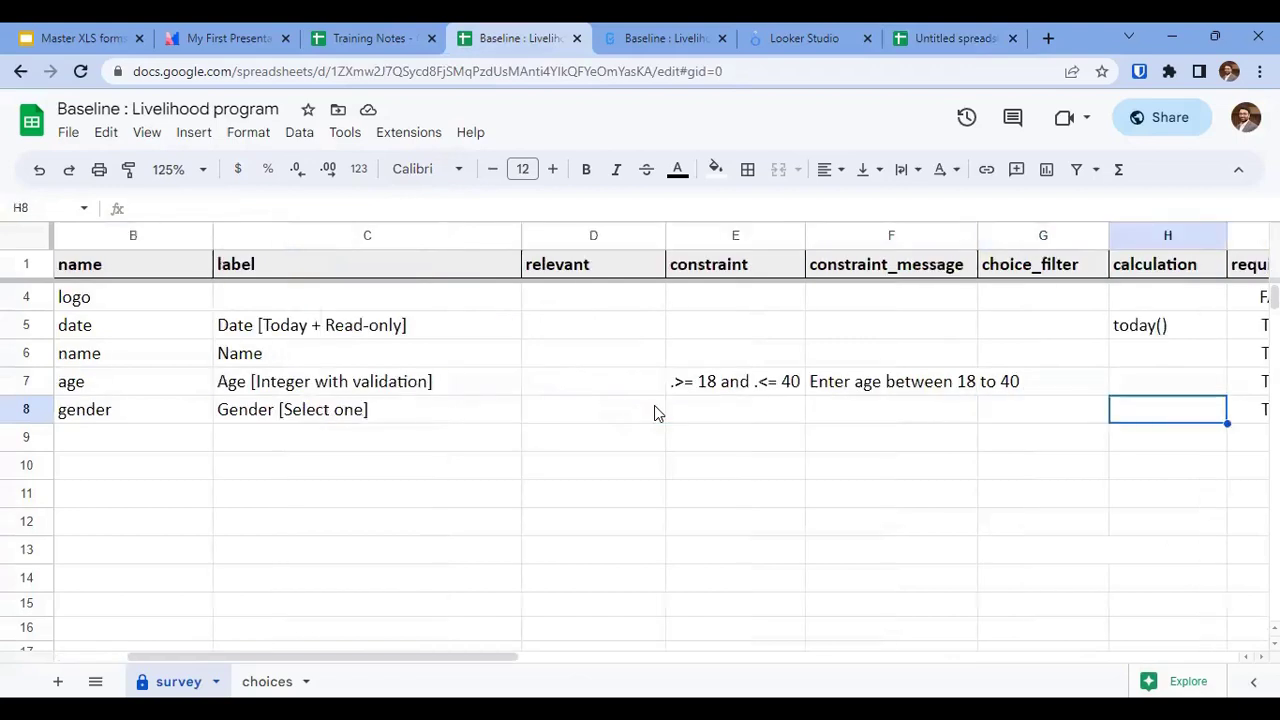
key("Right")
key("Right")
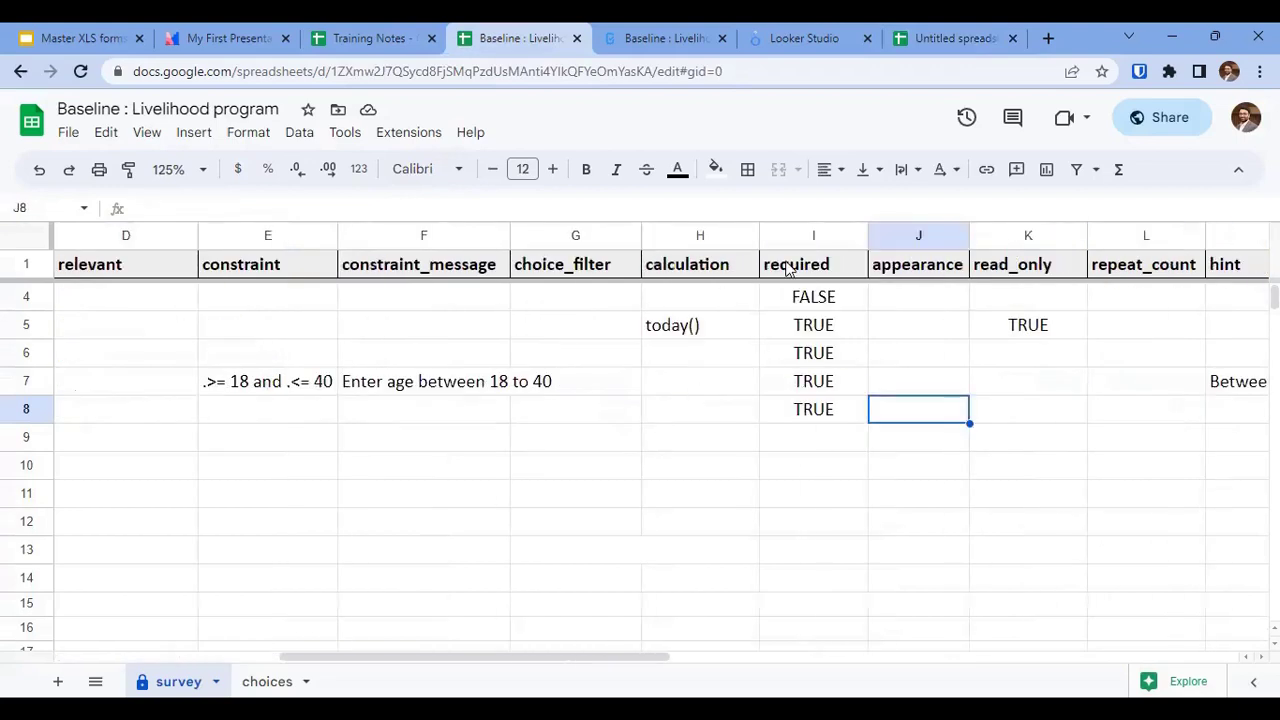
key("Left")
key("Home")
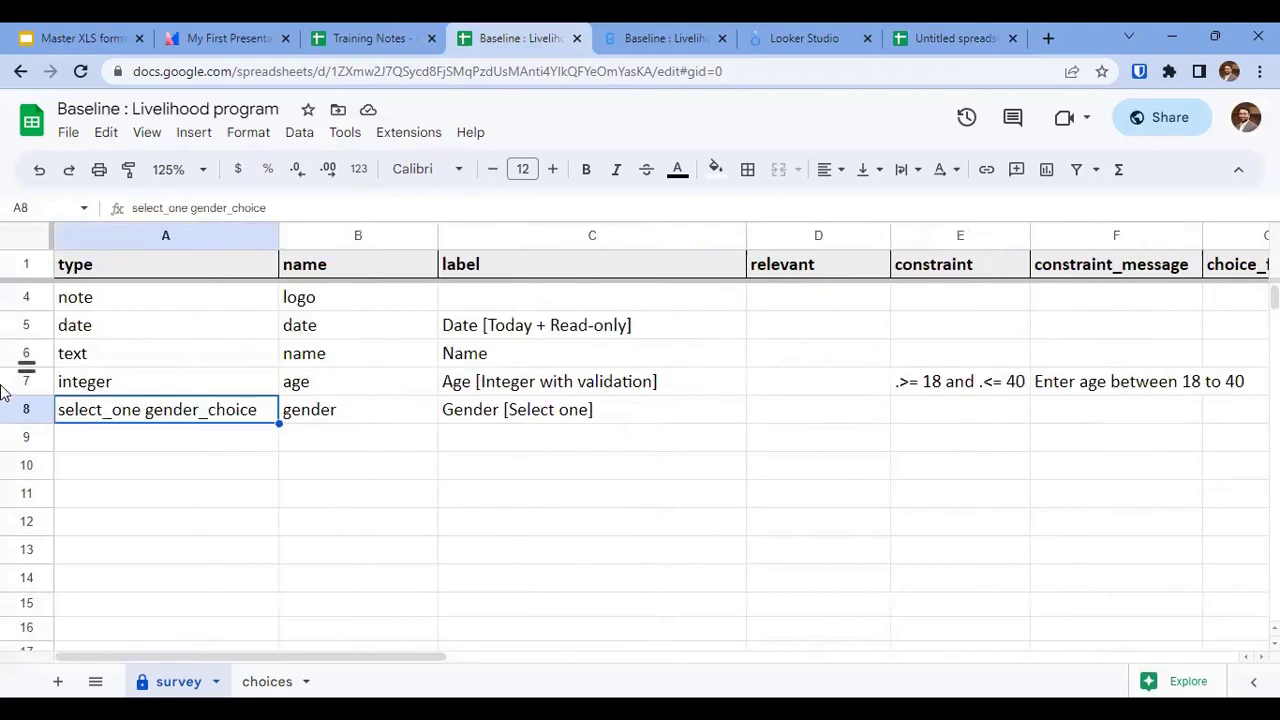
Set the text colour of row 9 in the survey sheet to black.
left_click(27, 437)
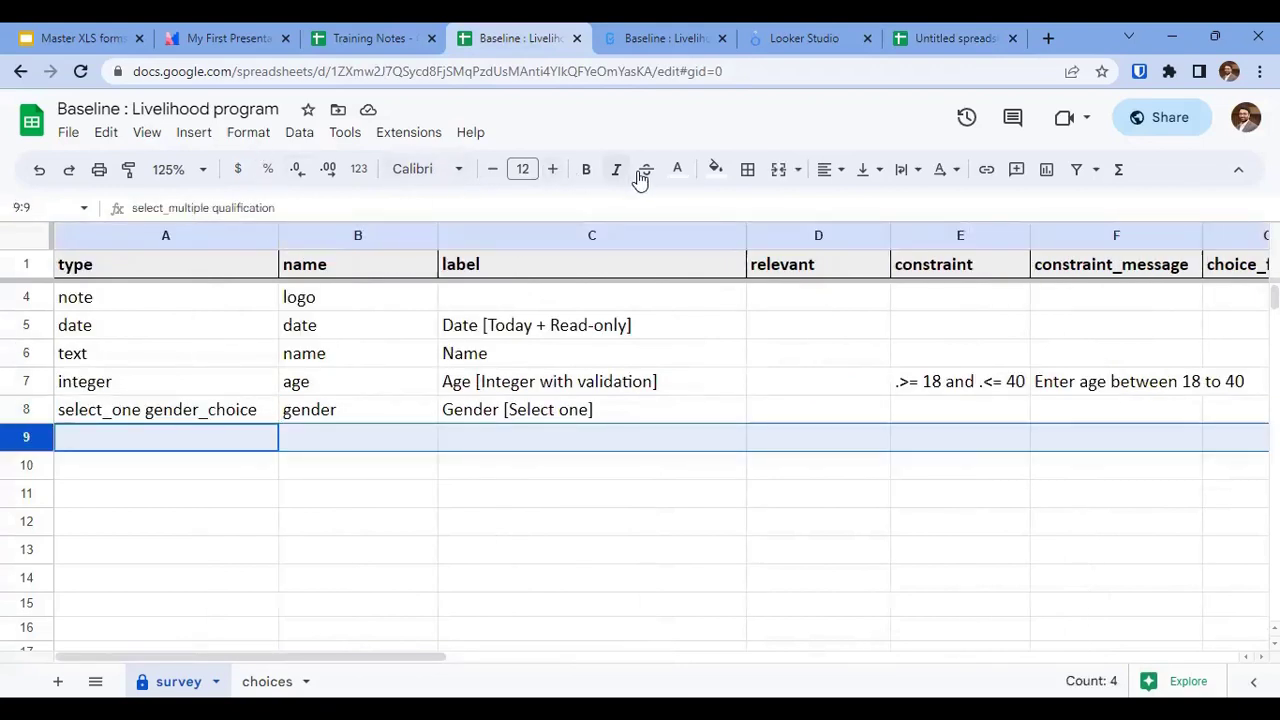
left_click(677, 170)
Switch to the survey web form and try the gender options Male, Female and Other, leaving Other selected.
key("ctrl+Tab")
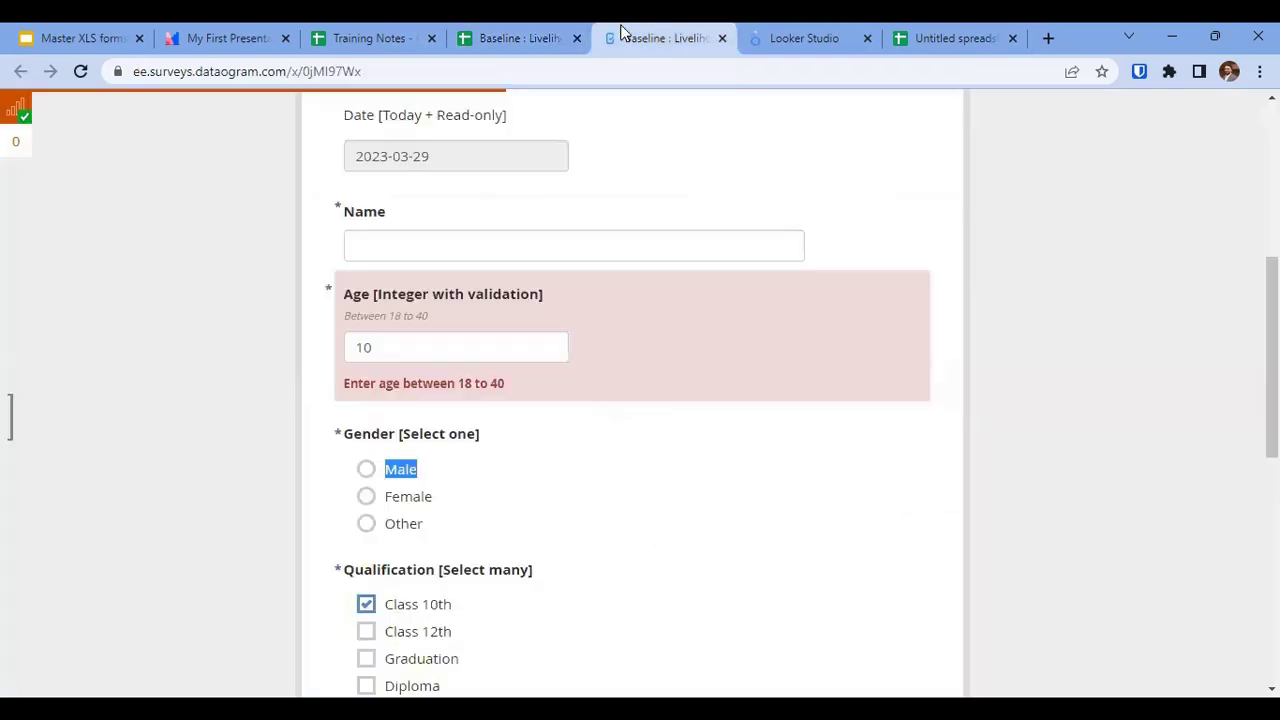
scroll(467, 377, "down", 3)
scroll(467, 385, "down", 1)
scroll(388, 319, "up", 3)
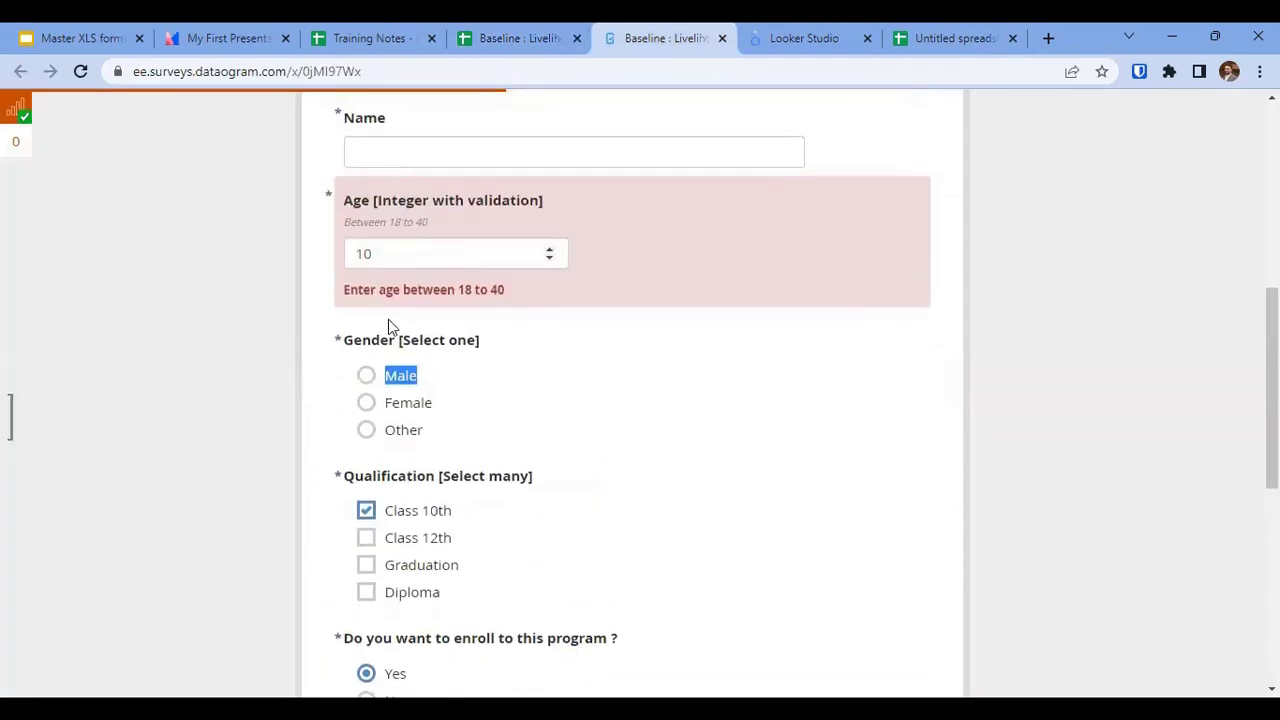
left_click(378, 372)
left_click(382, 412)
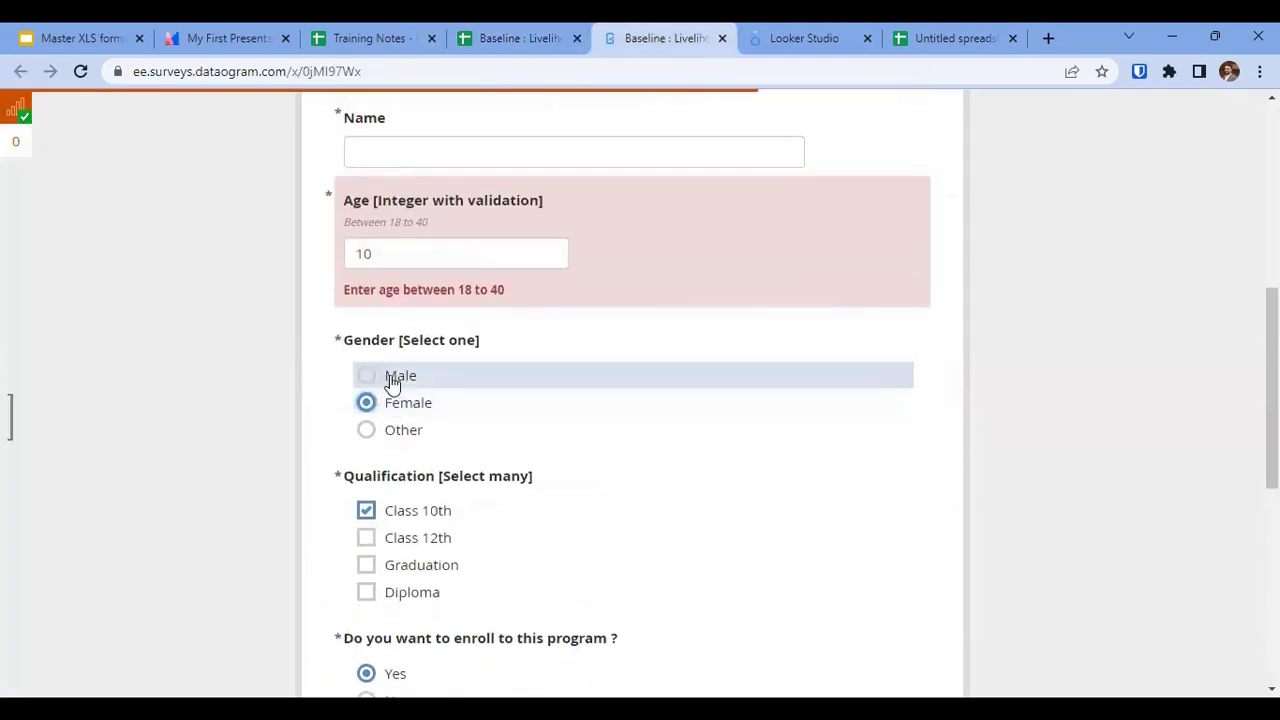
left_click(394, 432)
left_click(400, 388)
left_click(400, 430)
Toggle the options of the Qualification question in the web form, leaving only Diploma checked.
scroll(405, 460, "down", 2)
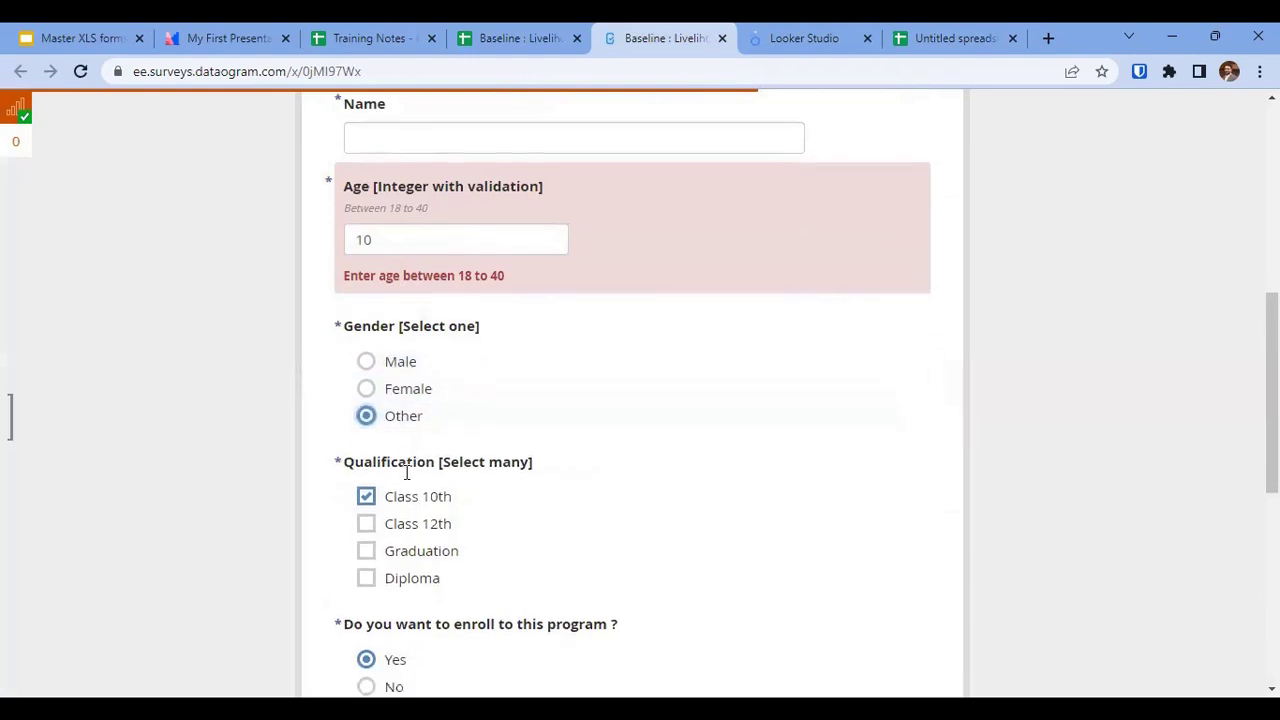
left_click(369, 358)
left_click(366, 379)
left_click(366, 323)
left_click(366, 404)
left_click(366, 377)
left_click(367, 350)
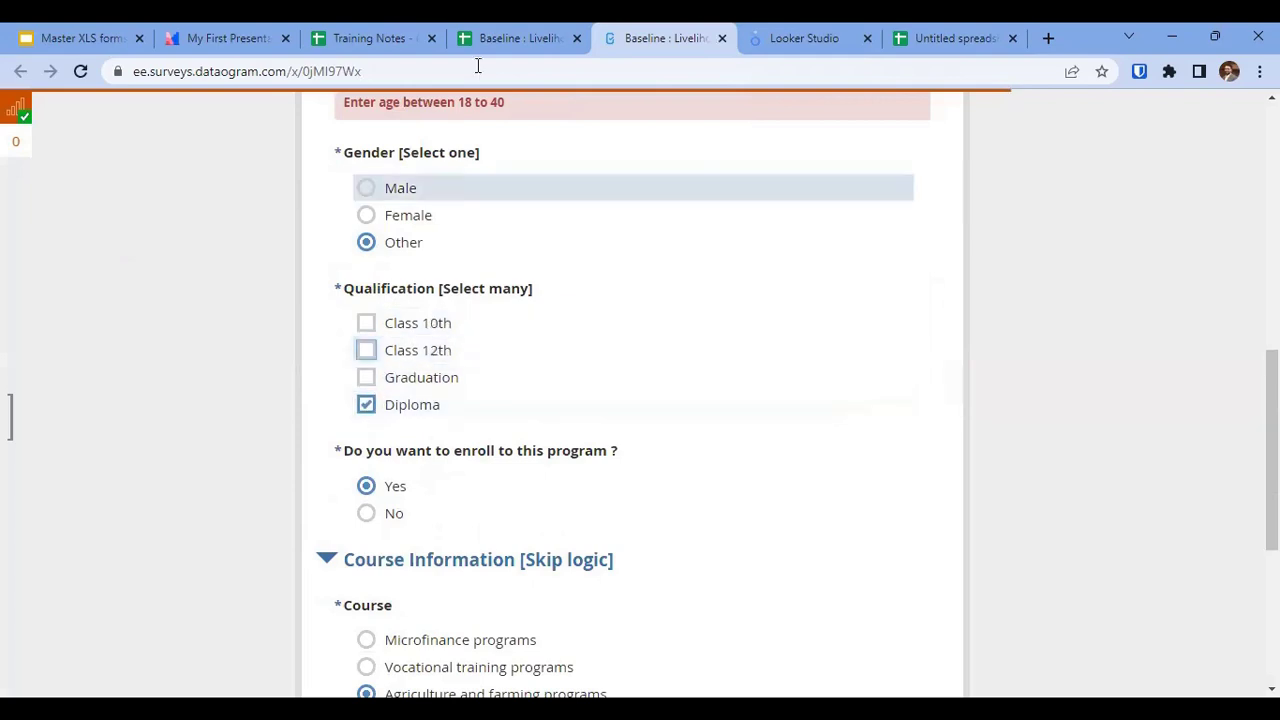
Return to the Baseline spreadsheet and highlight select_multiple and qualification one after the other in the type cell A9.
left_click(491, 37)
left_click(135, 466)
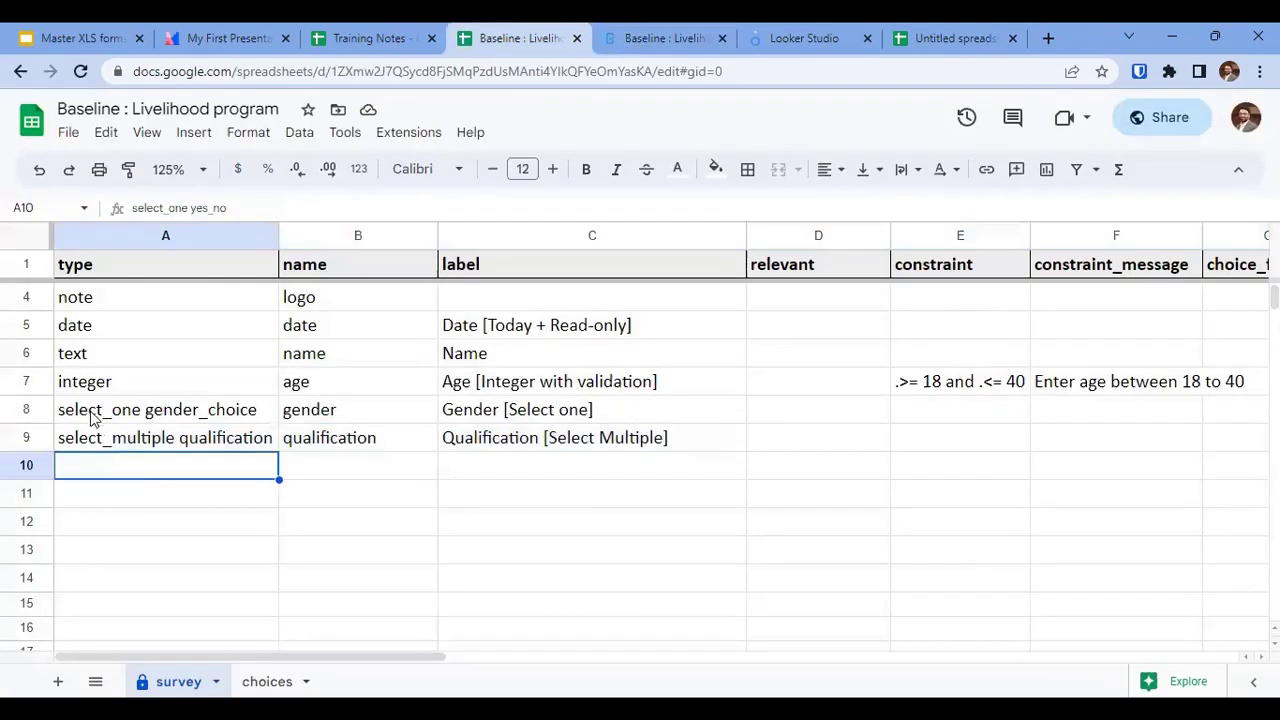
double_click(175, 440)
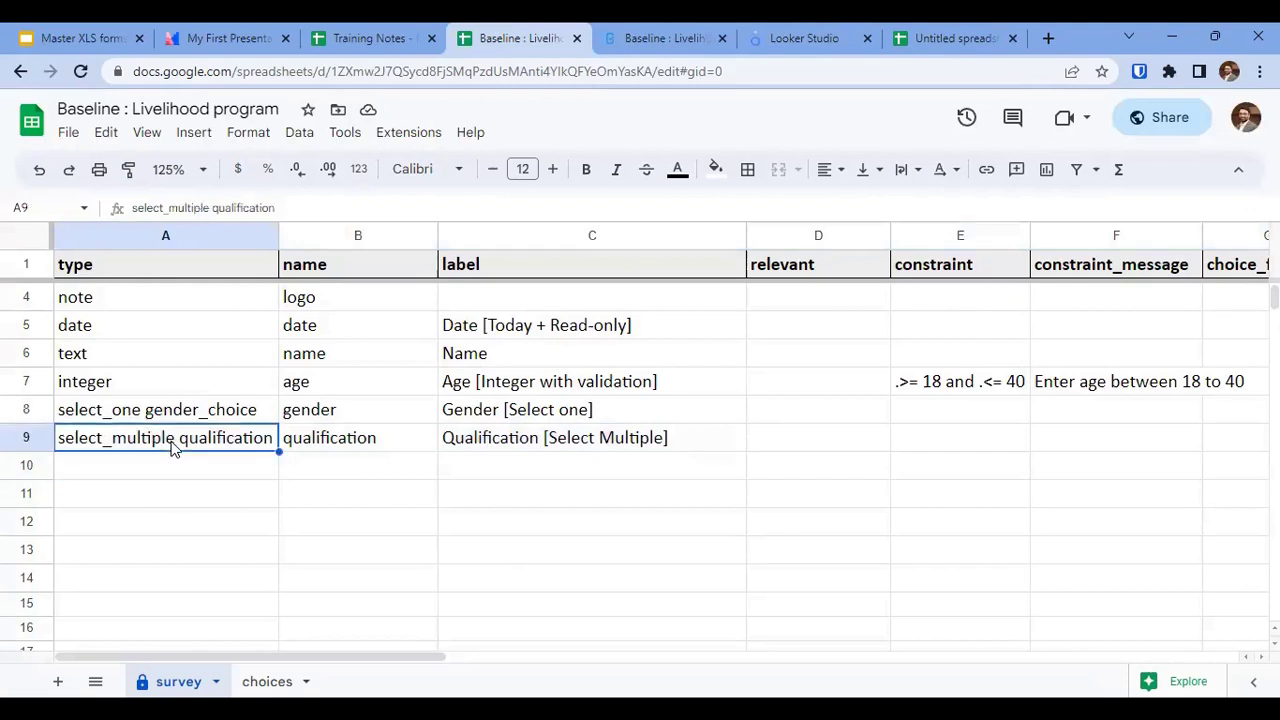
left_click_drag(176, 440, 40, 449)
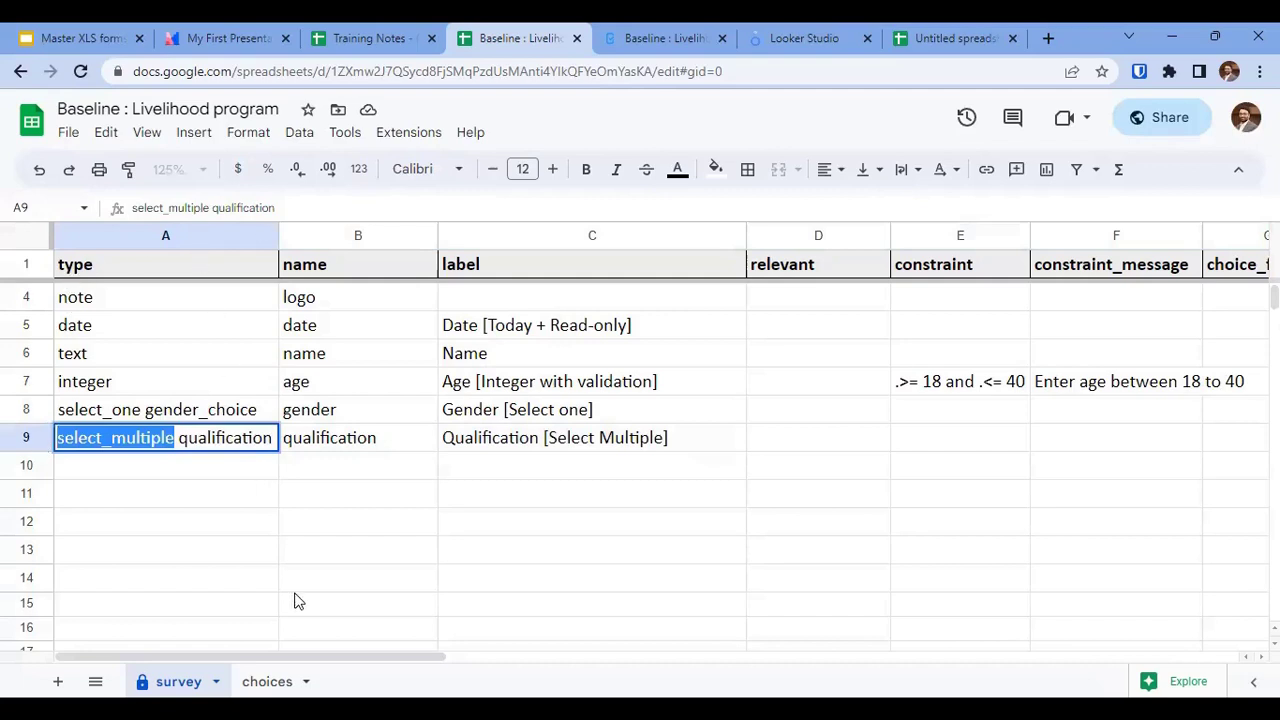
left_click(180, 437)
left_click_drag(180, 437, 280, 440)
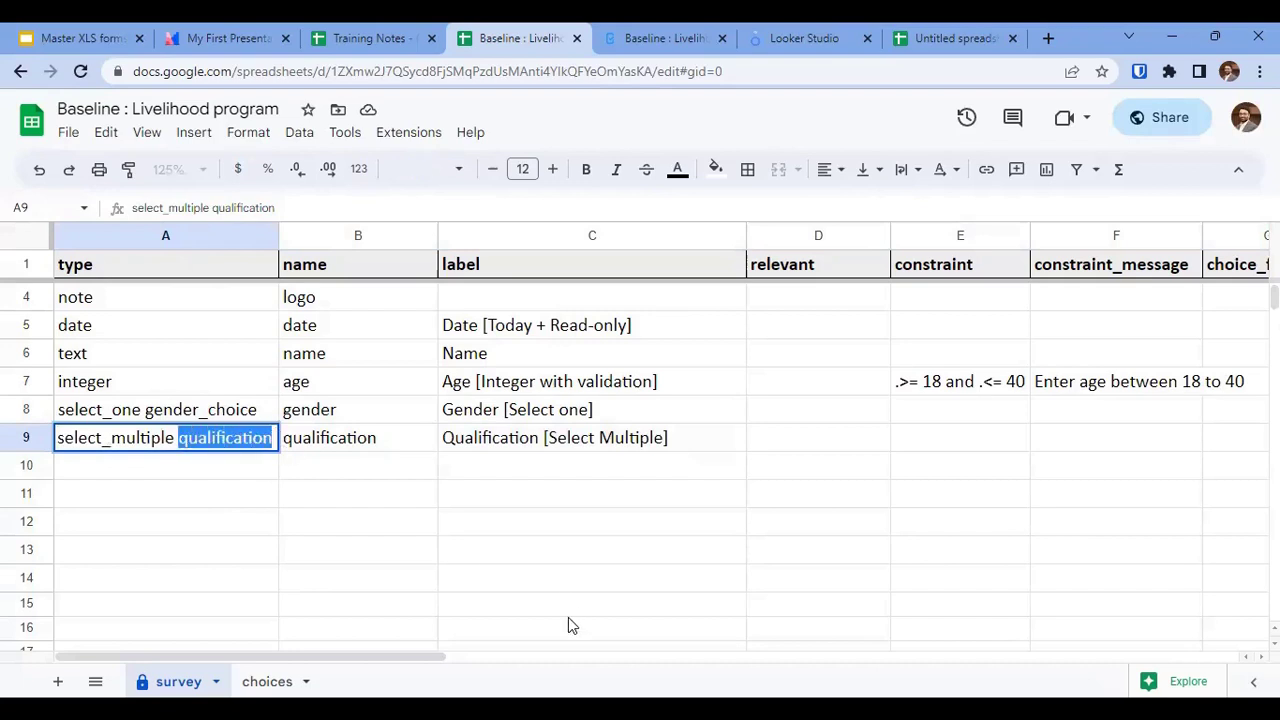
Give the qualification list's rows (A7:C10) in the choices sheet a light pink fill.
left_click(267, 684)
left_click(135, 435)
left_click_drag(137, 440, 574, 517)
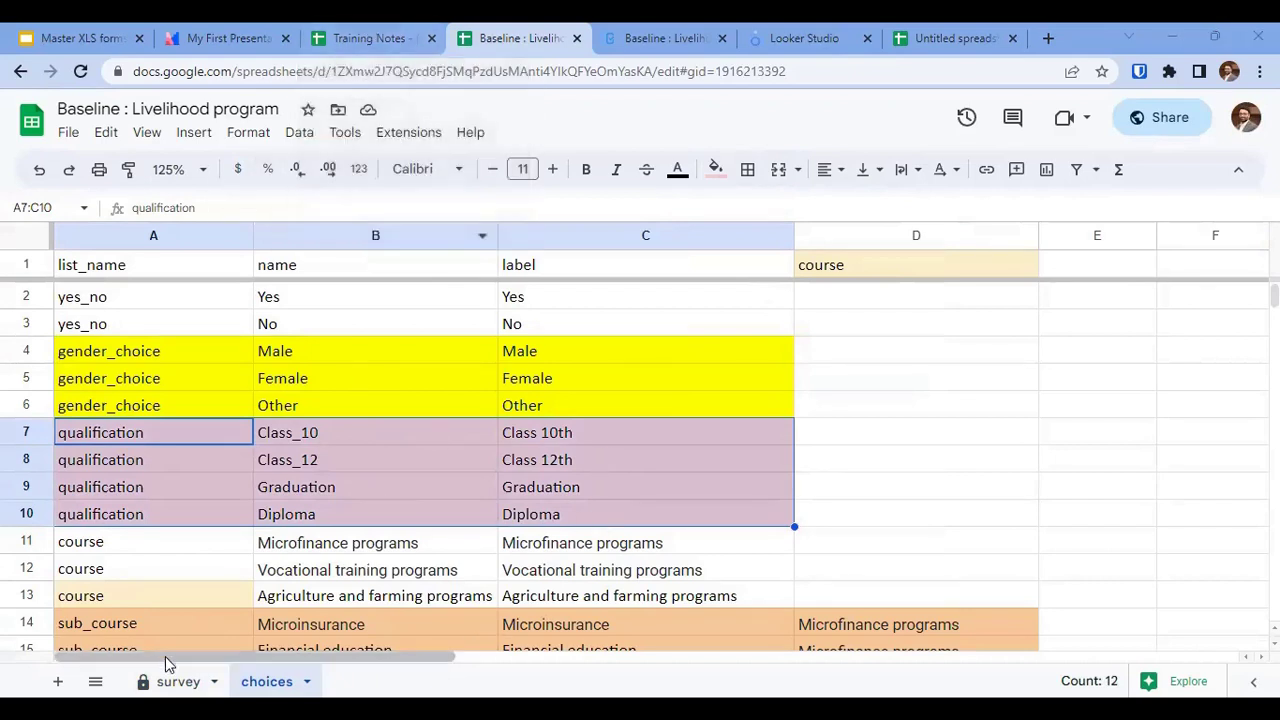
Go through the qualification row of the survey sheet from relevant to required, and return to its type cell A9.
left_click(164, 686)
left_click(868, 443)
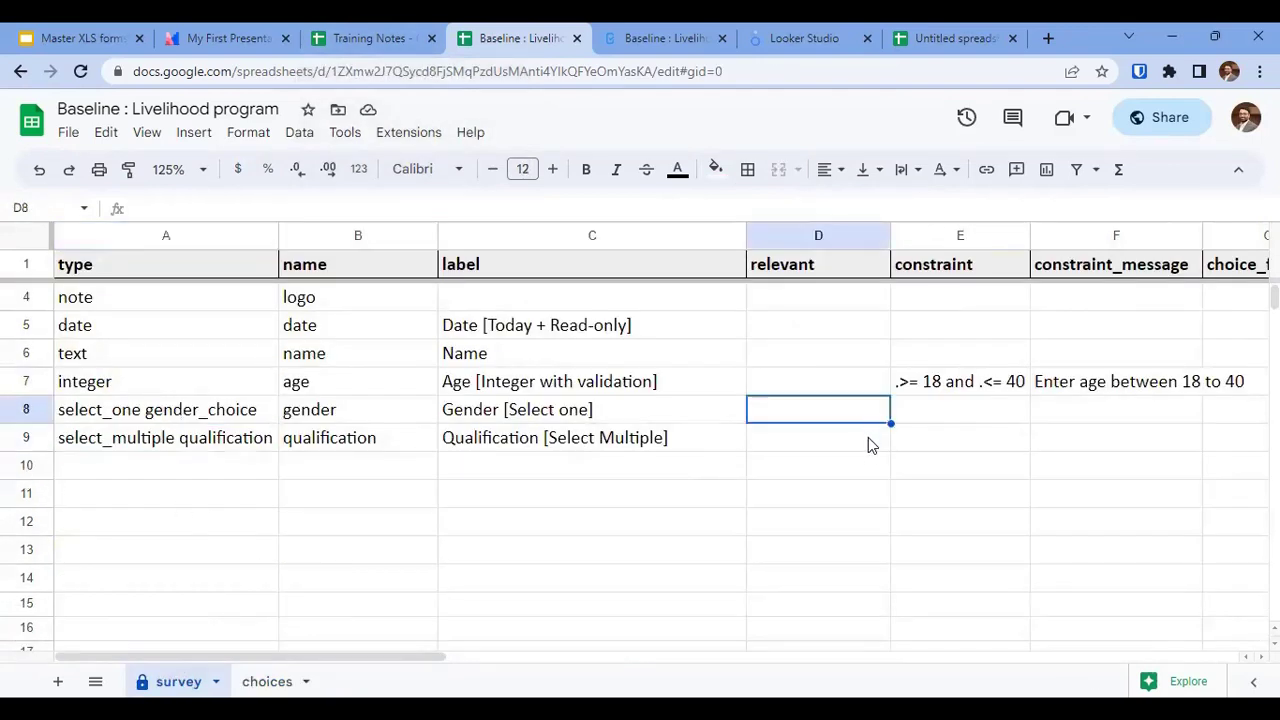
key("Right")
key("Right")
key("Right")
key("Right")
key("Right")
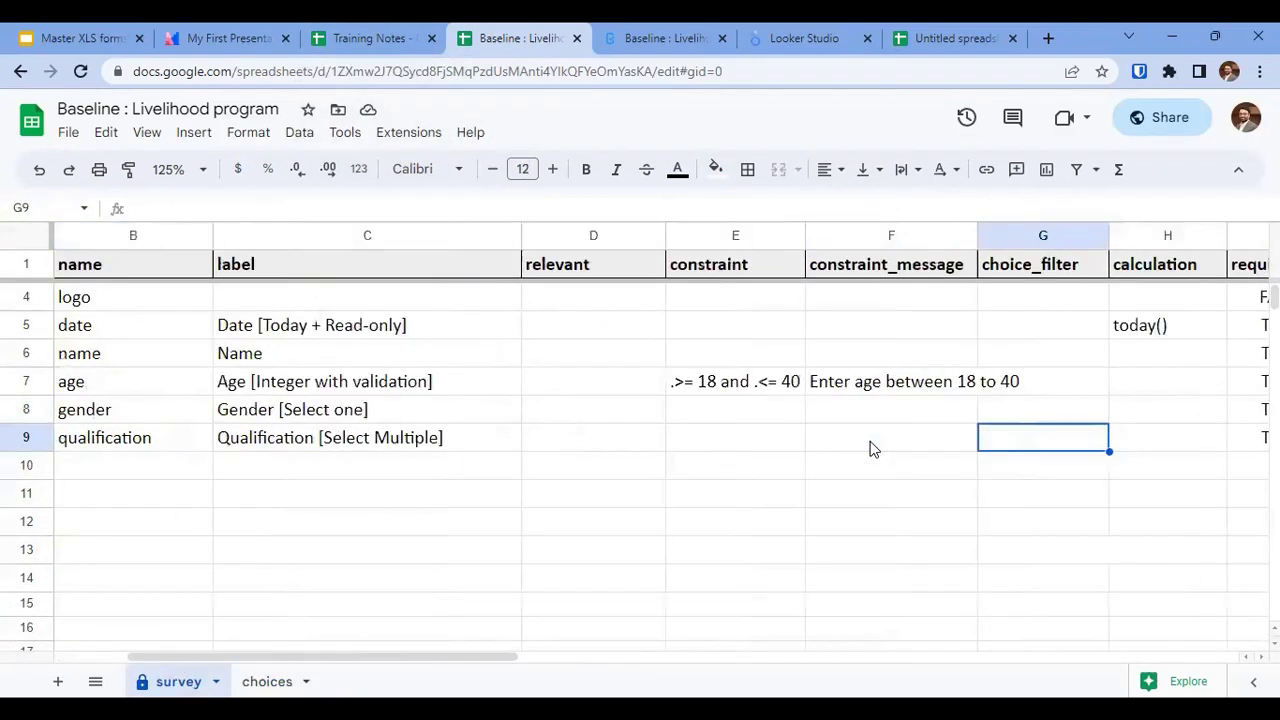
key("Left")
key("Left")
key("Left")
key("Left")
key("Left")
key("Left")
key("Left")
key("Left")
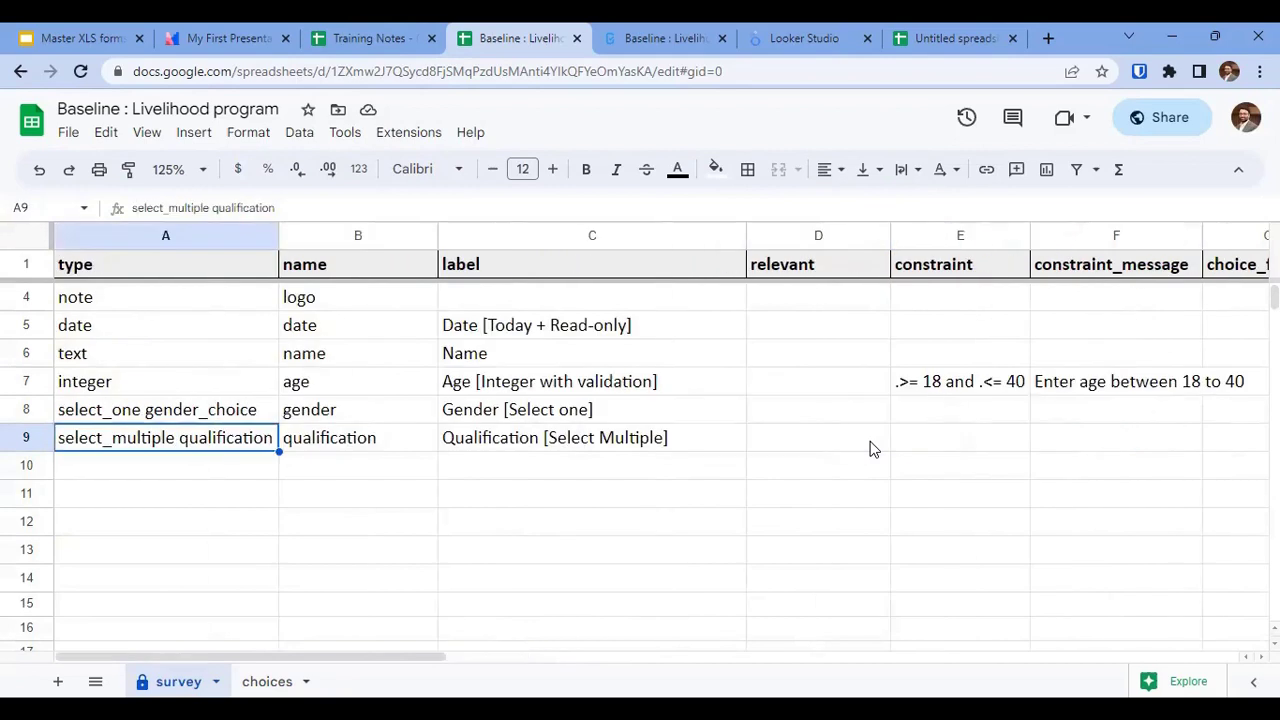
Add the select_one yes_no question enroll_q, labelled "Do you want to enroll to this program ?", in row 10 of the survey sheet.
key("Down")
left_click(28, 465)
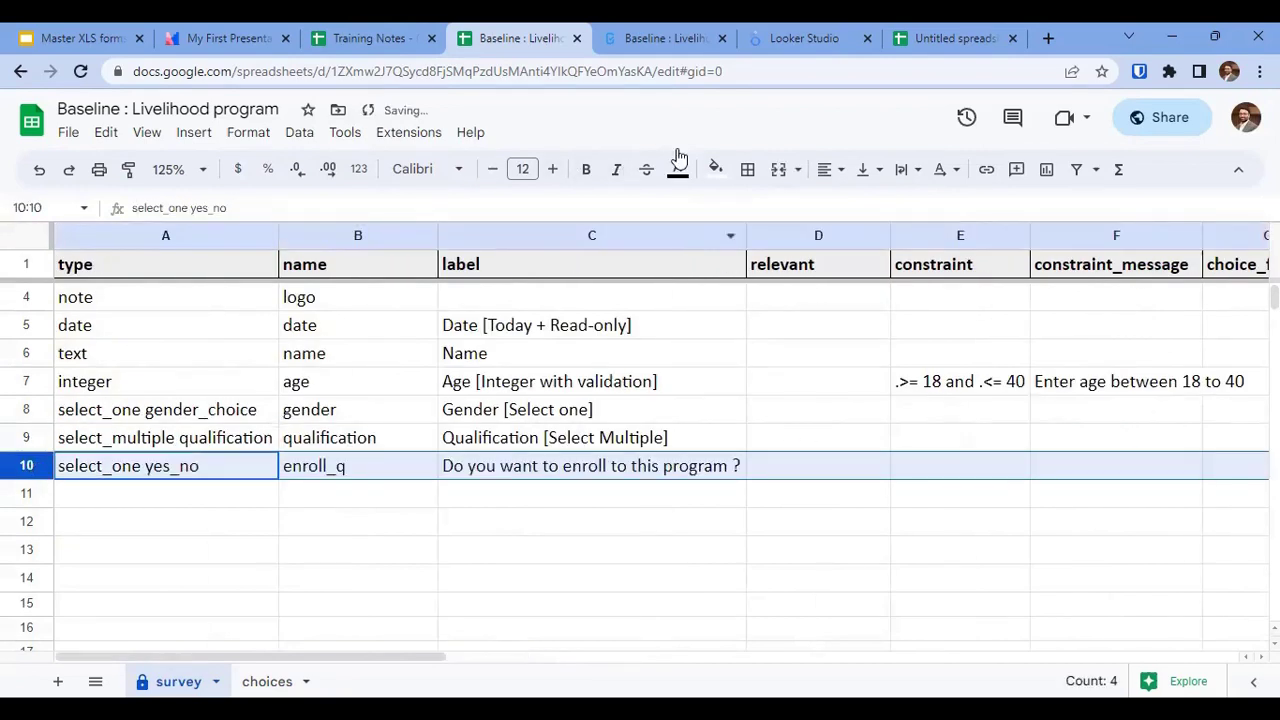
Switch to the web form and toggle the enrollment question between No and Yes, leaving Yes selected.
left_click(652, 38)
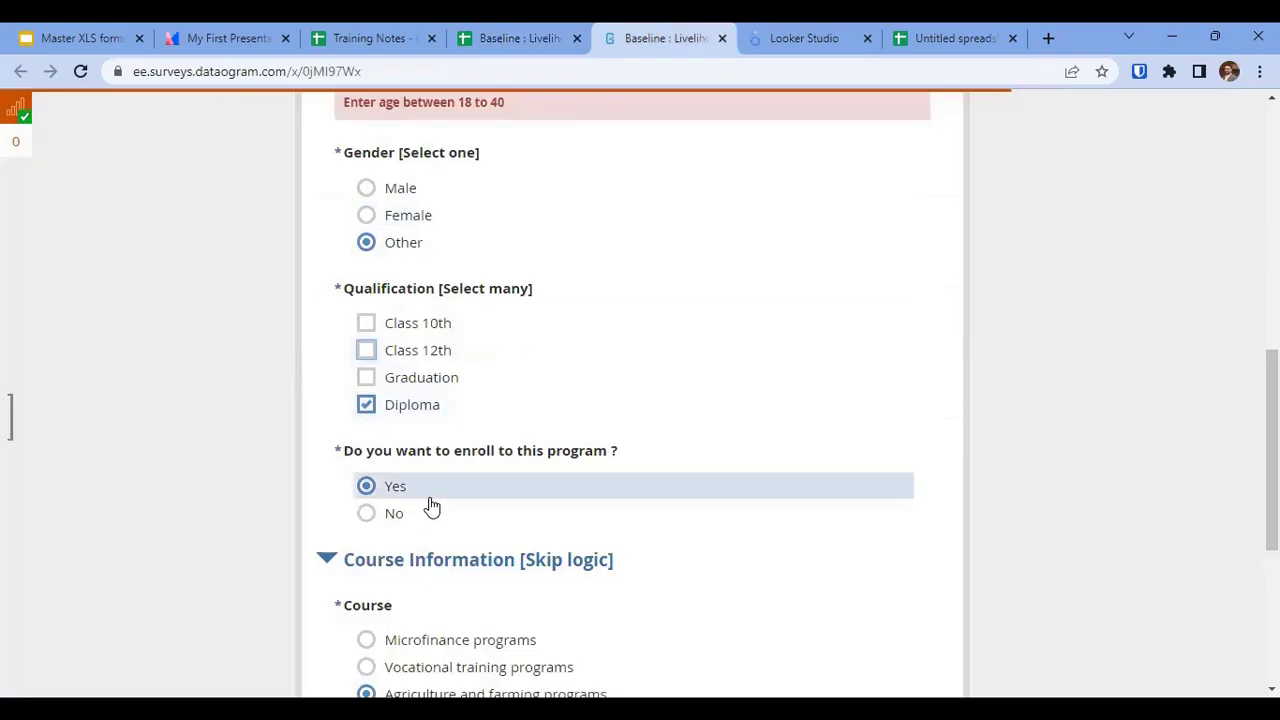
left_click(395, 513)
scroll(650, 370, "up", 1)
scroll(821, 606, "down", 2)
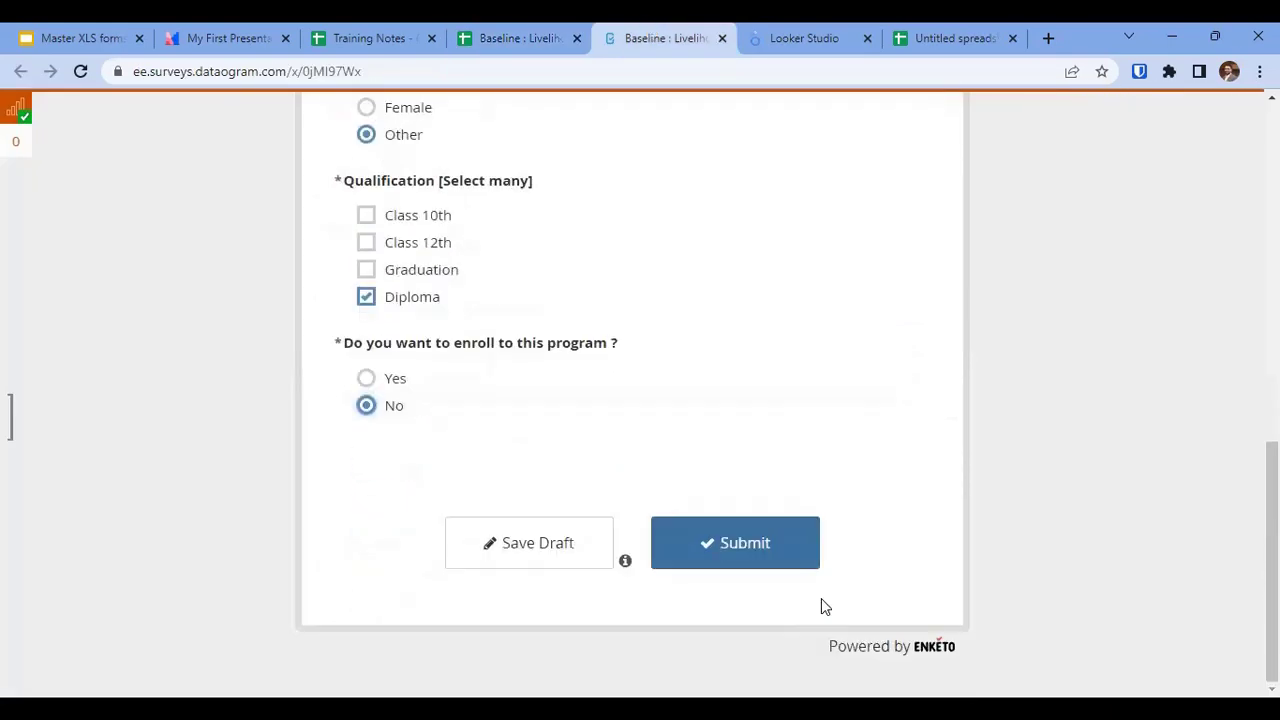
left_click(366, 378)
left_click(373, 403)
key("Up")
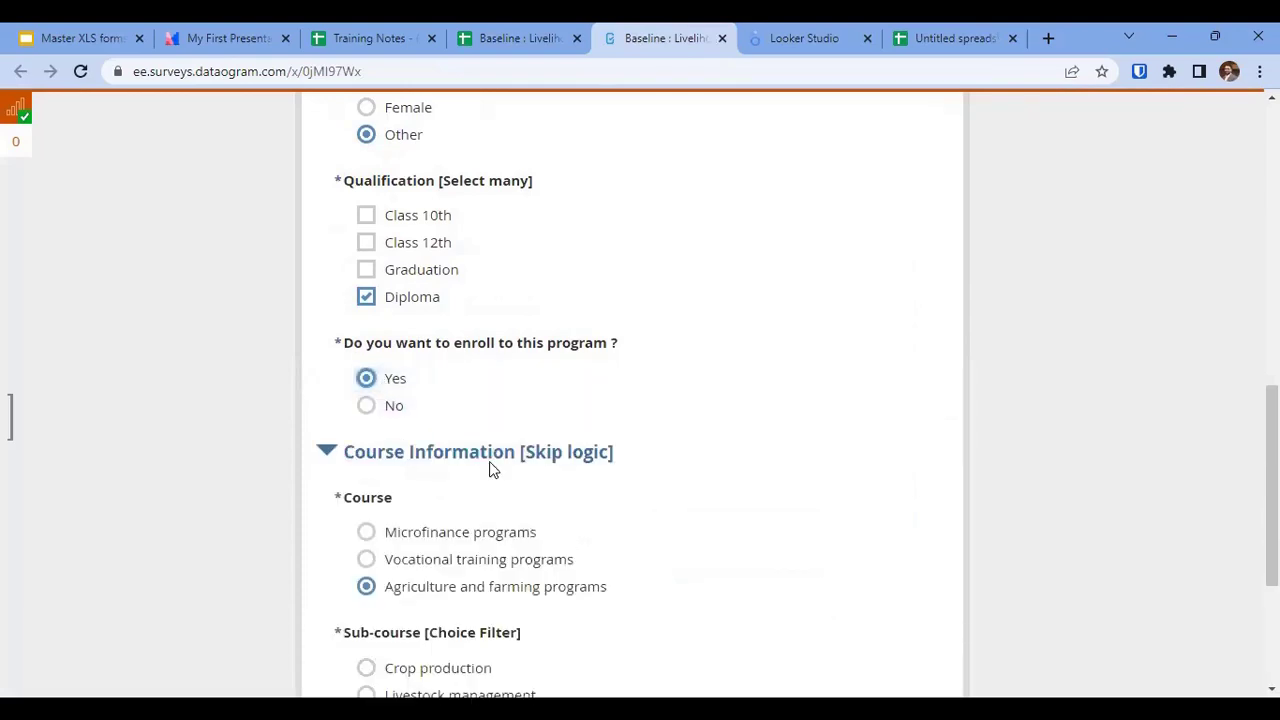
Return to the Baseline spreadsheet and select the yes_no list's rows A2:C3 in the choices sheet.
left_click(540, 38)
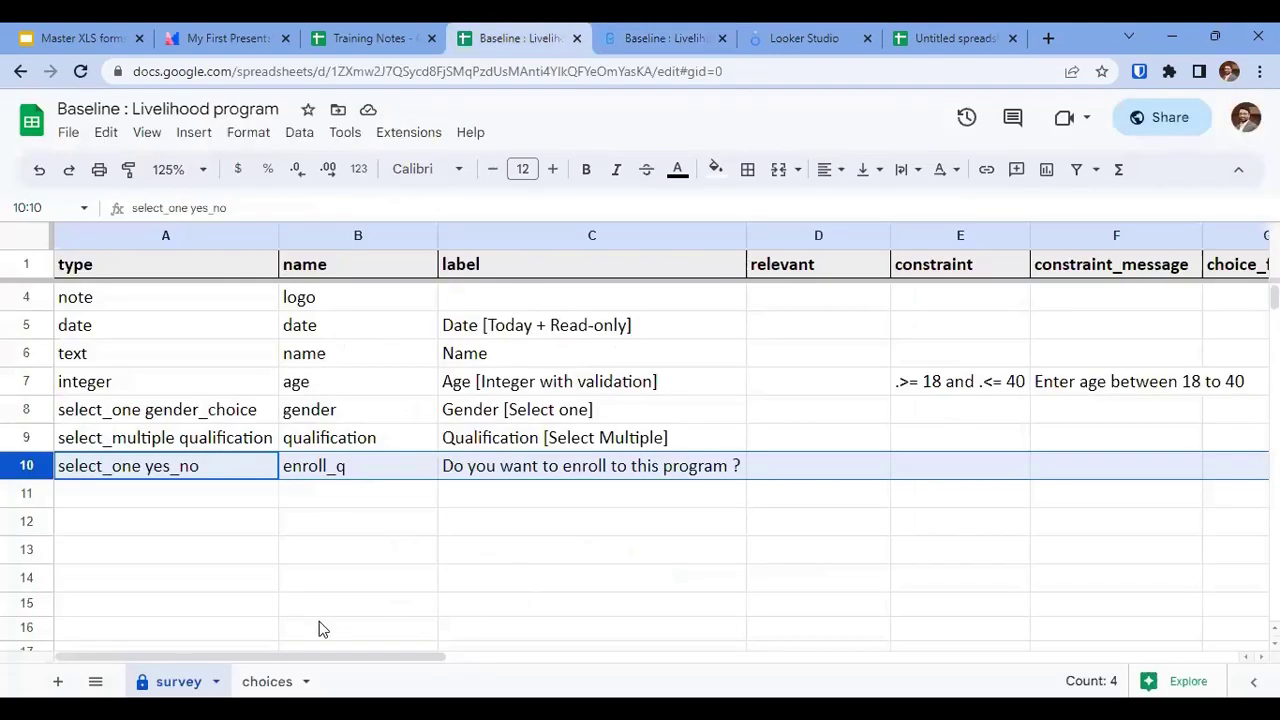
left_click(267, 681)
left_click_drag(110, 296, 495, 334)
Highlight select_one and yes_no one after the other in type cell A10 of the survey sheet.
double_click(118, 477)
left_click_drag(143, 466, 40, 474)
left_click_drag(146, 467, 201, 467)
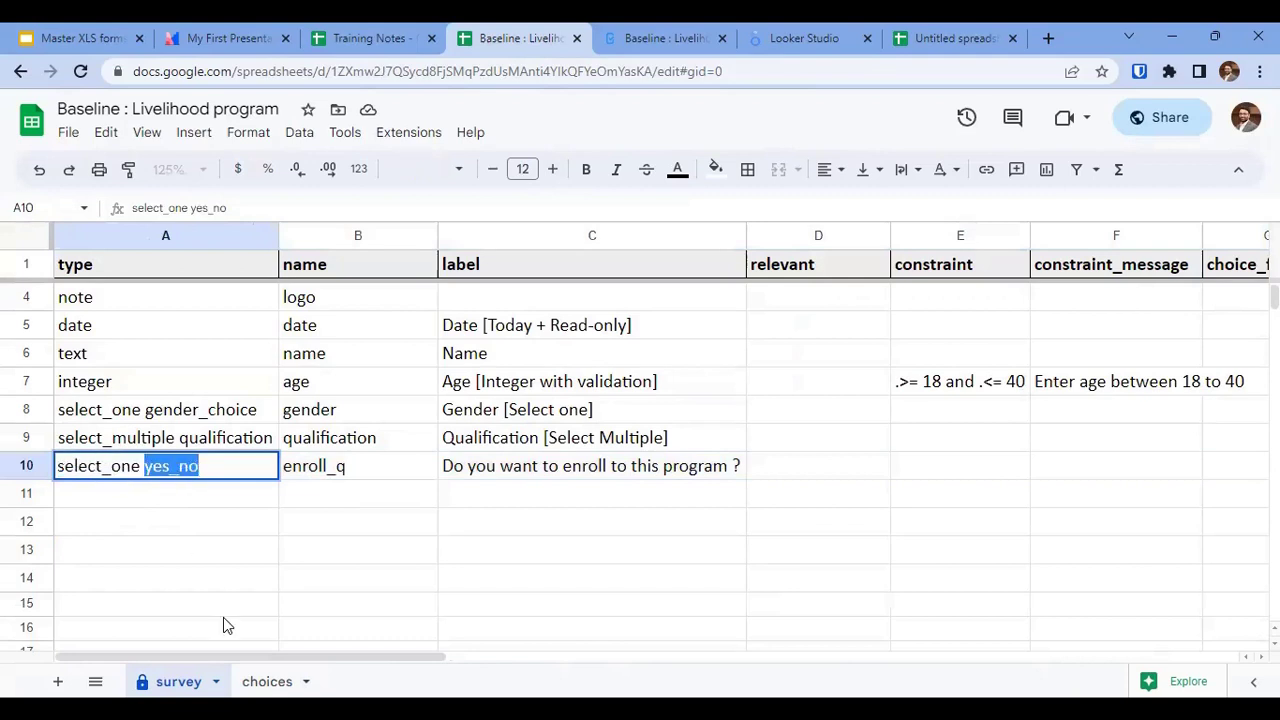
Copy the yes_no rows A2:C3 in the choices sheet and paste them below the sub_course rows at A21.
left_click(267, 681)
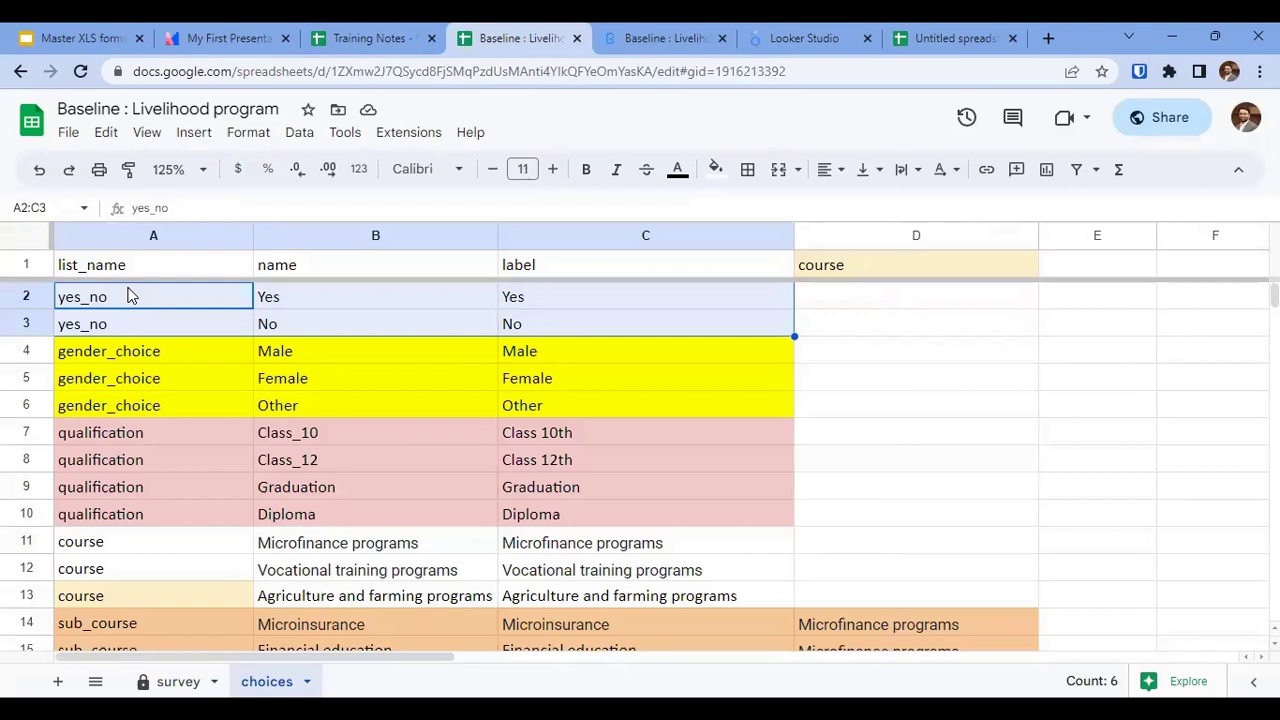
left_click(80, 303)
left_click_drag(75, 300, 534, 316)
key("ctrl+c")
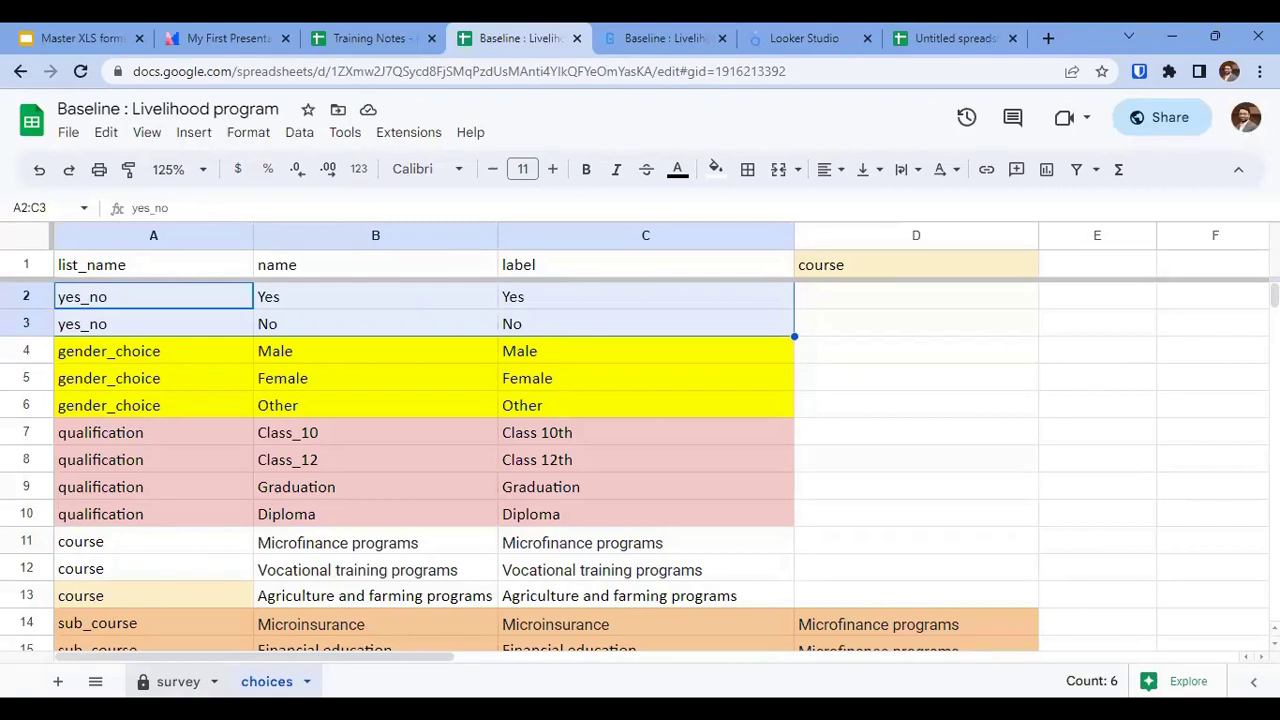
scroll(169, 477, "down", 4)
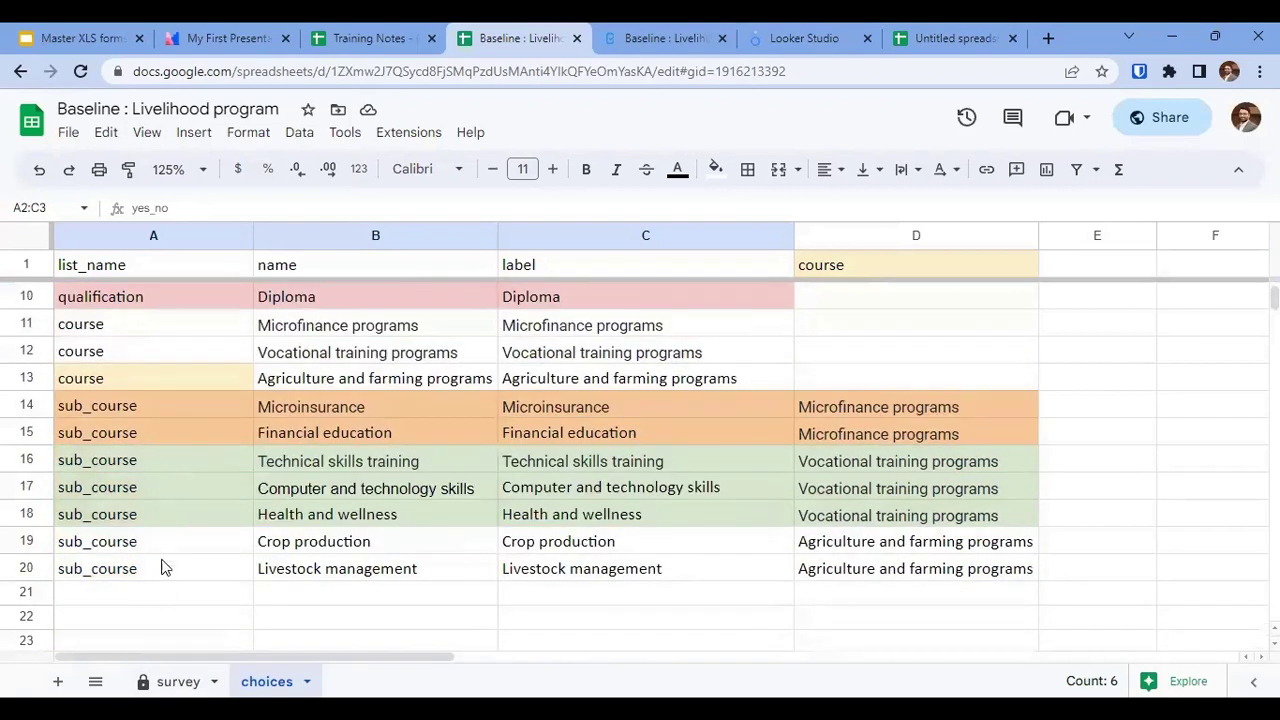
left_click(164, 596)
key("ctrl+v")
Rename the pasted rows' list to yes_no_2 in A21 and copy that name into A22.
double_click(165, 594)
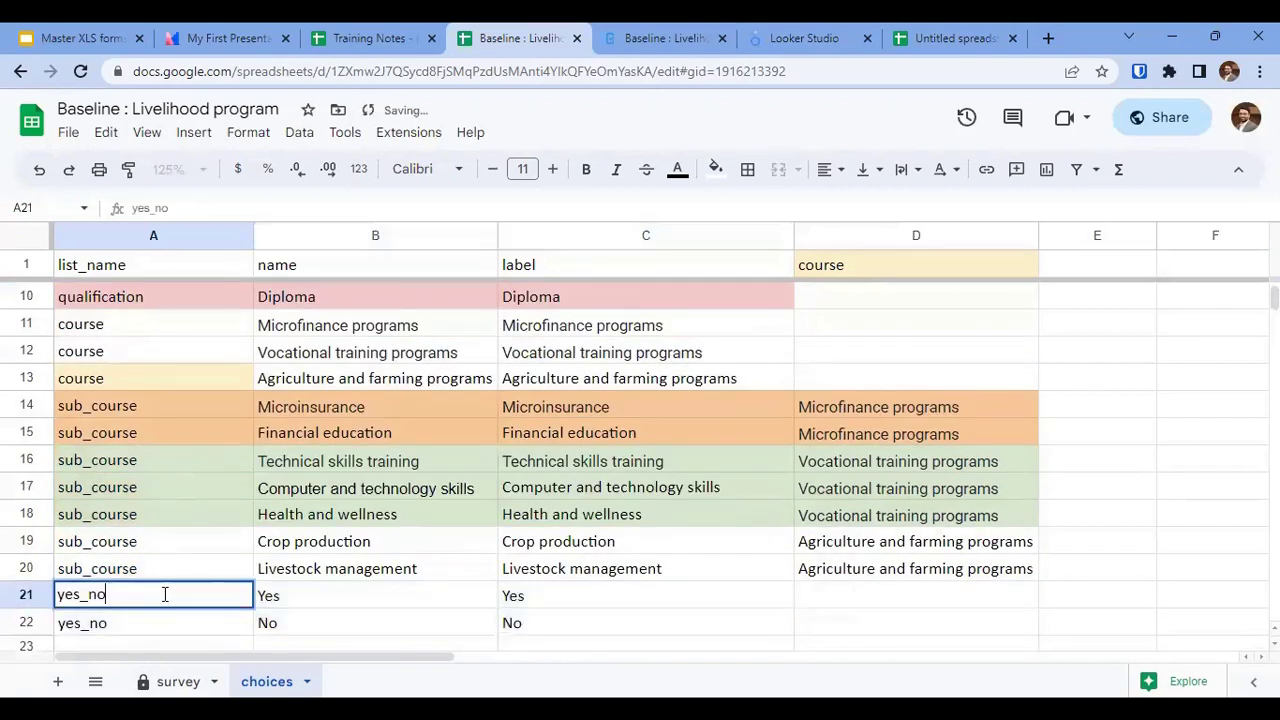
type("_2")
key("Return")
left_click(165, 598)
key("ctrl+c")
key("Down")
key("ctrl+v")
Undo the yes_no_2 renaming and the pasting of the duplicate rows.
key("ctrl+z")
key("ctrl+z")
key("ctrl+z")
Go back to the start of the choices sheet and select the original yes_no rows A2:C3.
key("Up")
key("Up")
key("Up")
key("Up")
key("Up")
key("Up")
key("Up")
key("Up")
key("Up")
key("Up")
key("Up")
key("Up")
key("Up")
key("Up")
key("Up")
key("Up")
key("Up")
key("Up")
key("Up")
key("Up")
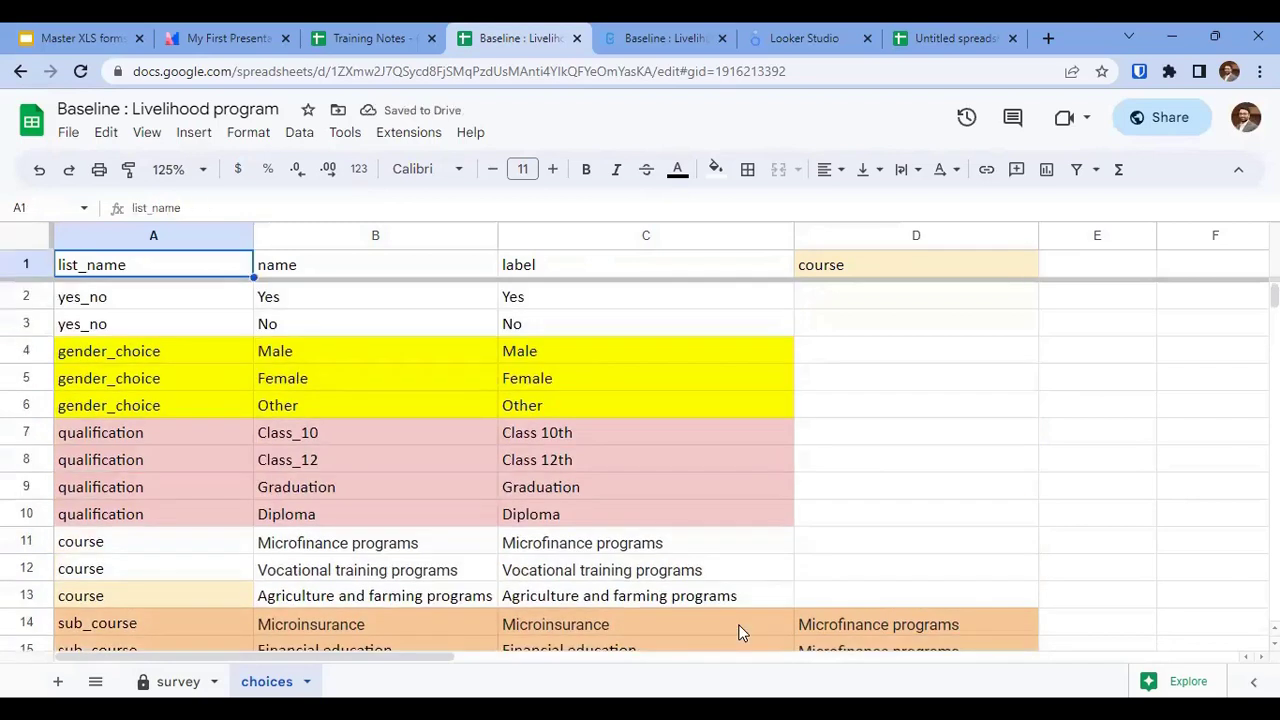
key("Down")
key("Down")
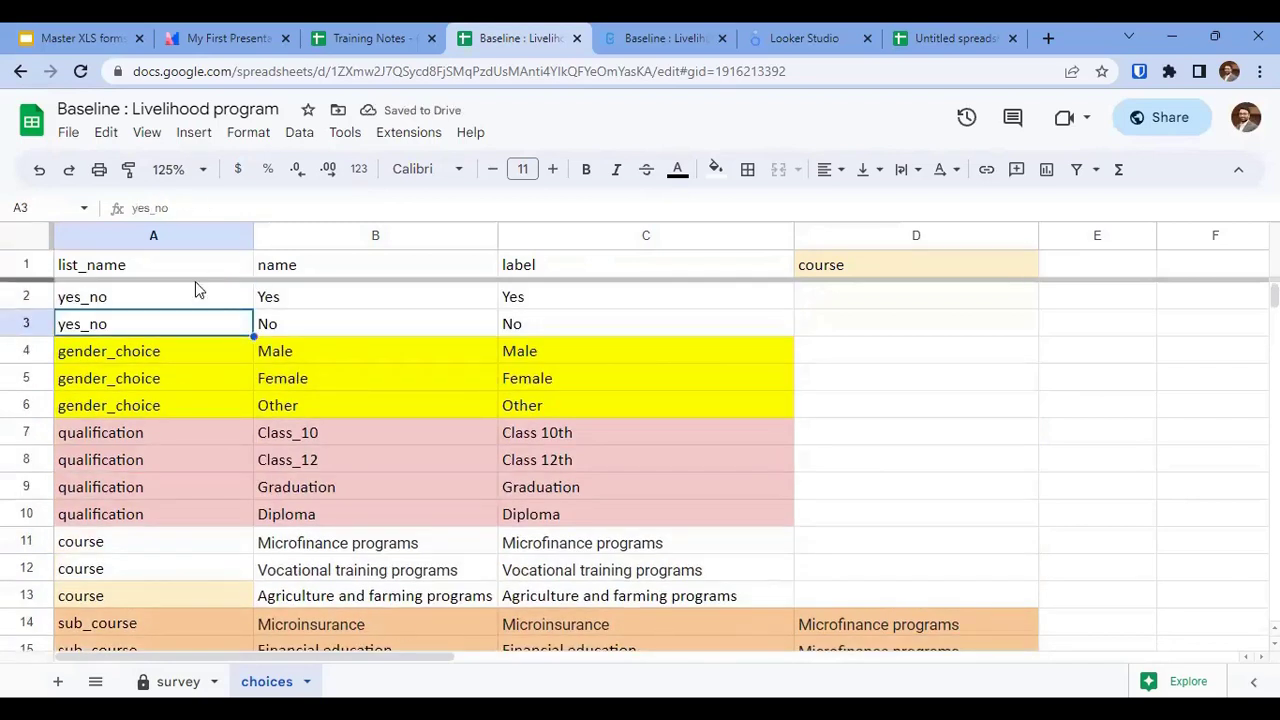
left_click_drag(163, 294, 575, 338)
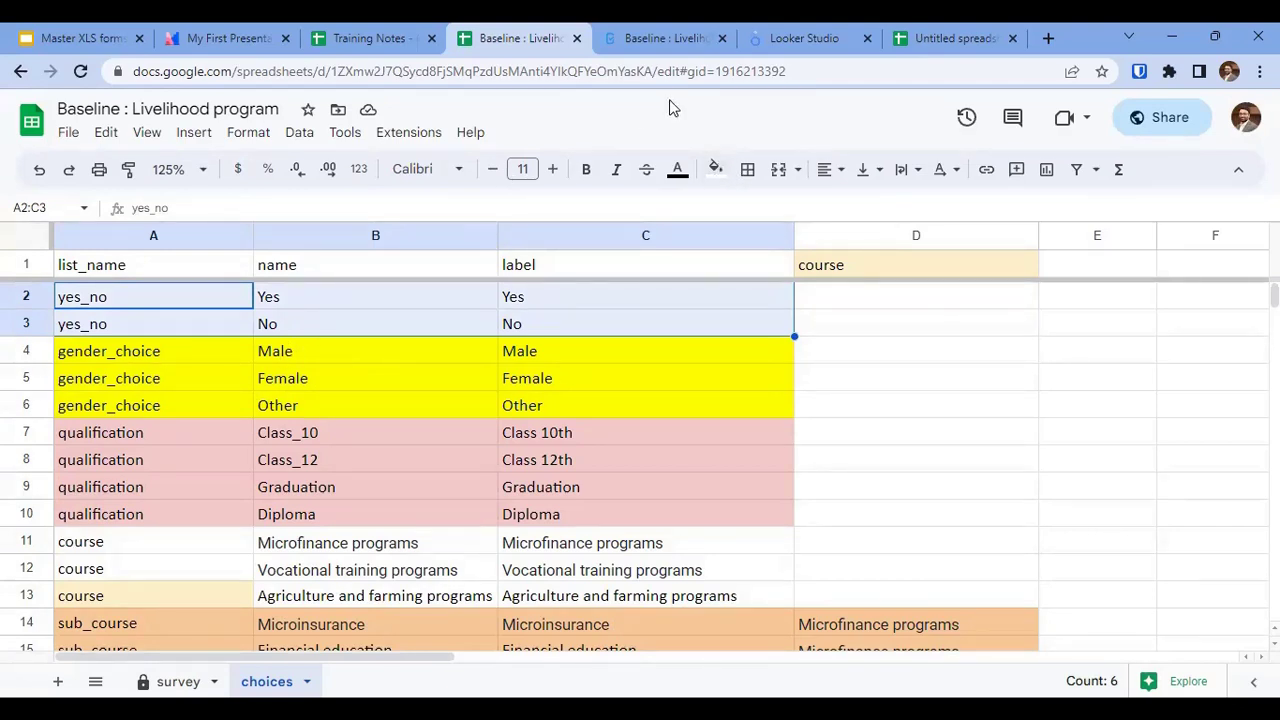
Go through the name, type and label cells of the enroll_q row in the survey sheet.
left_click(178, 681)
left_click(332, 470)
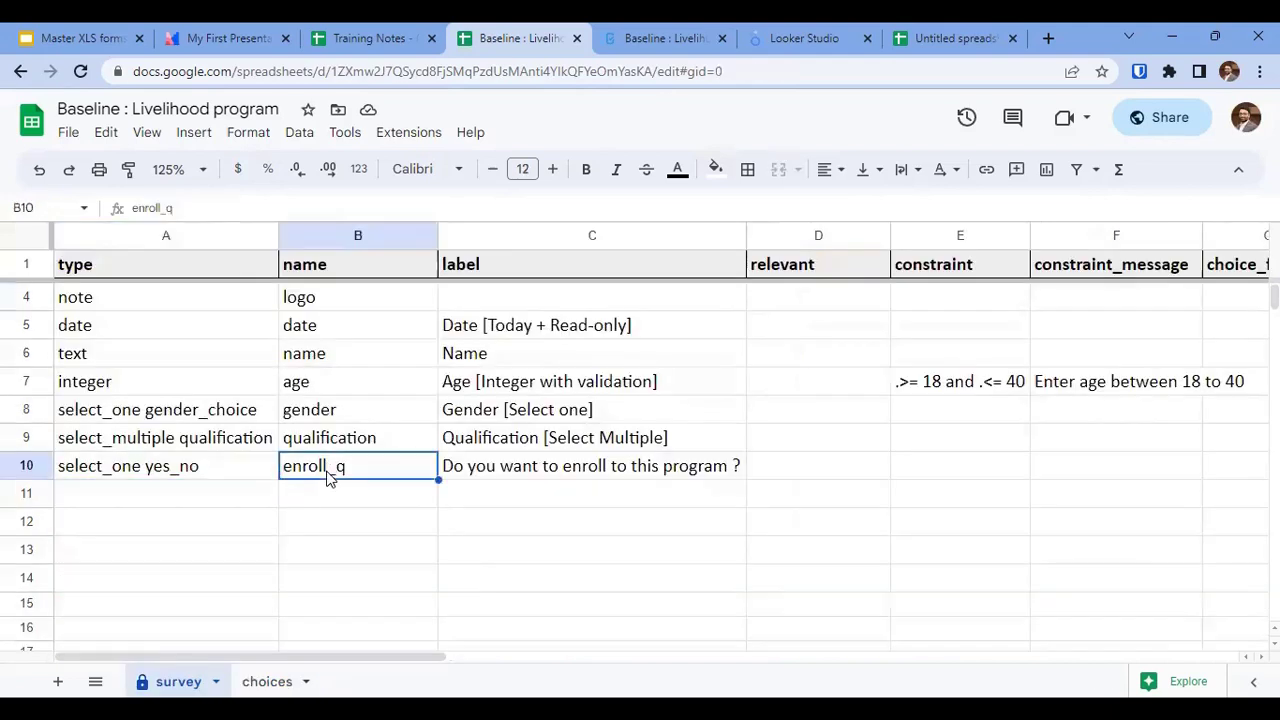
left_click(199, 469)
left_click(490, 477)
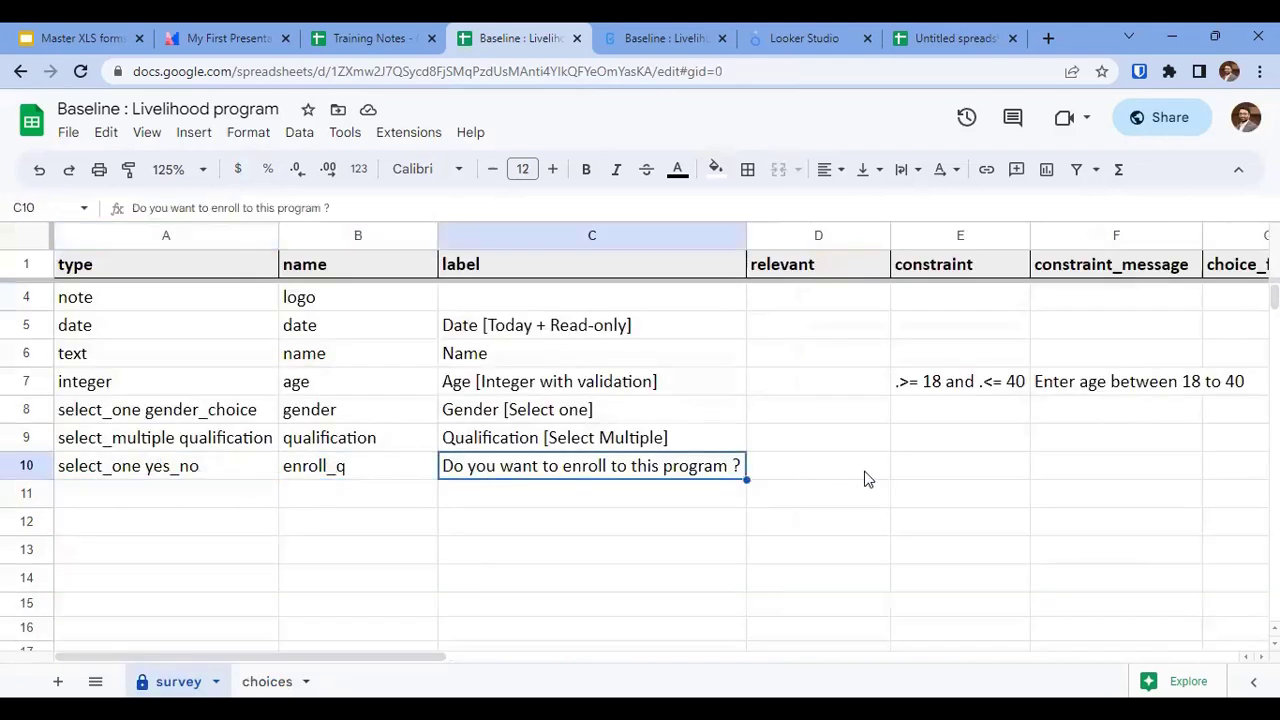
Go through the enroll_q row's columns from relevant onward, then select the name cells of the three select questions, B8:B10.
key("Right")
key("Left")
key("Right")
key("Right")
key("Right")
key("Right")
key("Right")
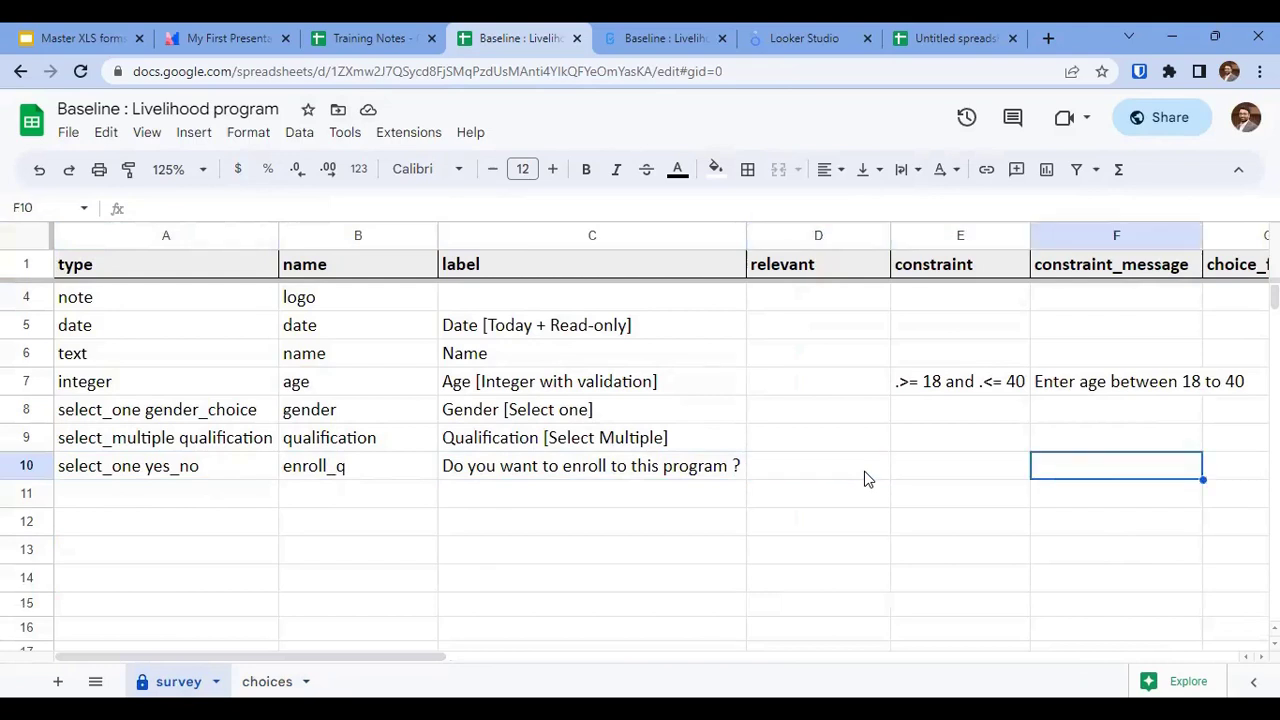
key("Right")
key("Right")
key("Left")
key("Left")
key("Left")
key("Left")
key("Left")
key("Left")
key("Left")
key("Left")
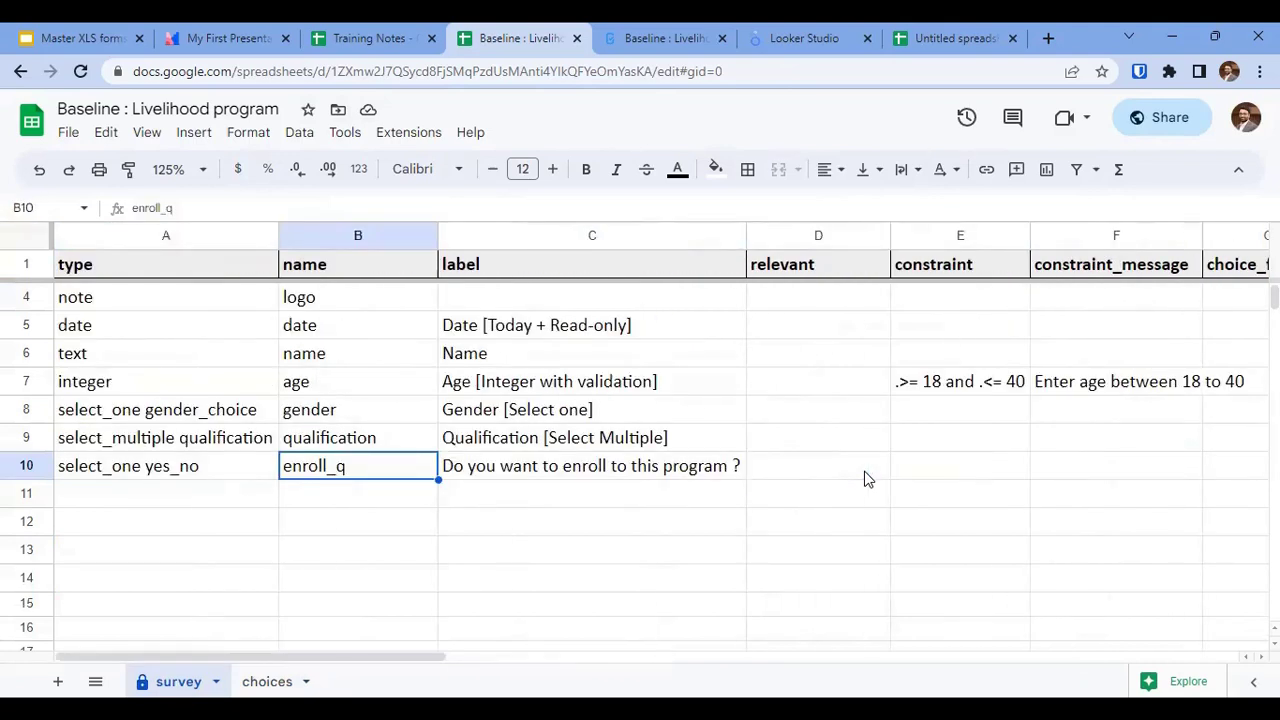
key("shift+Up")
key("shift+Up")
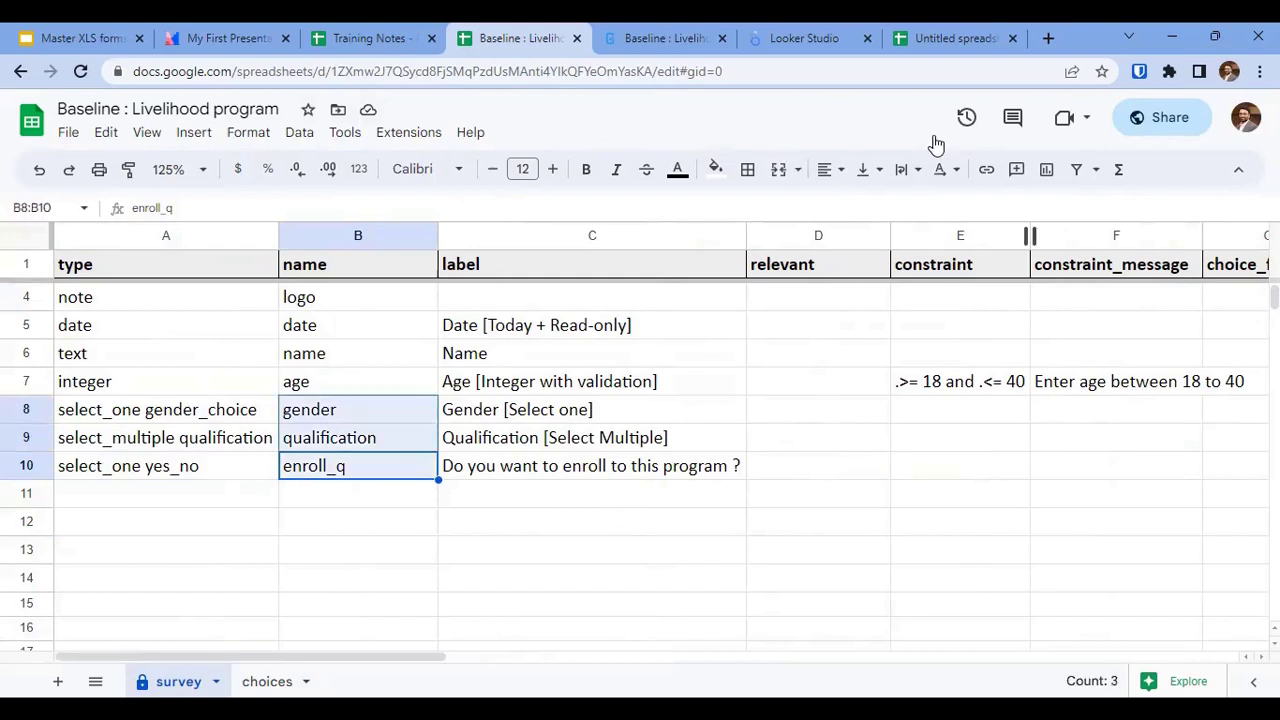
Switch to the Untitled spreadsheet.
left_click(950, 38)
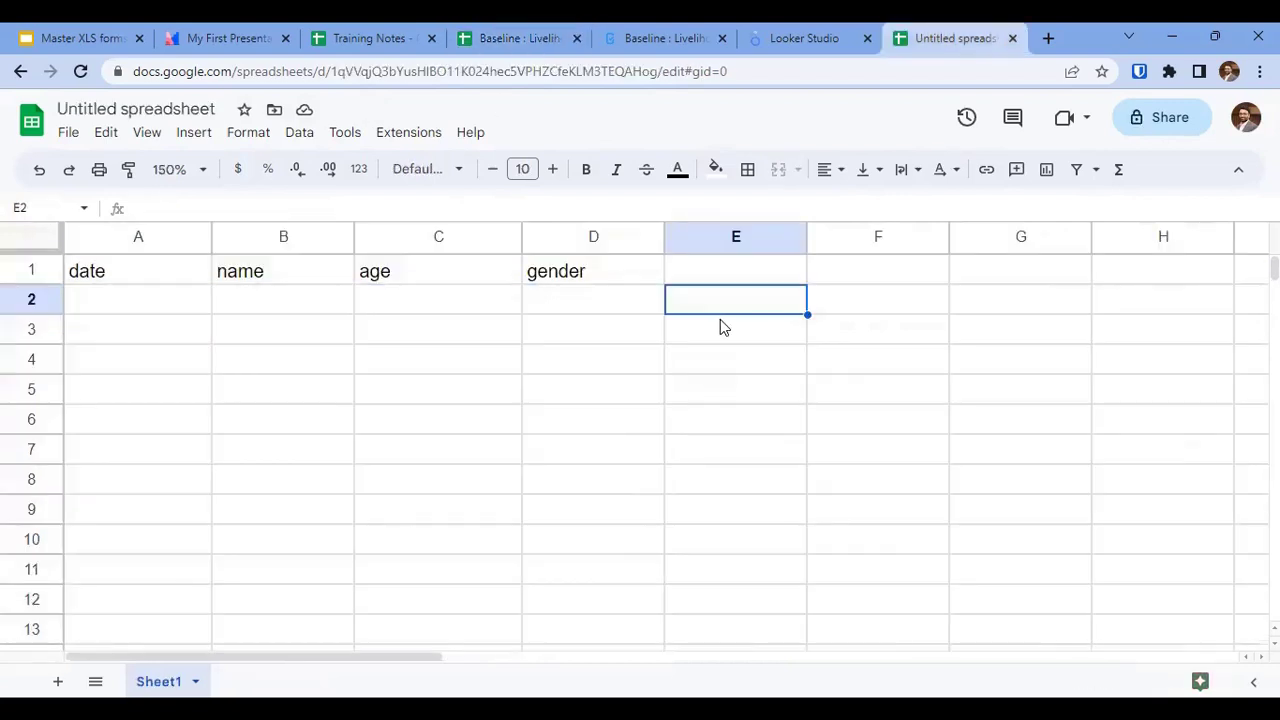
type("x=")
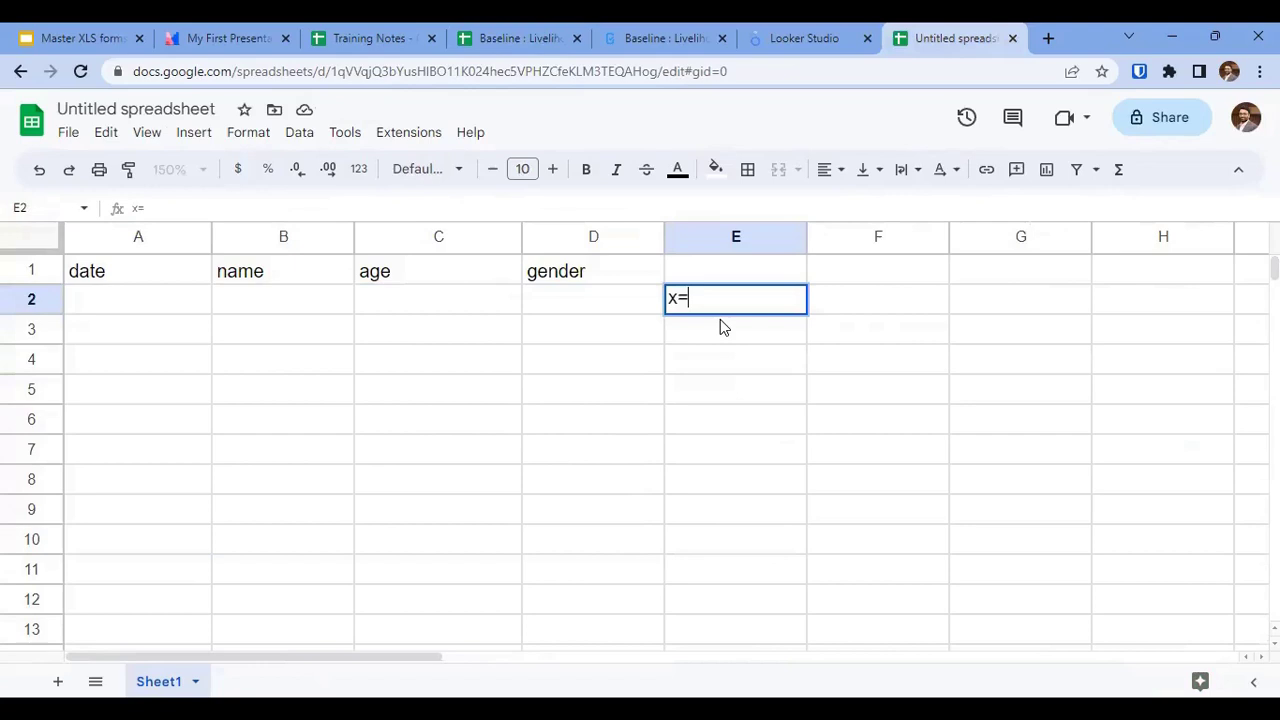
type("1")
key("Escape")
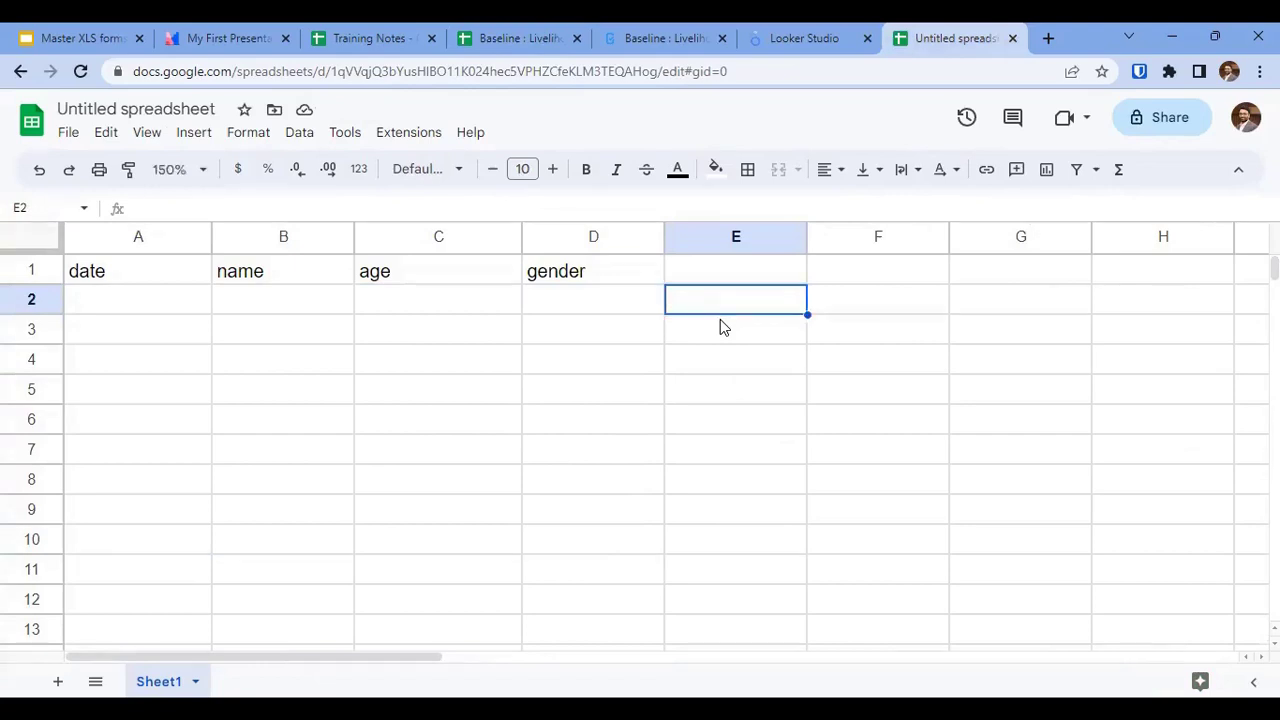
Enter the sample variable names x, y and z in cells E2:E4.
type("x")
key("Return")
type("y")
key("Return")
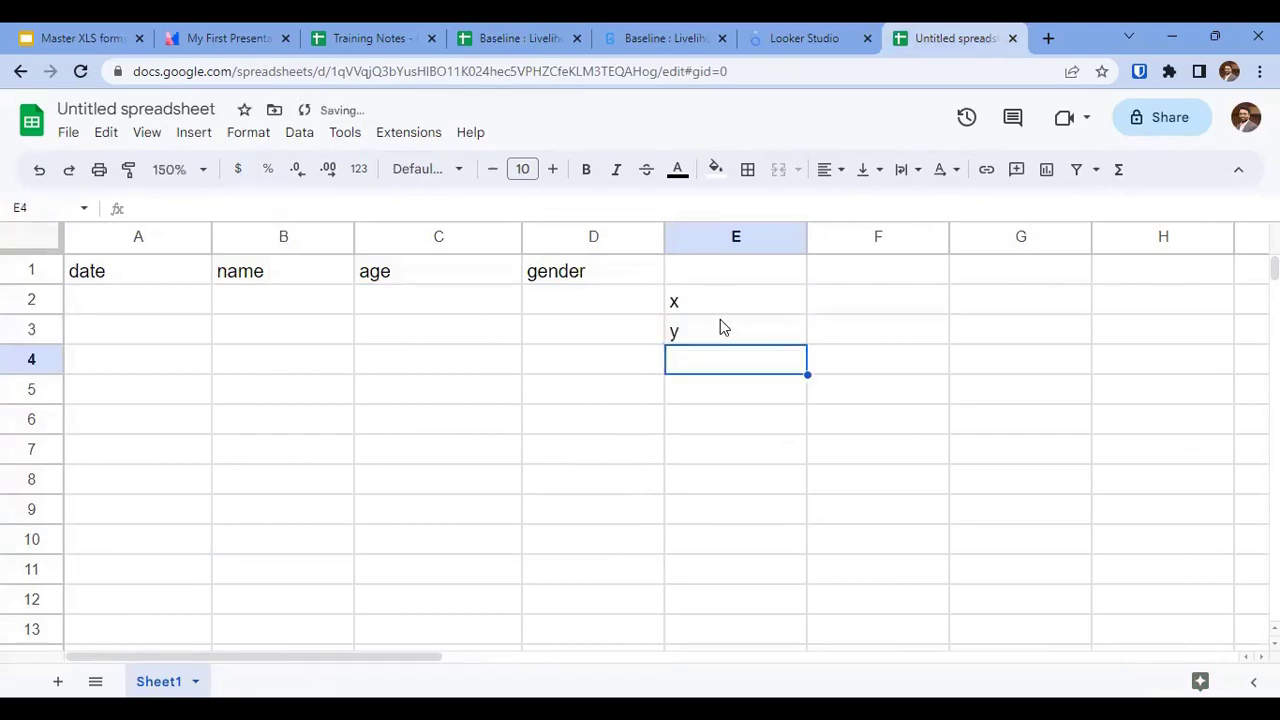
type("x")
key("BackSpace")
type("z")
key("Return")
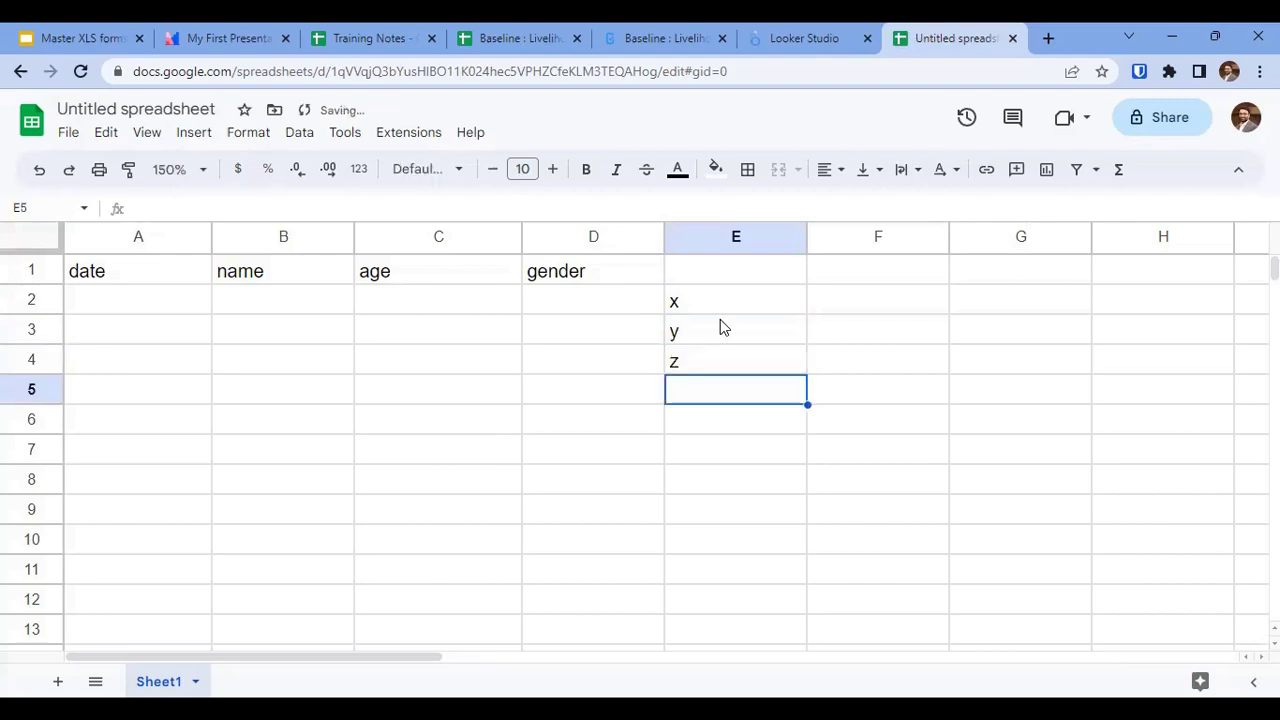
Enter the values 10, 20 and 30 beside x, y and z in cells F2:F4.
key("Up")
key("Up")
key("Up")
key("Right")
type("10")
key("Return")
type("20")
key("Return")
type("30")
key("Return")
key("Up")
key("Up")
key("Up")
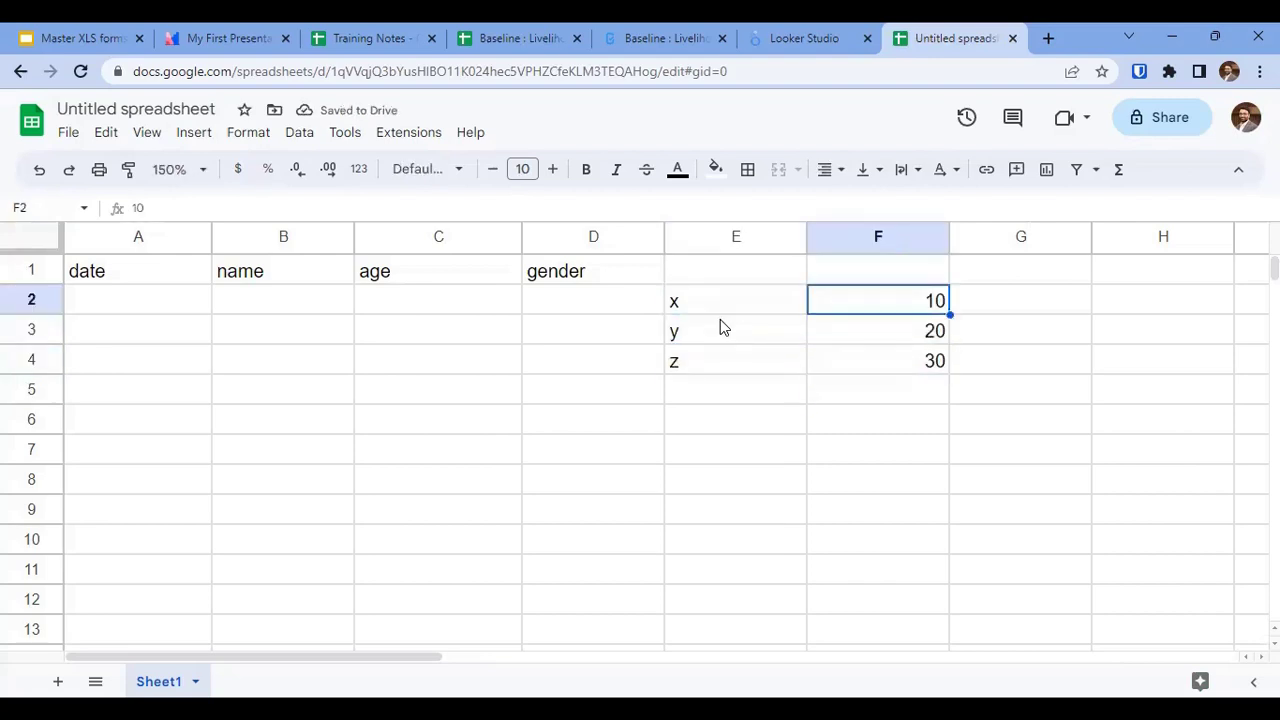
Go through the variables x and y and their values 10 and 20 cell by cell in E2:F3.
key("Left")
key("shift+Down")
key("shift+Right")
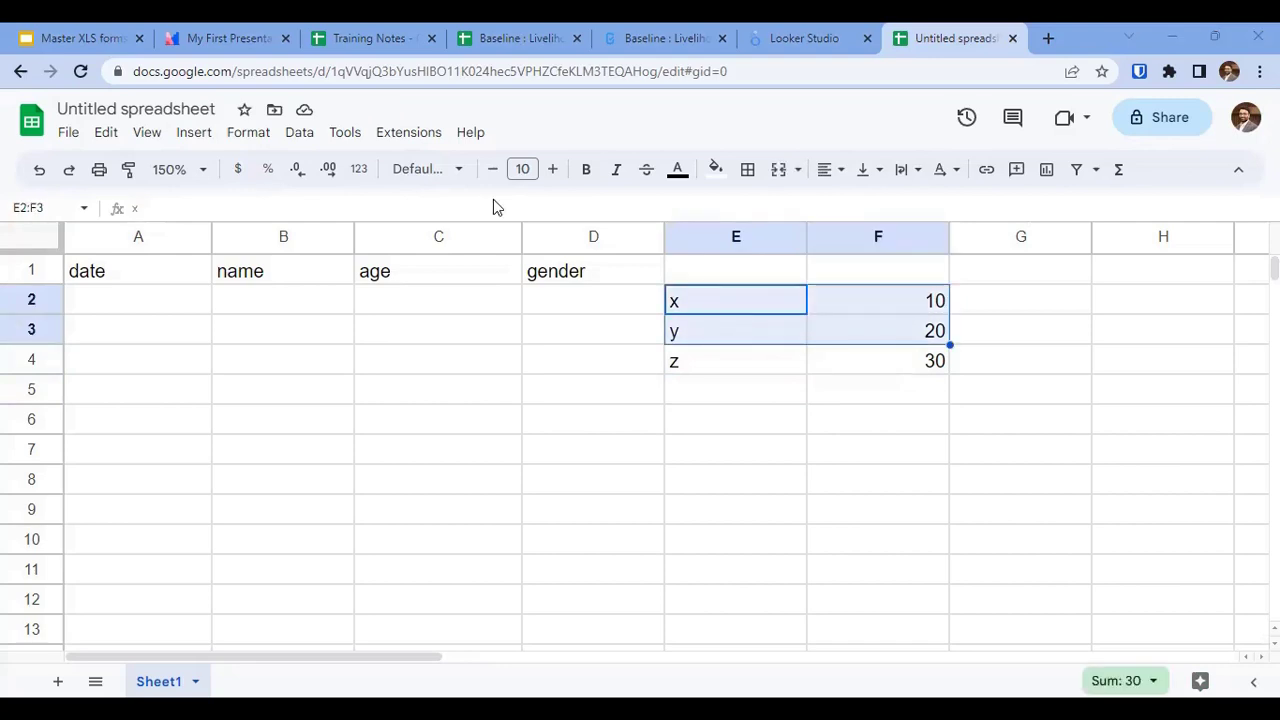
left_click(757, 308)
left_click(898, 306)
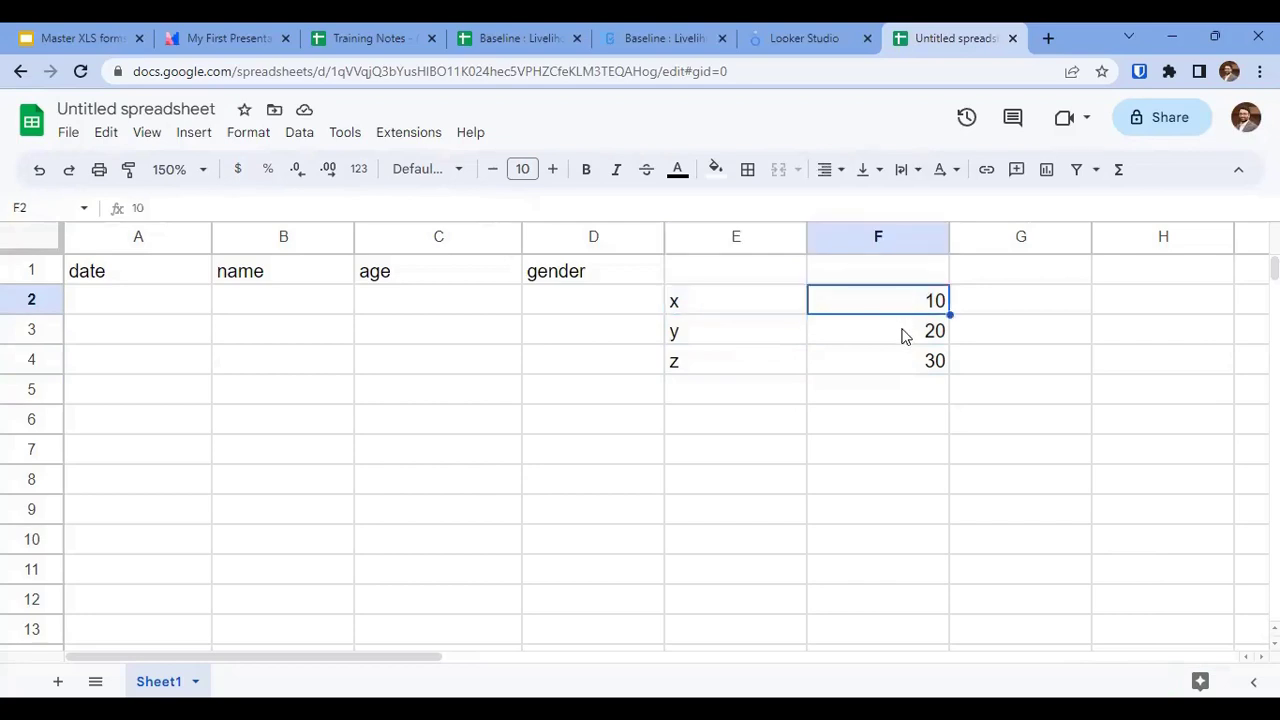
left_click(903, 335)
left_click_drag(720, 303, 722, 331)
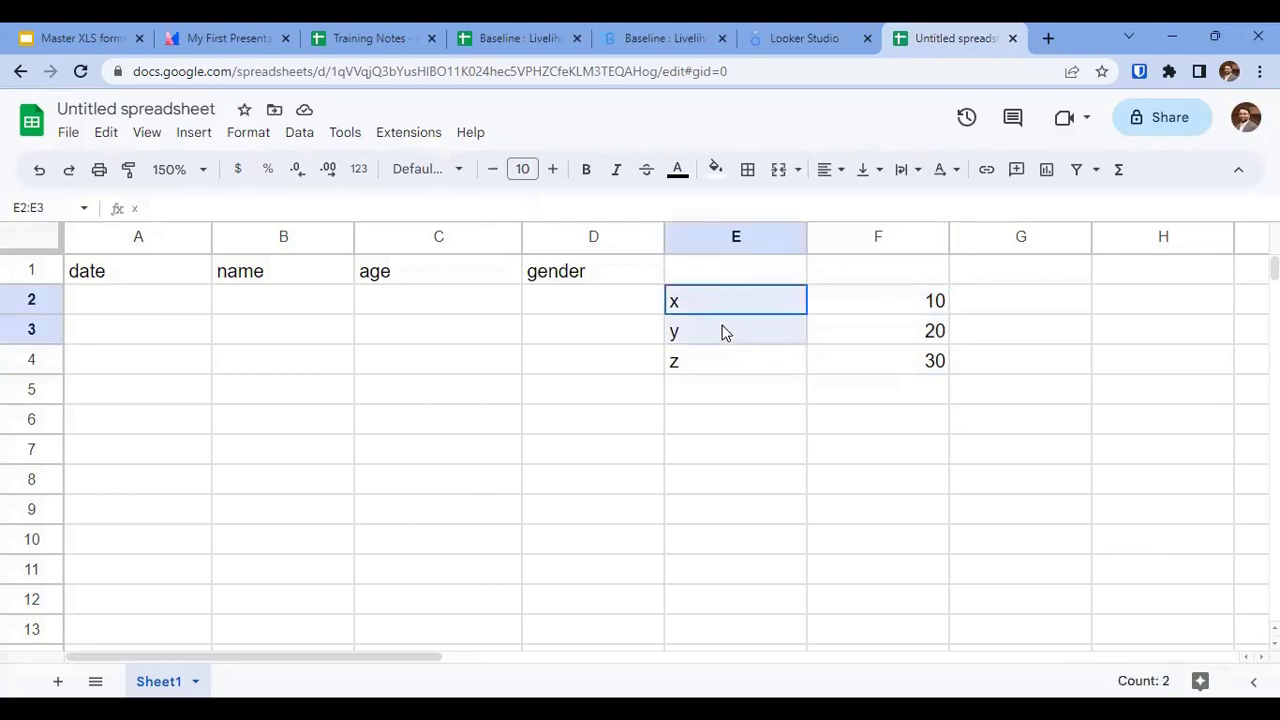
left_click(719, 298)
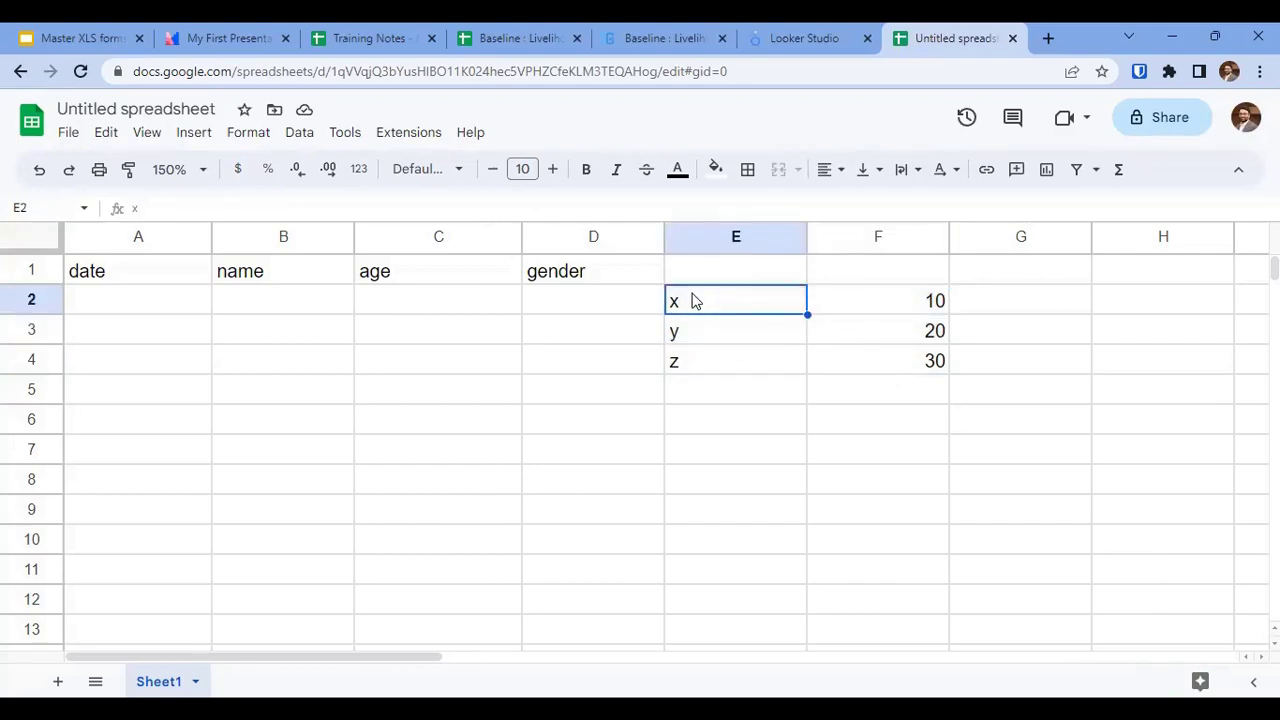
left_click(846, 298)
left_click(769, 339)
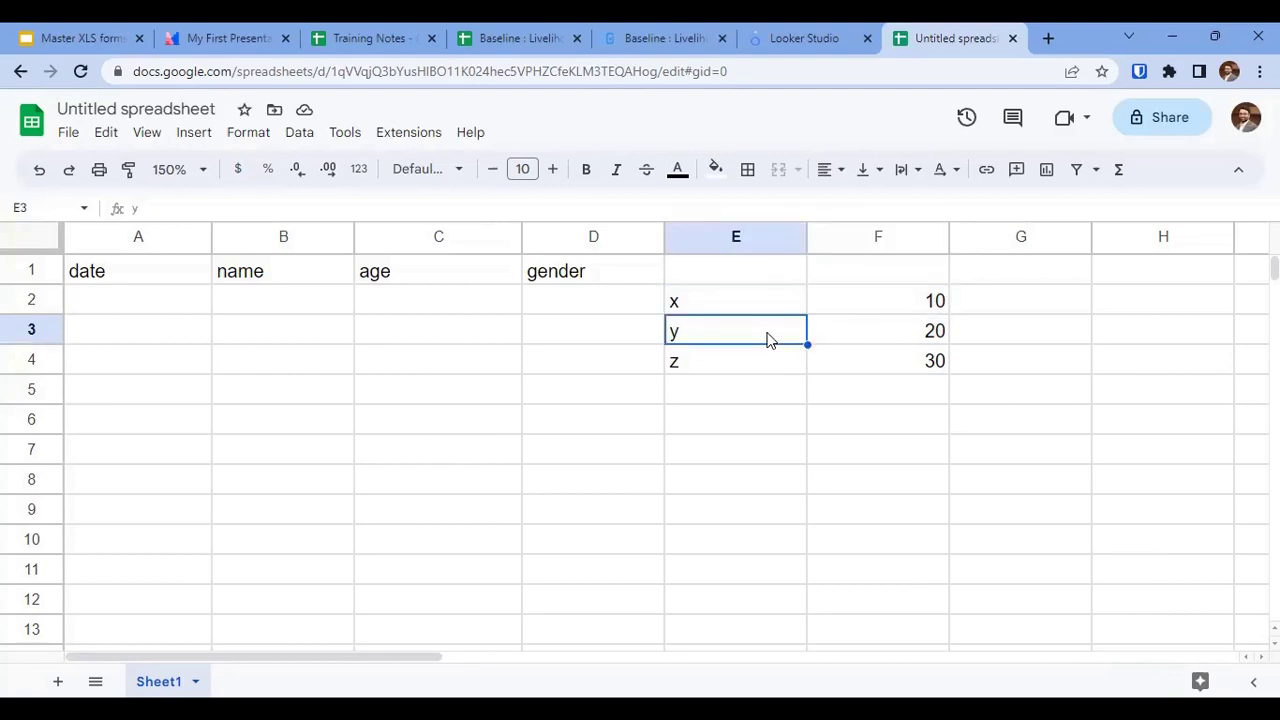
left_click(895, 336)
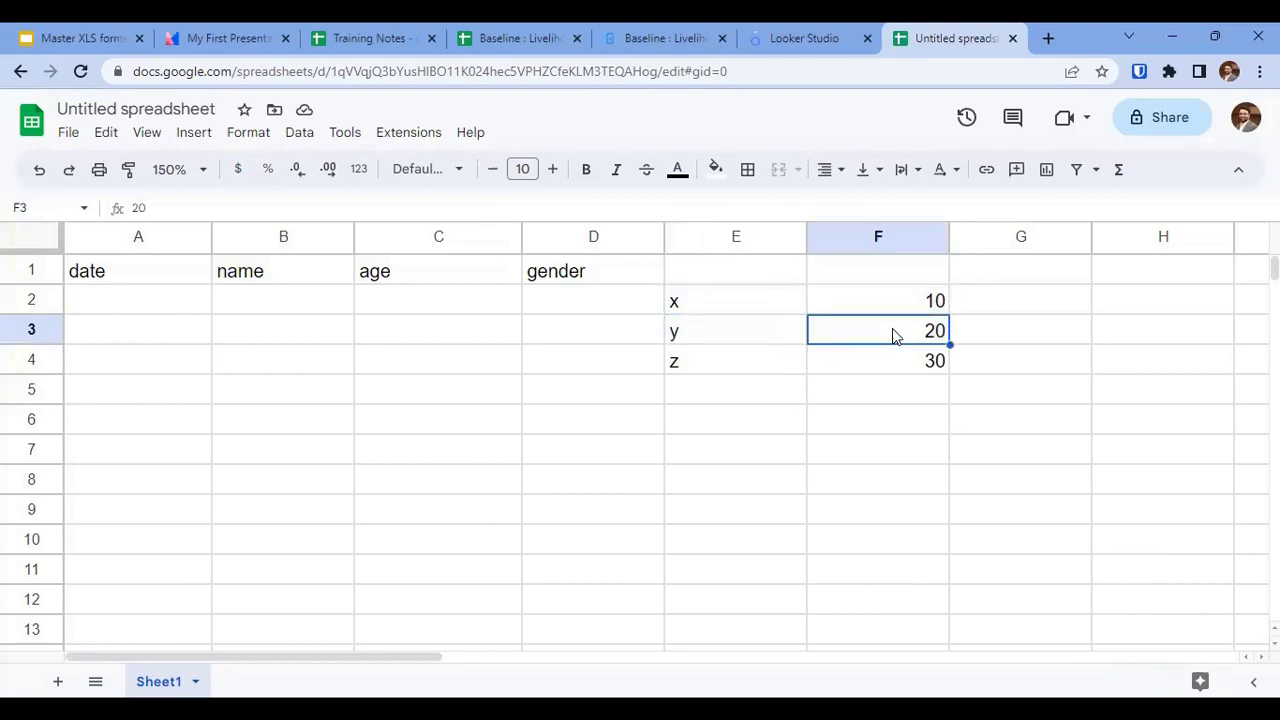
left_click(748, 304)
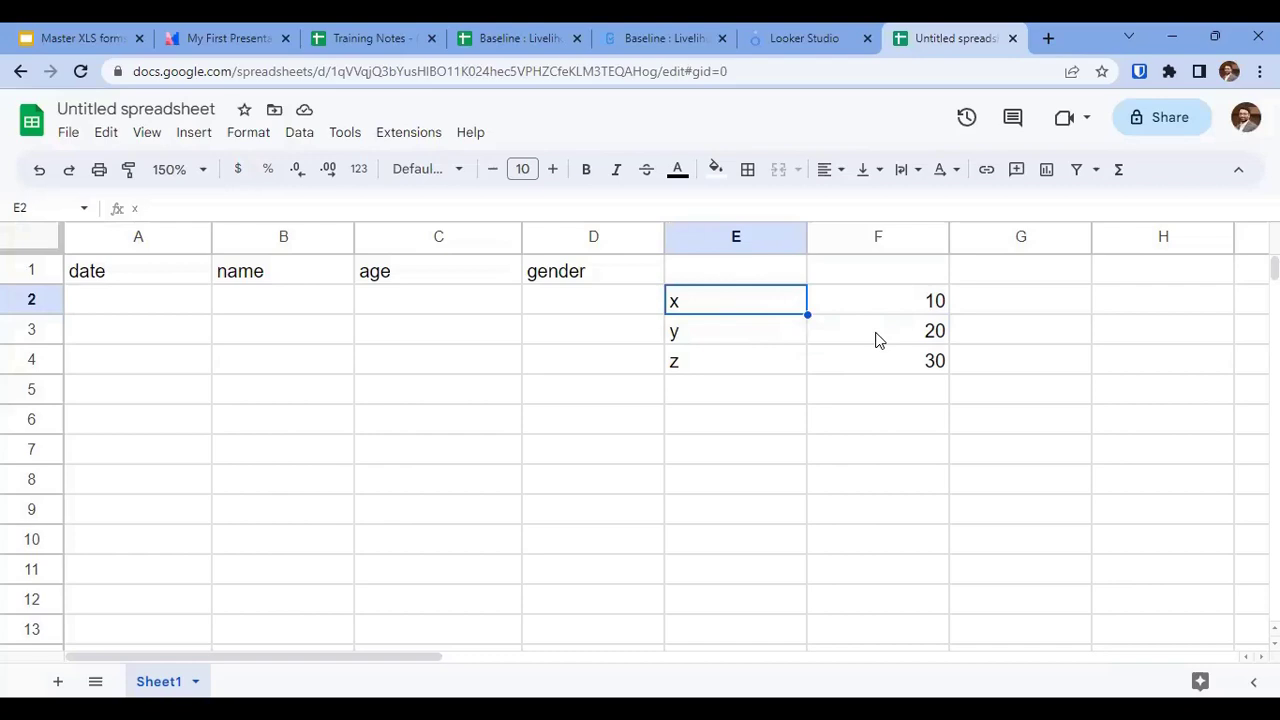
Return to the Baseline spreadsheet and copy the survey sheet's name cells B4:B10, from logo to enroll_q.
left_click(520, 36)
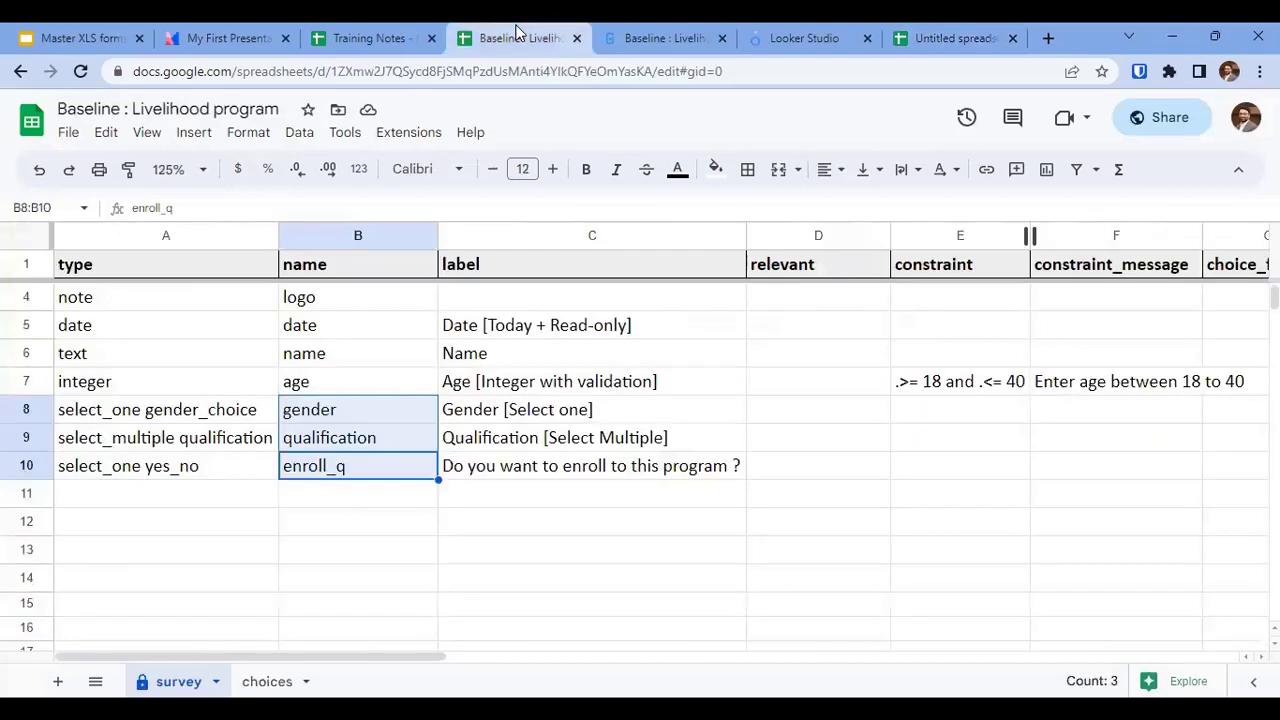
left_click(342, 300)
left_click_drag(340, 355, 345, 482)
key("ctrl+c")
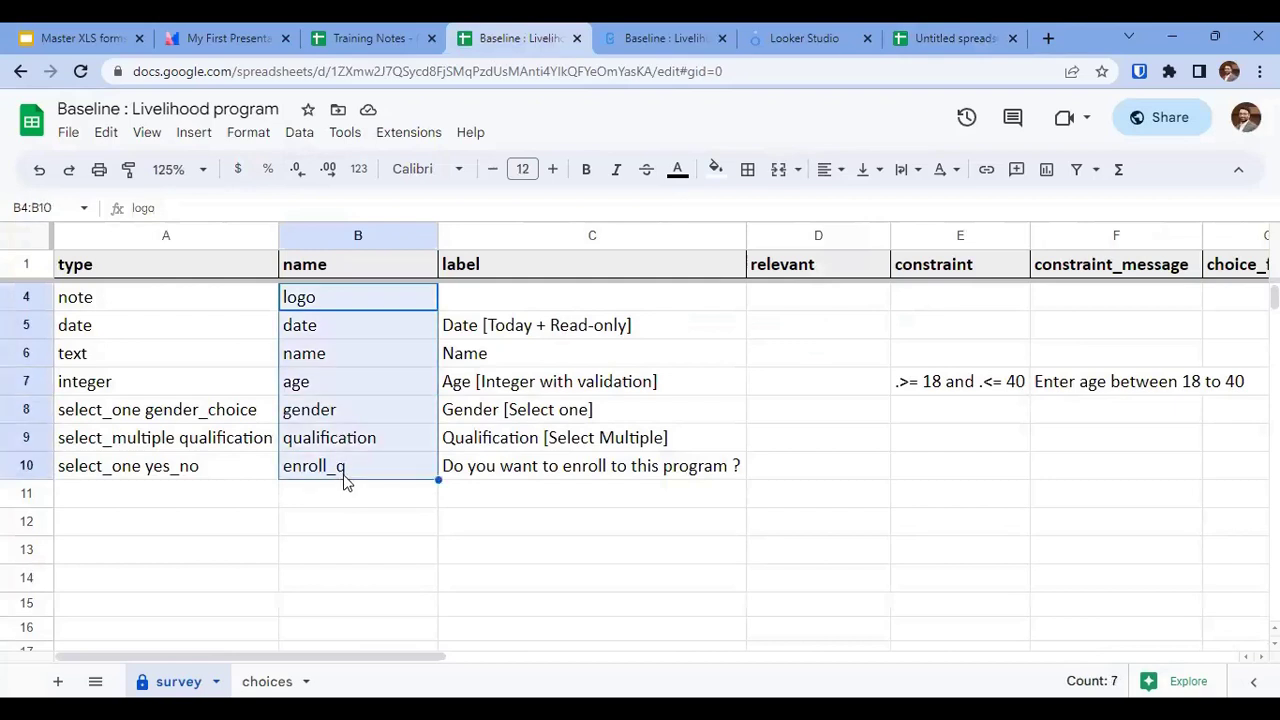
Paste the copied question names, from logo to enroll_q, into cells E7:E13 of the untitled spreadsheet.
left_click(1000, 32)
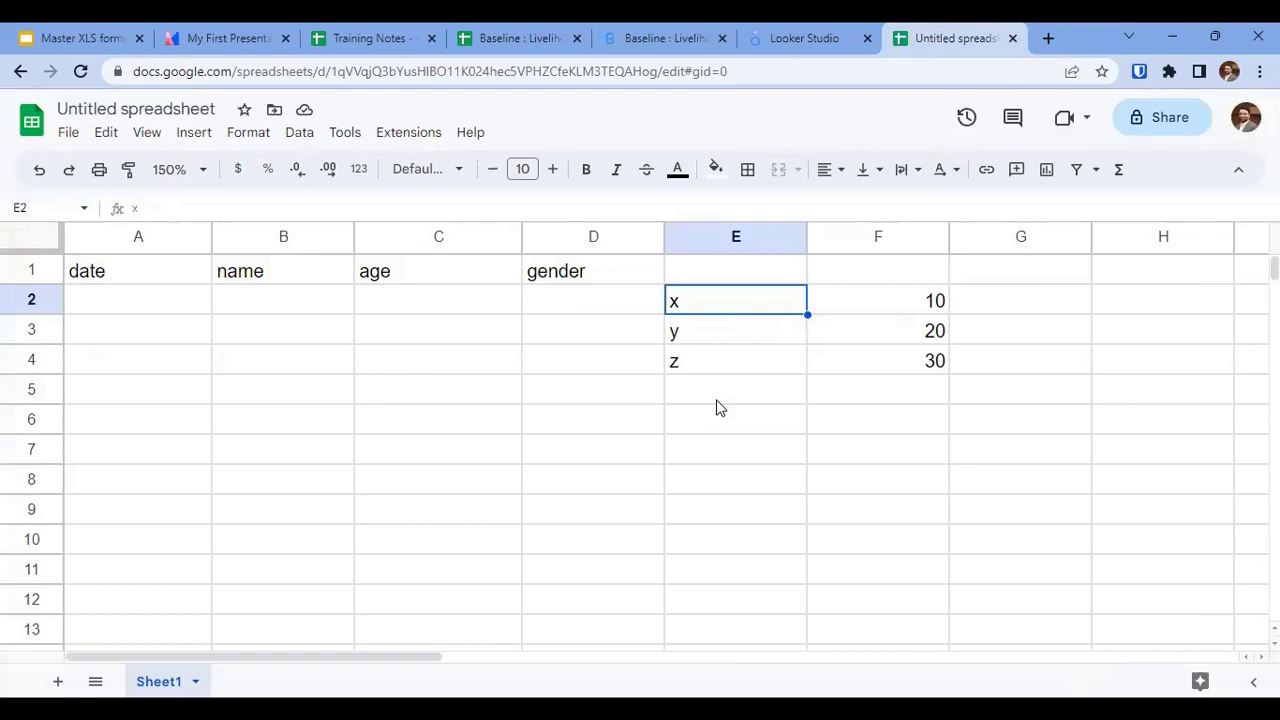
left_click(717, 401)
left_click(1003, 314)
left_click(733, 449)
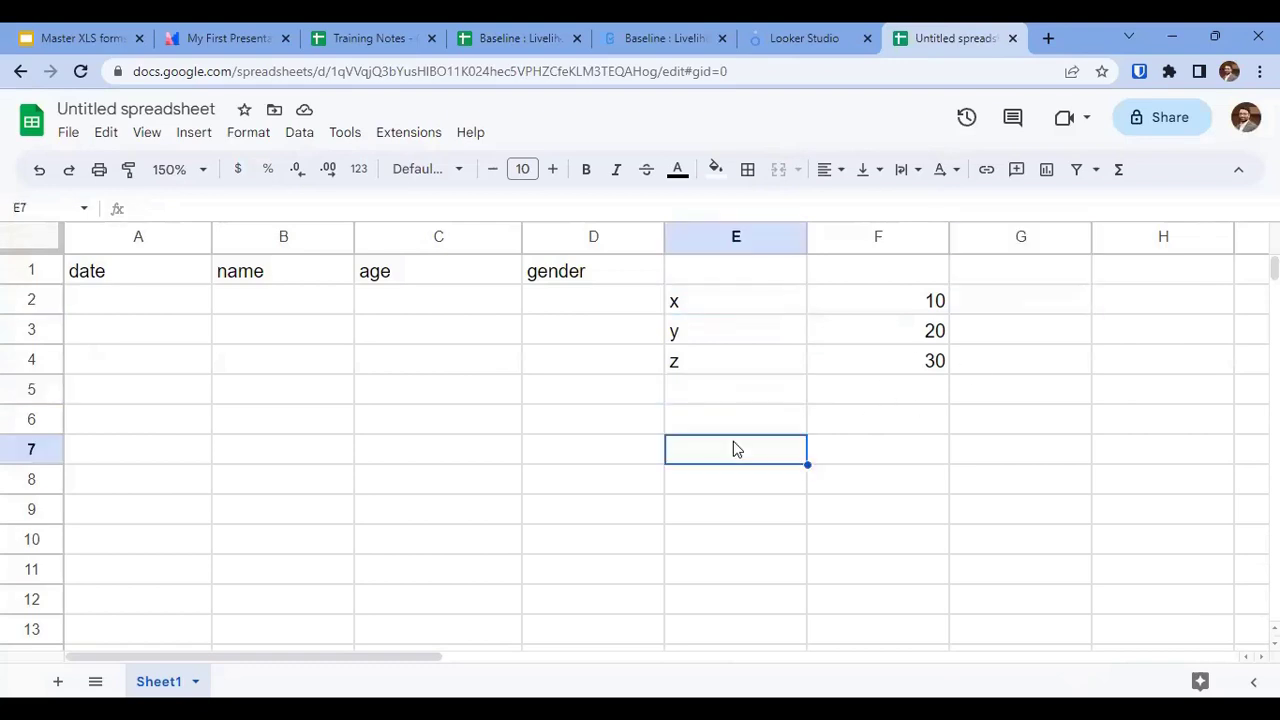
key("ctrl+v")
scroll(733, 449, "down", 4)
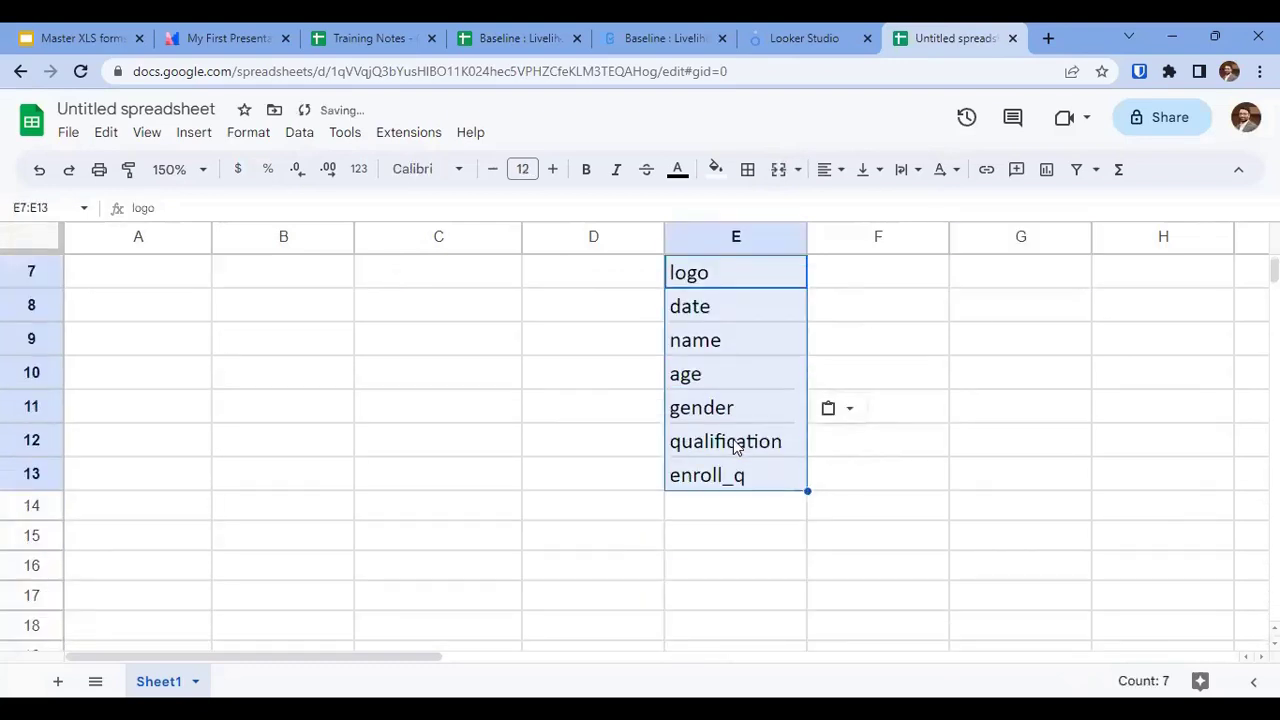
Enter Male as the sample value beside the gender variable in cell F11.
left_click(714, 382)
left_click(745, 405)
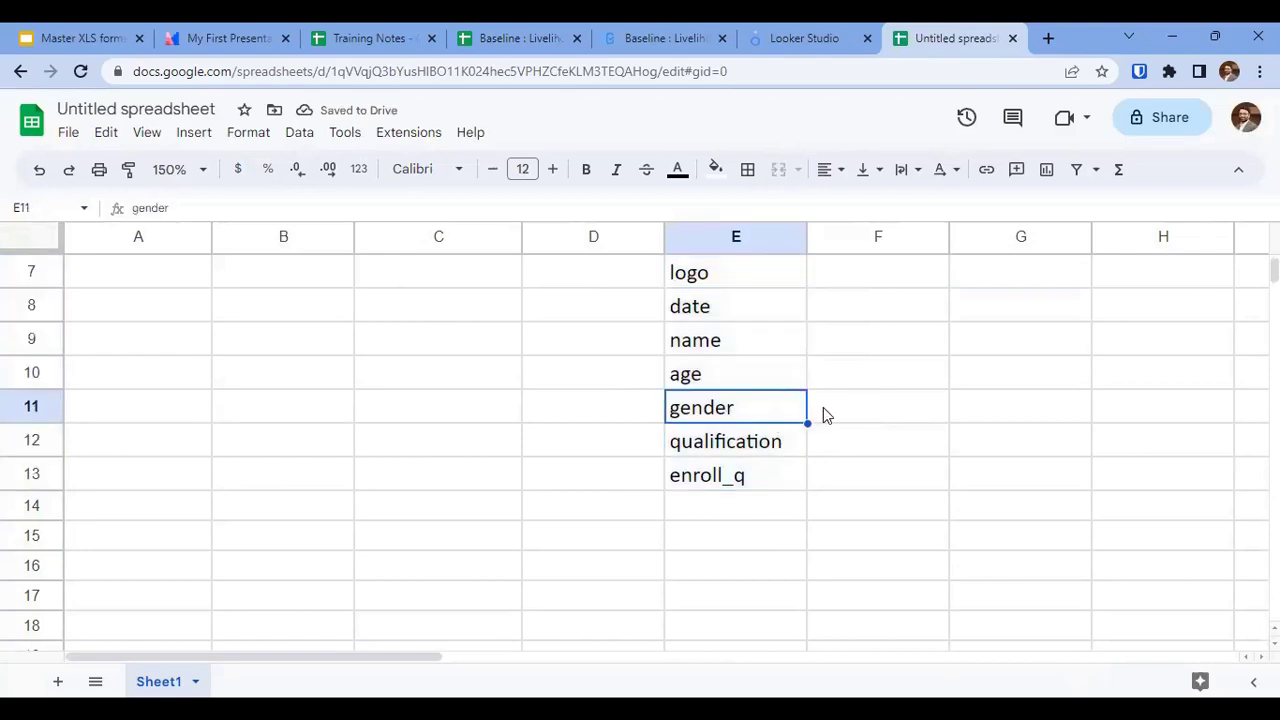
left_click(896, 412)
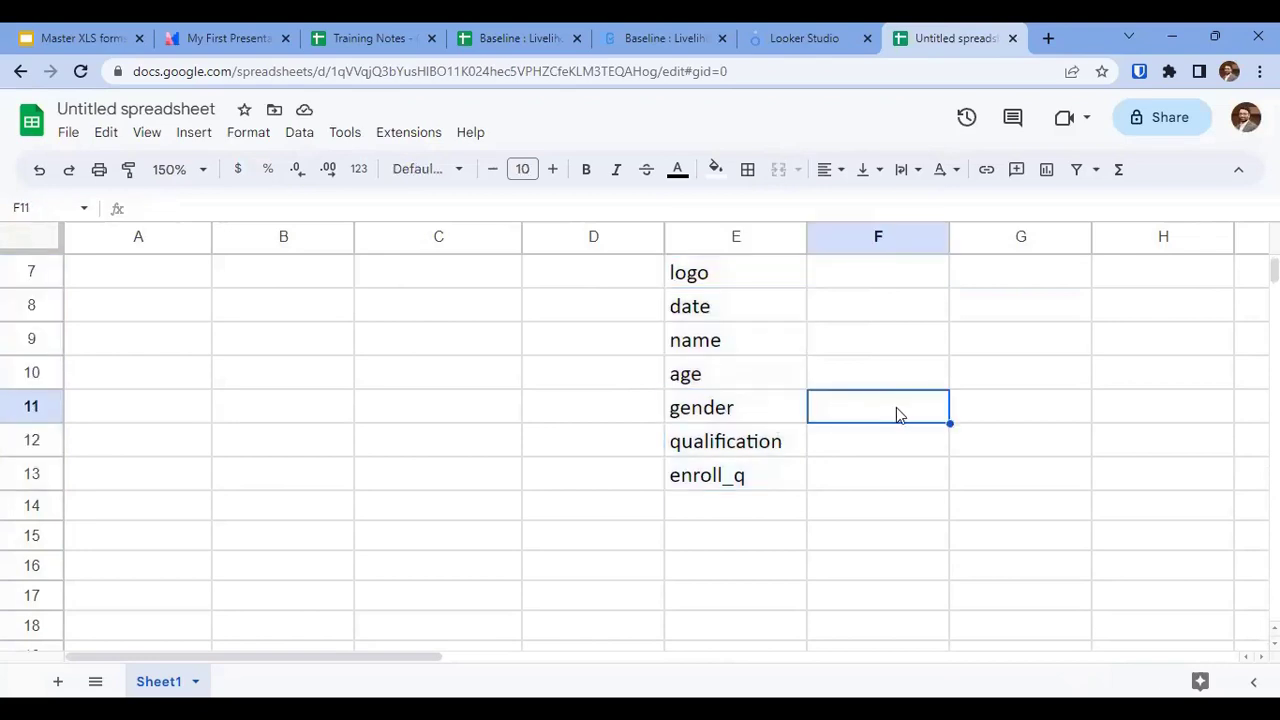
type("Male")
key("Return")
key("Up")
key("Left")
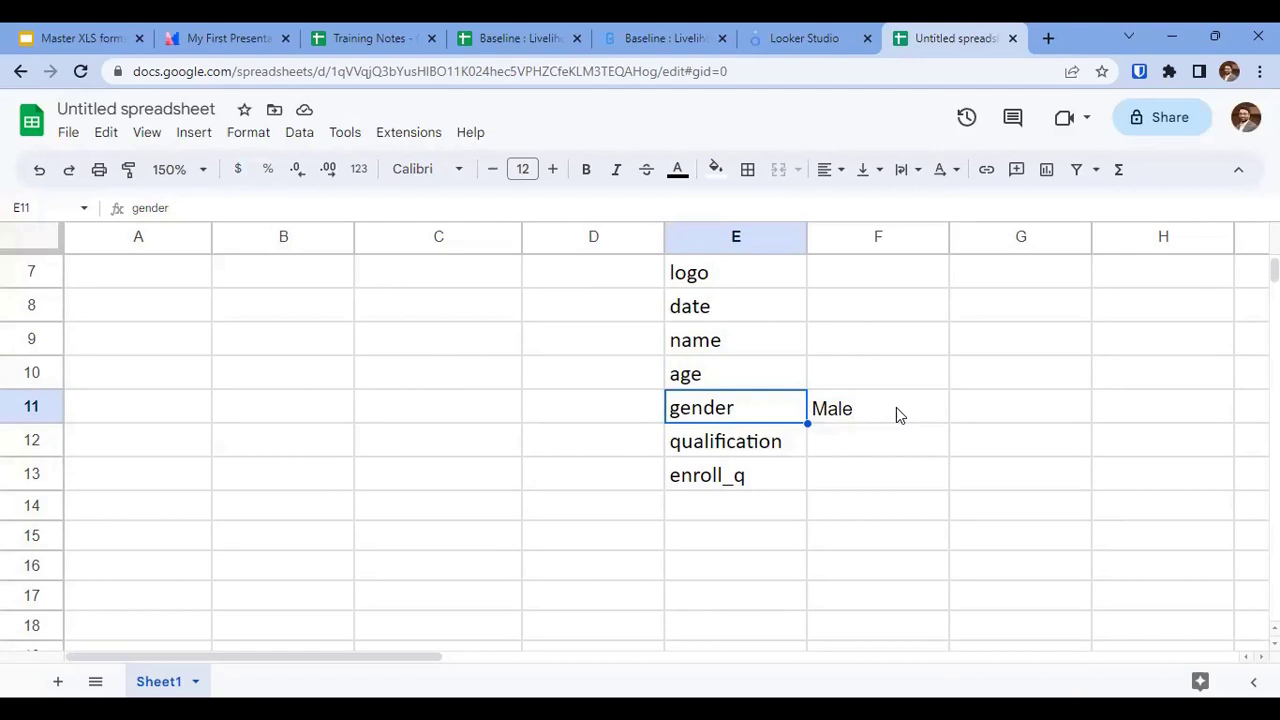
Enter Yes as the sample value beside the enroll_q variable in cell F13.
key("Down")
key("Down")
key("Down")
key("Right")
key("Up")
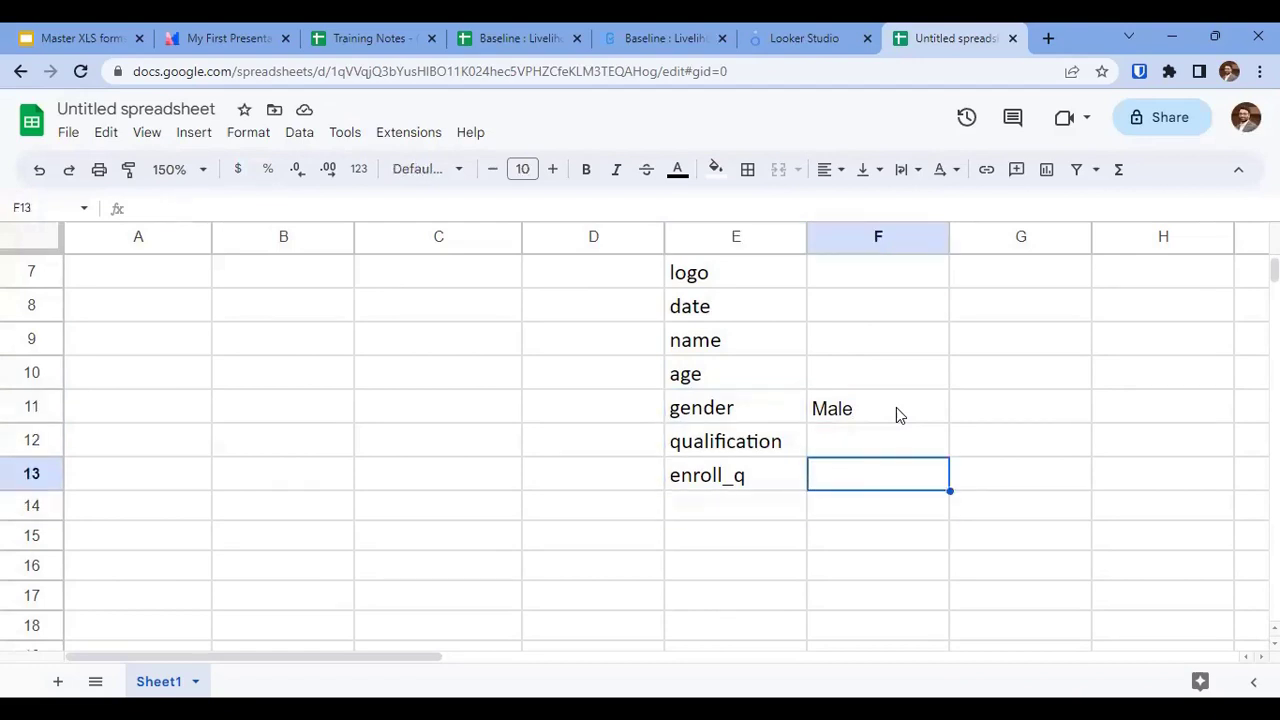
type("Yes")
key("Return")
key("Up")
key("Left")
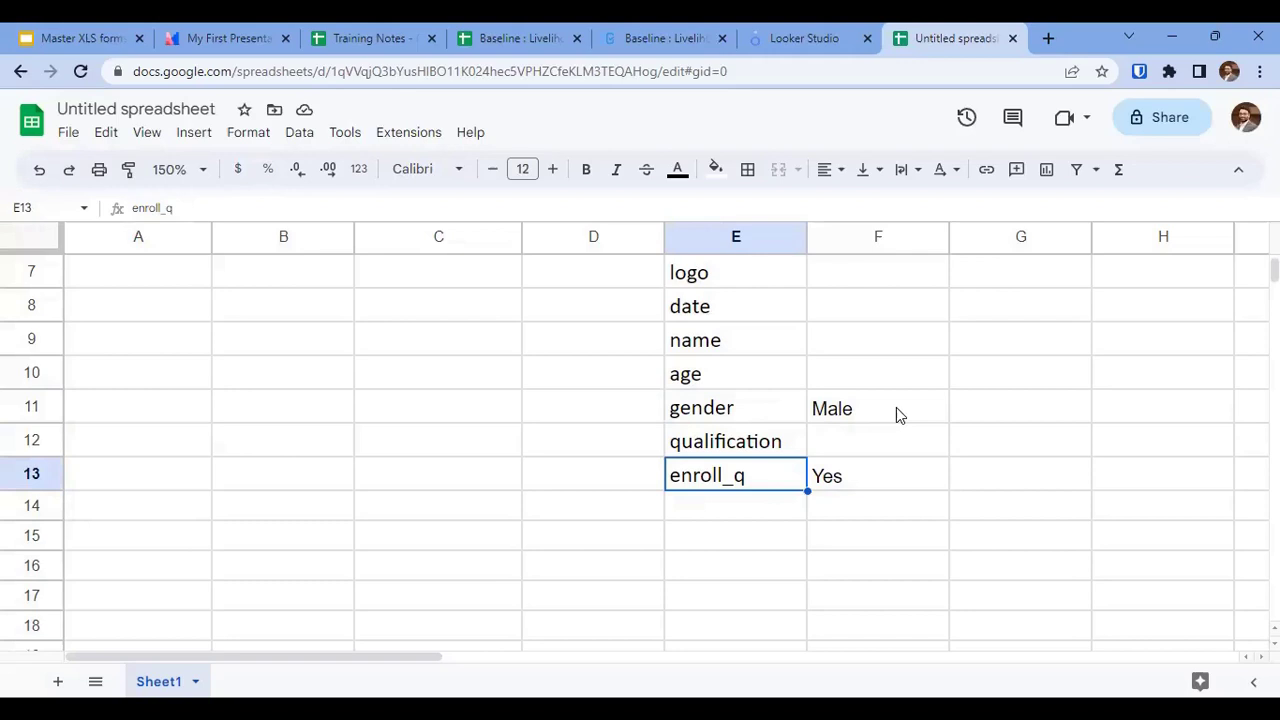
Return to the Baseline spreadsheet and set the text colour of survey rows 11 to 14, the course information group, to black.
left_click(520, 38)
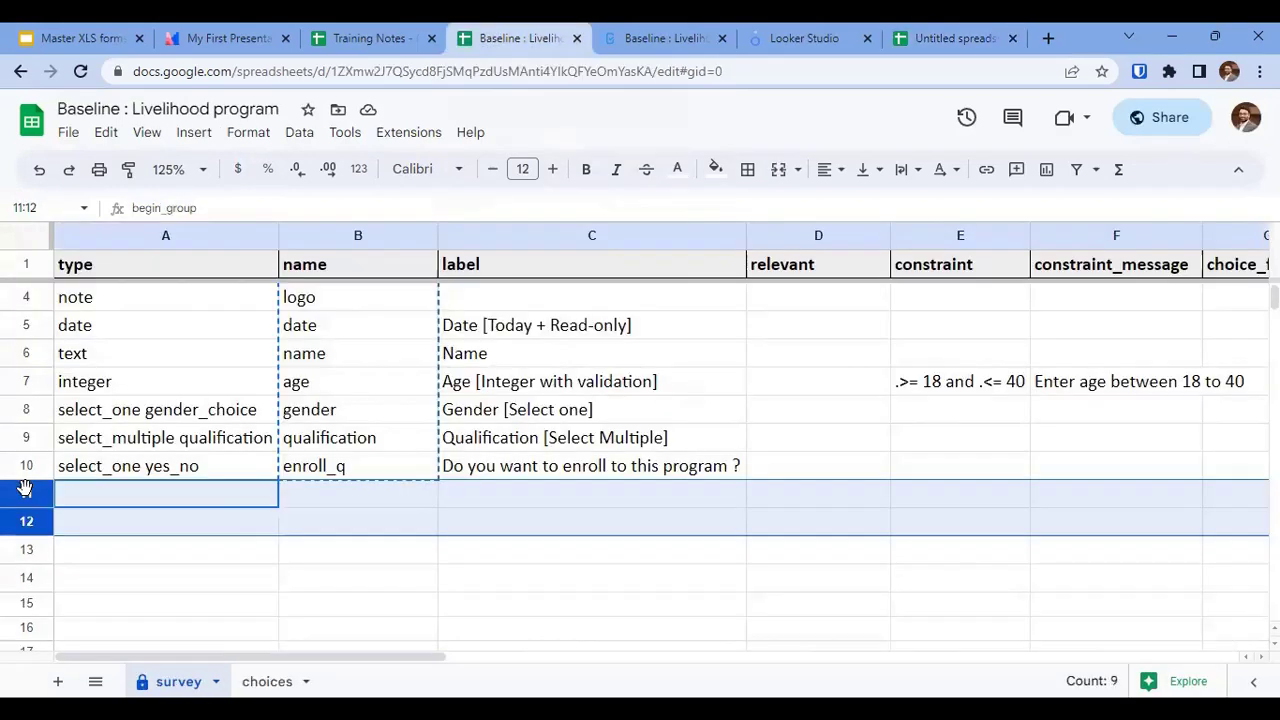
key("ctrl+v")
left_click(677, 169)
left_click(677, 169)
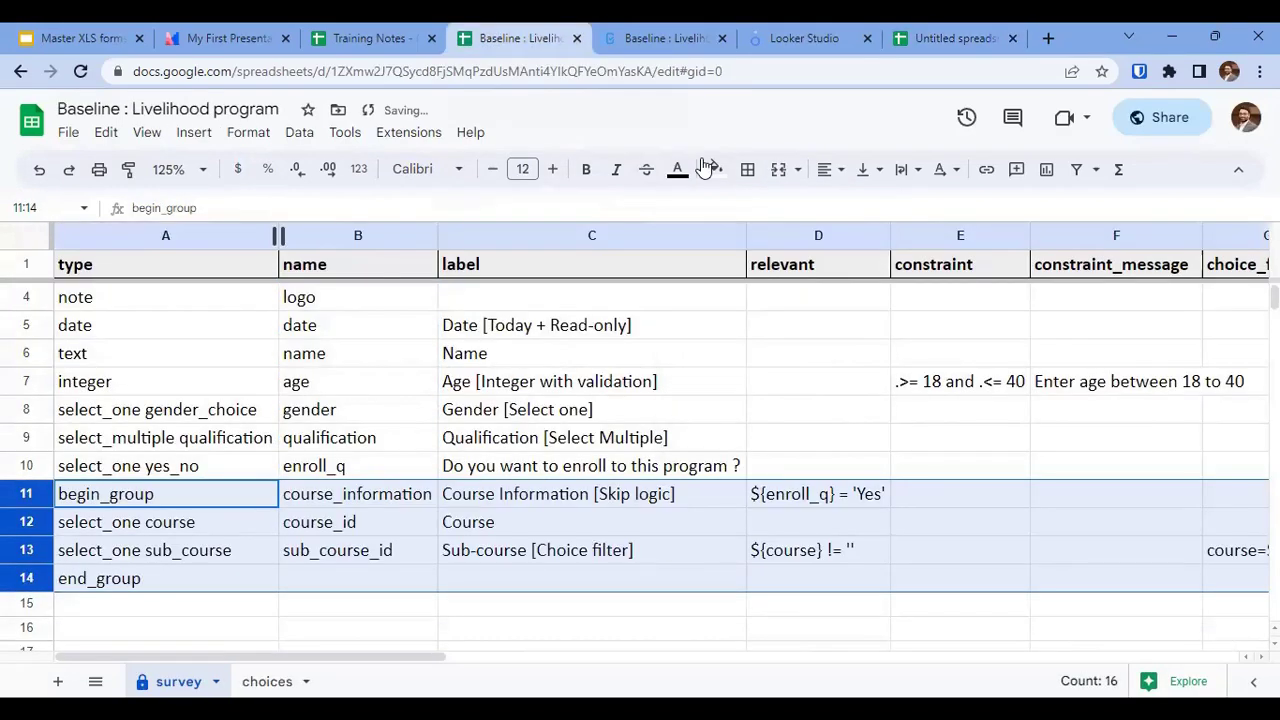
left_click(163, 473)
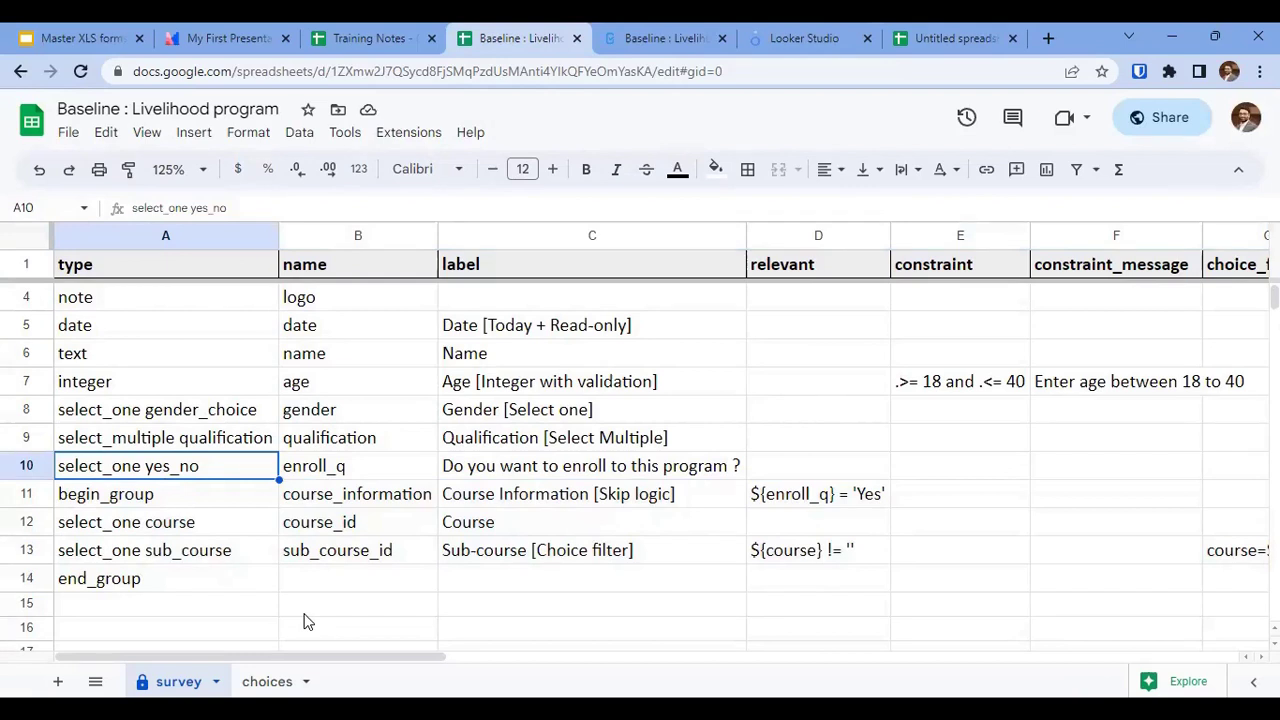
Examine the sub_course entry in A14:D14 and the course list in A11:C13 on the choices sheet.
left_click(258, 683)
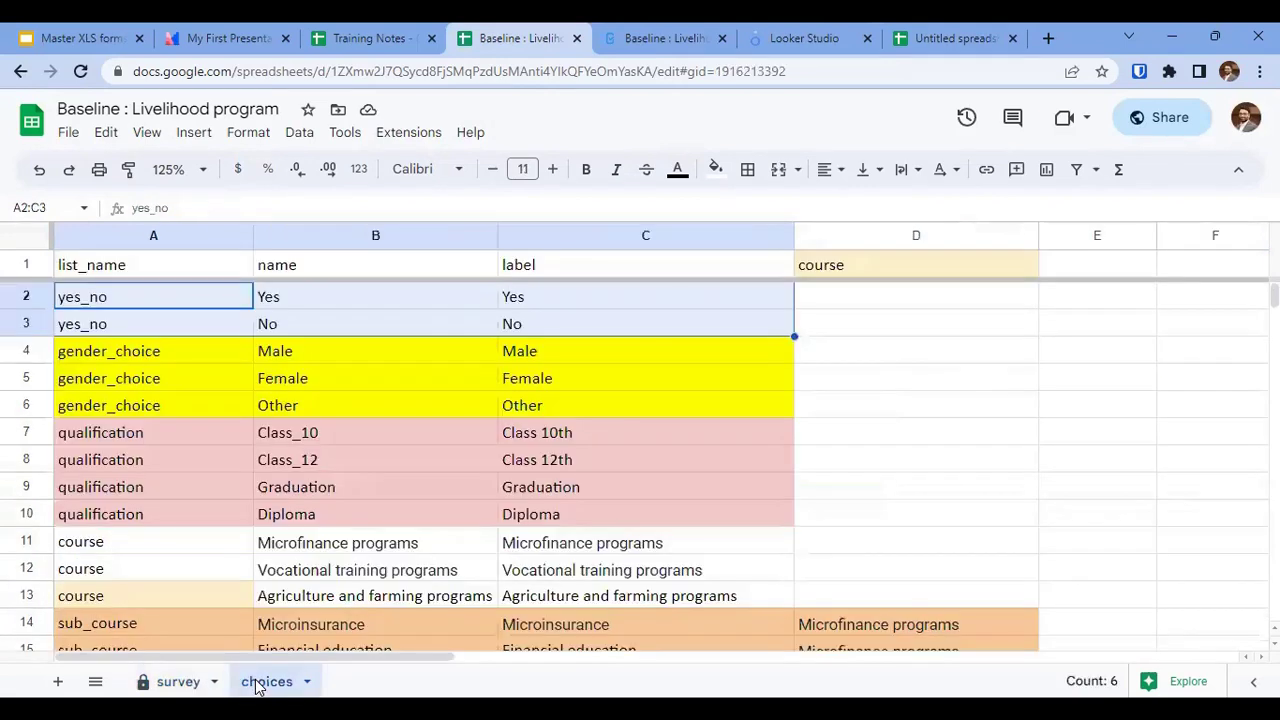
left_click(138, 625)
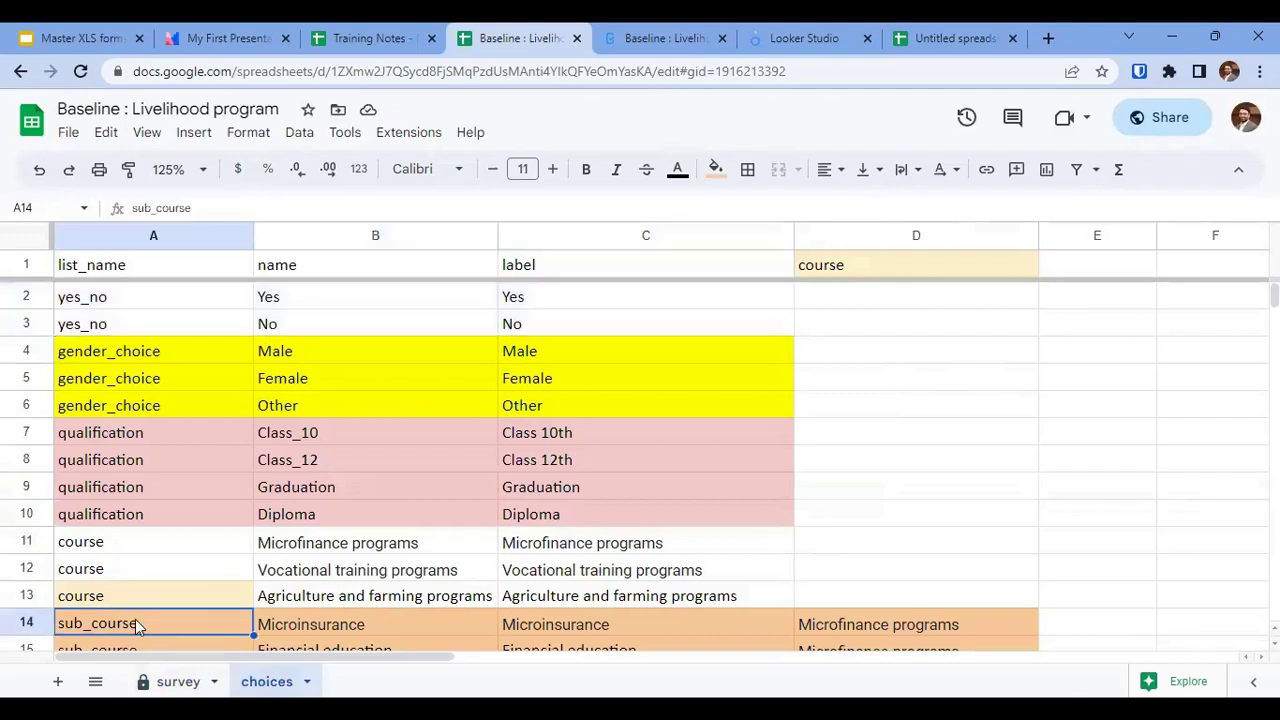
key("shift+Right")
key("shift+Right")
key("shift+Right")
scroll(137, 625, "down", 3)
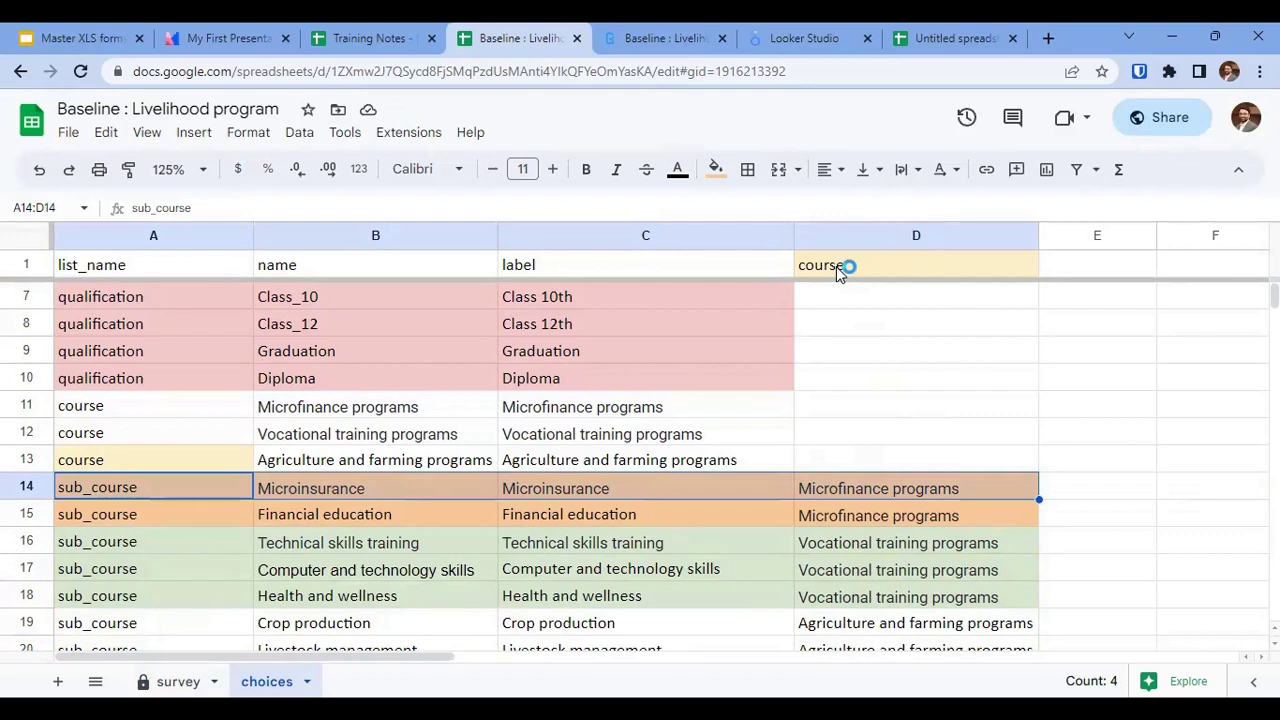
left_click(129, 409)
left_click_drag(135, 441, 586, 457)
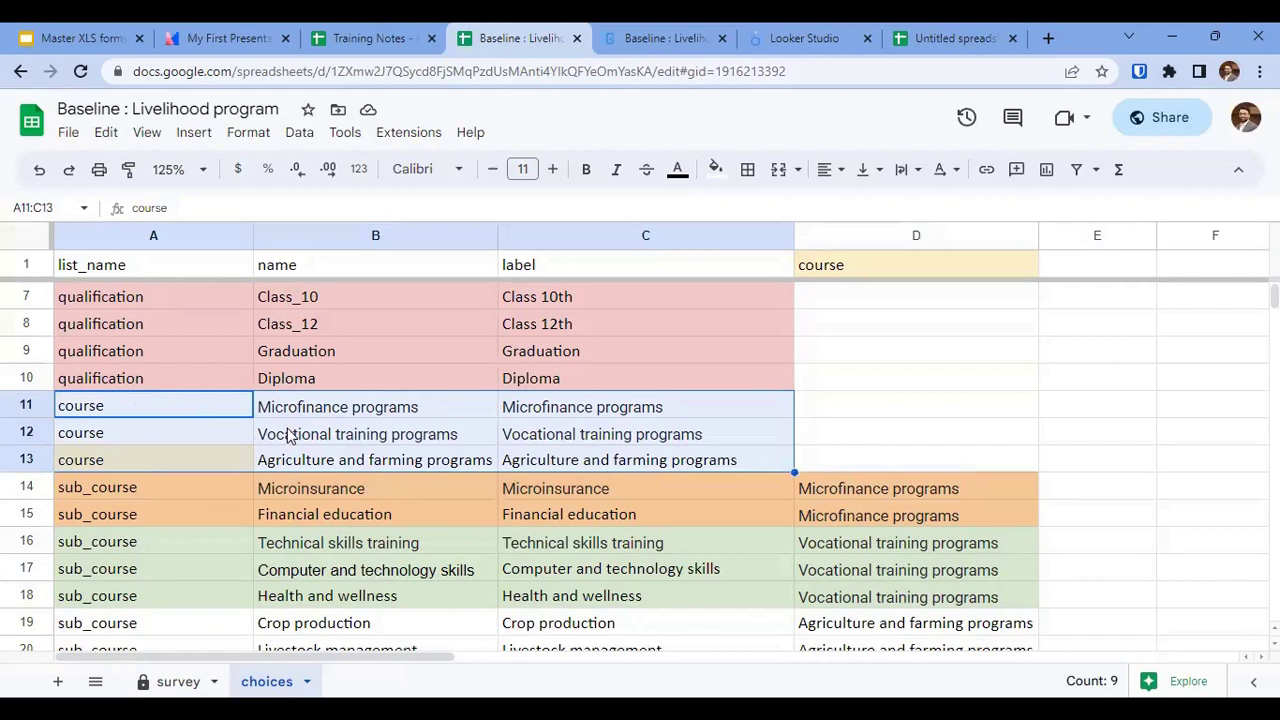
left_click(340, 414)
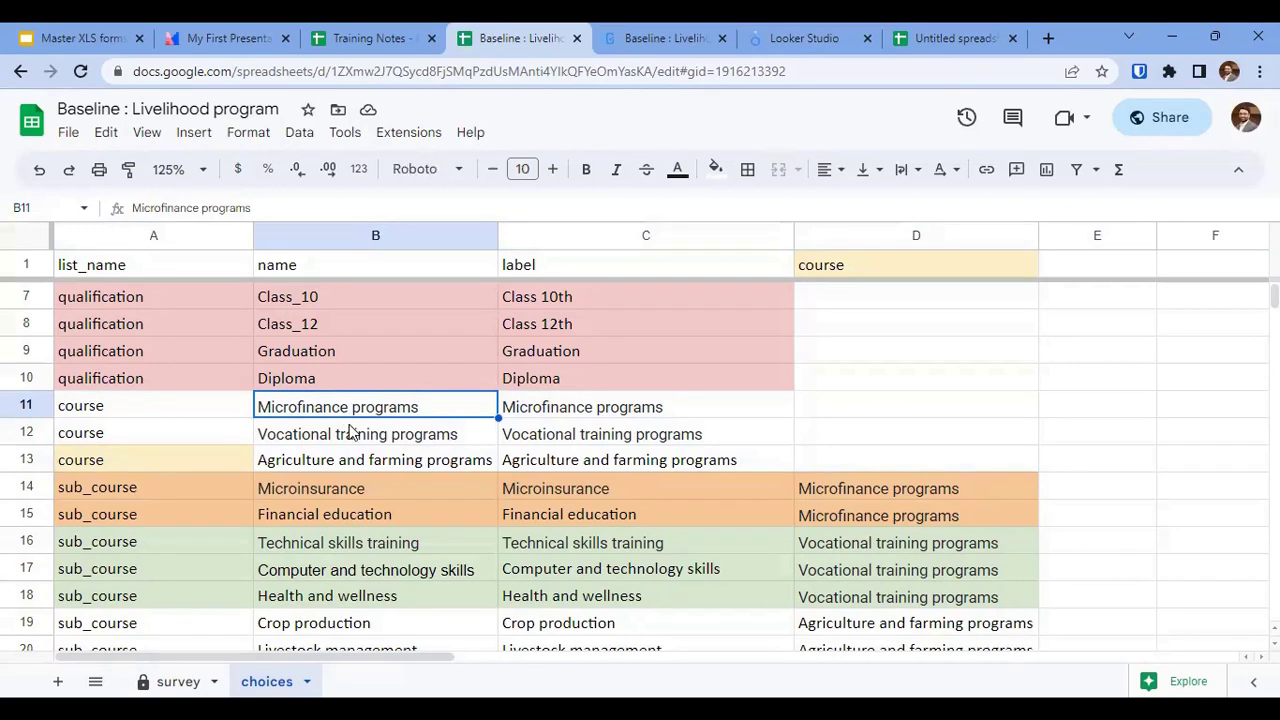
Fill the course cell A11 with light green and copy that formatting to the course header in D1.
left_click(112, 413)
left_click(715, 169)
left_click(811, 306)
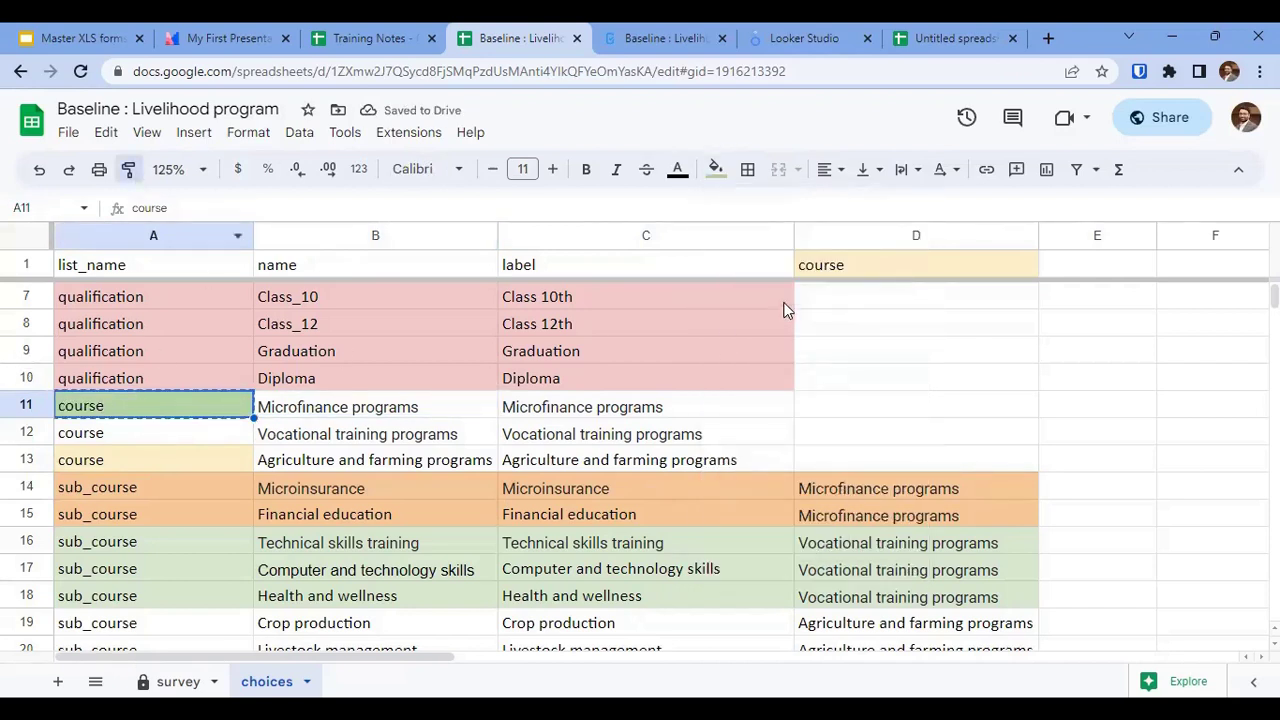
left_click(846, 269)
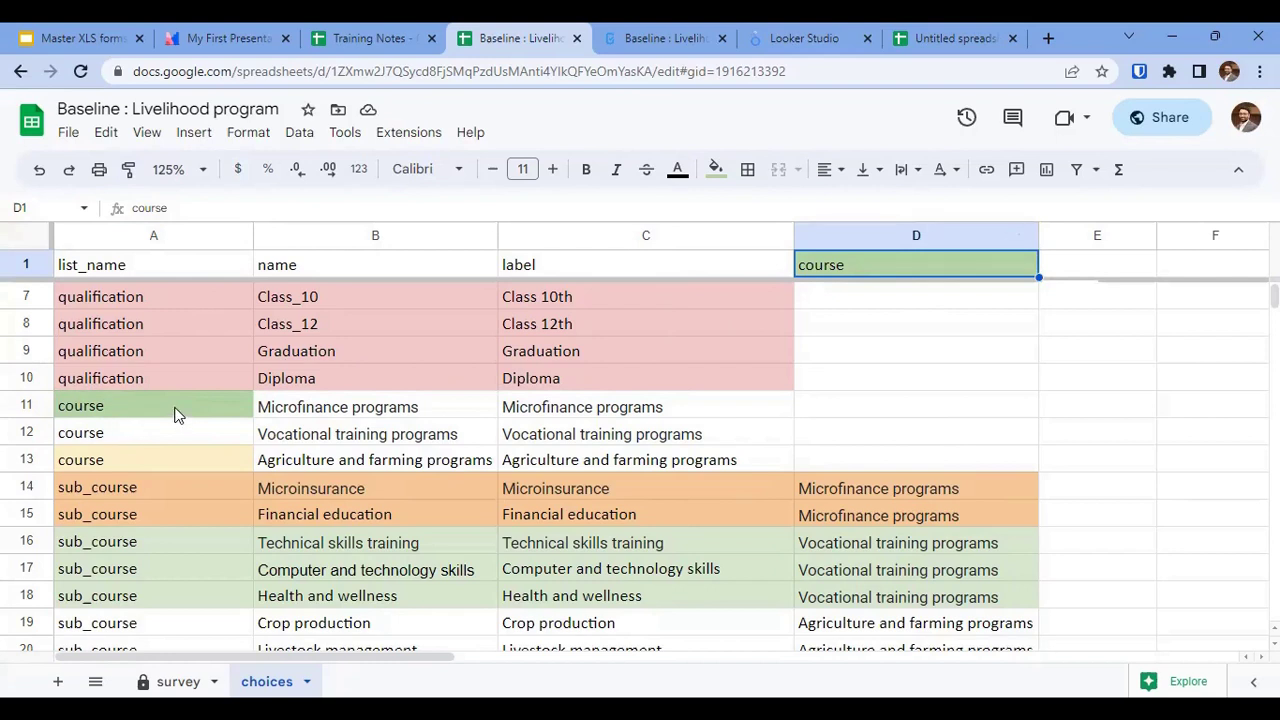
Fill Microfinance programs in B11 with blue and apply the same formatting to the matching course cells D14:D15.
left_click(339, 416)
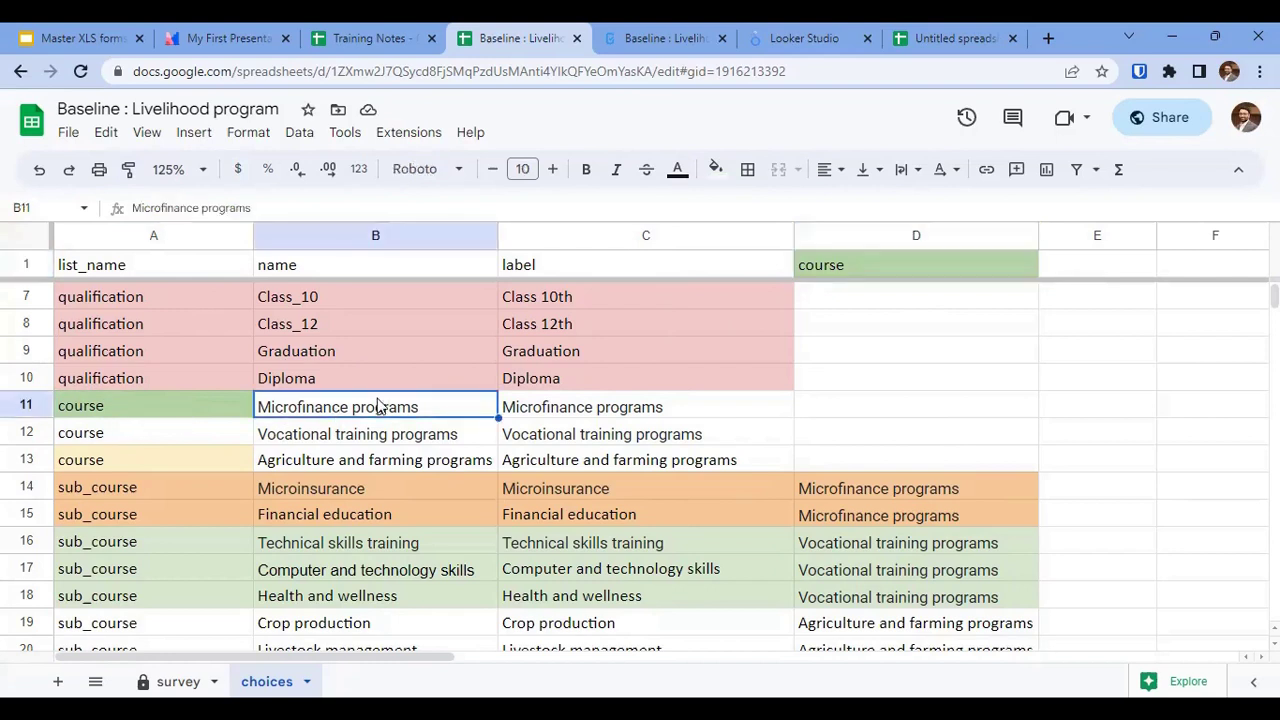
left_click(714, 170)
key("ctrl+c")
left_click_drag(911, 490, 911, 512)
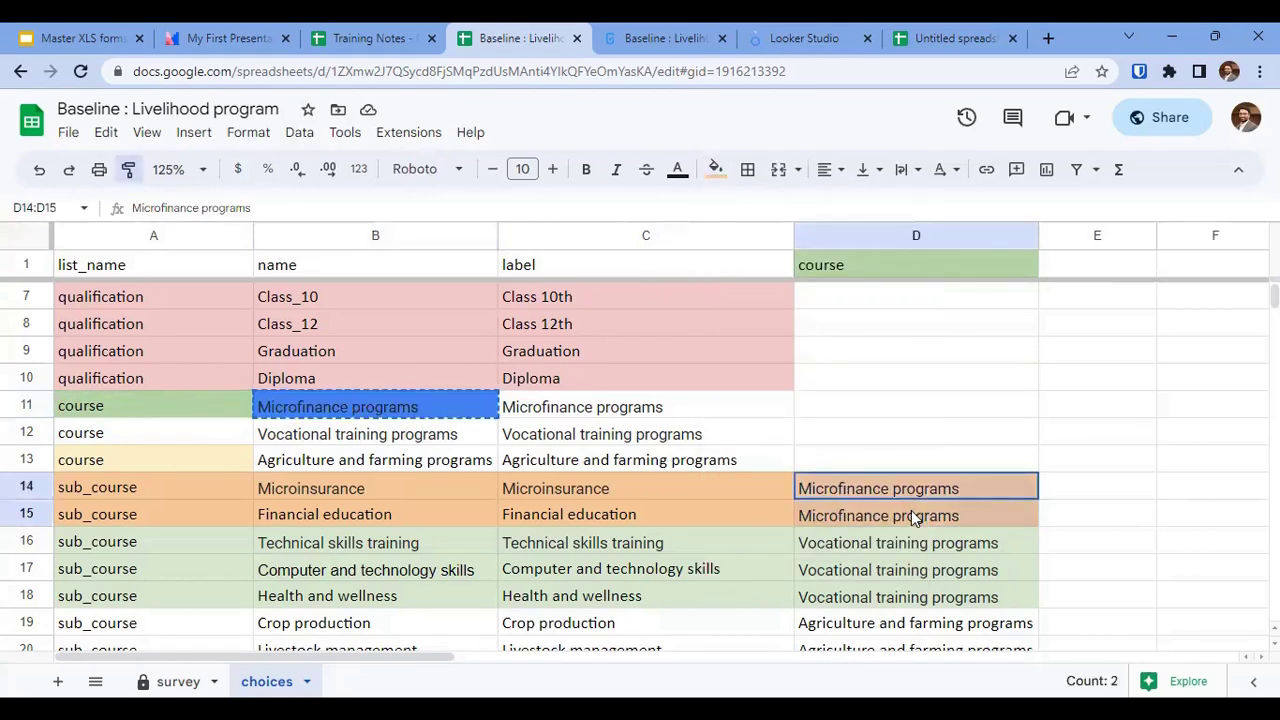
key("ctrl+v")
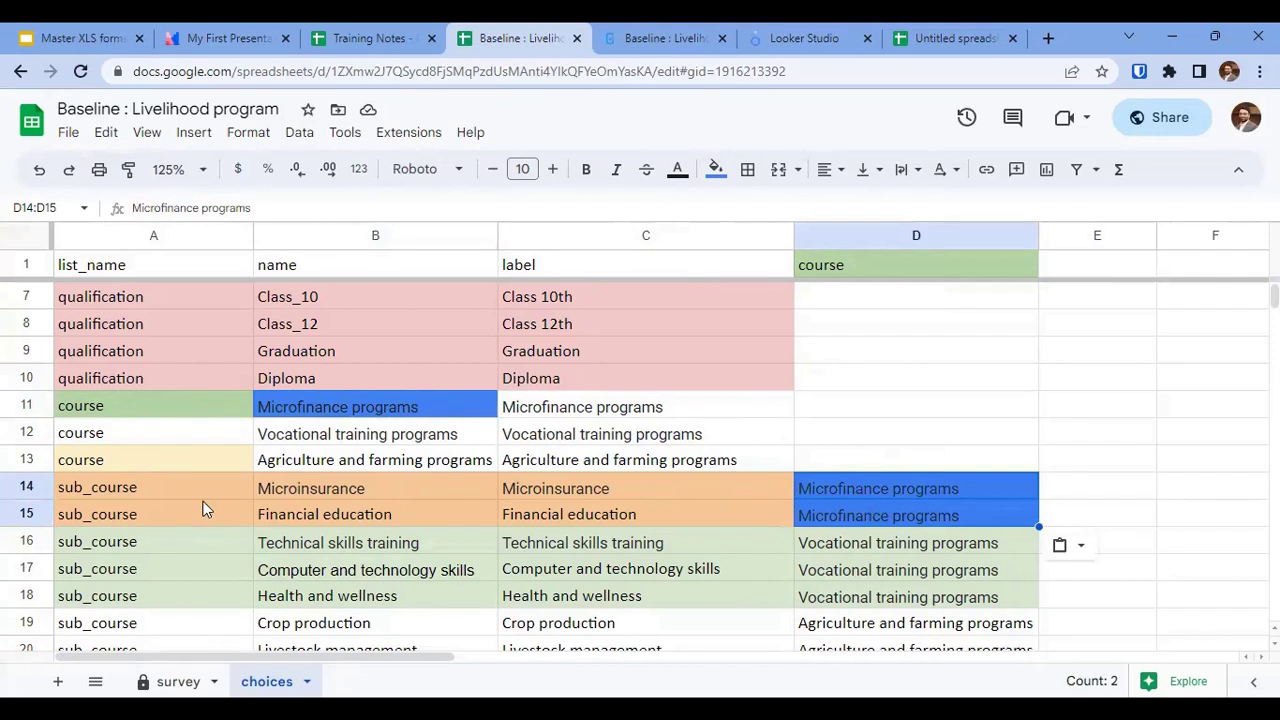
left_click(281, 491)
left_click(287, 514)
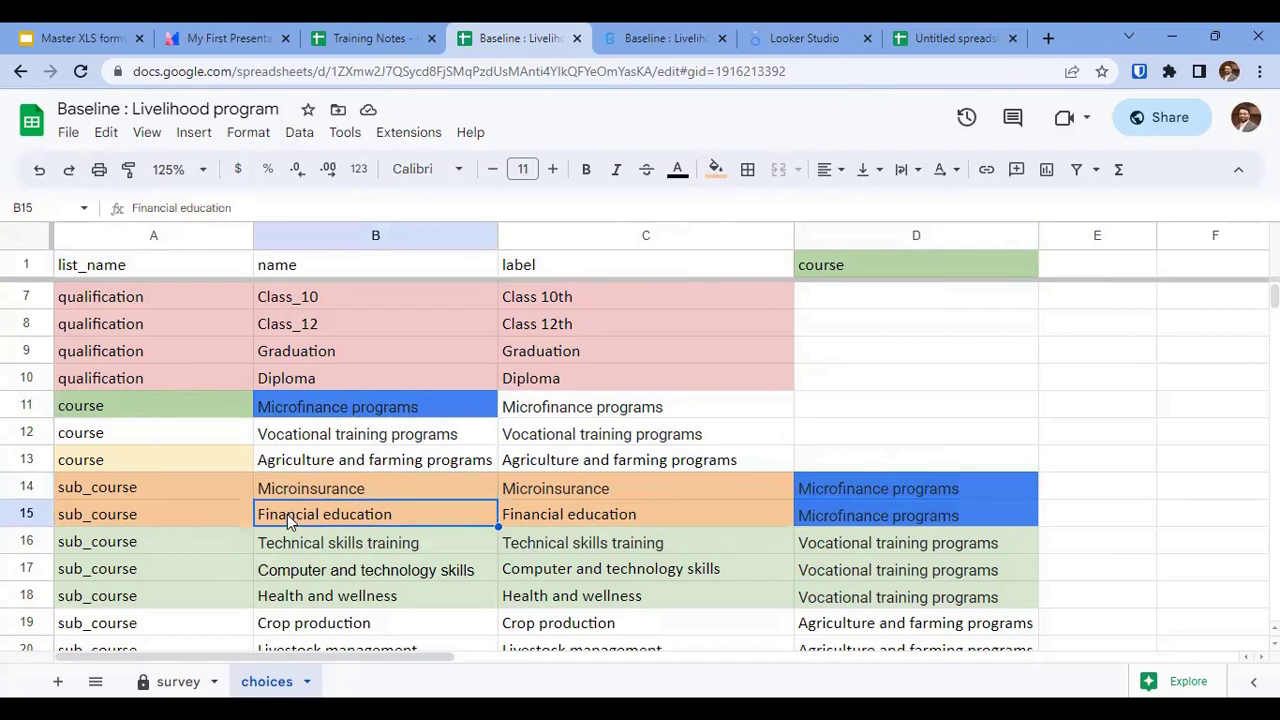
Fill Vocational training programs in B12 with dark orange and copy that formatting to its sub_course rows in A16:D18.
left_click(300, 434)
left_click(715, 169)
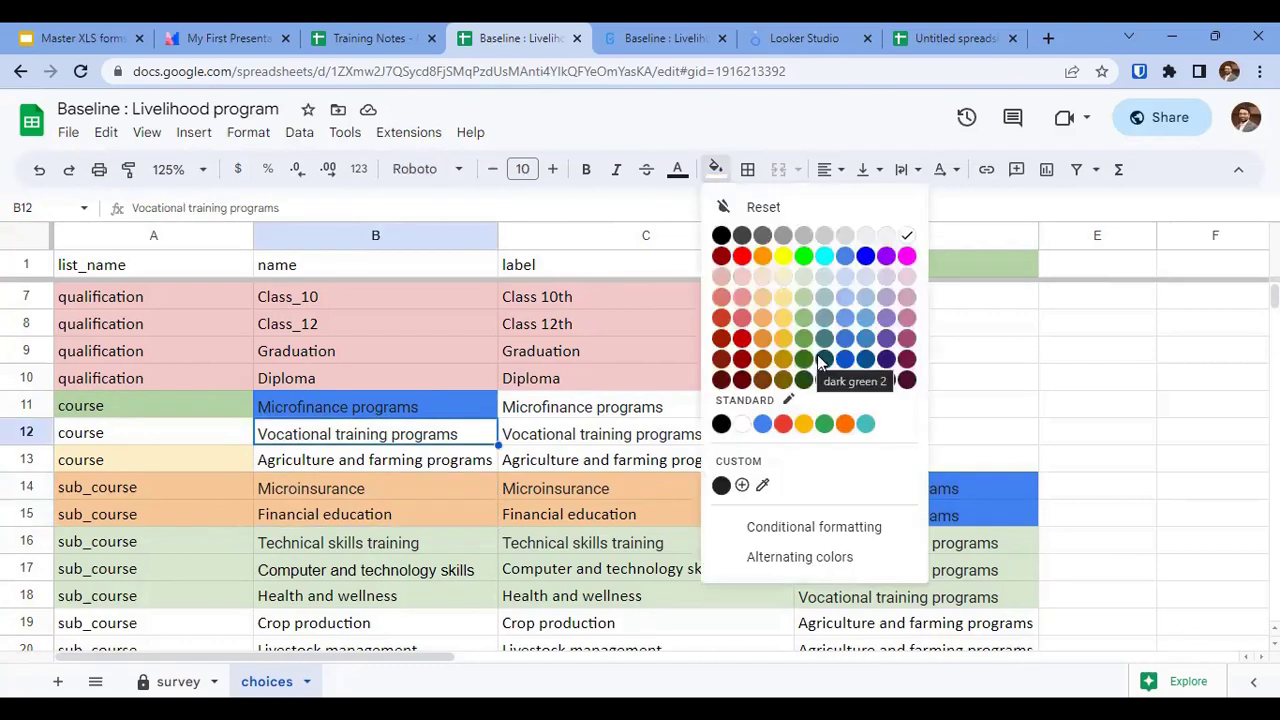
left_click(762, 338)
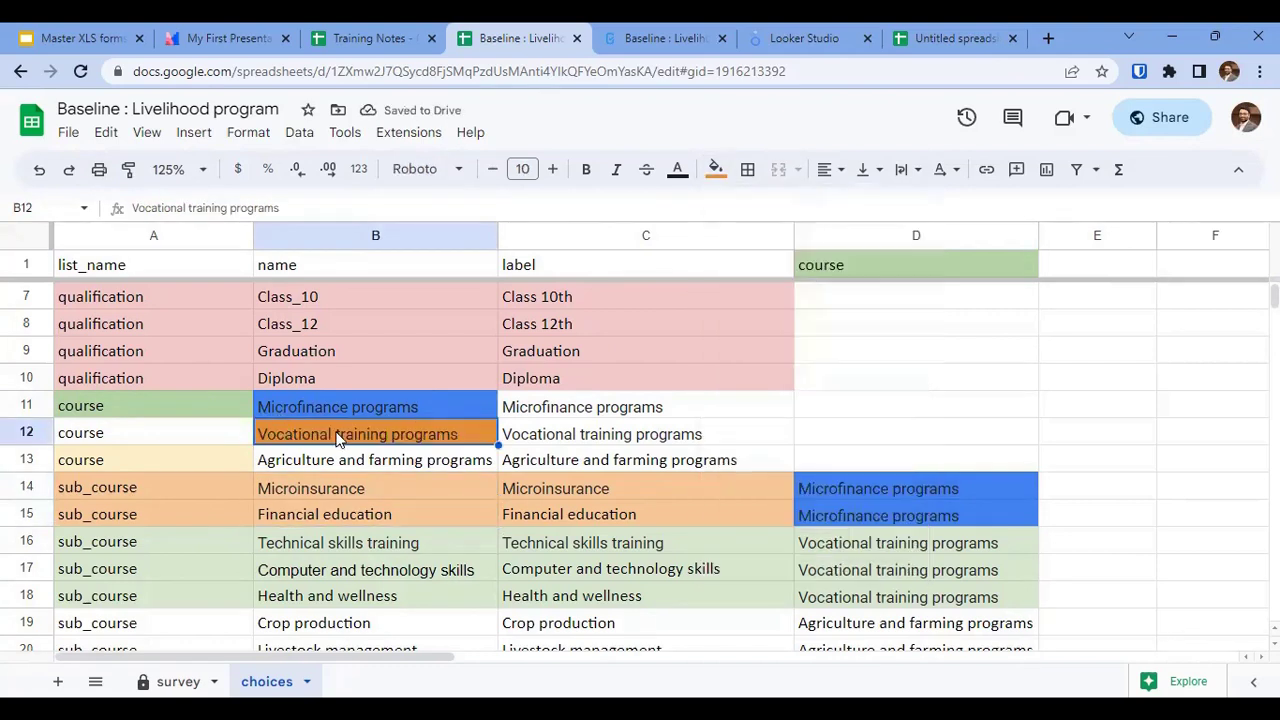
left_click(129, 170)
mouse_move(846, 548)
left_mouse_down()
mouse_move(850, 598)
mouse_move(169, 593)
left_mouse_up()
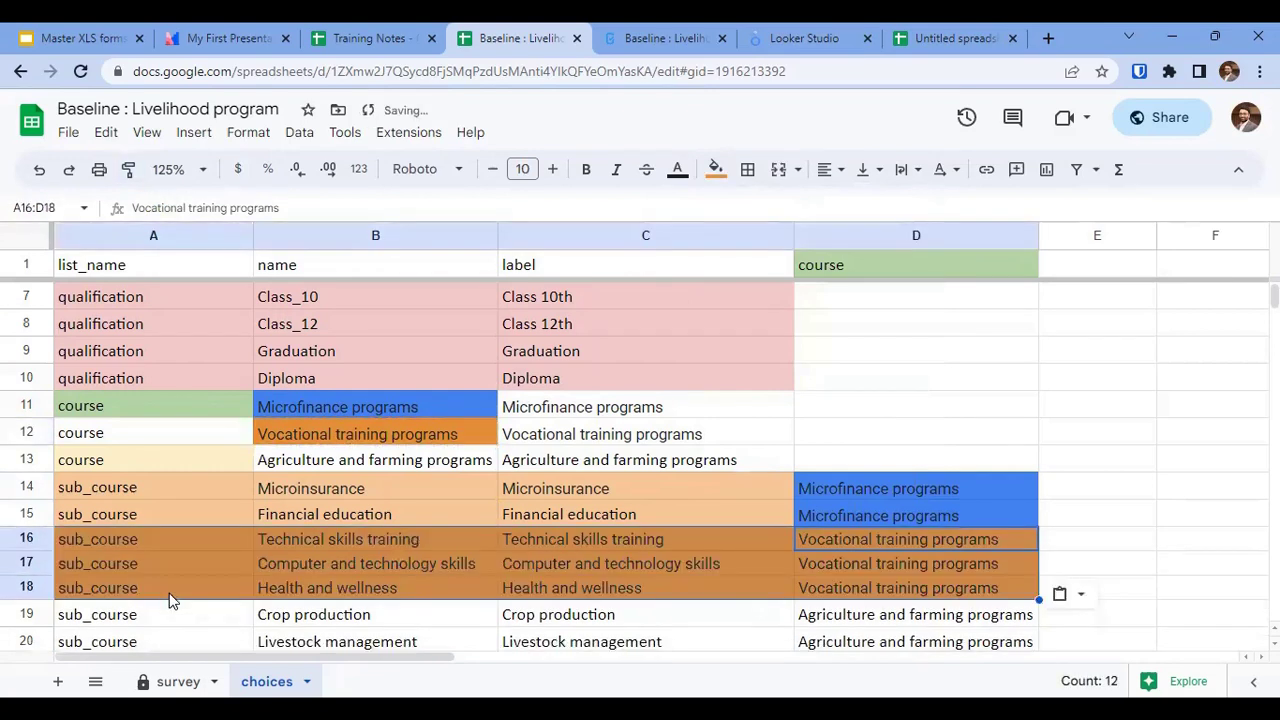
Return to the survey sheet and fill the enroll_q name cell B10 with light red.
left_click(165, 681)
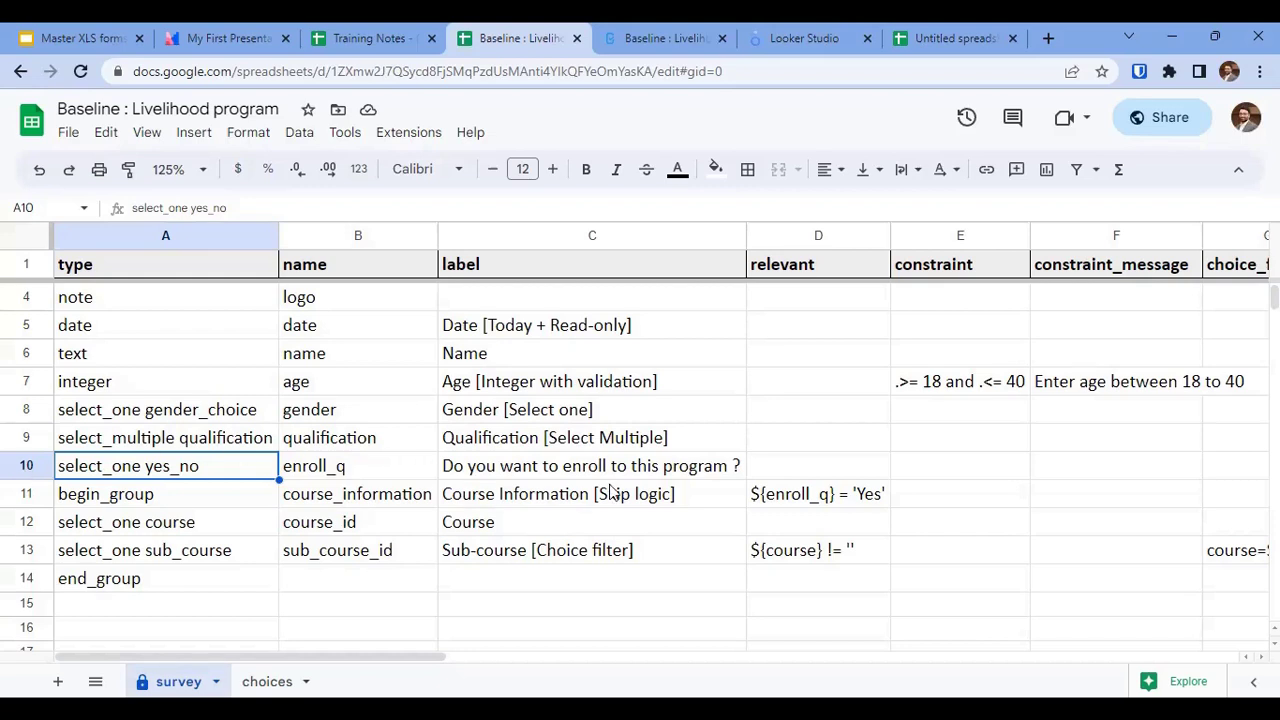
left_click(673, 494)
left_click(681, 475)
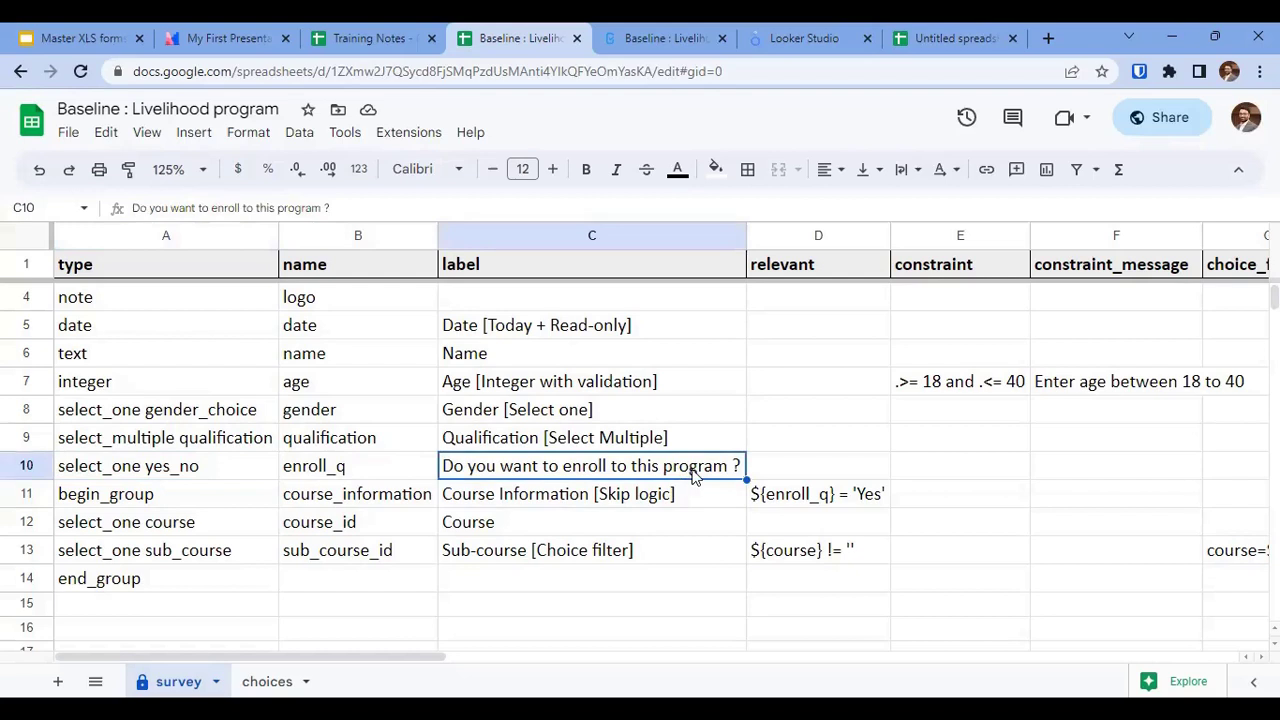
left_click(340, 471)
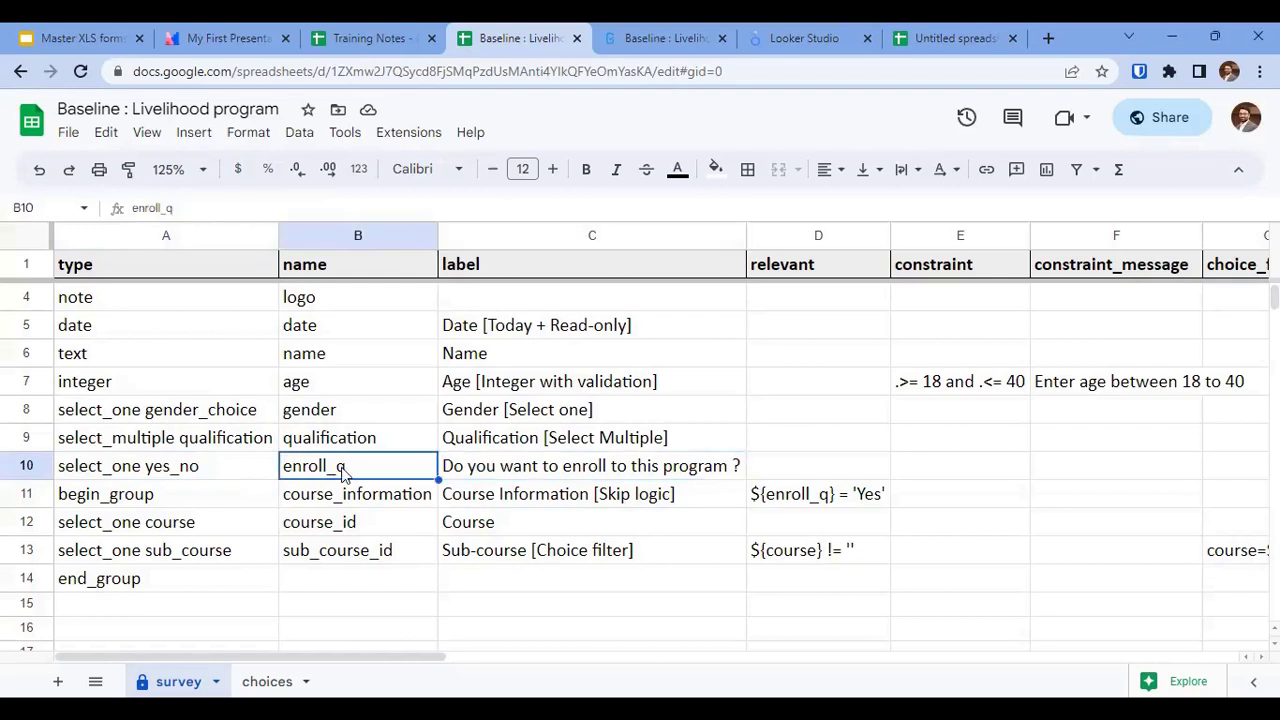
left_click(714, 169)
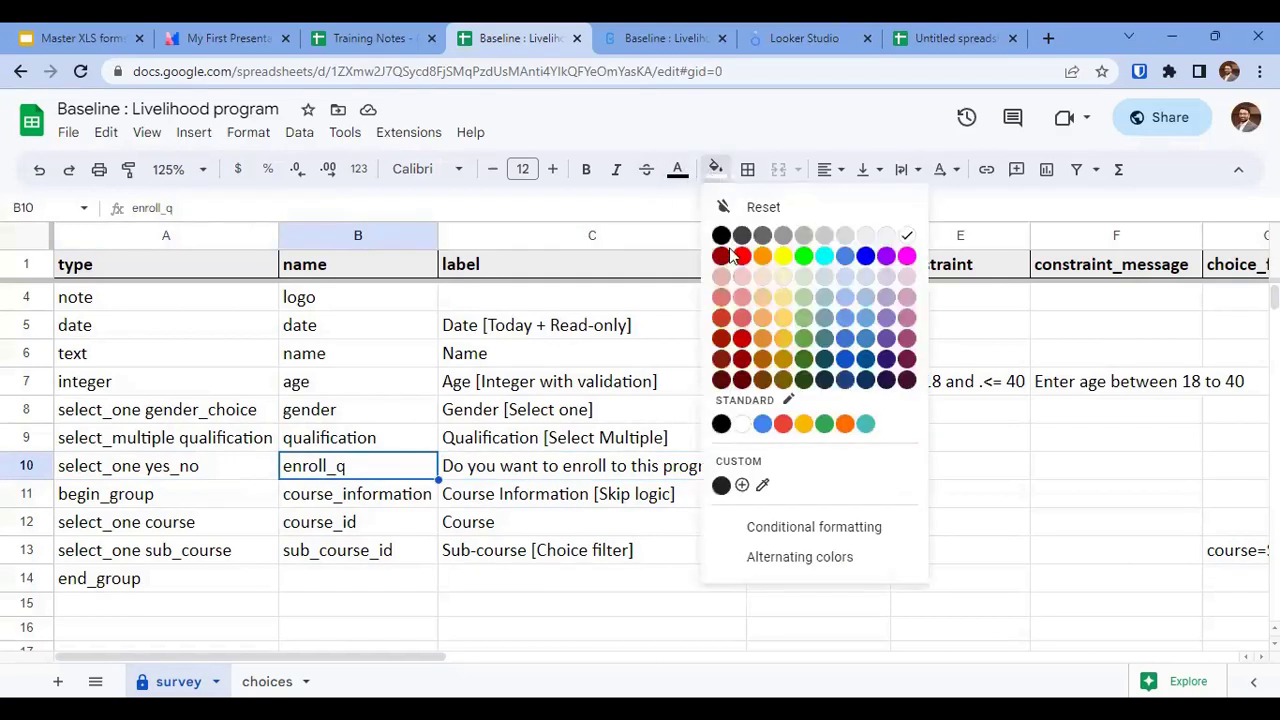
left_click(742, 281)
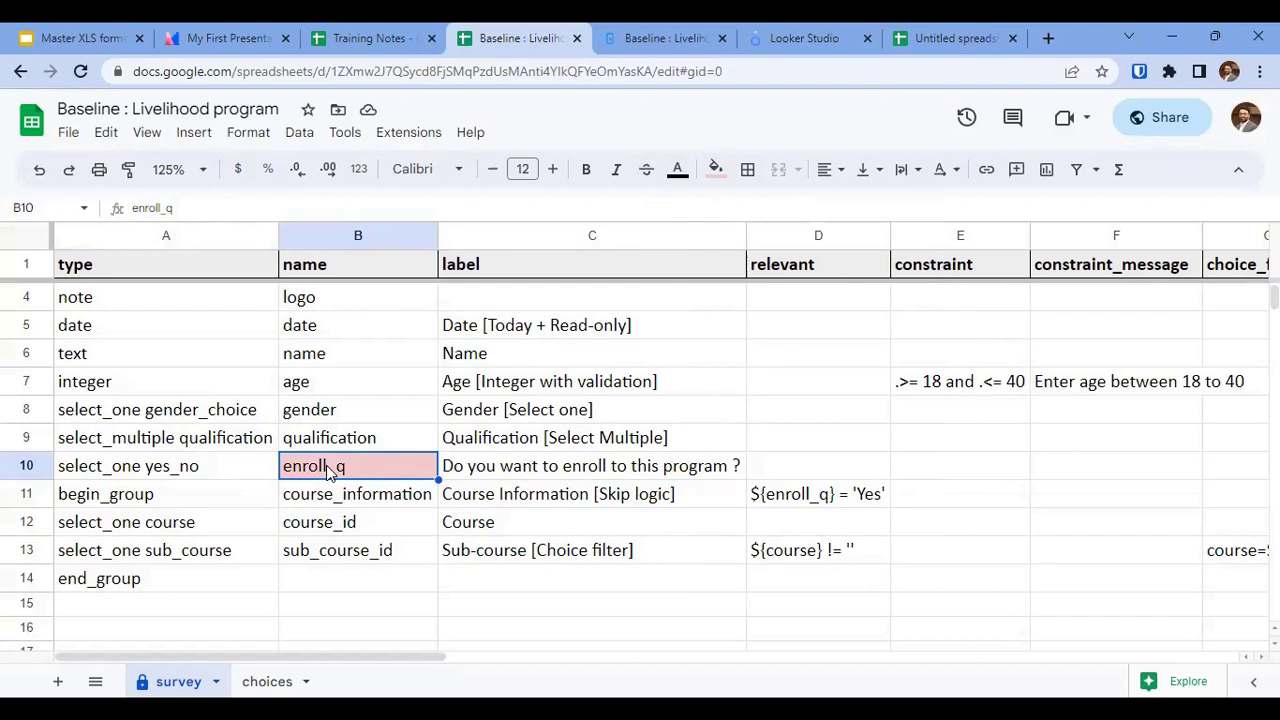
Fill the skip condition ${enroll_q} = 'Yes' in D11 with the same light red and select survey rows 11 to 13.
left_click(826, 490)
left_click(715, 169)
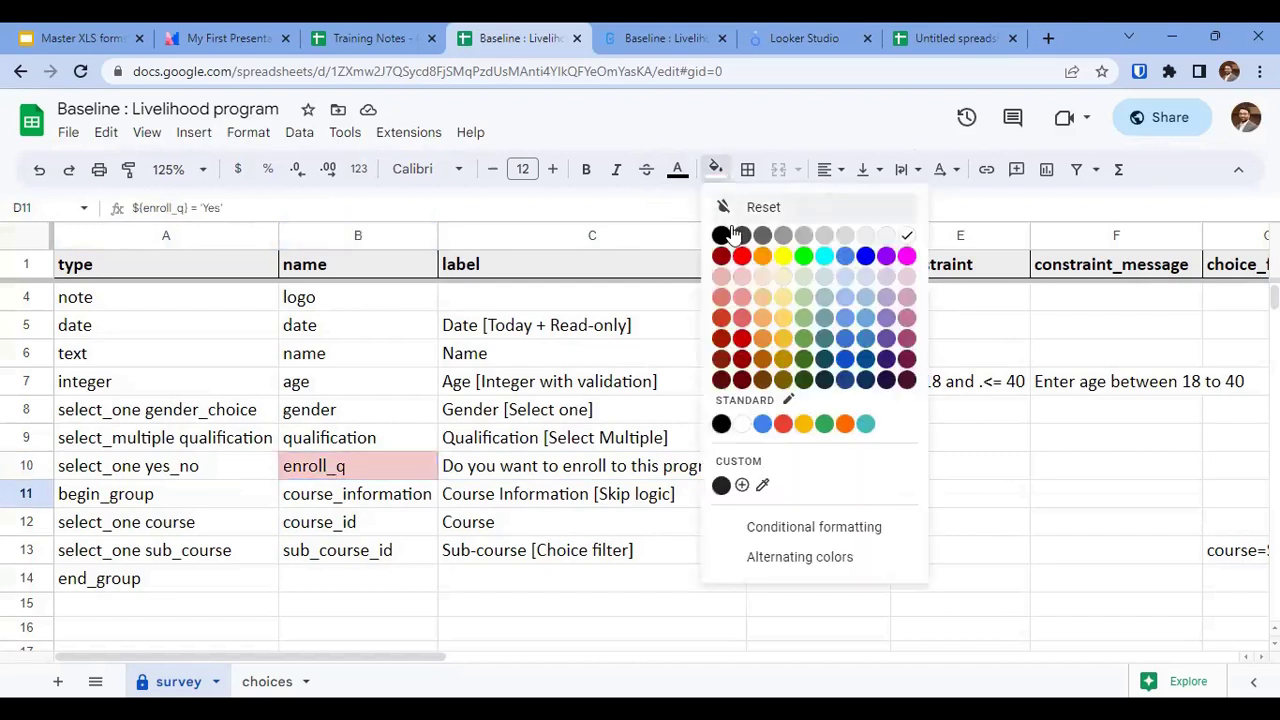
left_click(744, 277)
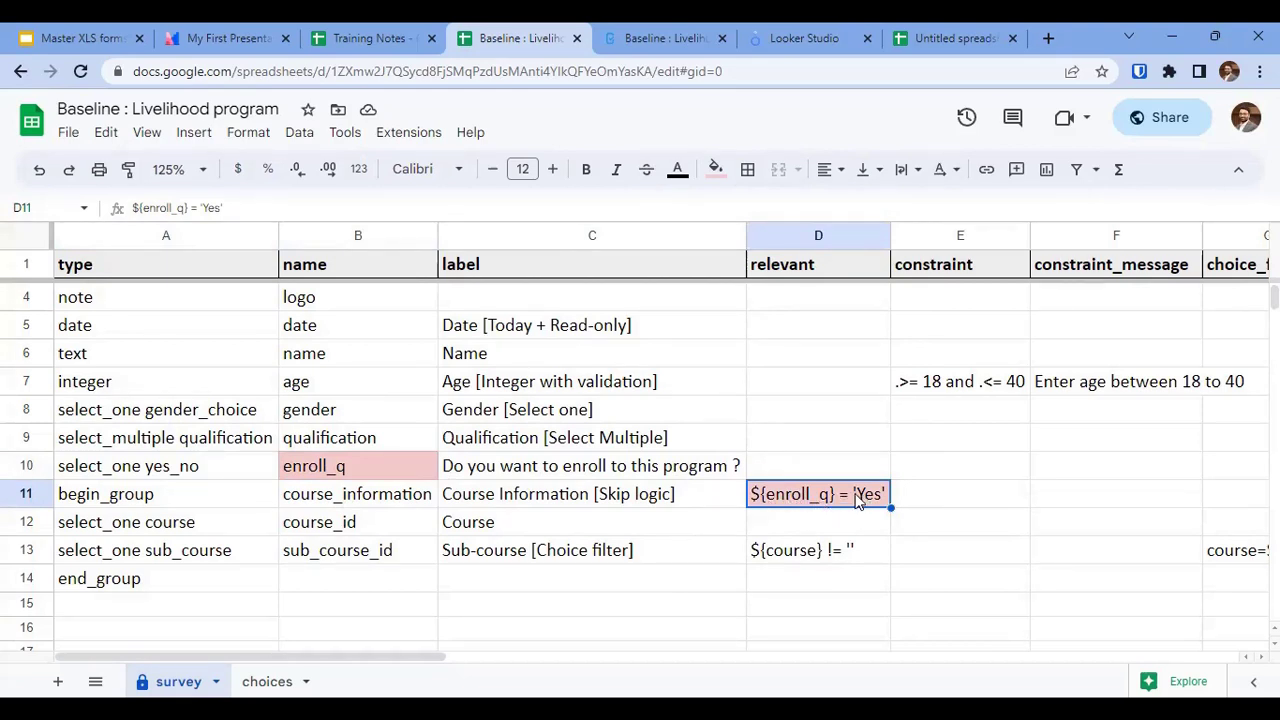
left_click(30, 498)
left_click_drag(35, 510, 33, 550)
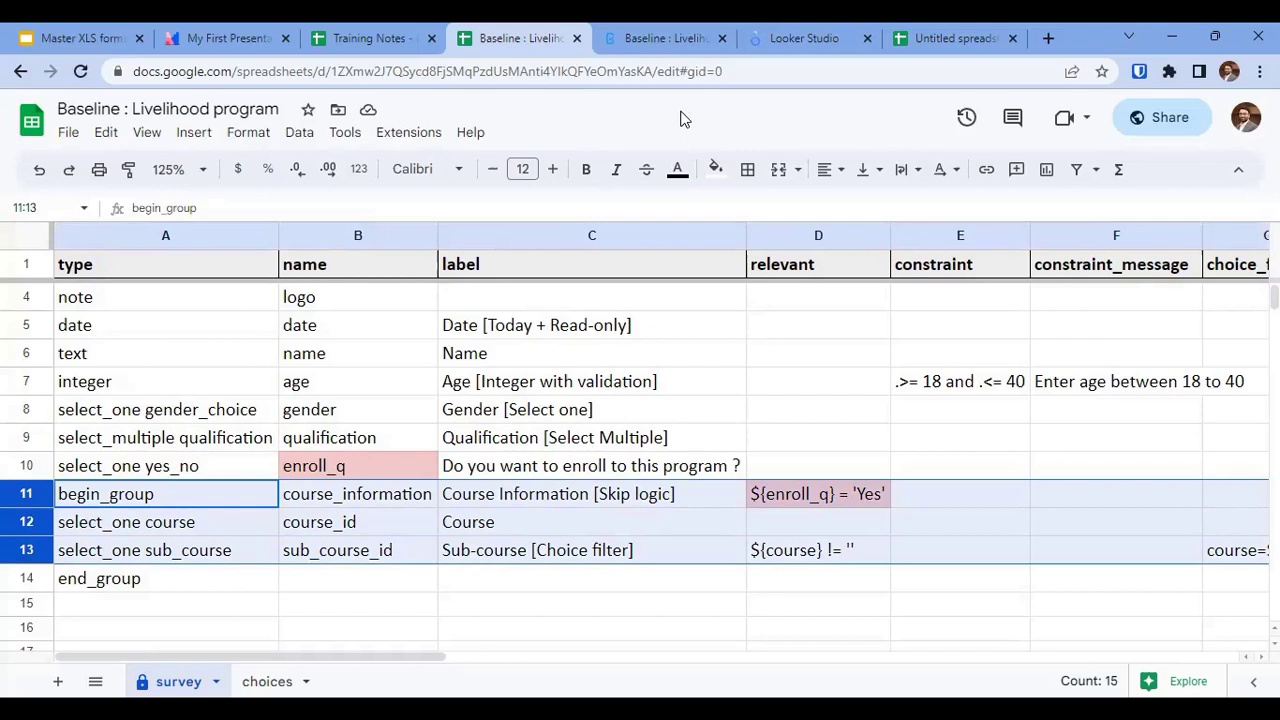
Switch to the live Baseline web form, try No and Yes on the enrollment question, and highlight the Course Information [Skip logic] heading.
left_click(670, 38)
scroll(445, 465, "down", 3)
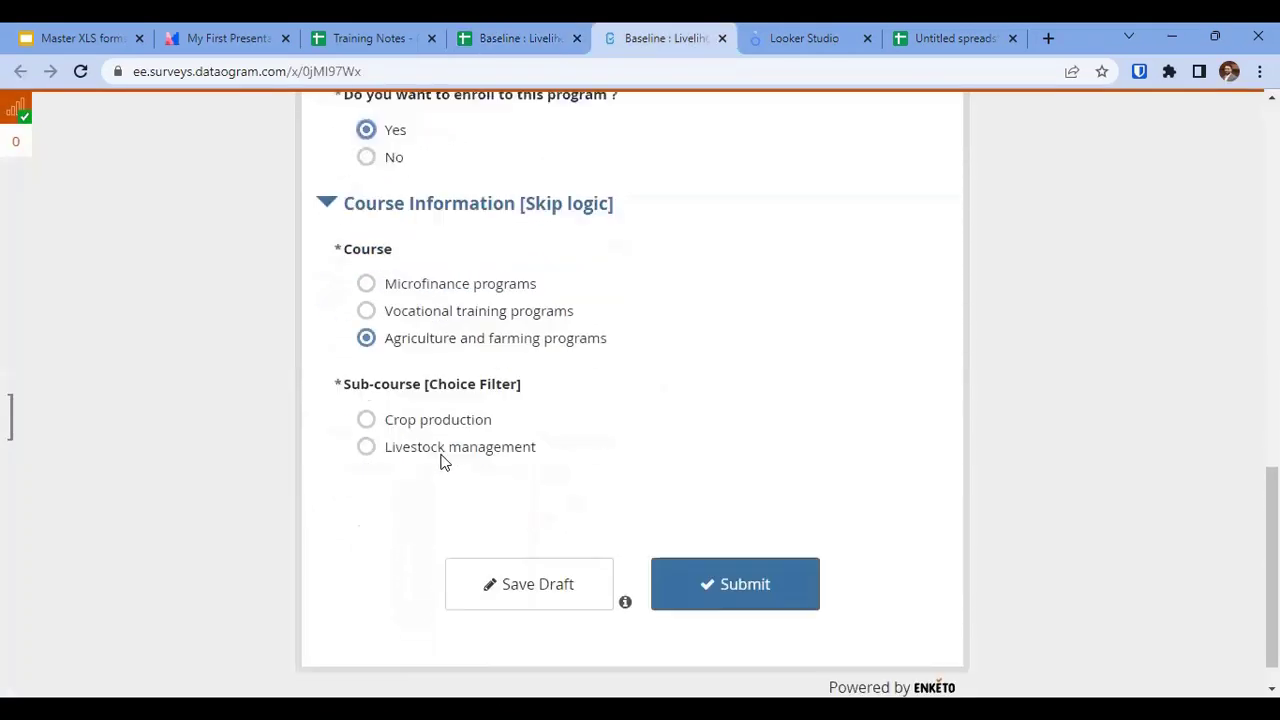
left_click(366, 157)
left_click(385, 380)
left_click_drag(372, 462, 623, 457)
left_click_drag(347, 454, 597, 456)
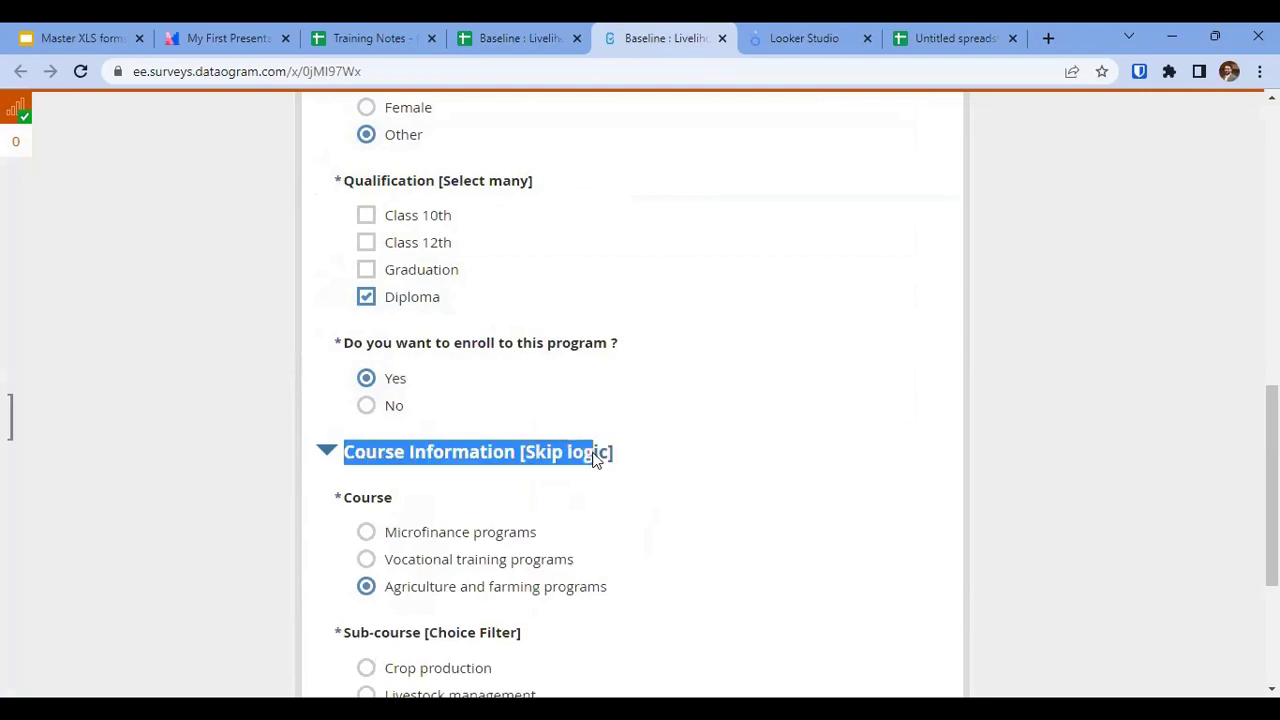
Try No and Yes on the web form's enrollment question, and return to the survey sheet to inspect D11 and the relevant column heading.
left_click(405, 414)
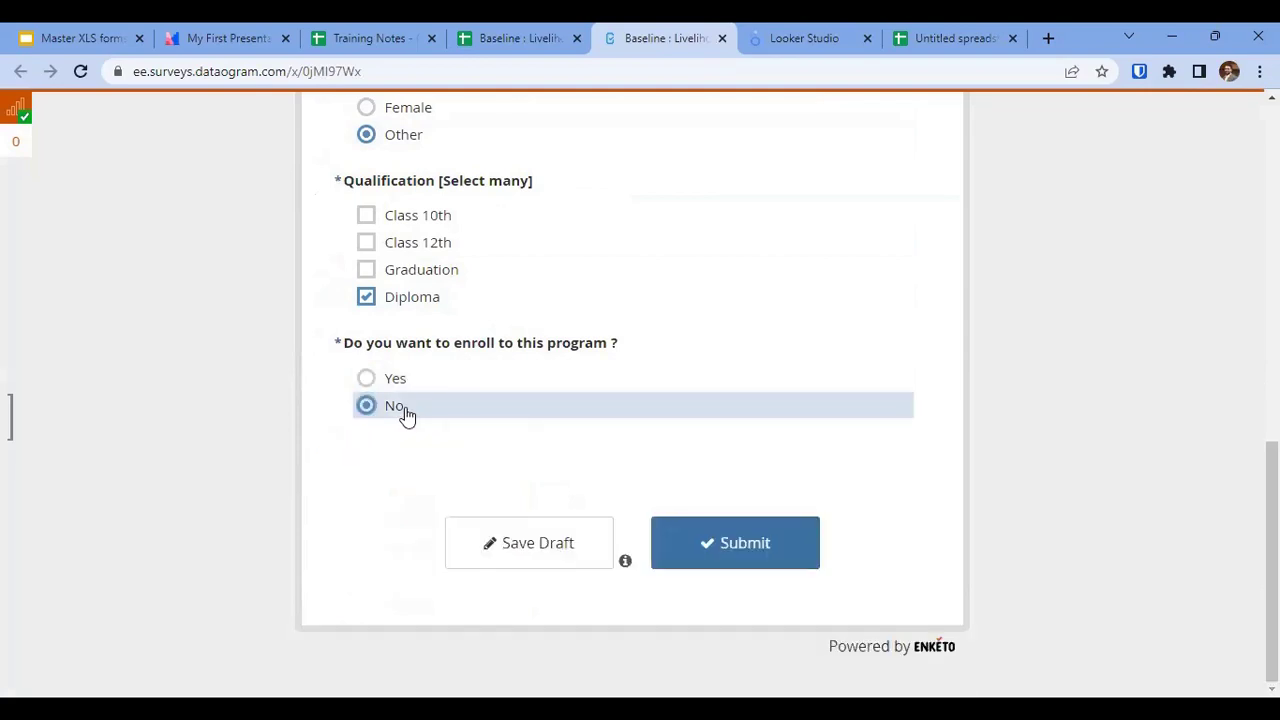
left_click(407, 389)
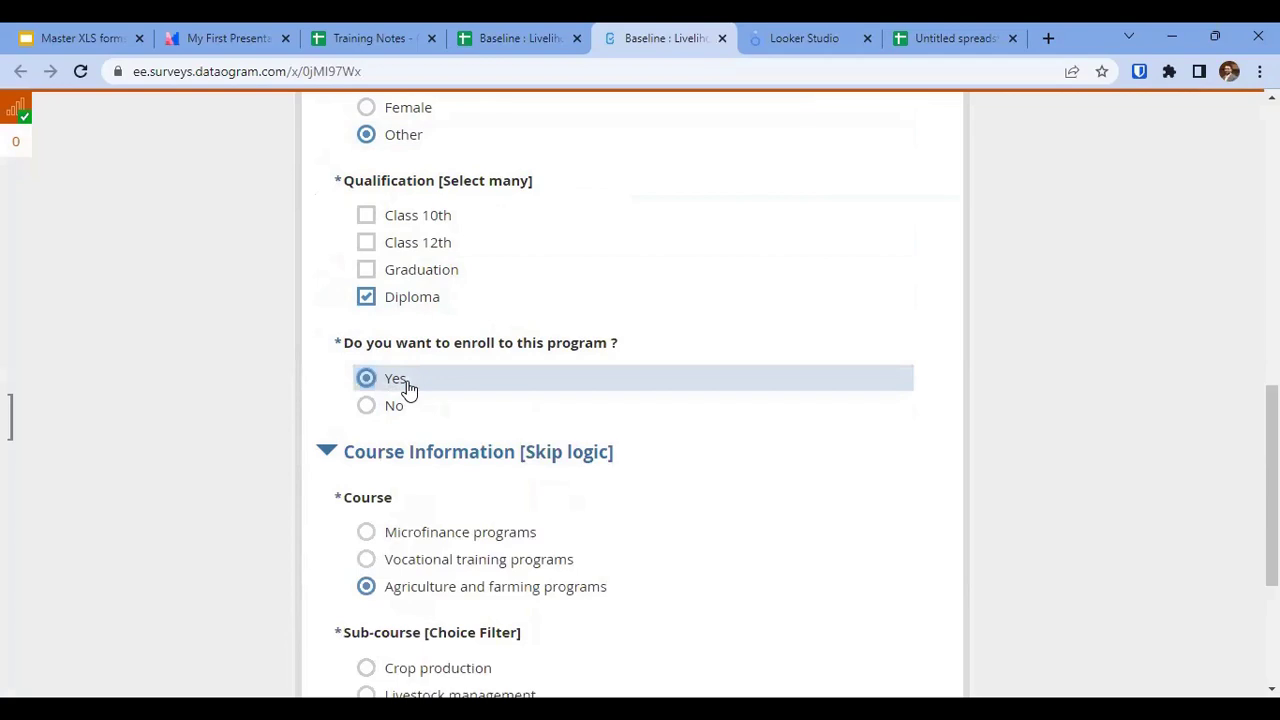
left_click(565, 37)
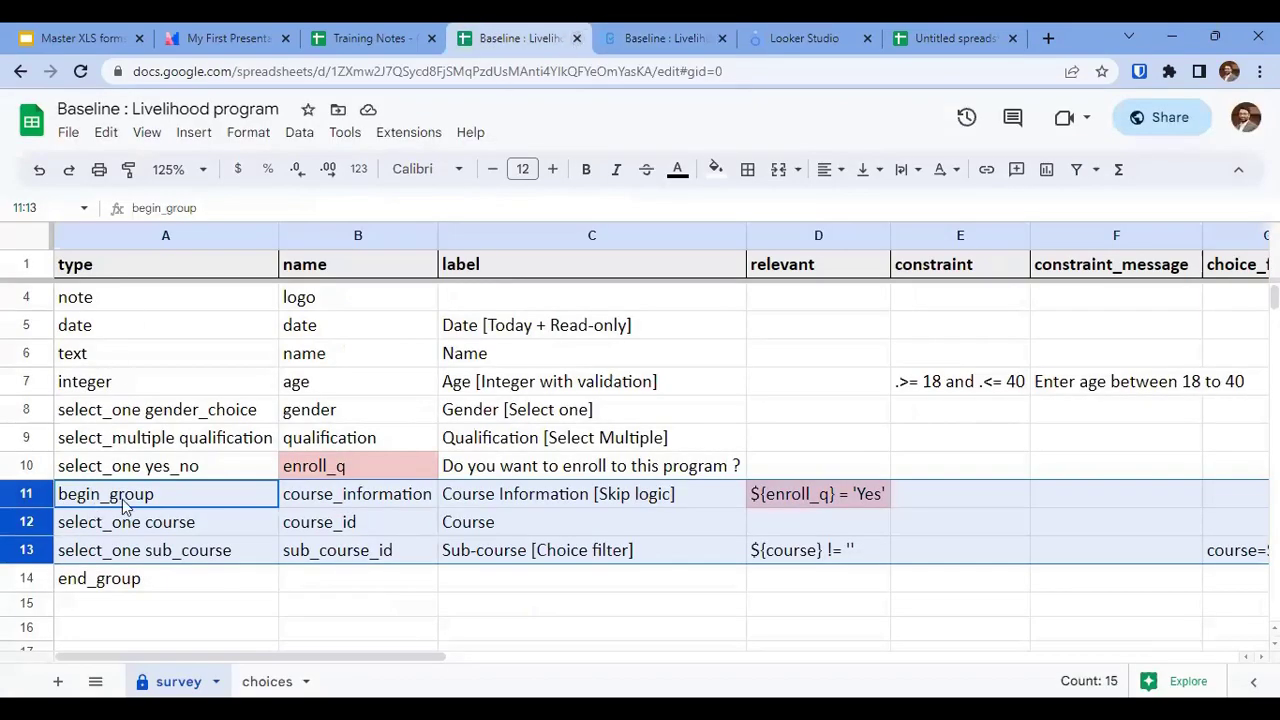
left_click(802, 497)
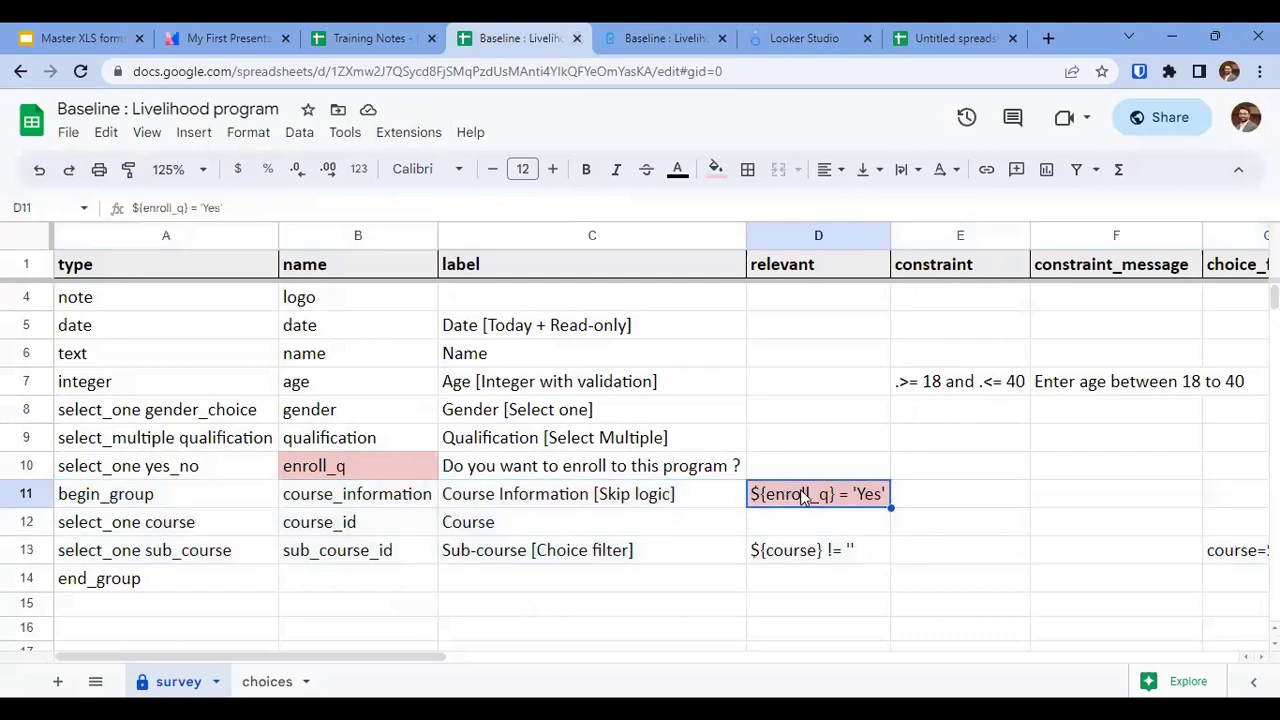
left_click(778, 272)
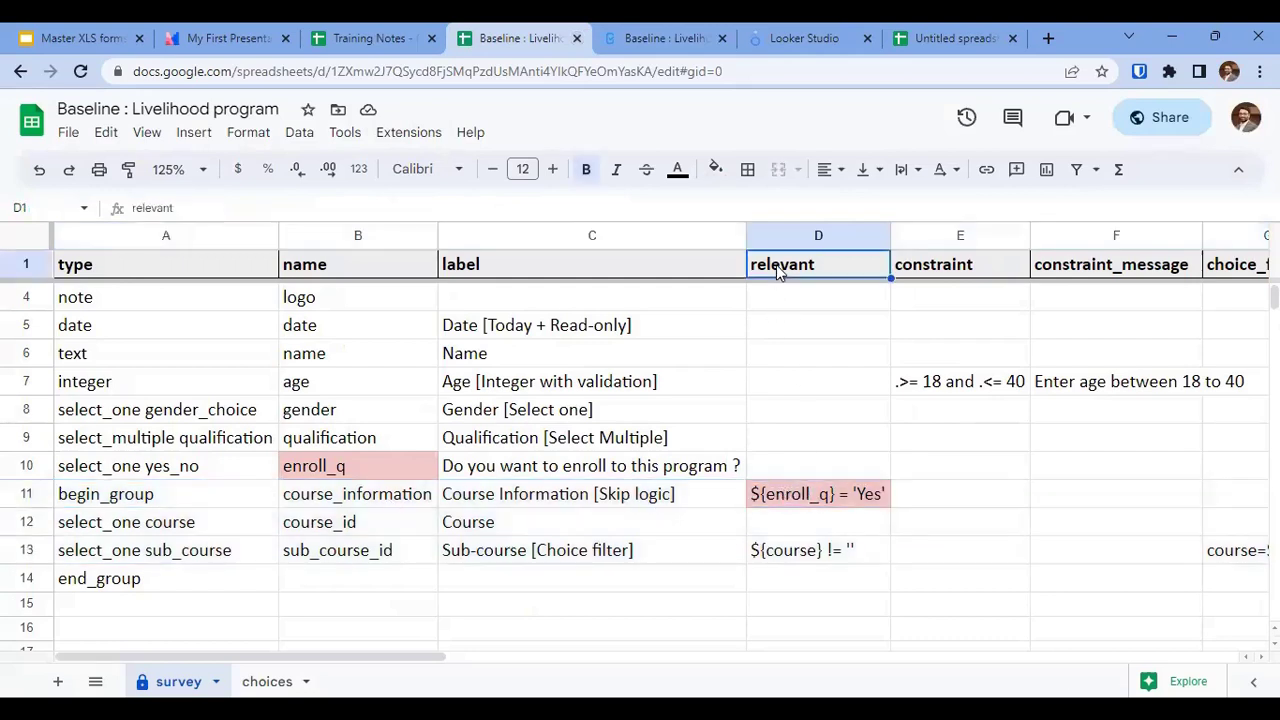
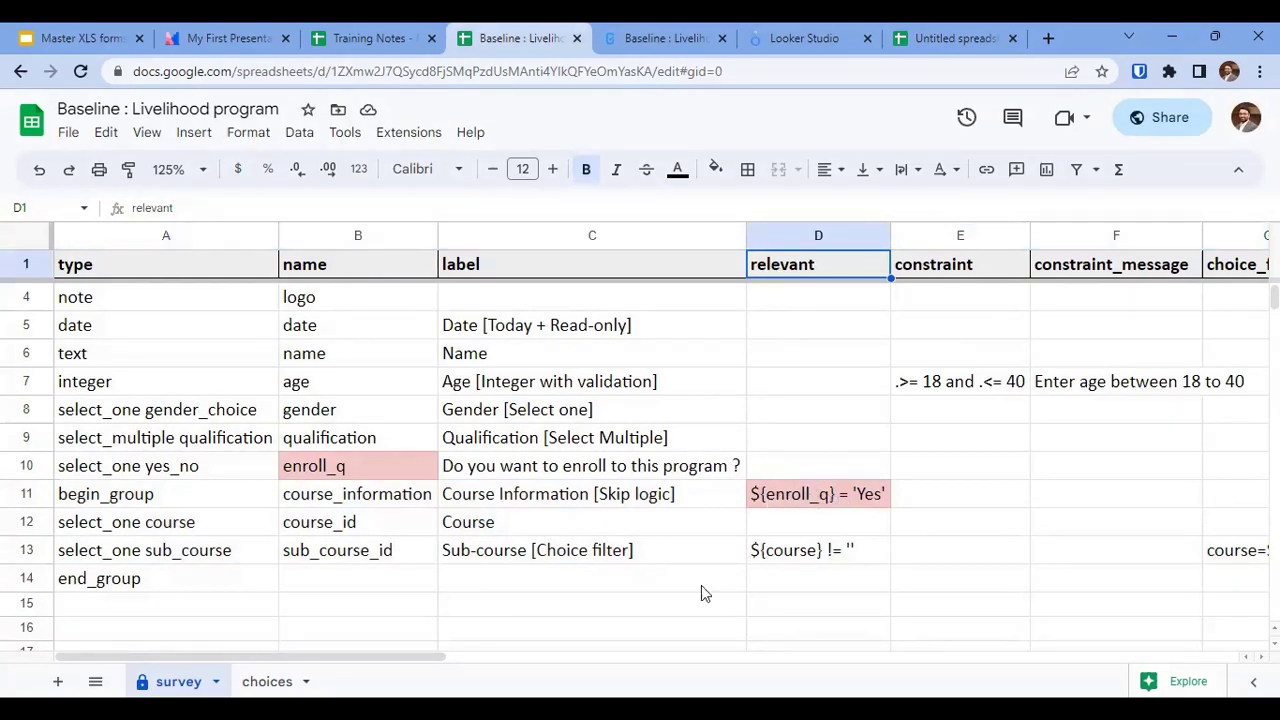
Fill the whole course information group, A11:G14, from begin_group to end_group, with light red.
left_click(115, 503)
left_click(123, 582)
left_click(125, 508)
left_click(123, 580)
left_click_drag(130, 495, 1262, 590)
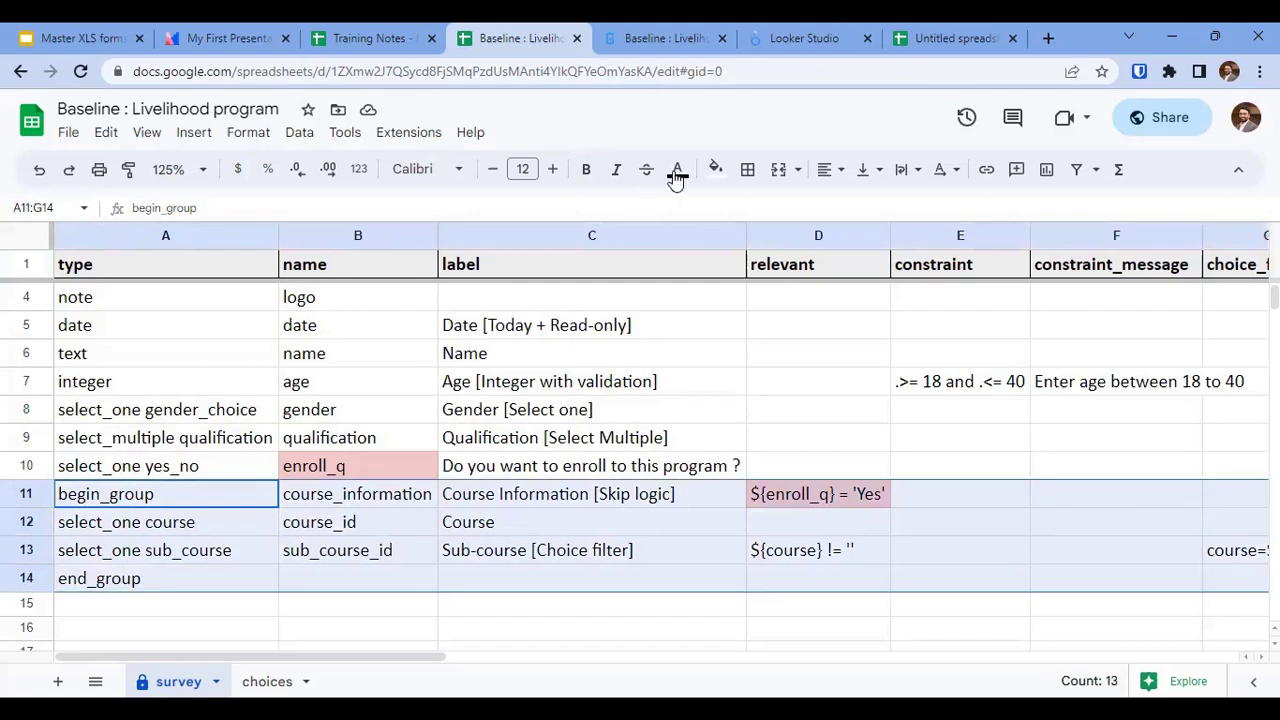
left_click(715, 169)
Examine the begin_group row's type, name, label and relevant cells, and the select_one course type below it.
left_click(128, 499)
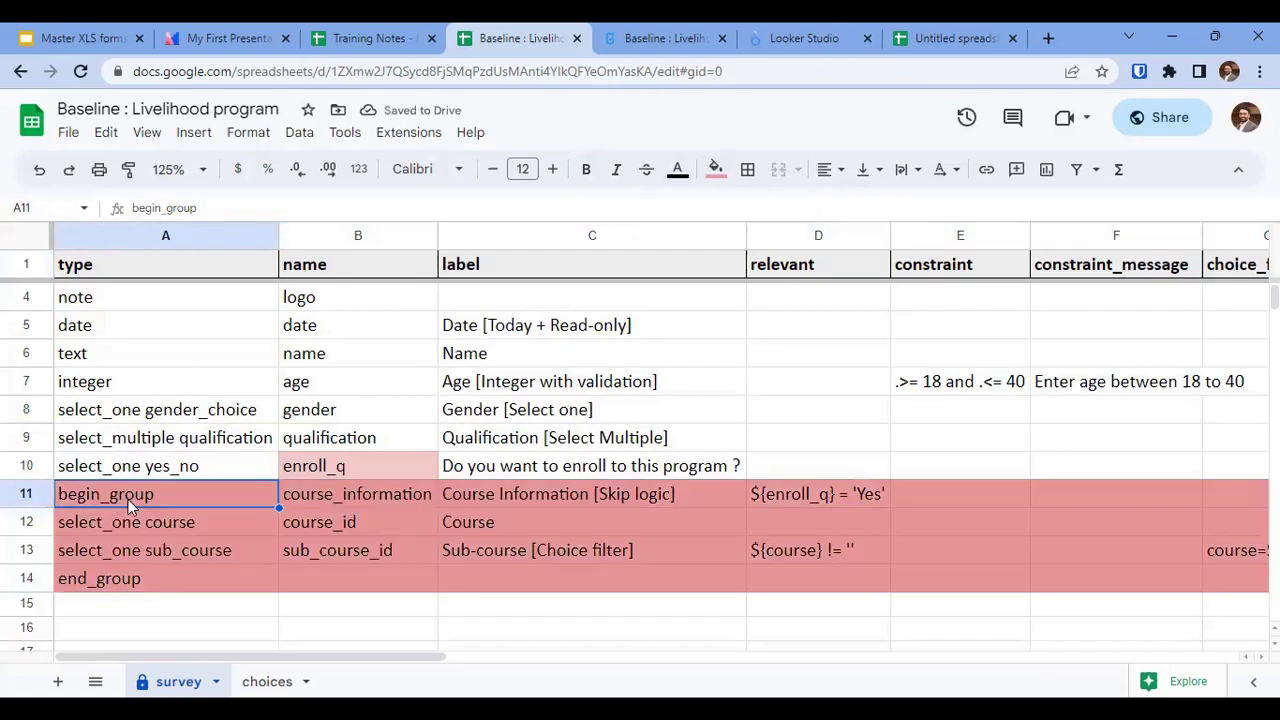
left_click(300, 493)
left_click(525, 493)
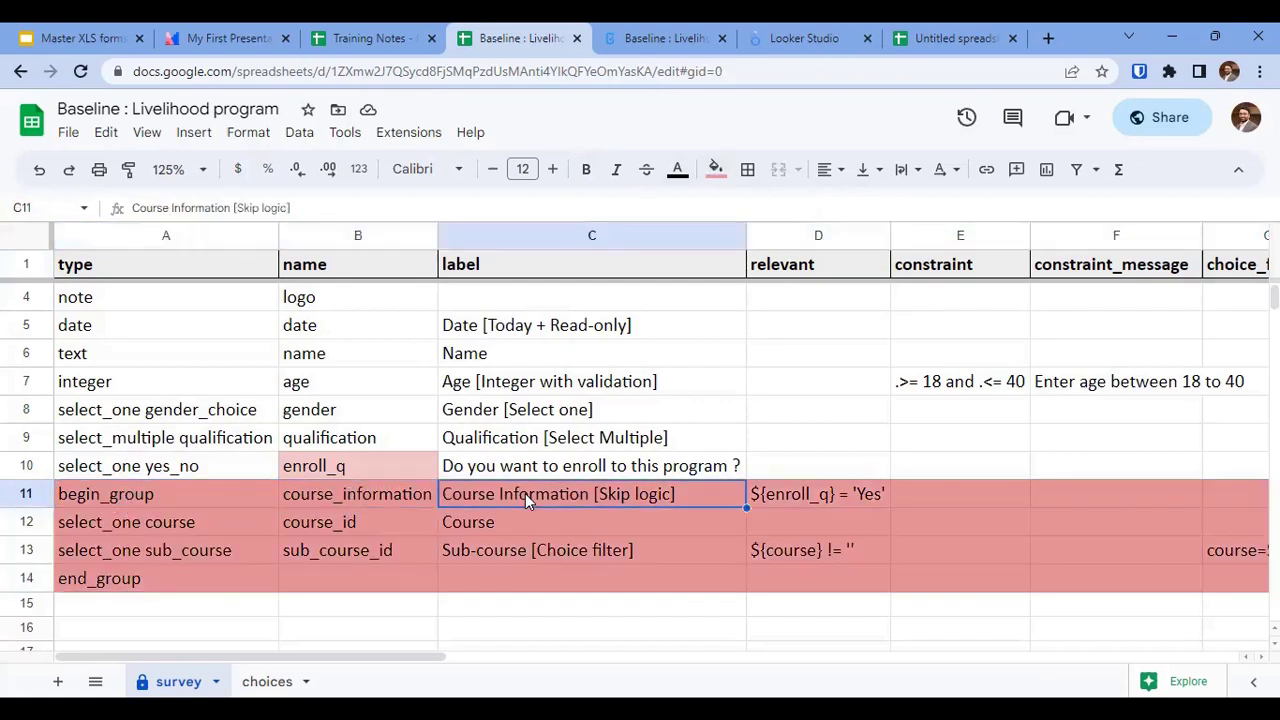
left_click(795, 493)
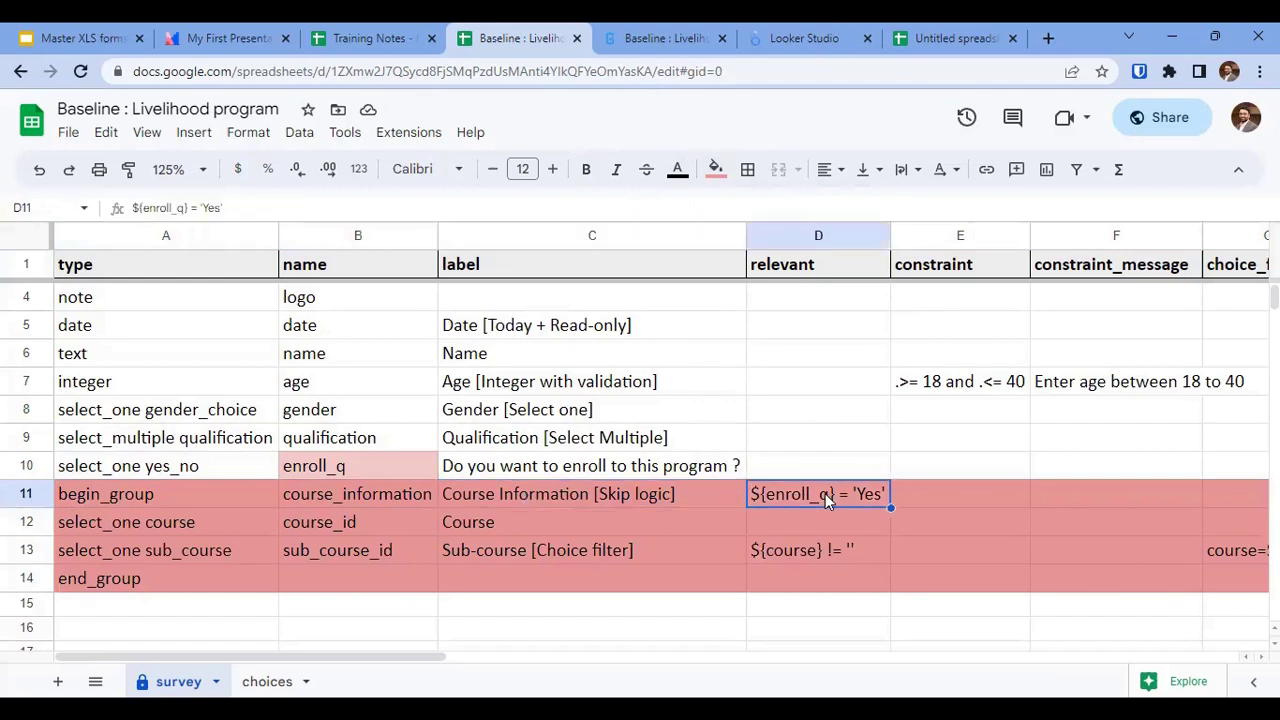
left_click(92, 523)
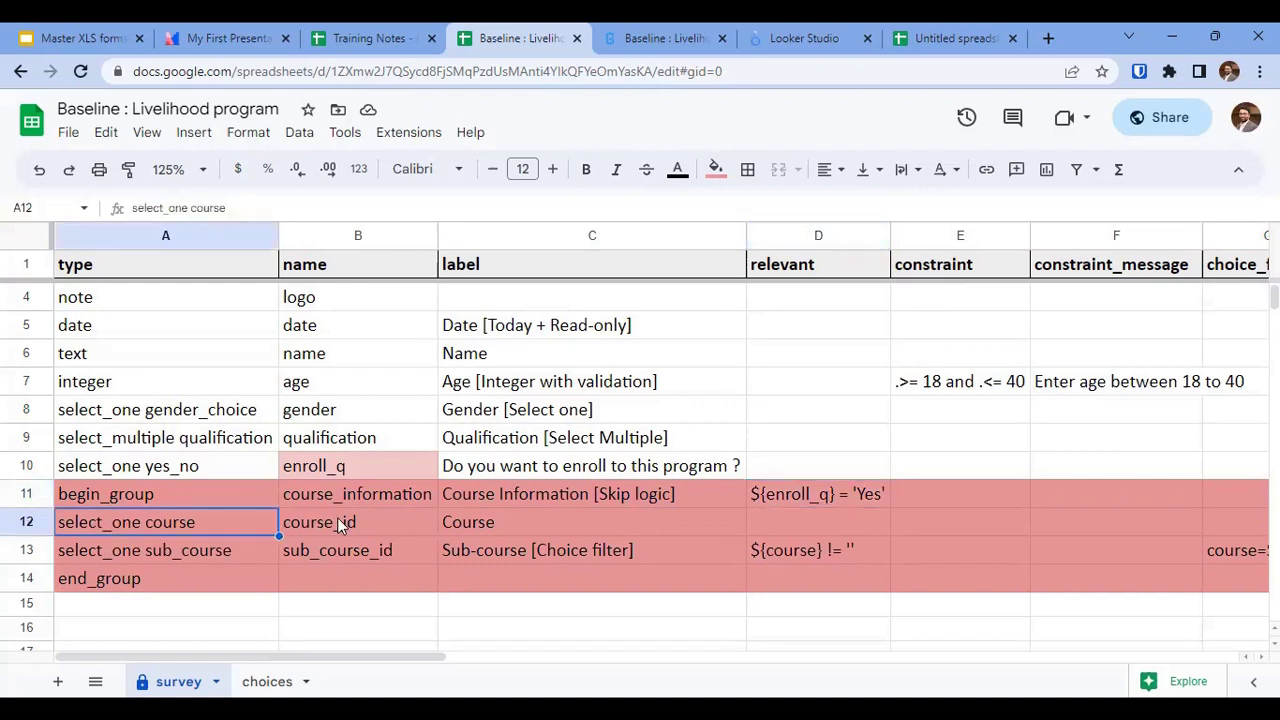
Undo the red fill on rows 11 to 14 and the earlier light red fills on D11 and enroll_q in B10.
key("ctrl+z")
key("ctrl+z")
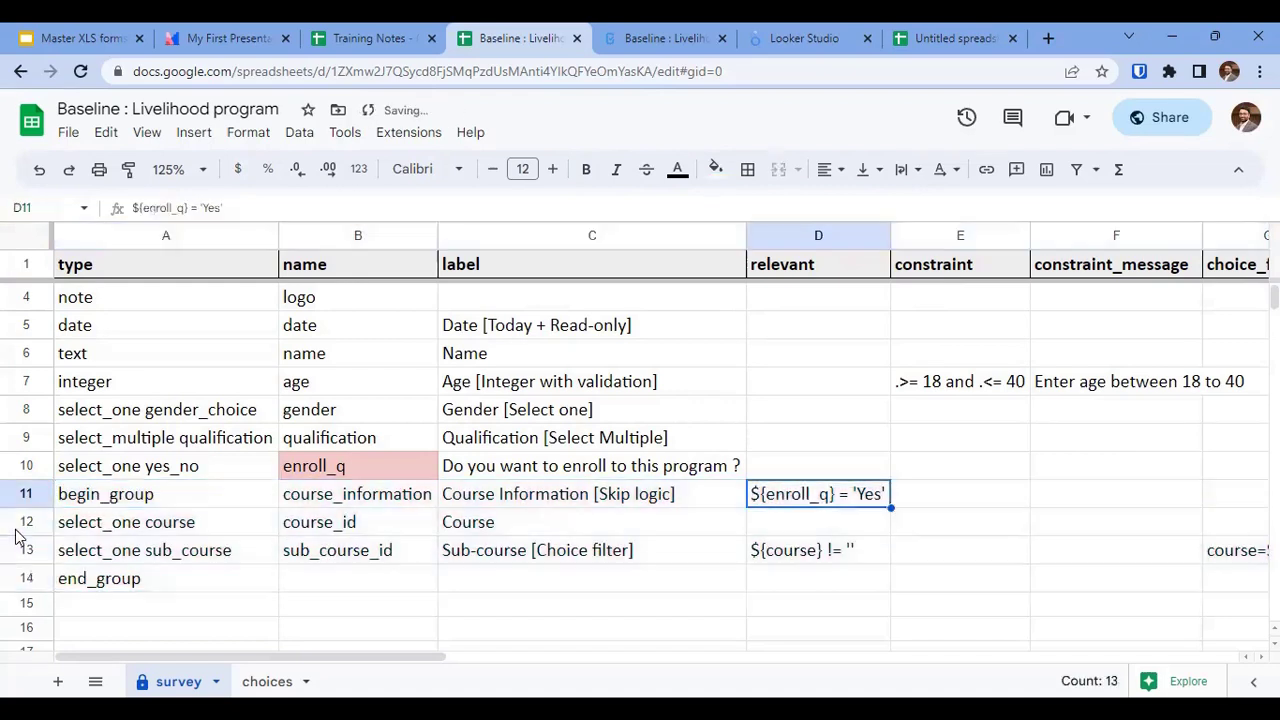
key("ctrl+z")
key("ctrl+z")
key("ctrl+z")
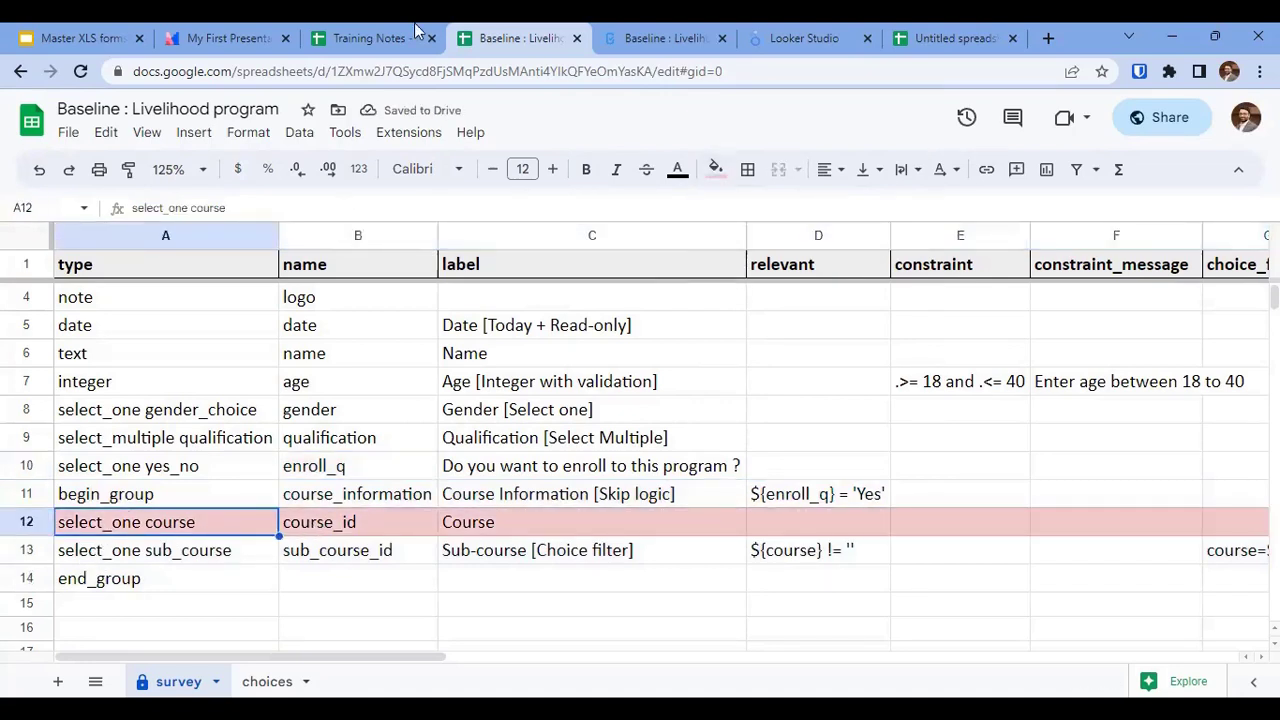
Switch to the live web form, review the Course and Sub-course options under Course Information, and return to the Baseline spreadsheet.
left_click(598, 34)
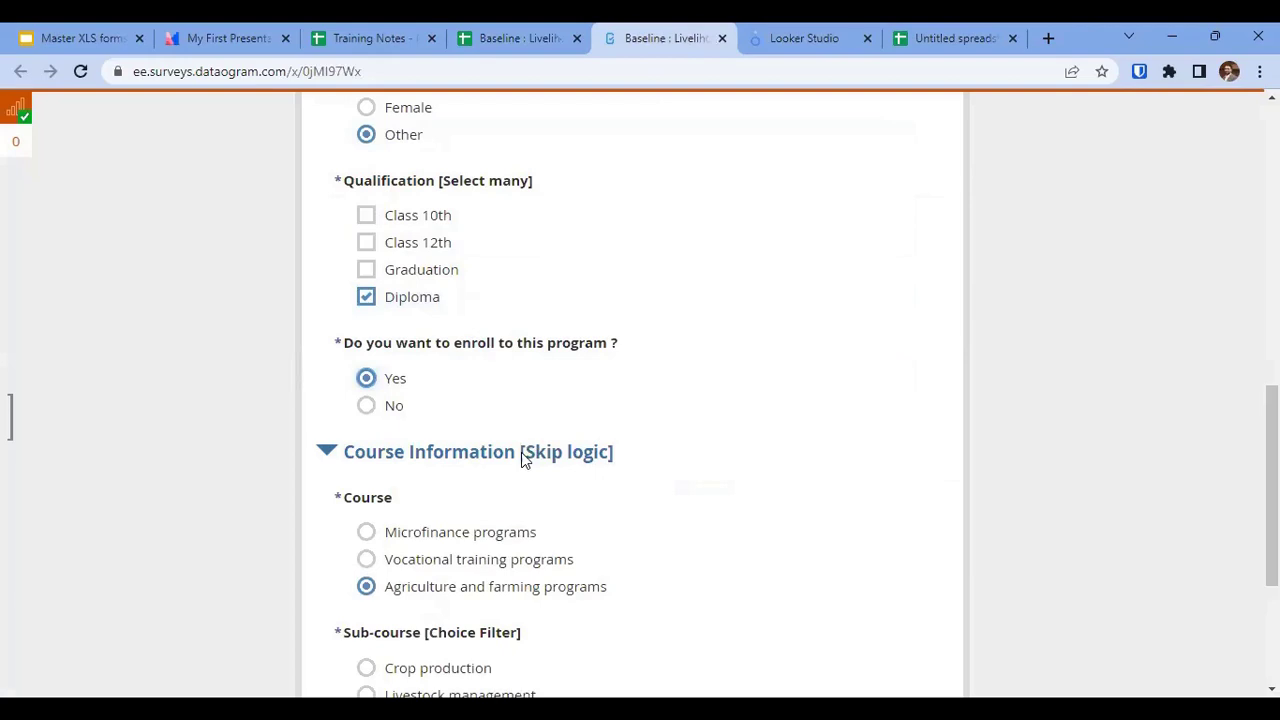
scroll(521, 452, "down", 3)
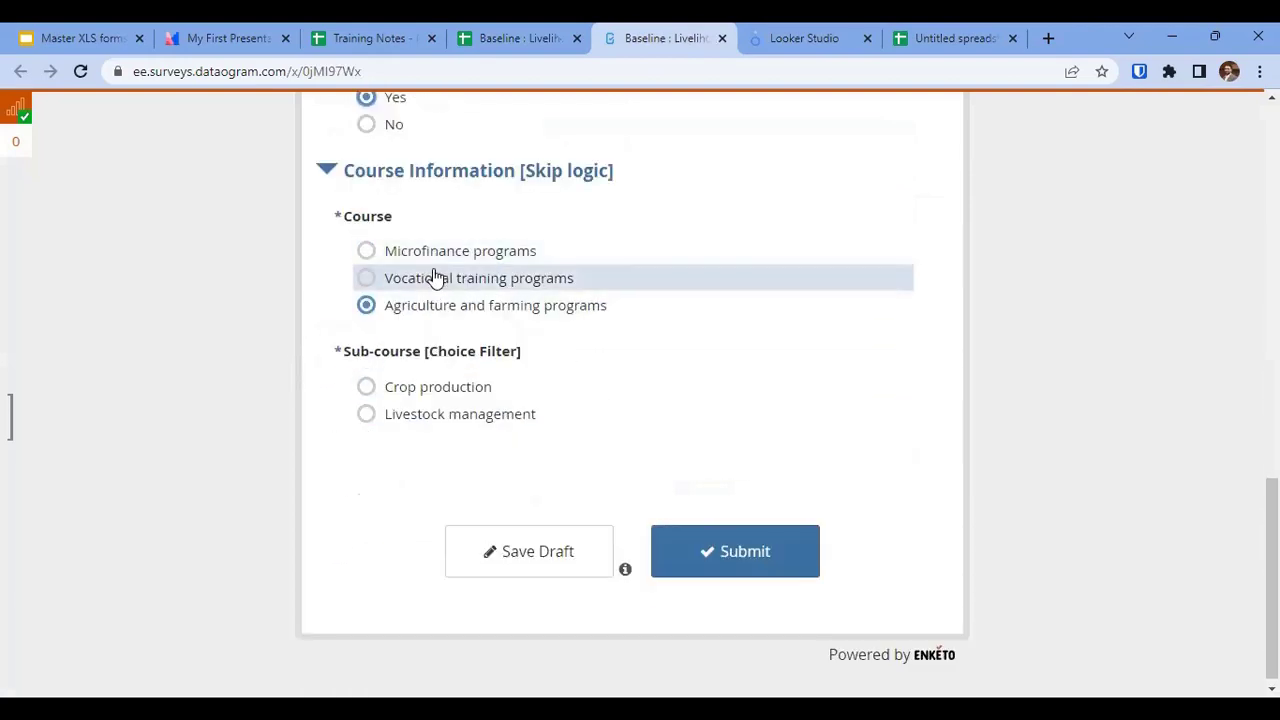
left_click(495, 36)
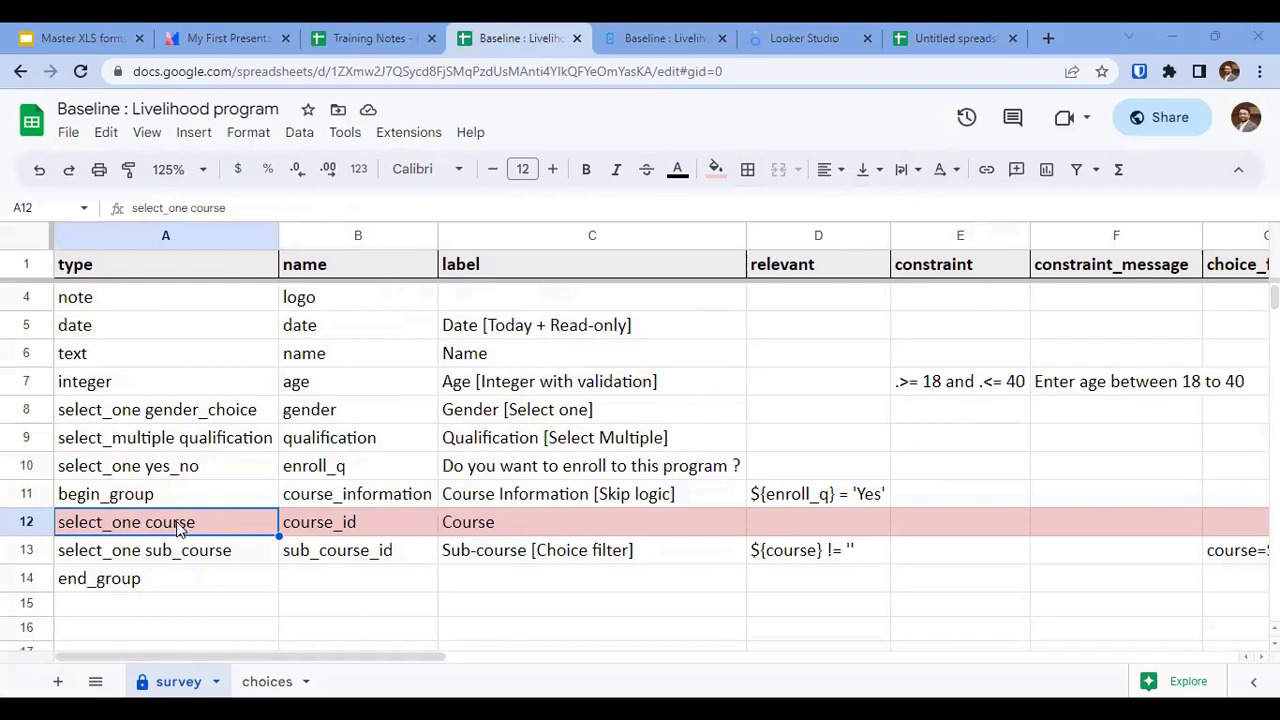
Go to the choices sheet and undo the colour fills on the qualification, course and sub_course rows.
left_click(268, 683)
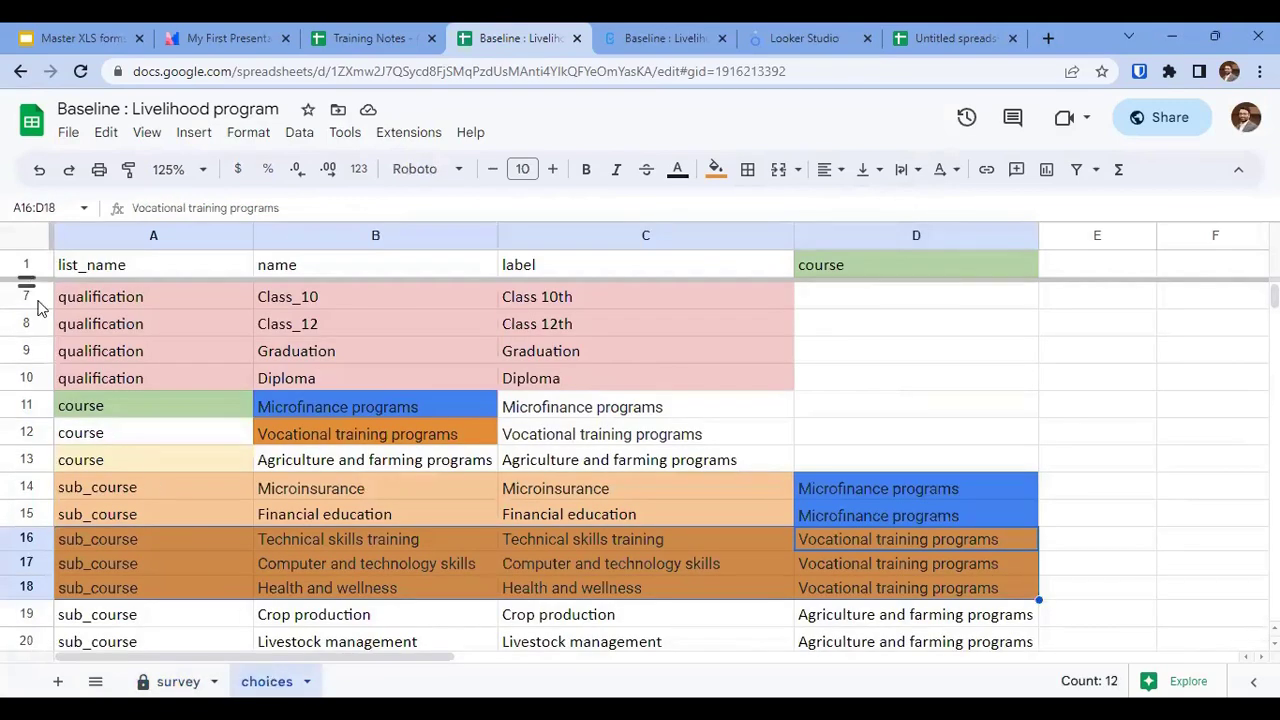
left_click(408, 460)
key("ctrl+z")
Fill the course list rows 11 to 13 with light red and select their names and labels in B11:C13.
left_click(28, 407)
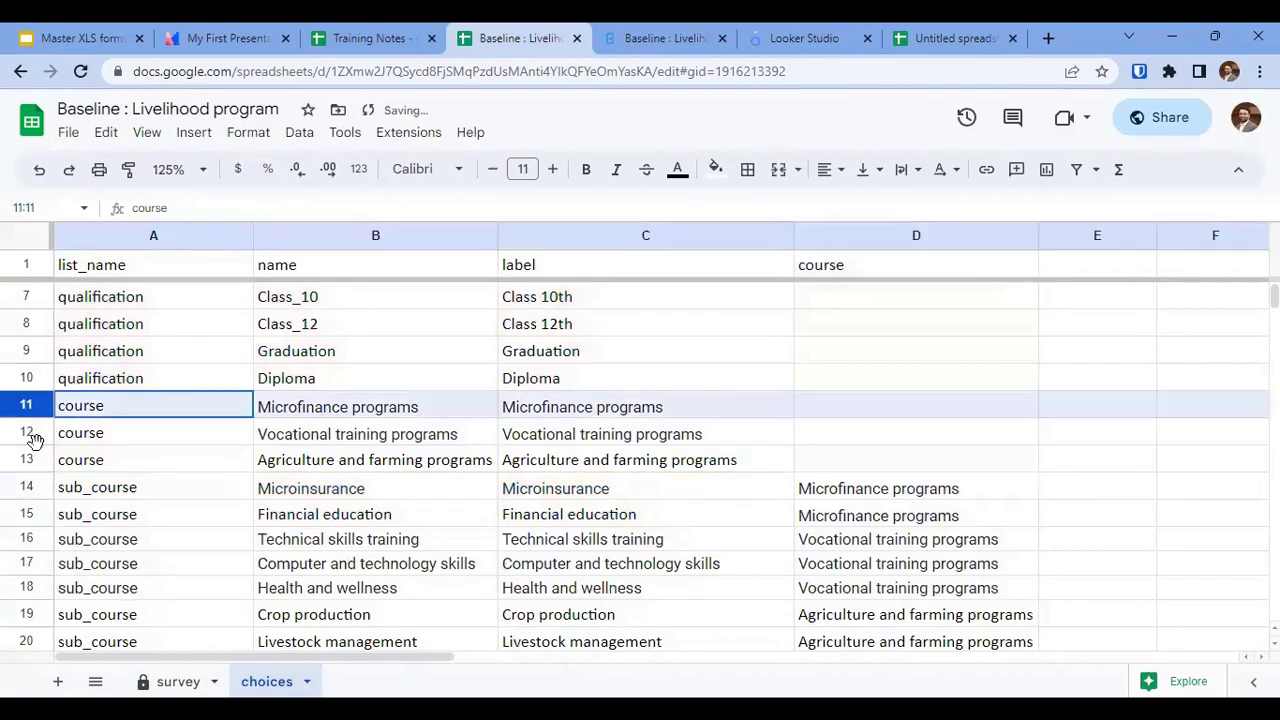
left_click(28, 458, "shift")
left_click(716, 169)
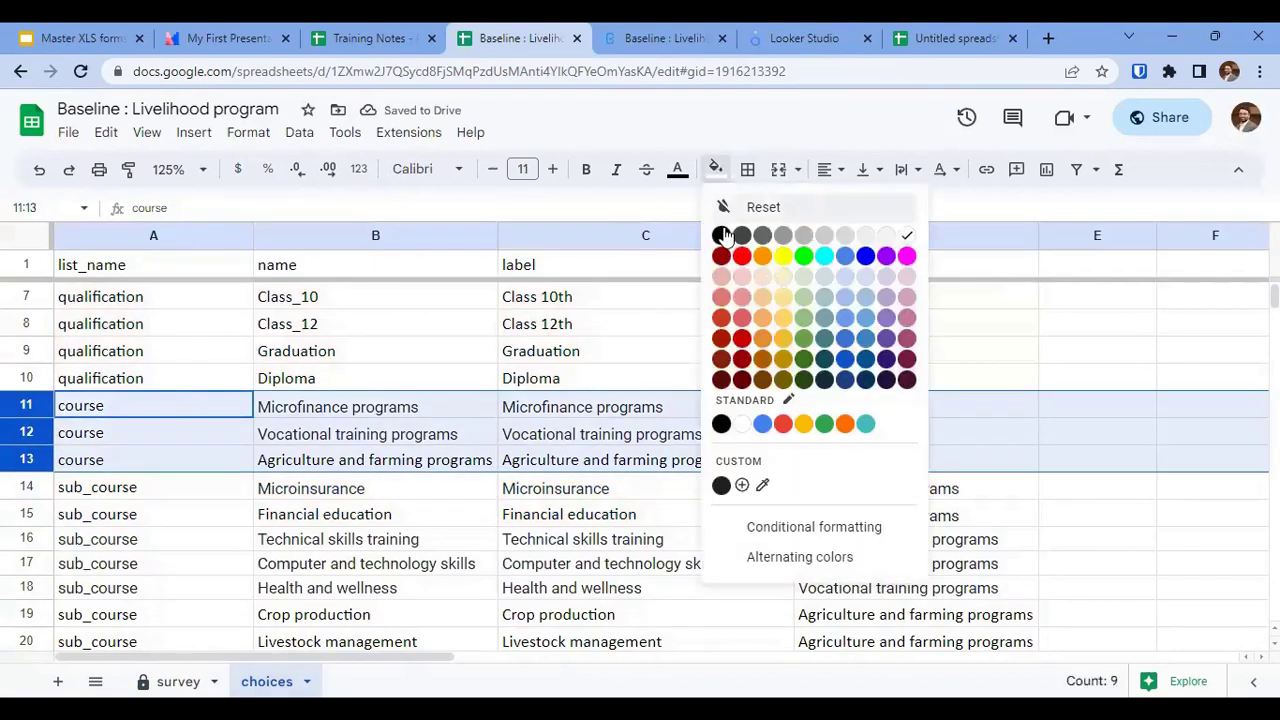
left_click(740, 297)
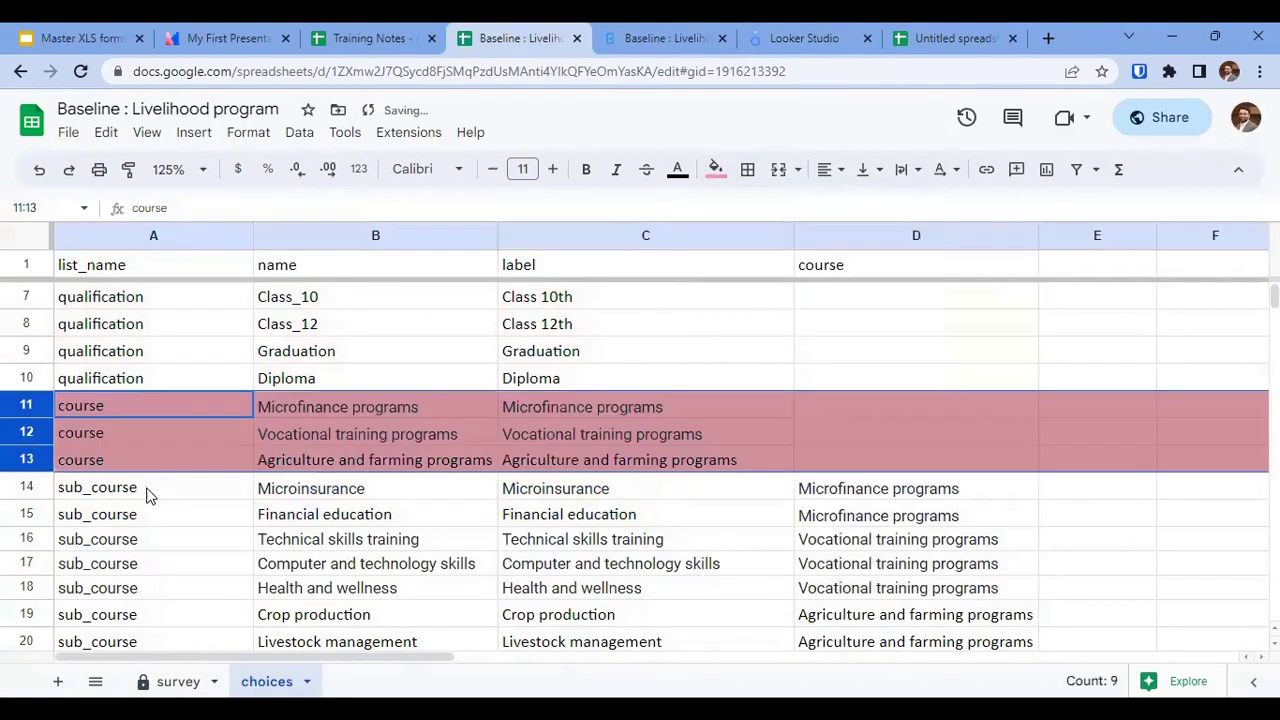
left_click(300, 405)
left_click_drag(294, 403, 523, 456)
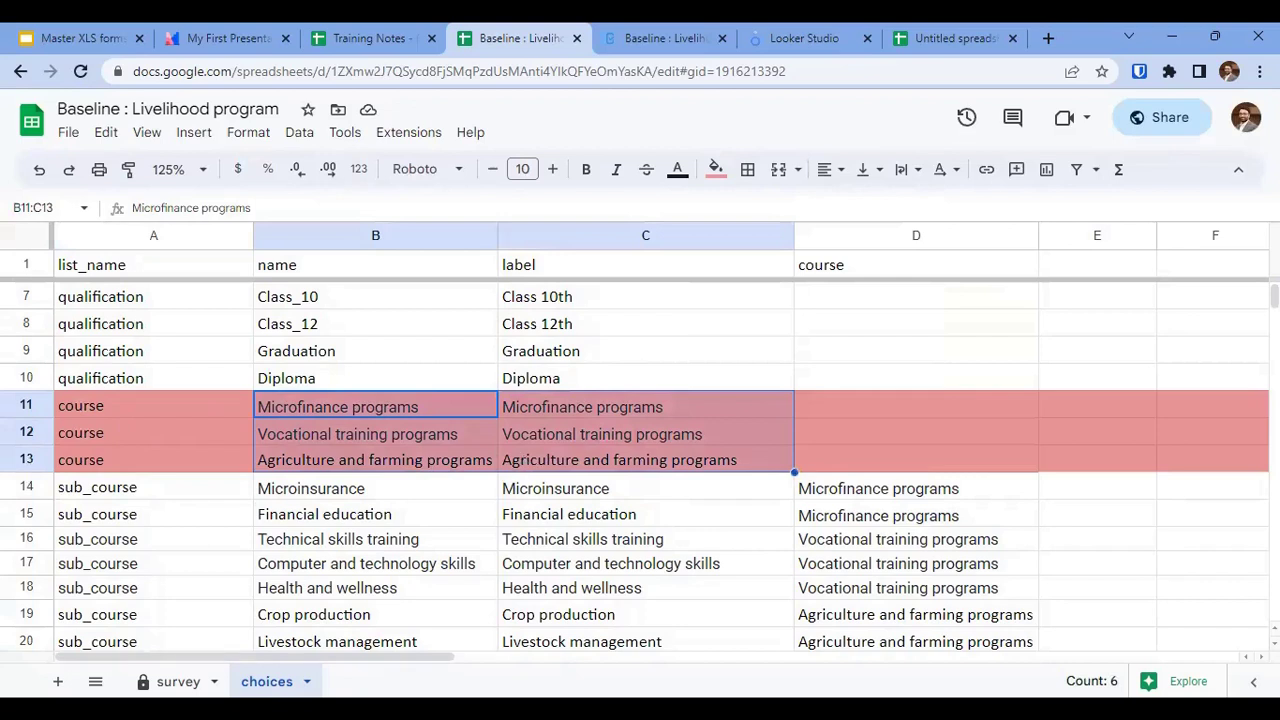
Return to the survey sheet and examine the course_id name in B12 and each cell of the sub_course row up to choice_filter.
left_click(178, 681)
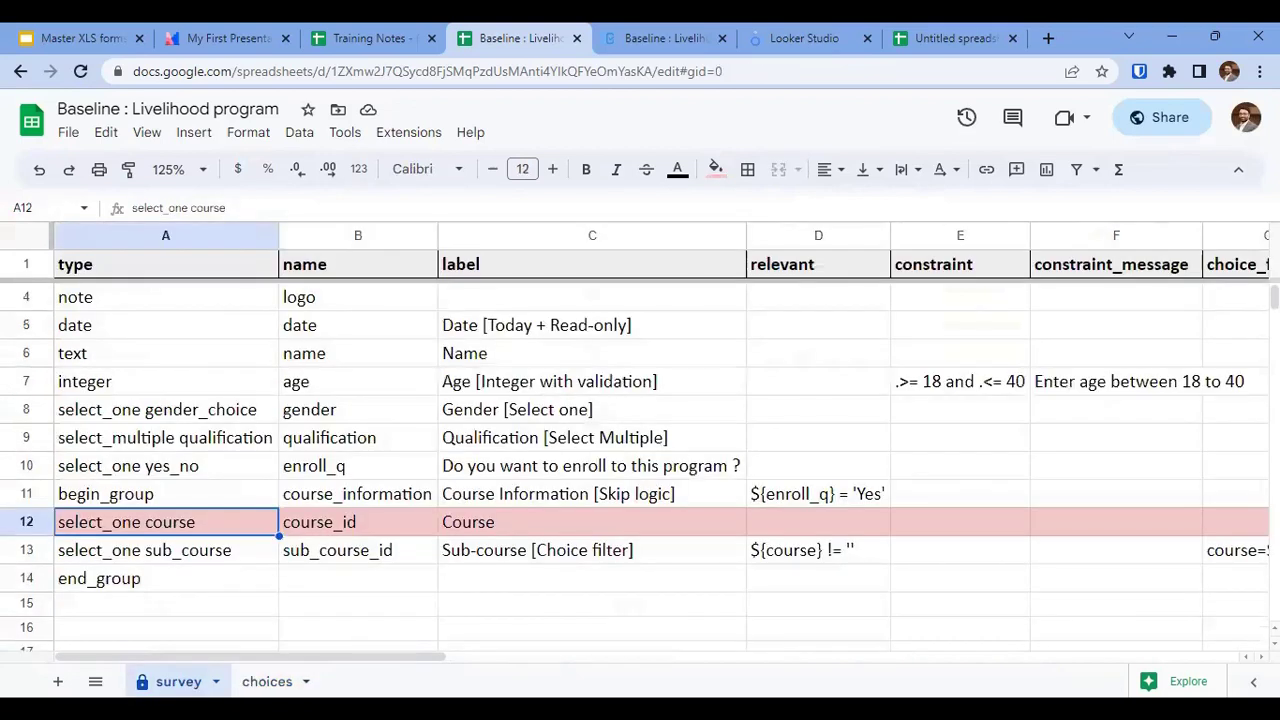
left_click(324, 524)
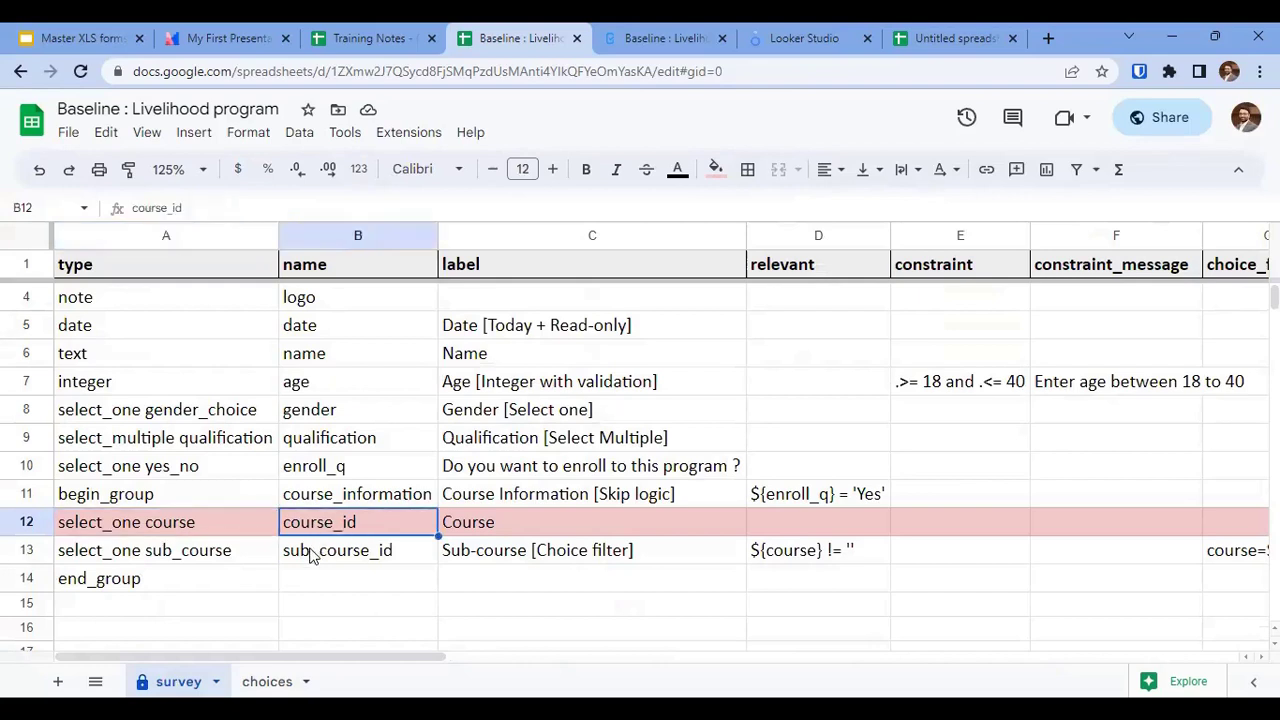
left_click(28, 550)
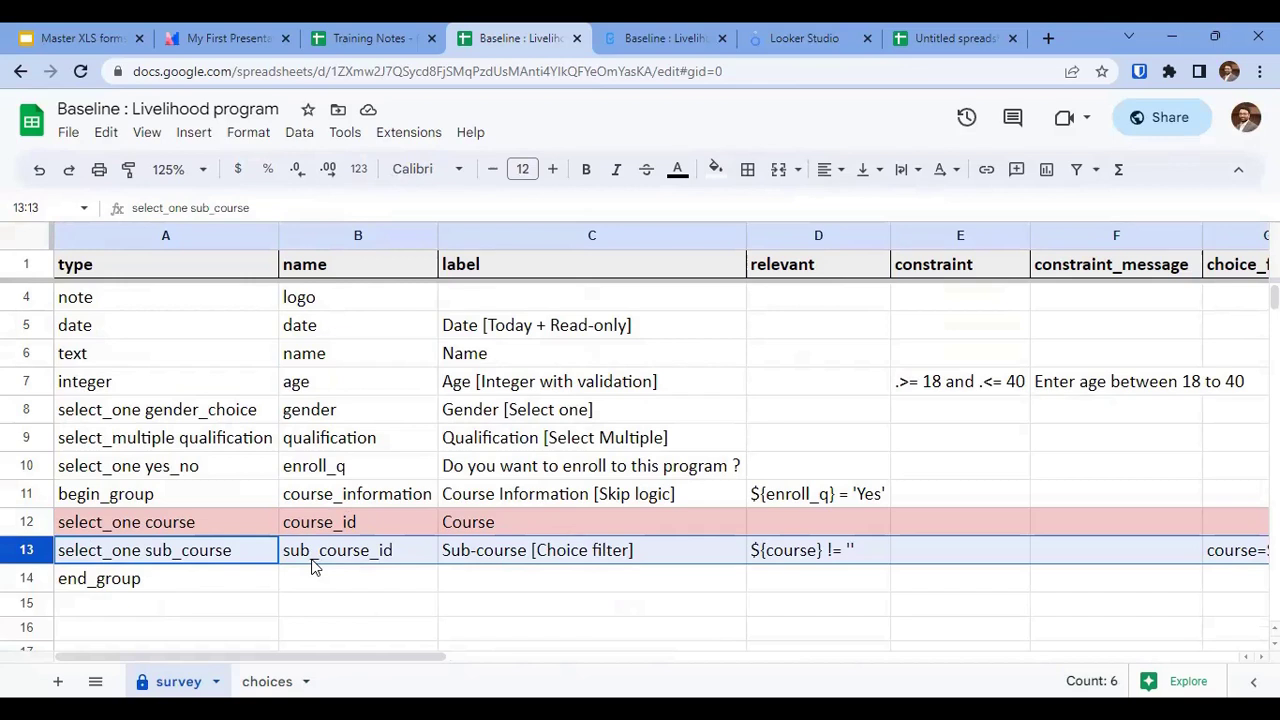
key("Left")
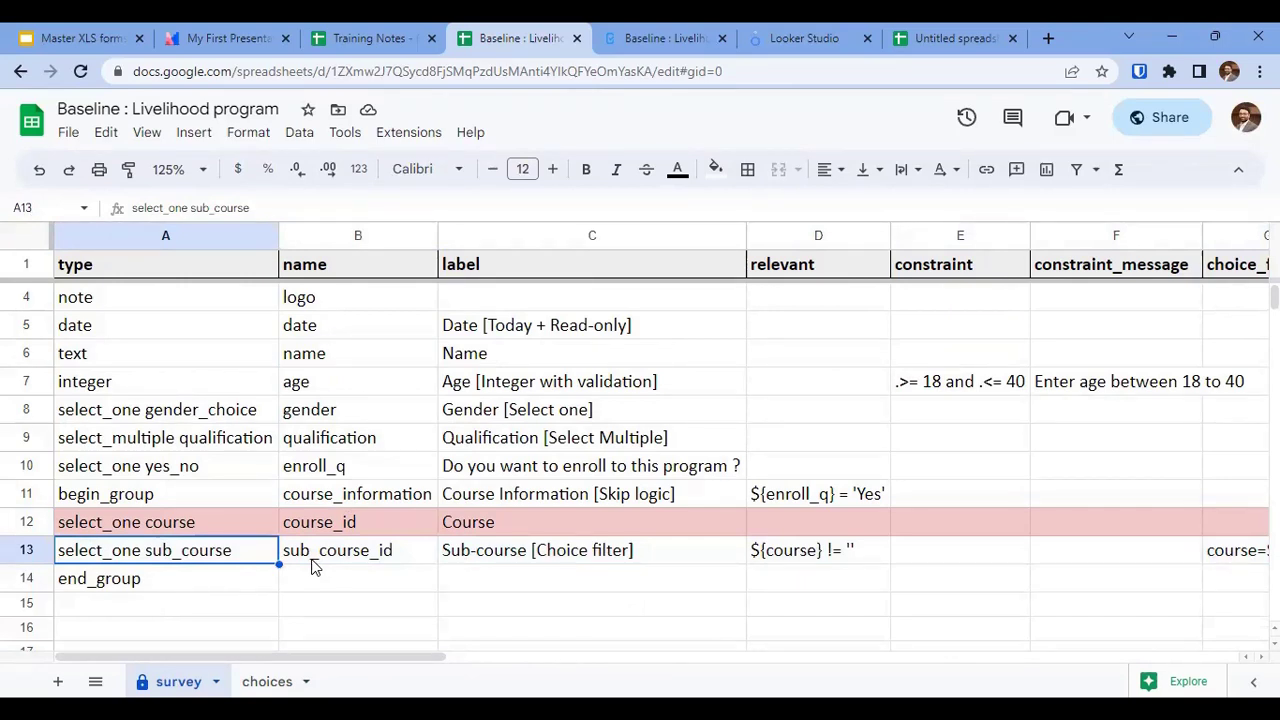
key("Right")
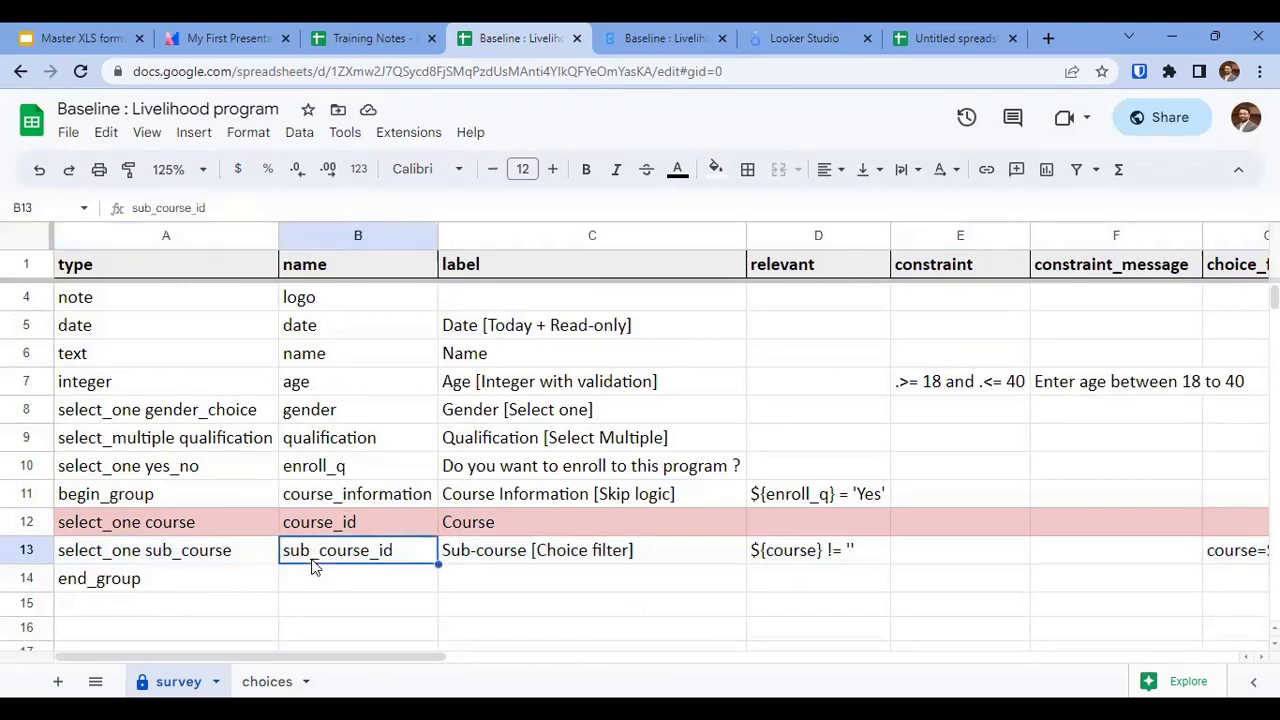
key("Right")
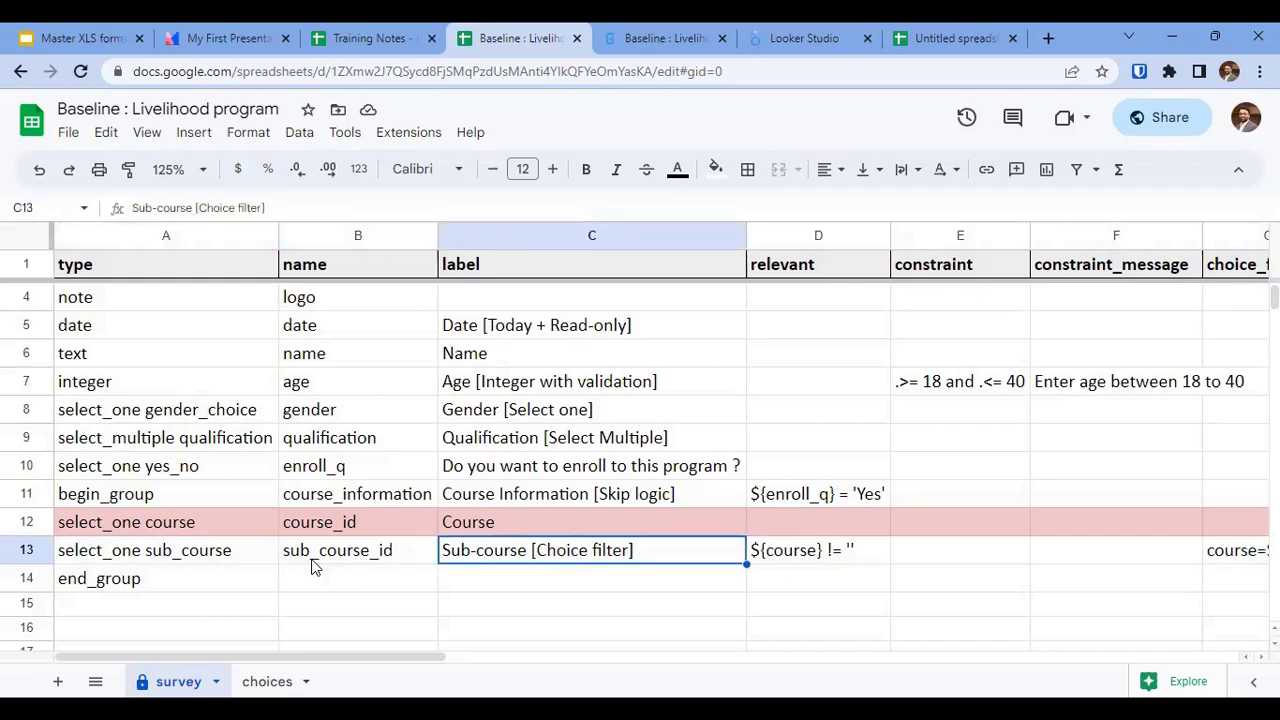
key("Right")
key("Right")
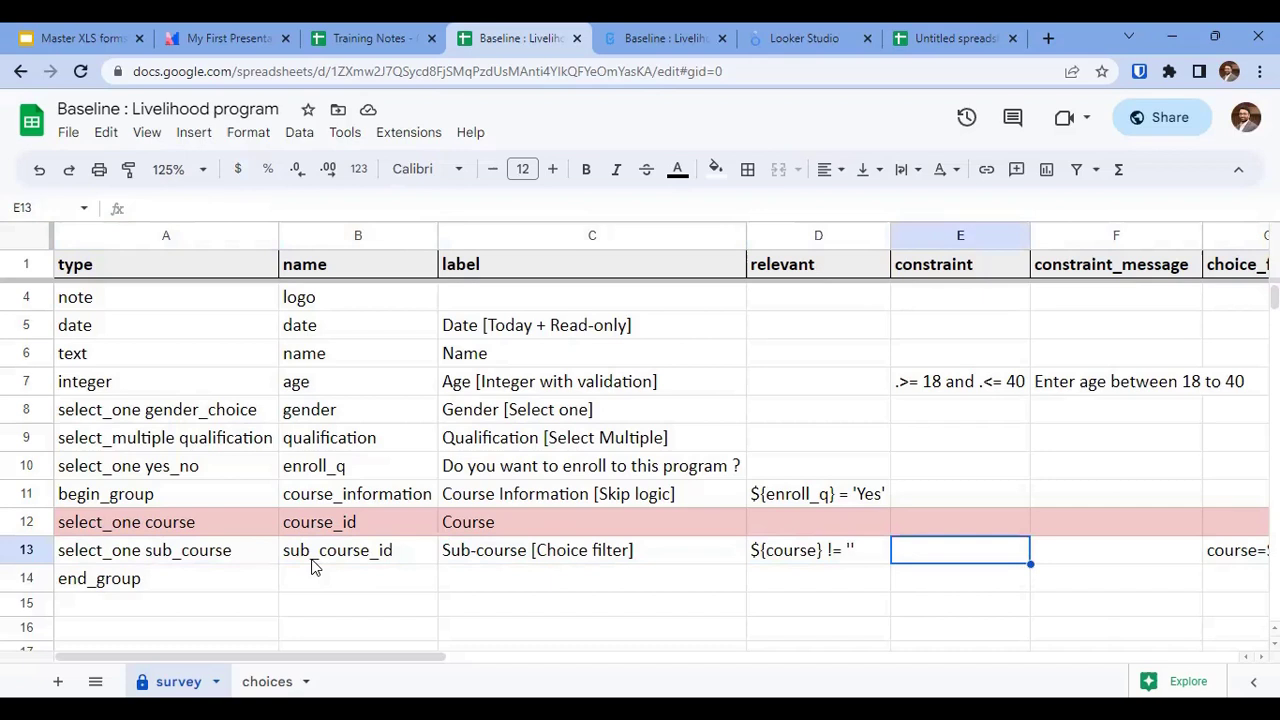
key("Right")
key("Right")
Compare the sub-course question's relevant condition and label in row 13 with the Course Information group in row 11.
left_click(527, 557)
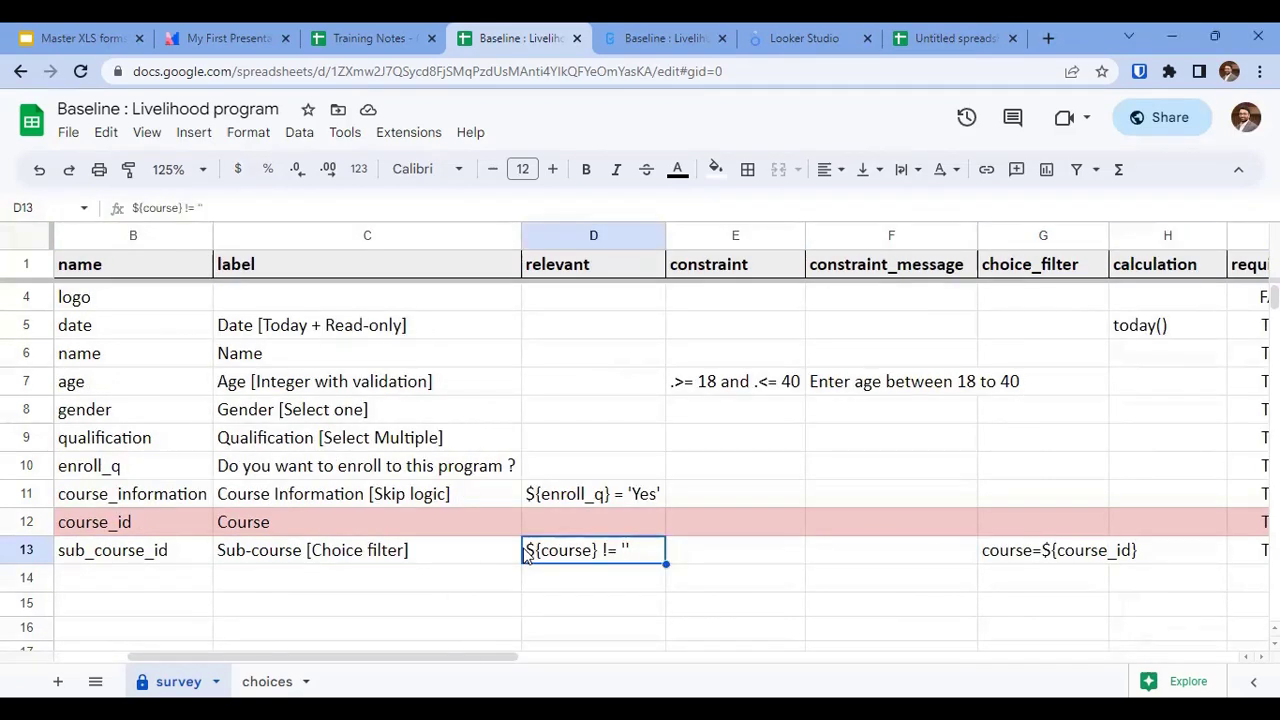
left_click(390, 555)
left_click(343, 497)
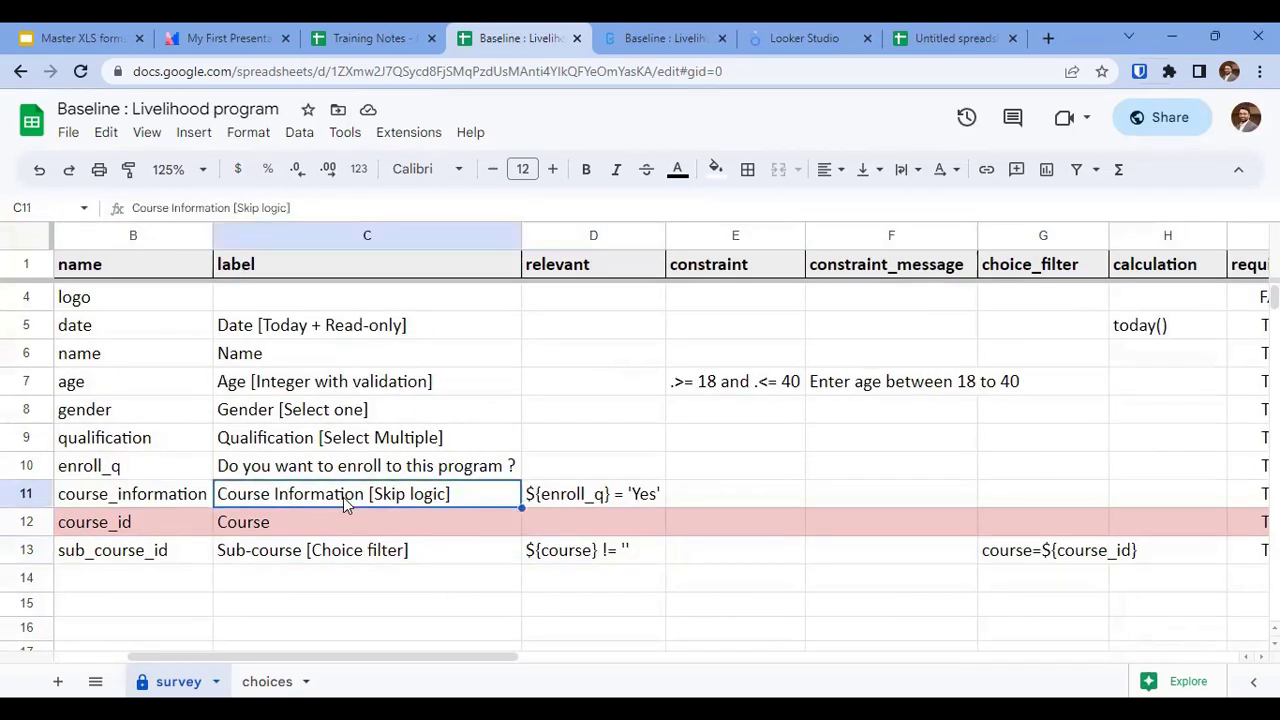
left_click(26, 496)
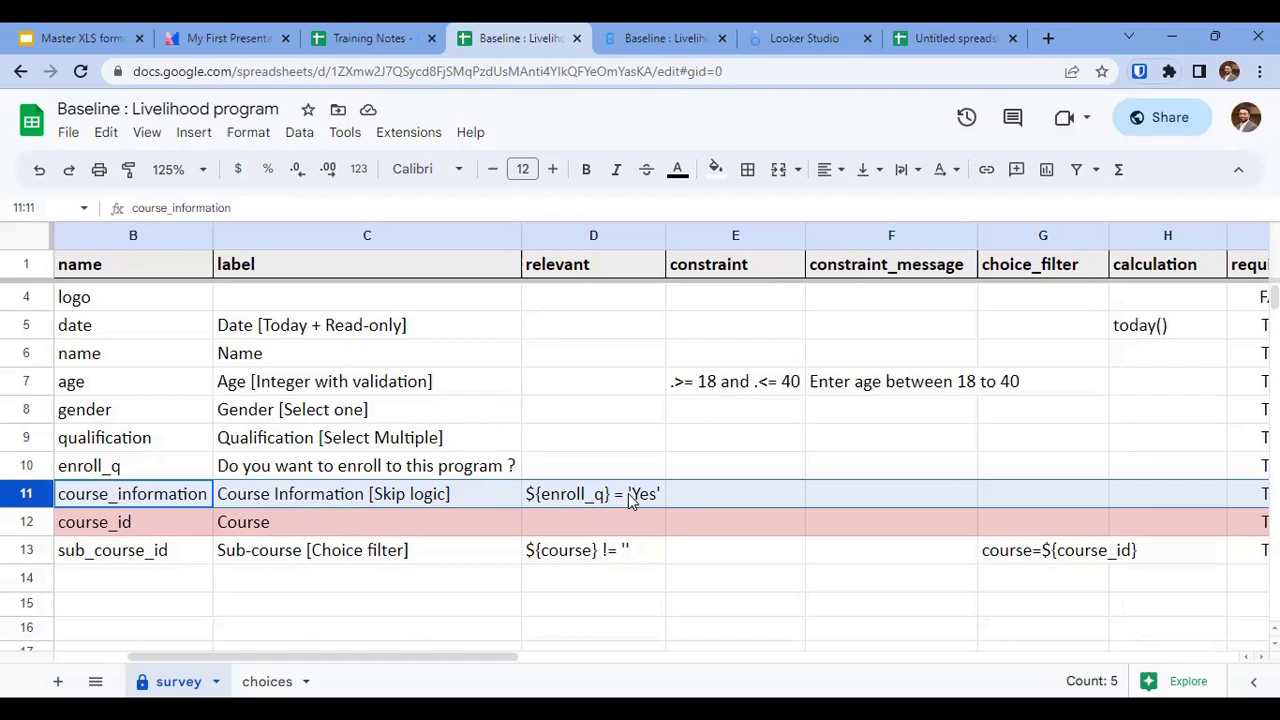
Take the sub-course condition in D13 to the untitled spreadsheet, clear the notes in columns E and F, and enter ${course} = '' in C6.
left_click(25, 550)
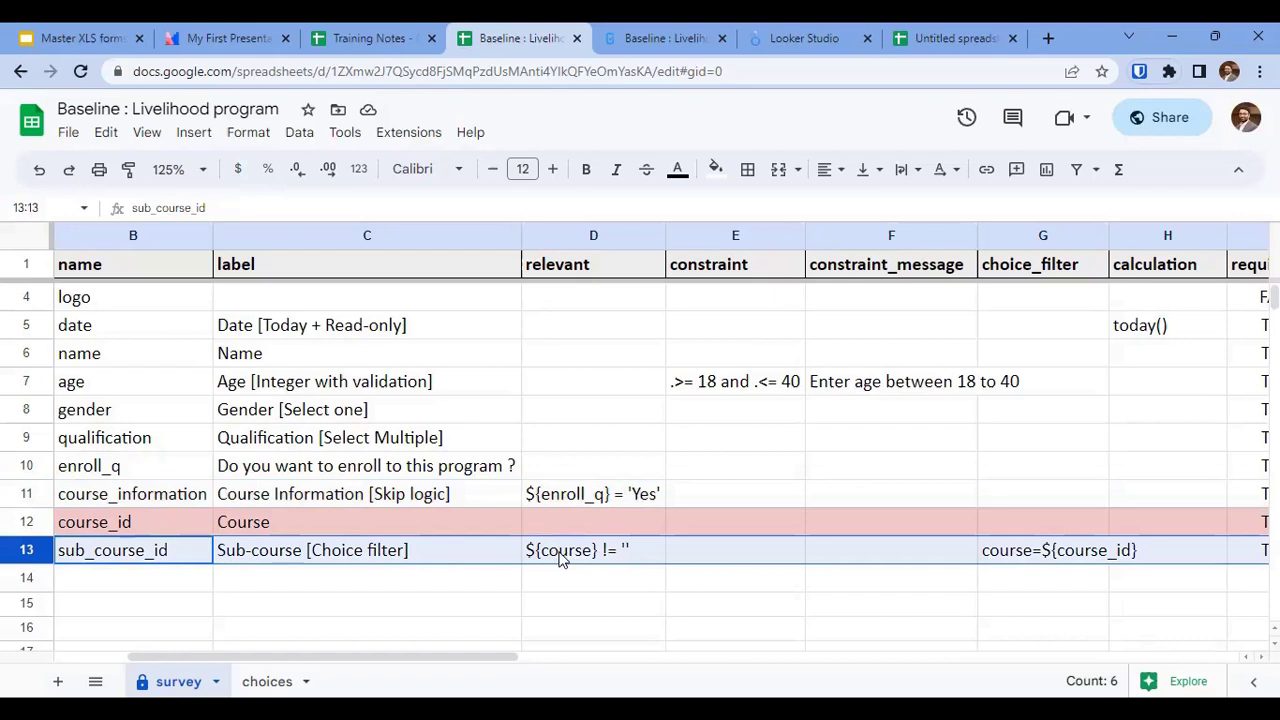
left_click(590, 557)
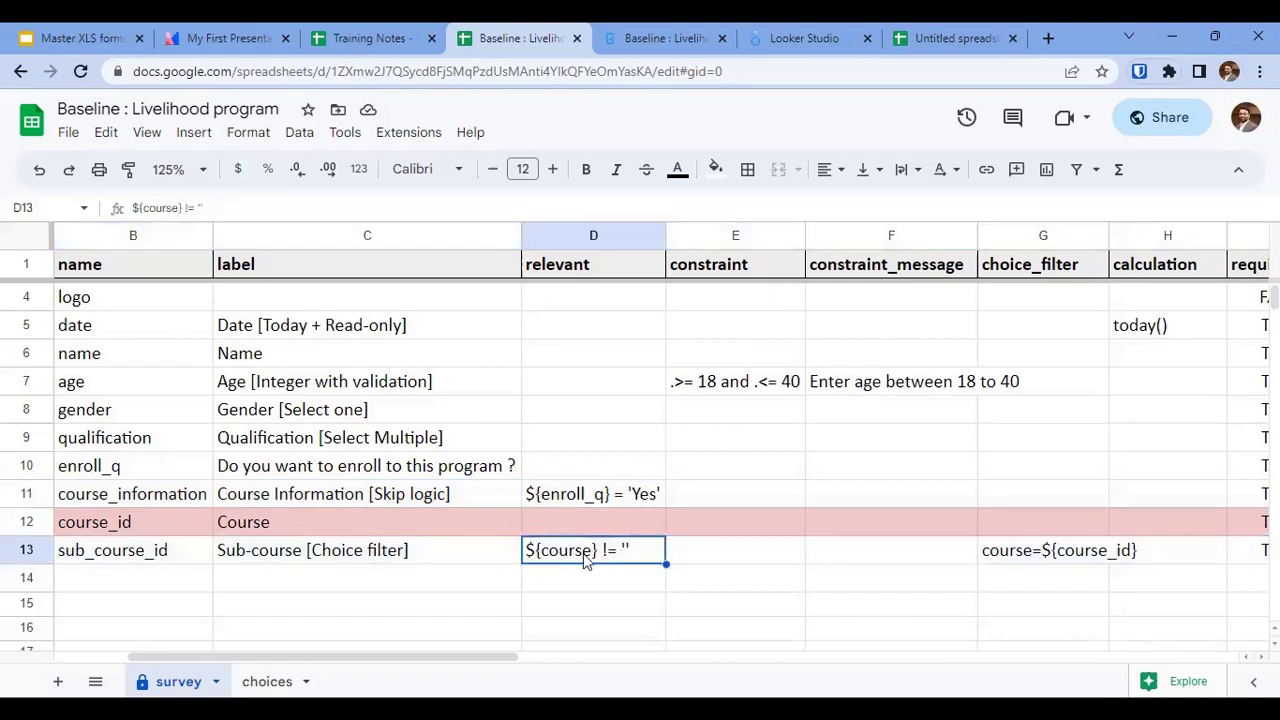
key("ctrl+9")
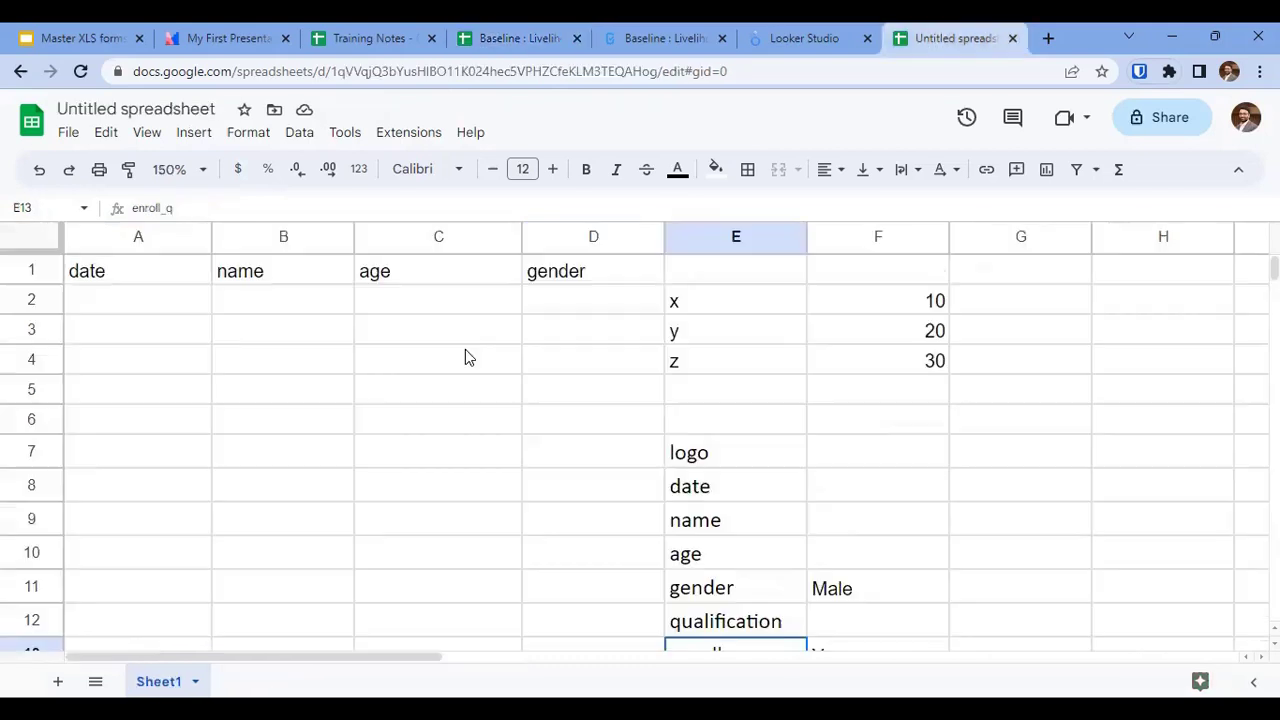
left_click(258, 345)
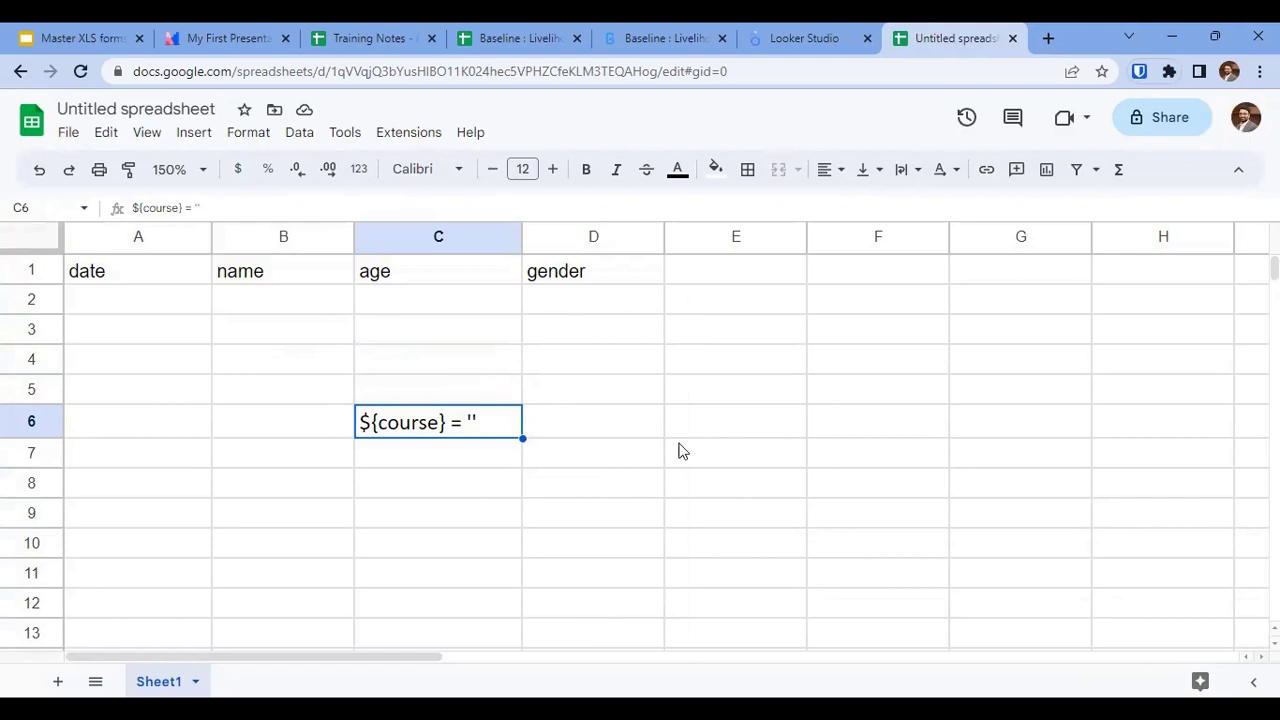
Inspect the empty quotes in C6's condition, enter x="" in C8 as an example, and clear it.
double_click(471, 420)
double_click(469, 420)
left_click(448, 465)
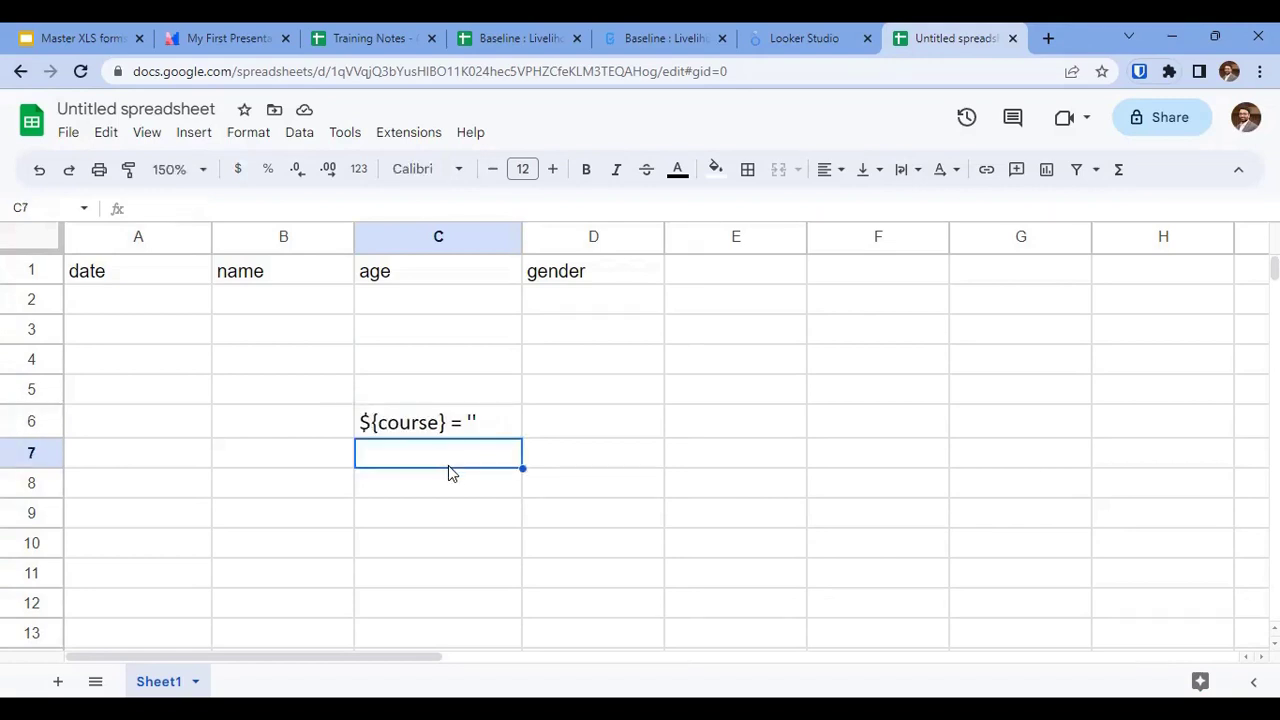
left_click(448, 484)
type("x=\"\"")
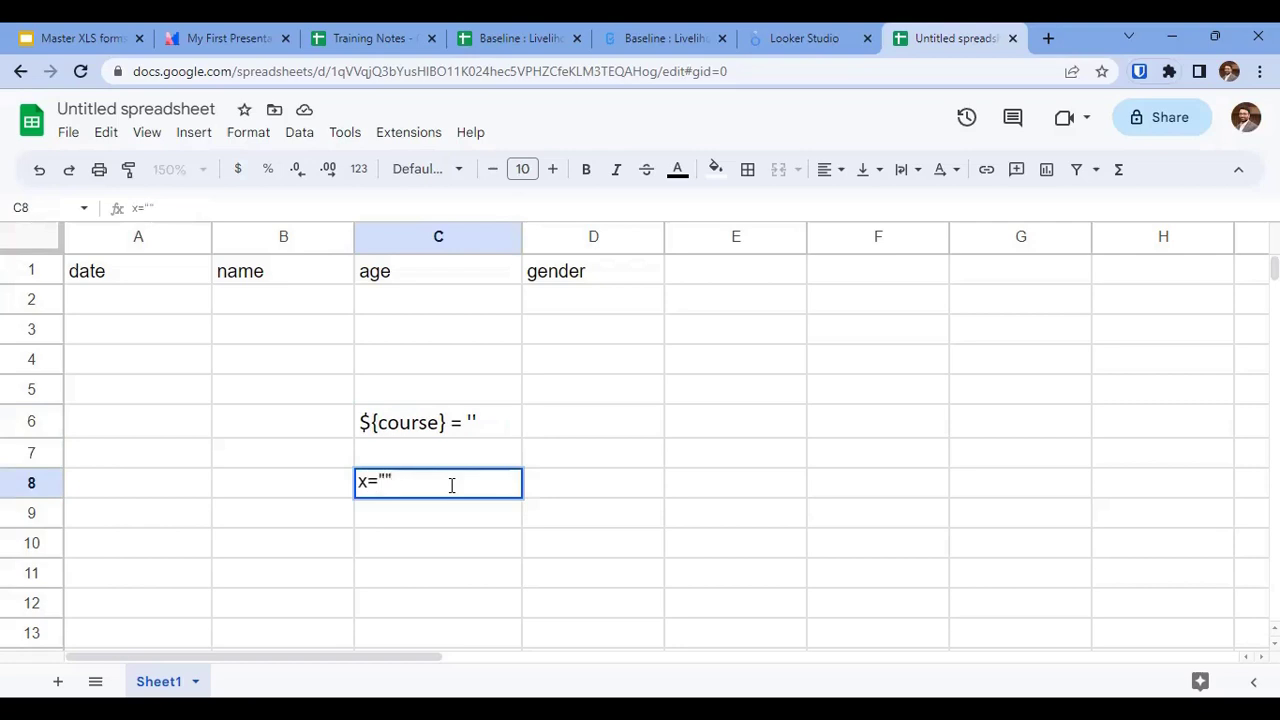
key("ctrl+Return")
key("Delete")
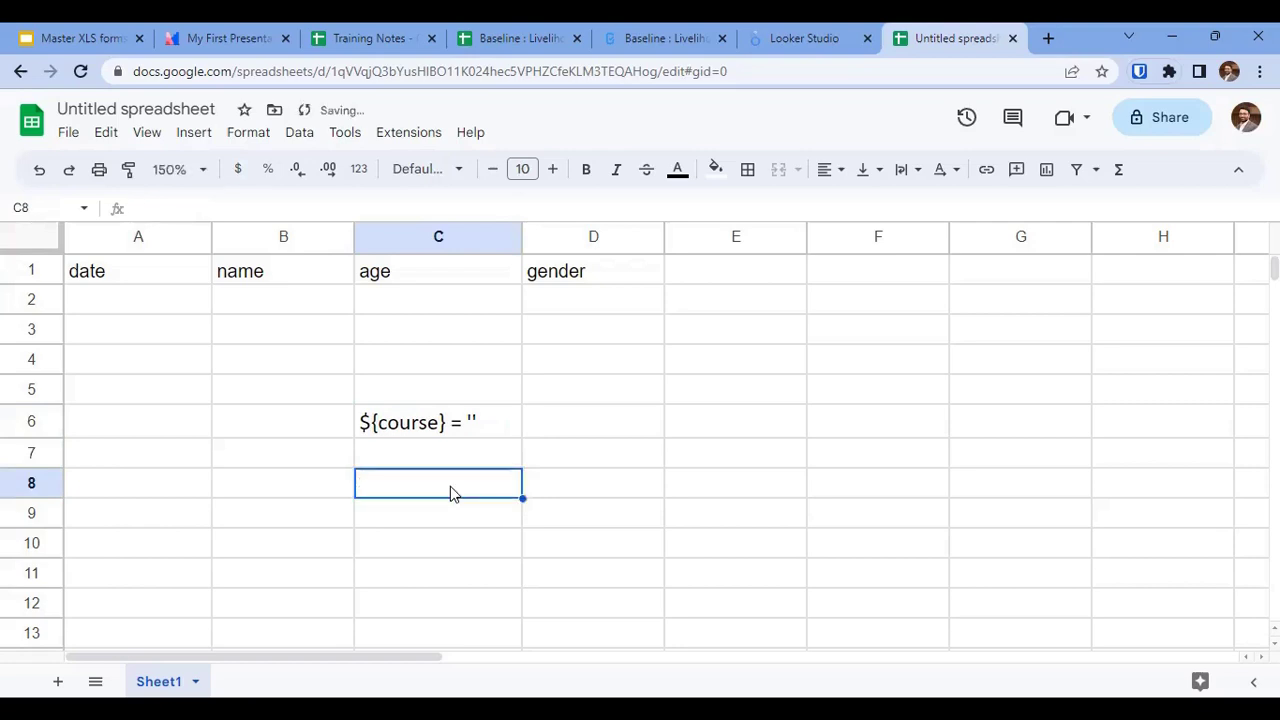
Change the condition in C6 to ${course} != ''.
double_click(448, 432)
type("!")
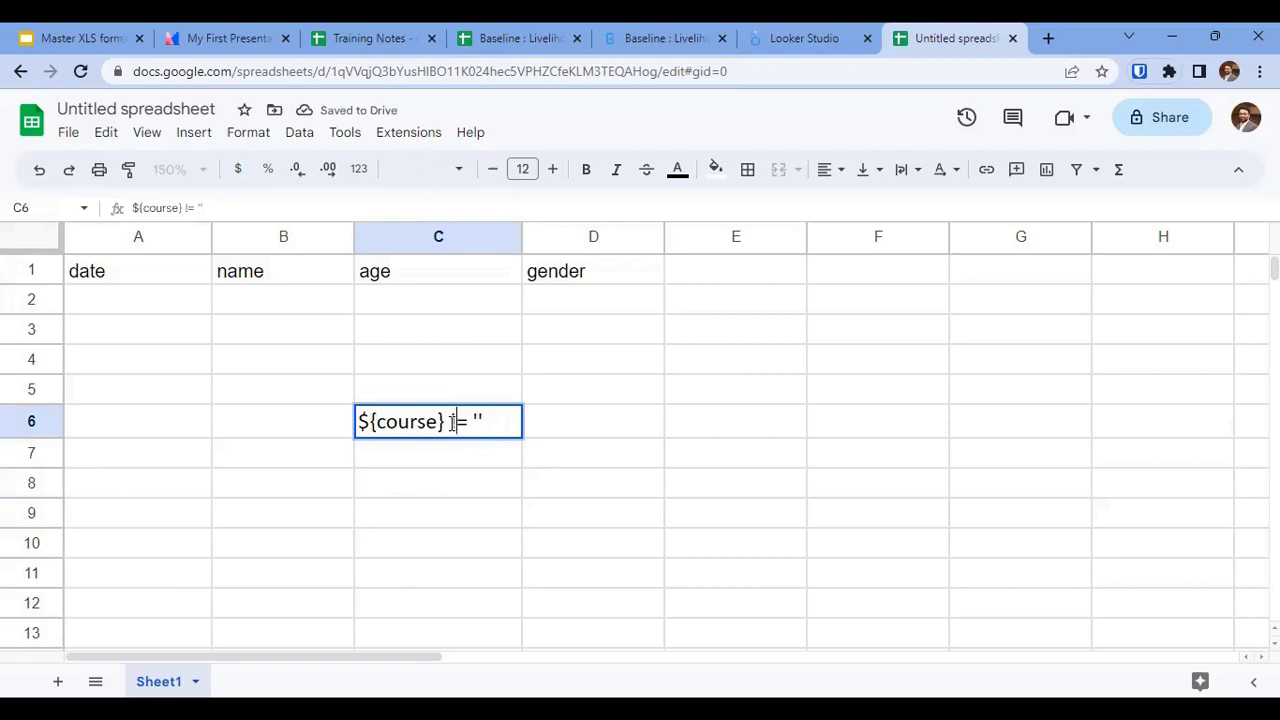
key("Return")
left_click(450, 424)
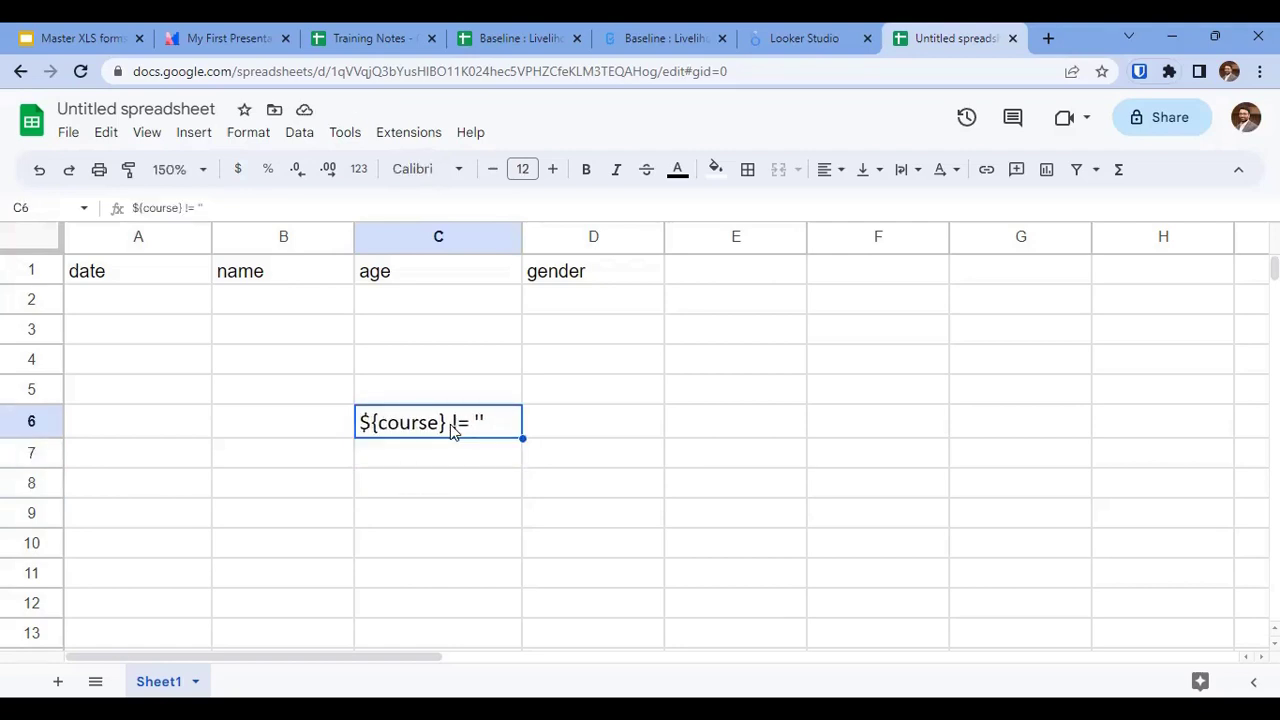
Return to the Baseline : Livelihood program form and compare the sub-course's relevant condition and choice_filter with the Course question and the choices sheet.
left_click(525, 36)
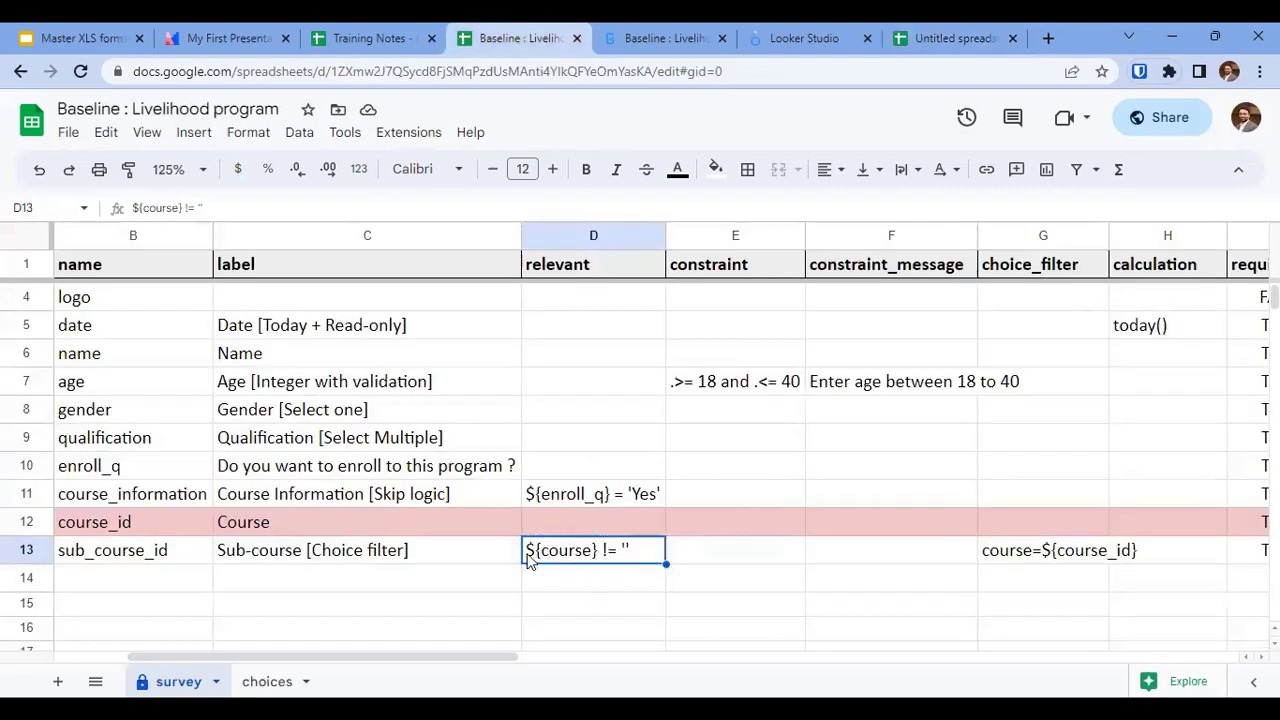
left_click(385, 516)
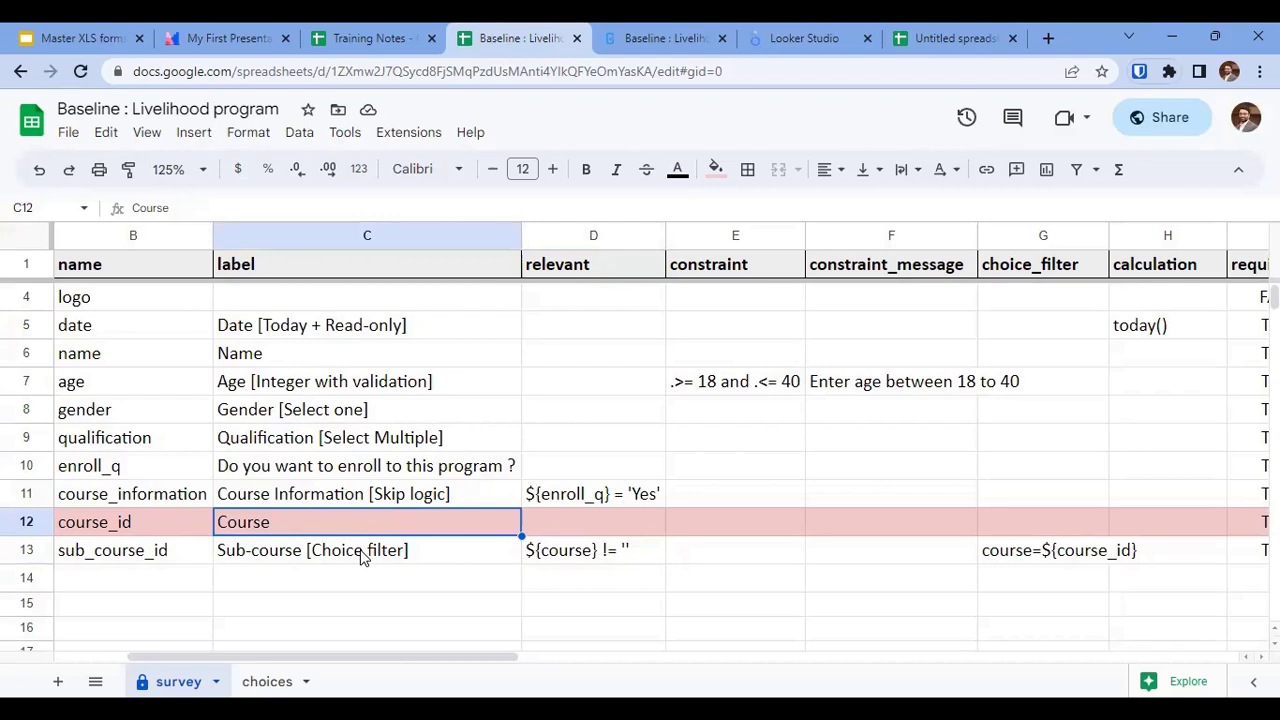
left_click(559, 556)
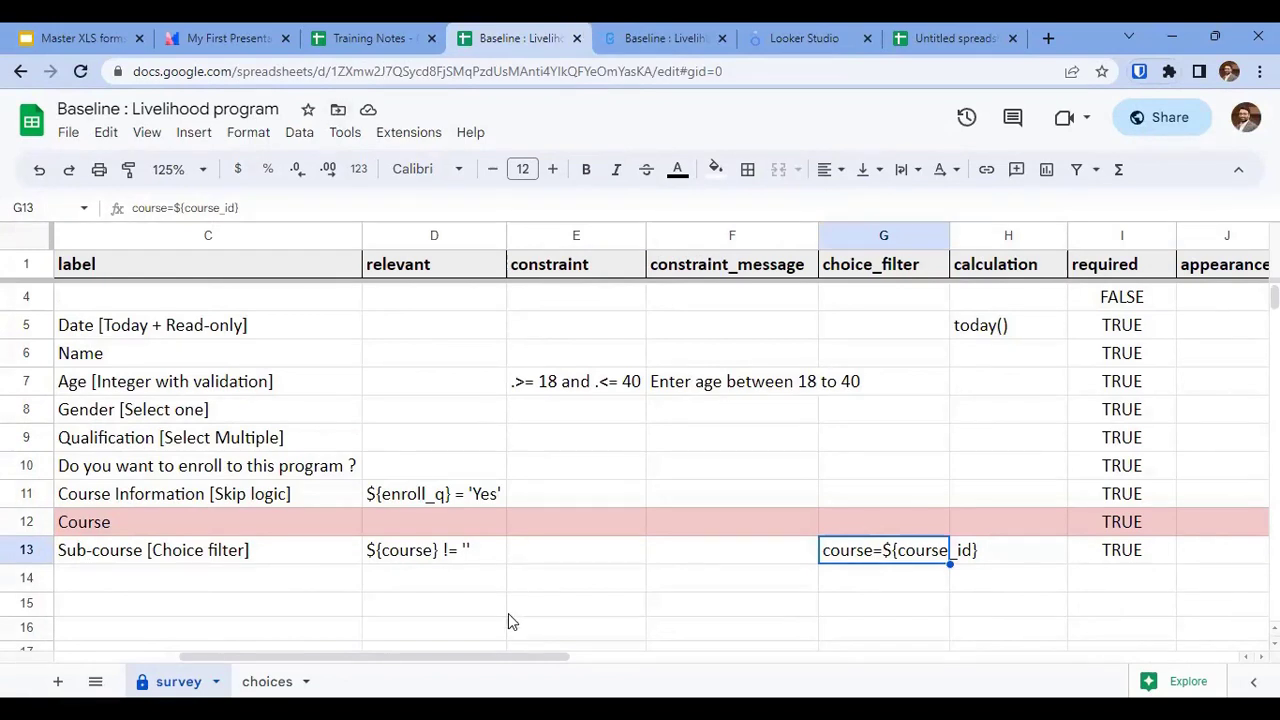
left_click(267, 681)
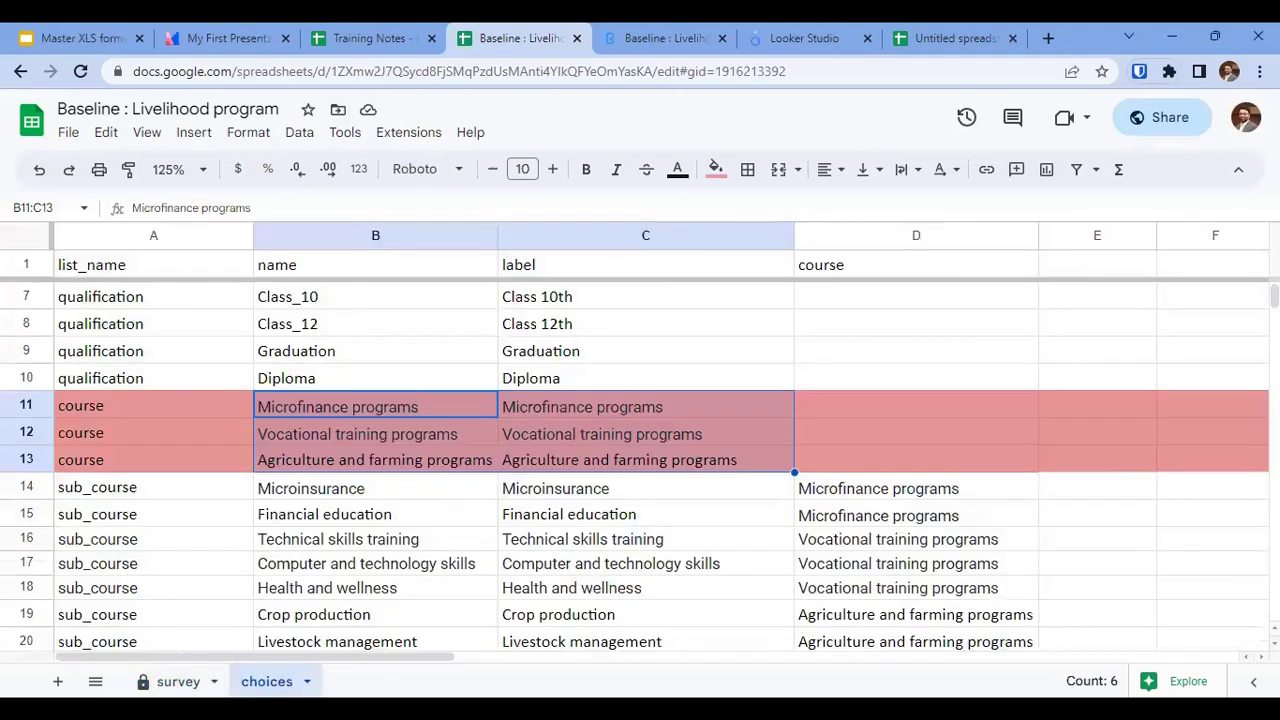
left_click(178, 686)
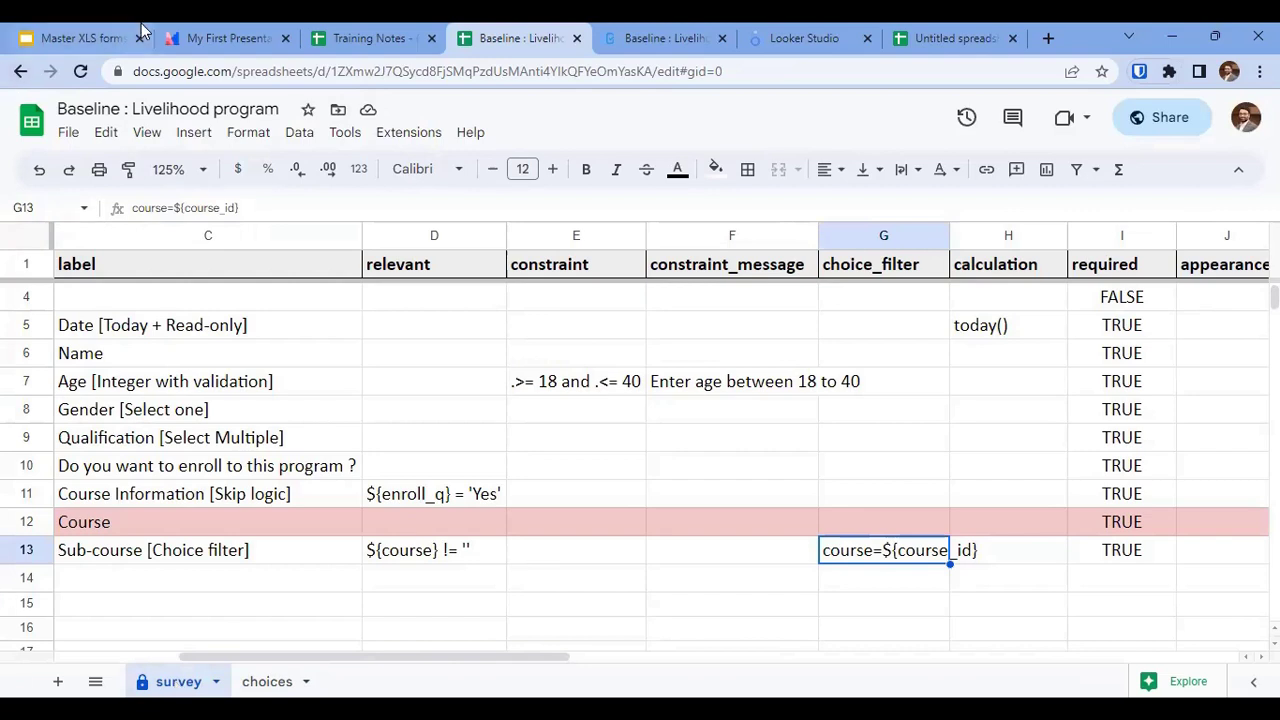
In the untitled spreadsheet, clear the condition from C6 and enter m in D2 and f in D3 to D6 under gender.
left_click(935, 39)
key("Delete")
key("Up")
key("Up")
key("Up")
key("Up")
key("Right")
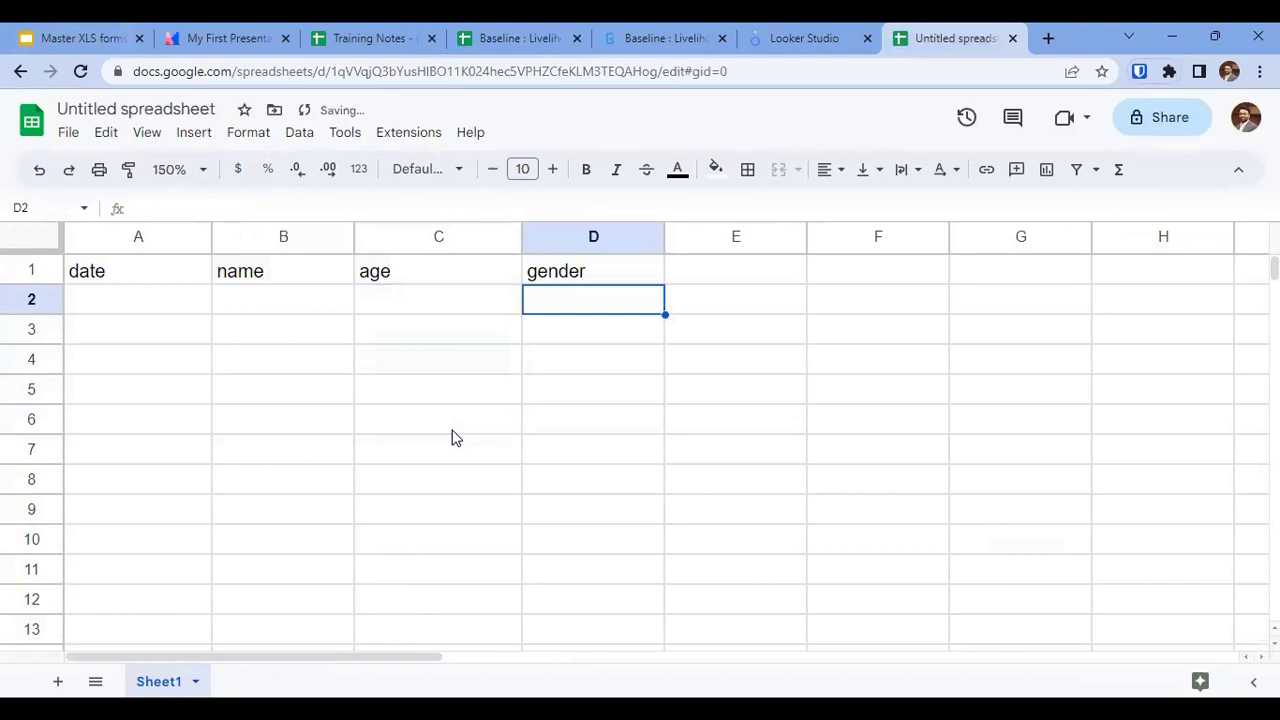
type("m")
key("Return")
type("f f f f")
left_click(746, 292)
Create a filter on the header row, show only the gender value m, and recheck the gender filter values.
left_click(571, 271)
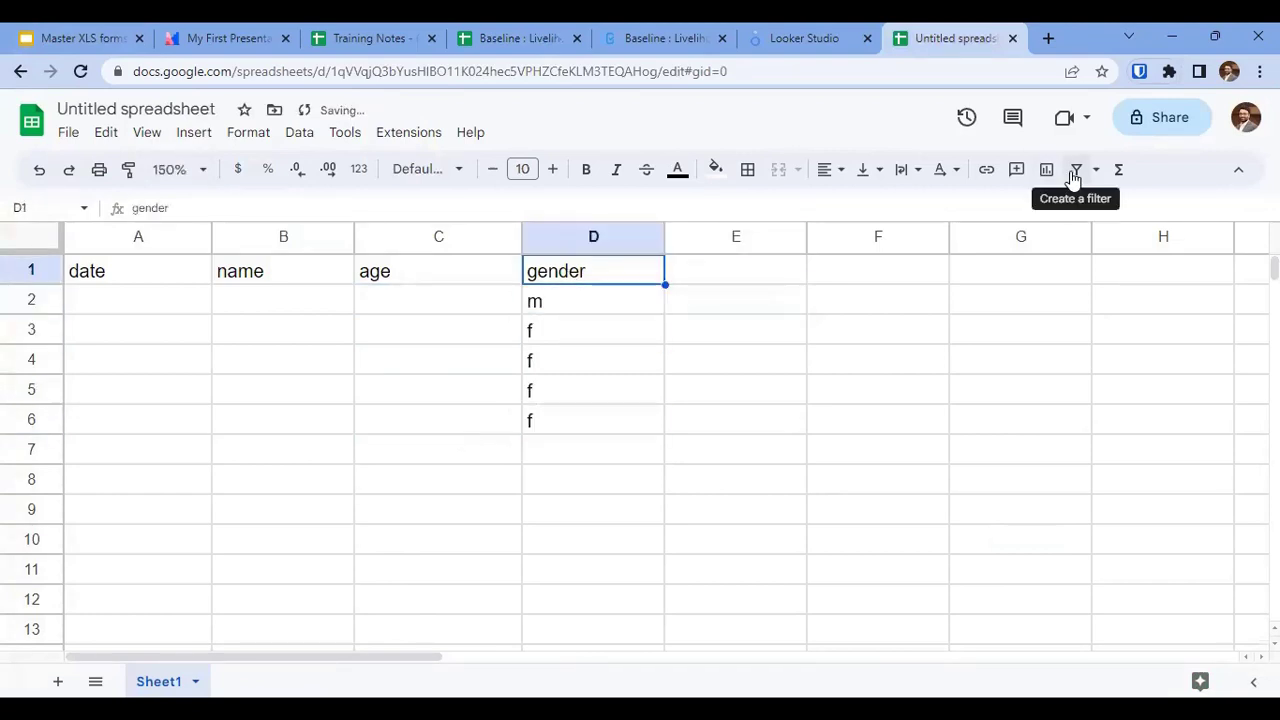
left_click(1075, 170)
left_click(649, 272)
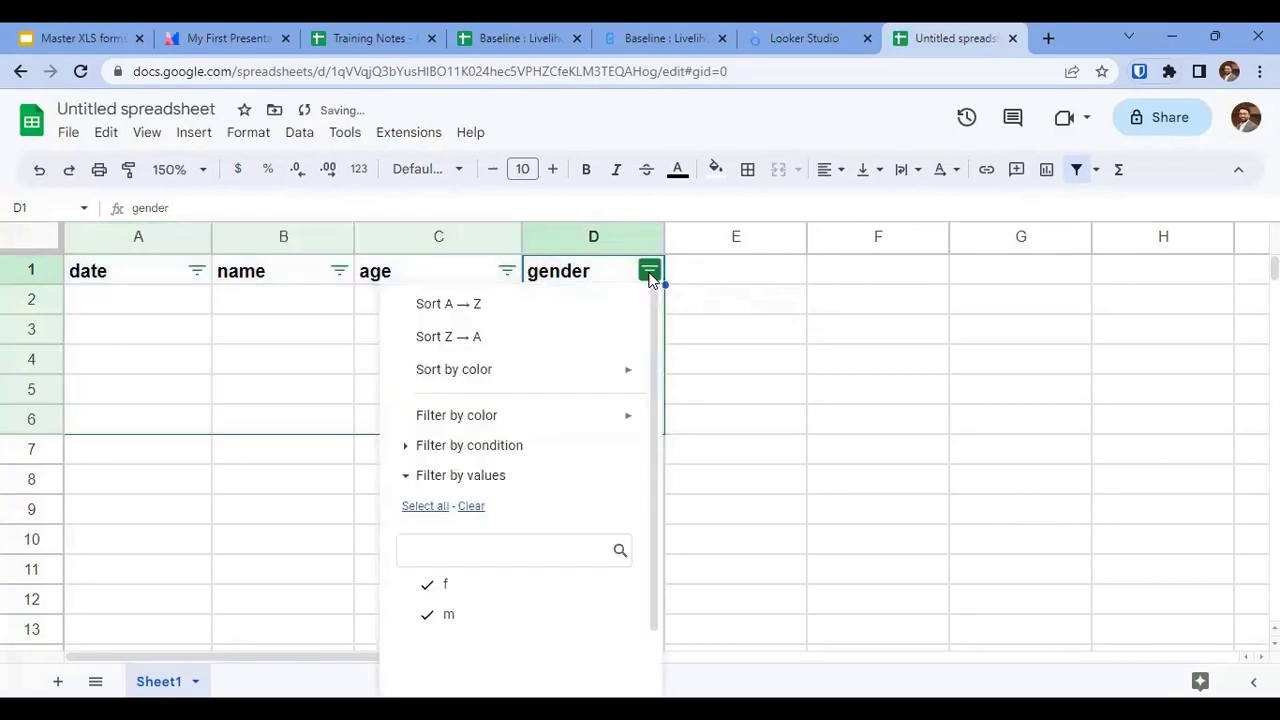
left_click(452, 590)
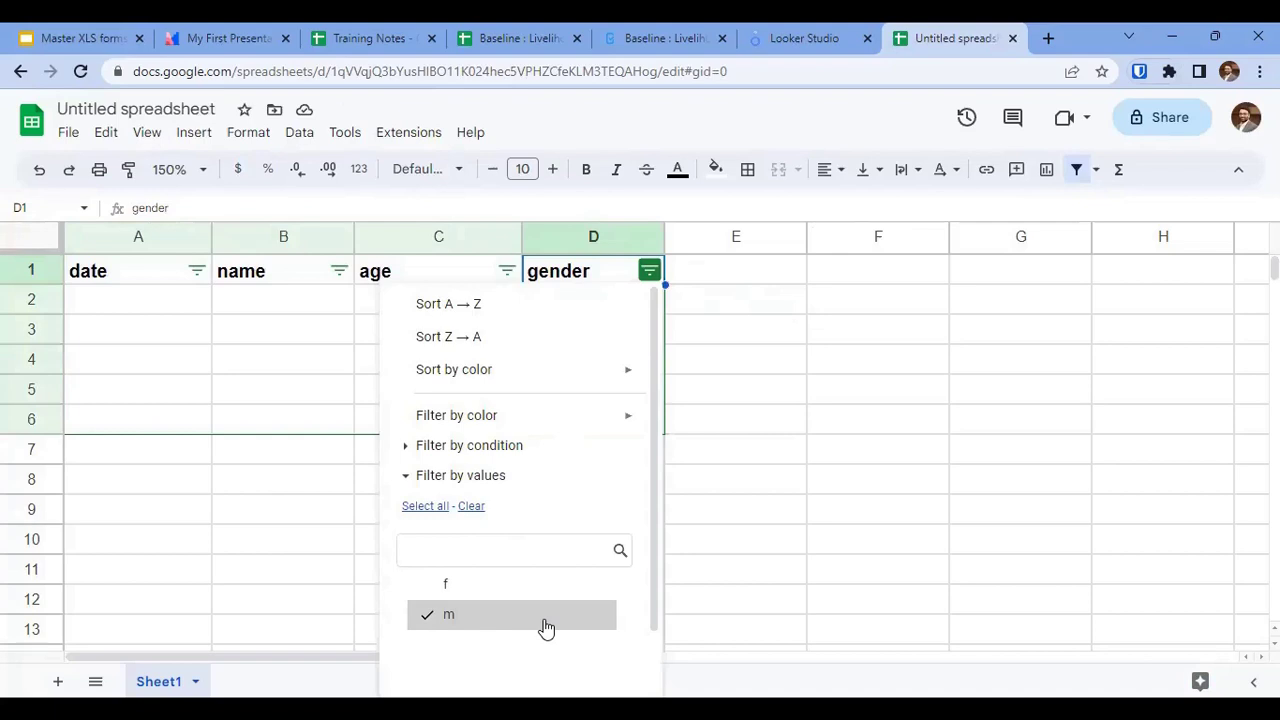
scroll(546, 627, "down", 1)
left_click(594, 666)
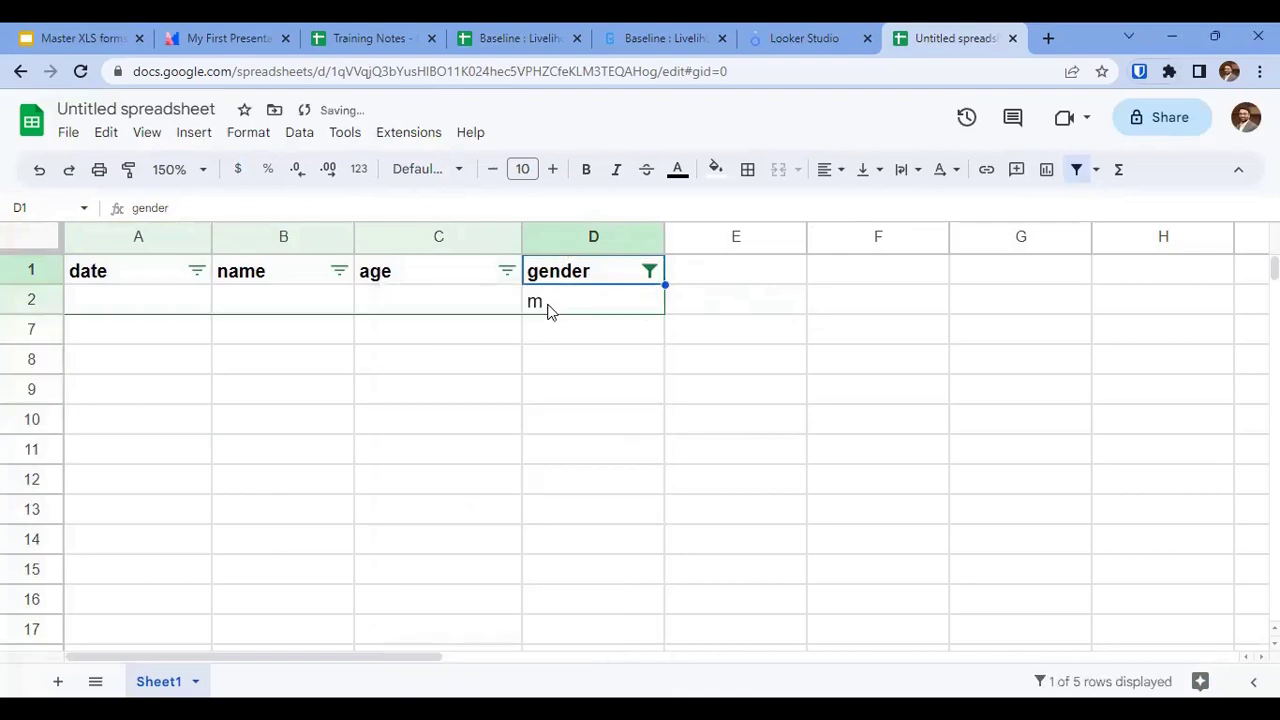
left_click(649, 272)
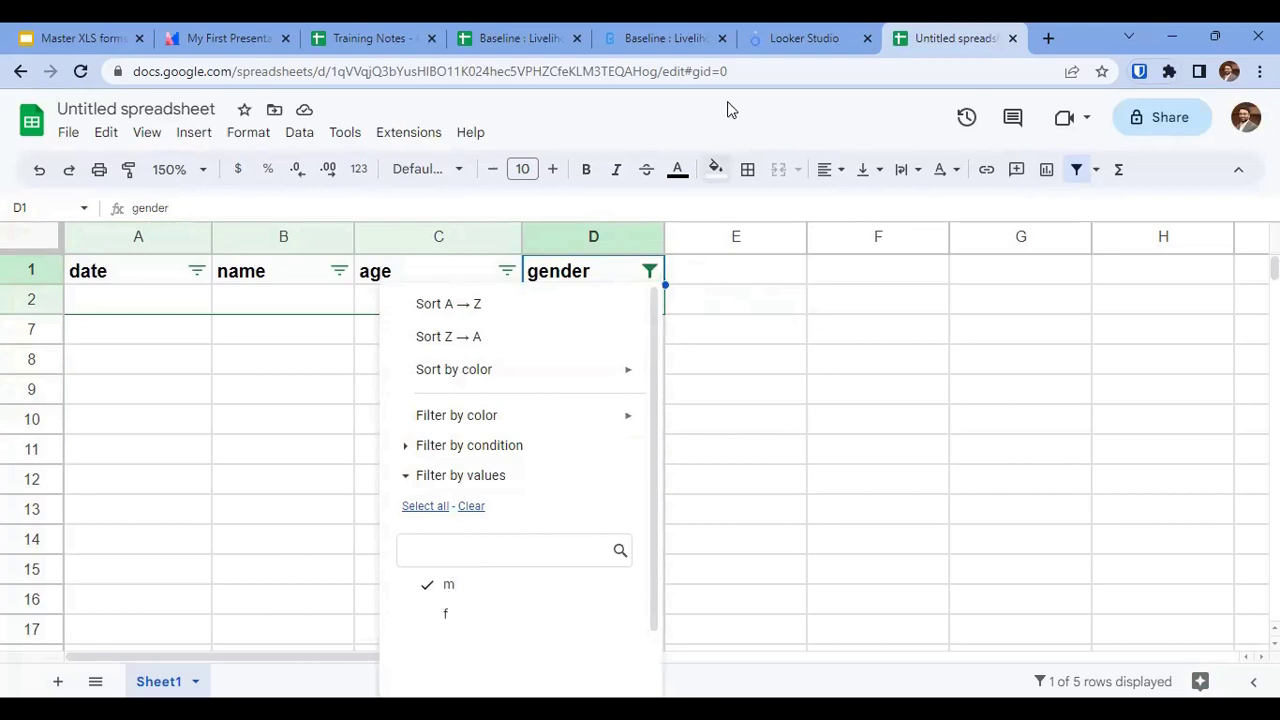
left_click(283, 419)
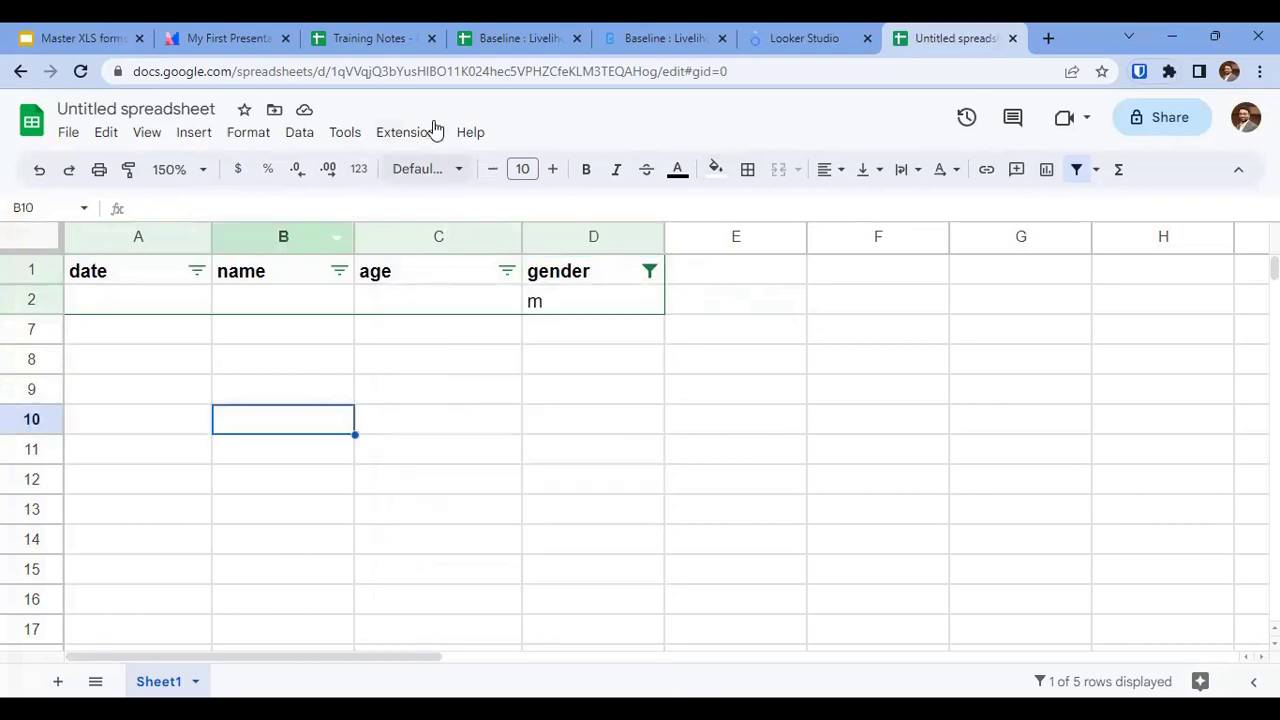
In the Baseline form, compare course in the G13 choice_filter with the choices sheet and the select_one course type and name in row 12.
left_click(518, 35)
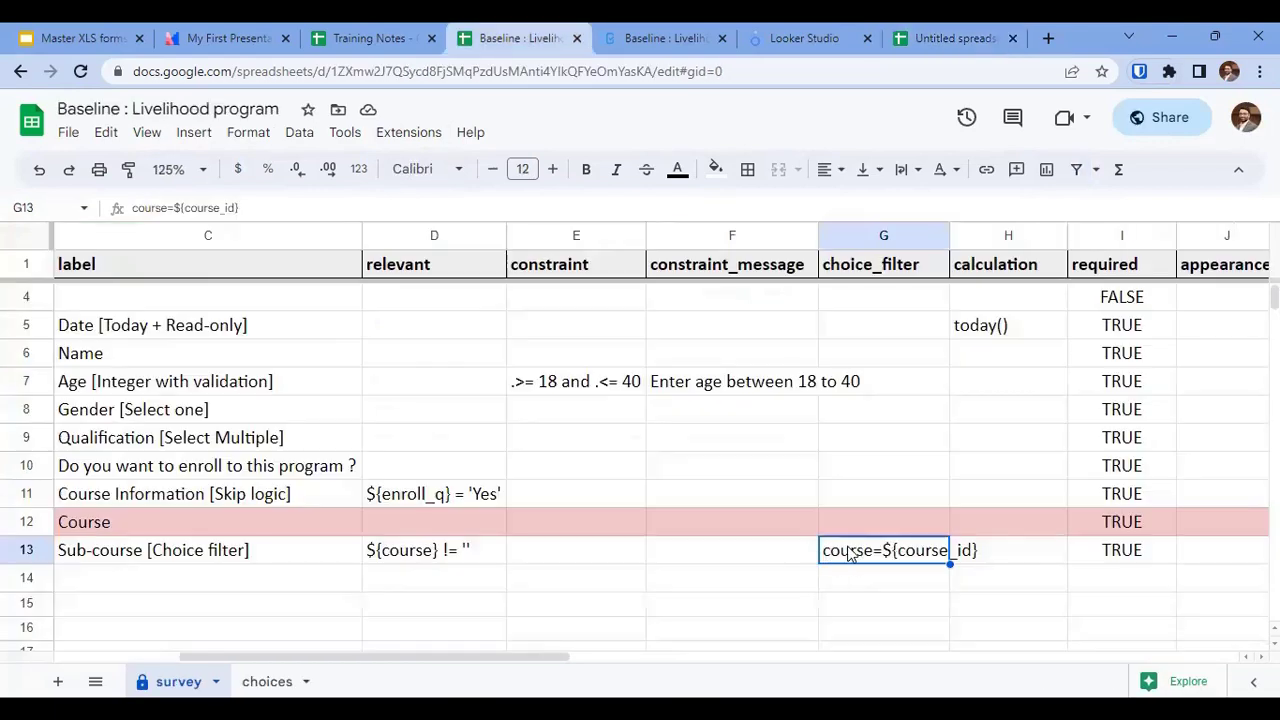
double_click(848, 552)
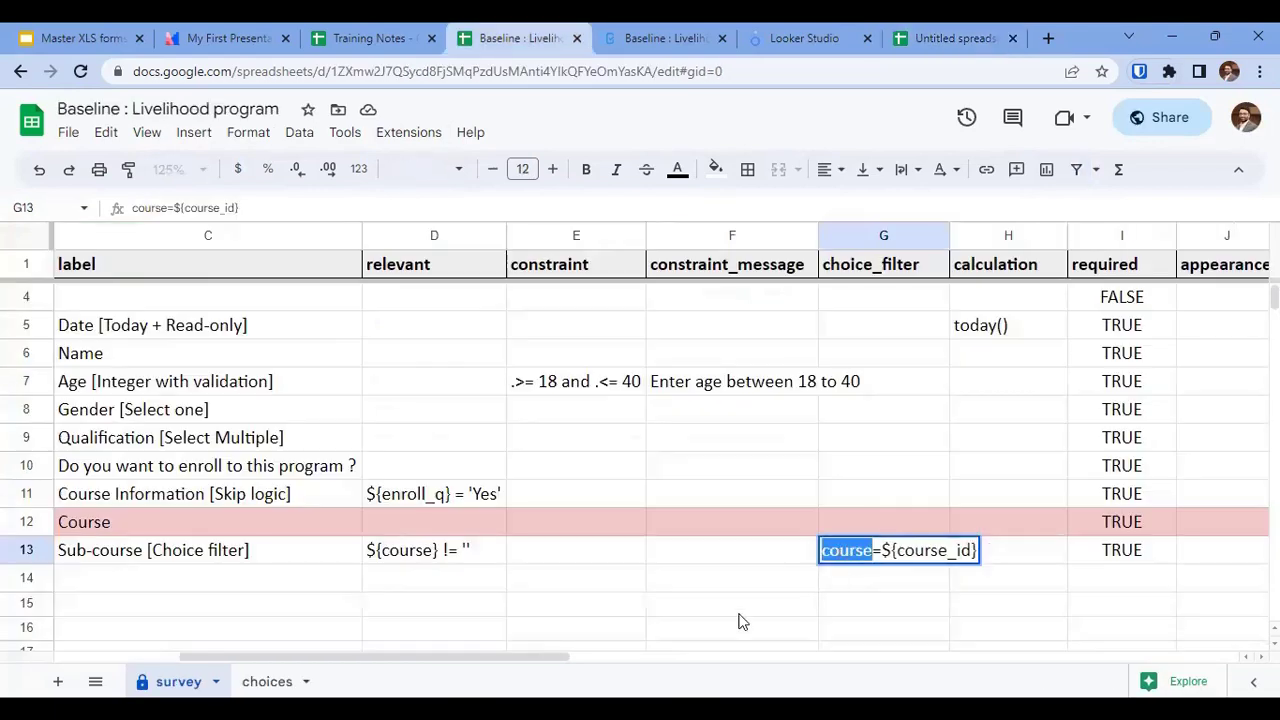
left_click(270, 682)
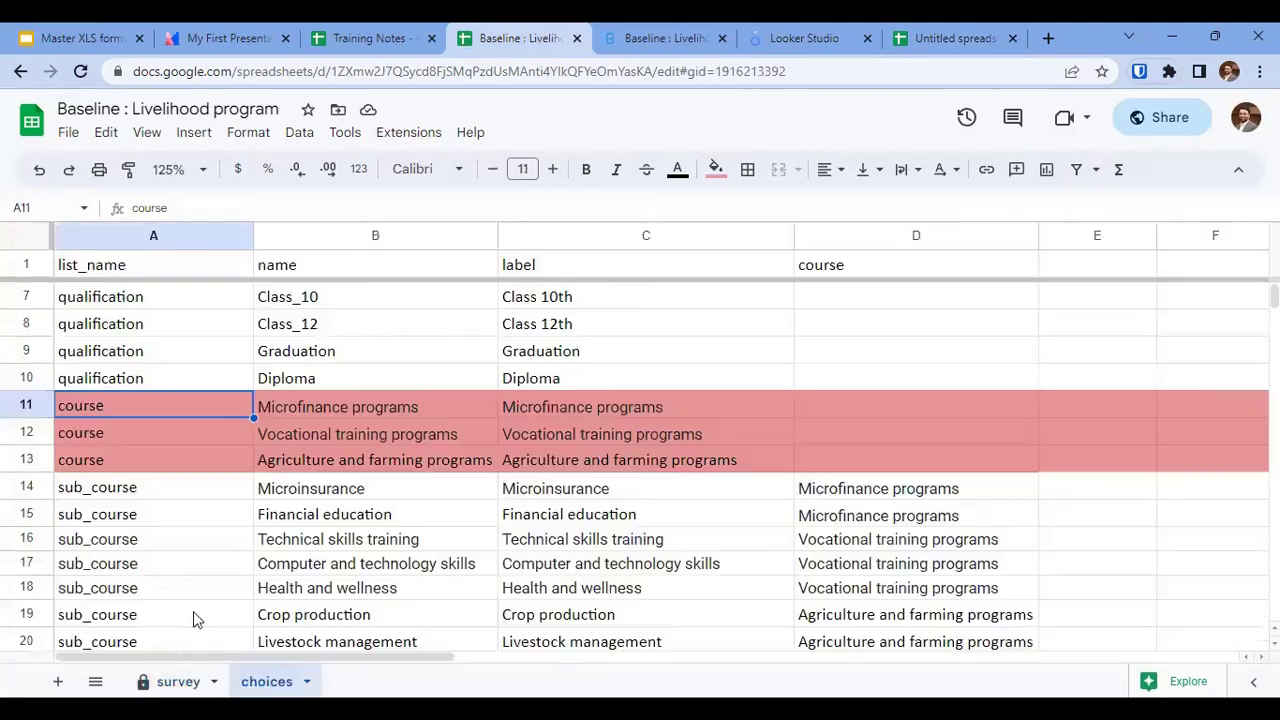
left_click(178, 682)
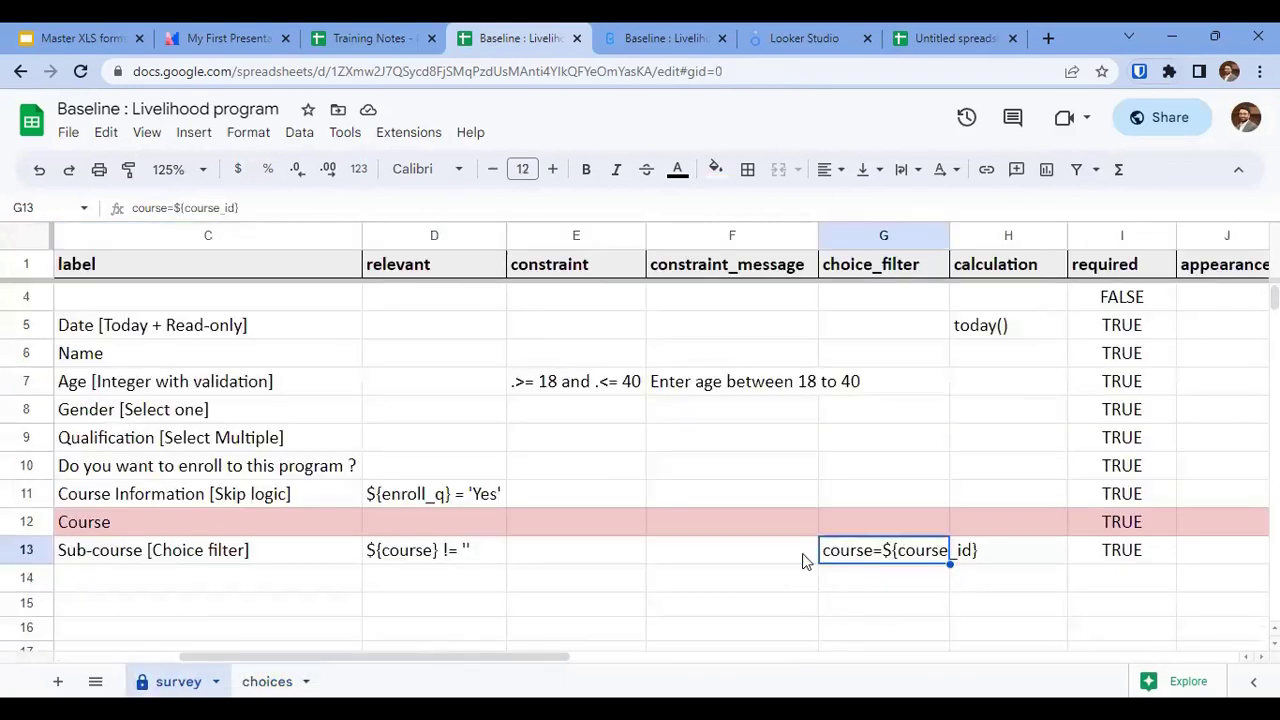
left_click(177, 522)
key("Left")
key("Left")
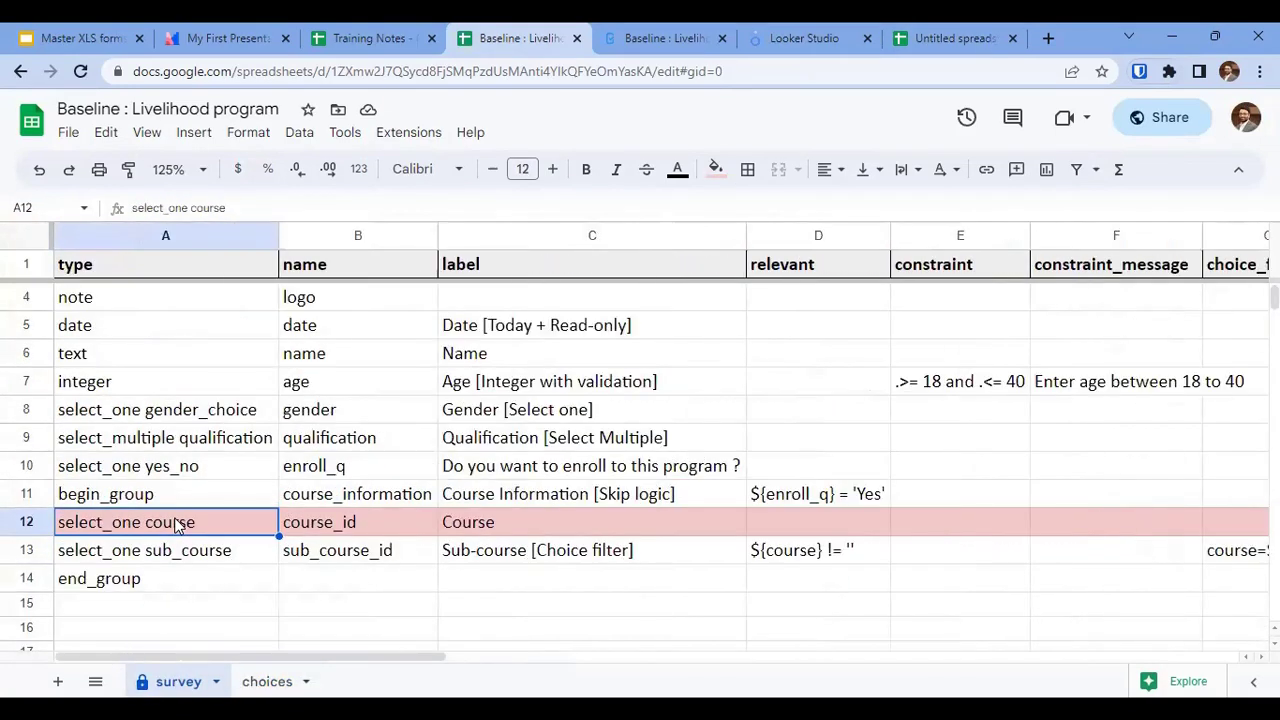
key("Right")
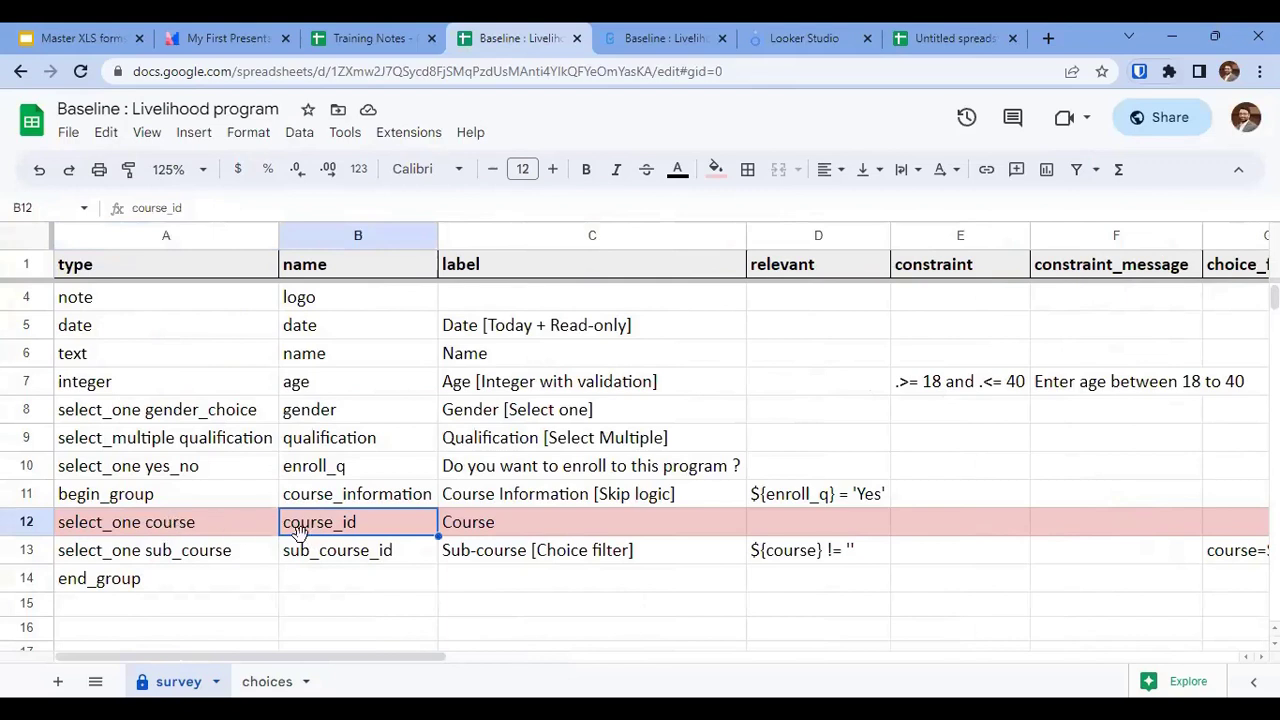
Set the fill of the Course question row 12 to white and review its name and the sub-course choice_filter.
left_click(13, 522)
left_click(715, 169)
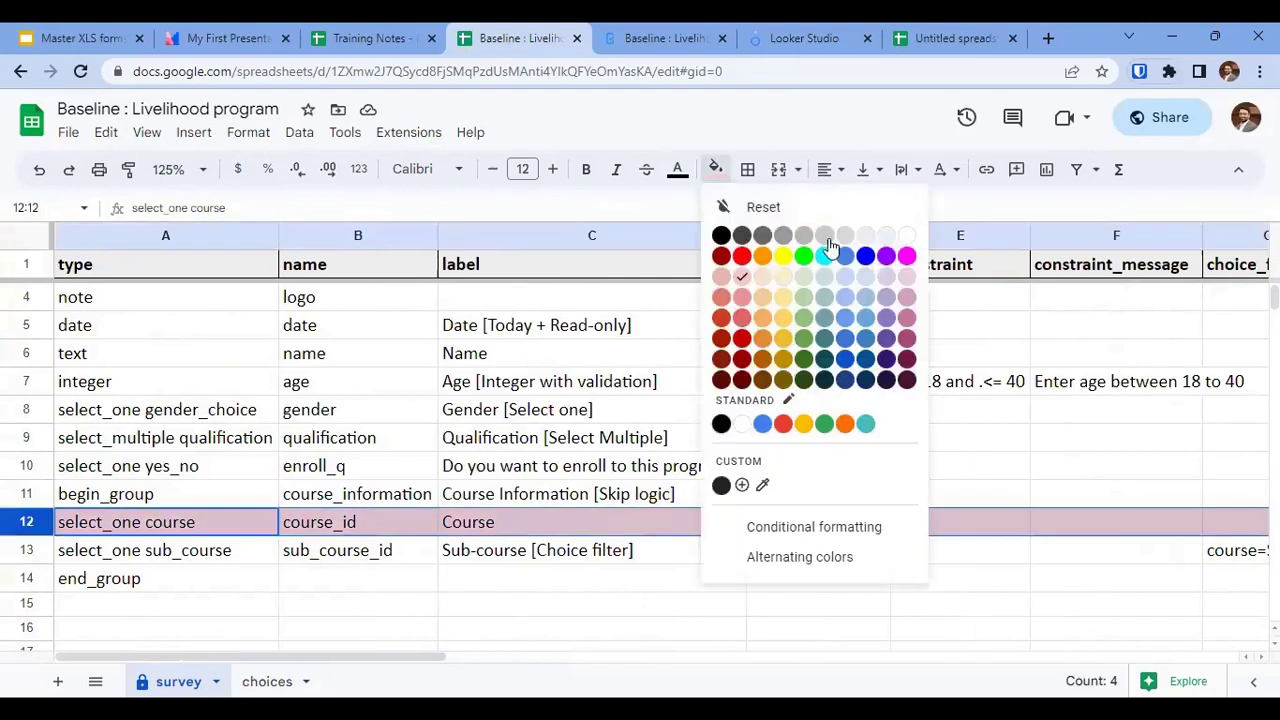
left_click(906, 237)
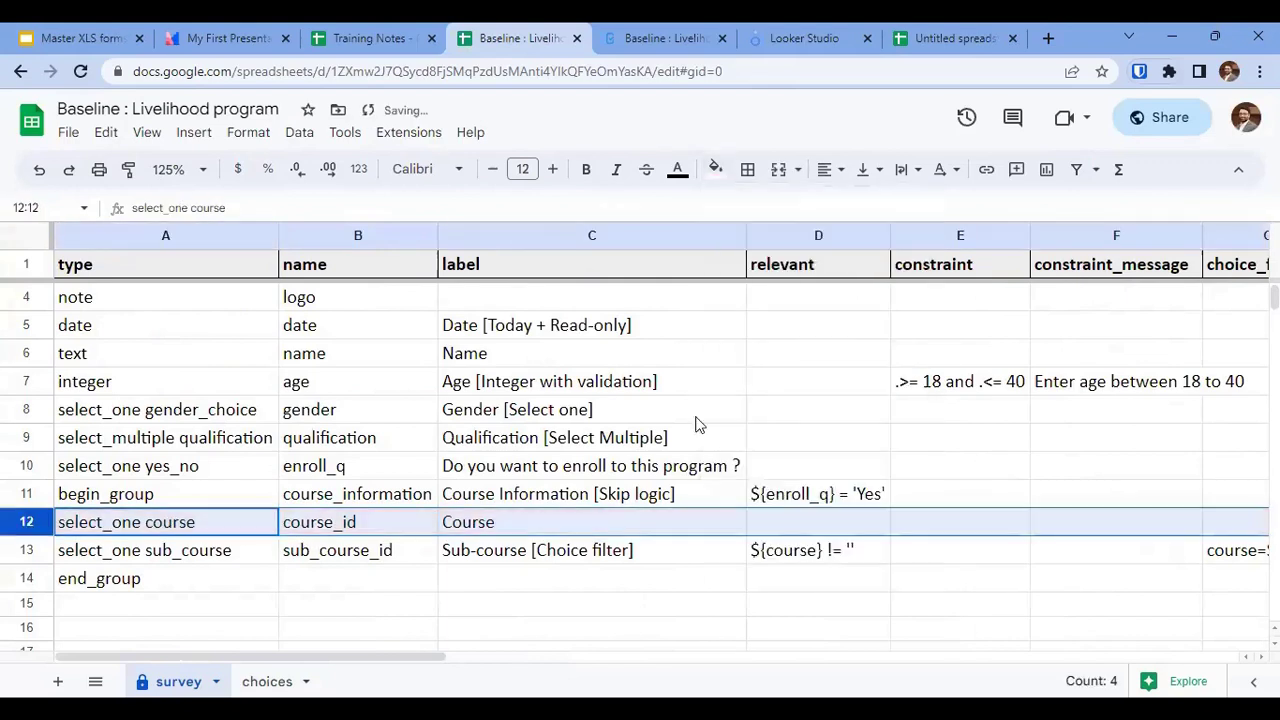
left_click(371, 530)
left_click(1232, 558)
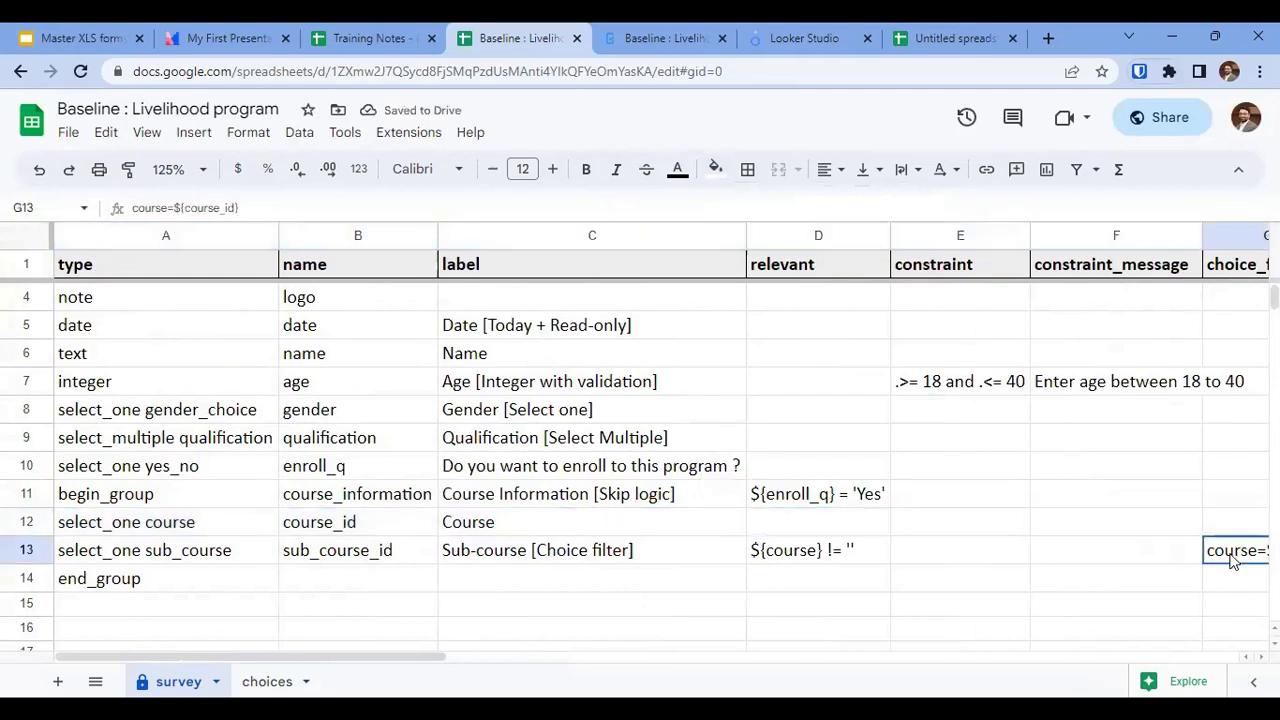
On the choices sheet, create a filter on the course column D and fill the column with light yellow.
left_click(266, 684)
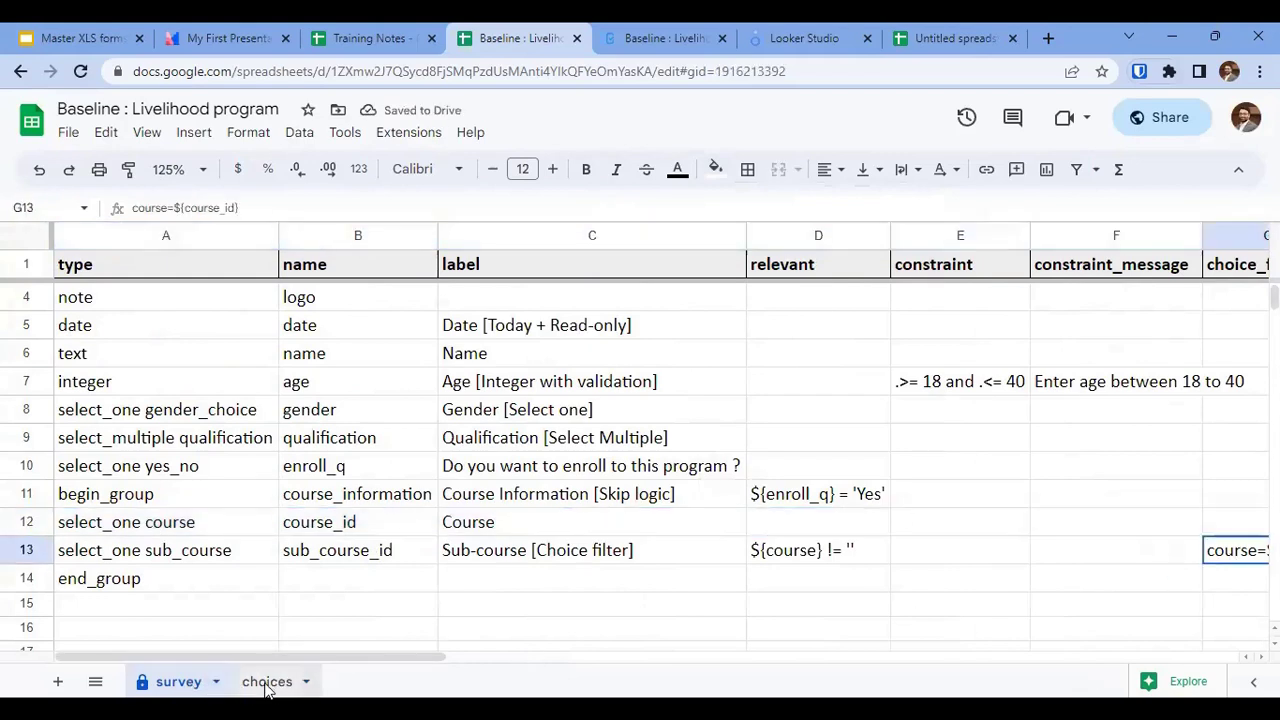
left_click(870, 279)
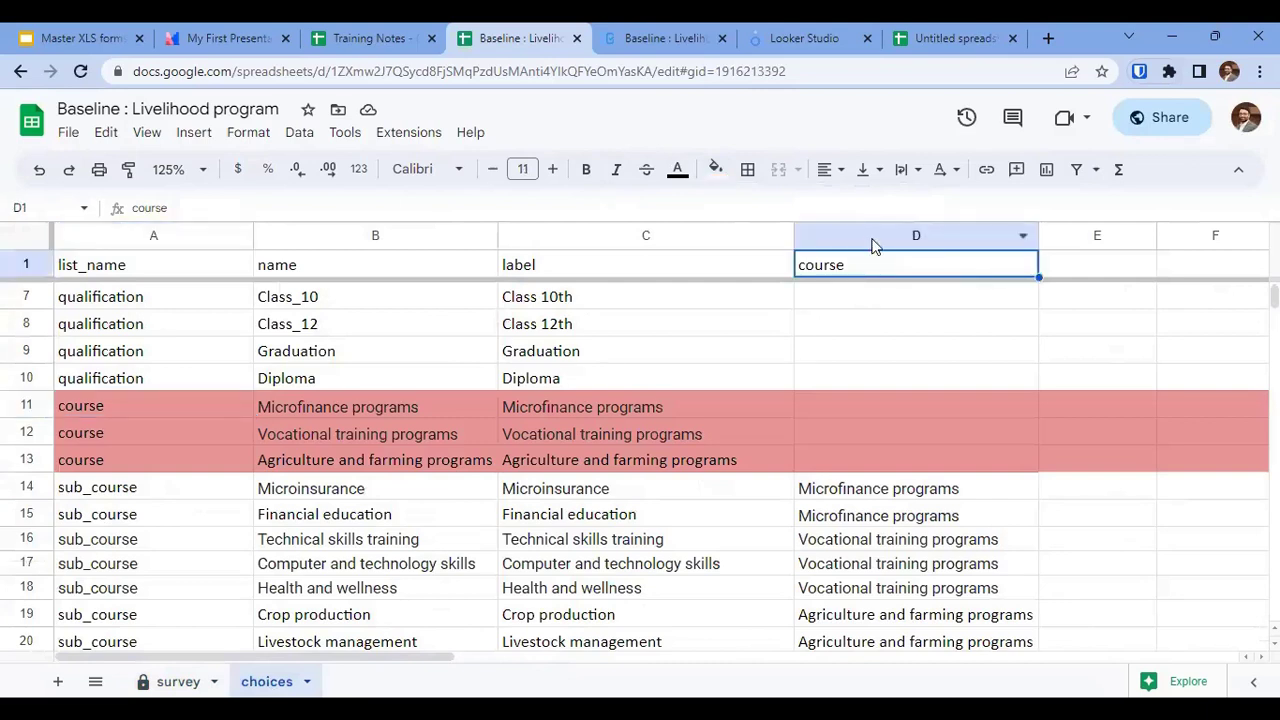
left_click(872, 245)
left_click(1077, 169)
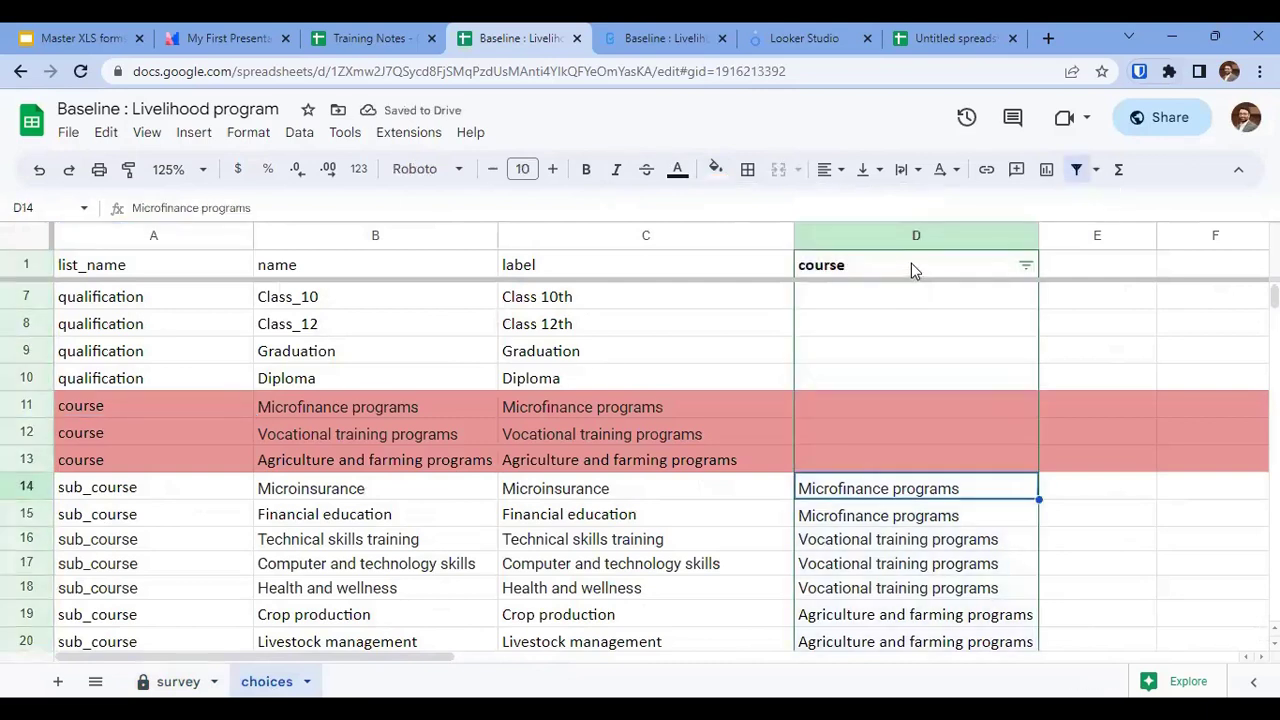
left_click(911, 240)
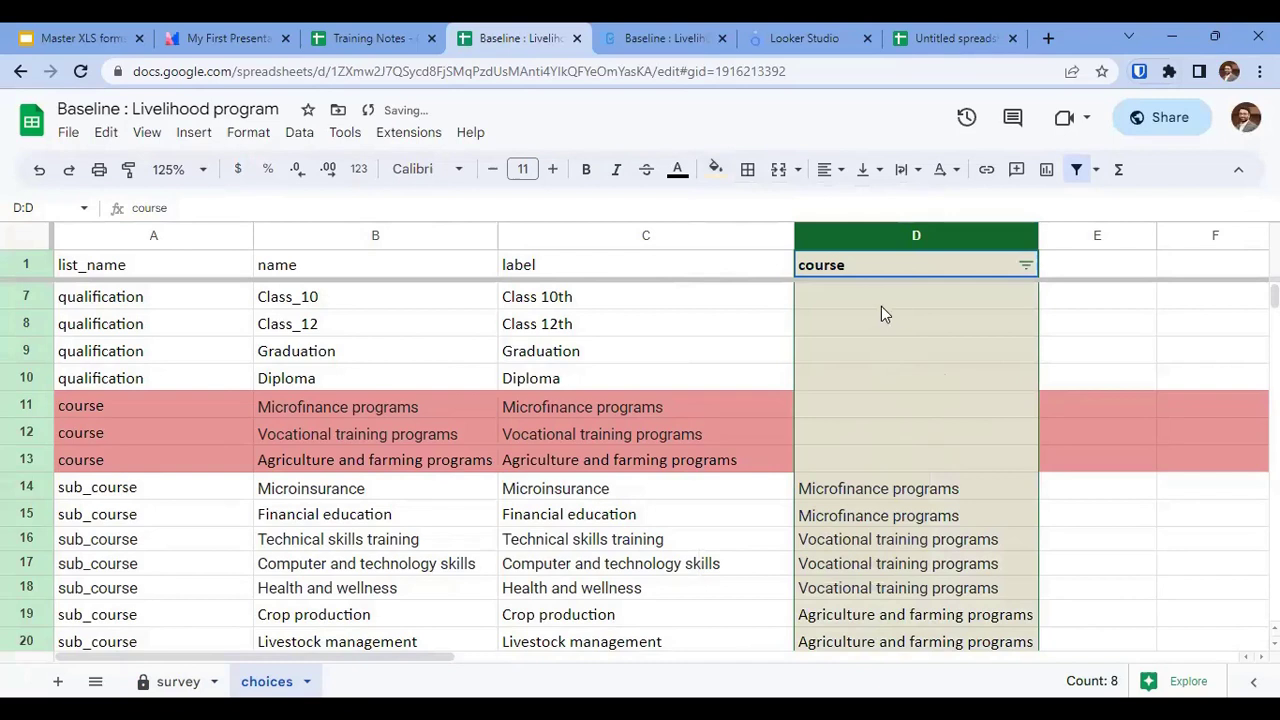
Review the choice_filter and Course question in the survey sheet, and filter the choices sheet's course column to Microfinance programs only.
key("ctrl+Page_Up")
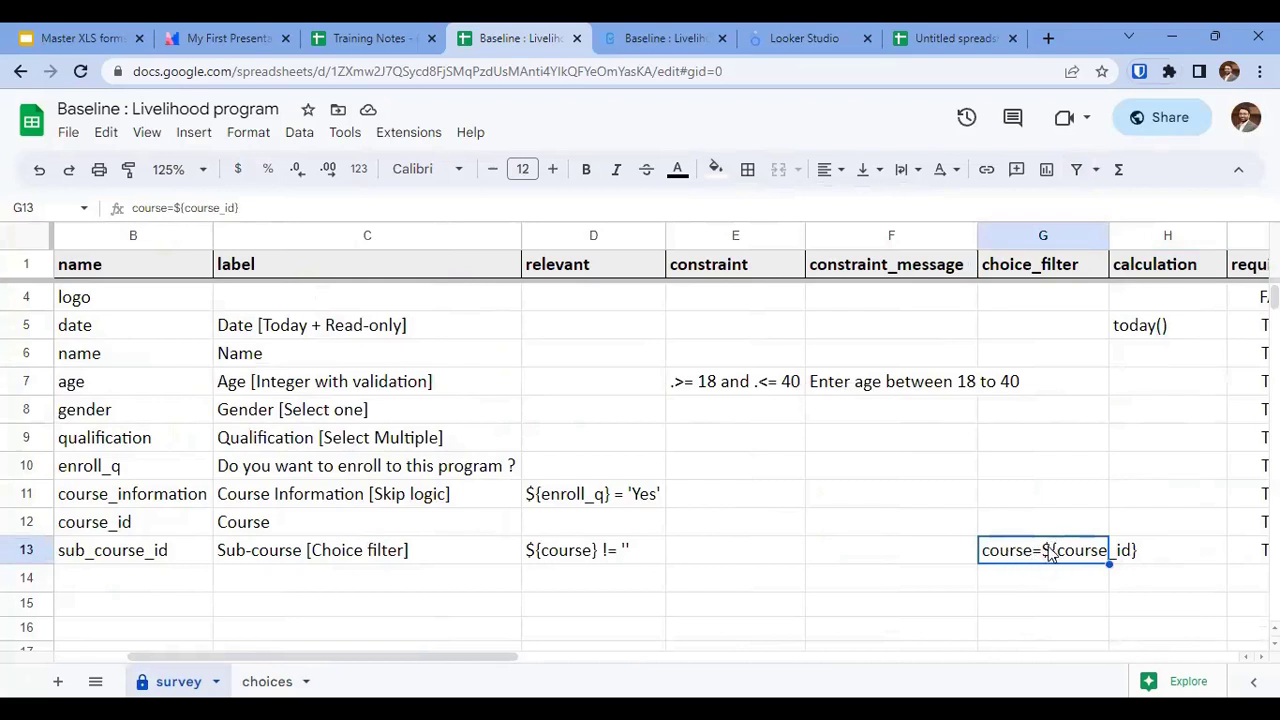
left_click(285, 532)
left_click(270, 683)
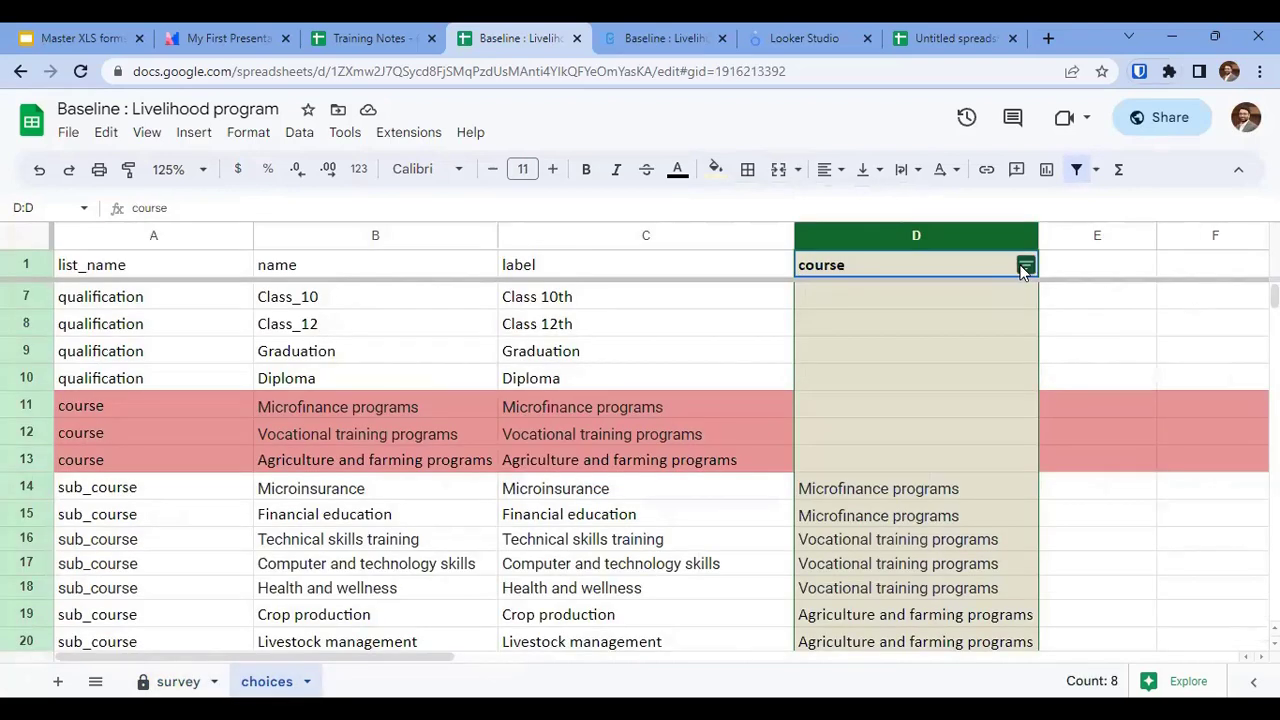
left_click(1027, 266)
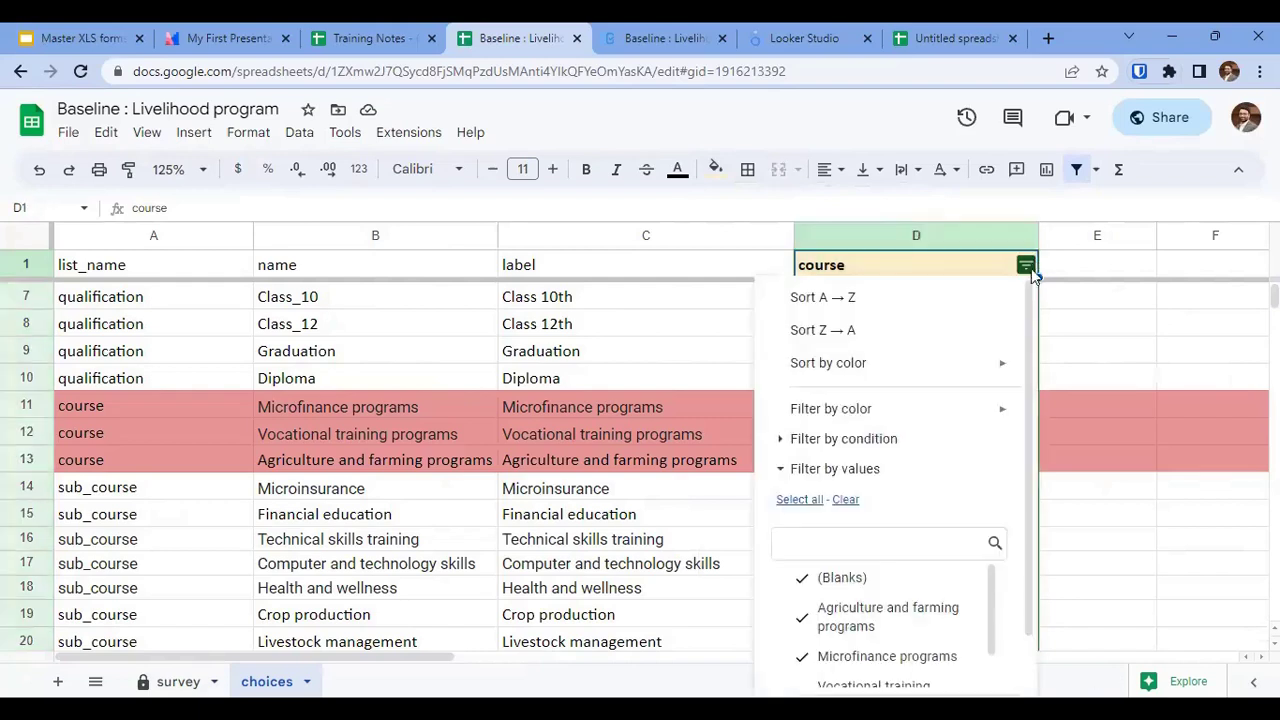
left_click(845, 499)
left_click(873, 662)
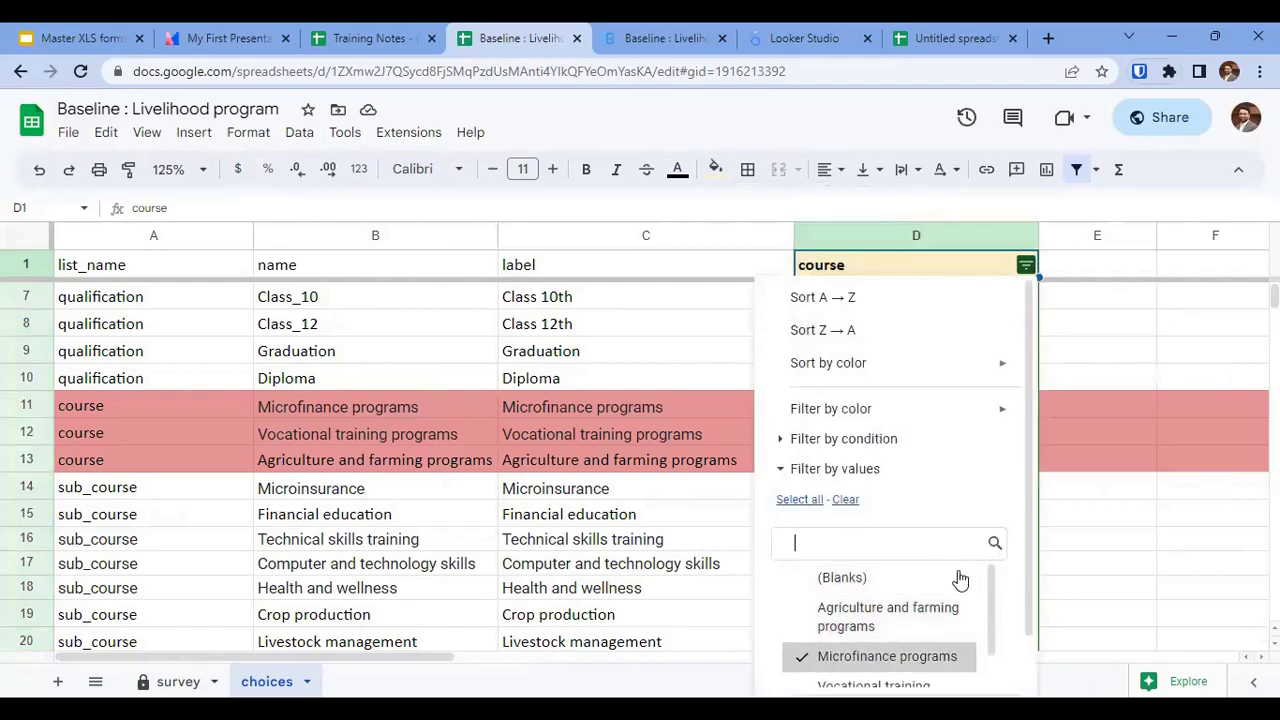
scroll(962, 585, "down", 2)
left_click(968, 668)
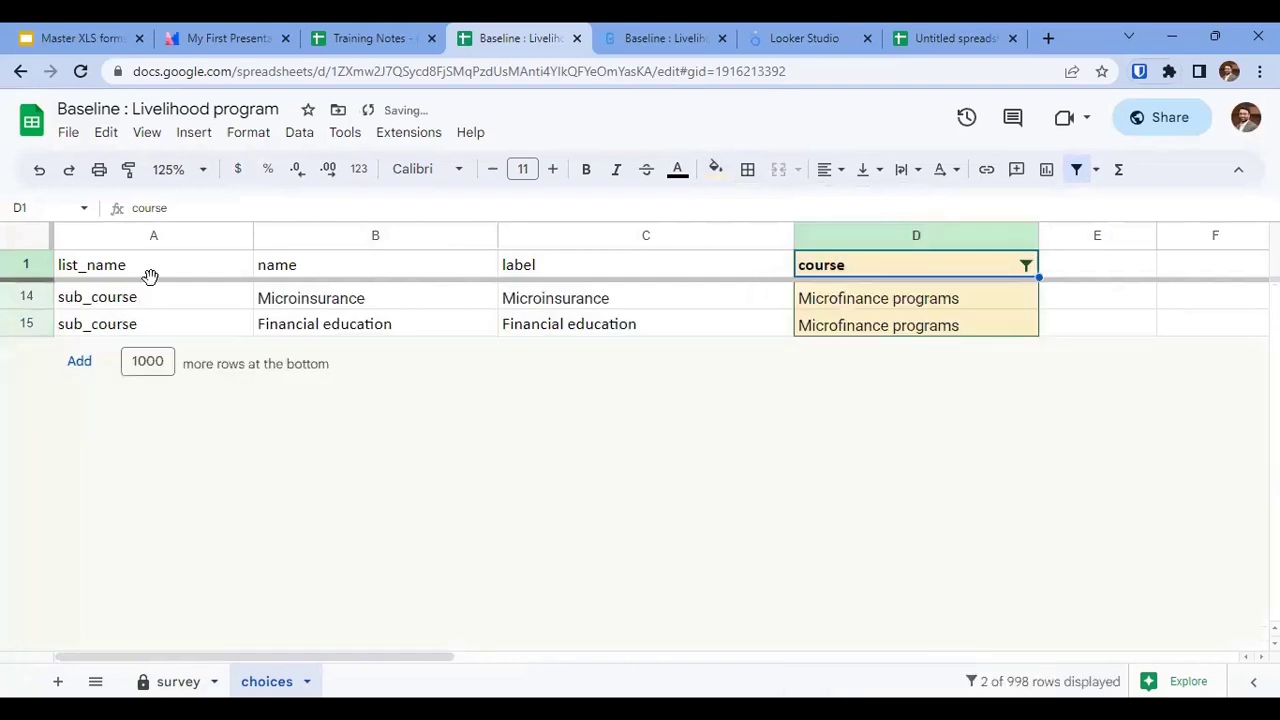
Highlight the names and labels of the filtered Microfinance sub-courses, and choose Microfinance programs as the Course in the Enketo web form.
left_click_drag(331, 300, 593, 328)
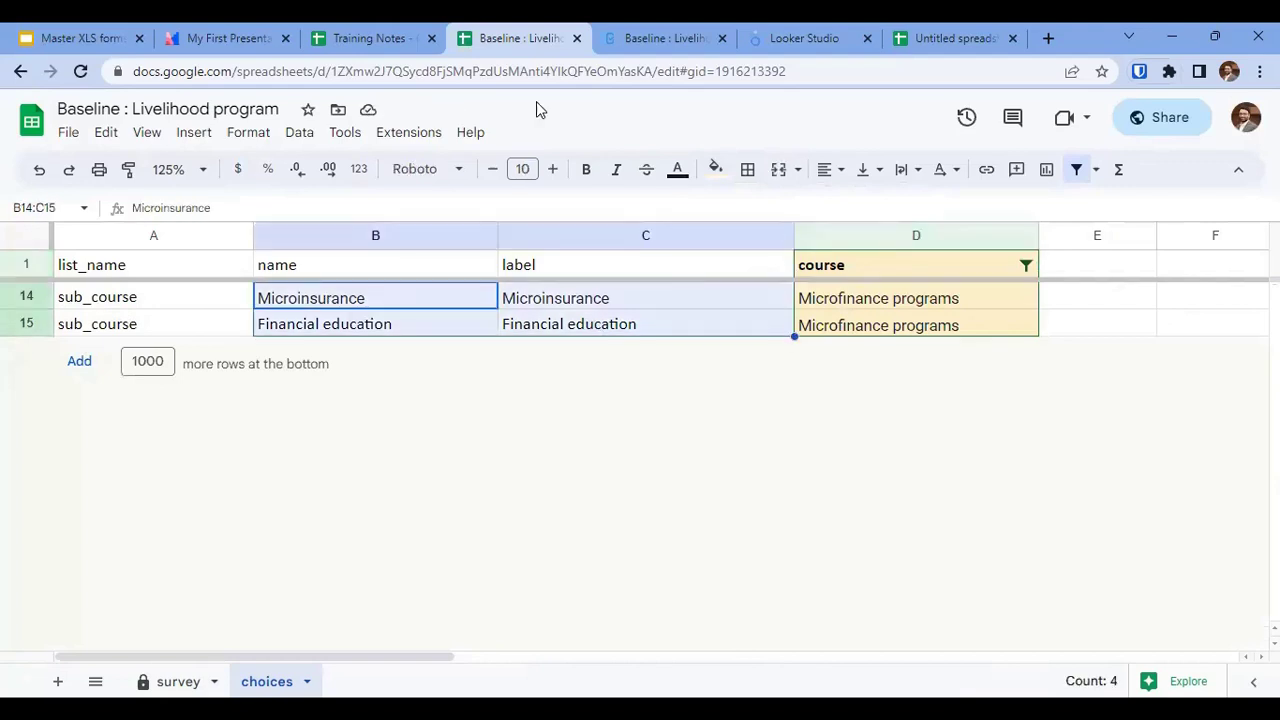
left_click(665, 38)
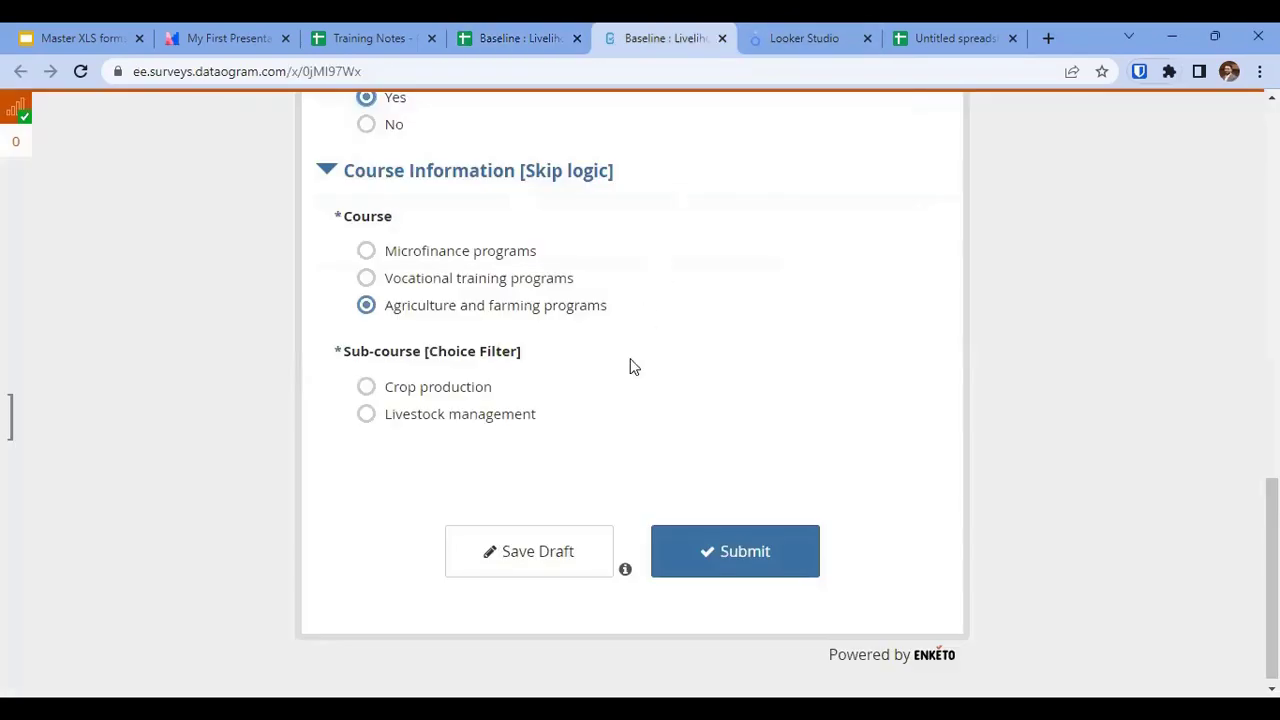
left_click(386, 258)
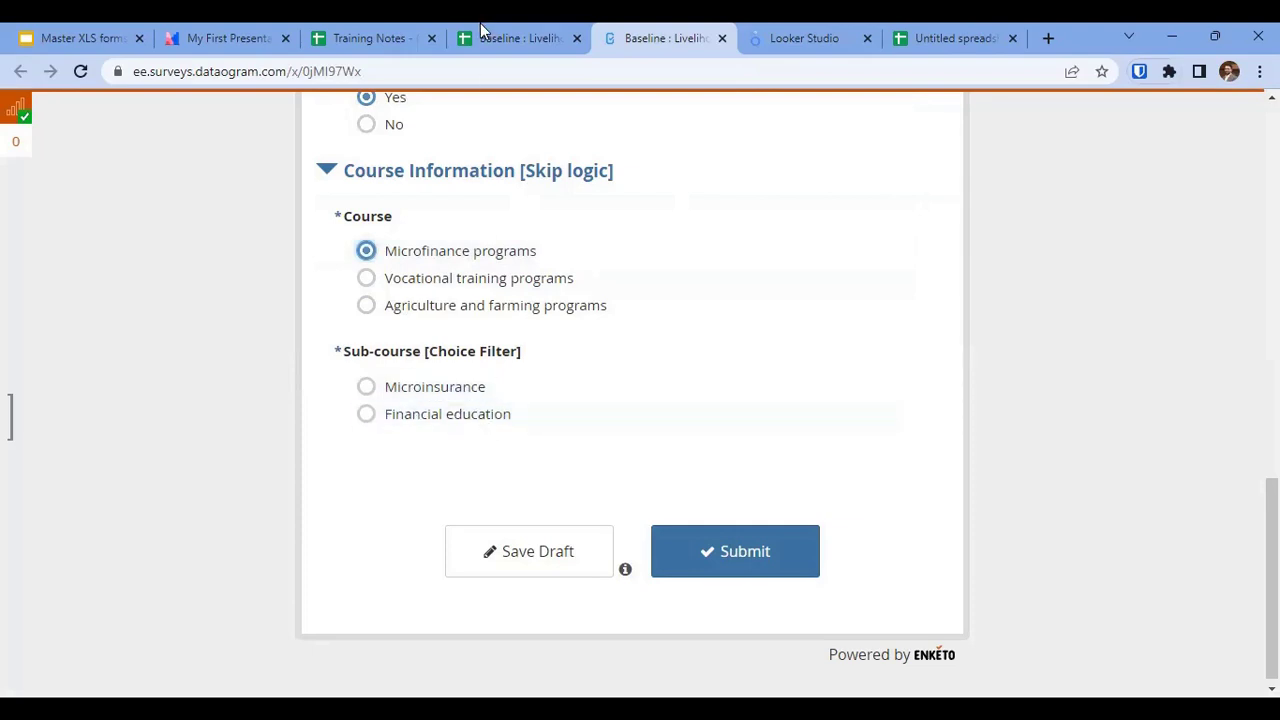
Back in the choices sheet, filter the course column to Agriculture and farming programs only and highlight the names and labels of its sub-courses.
key("ctrl+shift+Tab")
left_click(1025, 266)
left_click(877, 630)
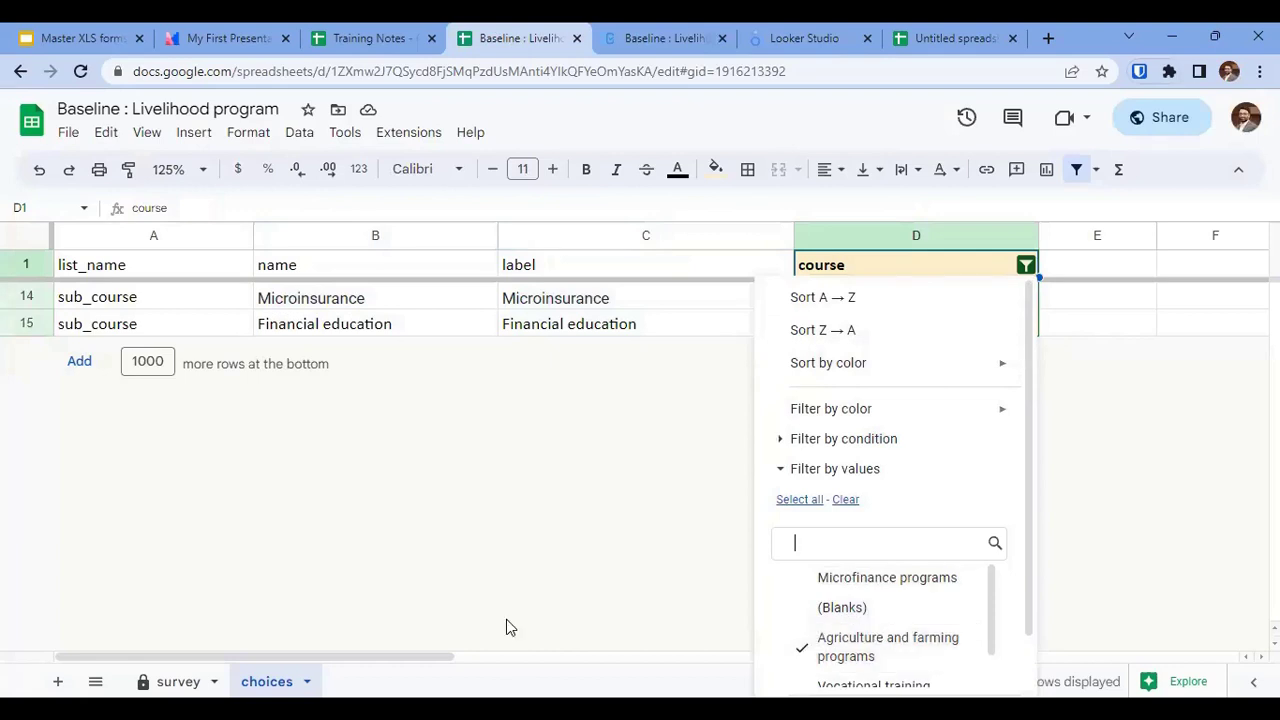
scroll(900, 600, "down", 1)
left_click(990, 684)
left_click_drag(351, 297, 580, 326)
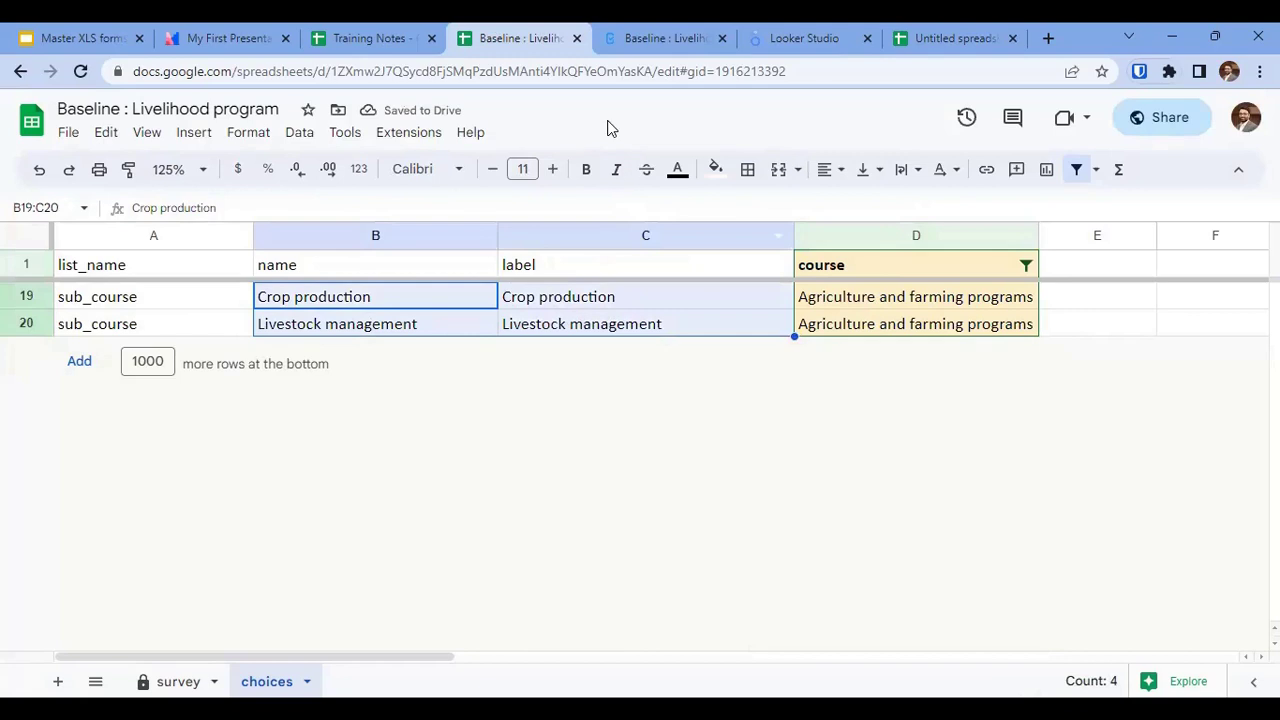
In the Enketo web form, choose Agriculture and farming programs as the Course and highlight the offered sub-course options.
left_click(665, 32)
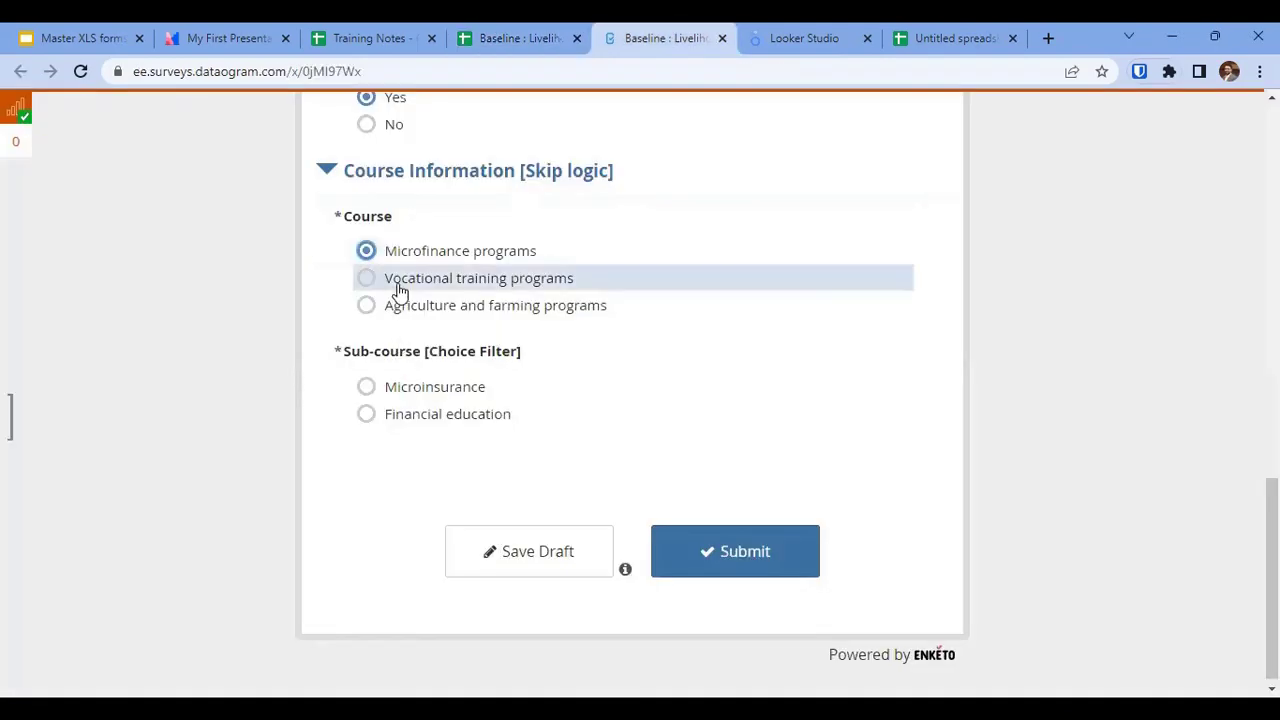
left_click(403, 305)
left_click_drag(380, 398, 583, 434)
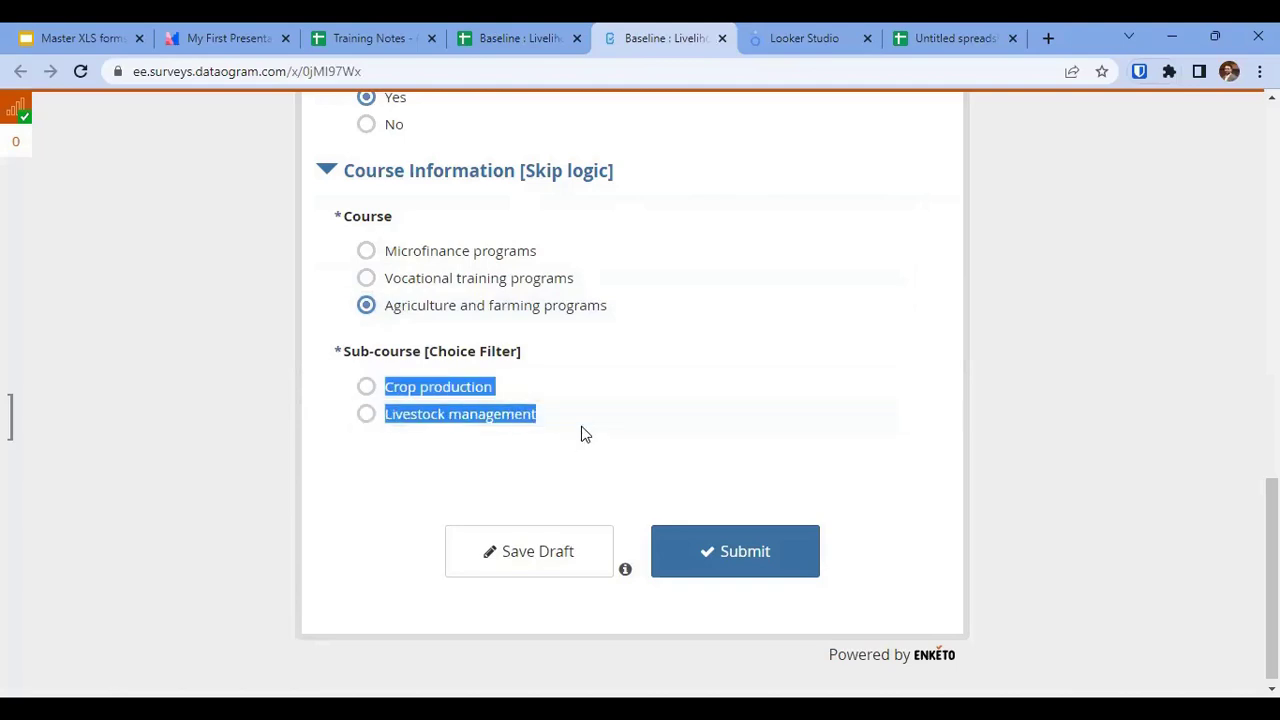
Remove the filter from the choices sheet of the Baseline : Livelihood program spreadsheet and open its survey sheet.
left_click(486, 33)
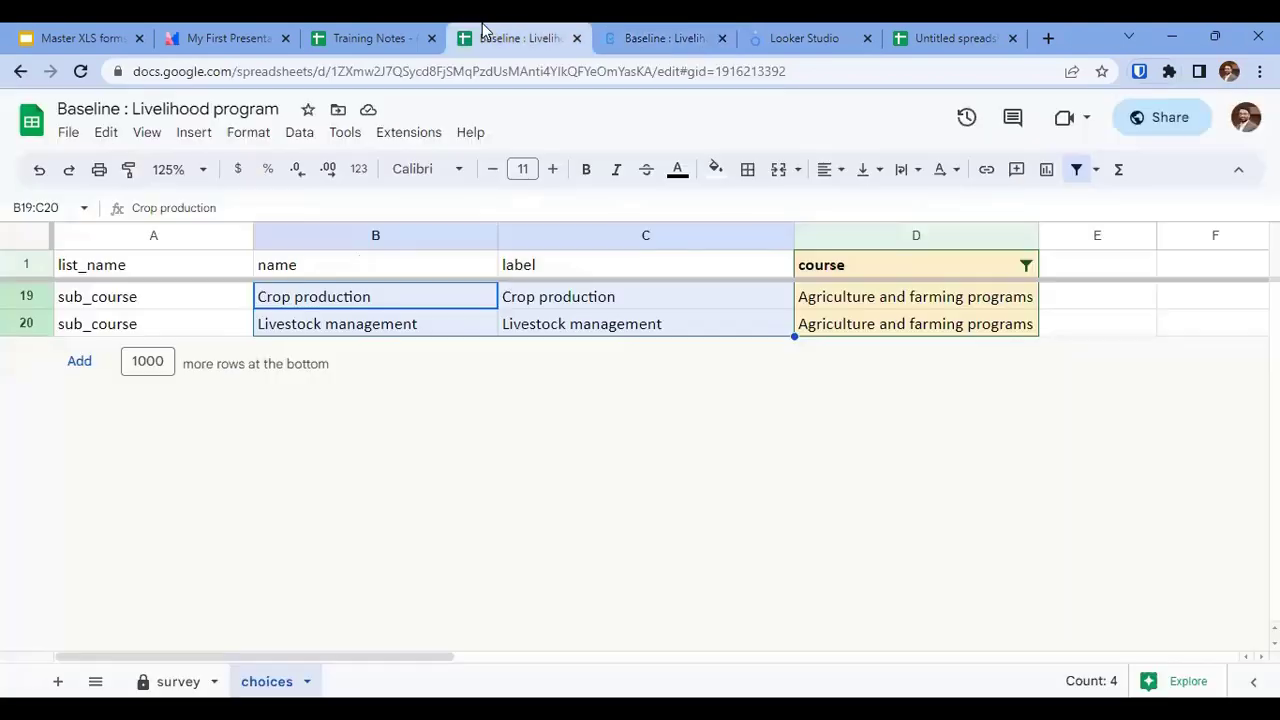
left_click(1076, 169)
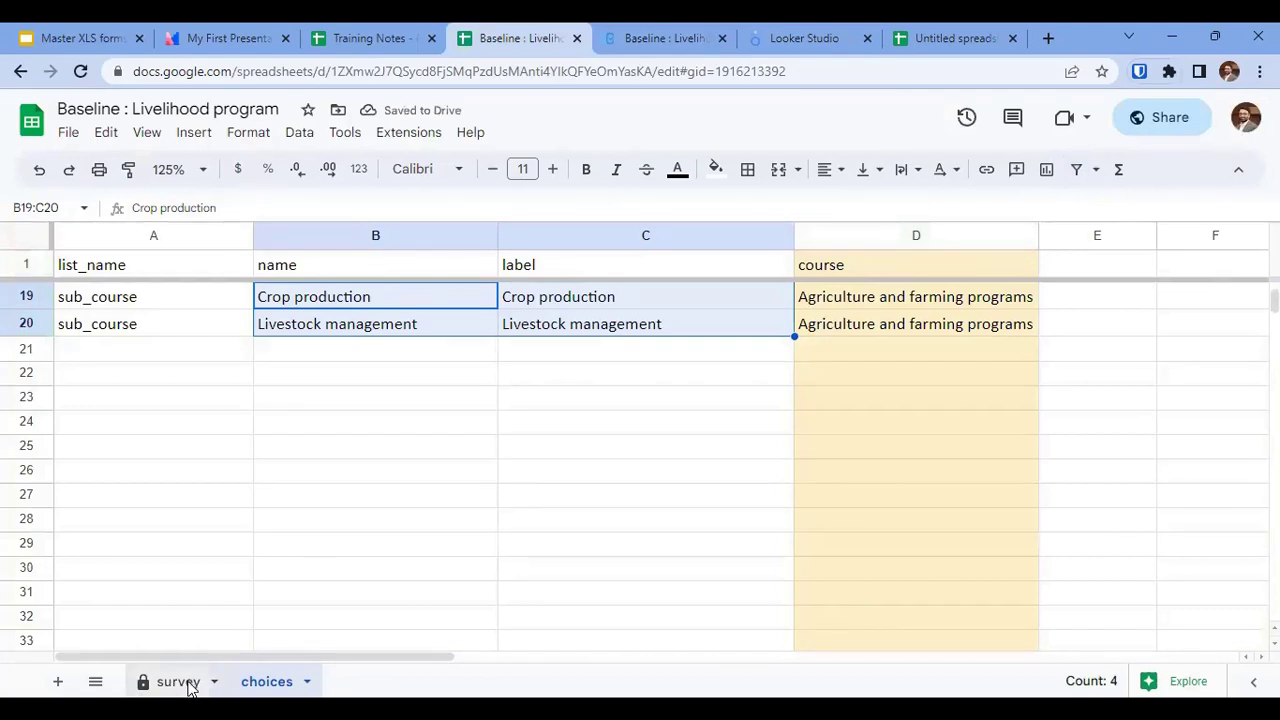
left_click(182, 683)
key("ctrl+shift+Tab")
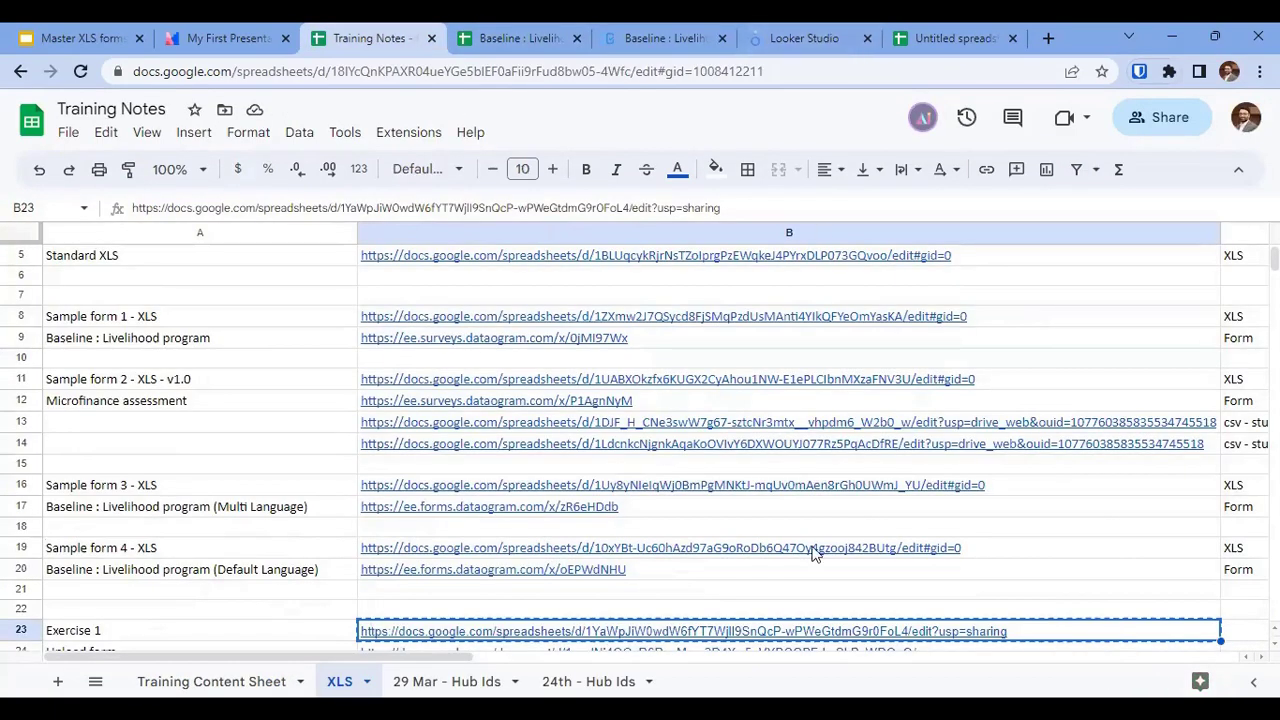
key("ctrl+Tab")
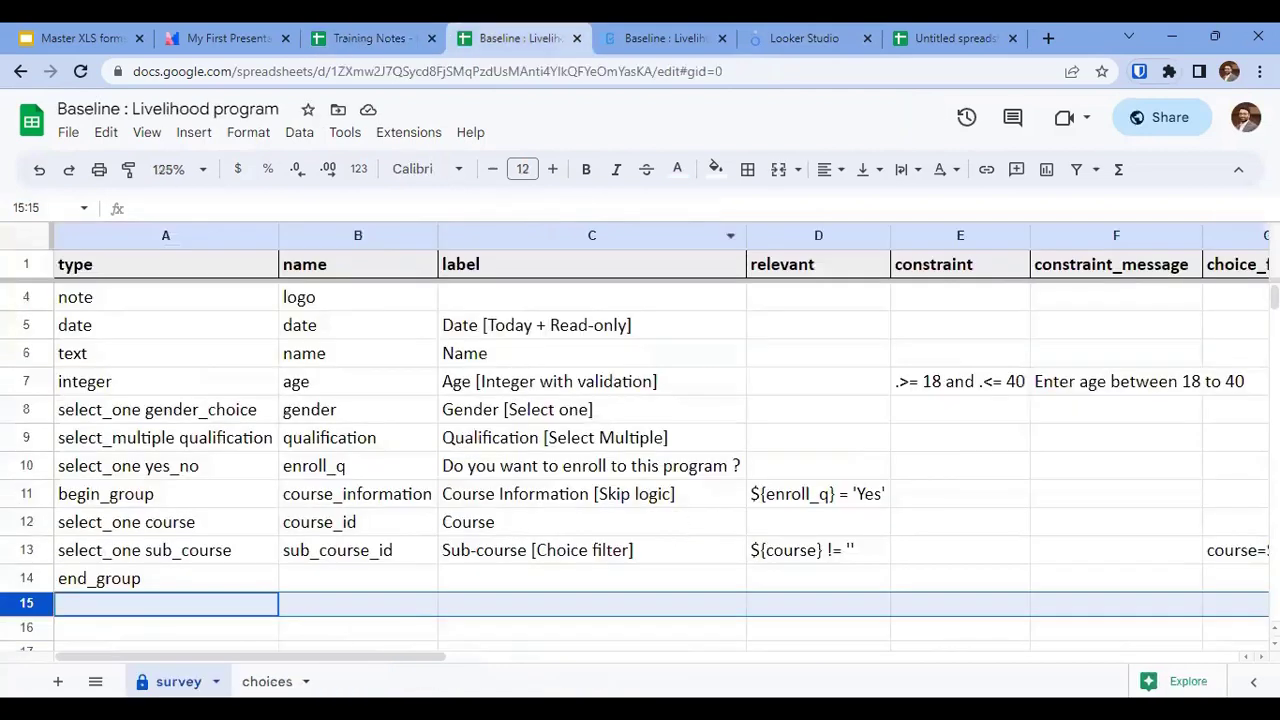
Examine the relevant conditions of the sub-course question and the Course Information group.
left_click(762, 557)
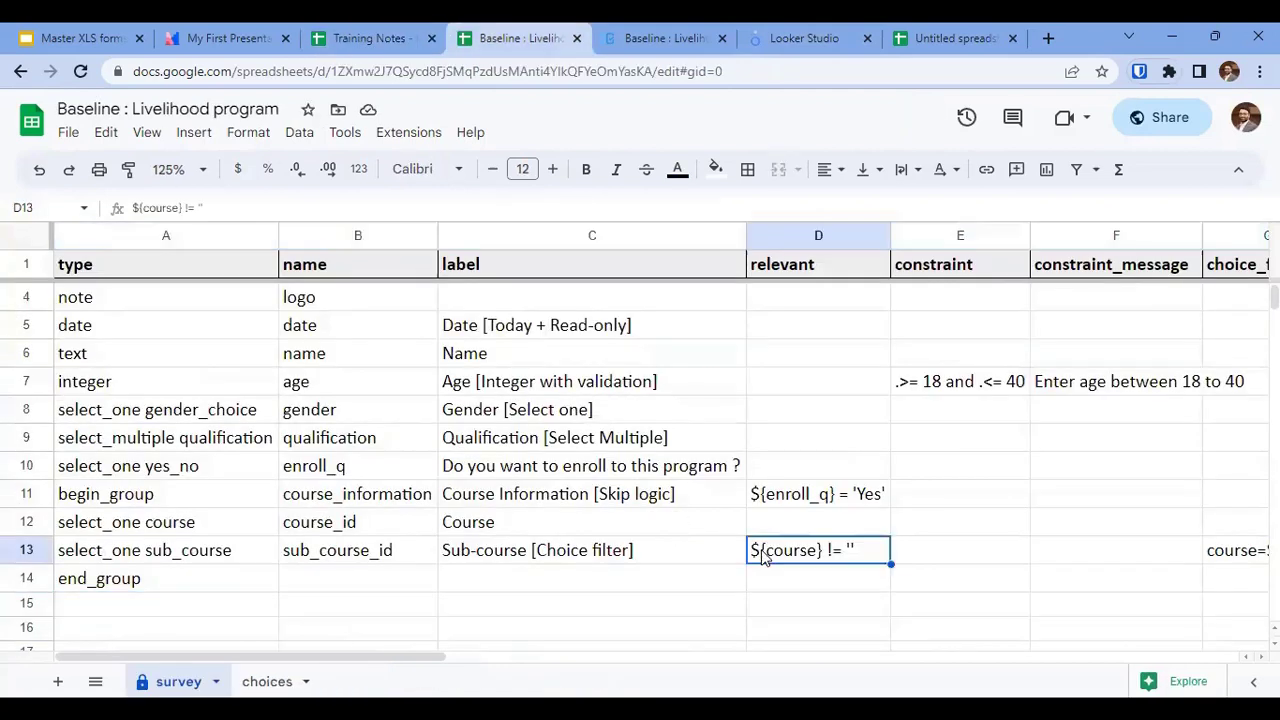
double_click(760, 500)
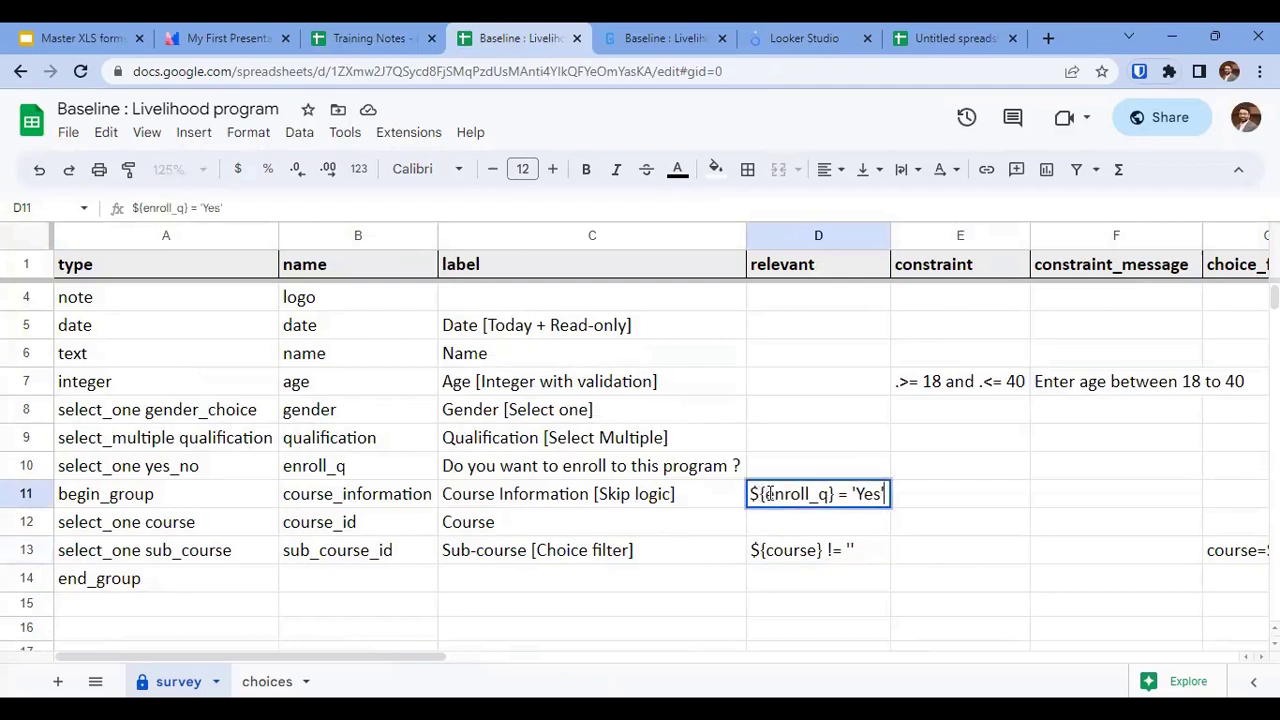
left_click_drag(765, 494, 830, 498)
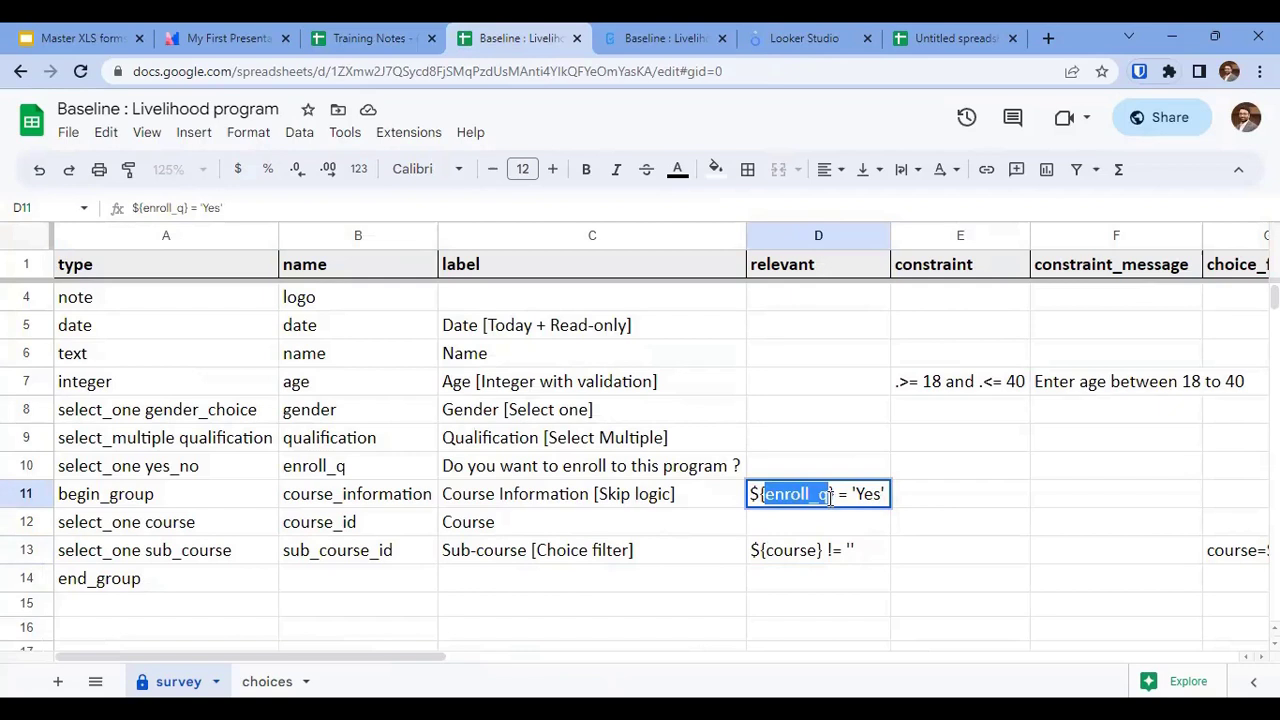
key("Escape")
Try renaming the enroll_q question to x with the group's relevant condition as ${x} = 'Yes', and undo both edits.
left_click(370, 478)
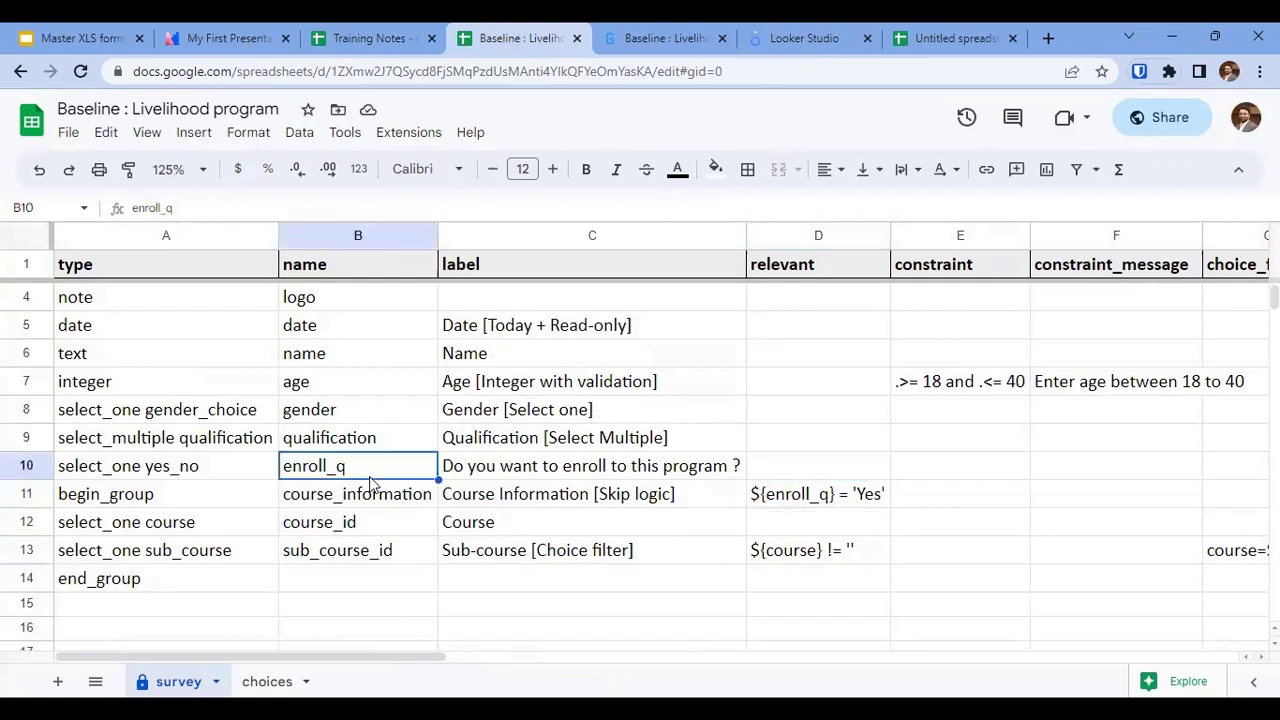
type("x")
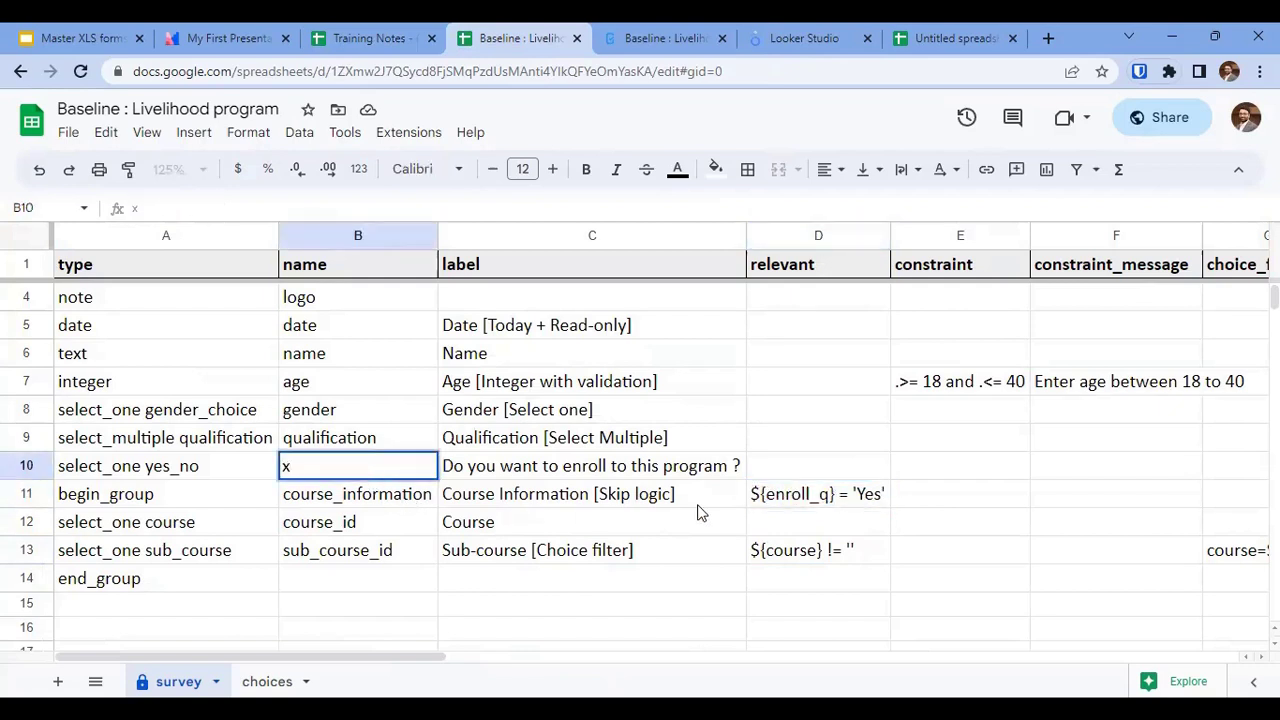
left_click(742, 506)
left_click(760, 505)
double_click(765, 494)
left_click_drag(763, 494, 838, 494)
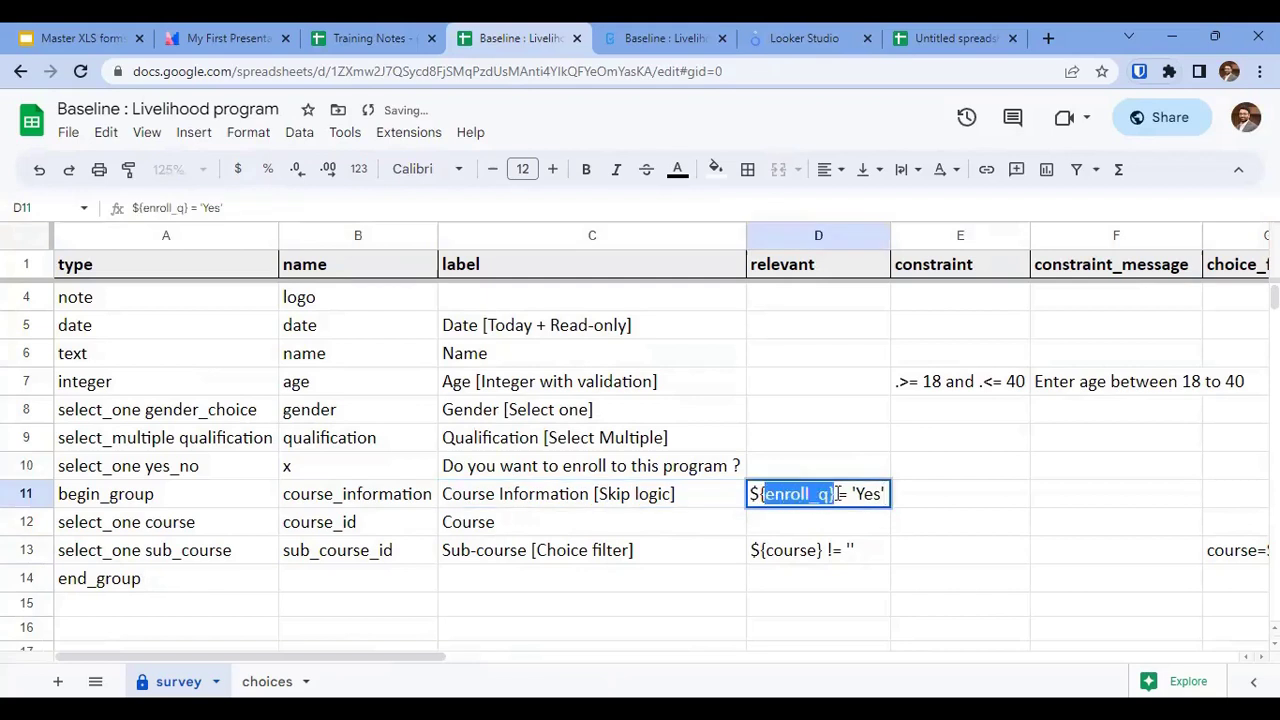
type("x")
left_click(955, 524)
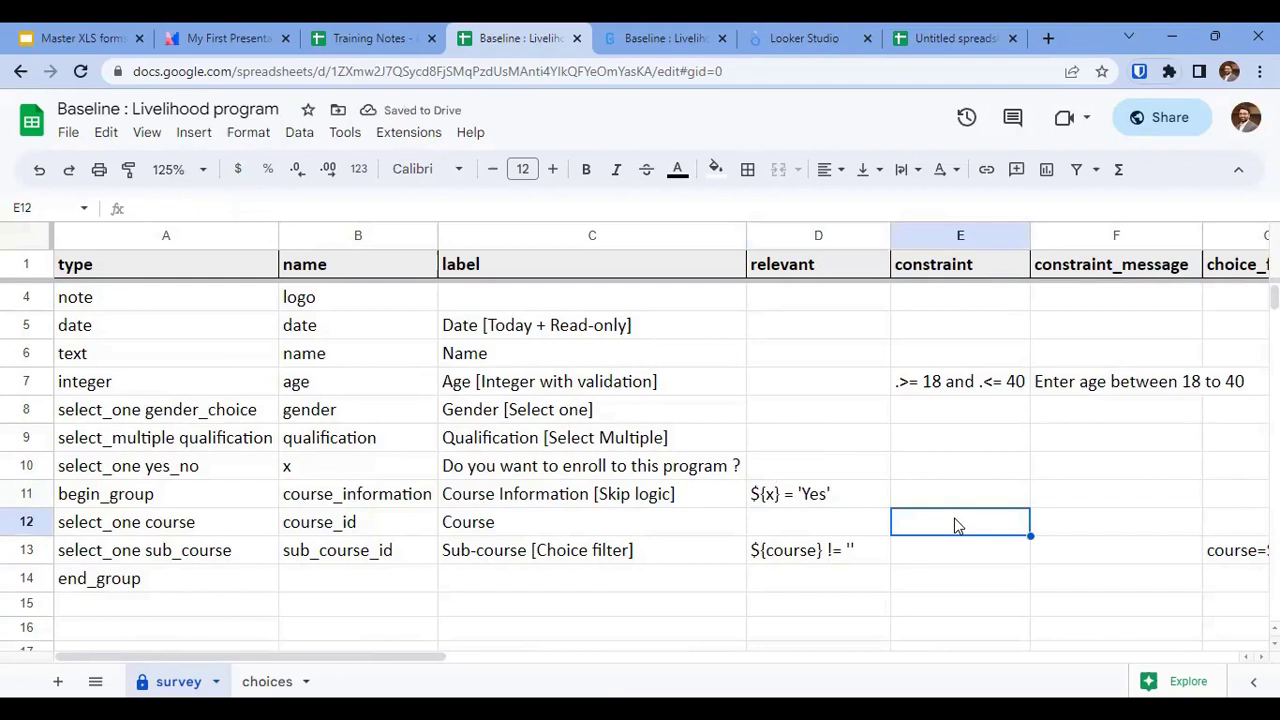
key("ctrl+z")
key("ctrl+z")
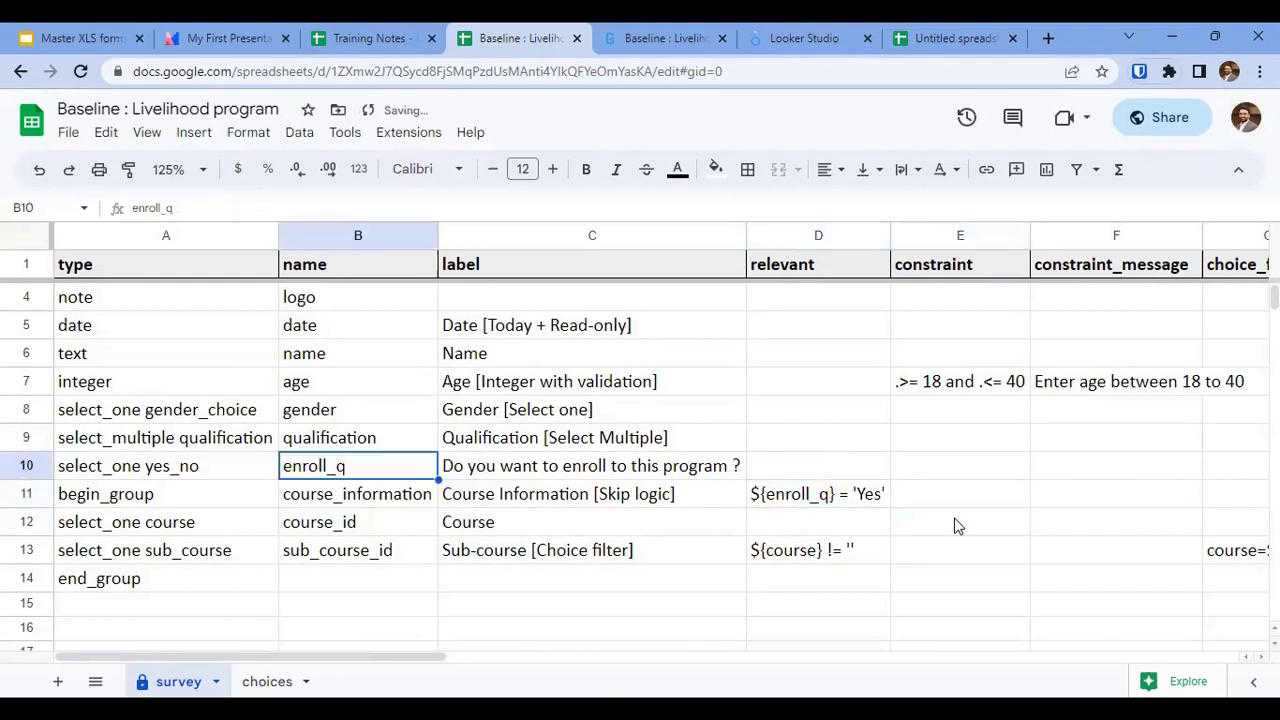
Examine the age question's constraint in the Baseline survey sheet and switch to the XLSform :: Exercise 1 spreadsheet.
left_click(899, 382)
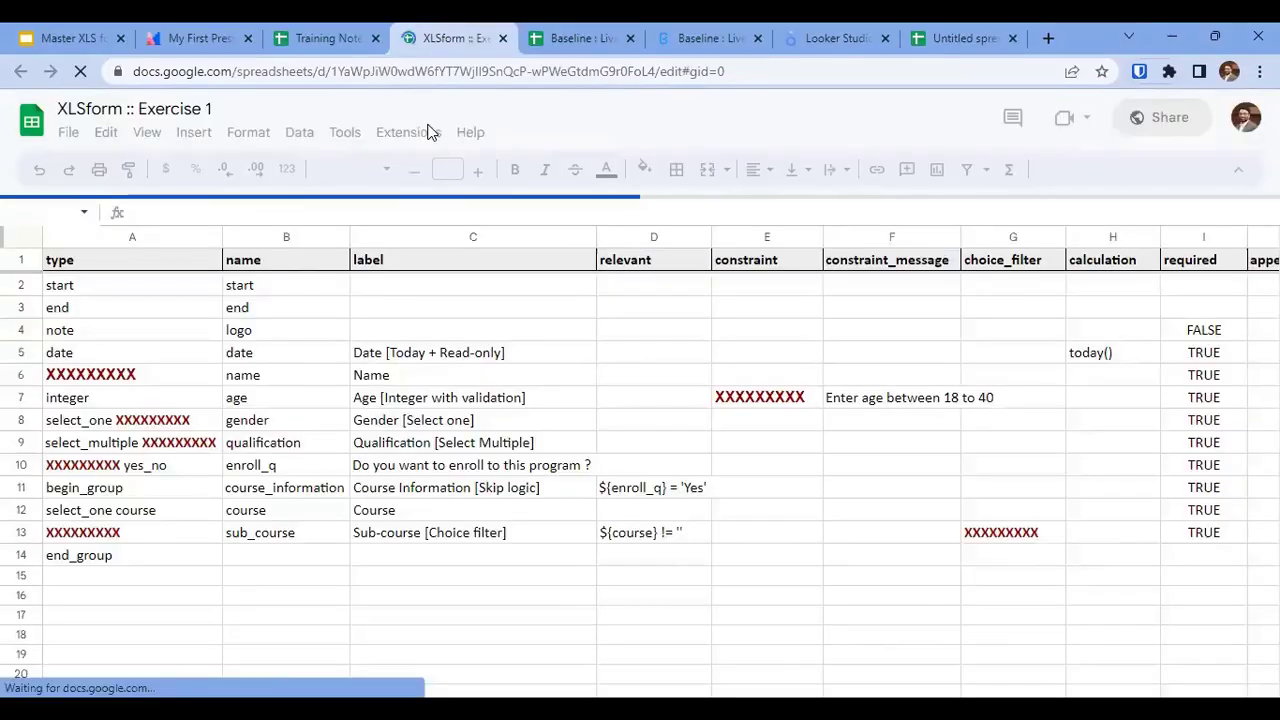
left_click(305, 30)
left_click(565, 38)
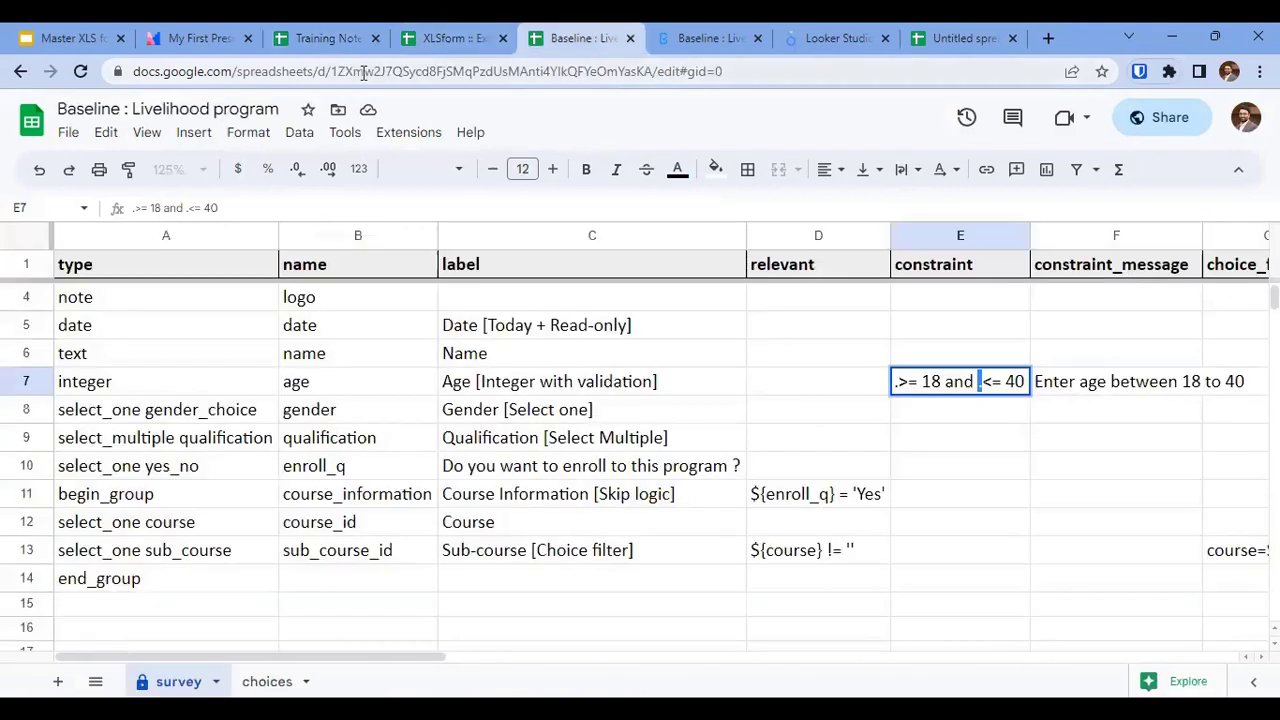
left_click(363, 72)
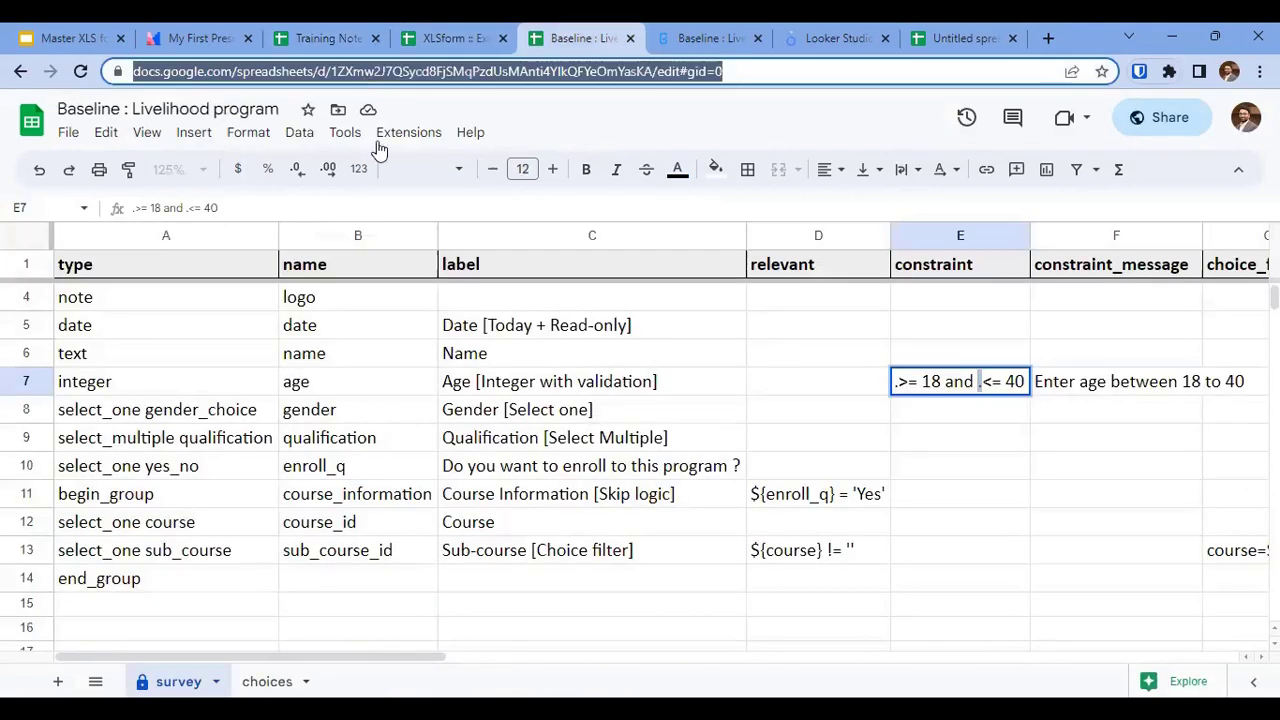
left_click(452, 353)
left_click(452, 38)
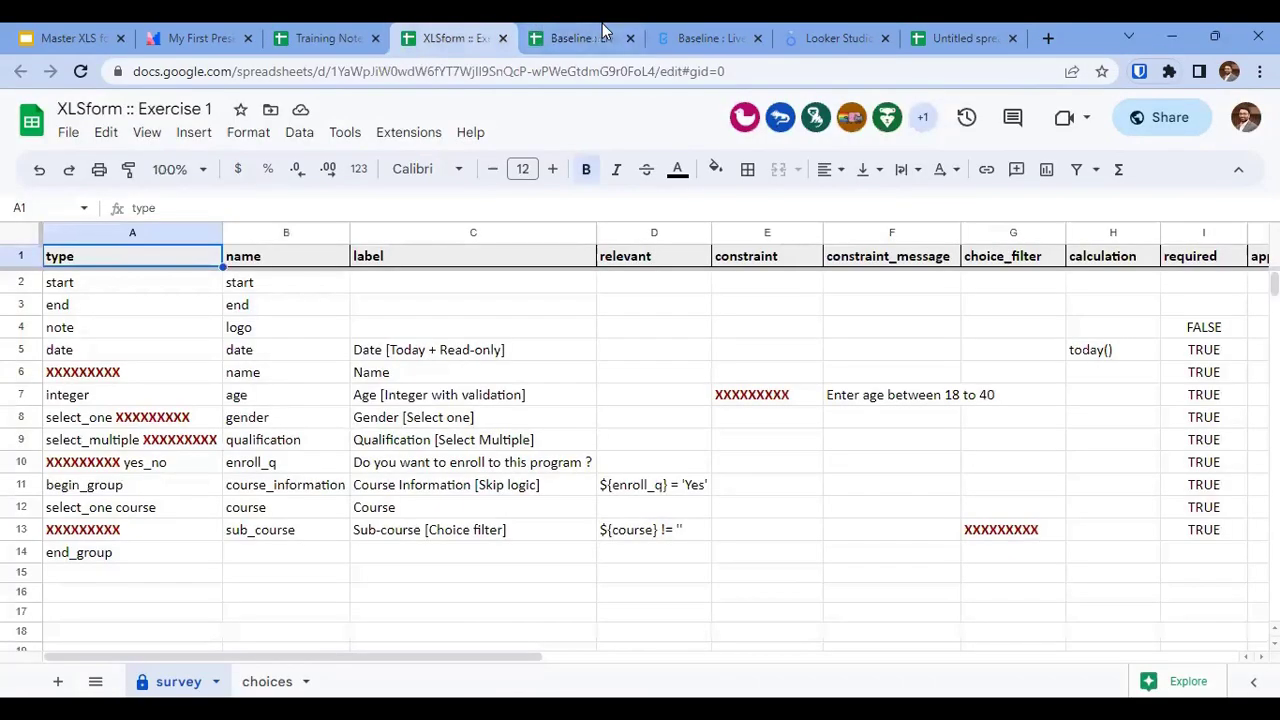
Check the questions in the Baseline web form and set the name question's type to text in the Exercise 1 survey sheet.
left_click(190, 318)
key("Down")
key("Down")
key("Down")
key("Down")
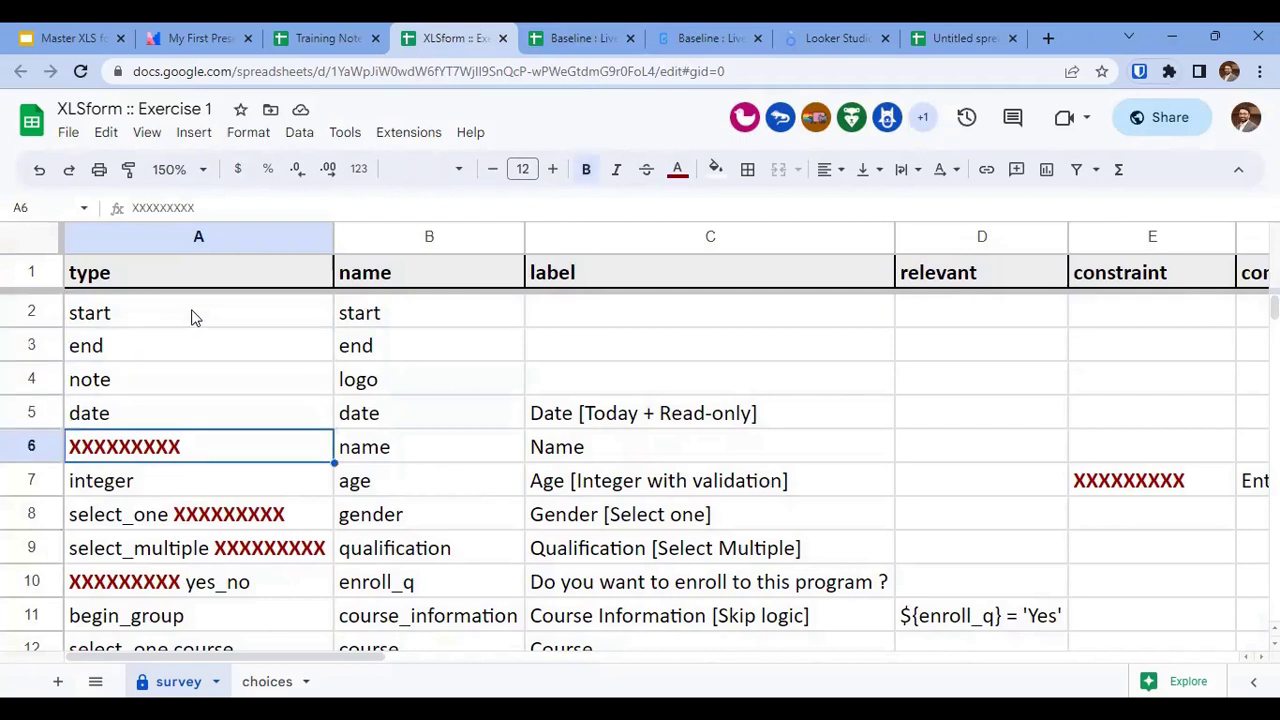
scroll(212, 505, "down", 2)
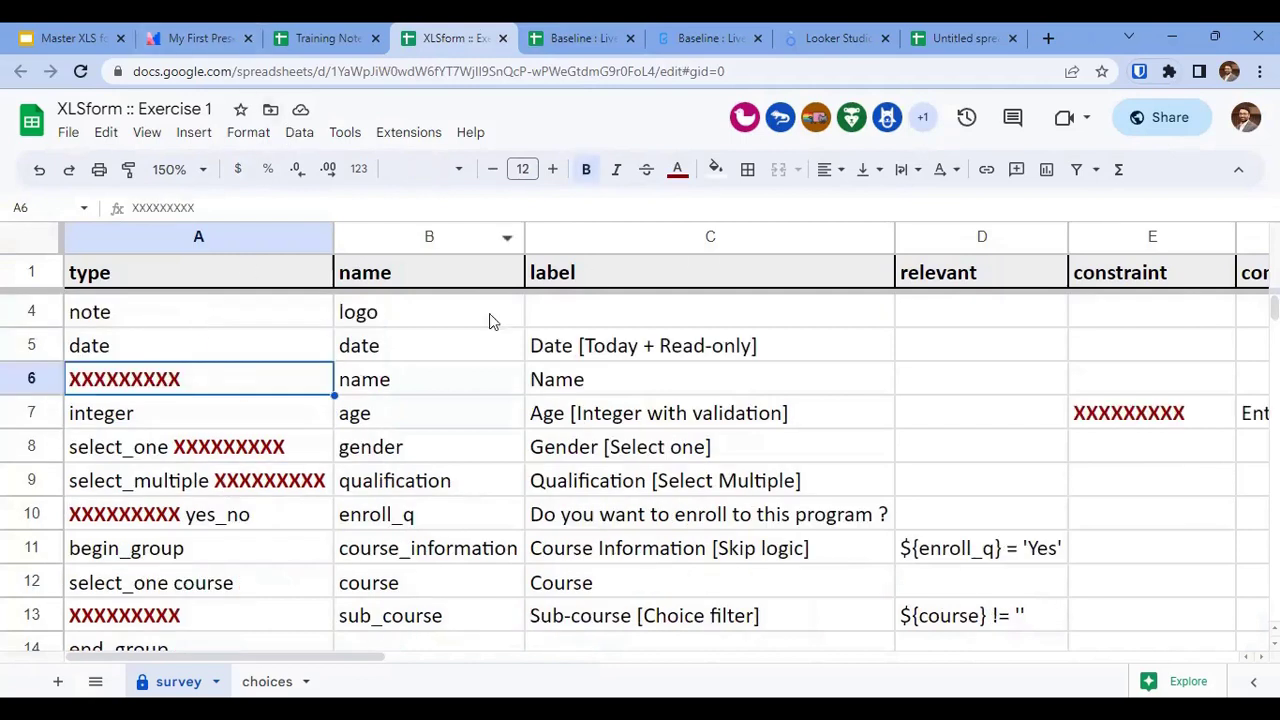
left_click(708, 38)
scroll(375, 415, "up", 6)
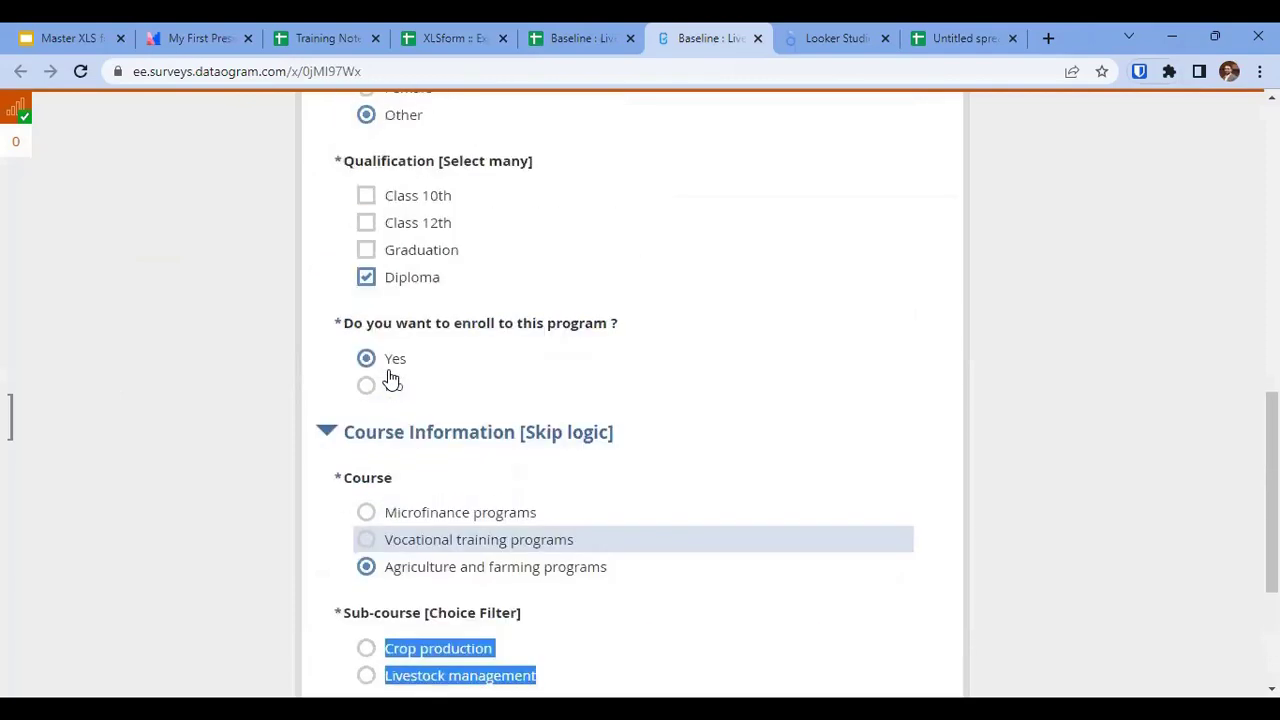
scroll(390, 378, "up", 3)
left_click(470, 38)
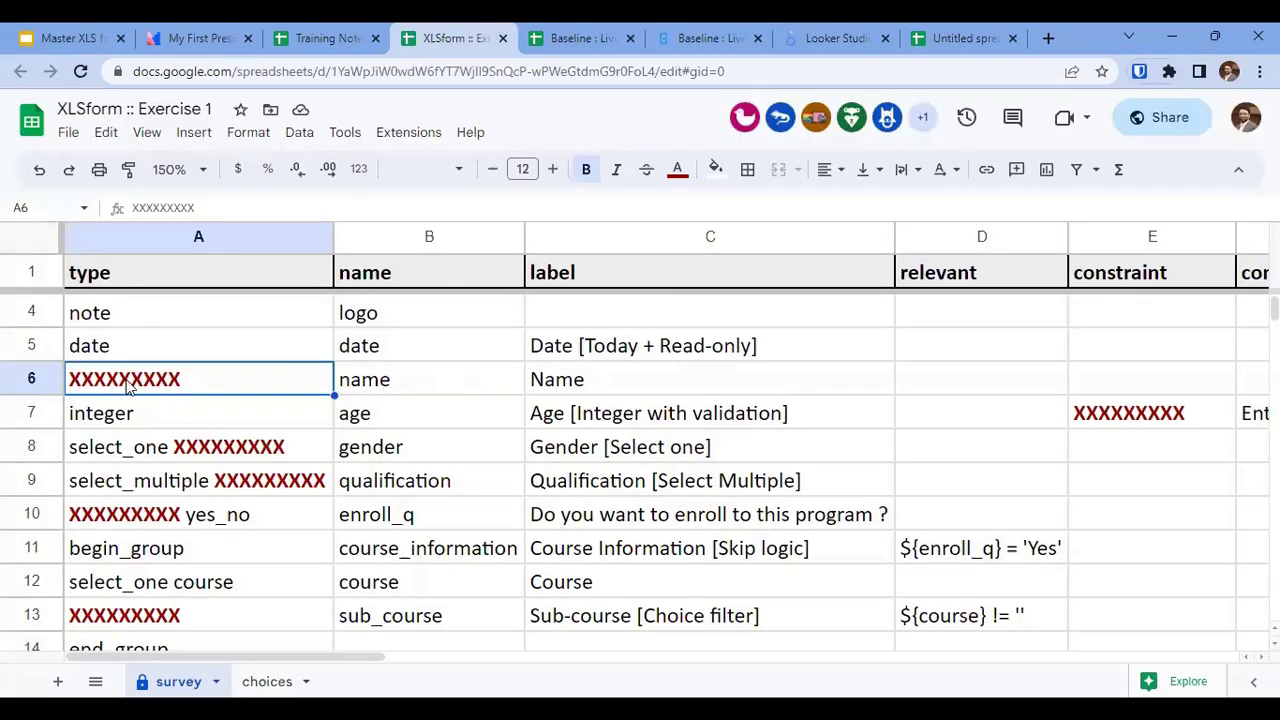
type("text")
key("Return")
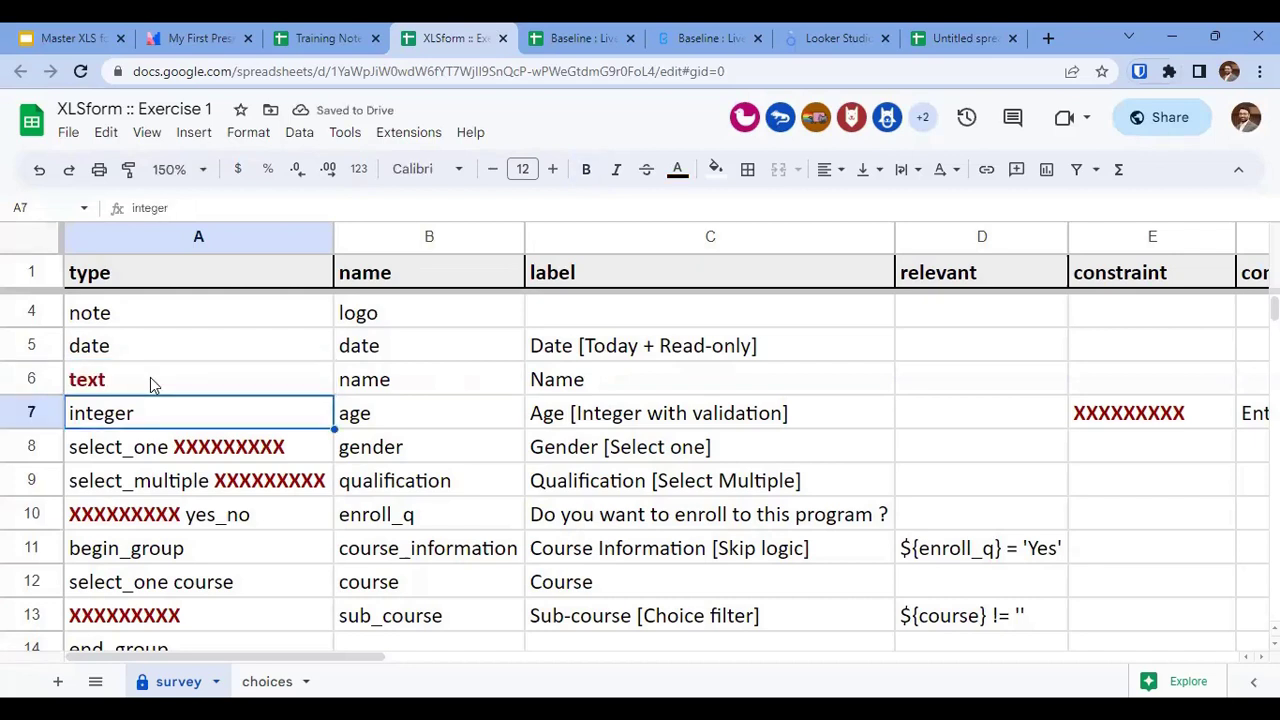
Replace the placeholder in the age question's constraint with .>=18 and .<=40.
key("Right")
key("Right")
key("Right")
key("Right")
key("Right")
key("Left")
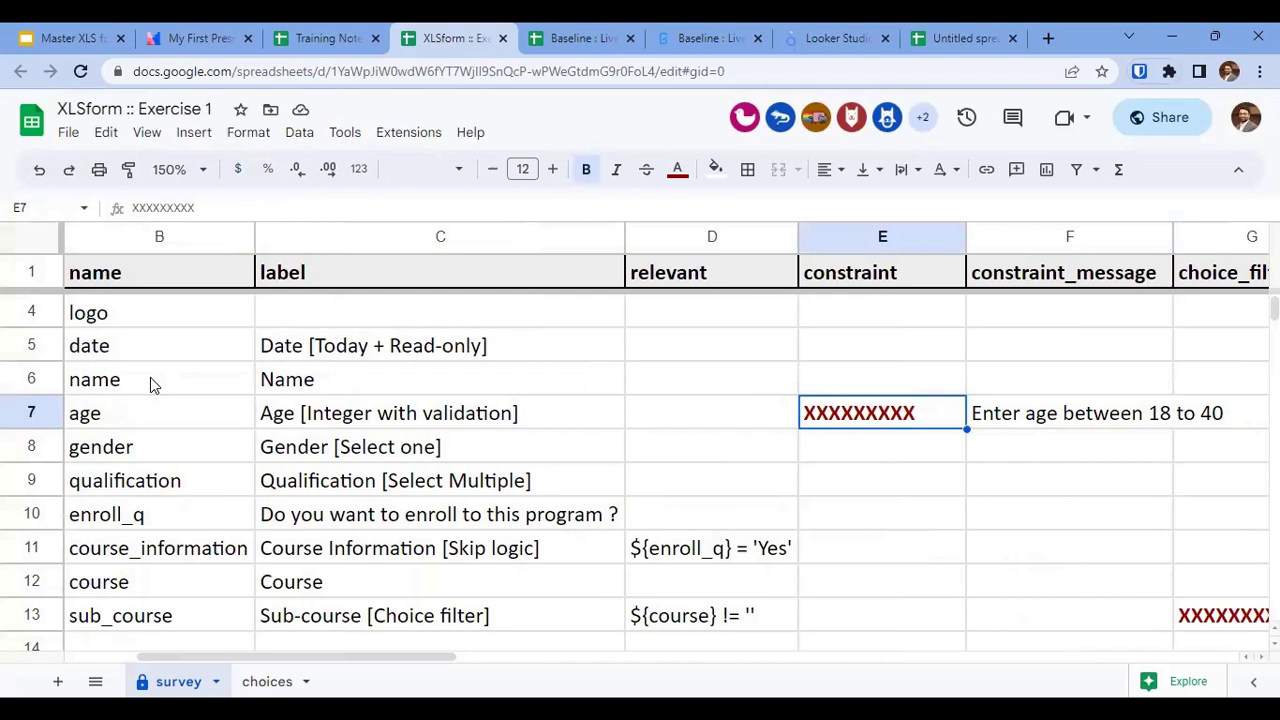
scroll(150, 380, "right", 2)
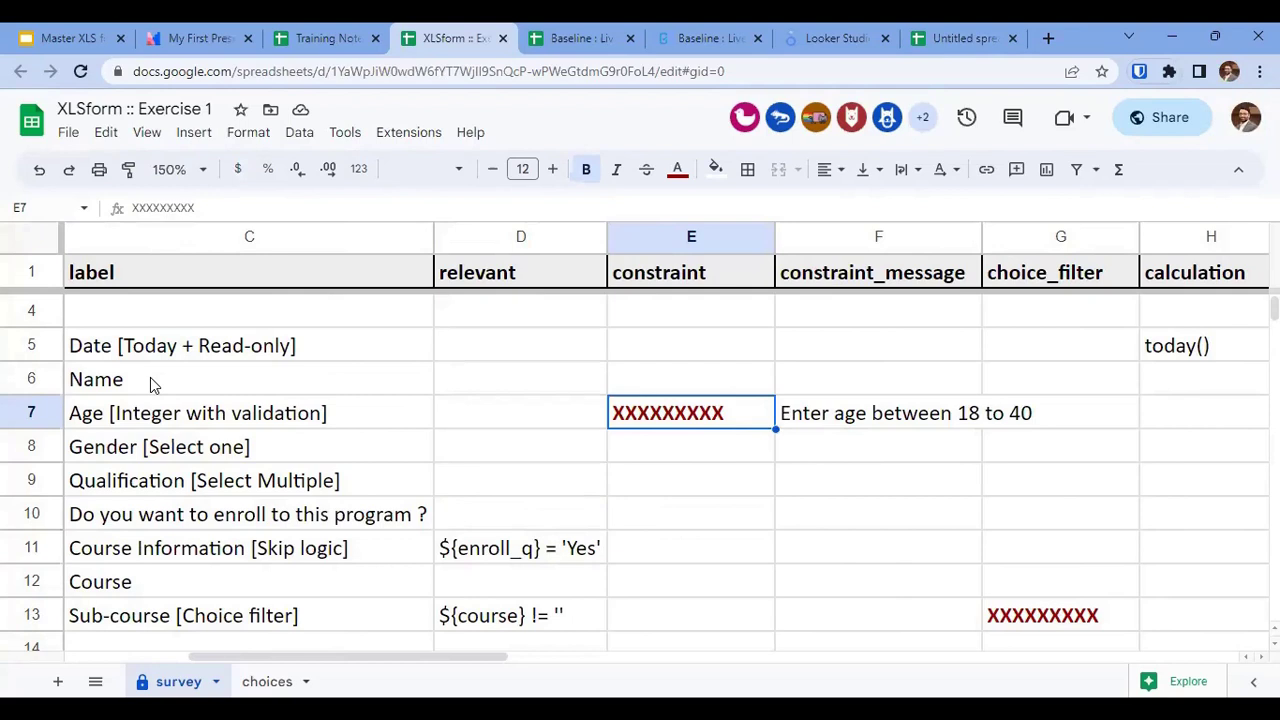
type(".>")
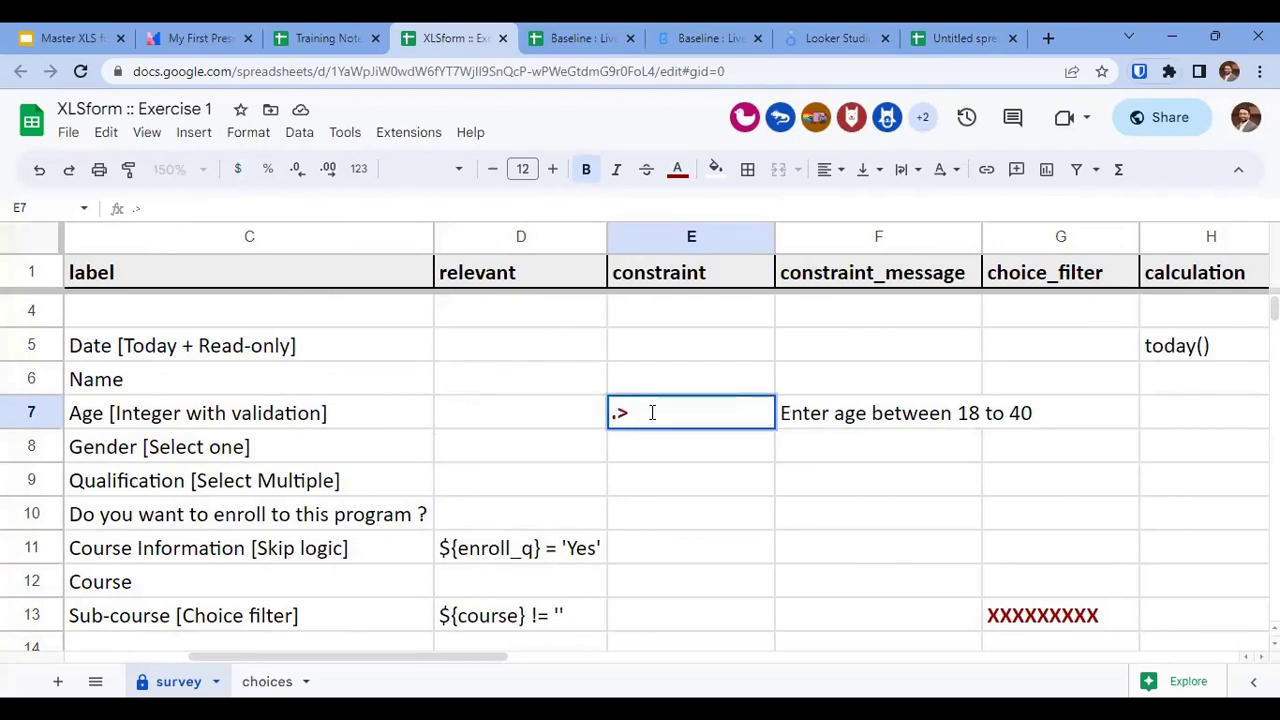
type("=18 and .<=40")
key("Return")
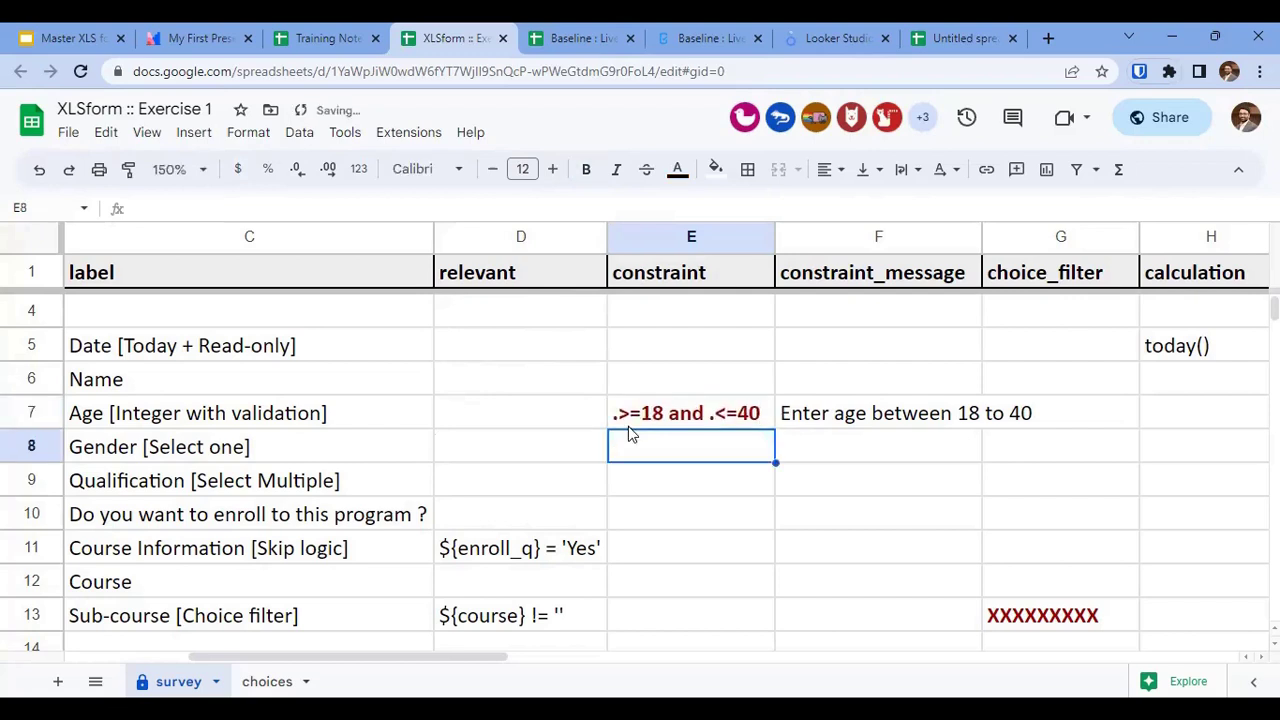
Look up the list name of the Male, Female and Other options in the choices sheet for the gender question.
key("Up")
key("Home")
key("Down")
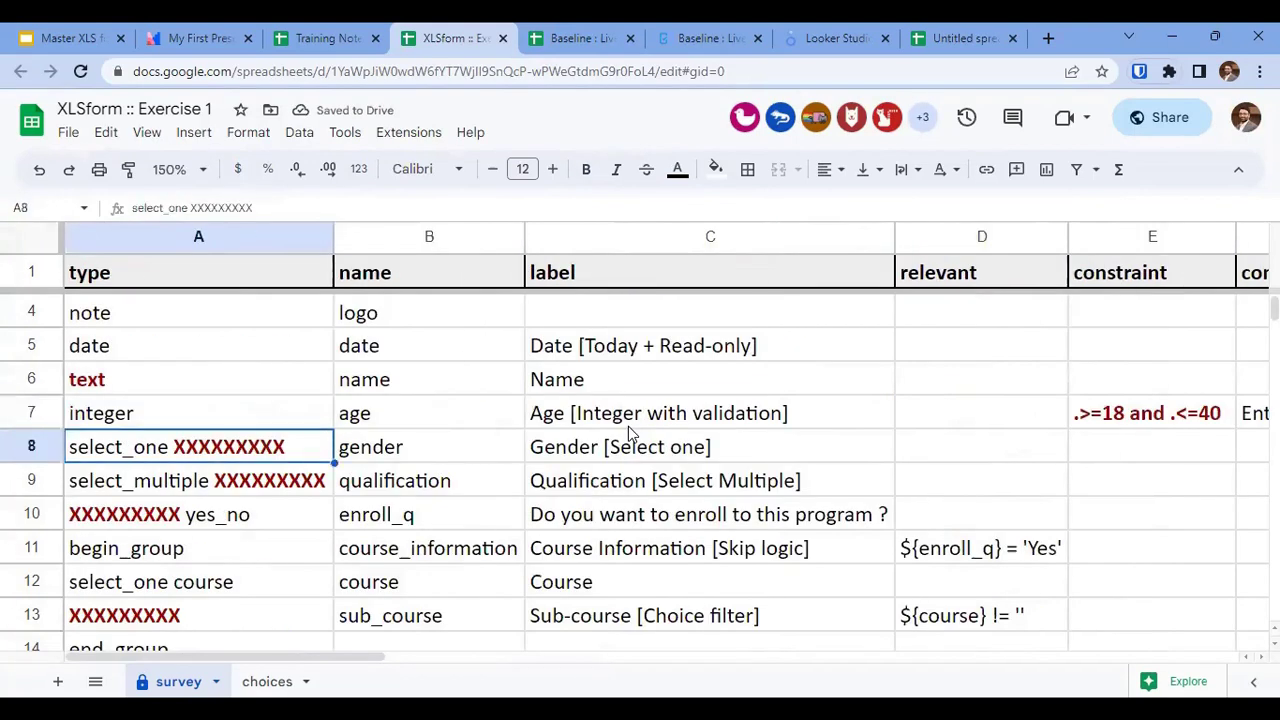
key("Down")
key("Down")
key("Down")
key("Up")
key("Up")
key("Up")
left_click(256, 684)
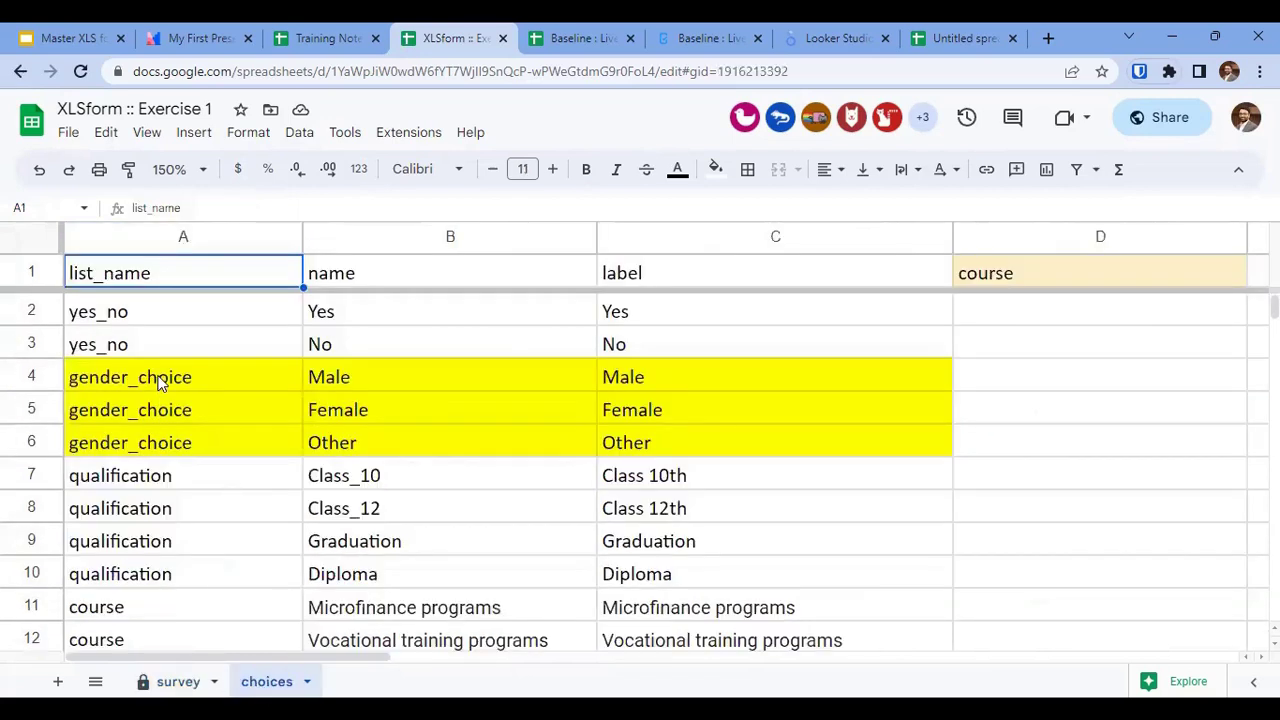
left_click(160, 383)
left_click_drag(160, 383, 160, 446)
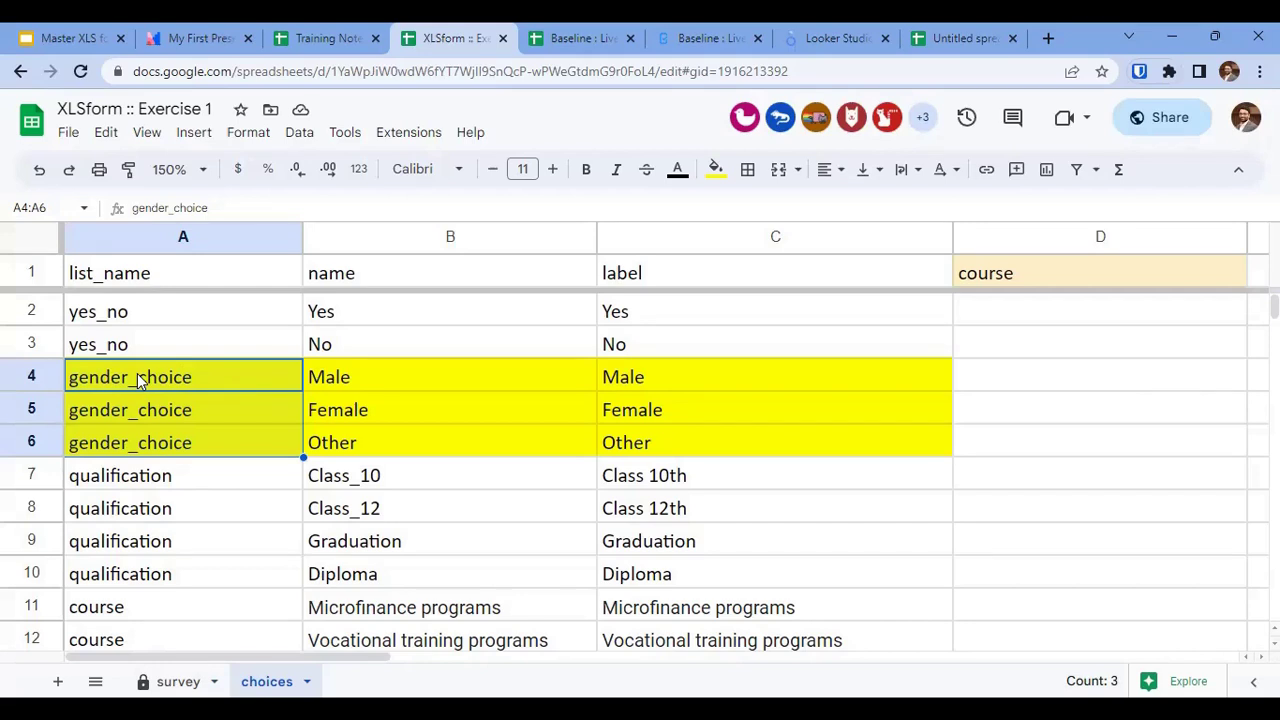
Replace the placeholder in the gender question's type in the survey sheet so it reads select_one gender_choice.
left_click(178, 681)
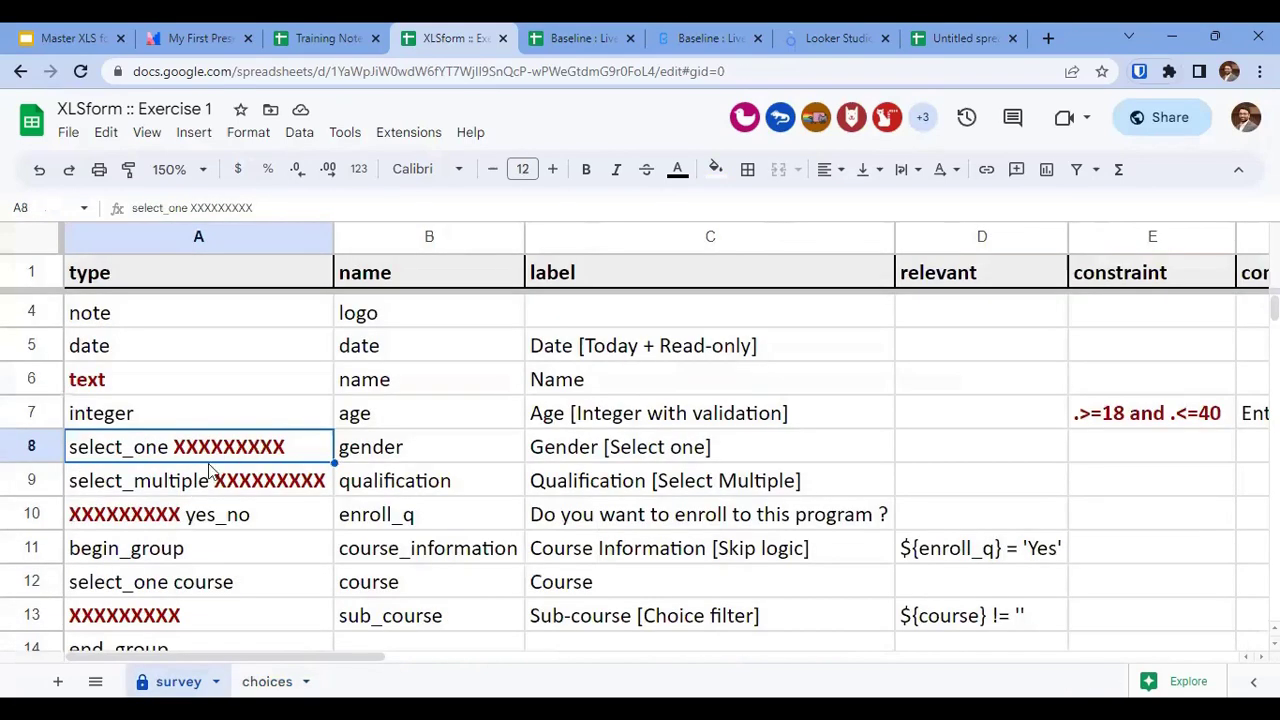
double_click(215, 447)
double_click(215, 447)
type("gender_choice")
key("Return")
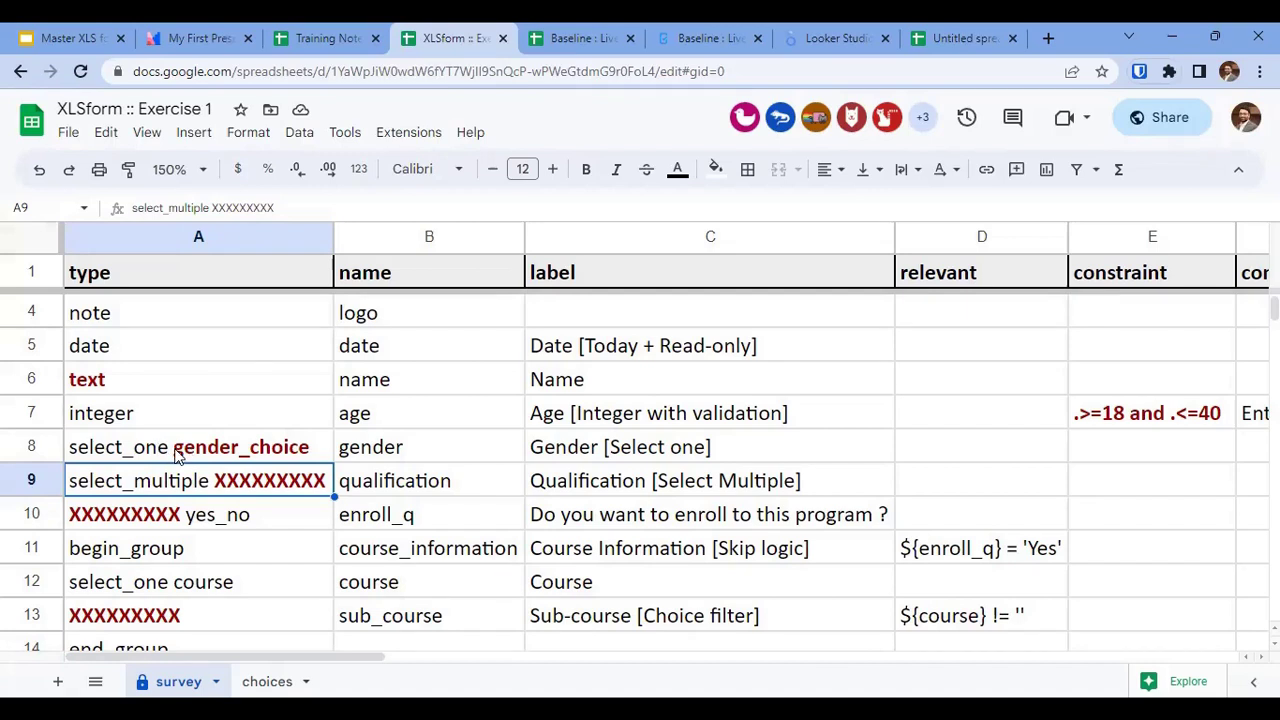
Compare the list name in the gender question's type with the list_name column of the choices sheet.
double_click(177, 453)
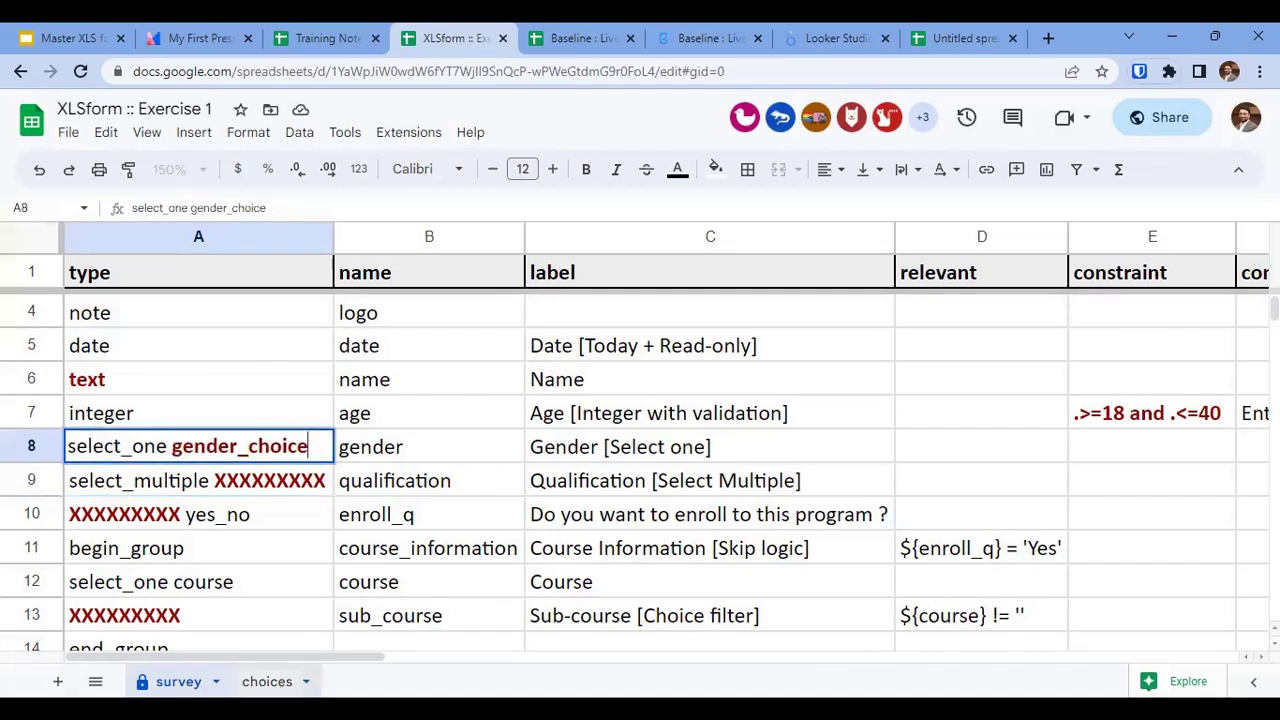
left_click(262, 686)
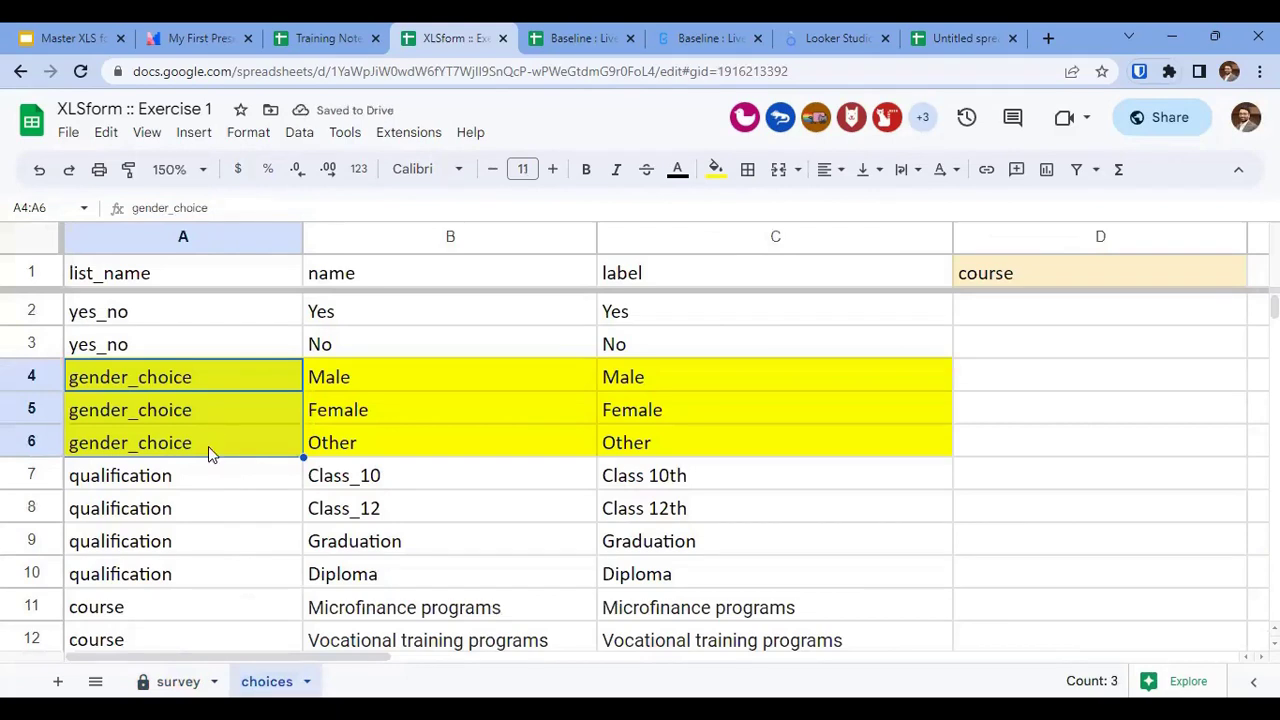
left_click(178, 681)
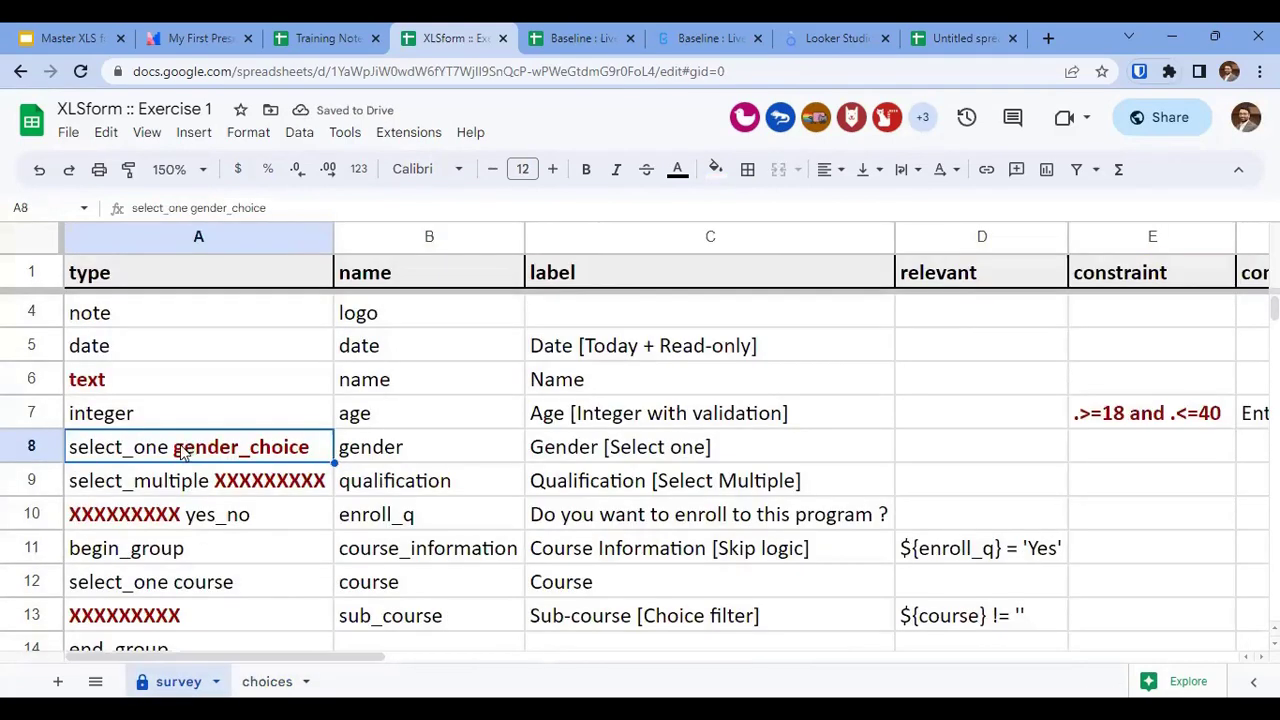
double_click(174, 450)
left_click_drag(172, 447, 313, 448)
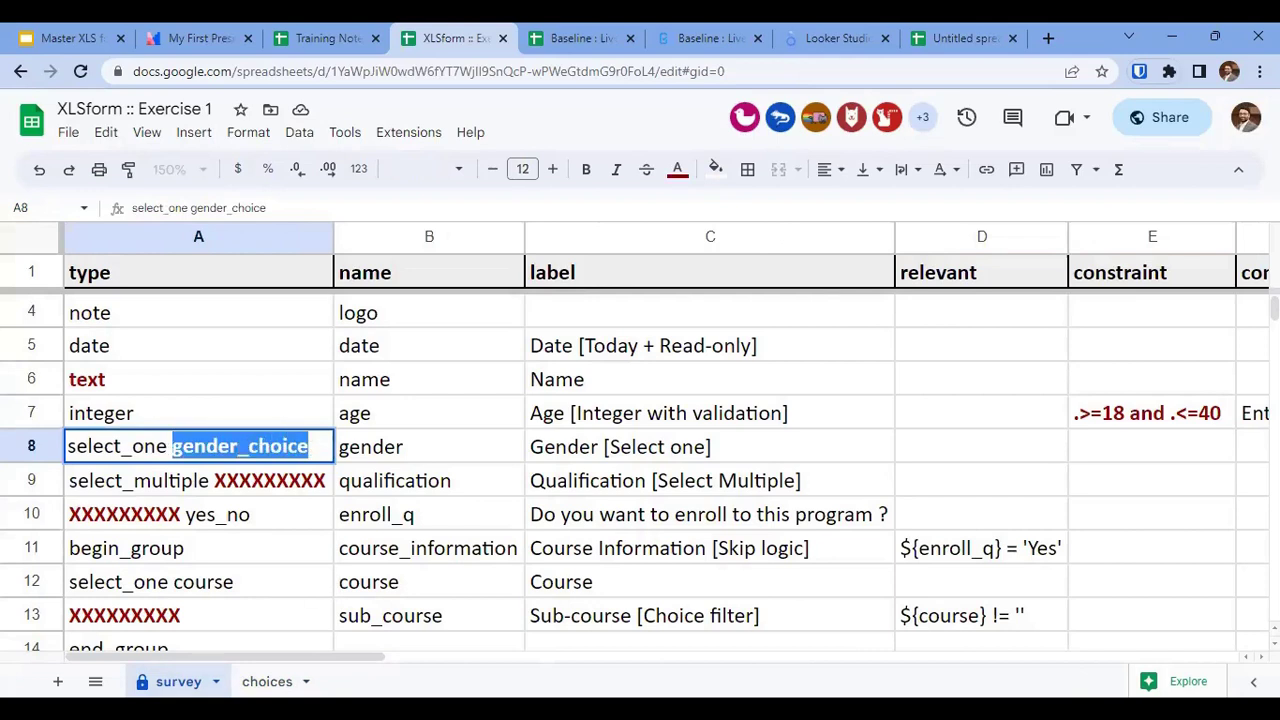
left_click(266, 681)
left_click(140, 276)
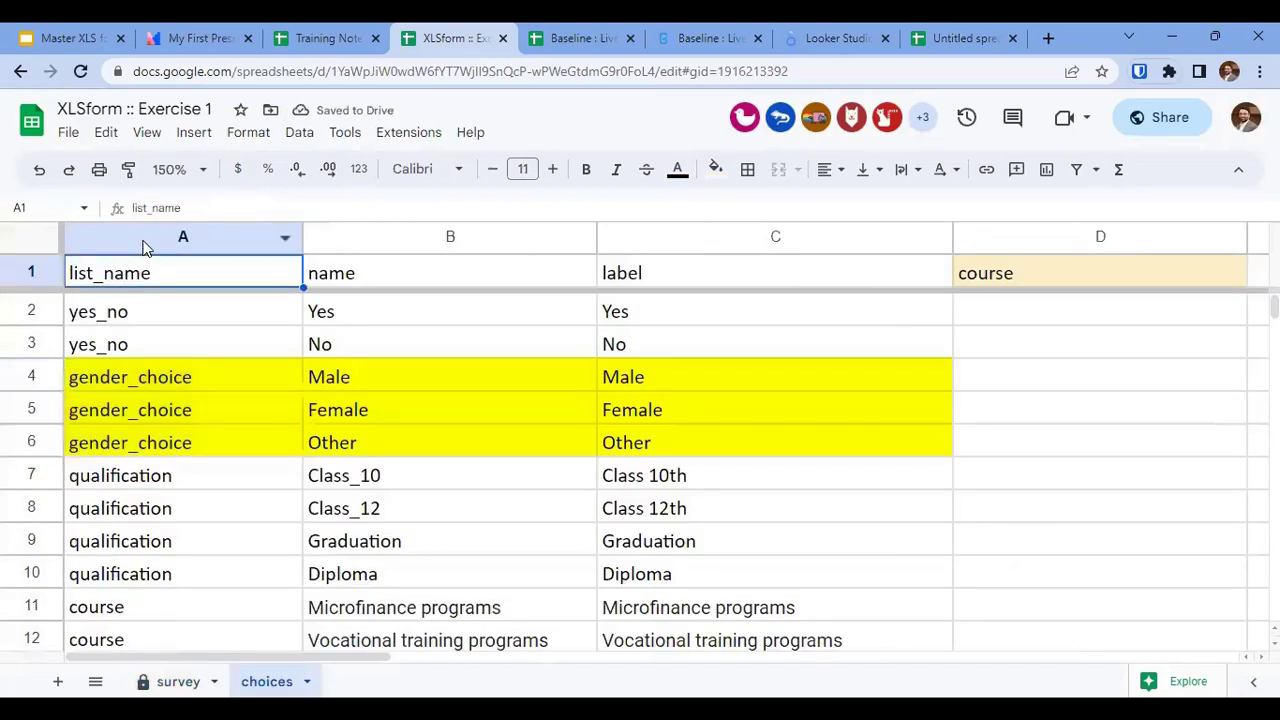
Examine the list_name, name and label column headings of the choices sheet.
left_click_drag(147, 277, 742, 272)
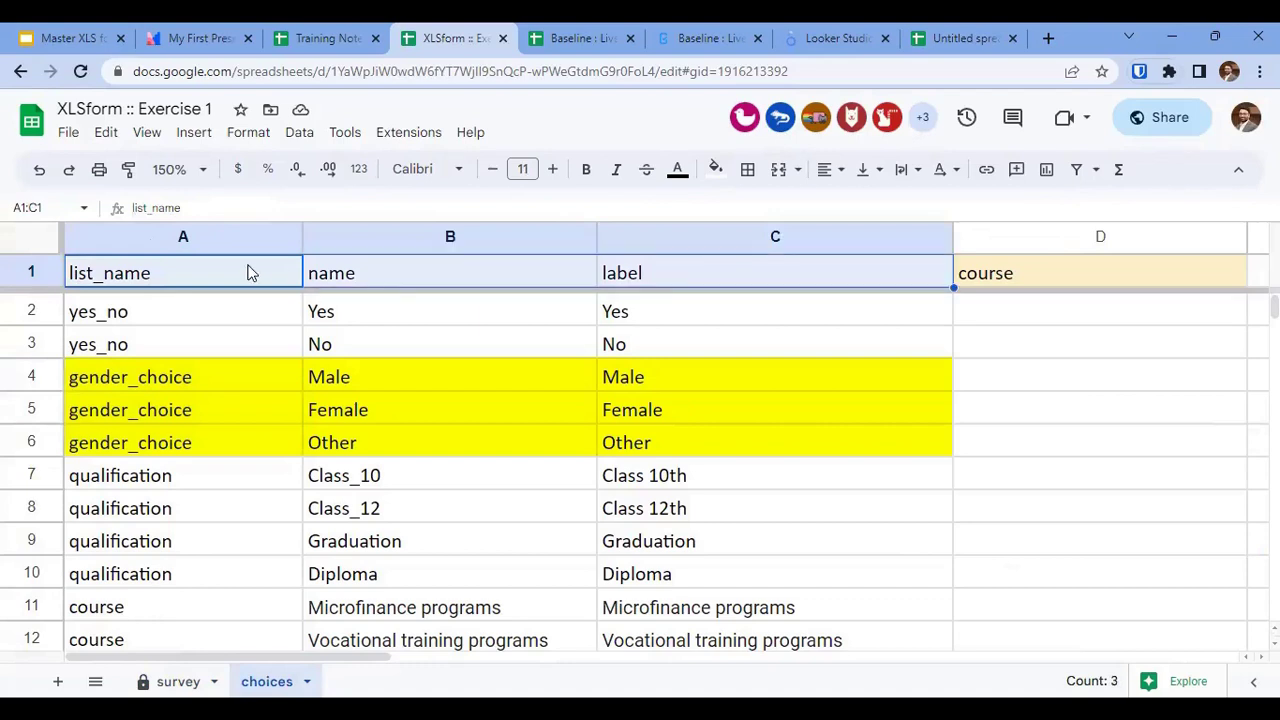
left_click(400, 275)
left_click(603, 273)
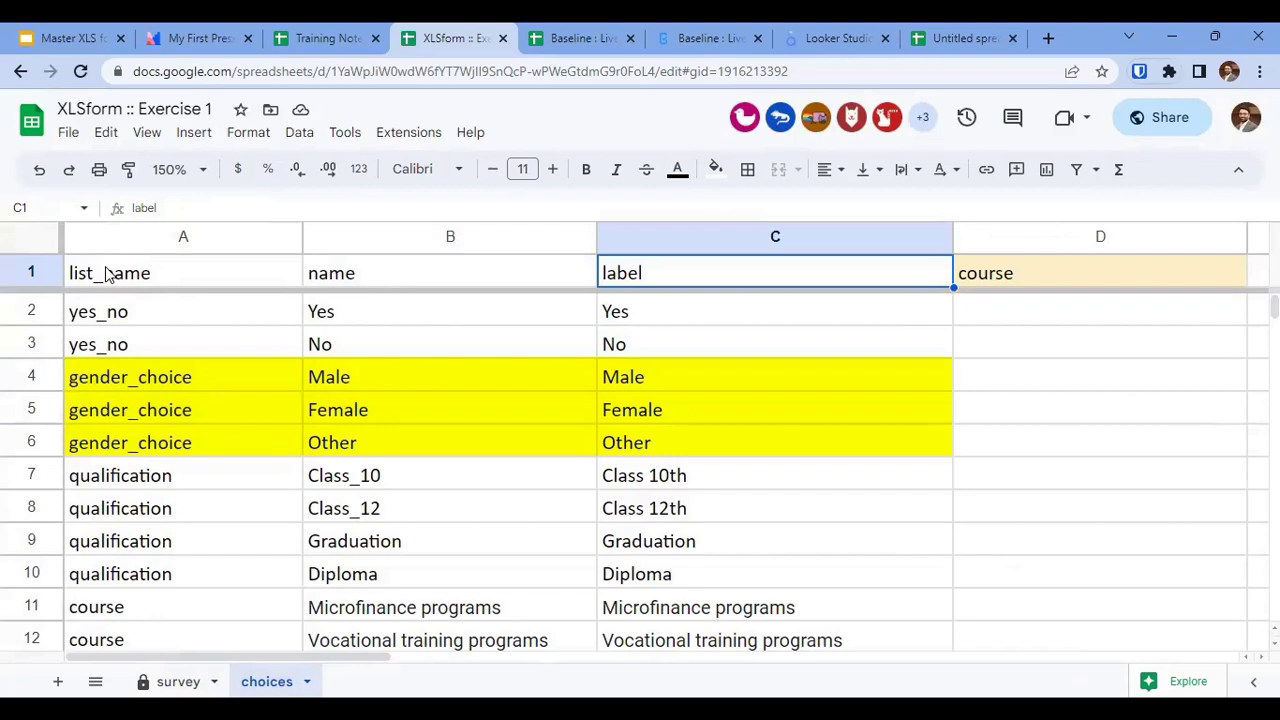
Look up the list name of the qualification question's answer options in the choices sheet.
left_click(178, 681)
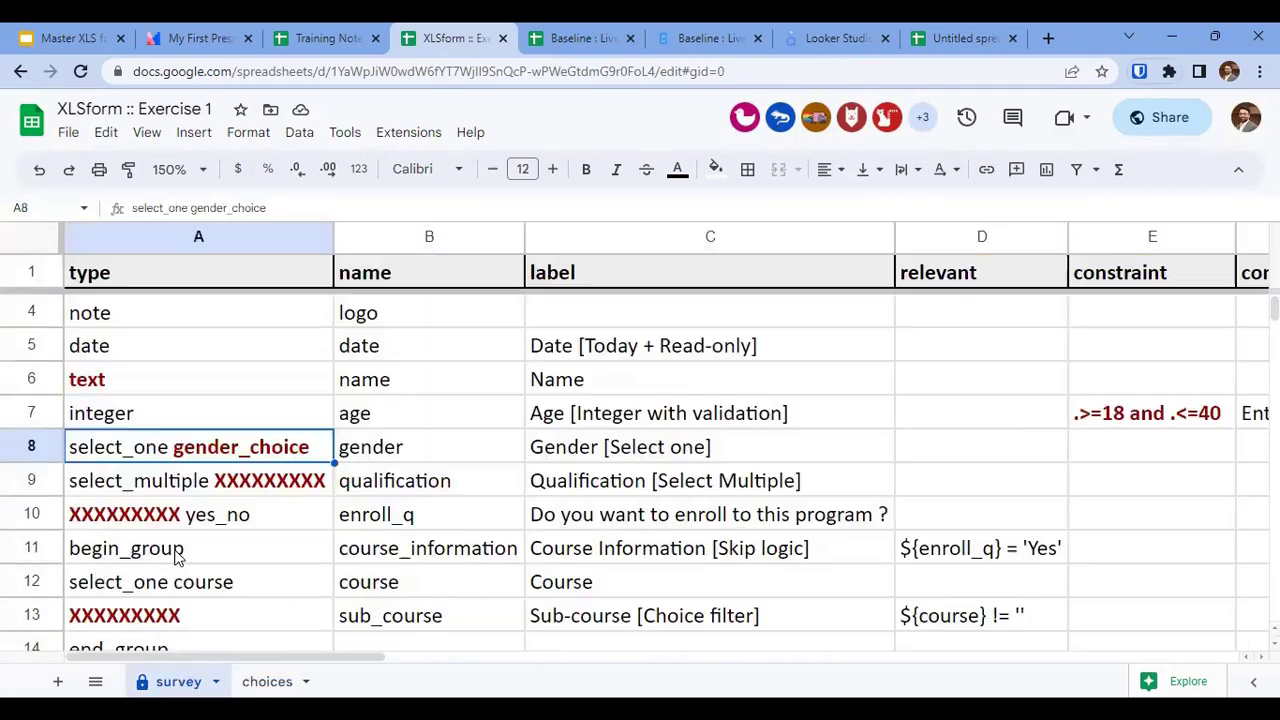
left_click(210, 493)
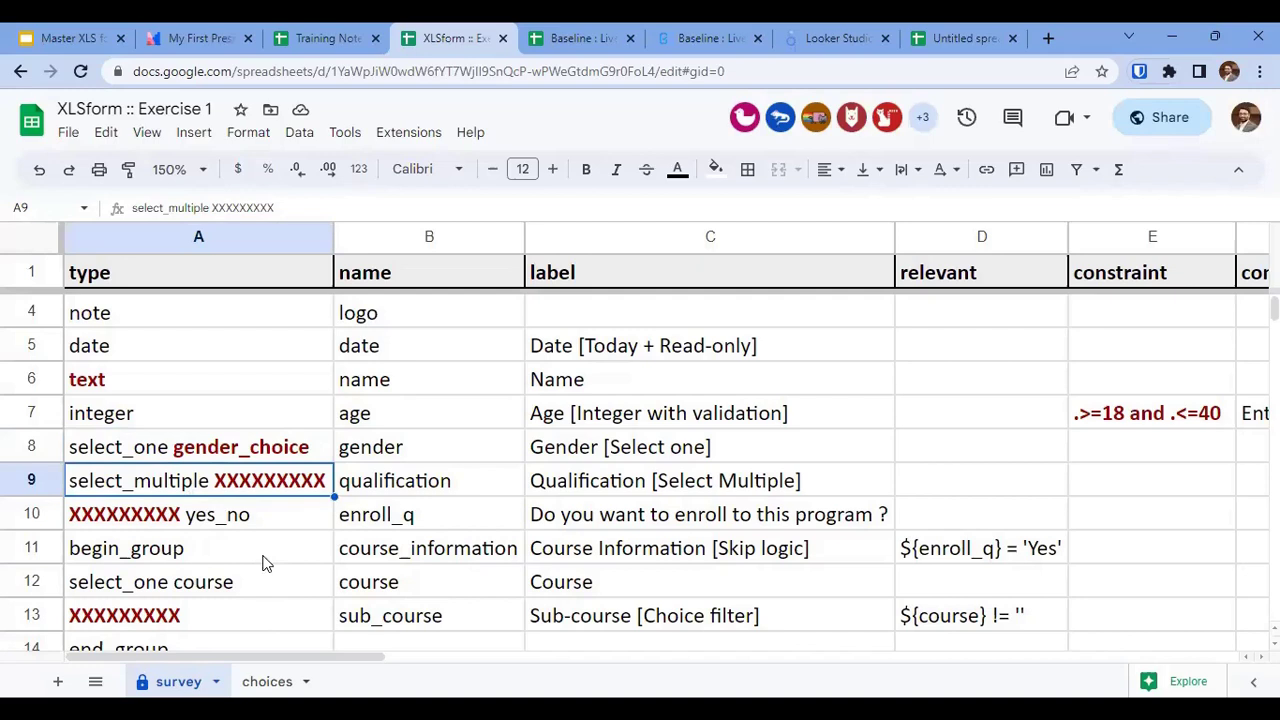
left_click(265, 682)
scroll(198, 560, "down", 1)
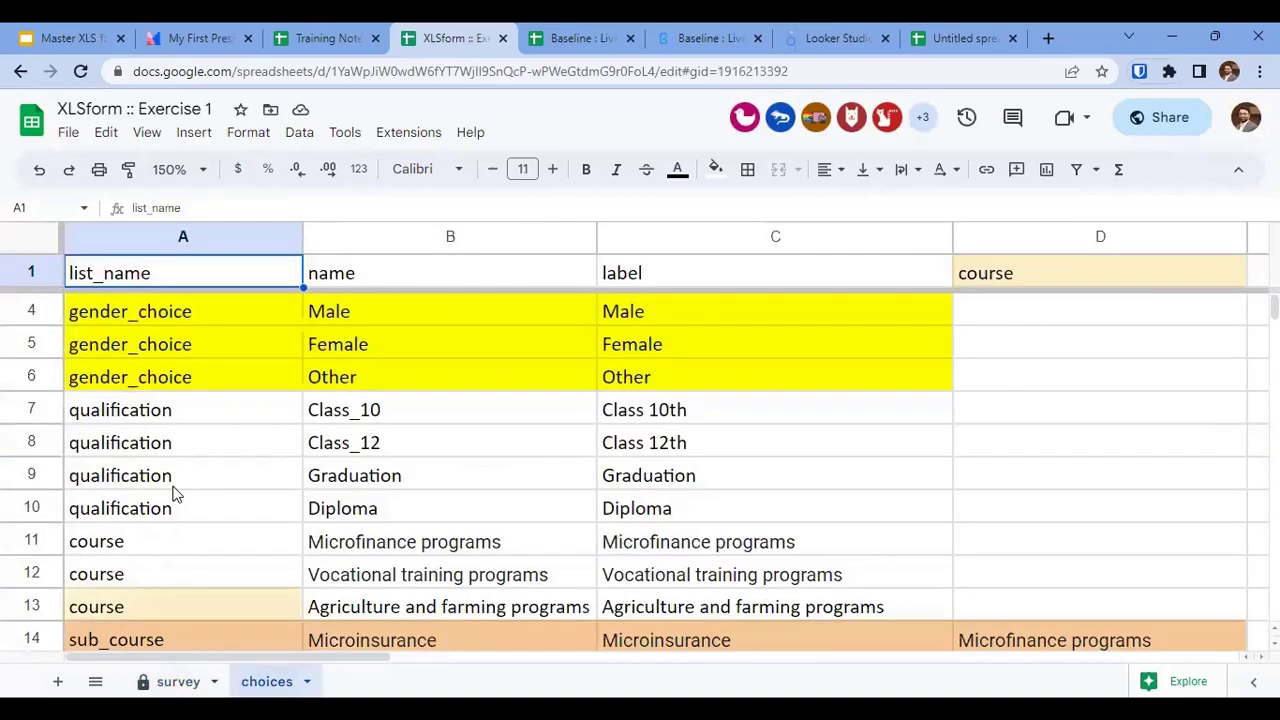
left_click_drag(114, 409, 640, 525)
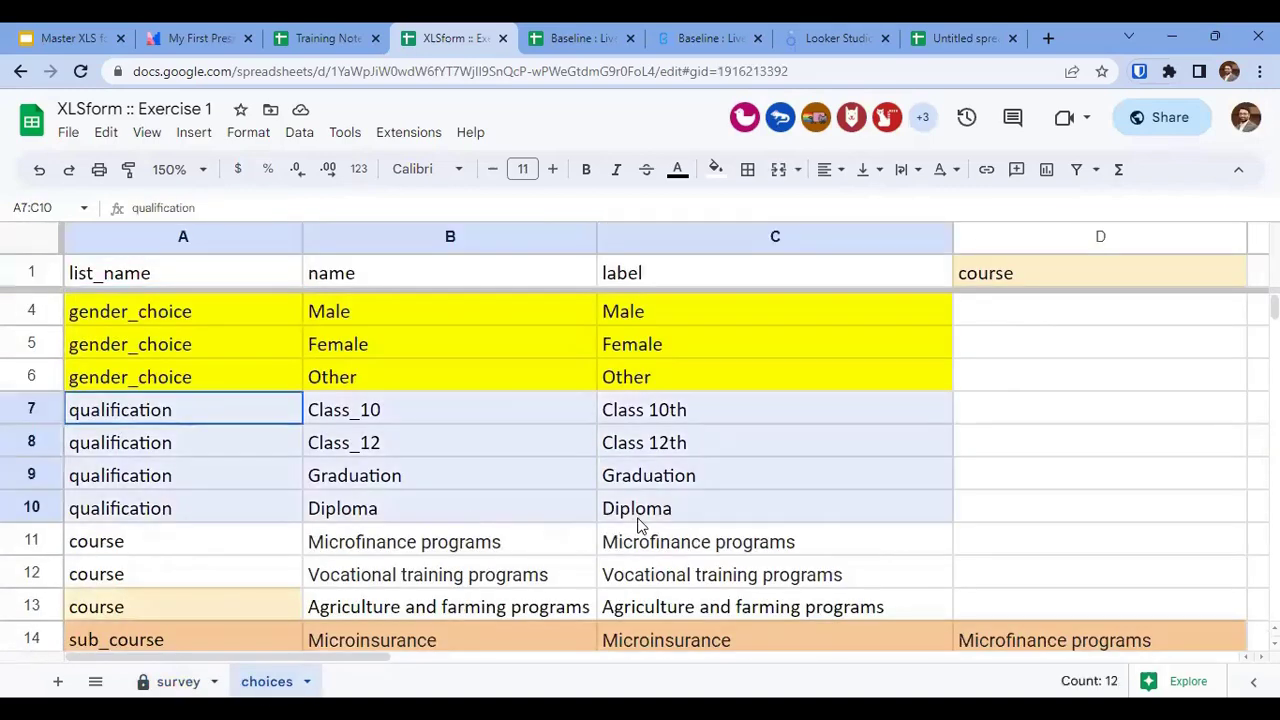
Replace the placeholder in the qualification question's type in the survey sheet so it reads select_multiple qualification.
left_click(178, 681)
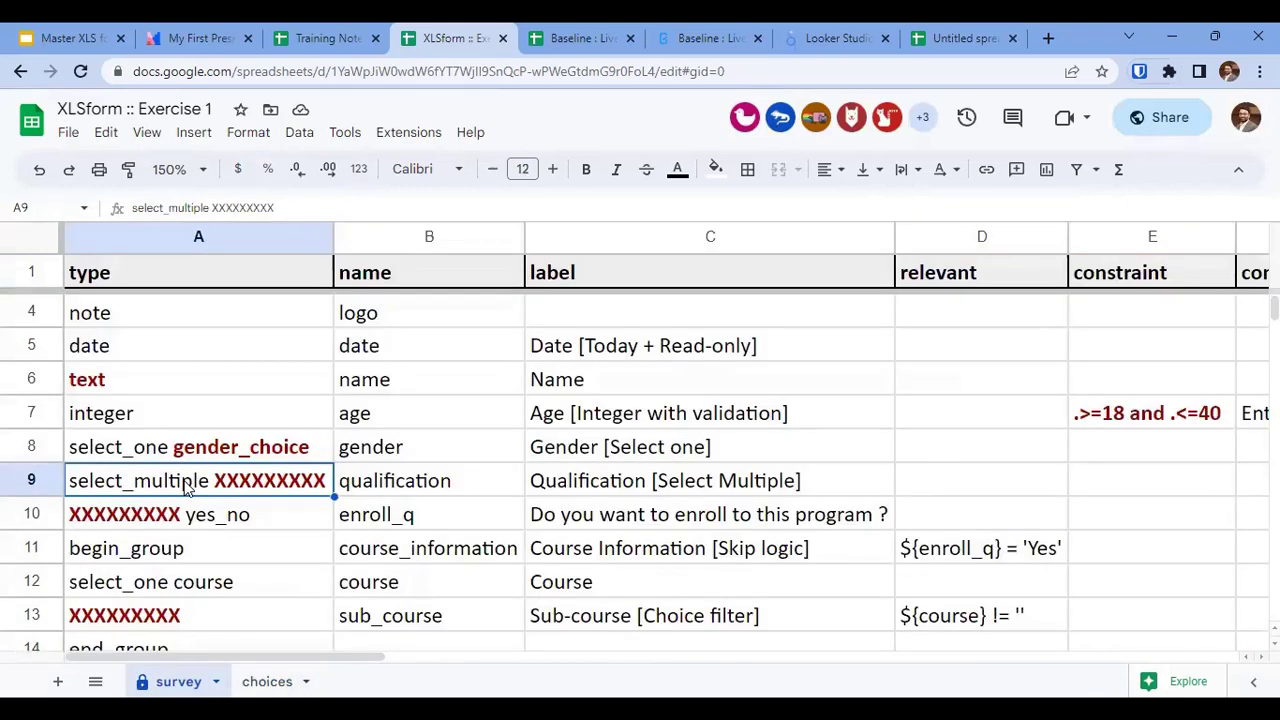
left_click(209, 511)
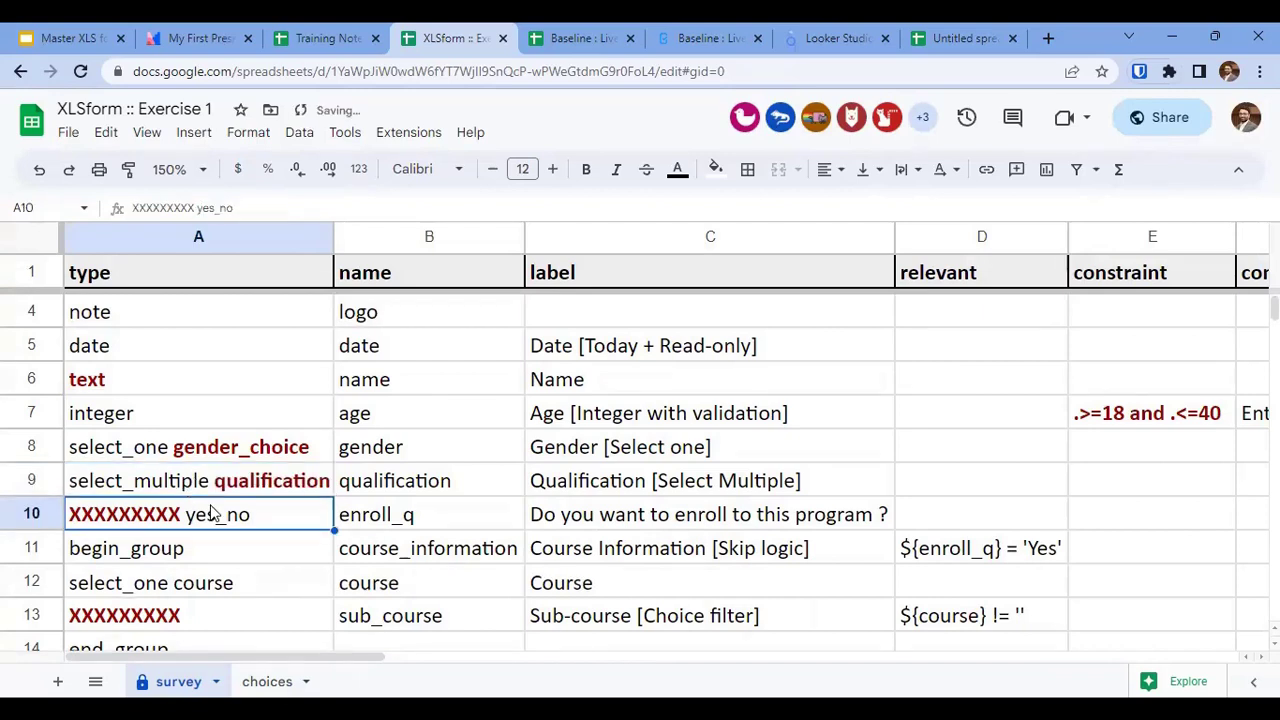
key("Down")
key("Up")
key("Up")
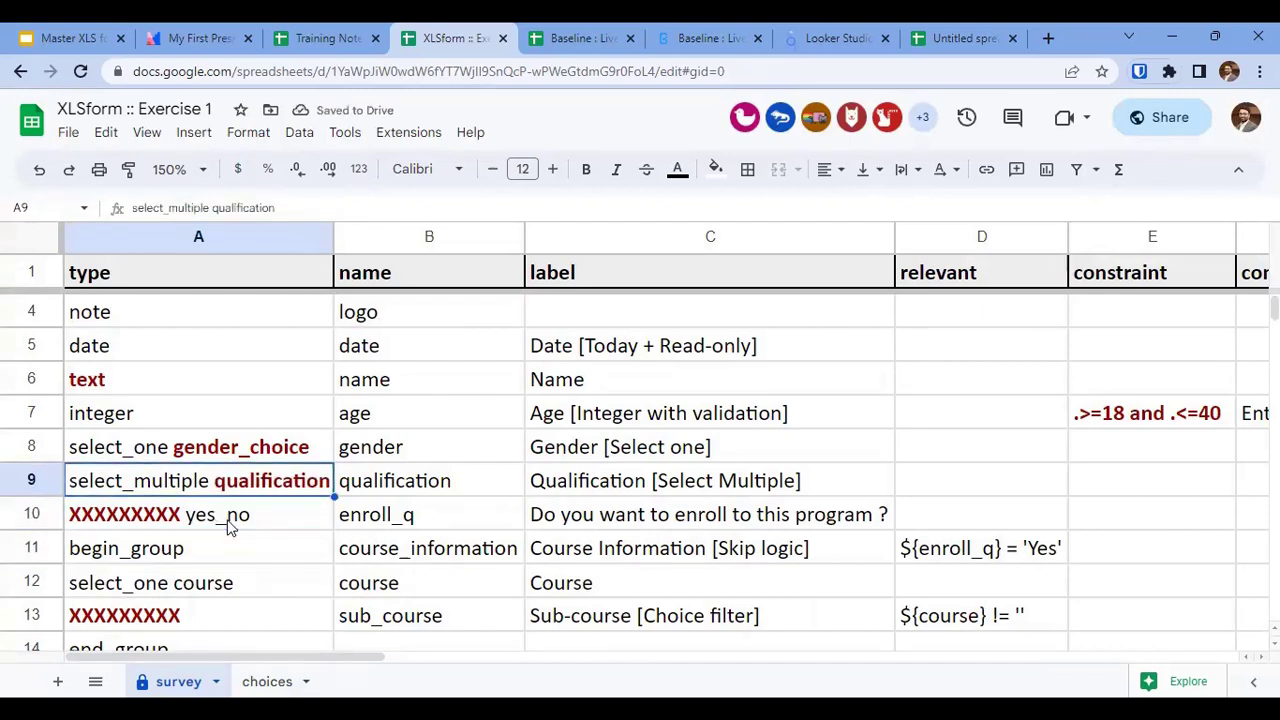
Replace the placeholder in the enroll_q question's type so it reads select_one yes_no.
key("Down")
key("Right")
key("Right")
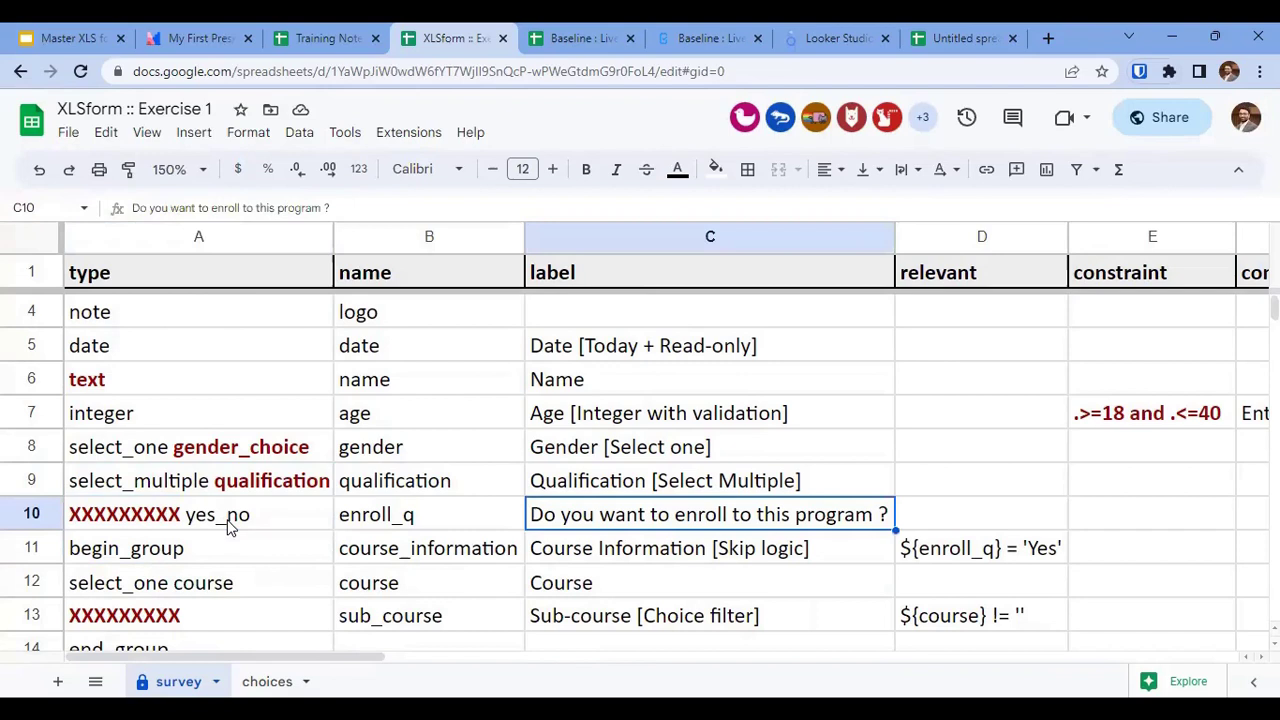
key("Left")
key("Left")
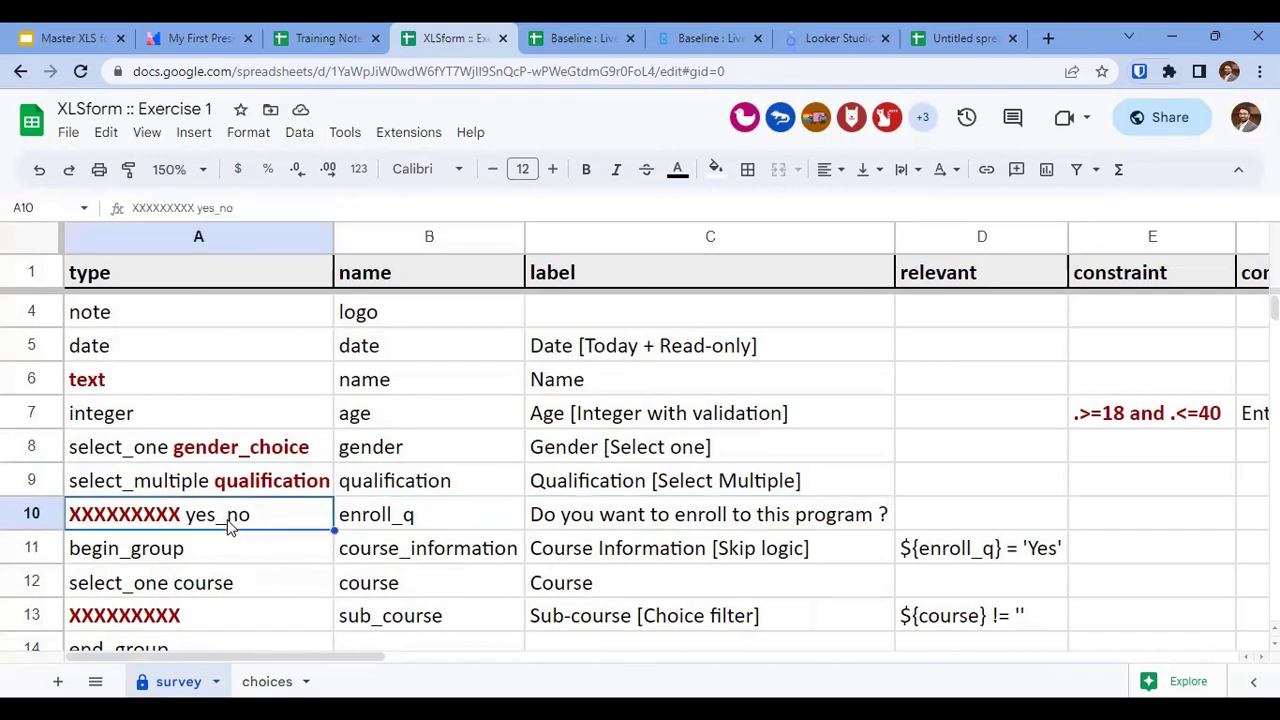
key("Return")
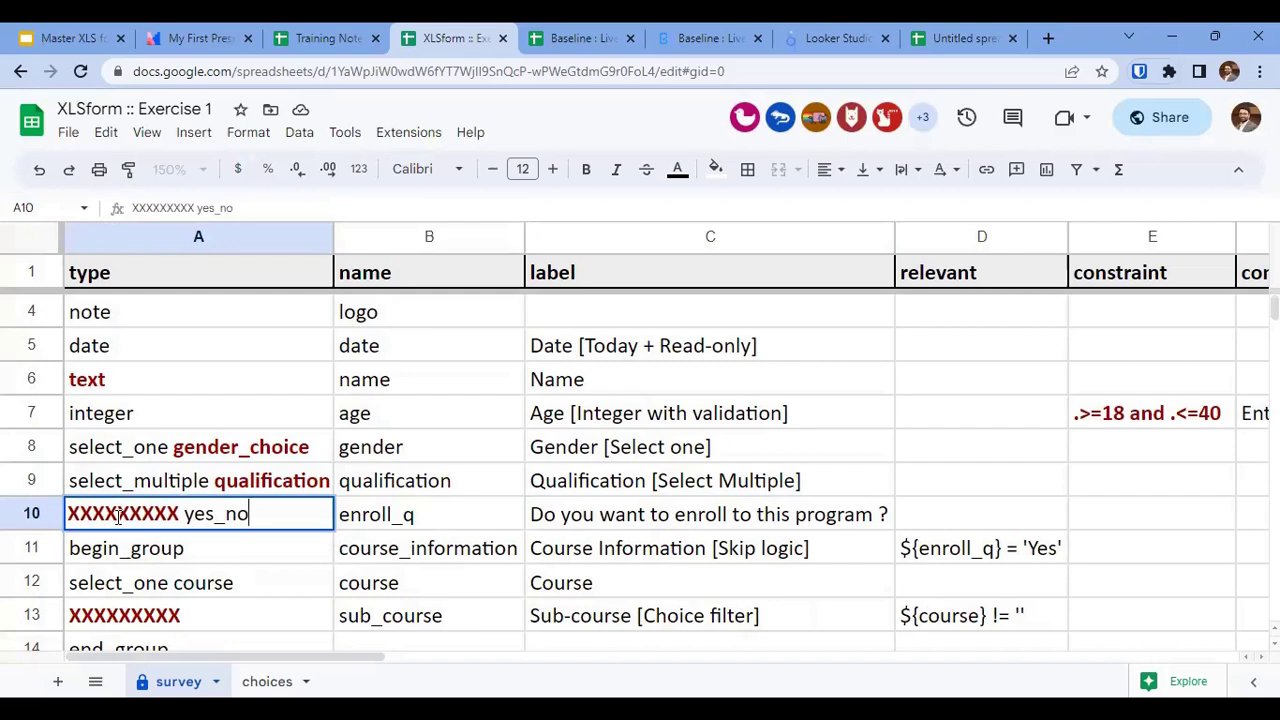
double_click(118, 516)
type("select_one")
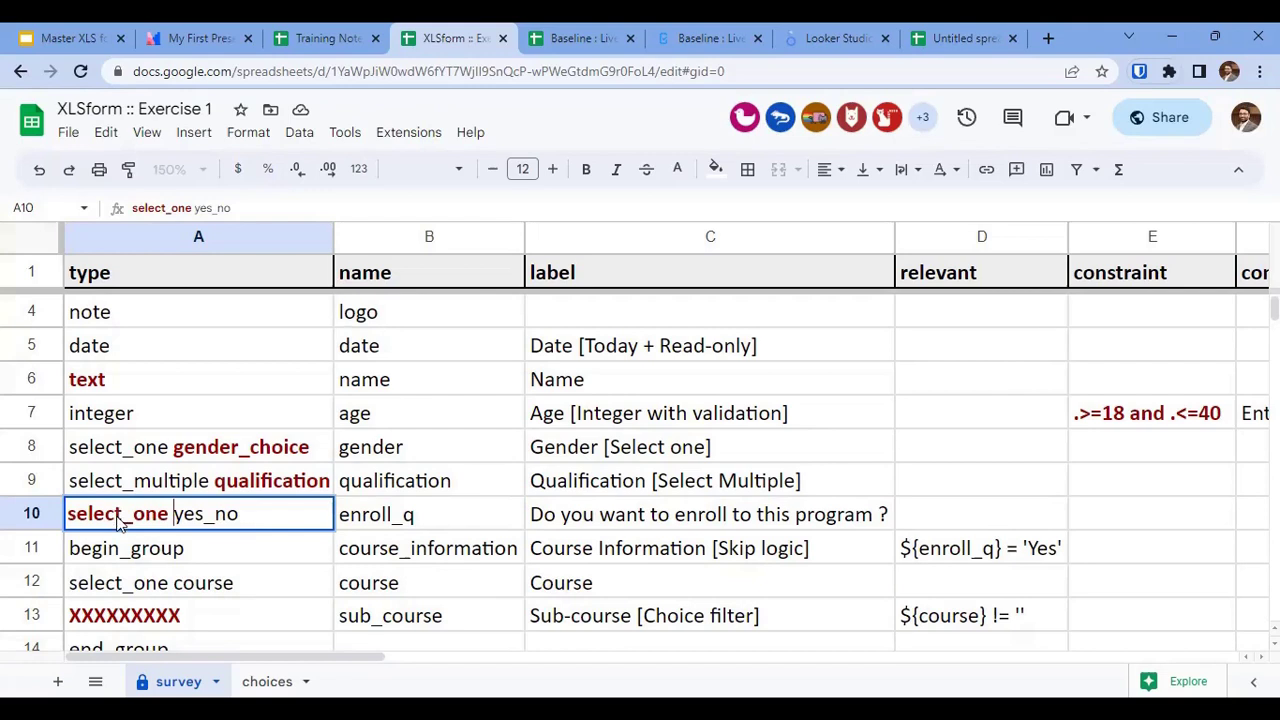
key("Return")
Replace the placeholder in the sub_course question's type with select_one sub_course.
key("Down")
key("Down")
key("Down")
key("Down")
key("Down")
key("Down")
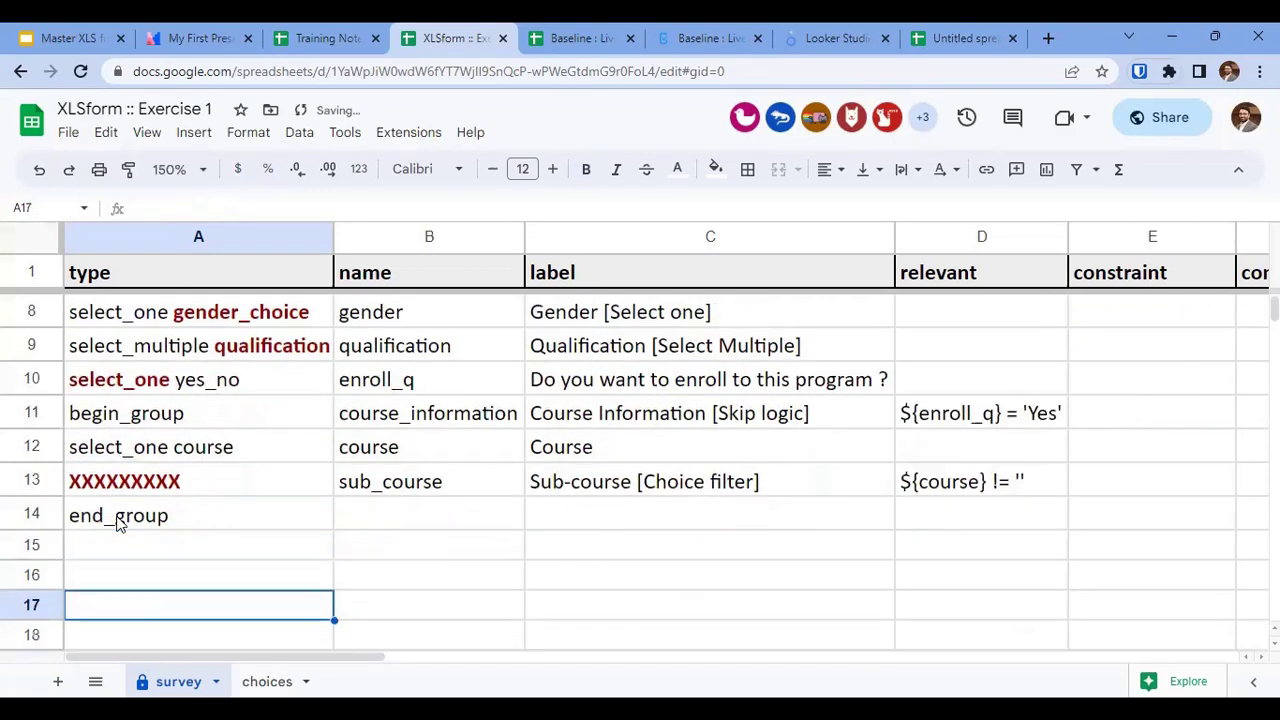
key("Up")
key("Up")
key("Up")
key("Up")
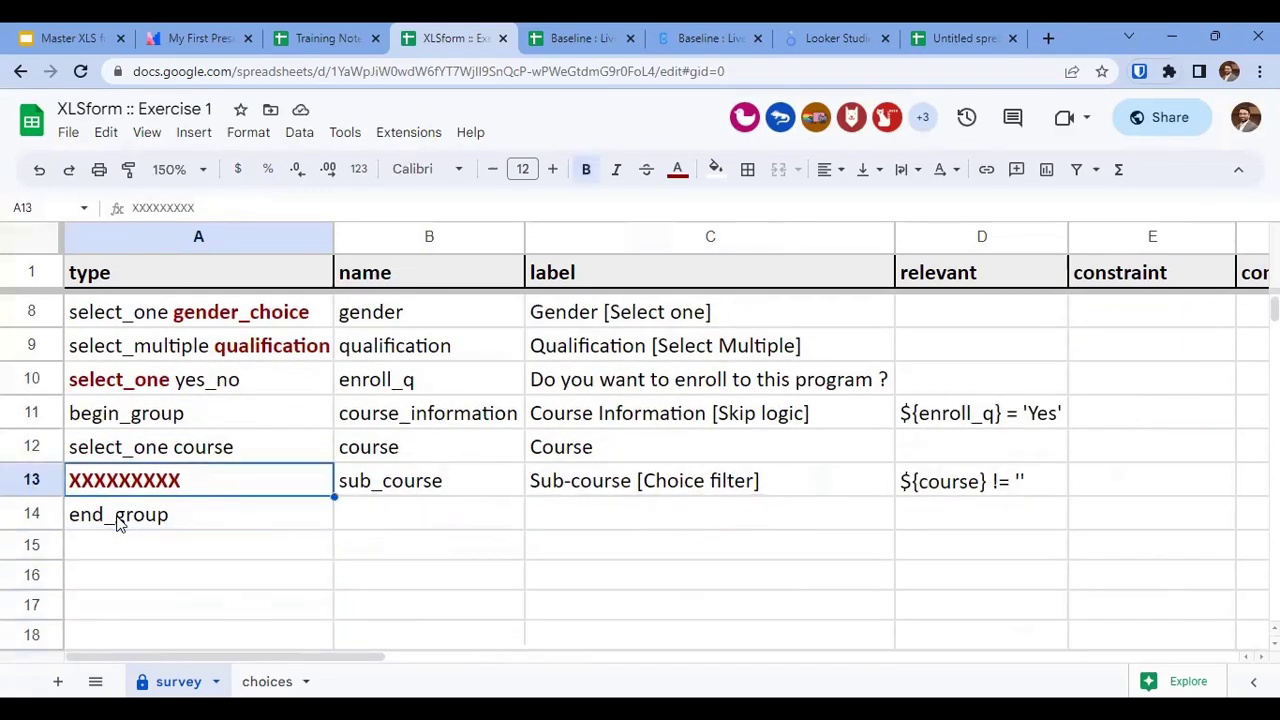
key("Right")
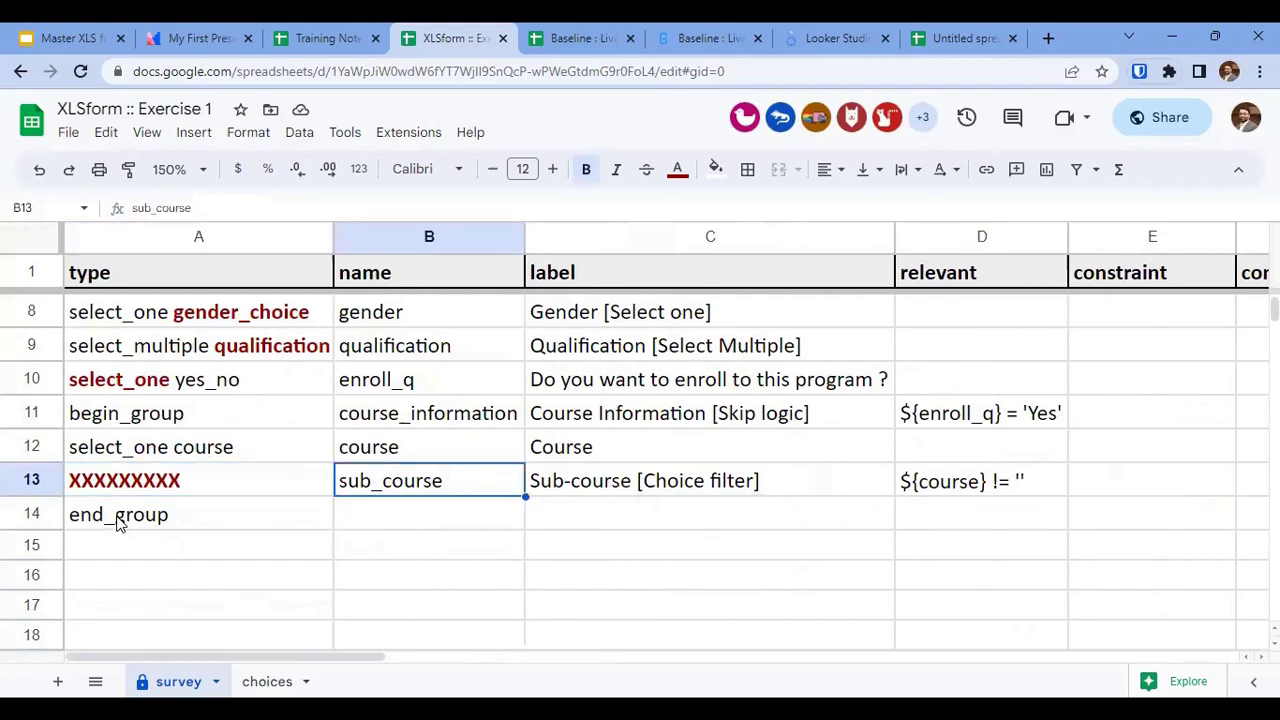
key("Left")
key("Right")
key("Left")
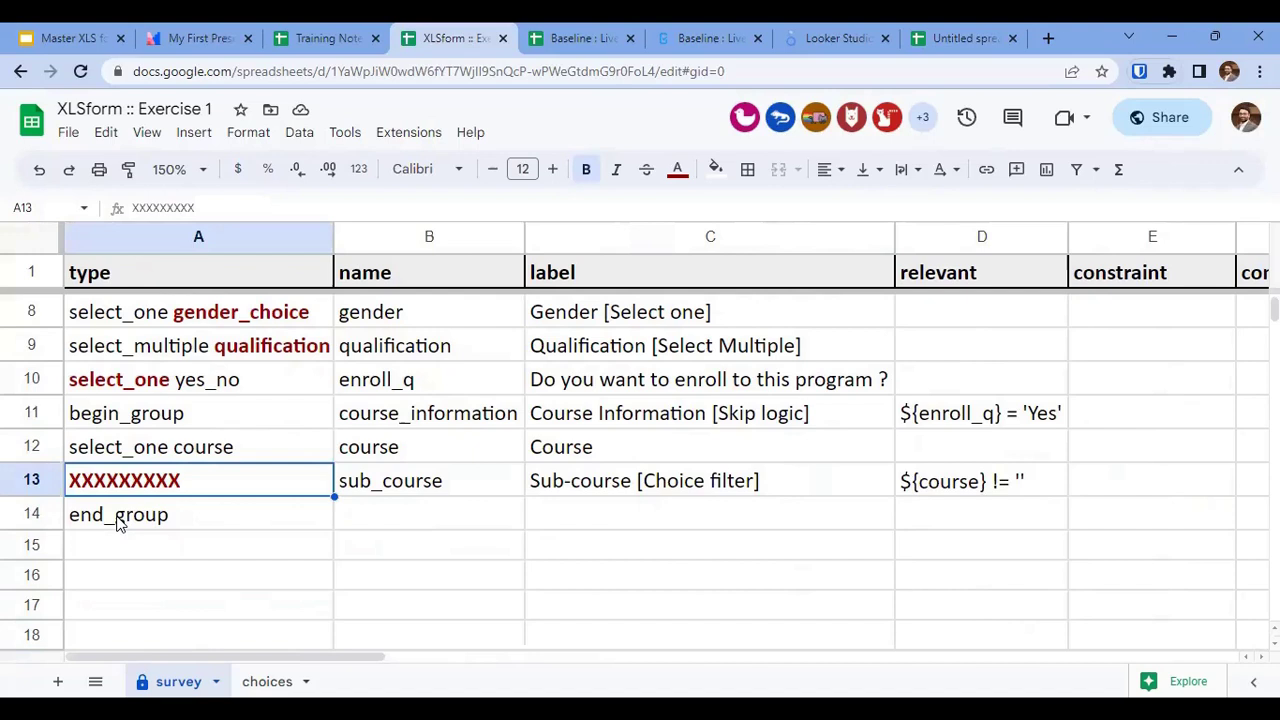
type("select_one sub_course")
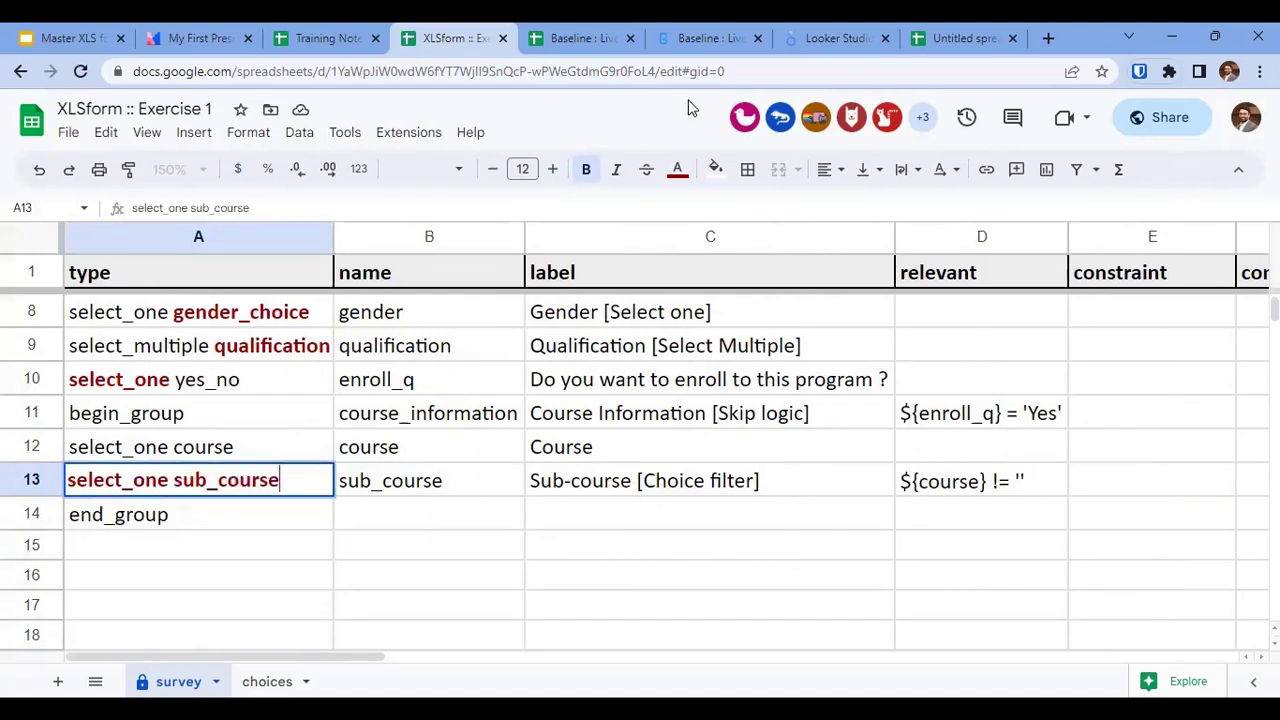
key("Return")
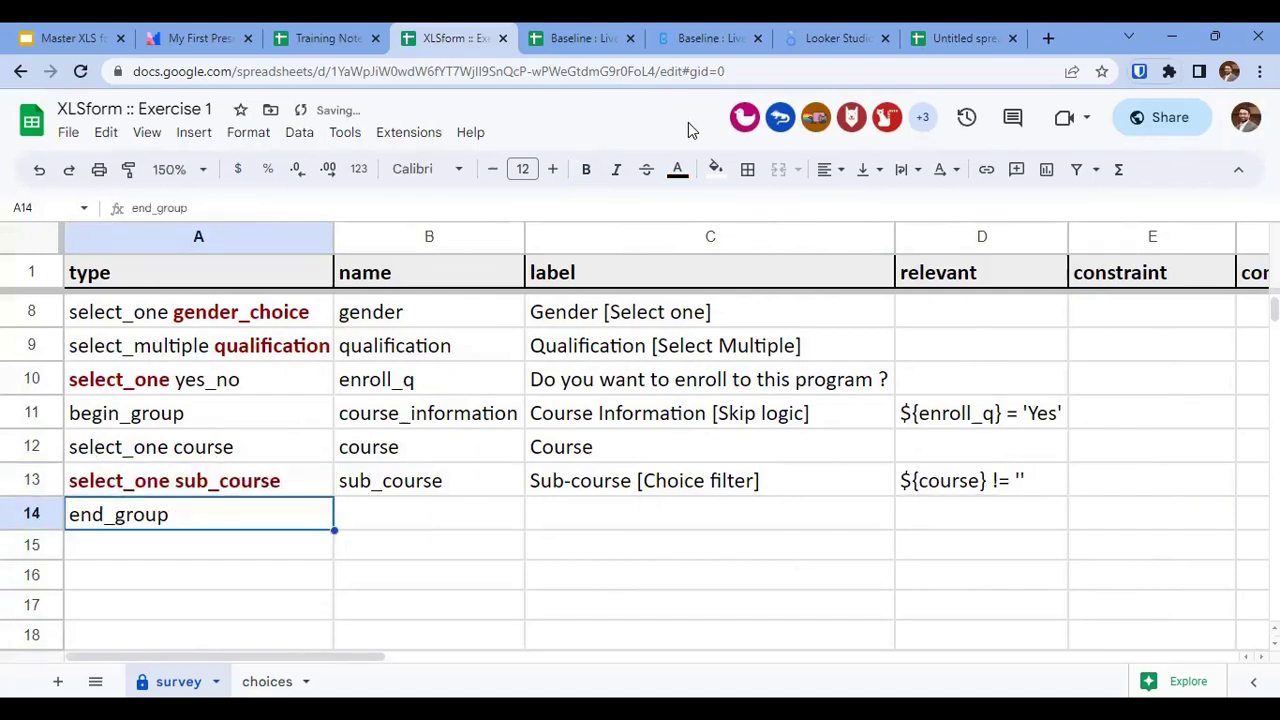
key("Up")
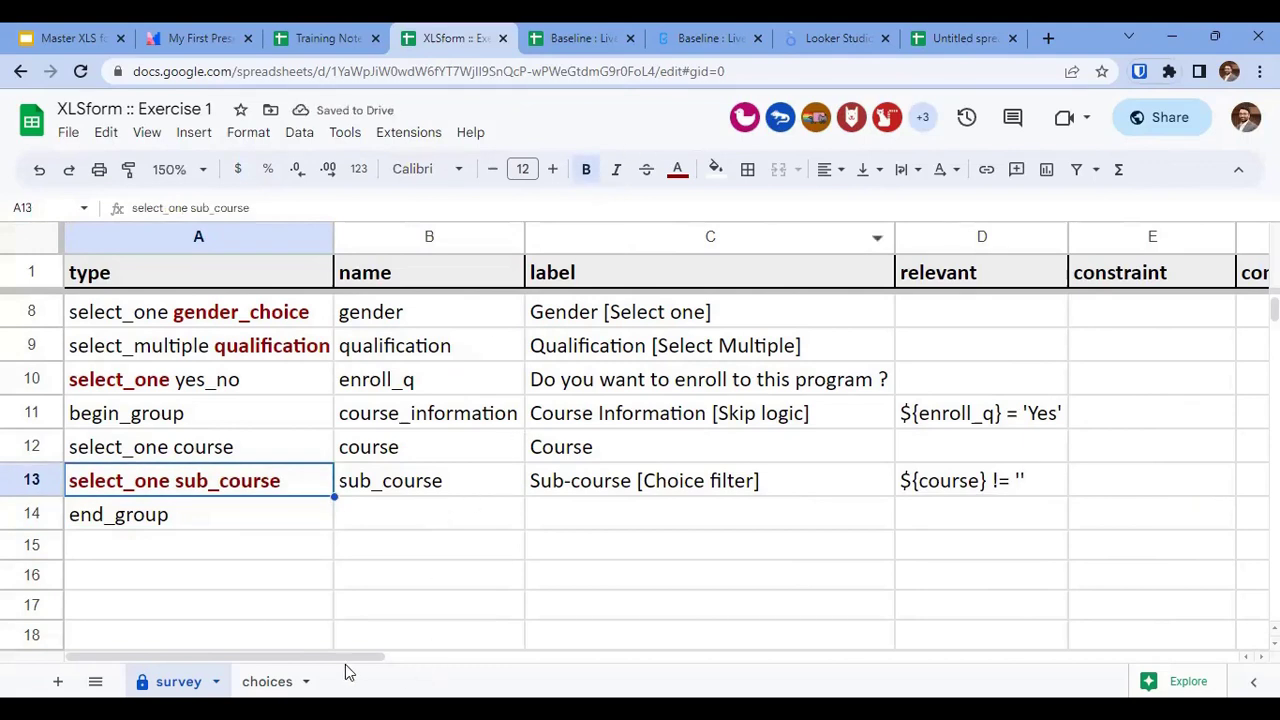
Compare the list name in the sub_course question's type with the list_name column of the choices sheet.
left_click(262, 681)
scroll(171, 608, "down", 3)
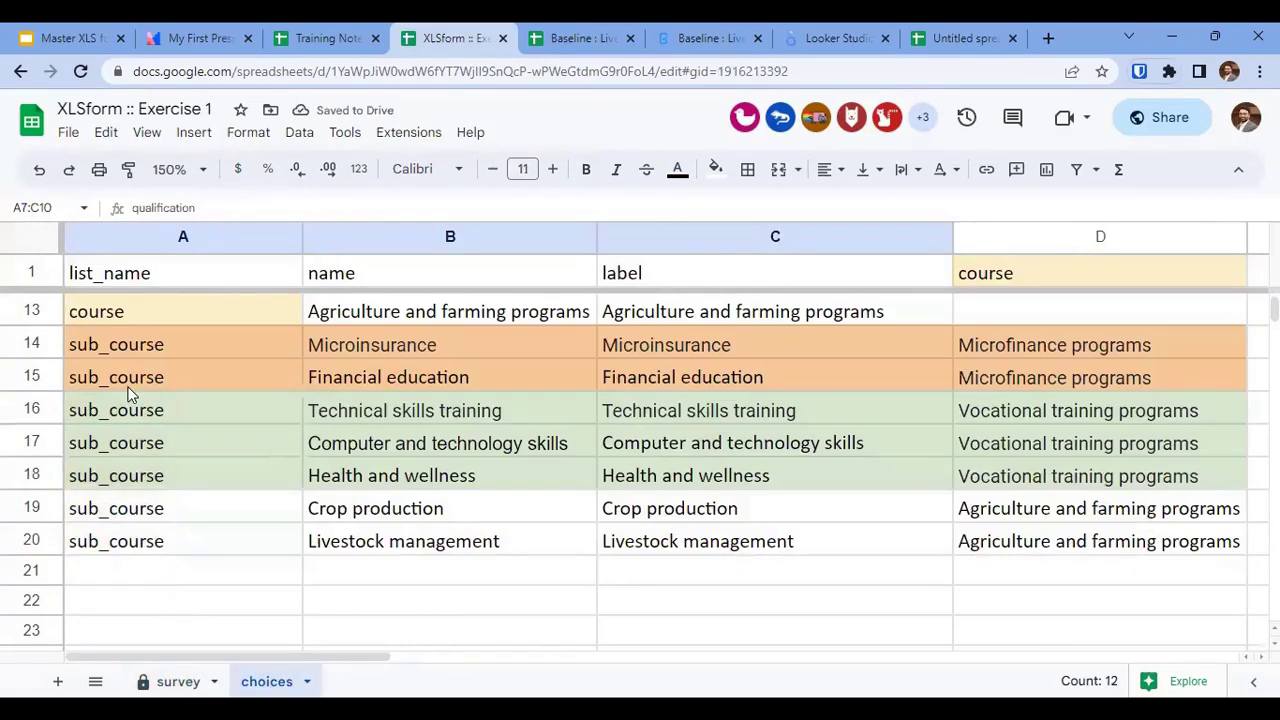
left_click(128, 393)
left_click(172, 681)
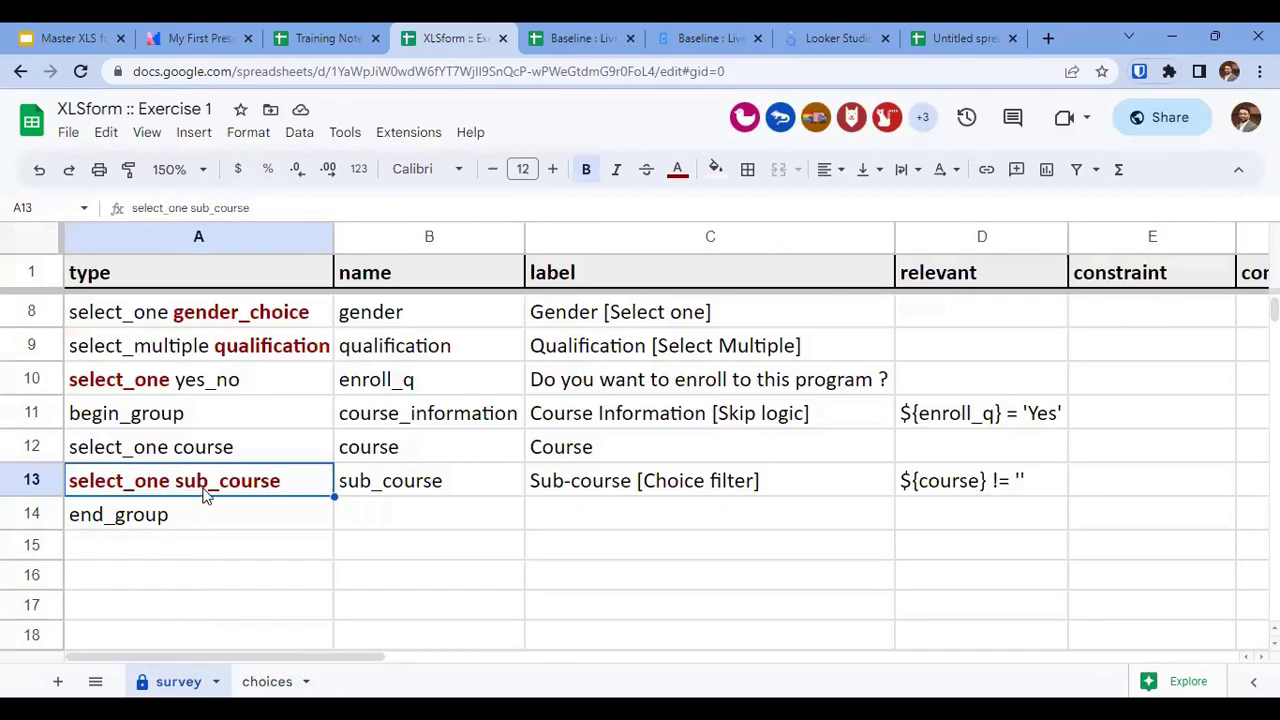
Examine the sub_course row of the survey sheet from its label and relevant condition across to the choice_filter placeholder.
key("Right")
key("Right")
key("Right")
key("Right")
key("Right")
key("Right")
key("Right")
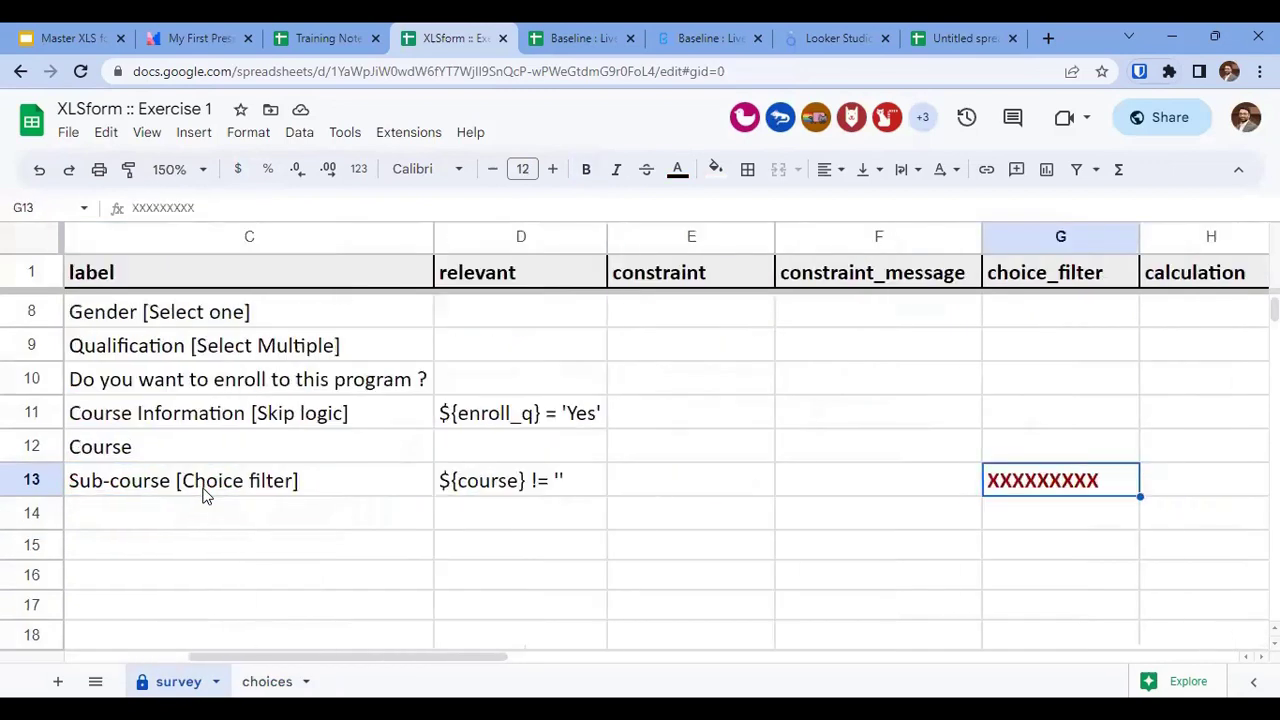
key("Left")
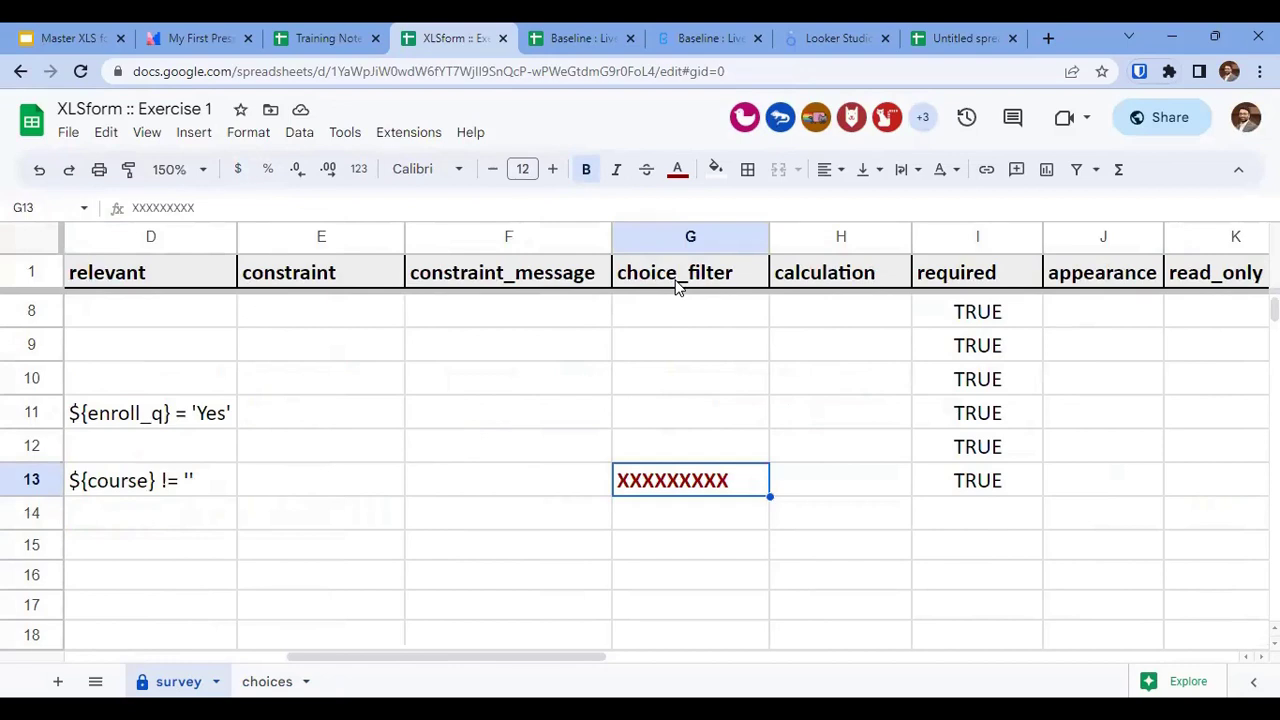
key("Left")
key("Left")
key("Left")
key("Left")
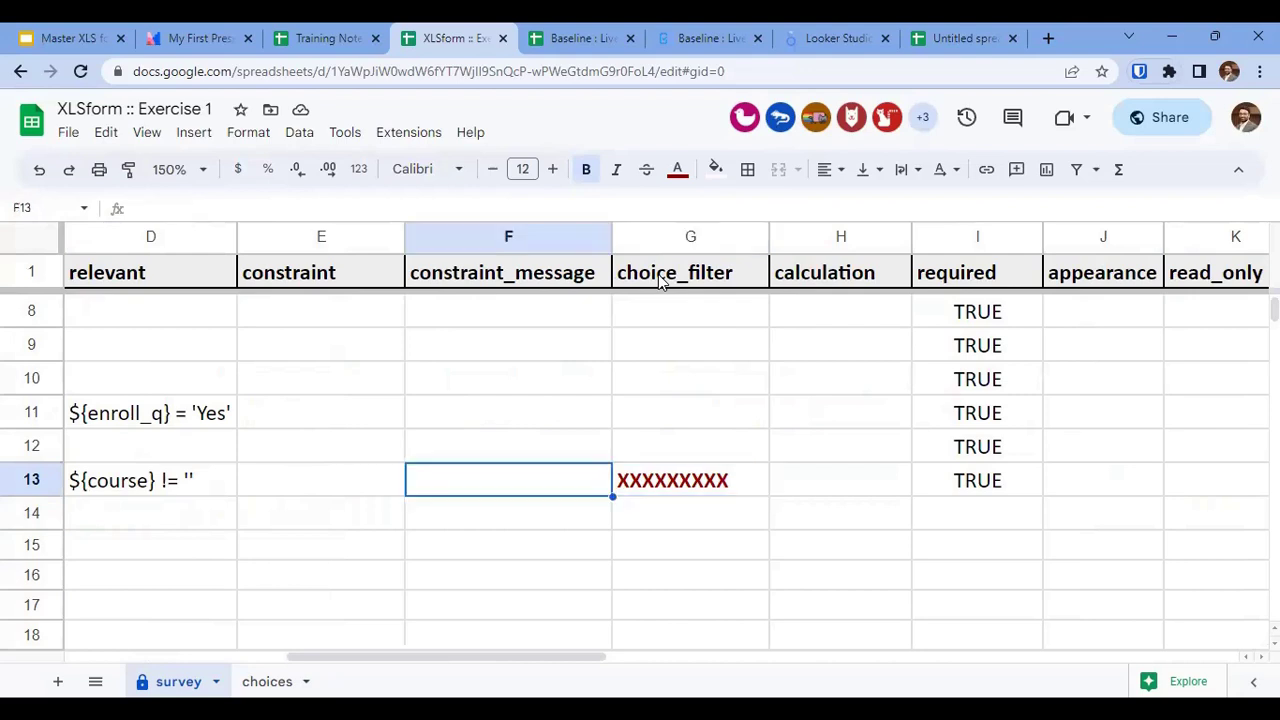
key("Left")
key("Left")
key("Right")
key("Right")
key("Right")
key("Right")
key("Right")
key("Right")
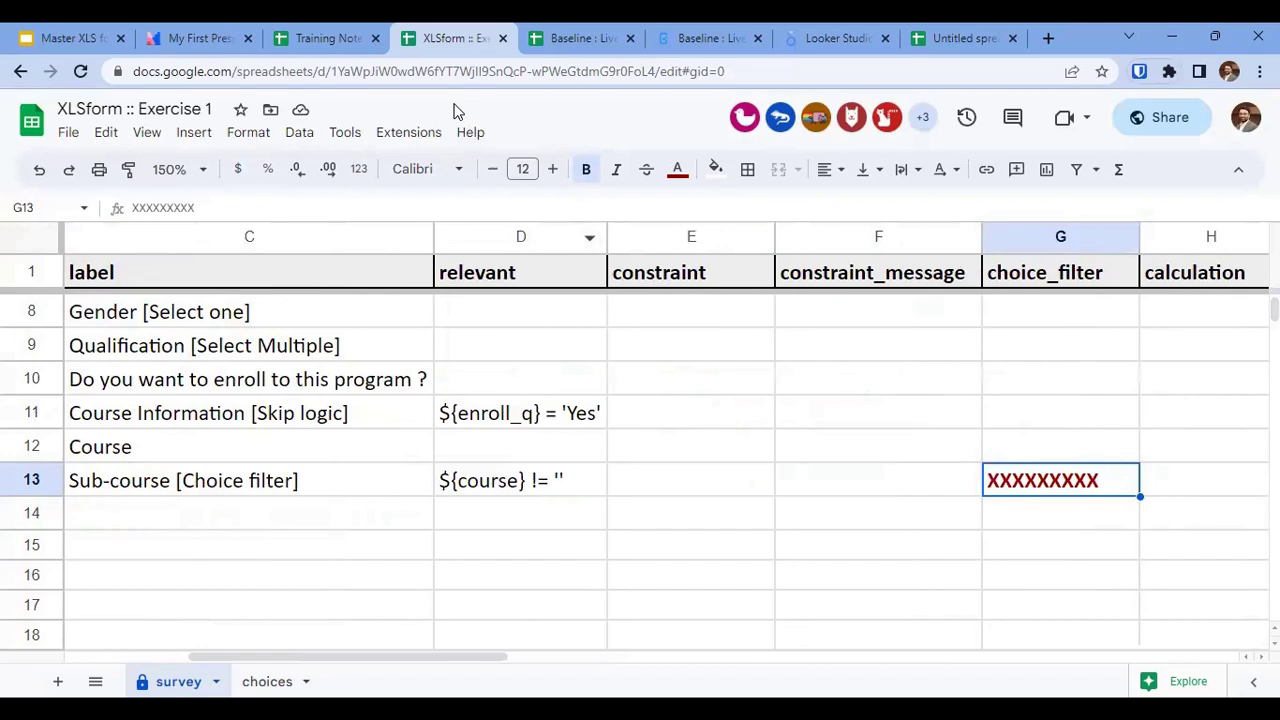
Look up the sub-course question's choice_filter expression in the Baseline : Livelihood program spreadsheet and compare it with the exercise's placeholder.
left_click(565, 38)
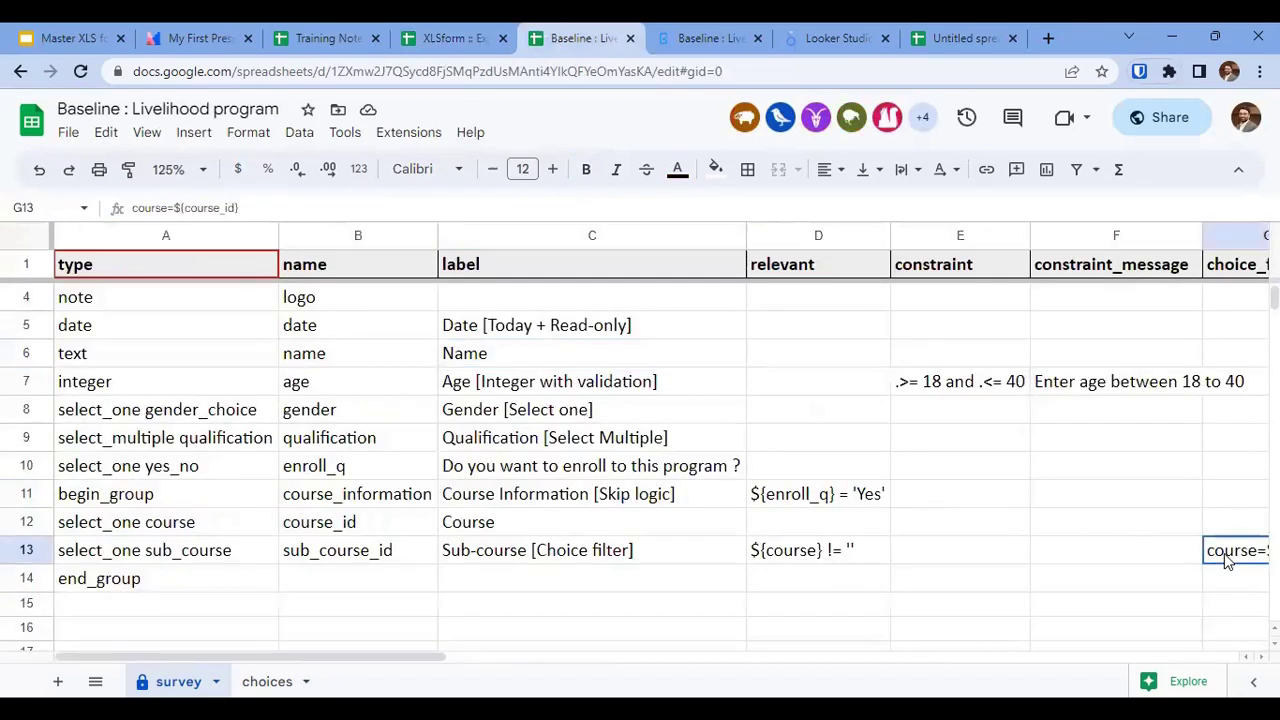
scroll(1226, 560, "right", 3)
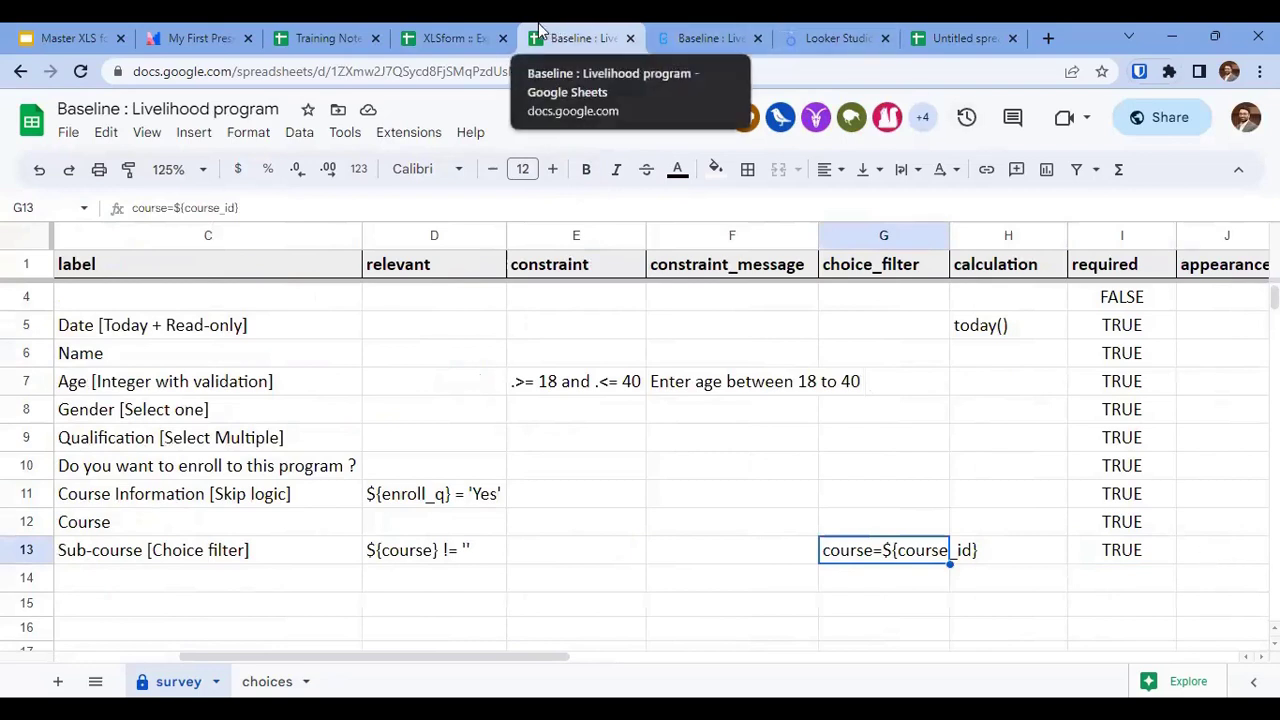
left_click(446, 30)
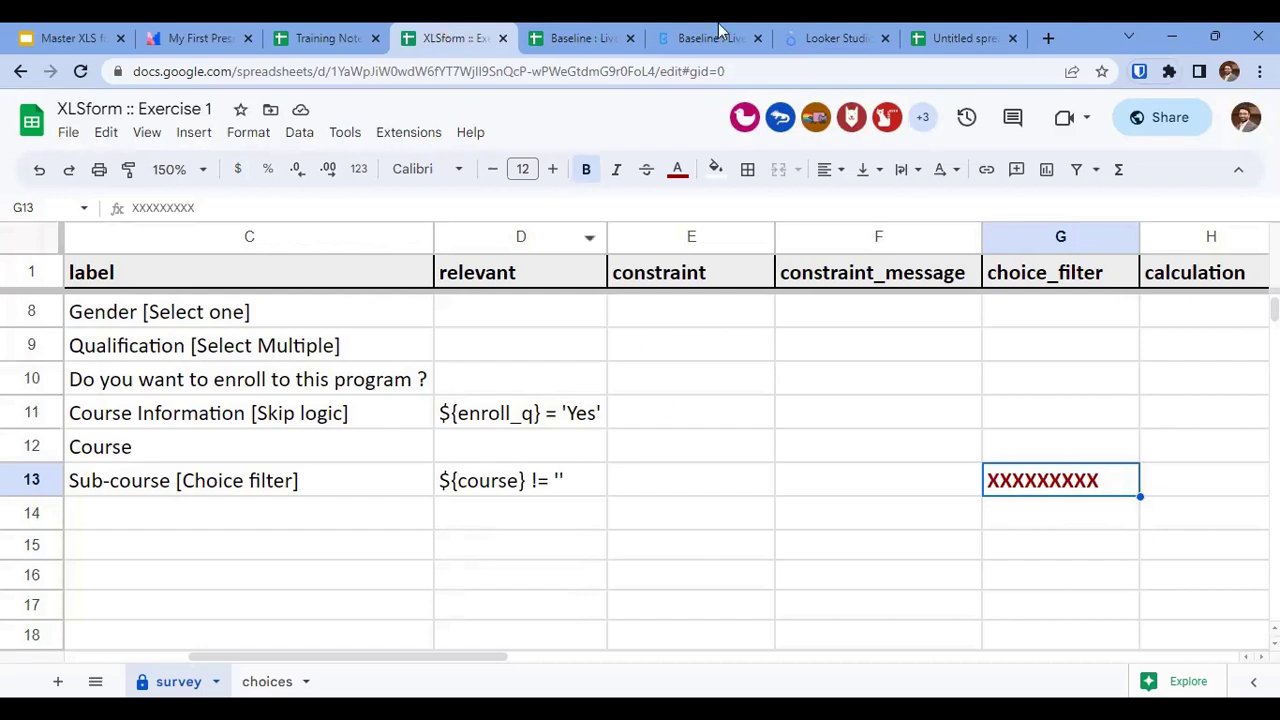
left_click(575, 38)
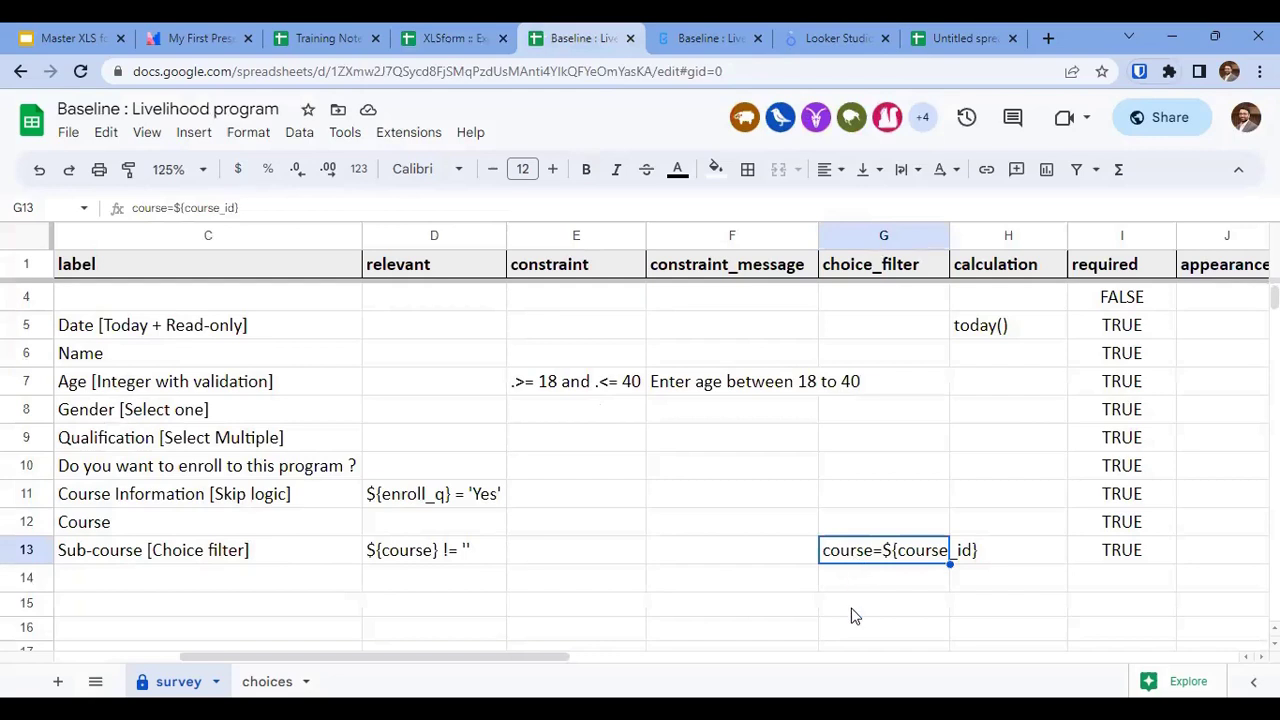
Add a sub_course column heading beside the course column in the Baseline spreadsheet's choices sheet.
left_click(262, 681)
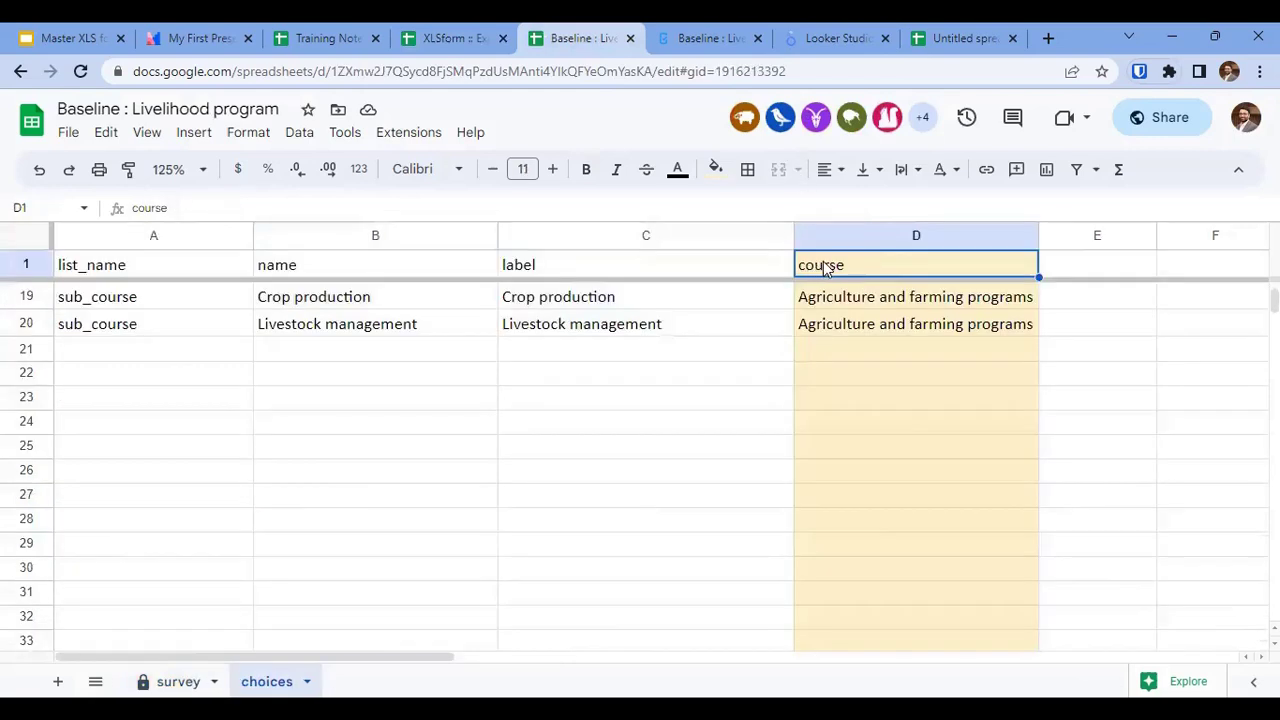
left_click(178, 681)
left_click(266, 681)
left_click(1072, 268)
type("s")
key("BackSpace")
type("b")
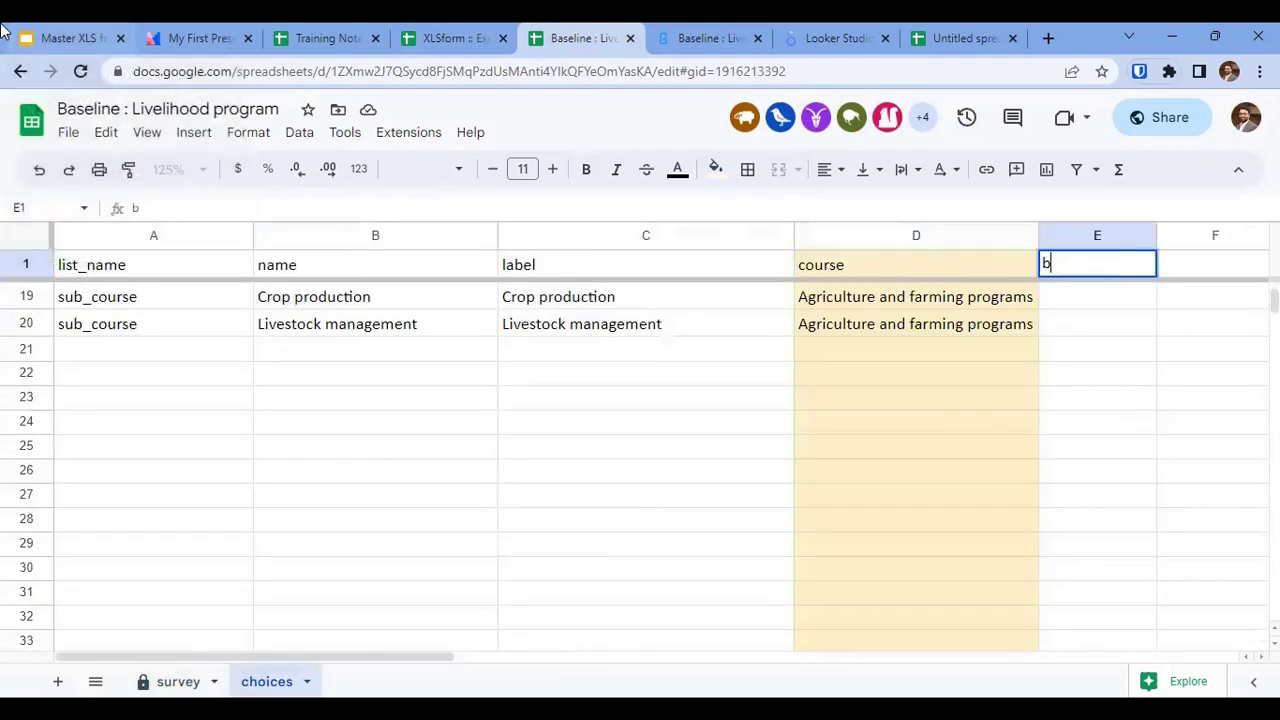
type("_course")
key("Left")
key("Home")
Enter micro_course as the list_name in the first empty row below the sub_course choices.
scroll(640, 450, "up", 3)
left_click(1097, 633)
key("Left")
key("Left")
key("Left")
key("Left")
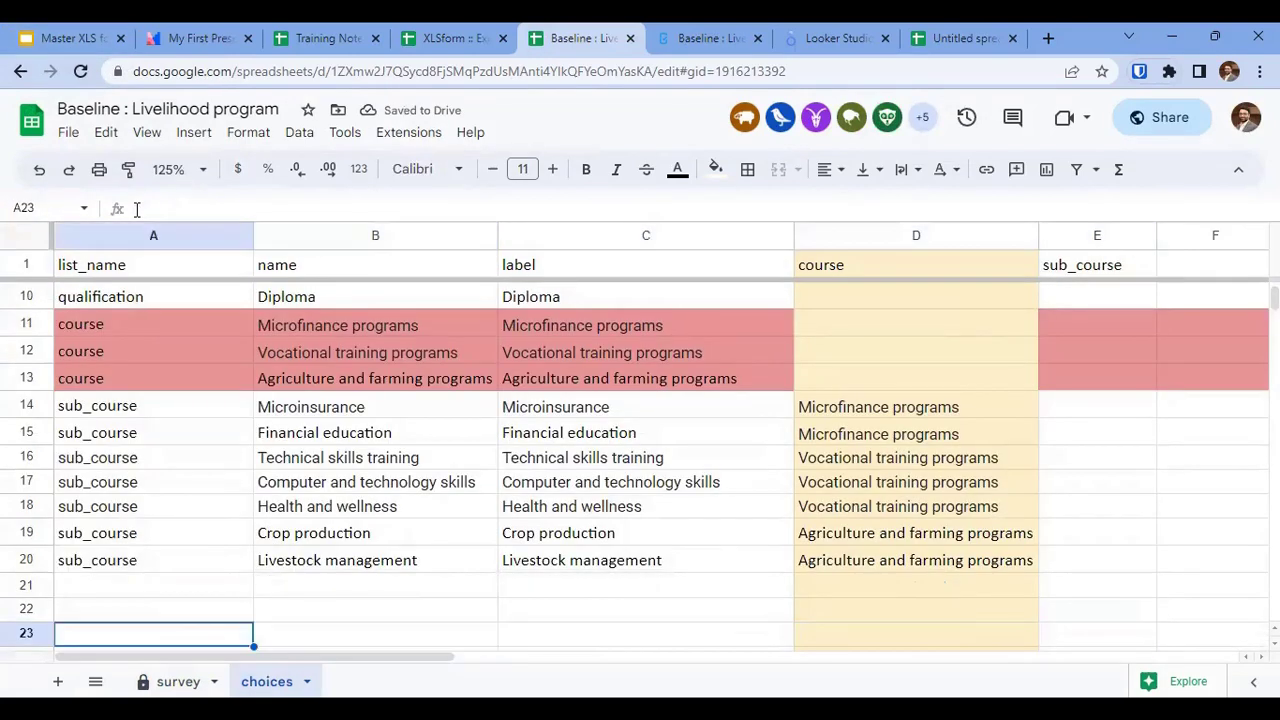
key("Up")
key("Up")
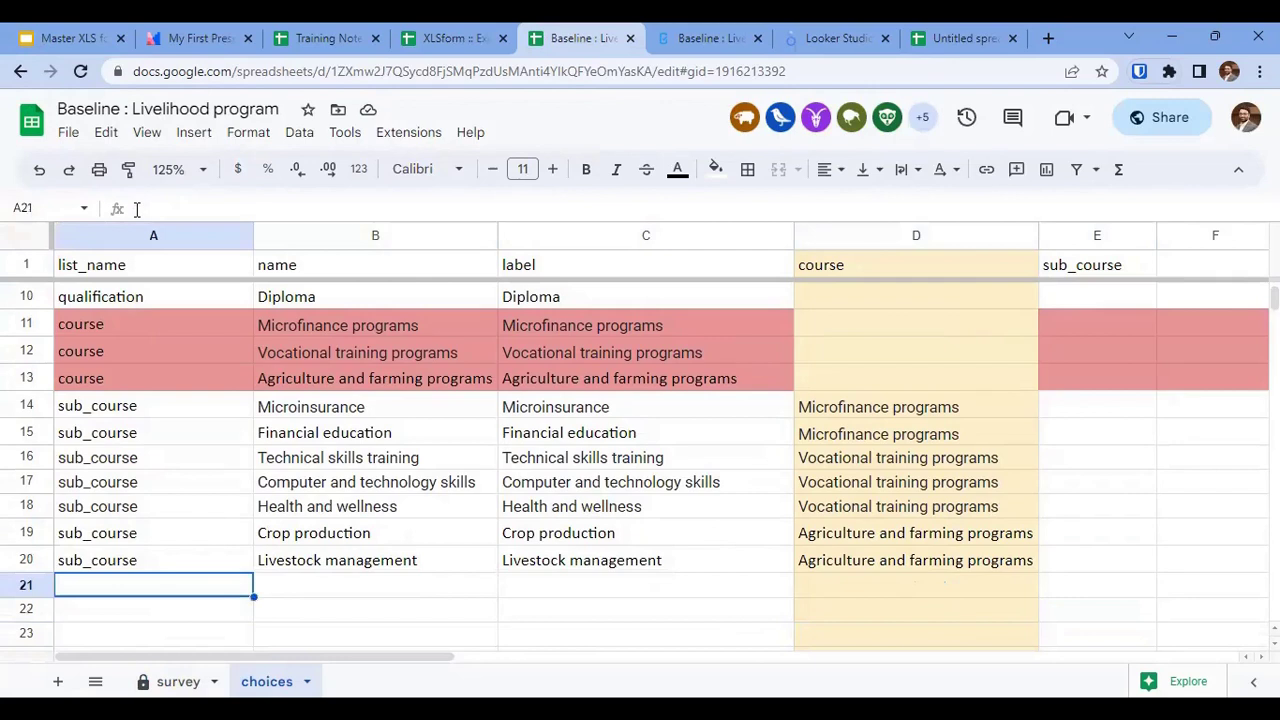
type("Micro")
key("BackSpace")
key("BackSpace")
key("BackSpace")
key("BackSpace")
key("BackSpace")
type("miscro_course")
key("Left")
key("Left")
key("Left")
key("Left")
key("Left")
key("Left")
key("Left")
key("Left")
key("Left")
key("Left")
key("BackSpace")
key("Return")
key("Up")
key("Right")
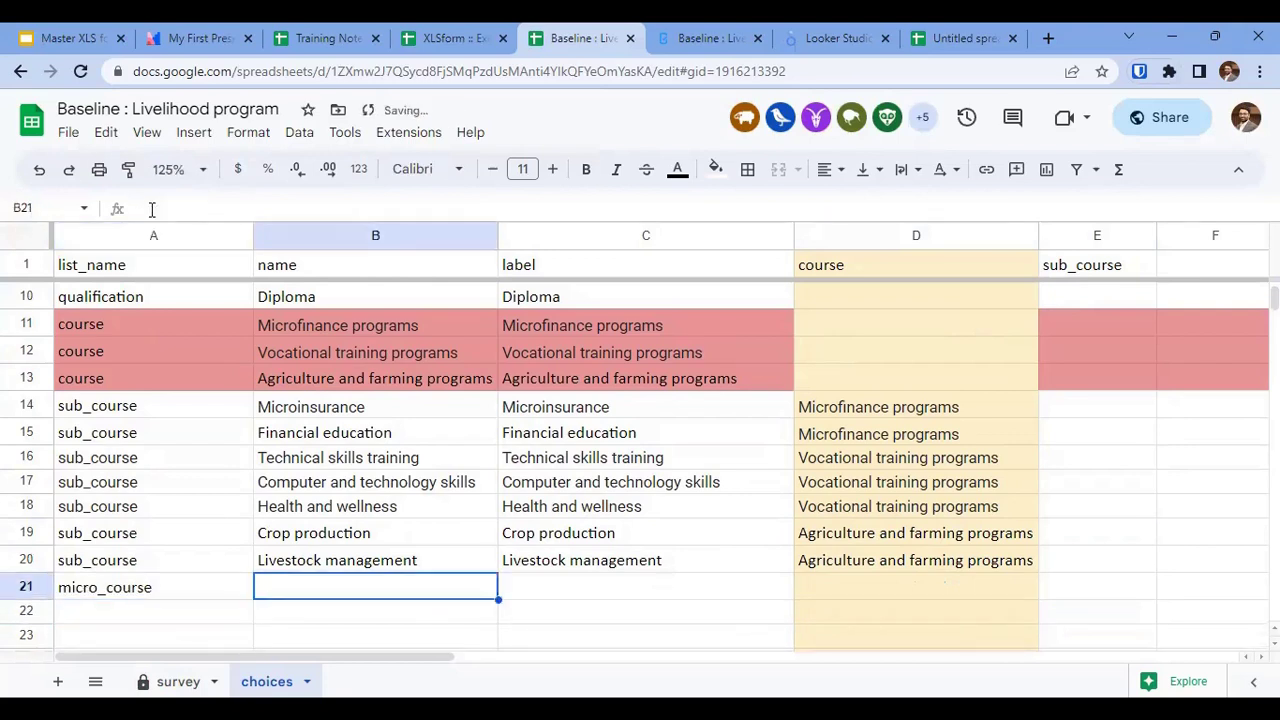
Clear the sub_course heading beside the course column in the choices sheet.
key("Right")
key("Right")
key("Right")
key("Right")
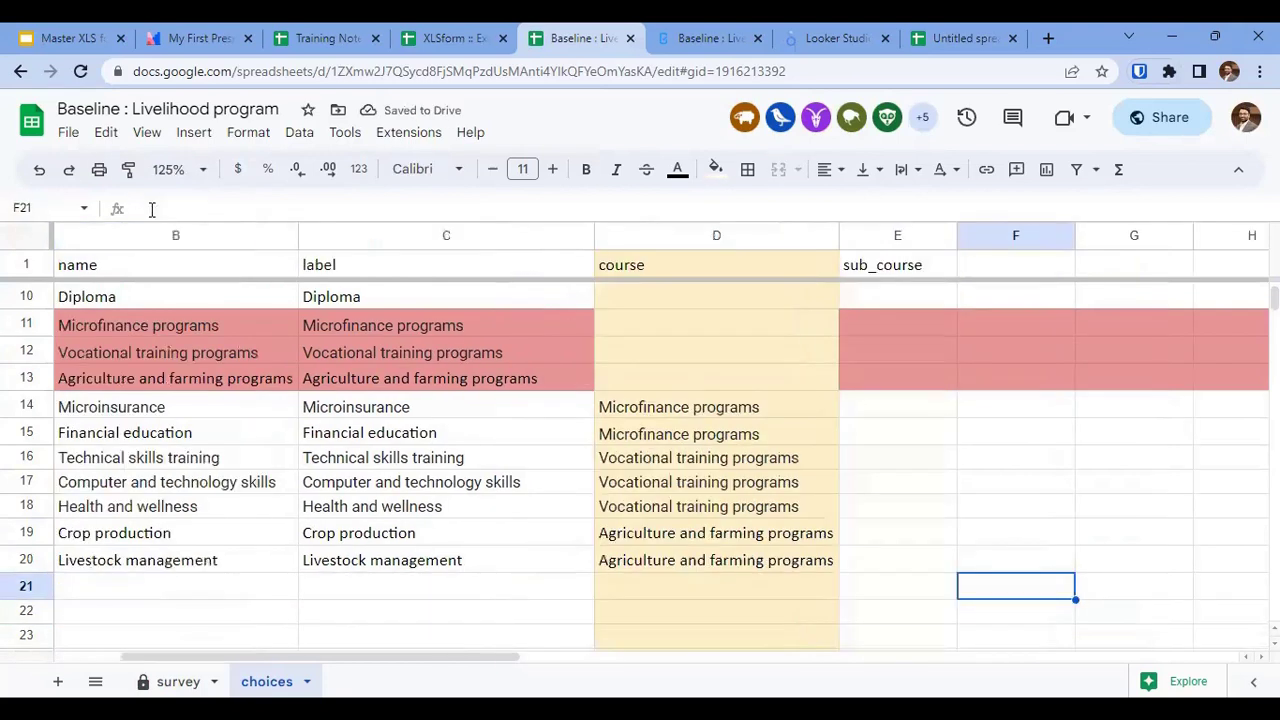
key("Left")
key("Left")
key("Right")
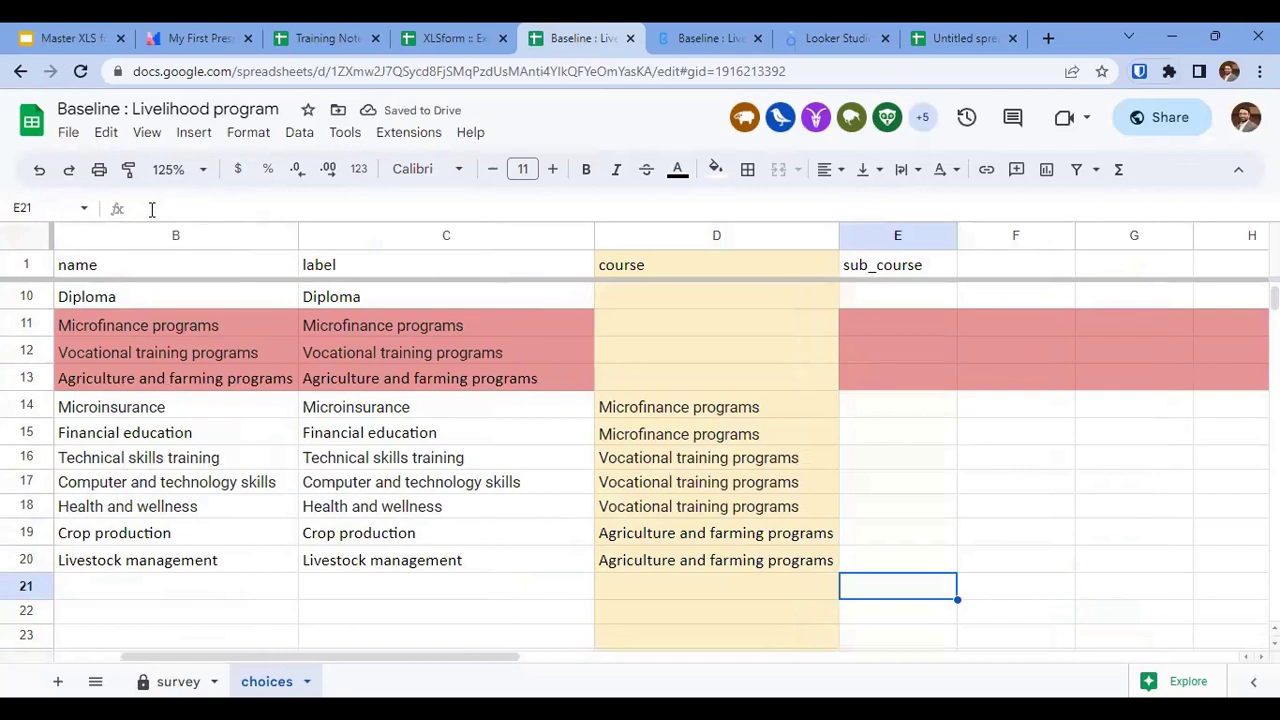
left_click(897, 273)
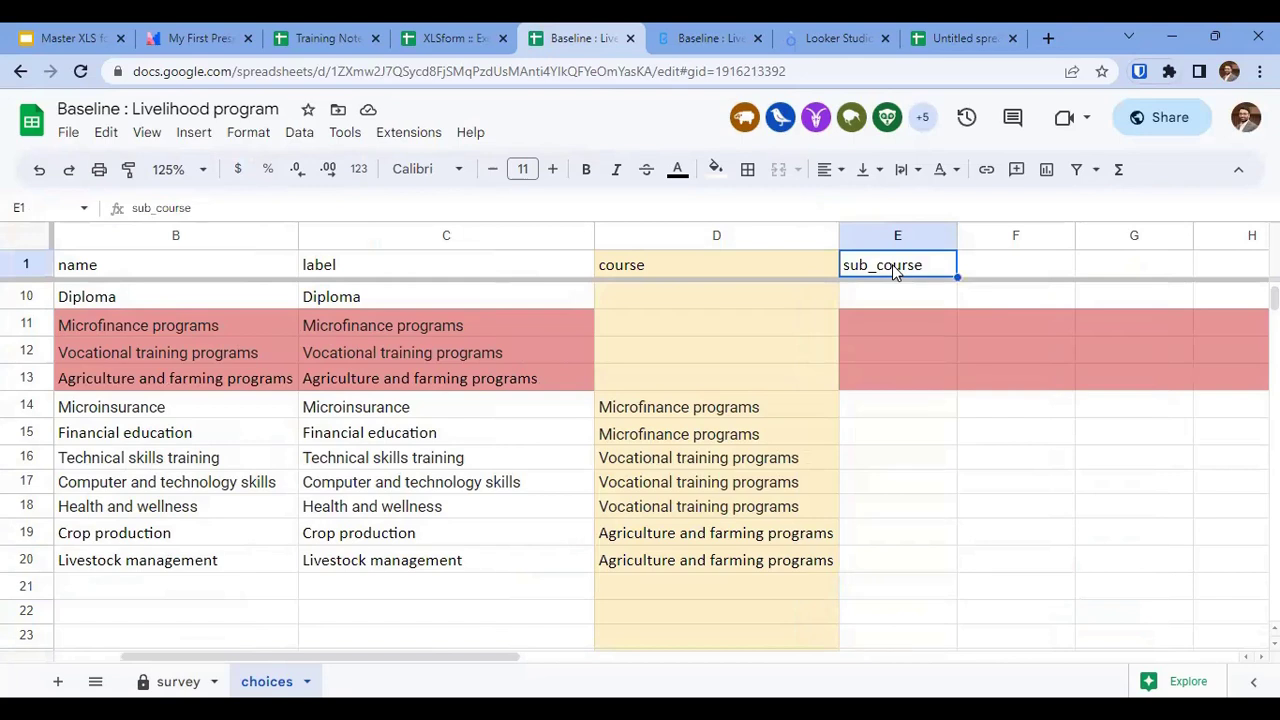
key("Delete")
Clear the micro_course list_name entry below the sub_course choices.
key("Left")
key("Left")
key("Left")
key("Left")
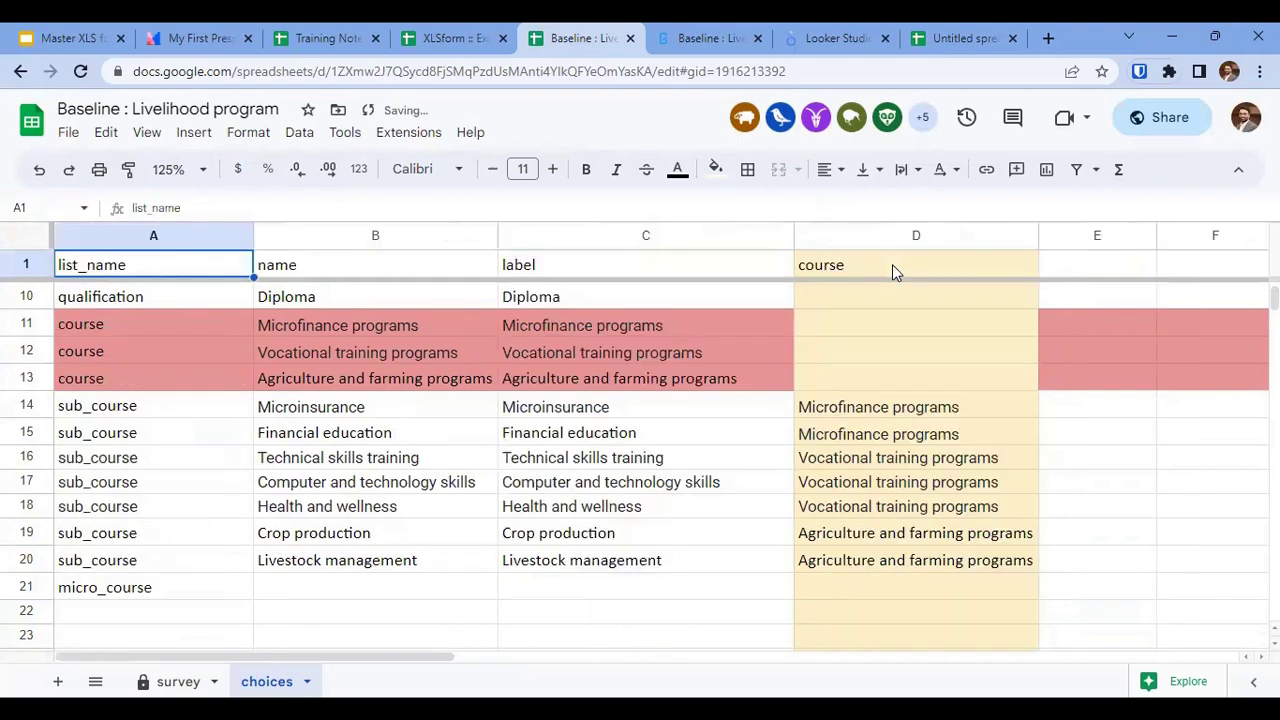
key("Down")
key("Down")
key("Down")
key("Down")
key("Down")
key("Down")
key("Down")
key("Down")
key("Down")
key("Down")
key("Down")
key("Down")
key("Down")
key("Down")
key("Down")
key("Down")
key("Down")
key("Down")
key("Down")
key("Down")
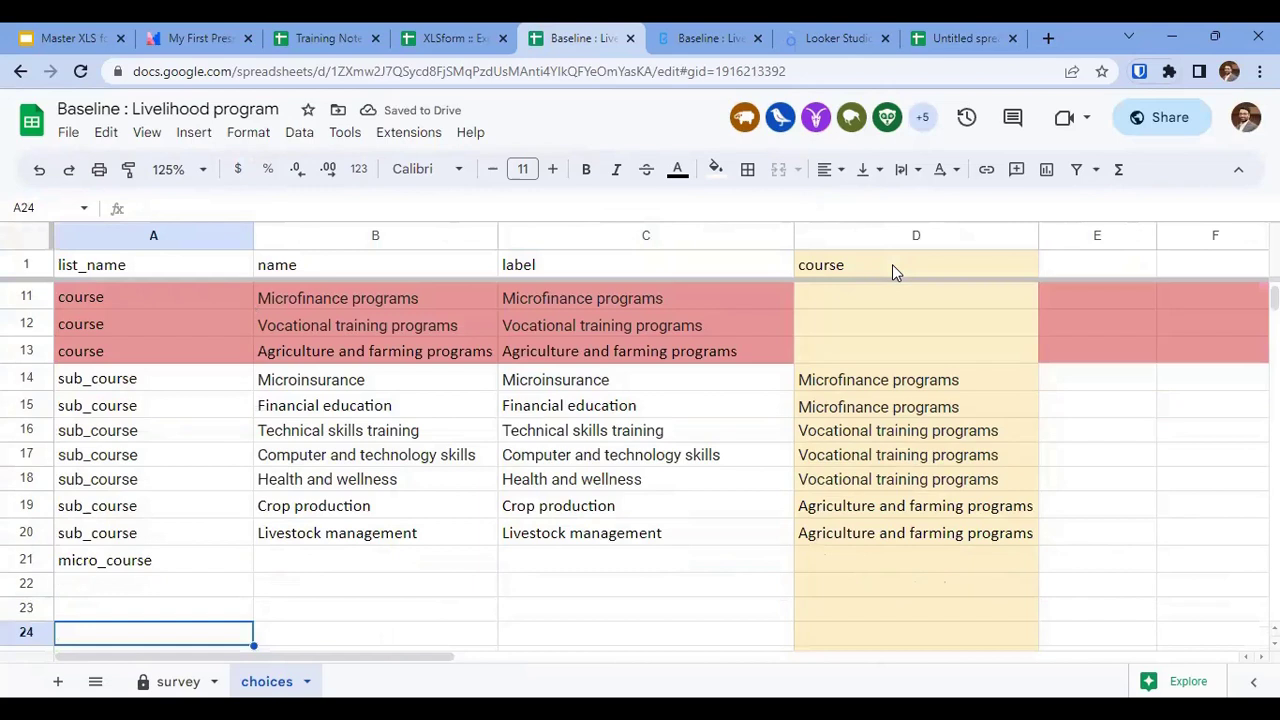
key("Up")
key("Up")
key("Up")
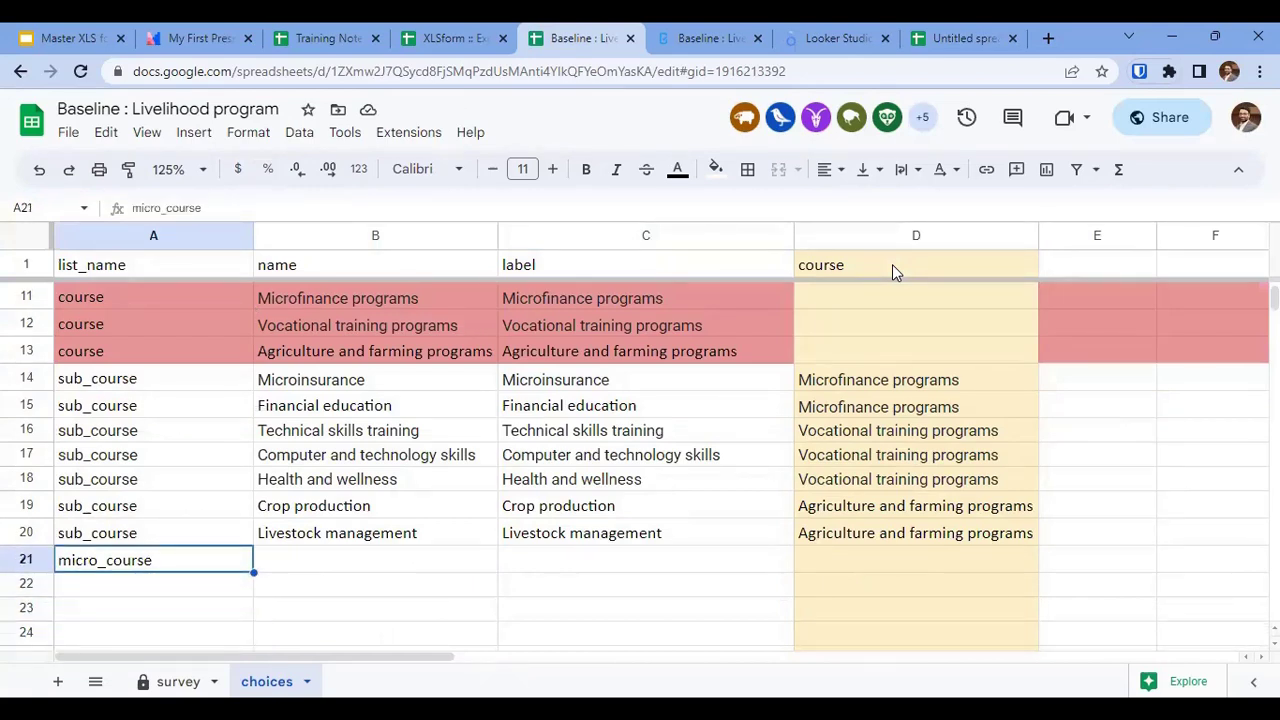
key("Delete")
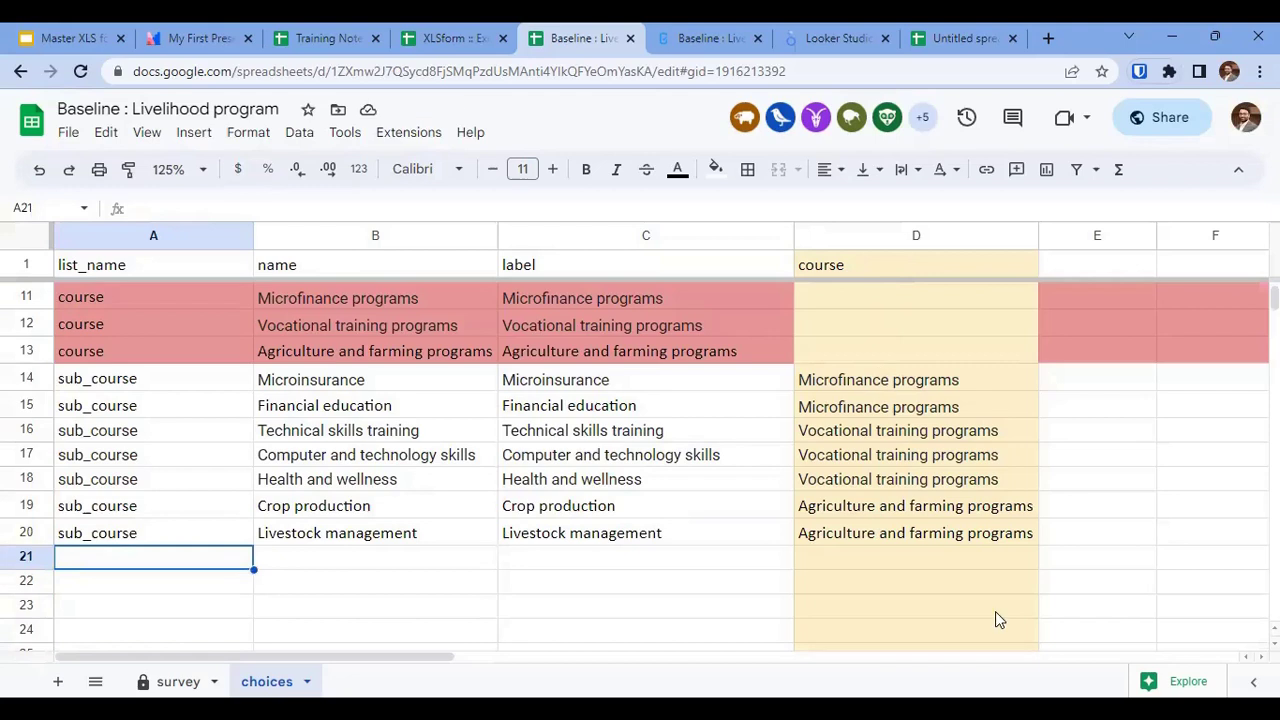
Examine the course and sub_course question rows in the survey sheet, comparing their type, name and label.
left_click(170, 683)
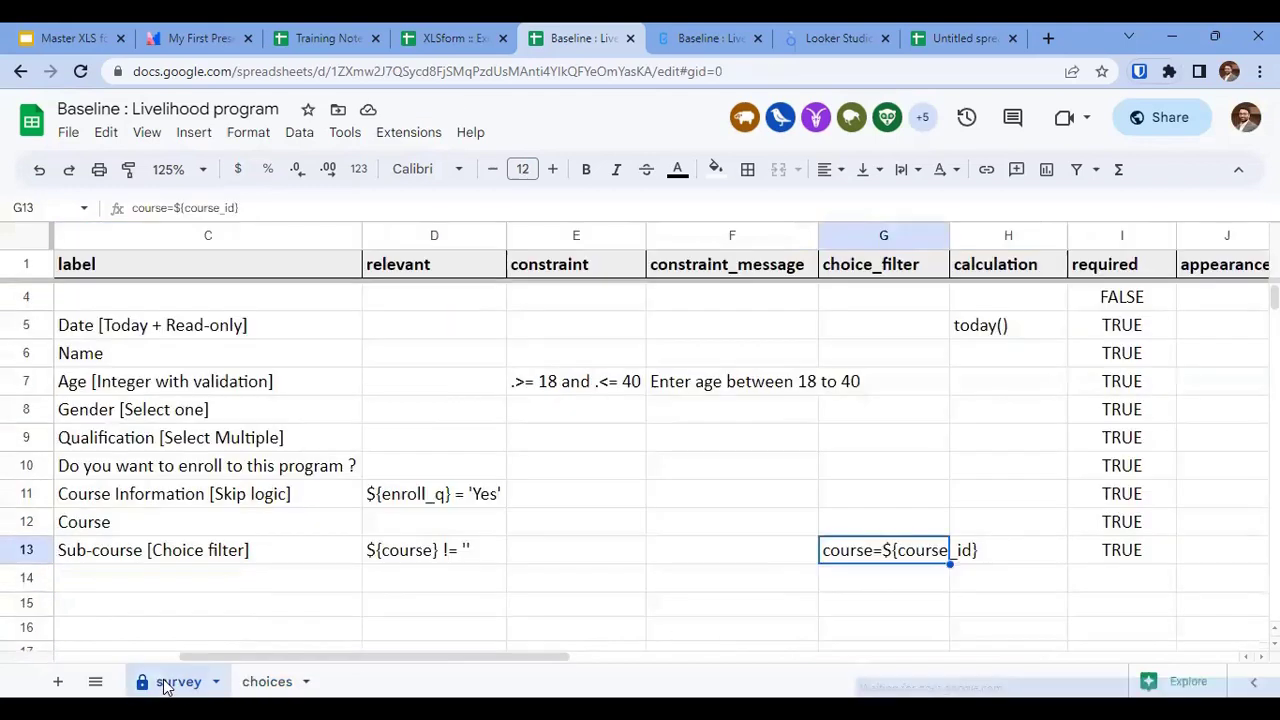
left_click(87, 556)
key("Right")
key("Right")
key("Right")
key("Right")
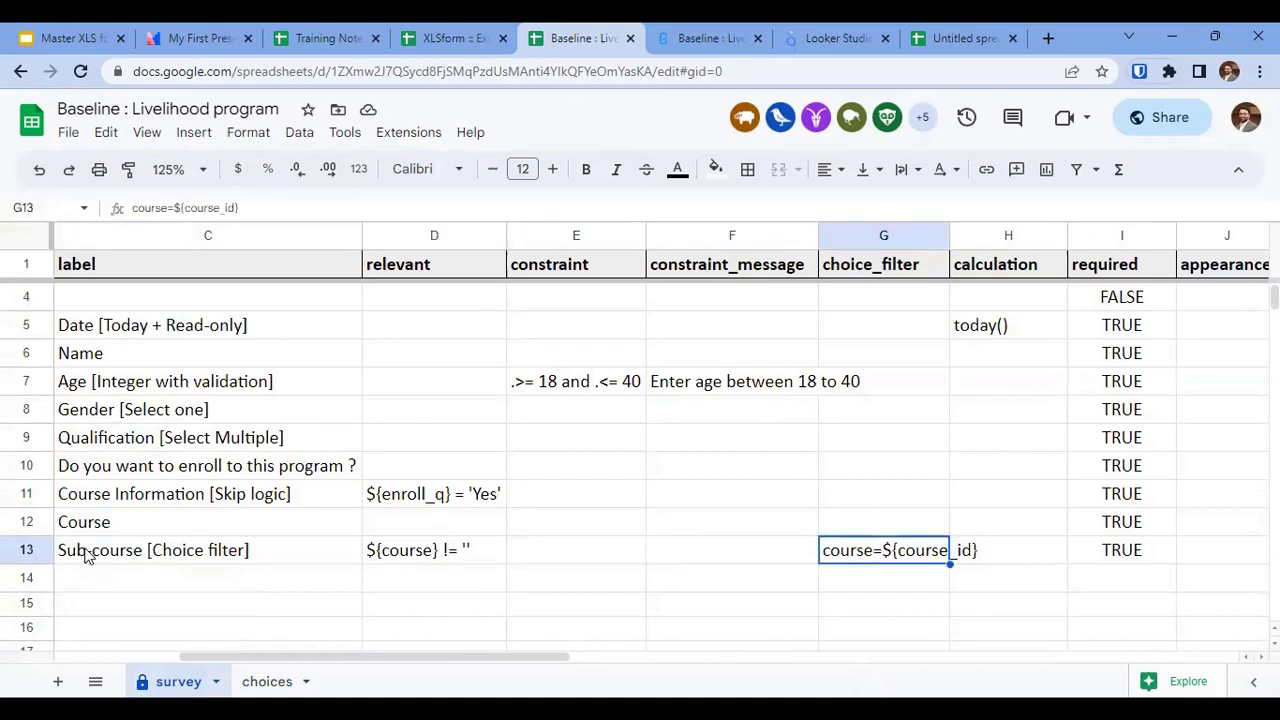
key("Up")
key("Left")
key("Left")
key("Left")
key("Left")
key("Left")
key("Left")
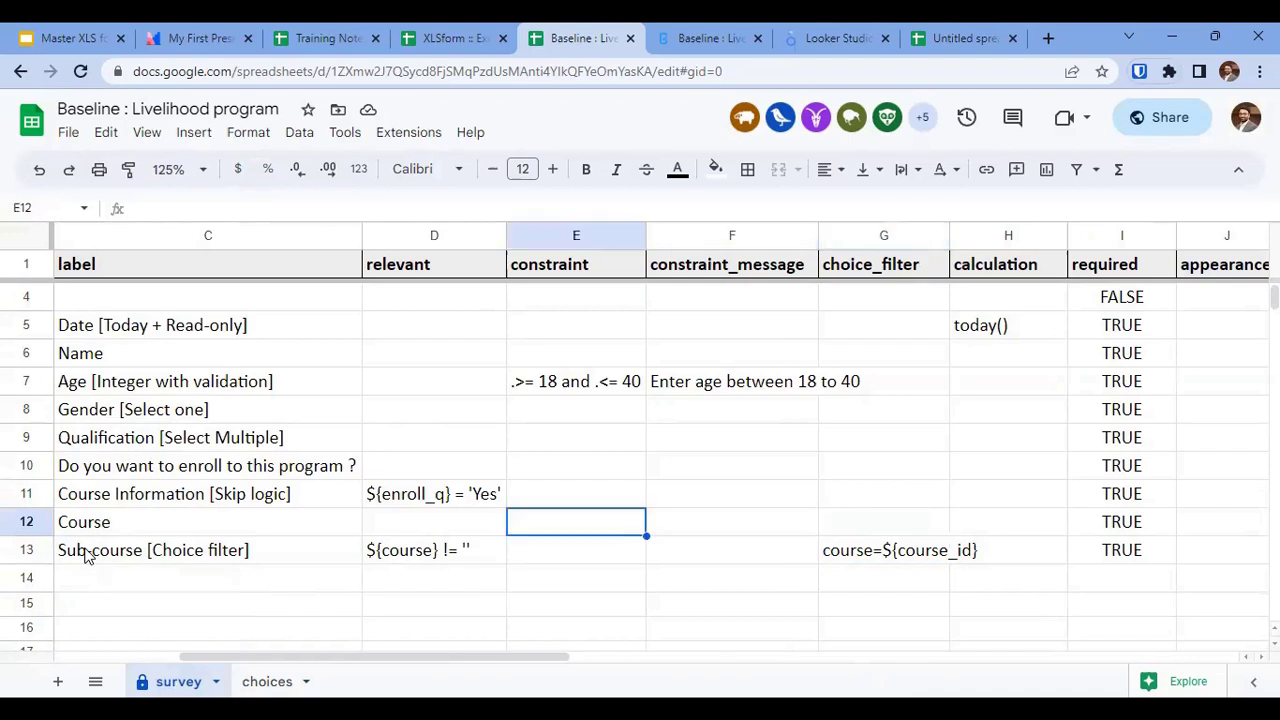
key("shift+Right")
key("shift+Right")
key("shift+Right")
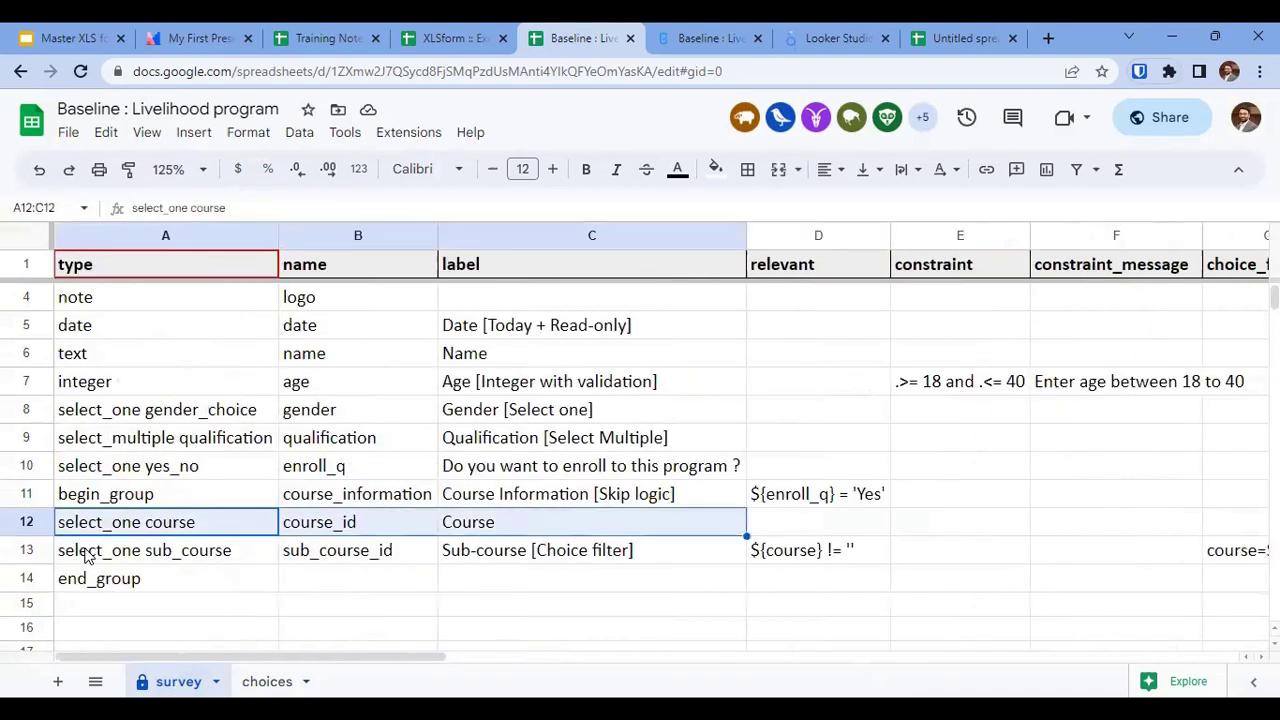
key("Down")
key("shift+Right")
key("shift+Right")
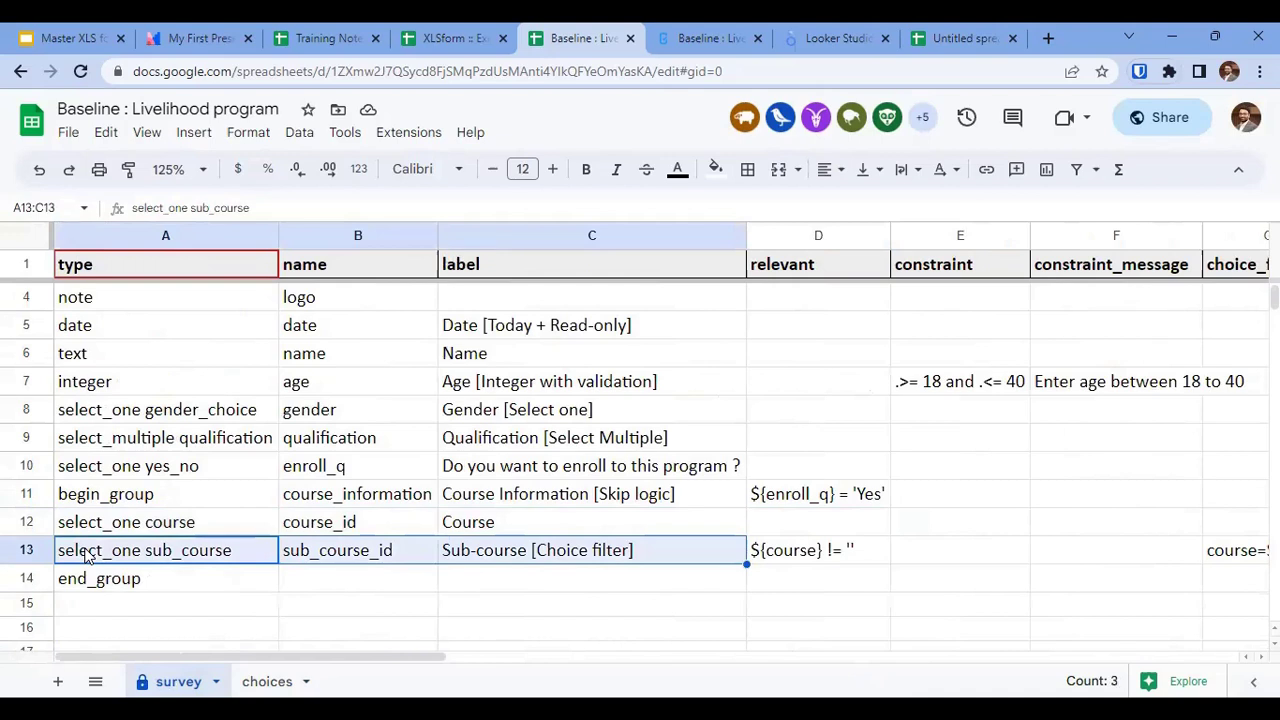
Insert a row above end_group in the survey sheet and fill it with a copy of the sub_course question row.
left_click(12, 578)
right_click(14, 578)
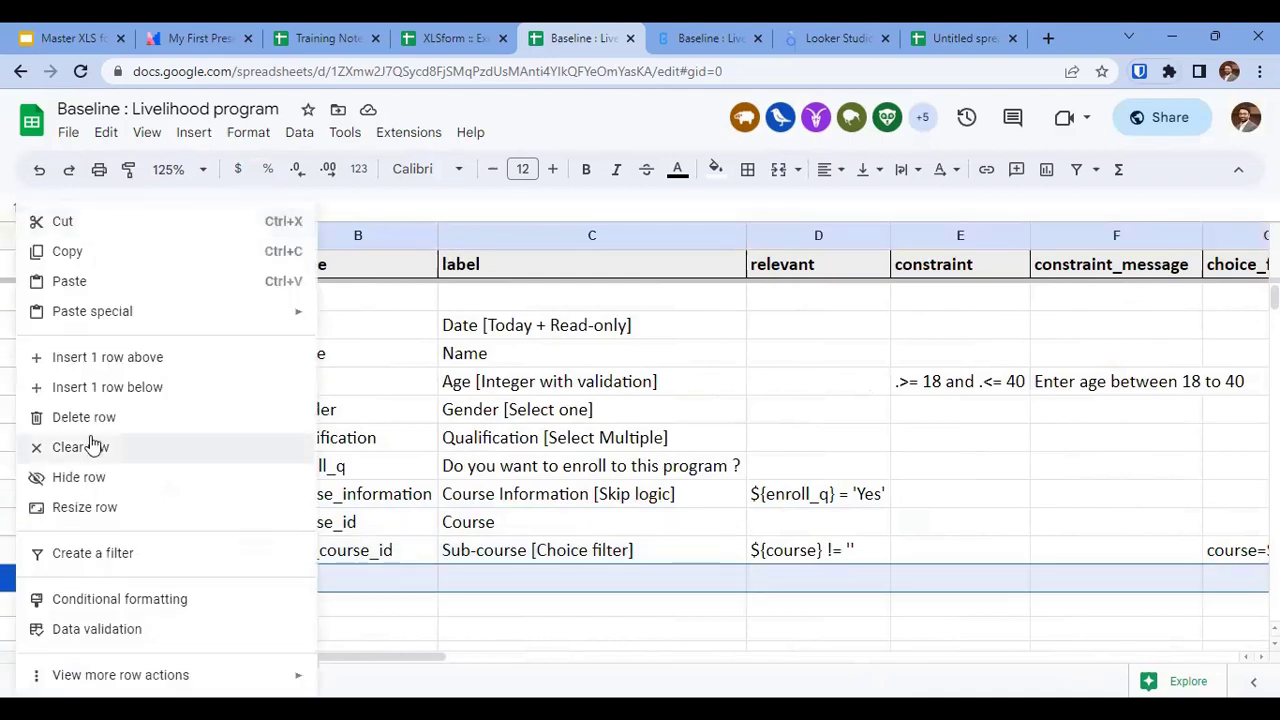
left_click(107, 357)
left_click(27, 551)
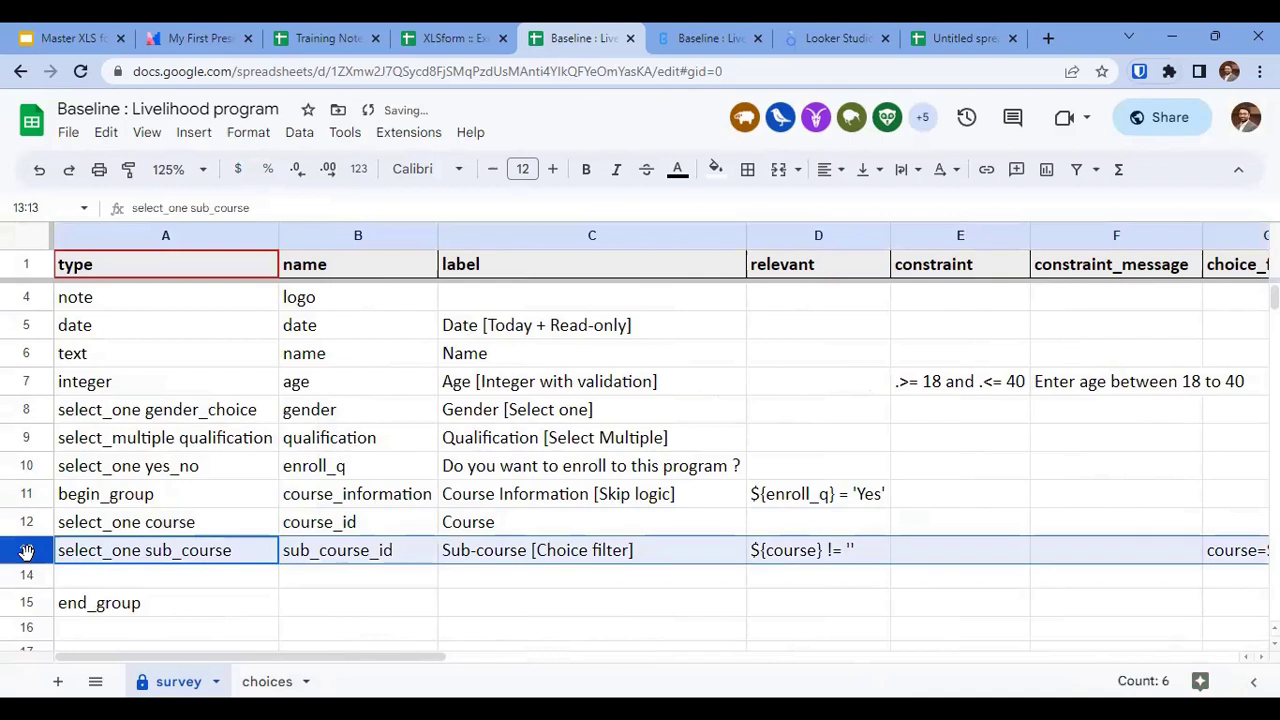
key("ctrl+c")
left_click(82, 588)
key("ctrl+v")
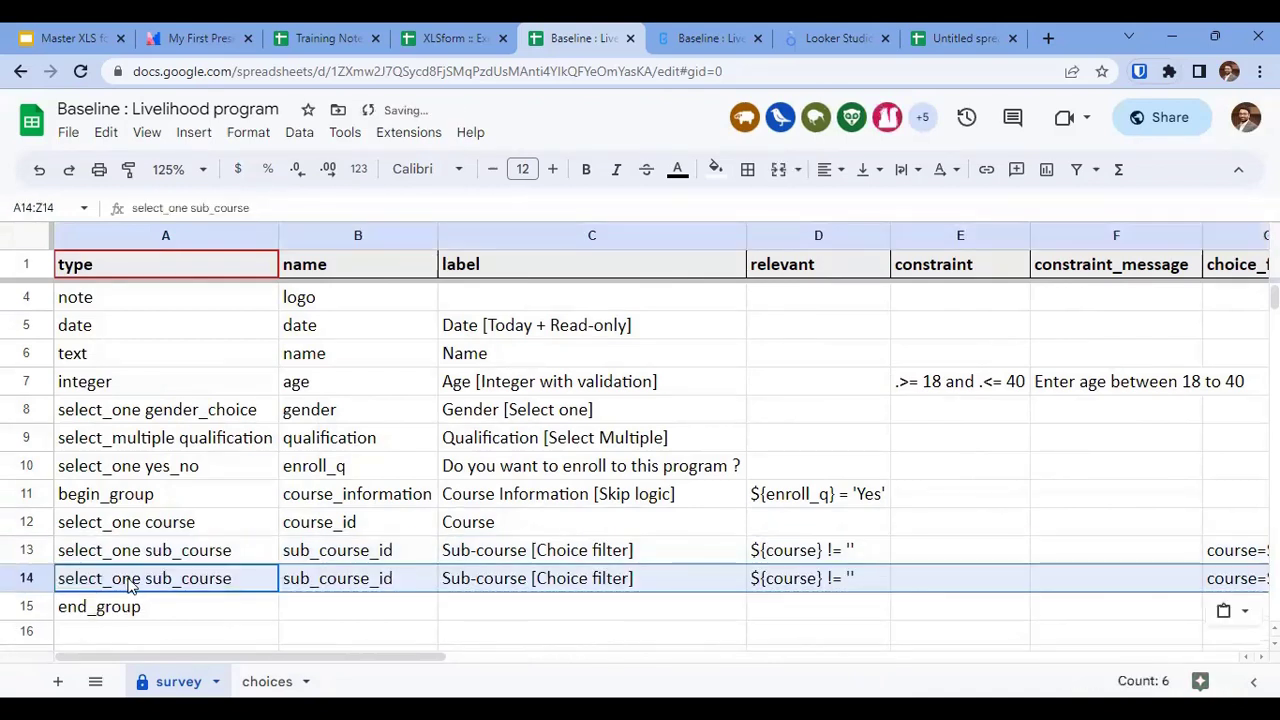
Change the copied question's type to select_one micro_course, its name to micro_course_id and its label to Micro-course [Choice filter].
double_click(175, 578)
type("micro_course")
key("Tab")
double_click(297, 578)
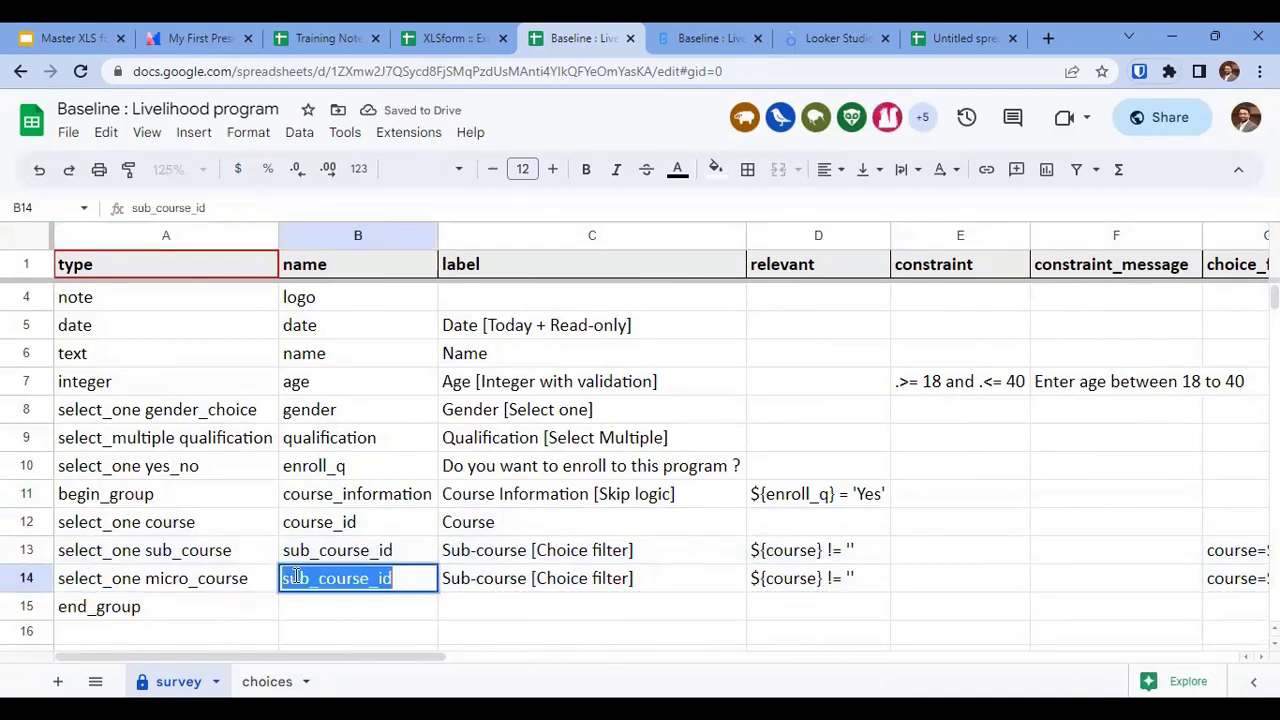
left_click(300, 578)
key("BackSpace")
key("BackSpace")
key("BackSpace")
type("mic")
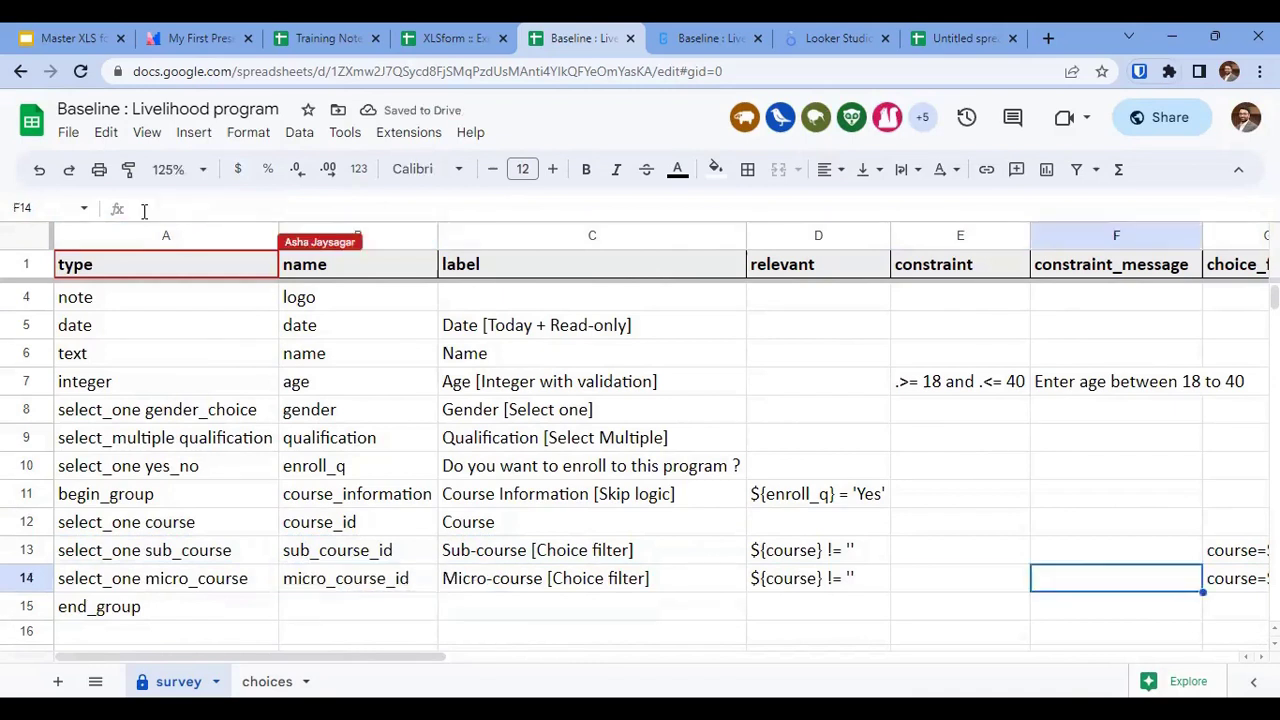
Set the micro-course question's choice_filter to sub_course=${sub_course_id}, checking the choices sheet's columns first.
key("Tab")
key("Tab")
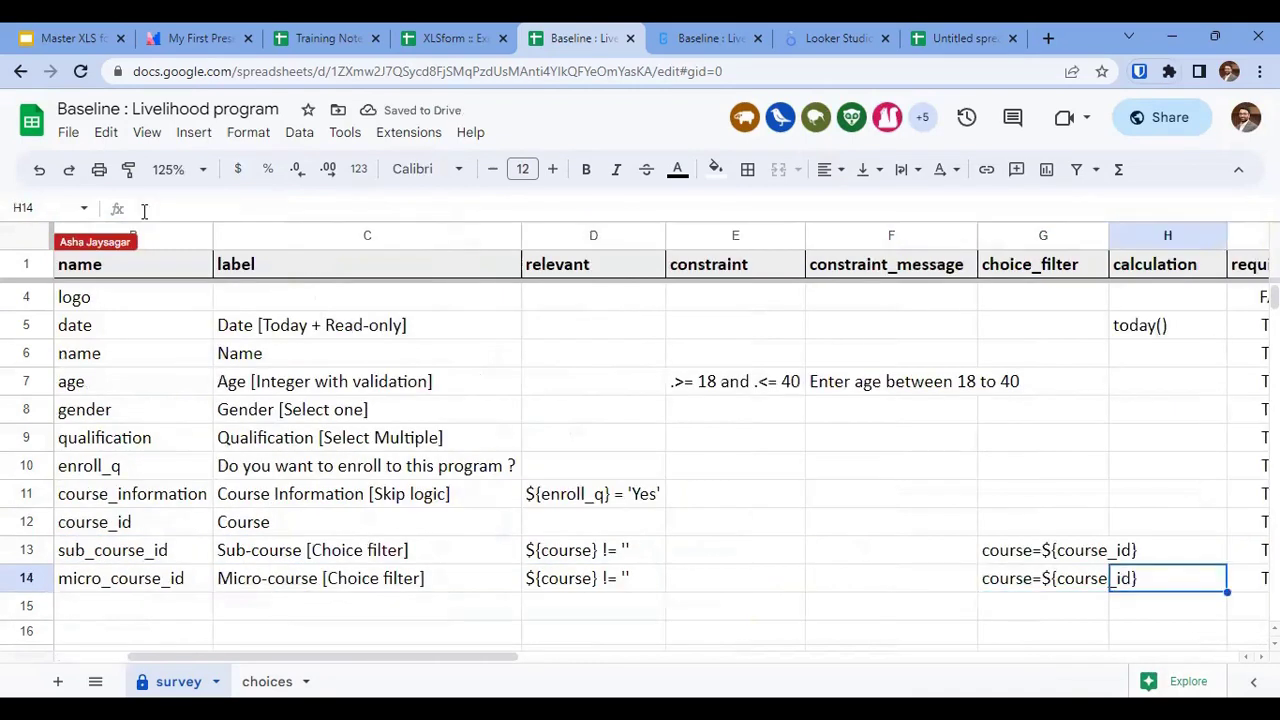
key("Left")
left_click(267, 681)
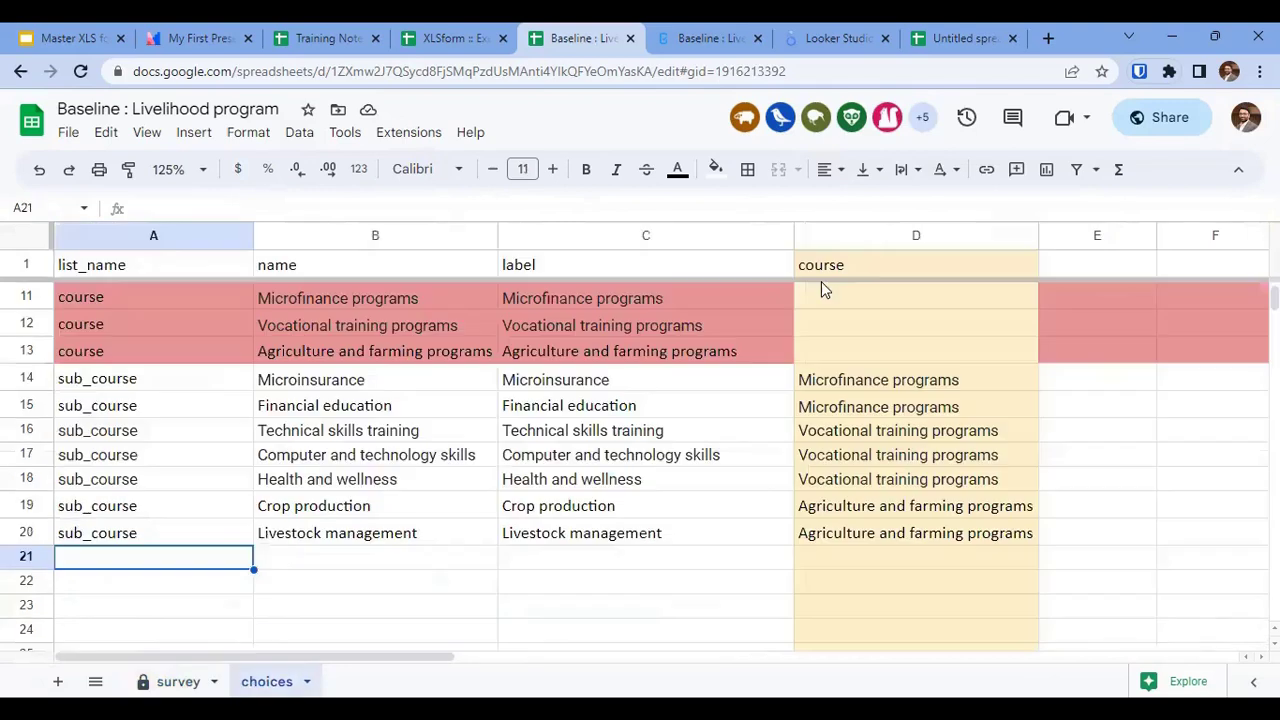
left_click(1104, 266)
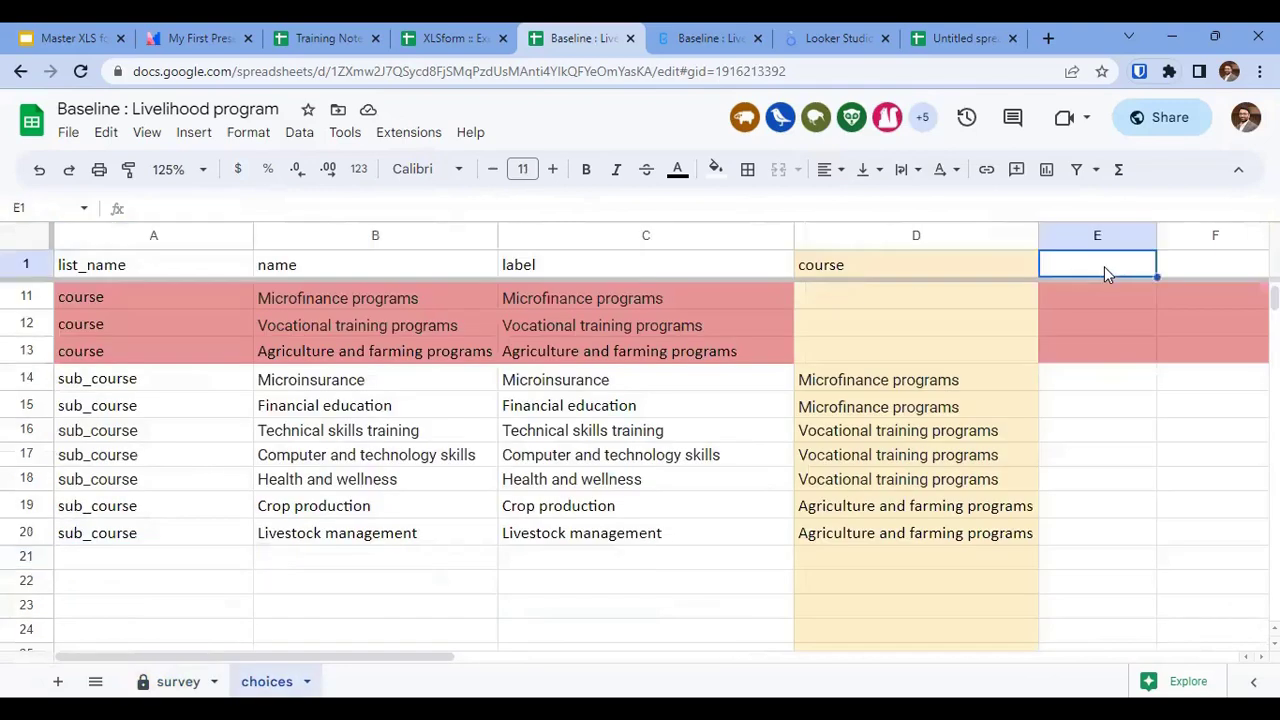
left_click(126, 569)
left_click(178, 681)
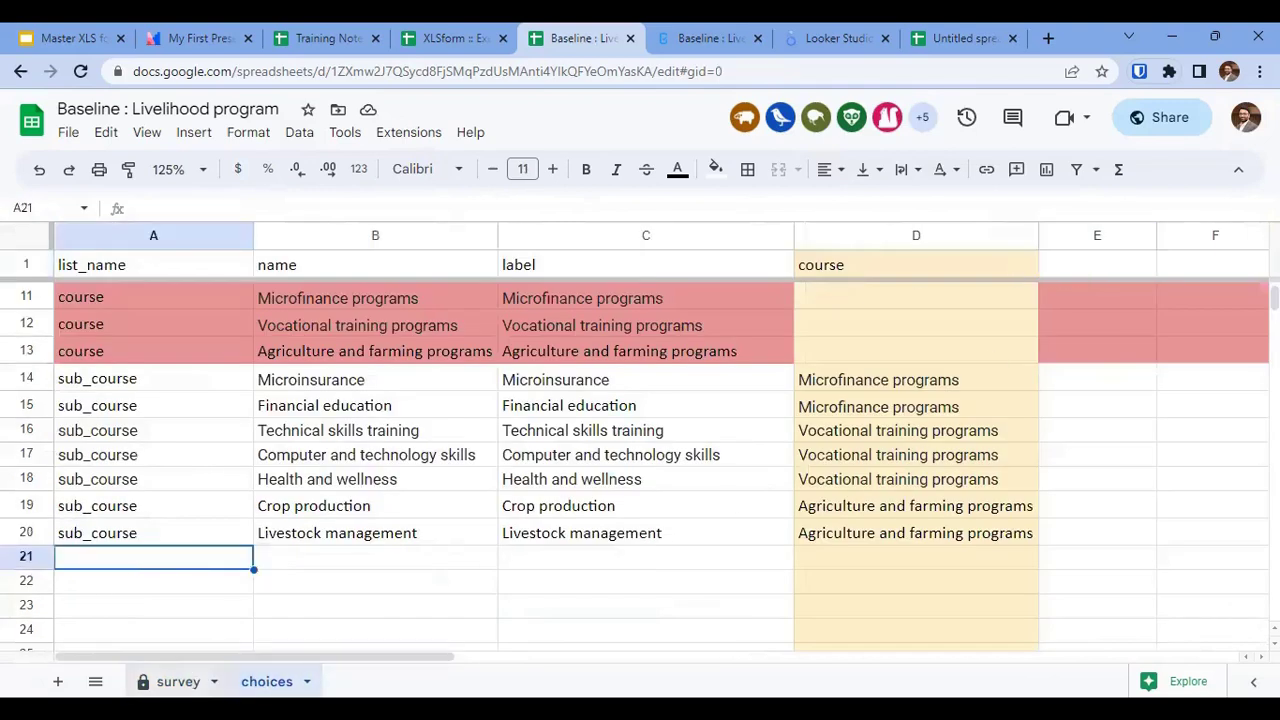
double_click(984, 578)
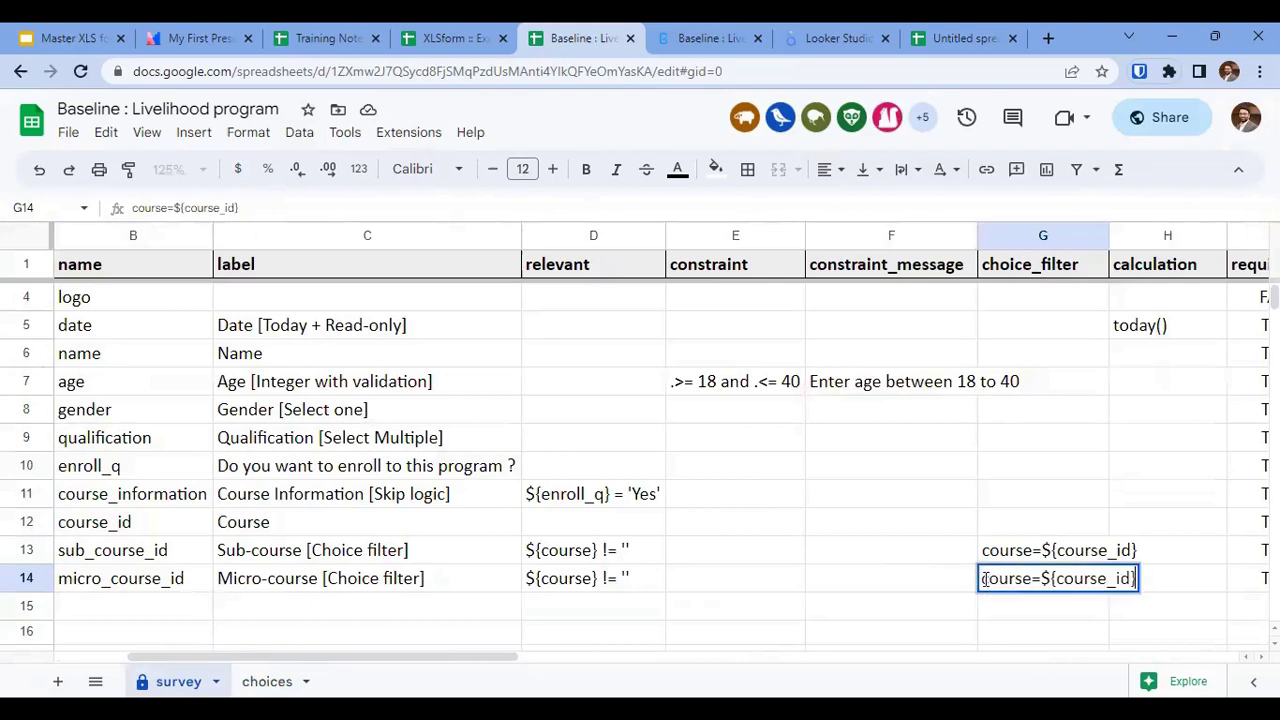
type("sub_")
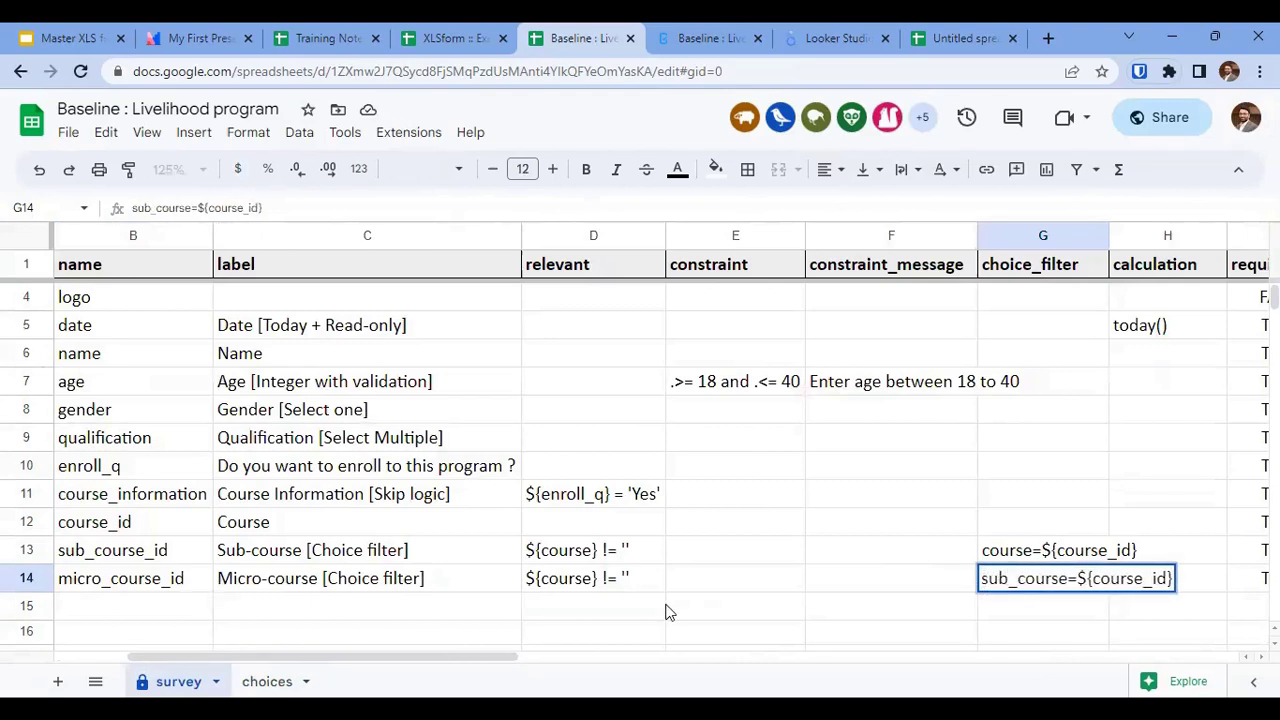
key("Right")
key("Right")
key("Right")
key("Right")
key("Right")
key("Right")
key("Right")
key("Right")
key("Right")
type("sub")
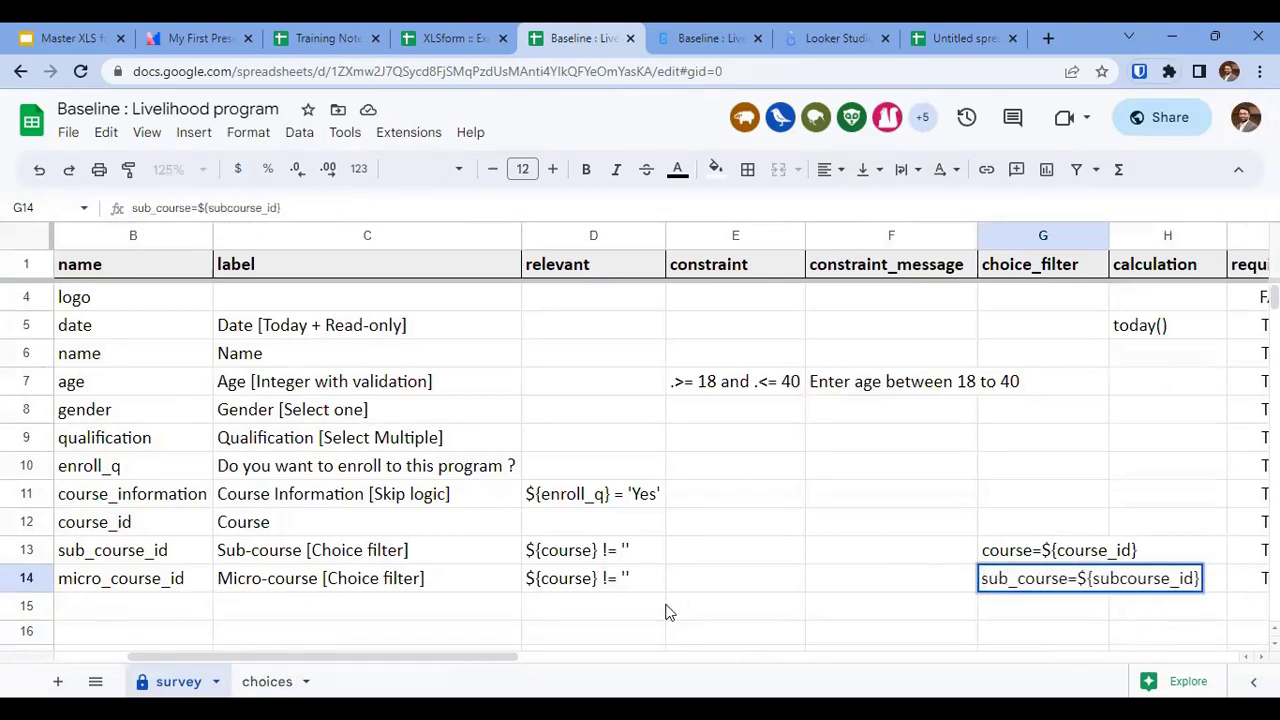
type("_")
key("Return")
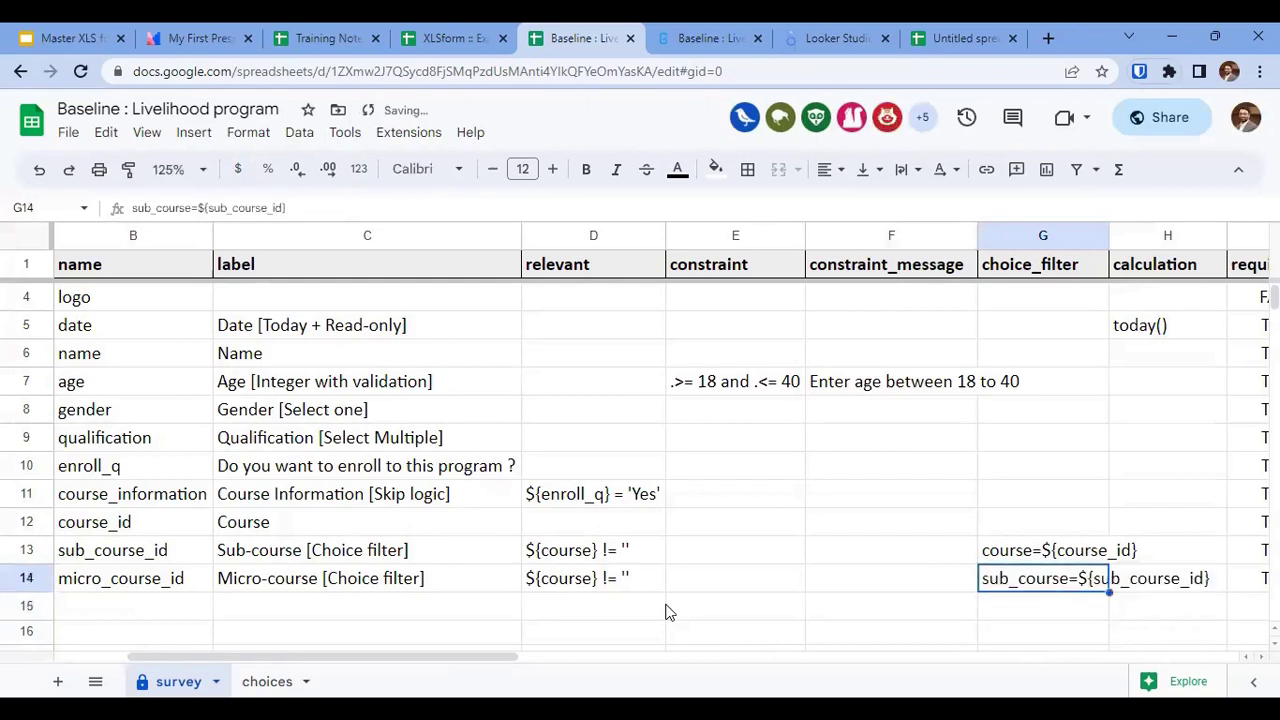
Examine the sub-course row across to its choice_filter and compare it with the micro-course filter below.
key("Up")
key("Left")
key("Left")
key("Left")
key("Left")
key("Left")
key("Left")
key("Right")
key("Right")
key("Right")
key("Right")
key("Right")
key("Right")
key("Right")
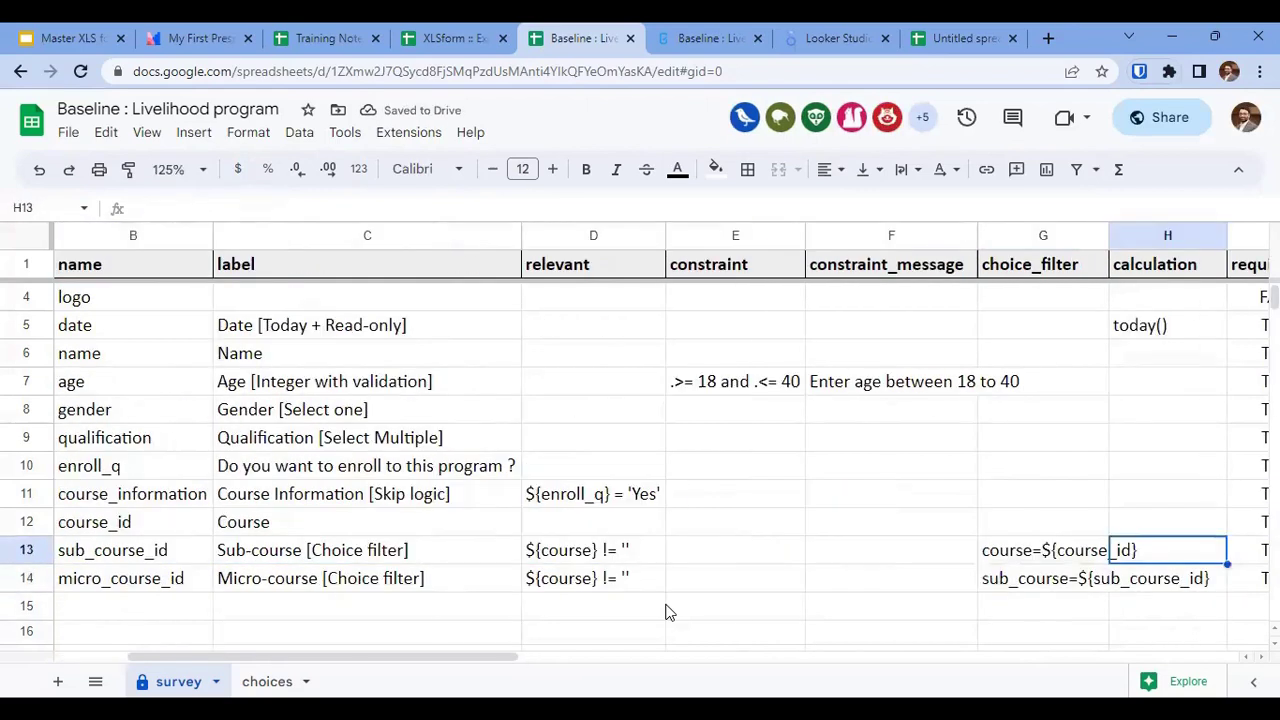
key("Left")
key("Down")
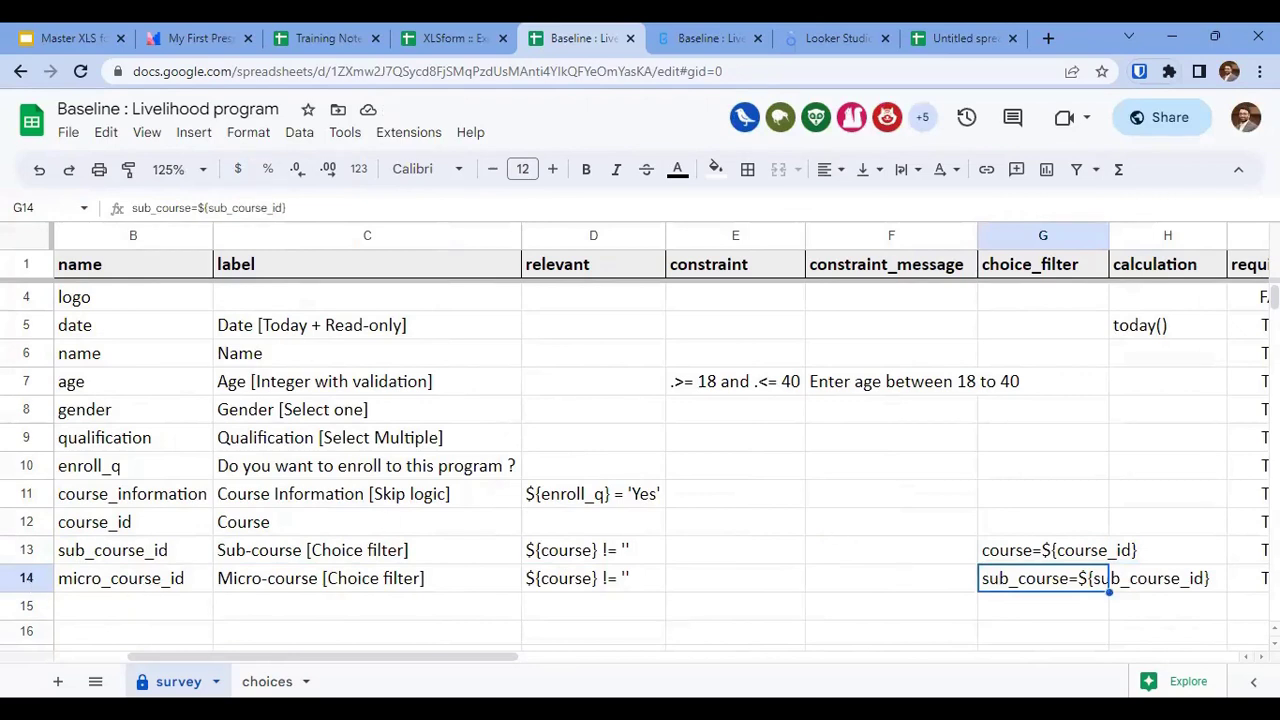
Enter sub_course as a column heading beside the course column in the choices sheet.
key("ctrl+shift+Page_Down")
left_click(1066, 264)
type("sub_course")
key("Return")
key("Down")
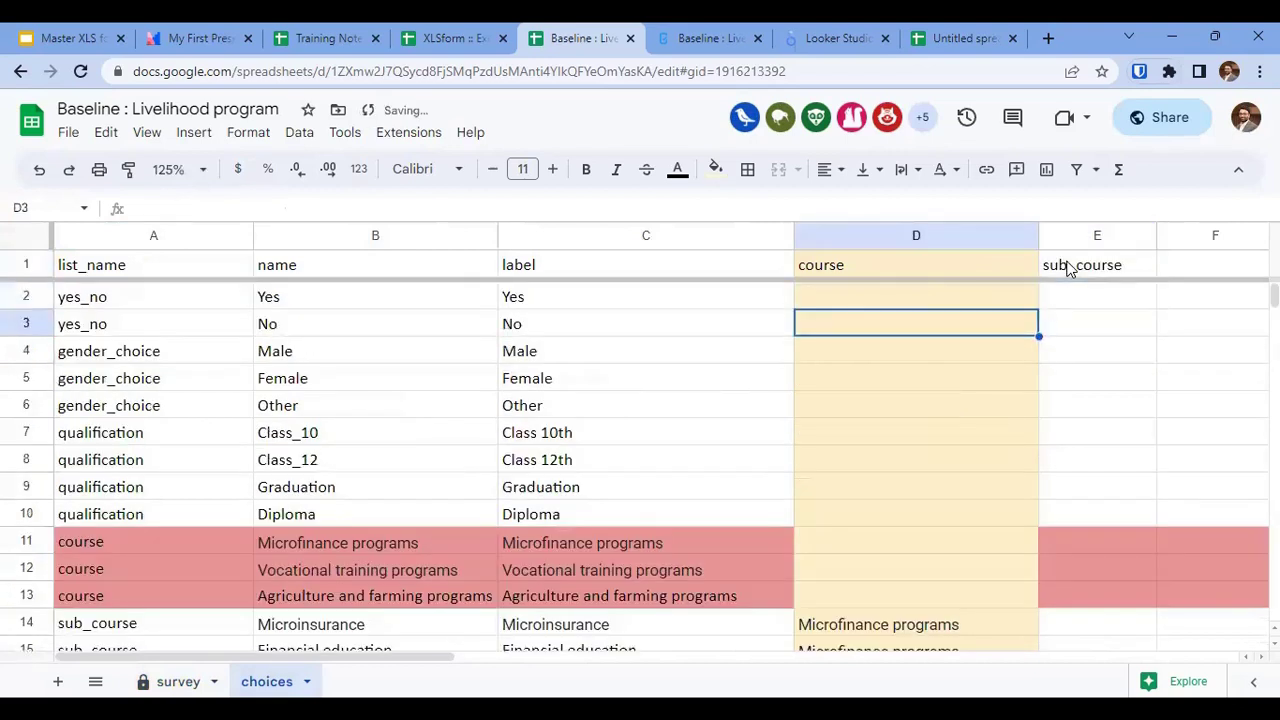
Copy the Microinsurance choice name into the sub_course column of the first empty row below the sub_course choices.
key("ctrl+Down")
key("Down")
key("Down")
key("Up")
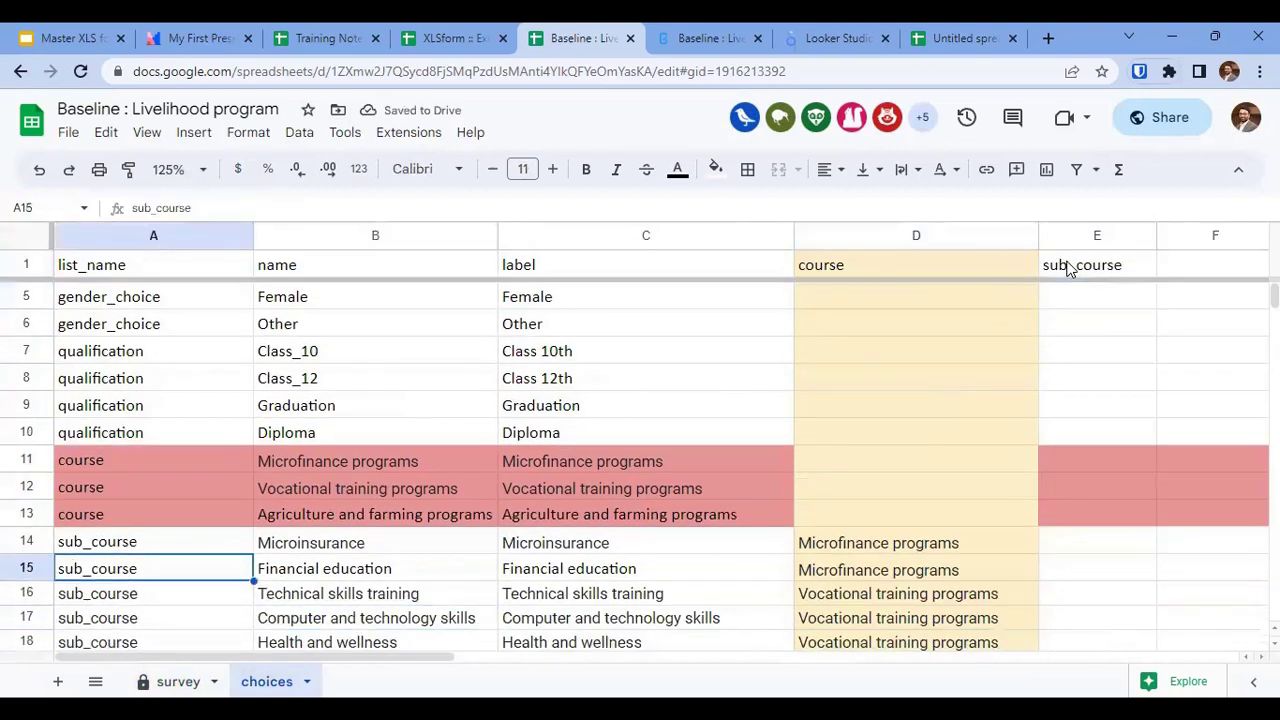
key("Right")
key("Up")
key("ctrl+c")
key("Down")
key("Down")
key("Down")
key("Down")
key("Down")
key("Down")
key("Down")
key("Down")
key("Down")
key("Down")
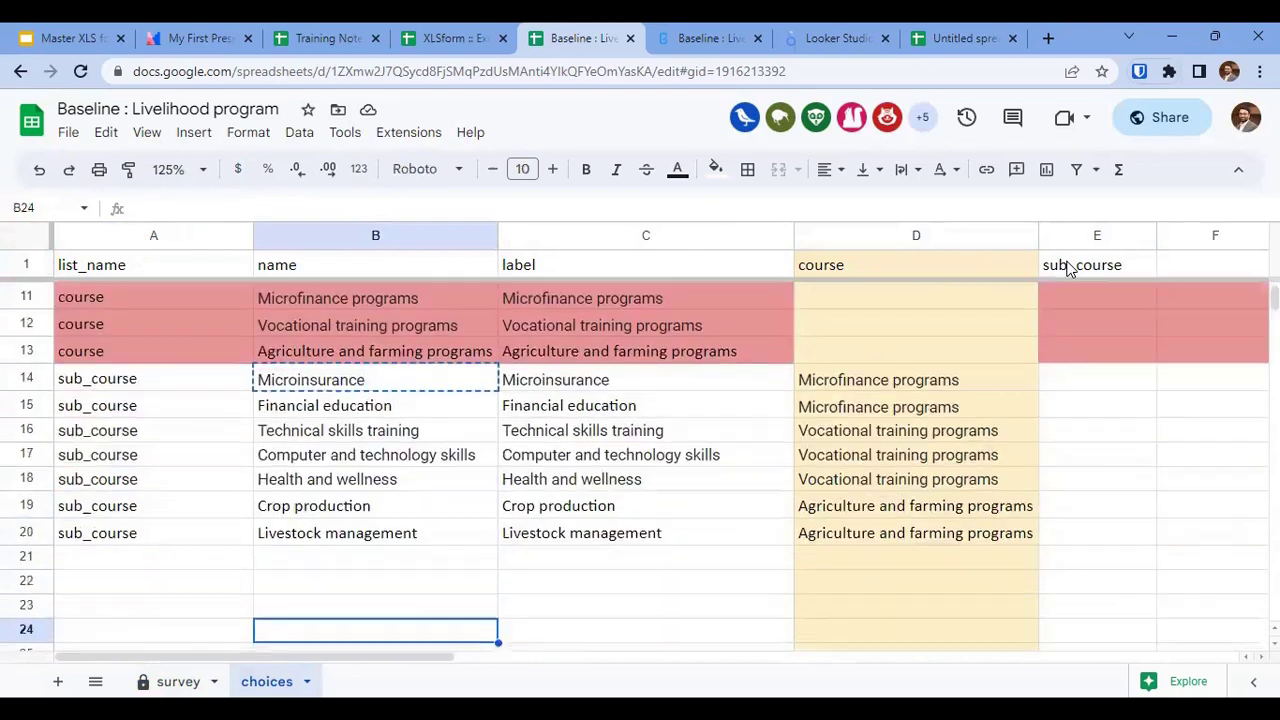
key("Right")
key("Right")
key("Right")
key("Up")
key("Up")
key("Up")
key("ctrl+v")
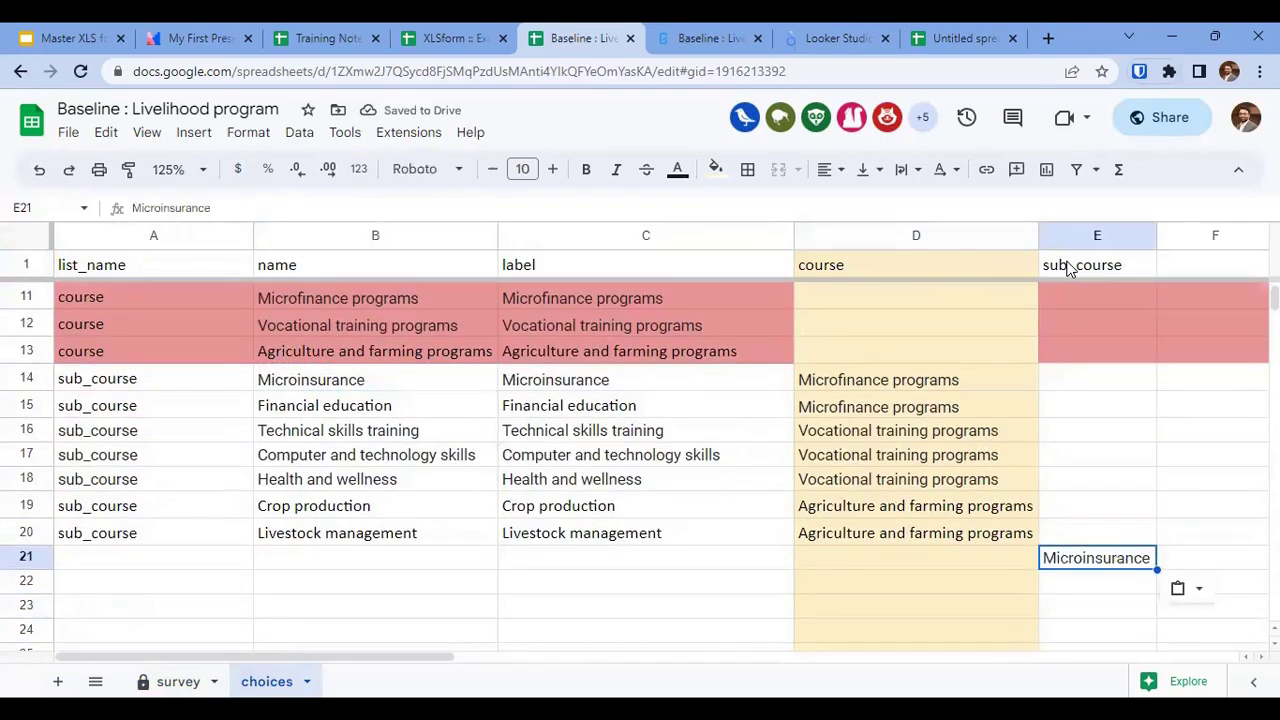
Enter Liability Insurance and Asset Insurance in the name column of rows 21 and 22.
key("Left")
key("Left")
key("Left")
key("Left")
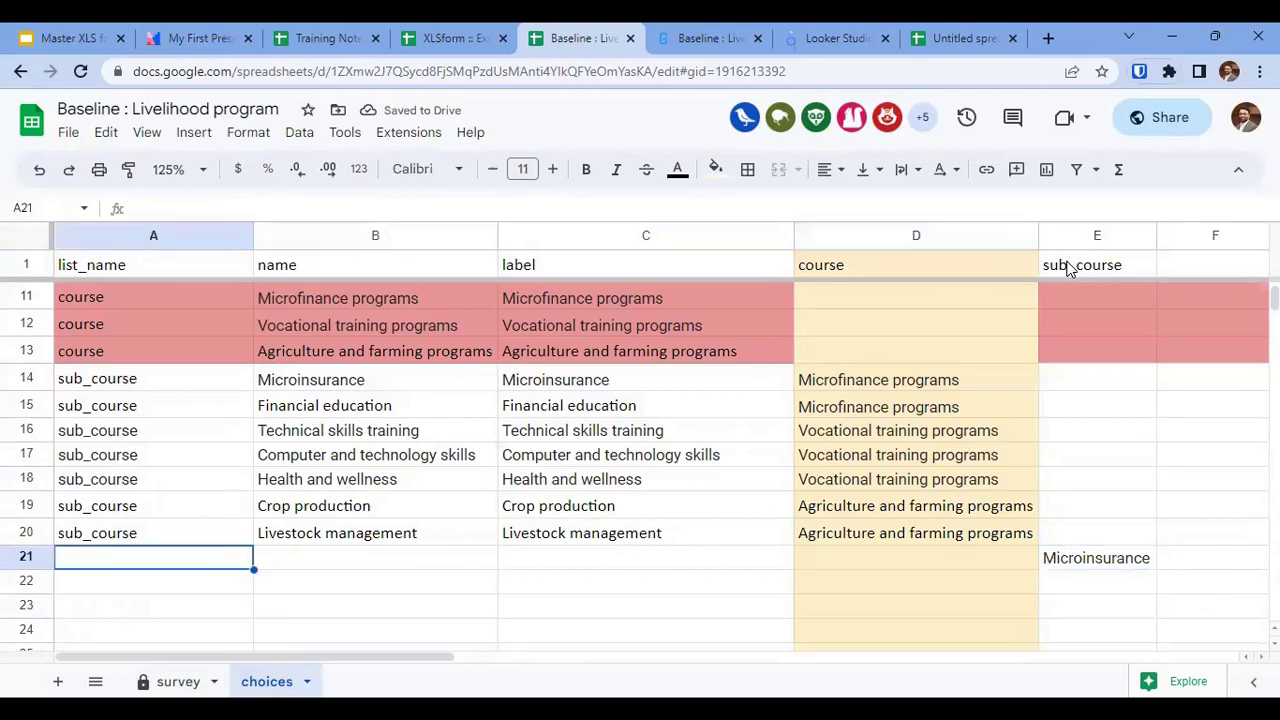
key("Right")
type("Liability Insurance")
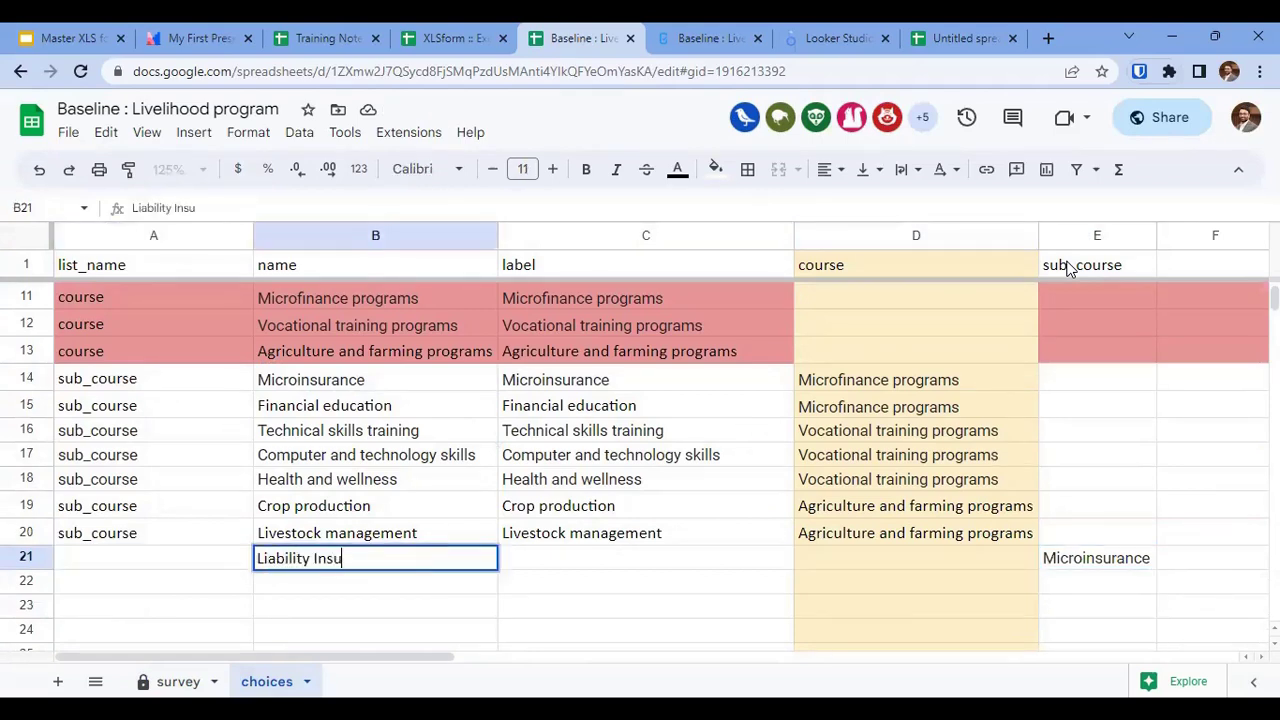
key("Return")
type("Asset Insurance")
key("Up")
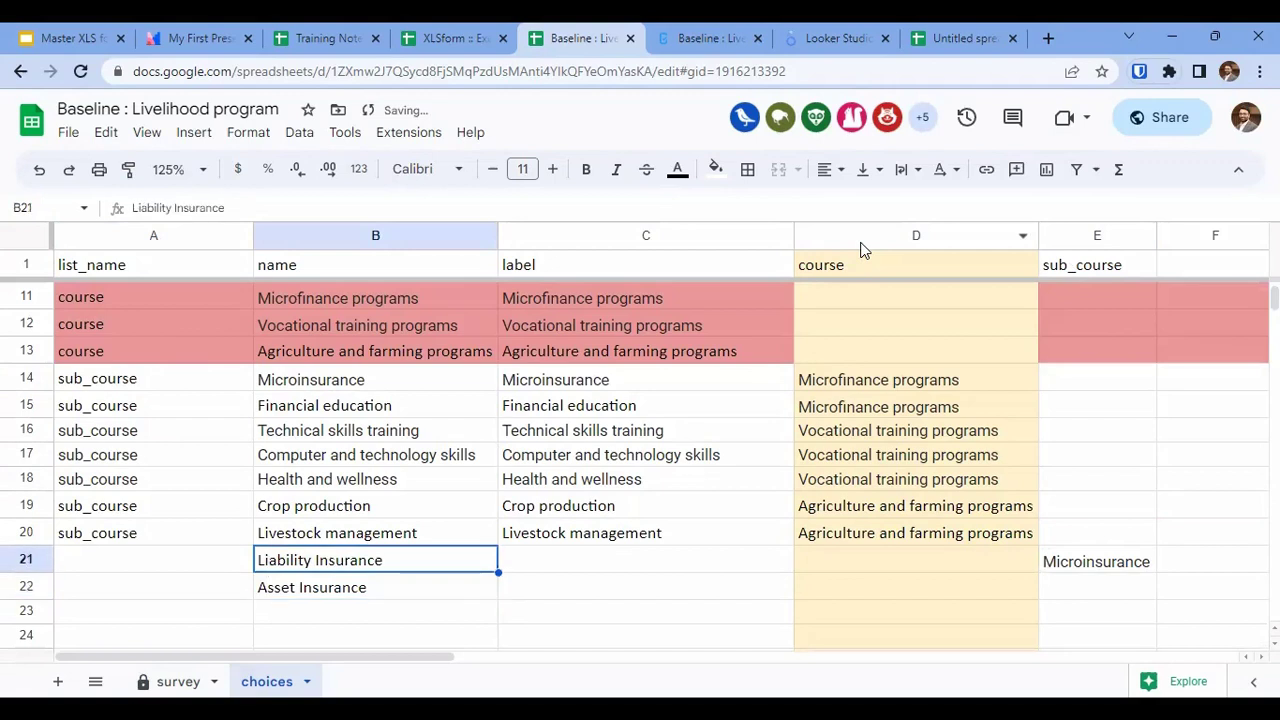
Open the Baseline : Livelihood program sample form linked in the Exercise No 1 instructions document.
left_click(455, 38)
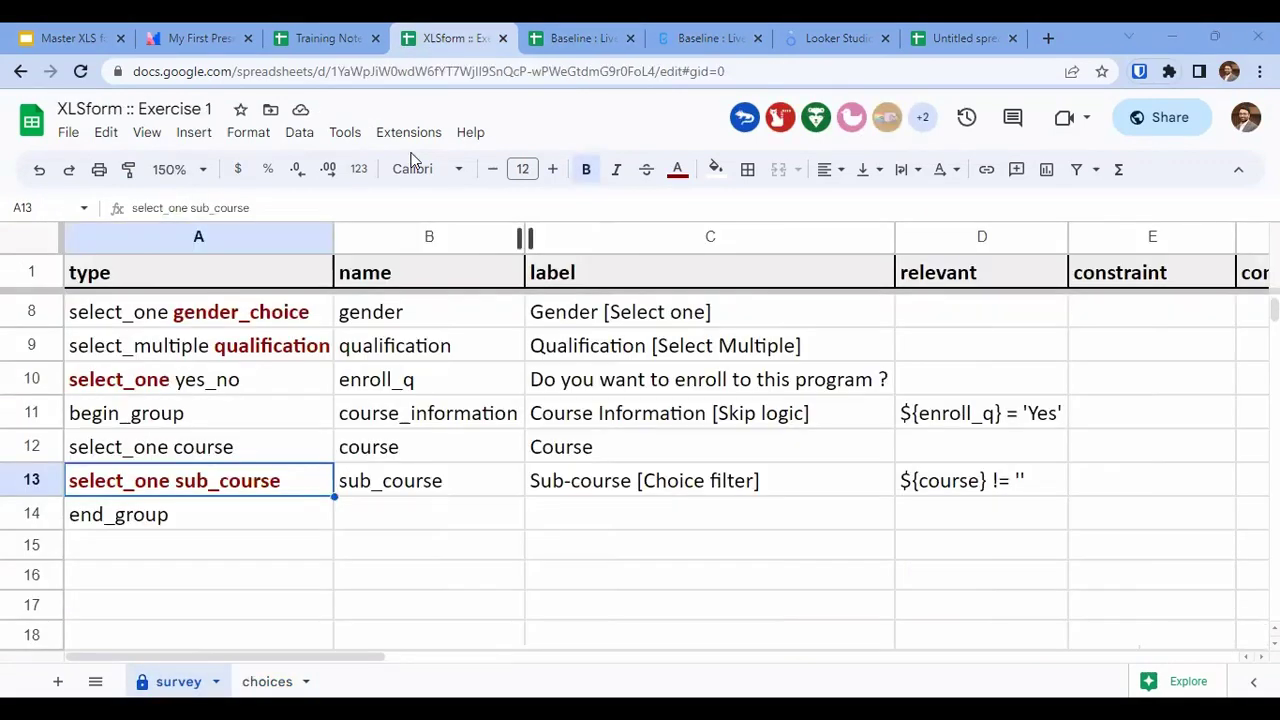
key("alt+Left")
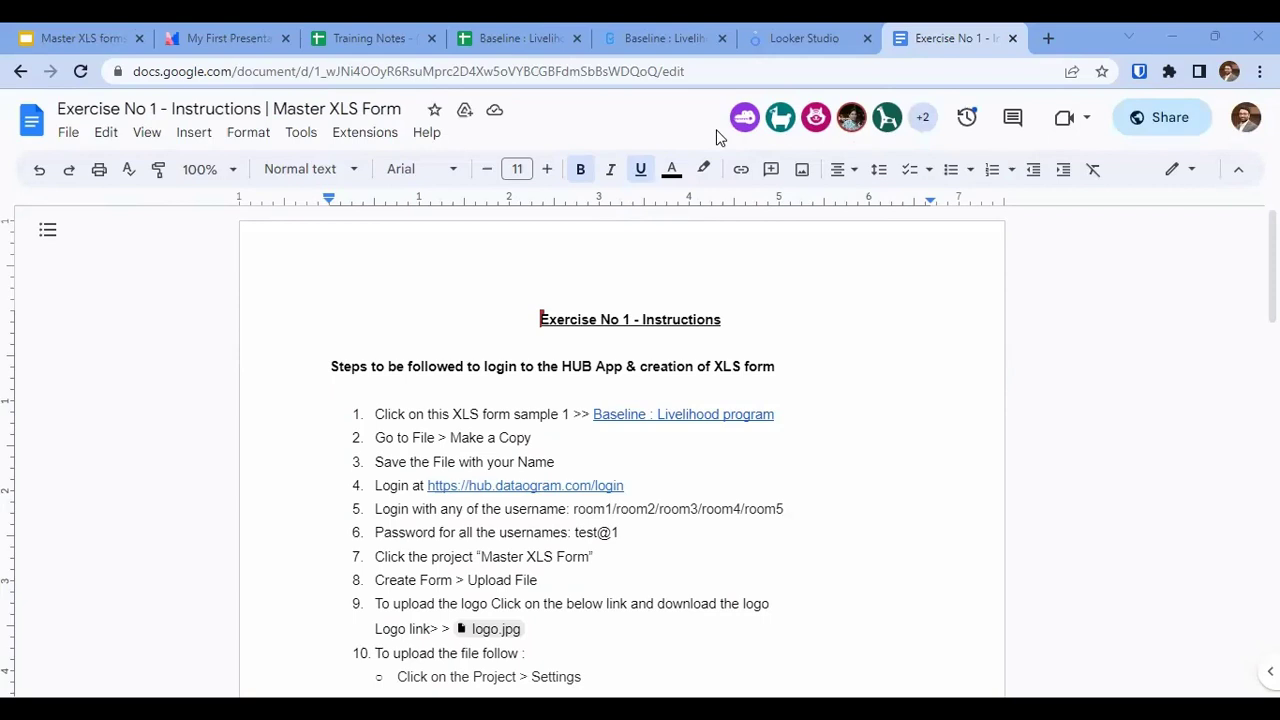
left_click_drag(376, 416, 583, 414)
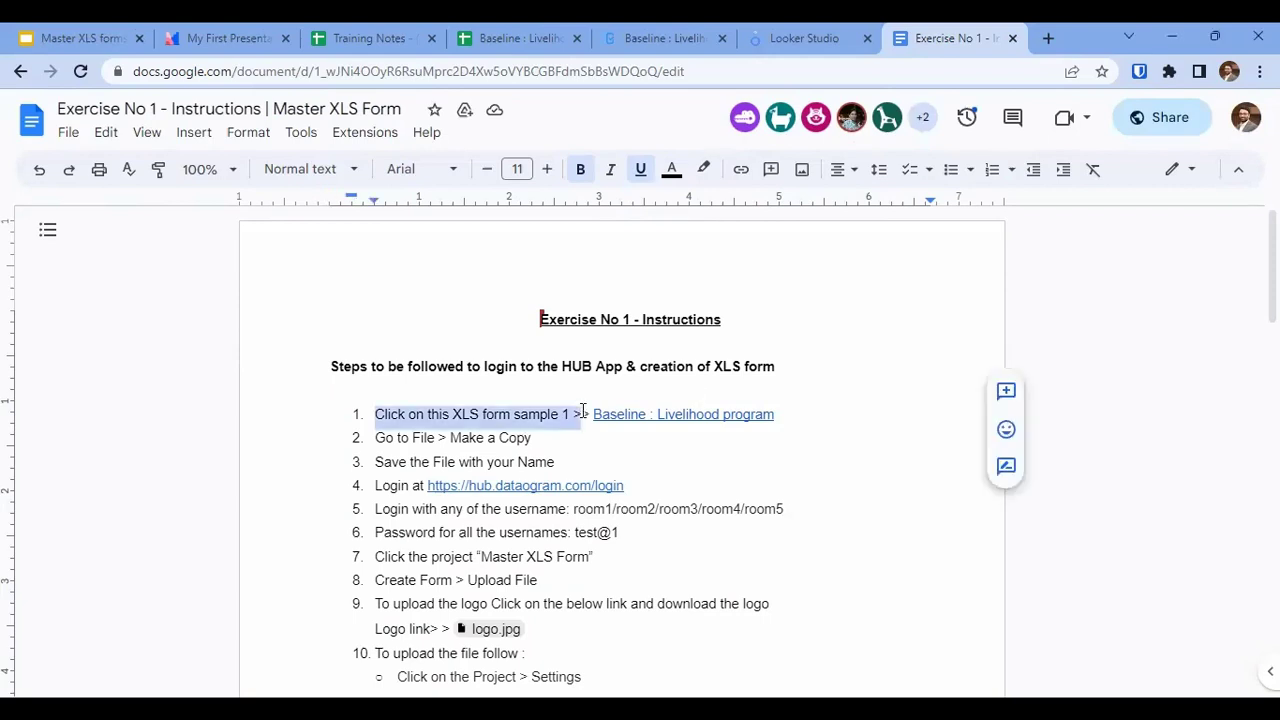
left_click(655, 415)
left_click(700, 446)
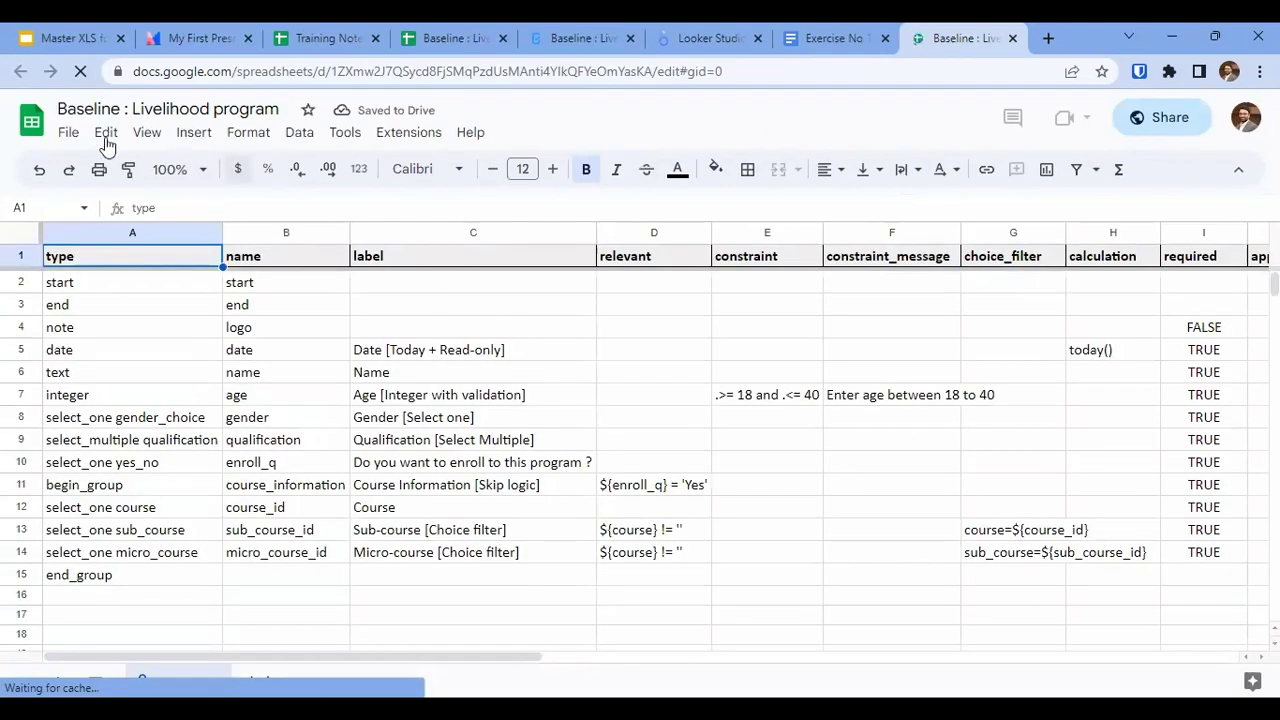
Make a personal copy of the Baseline form spreadsheet and download the copy in Microsoft Excel (.xlsx) format.
left_click(68, 132)
left_click(150, 256)
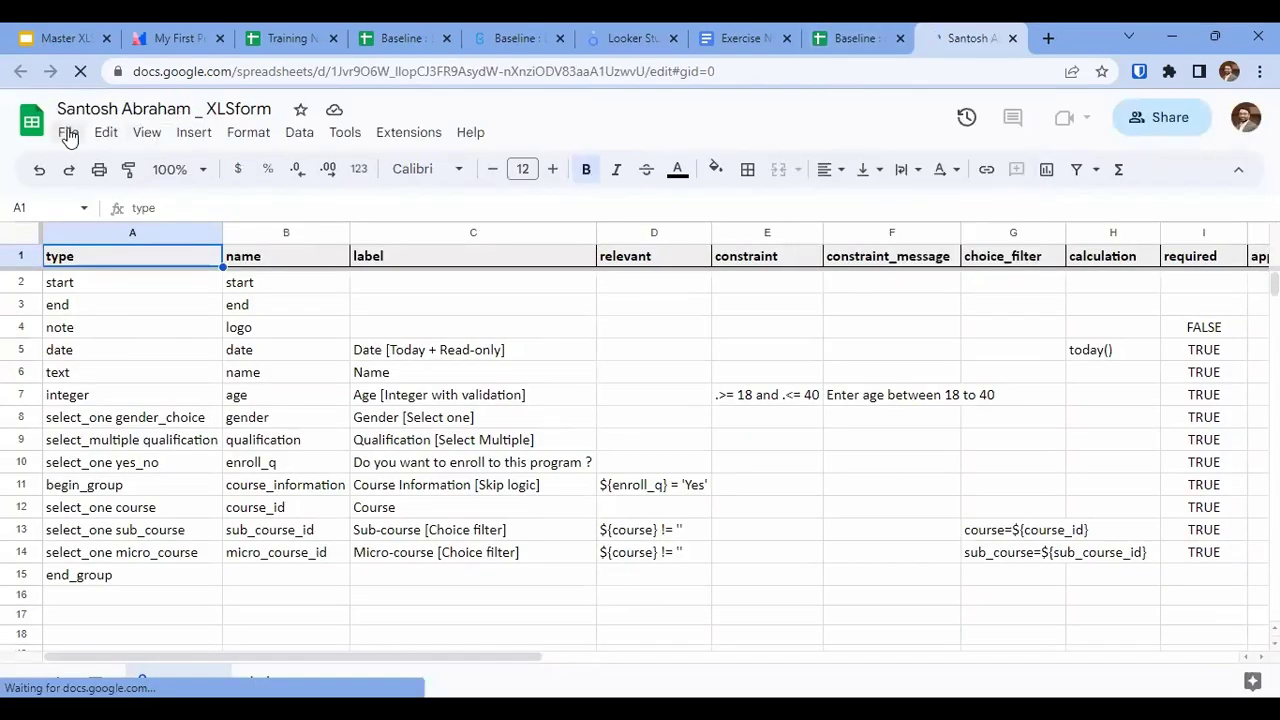
left_click(68, 132)
mouse_move(300, 360)
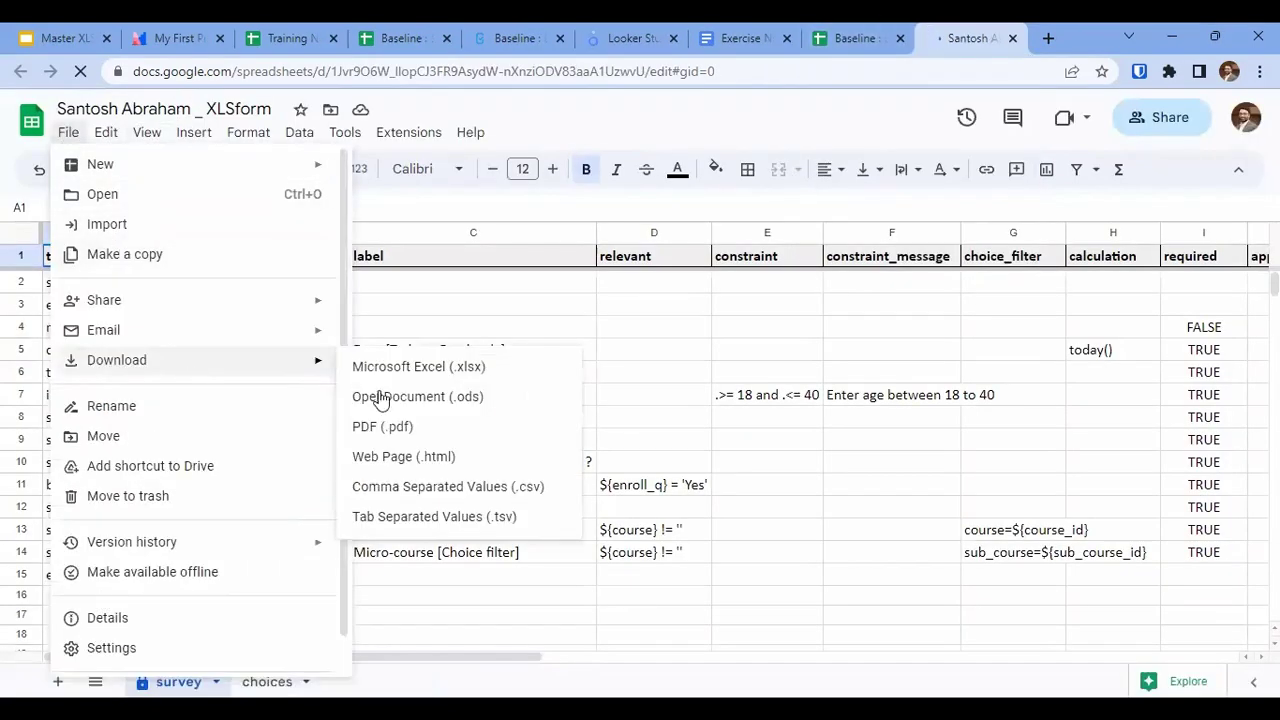
left_click(358, 370)
Open the Dataogram Hub site in a new browser tab and sign out of the current account.
left_click(1046, 38)
type("hub")
key("Return")
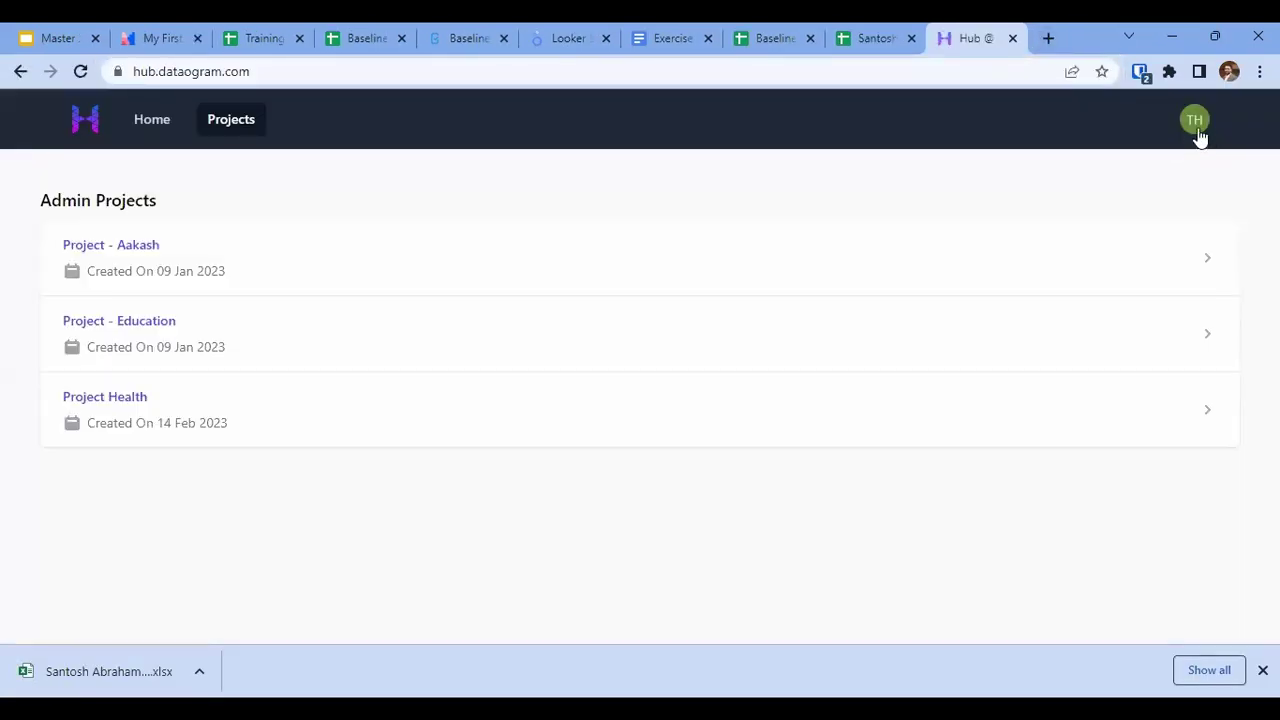
left_click(1195, 126)
left_click(1089, 198)
Sign in to Hub with the username room3 and the account password.
left_click(537, 360)
type("r")
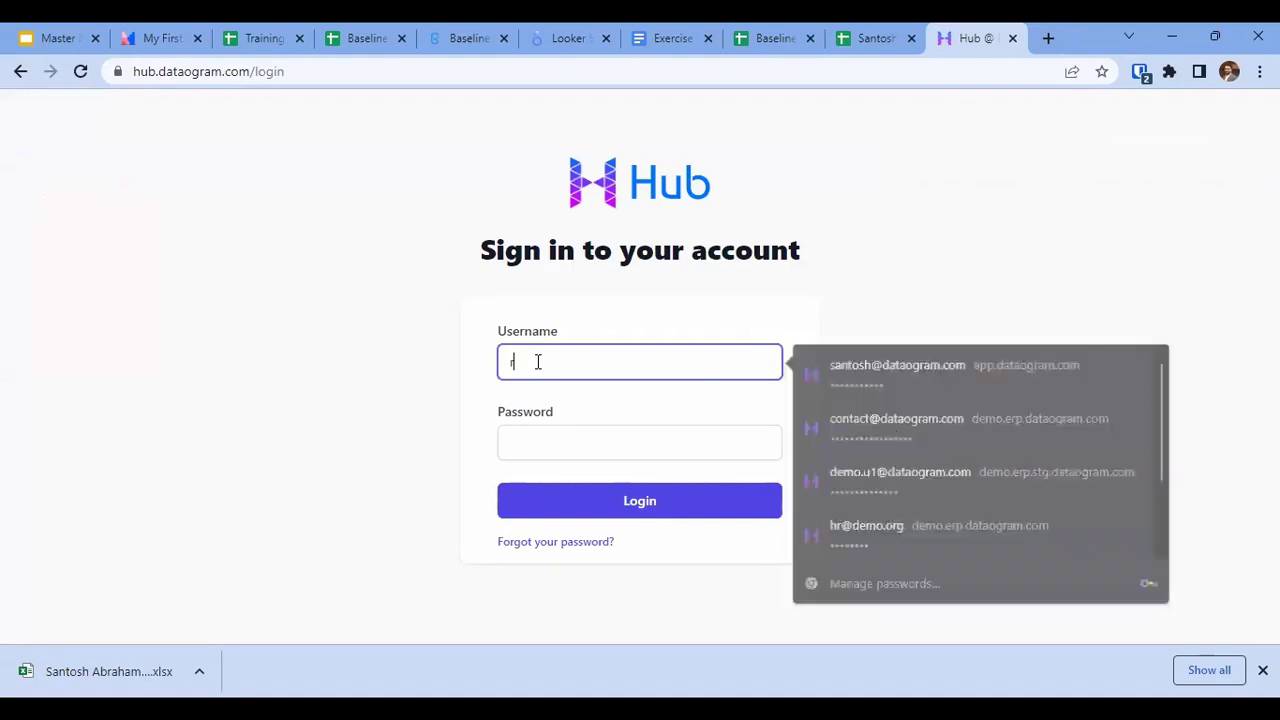
type("oon3")
key("Tab")
type("******")
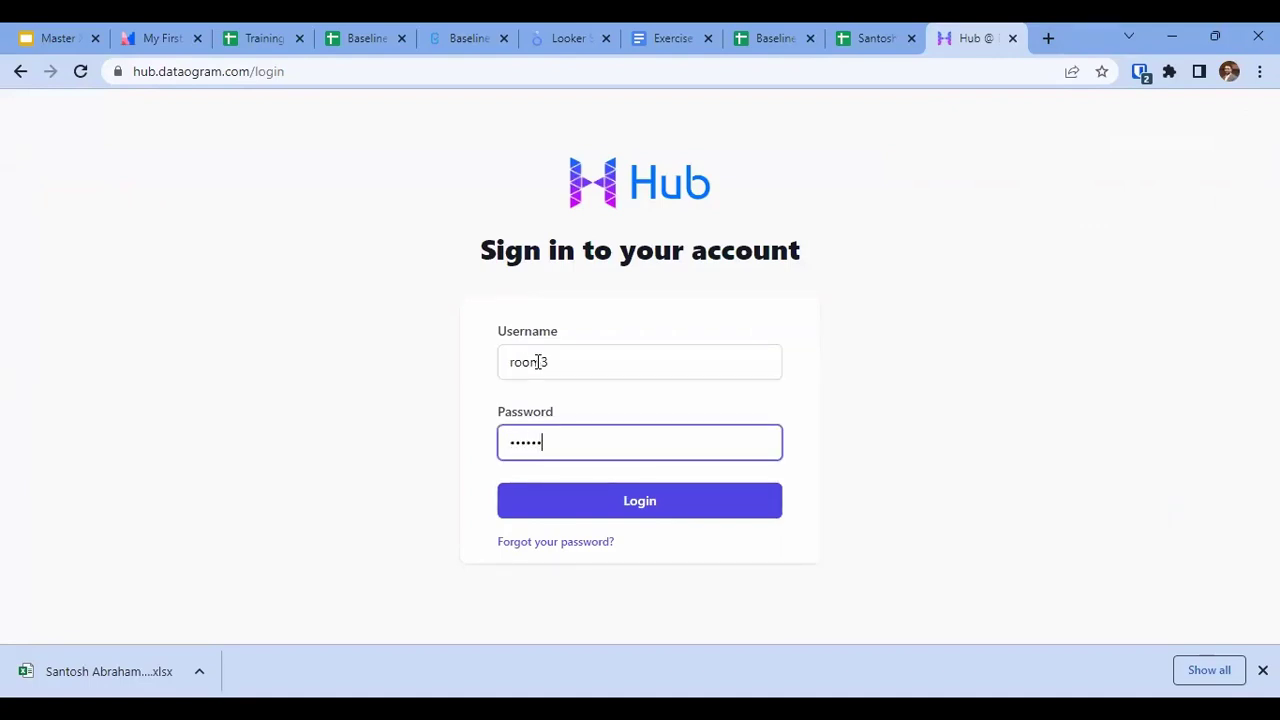
key("Return")
In the Master XLS form Room 3 project, set up an uploaded form named after its creator, using the downloaded XLSform workbook.
left_click(128, 262)
left_click(1175, 327)
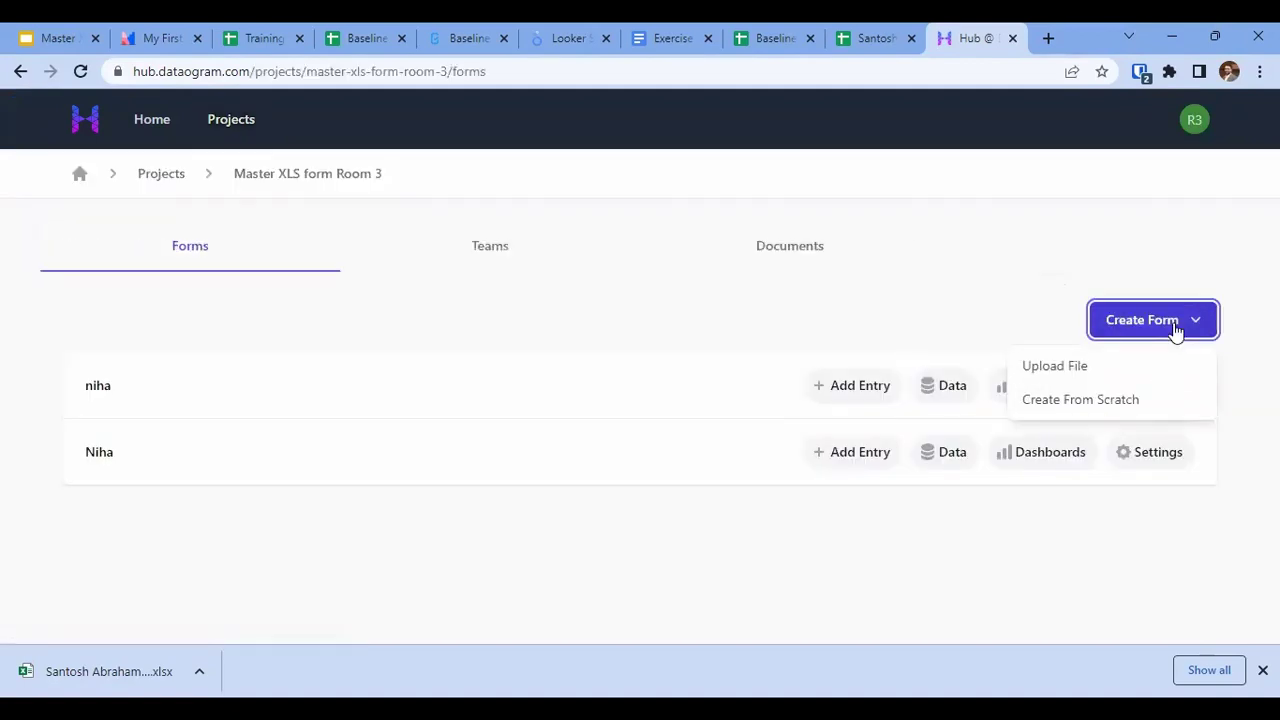
left_click(1090, 372)
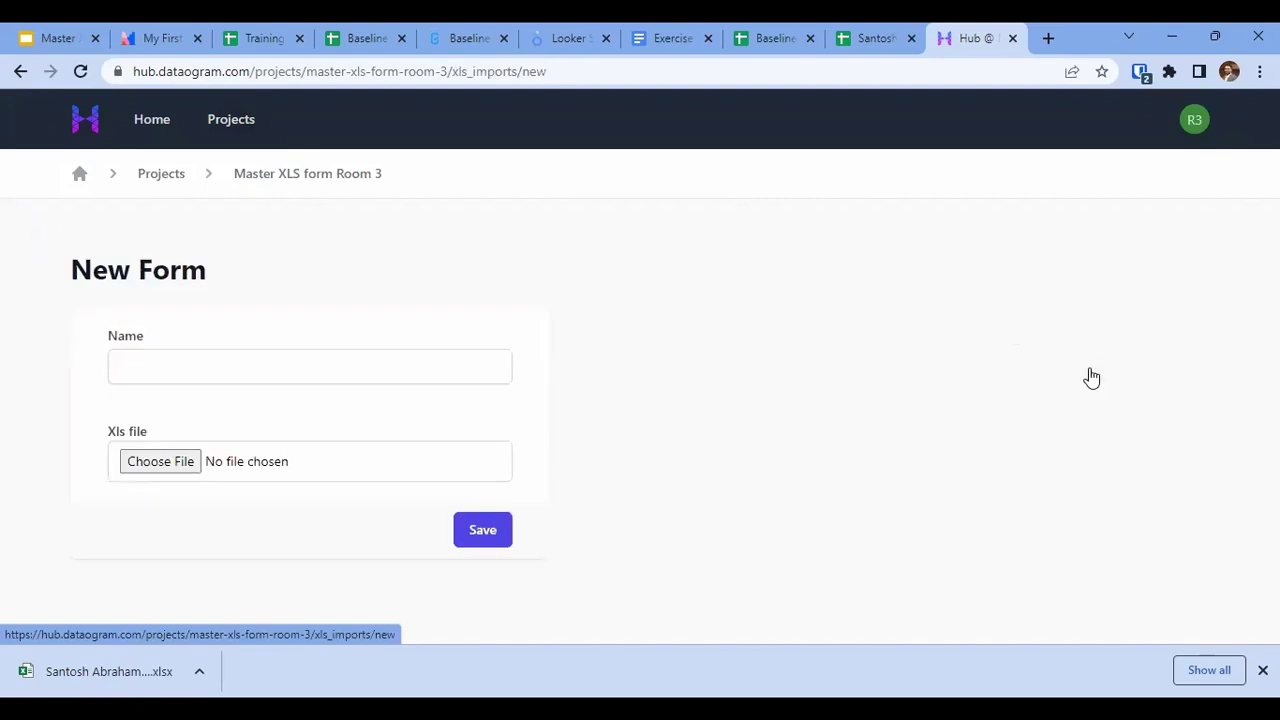
left_click(285, 371)
type("Sanosh")
left_click(160, 461)
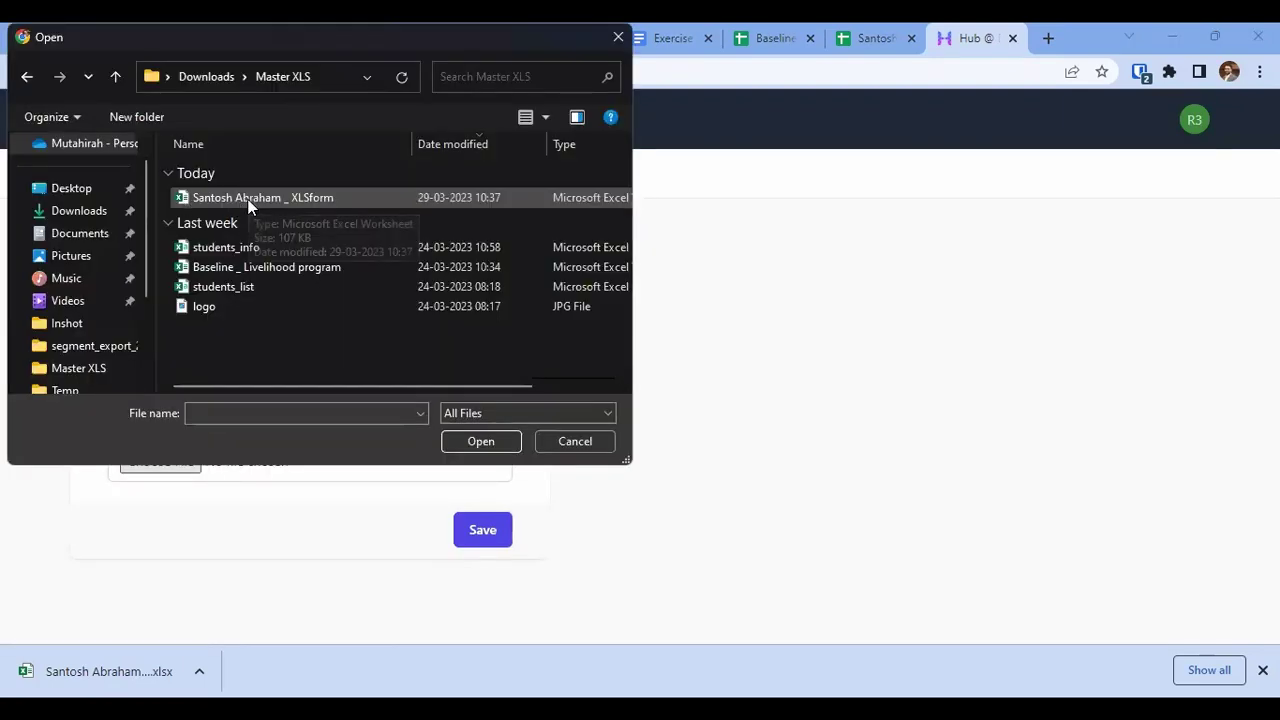
double_click(251, 206)
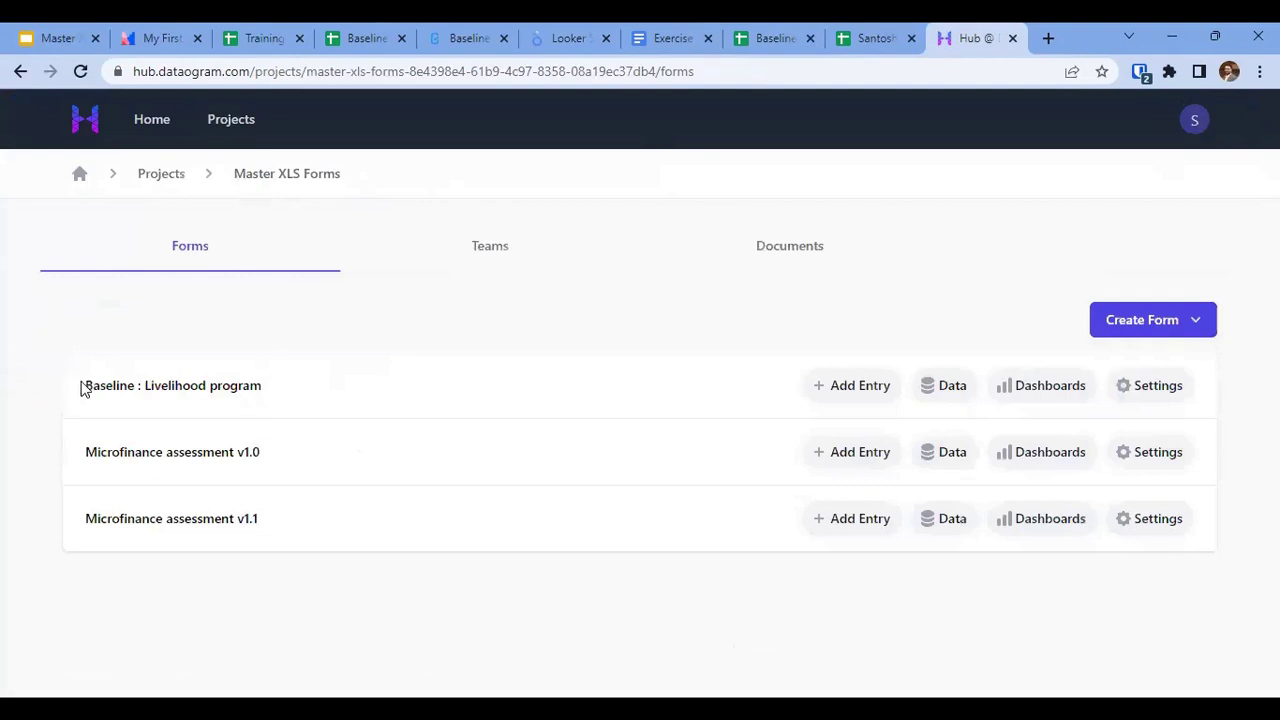
Examine the note row of the Baseline form's survey sheet across to its logo.jpg entry under media::image.
left_click_drag(86, 385, 262, 385)
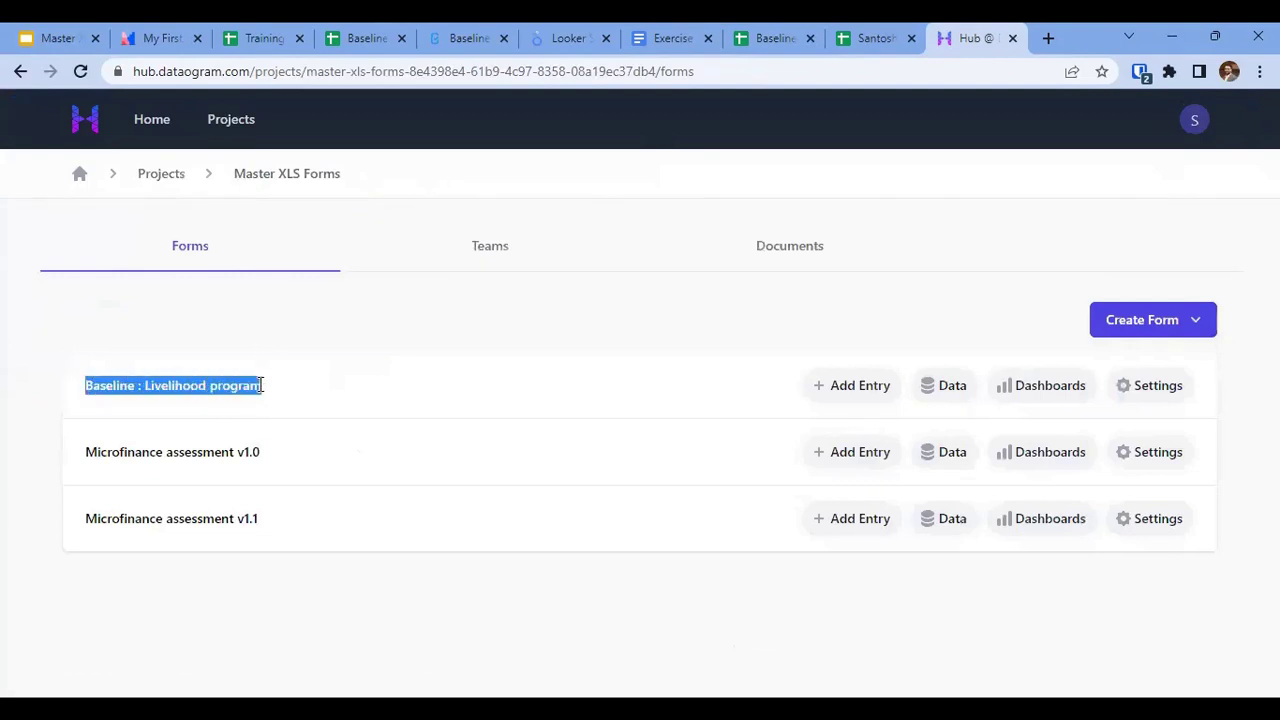
left_click(760, 40)
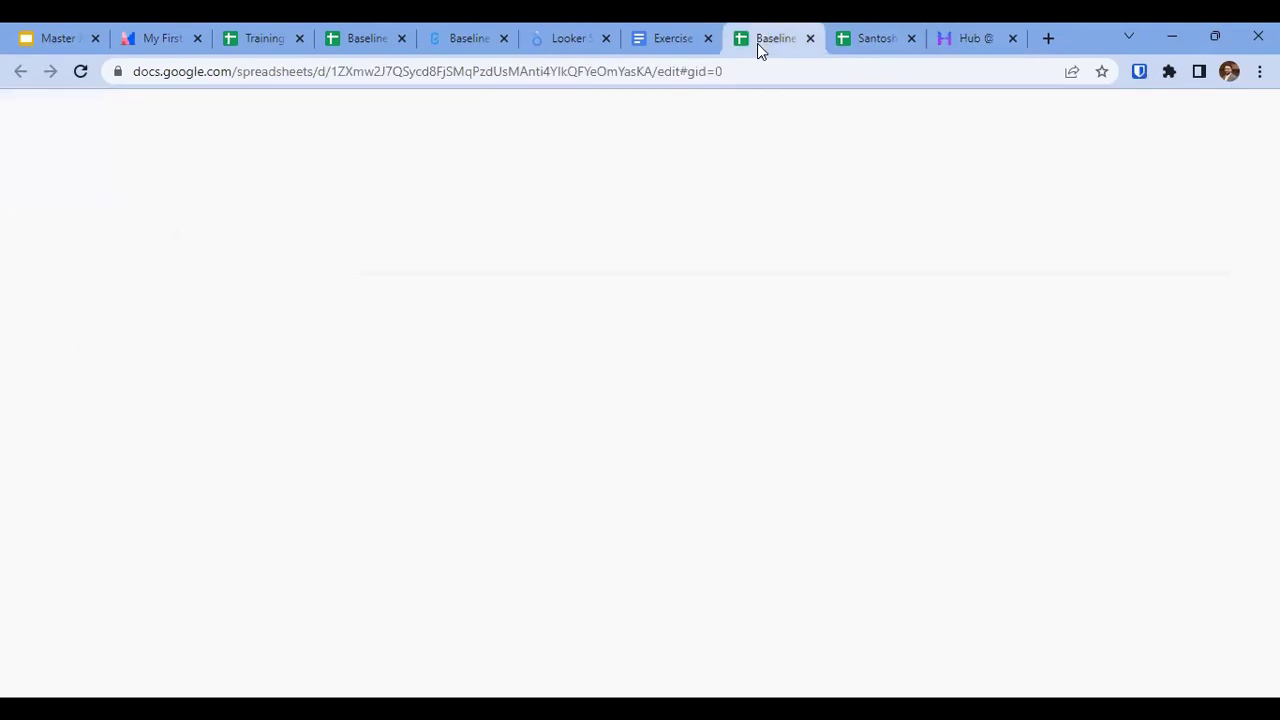
left_click(1016, 328)
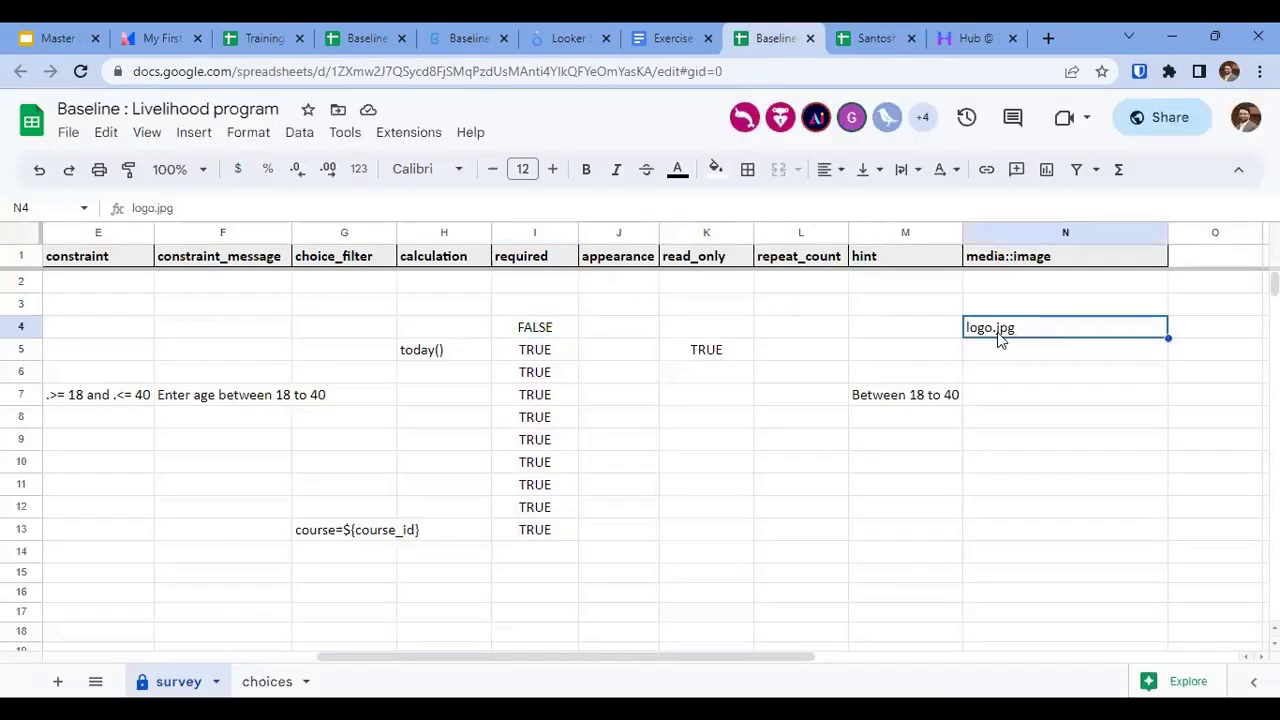
key("Left")
key("Left")
key("Left")
key("Left")
key("Left")
key("Left")
key("Left")
key("Left")
key("Left")
key("Left")
key("Left")
key("Right")
key("Right")
key("Right")
key("Right")
key("Right")
key("Right")
key("Right")
key("Right")
key("Right")
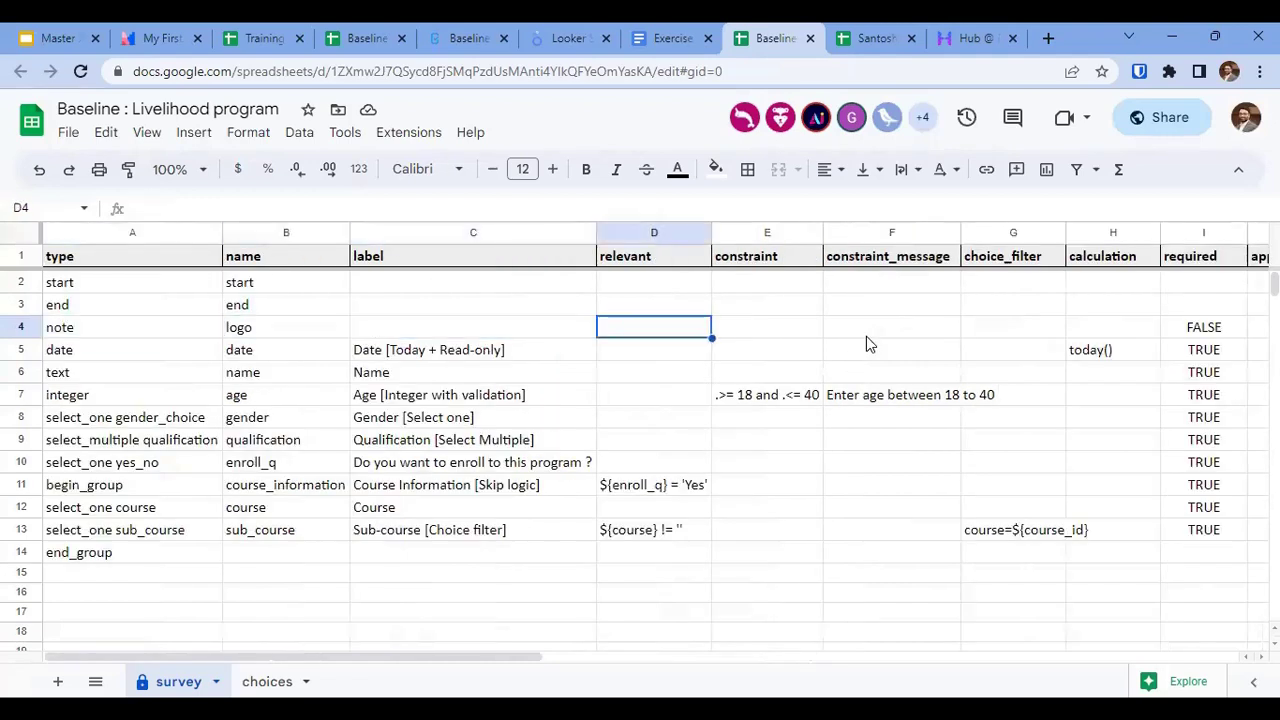
key("Right")
key("Right")
key("Right")
key("Left")
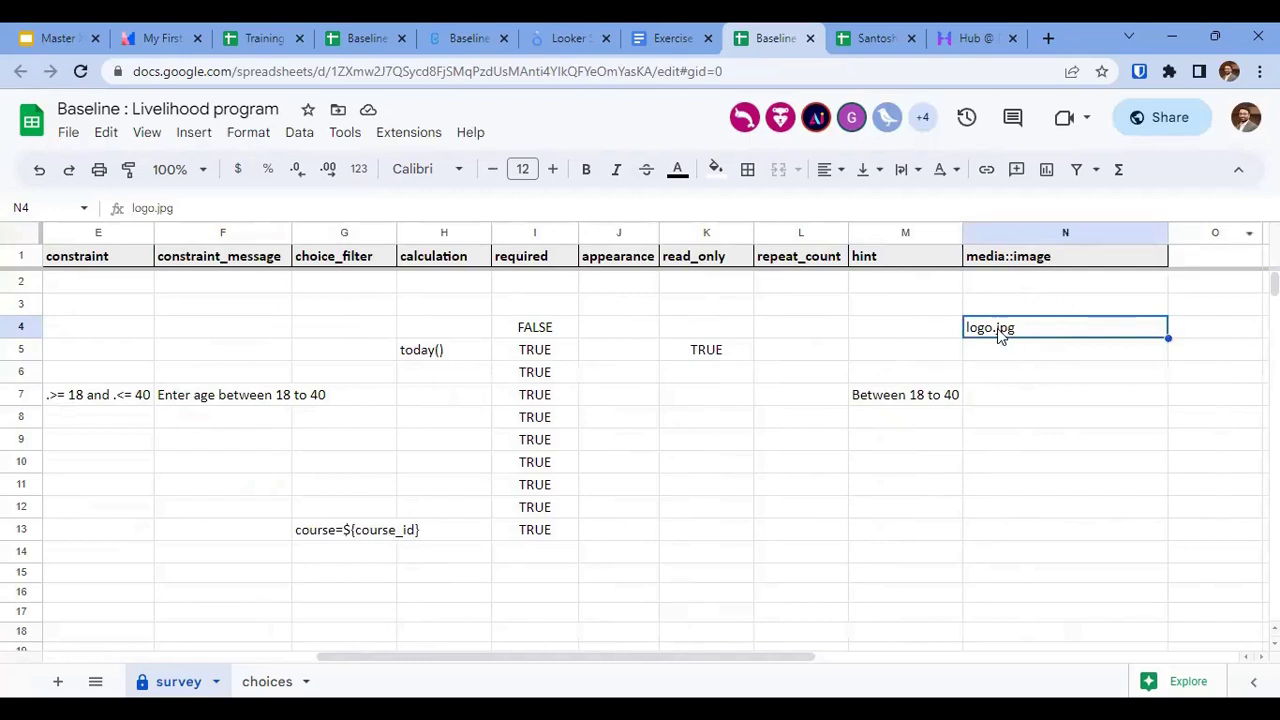
Inspect the Files settings of the Baseline : Livelihood program form in Hub, including the file selection for an upload.
left_click(968, 38)
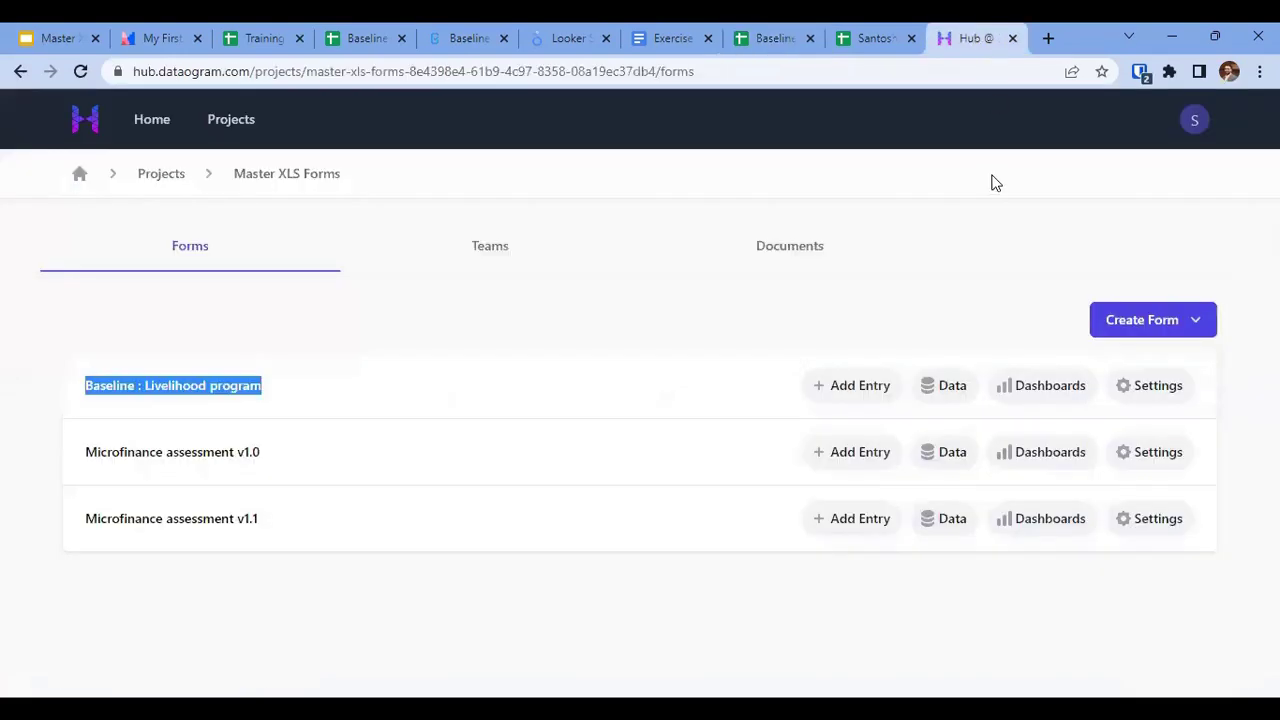
left_click(1151, 388)
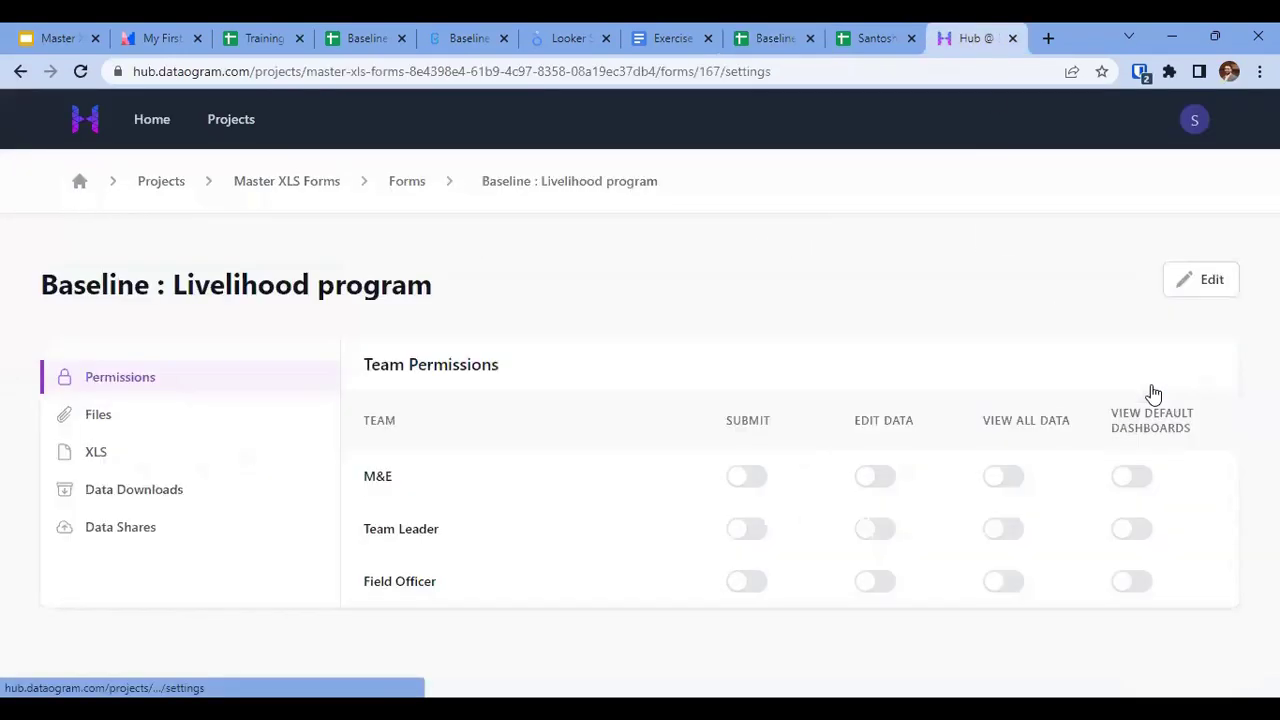
left_click(154, 414)
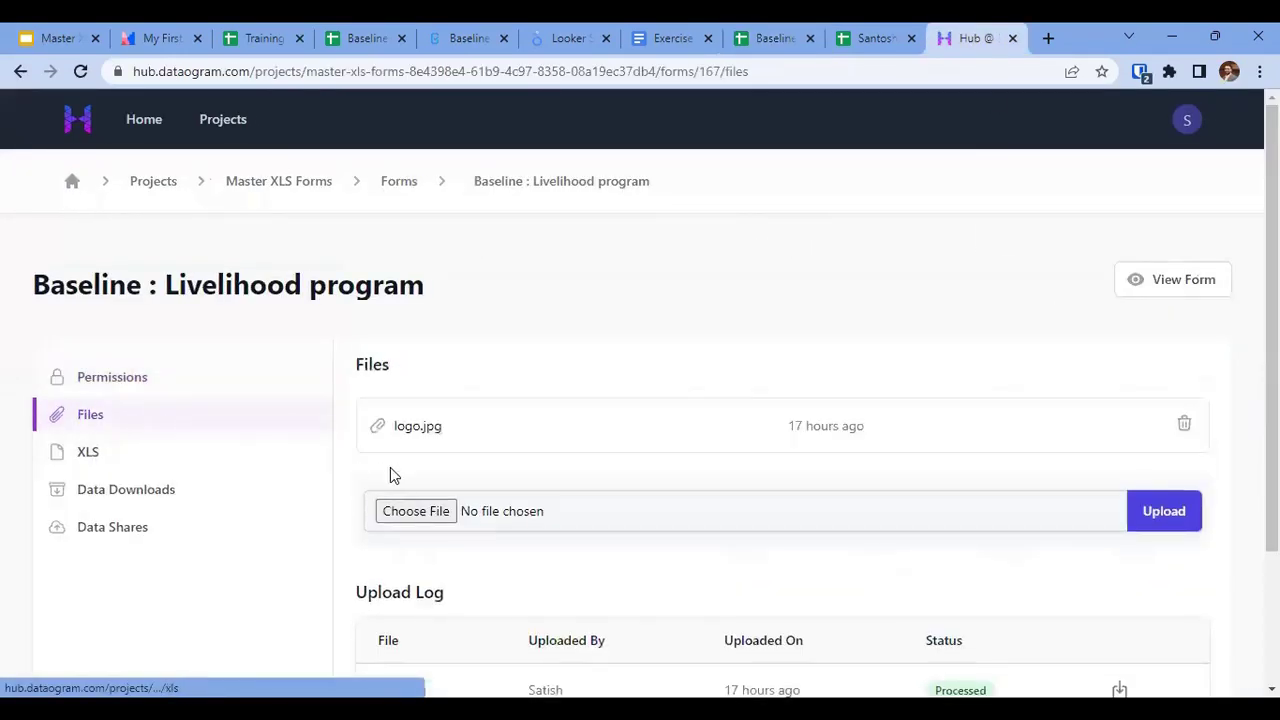
left_click(429, 511)
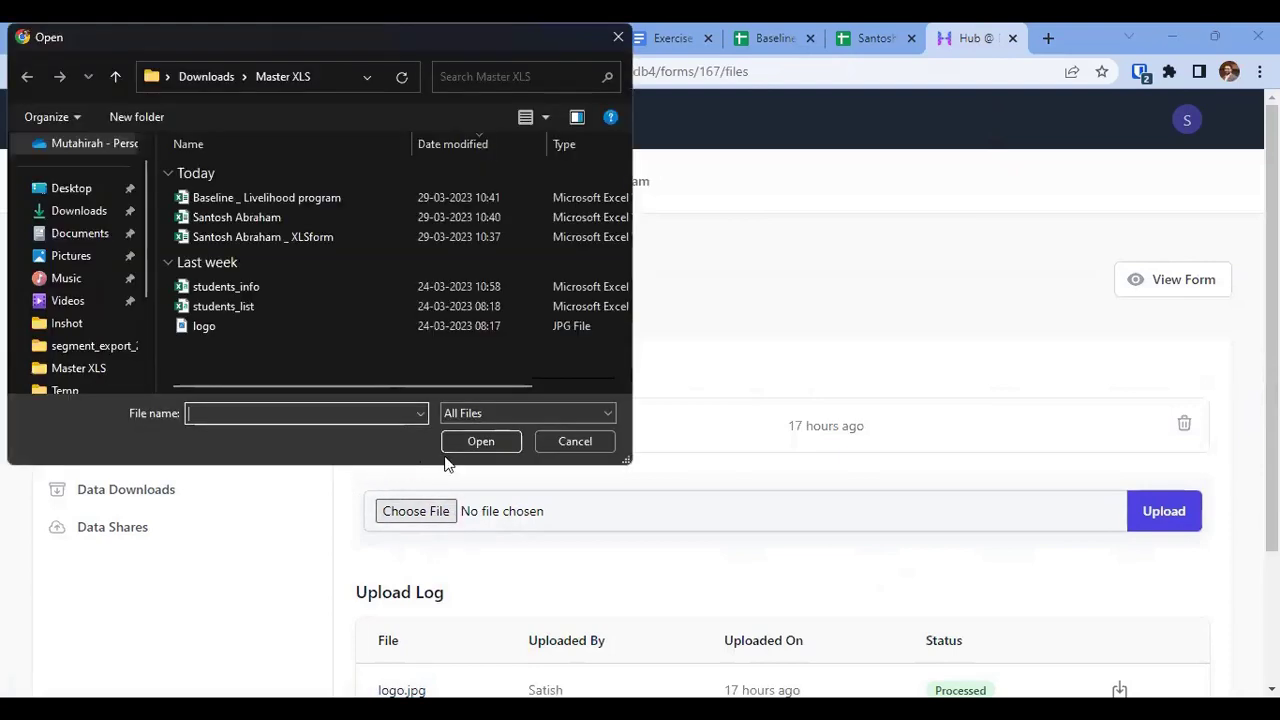
left_click(555, 443)
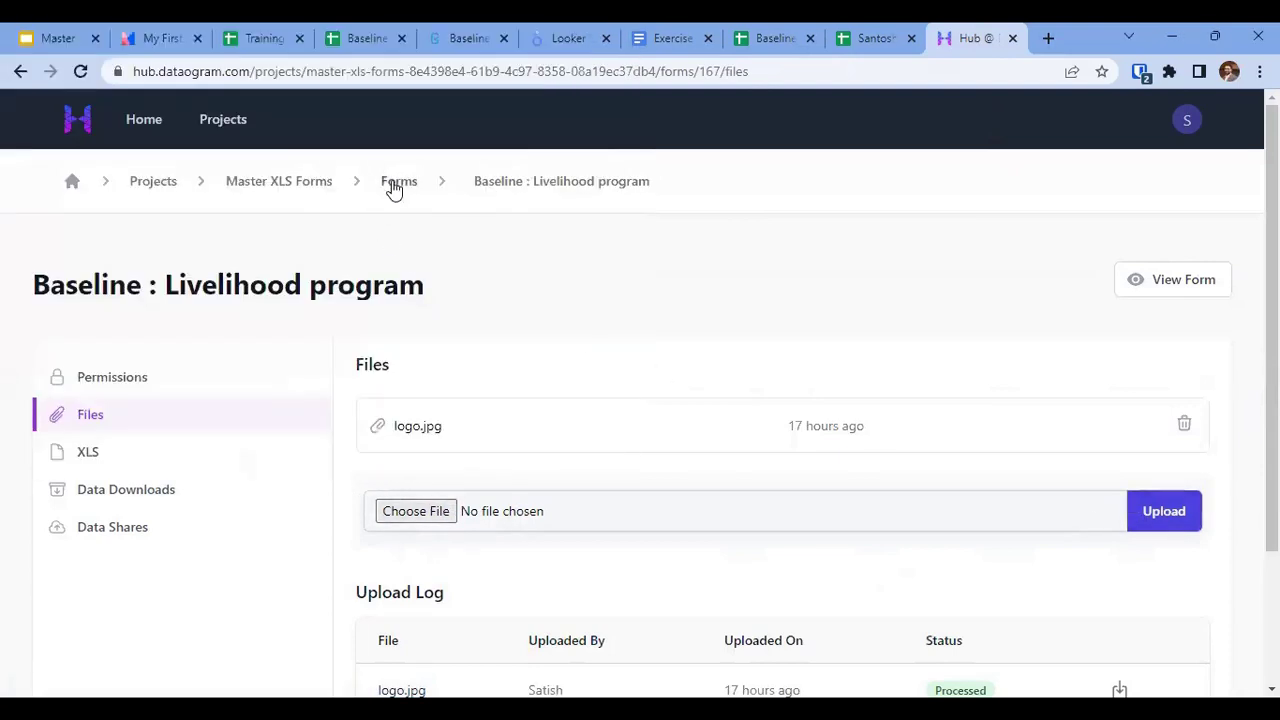
Open the Microfinance assessment entry form and examine its student choice filter, pulldata, total score calculation and rating fields.
left_click(395, 185)
left_click(850, 383)
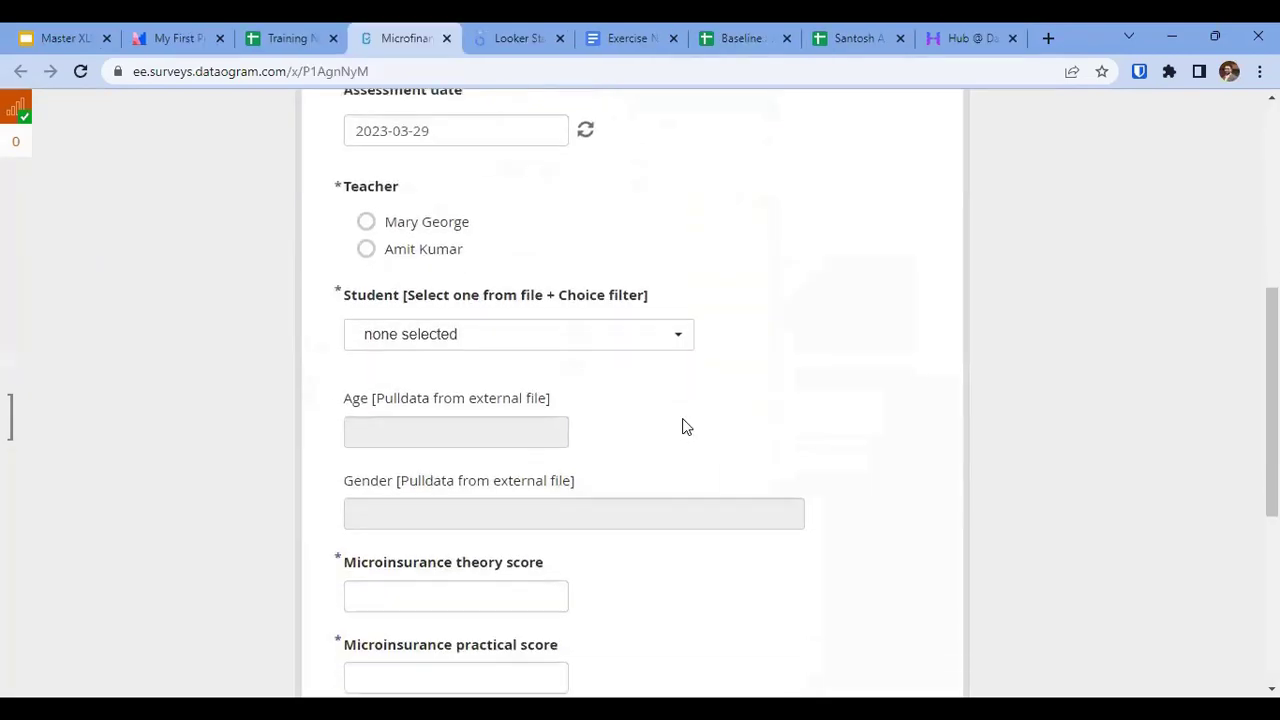
scroll(682, 420, "down", 1)
scroll(682, 420, "up", 1)
left_click_drag(652, 316, 341, 320)
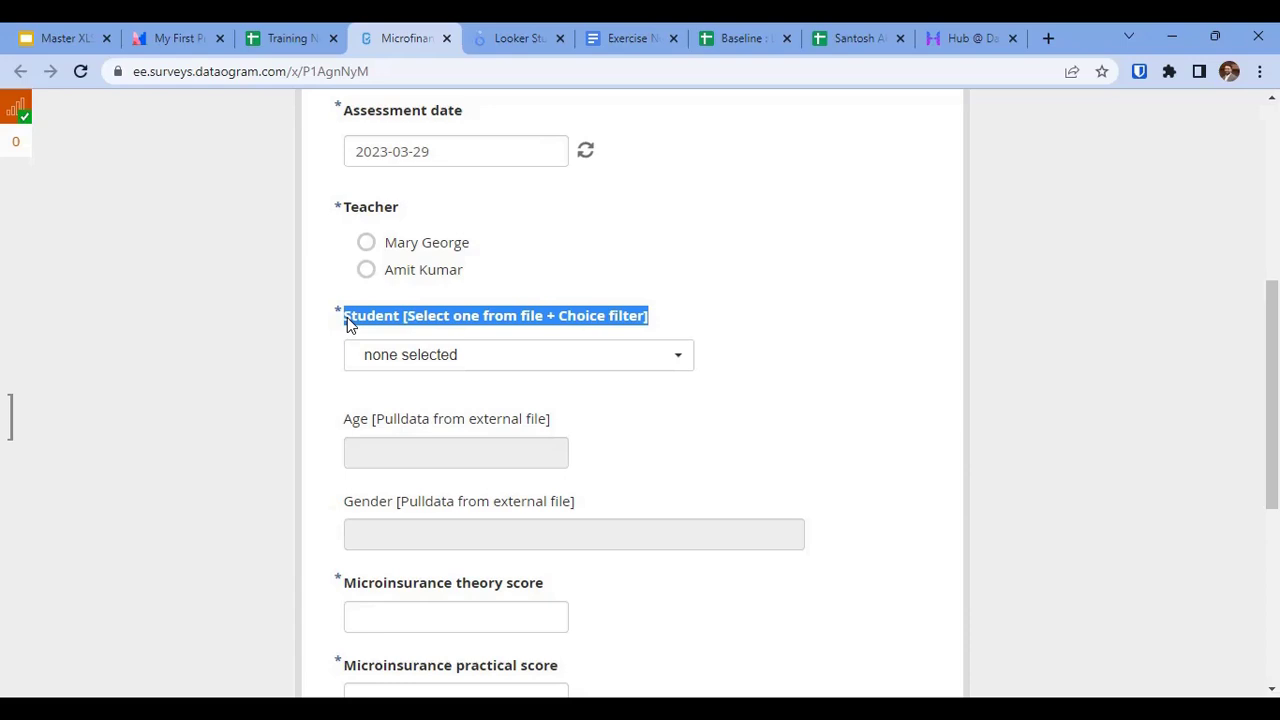
scroll(500, 430, "down", 3)
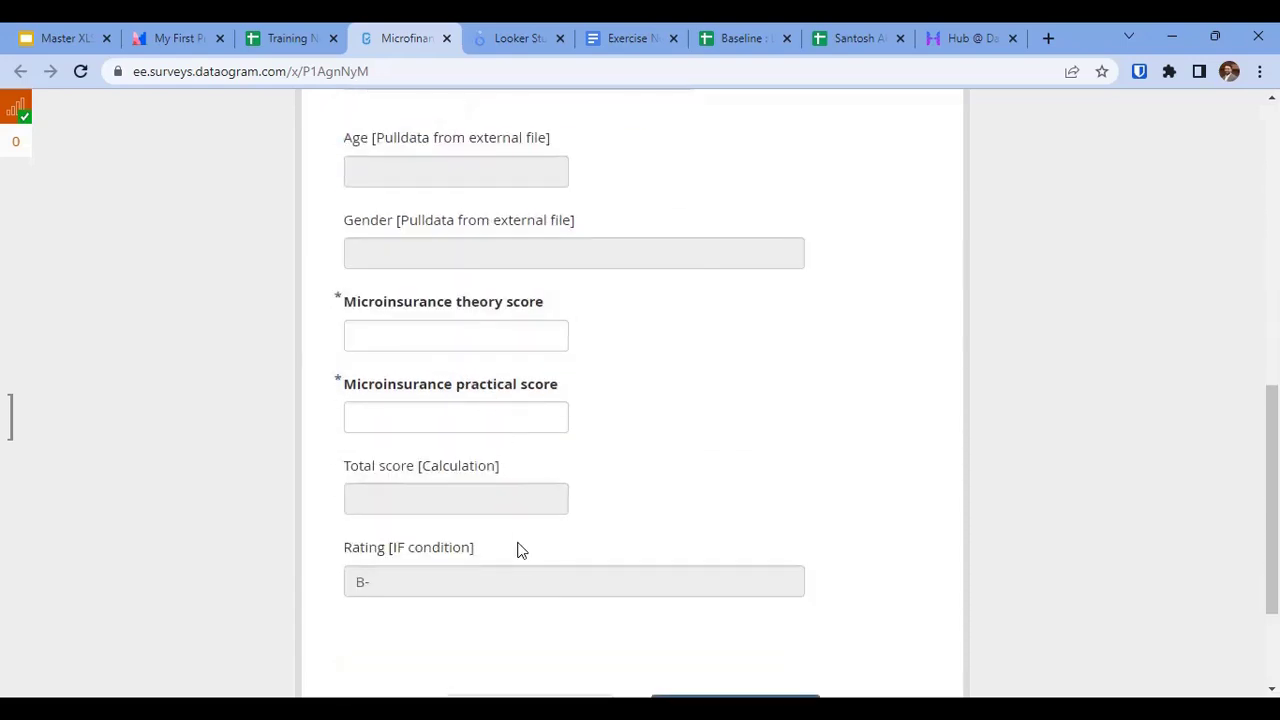
left_click_drag(422, 468, 491, 470)
left_click_drag(394, 556, 466, 556)
scroll(494, 446, "up", 4)
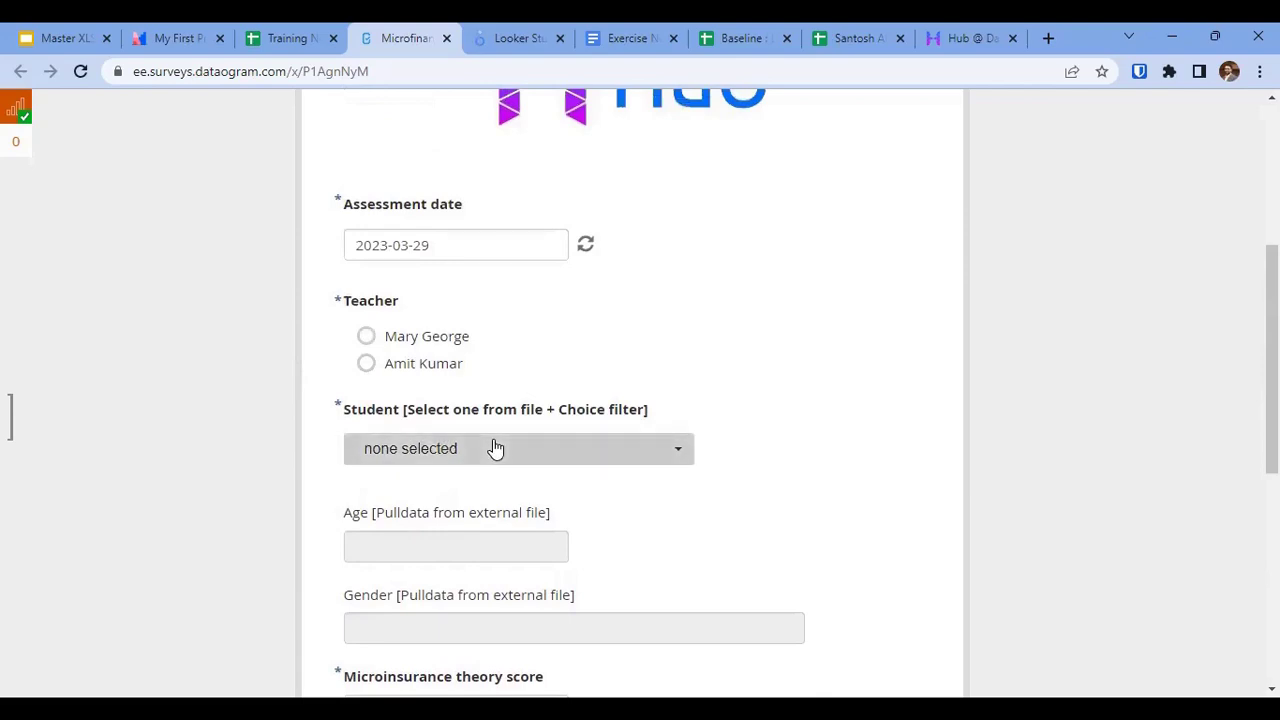
Set the Assessment date to 2023-03-28.
left_click_drag(348, 212, 463, 217)
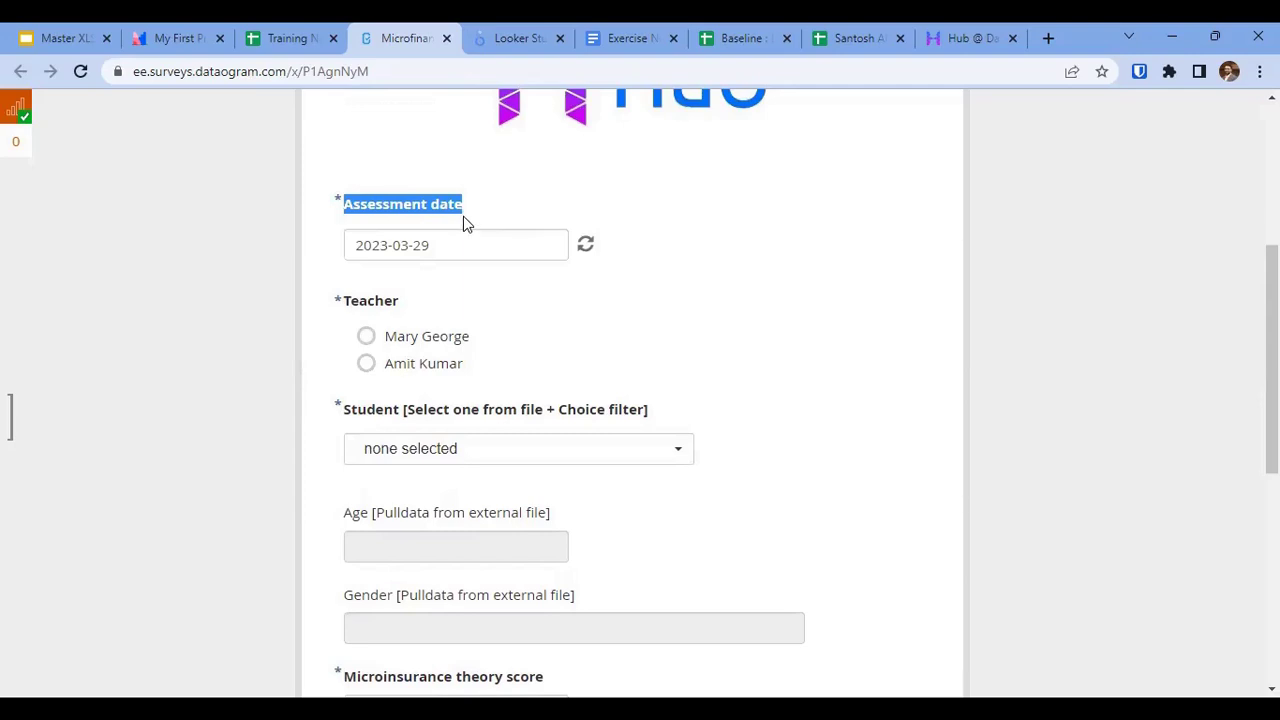
left_click(473, 250)
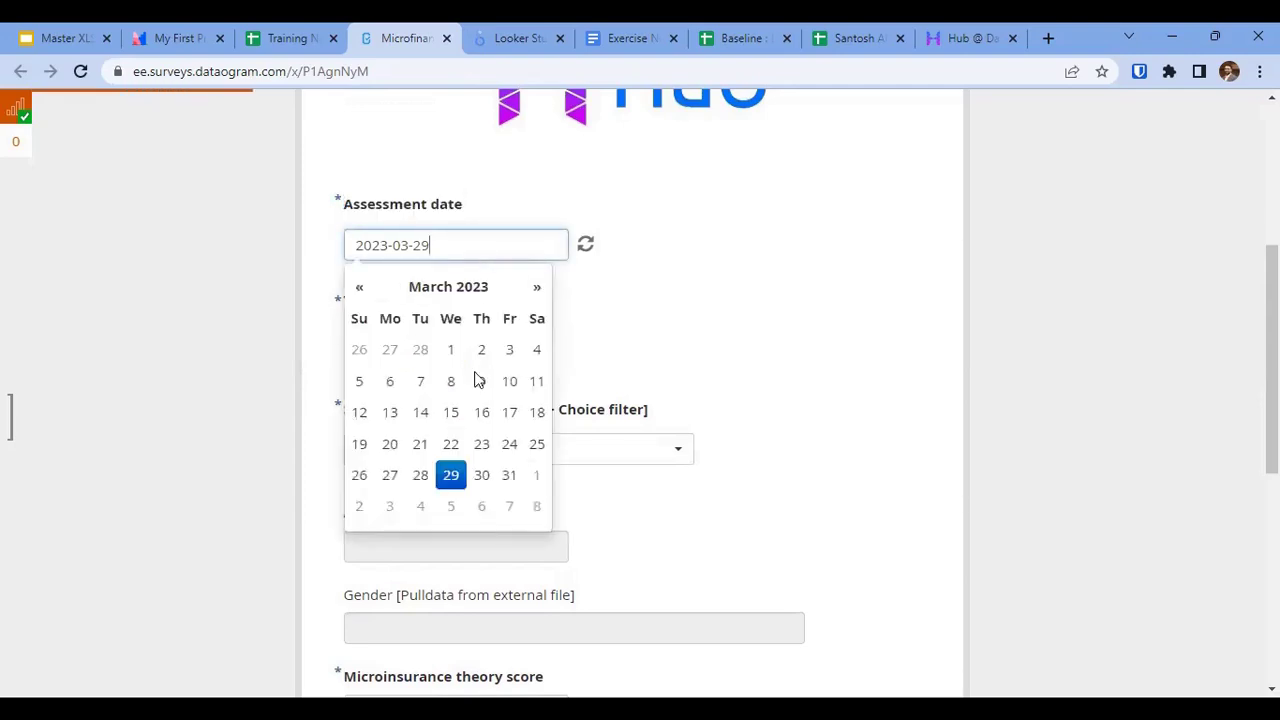
left_click(421, 476)
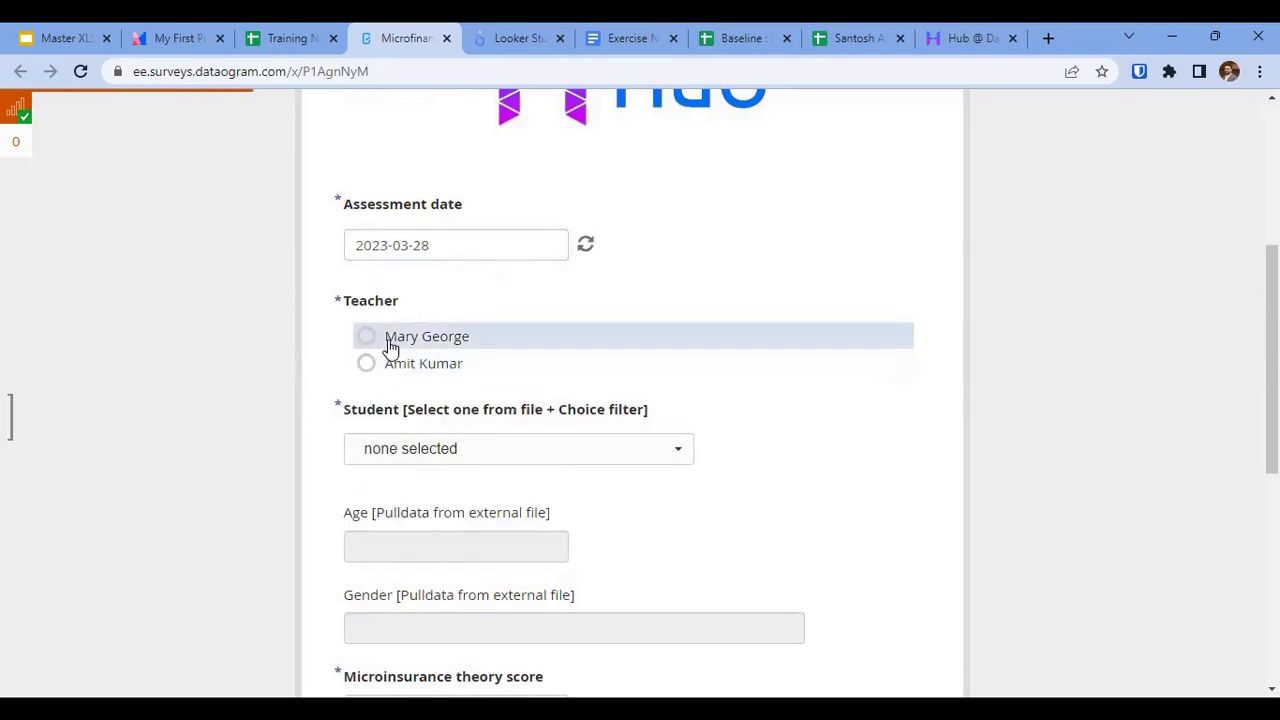
Select the first teacher and look through the student choices filtered for that teacher.
left_click(390, 340)
left_click(403, 456)
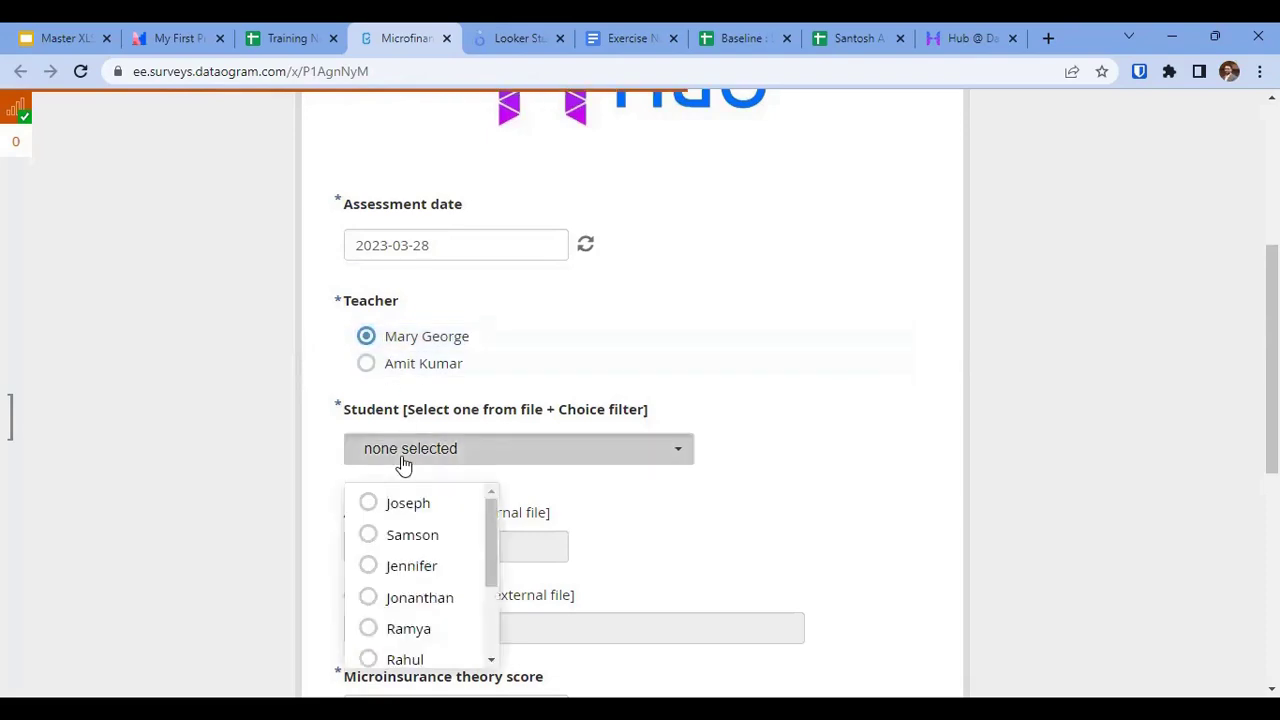
scroll(403, 545, "down", 3)
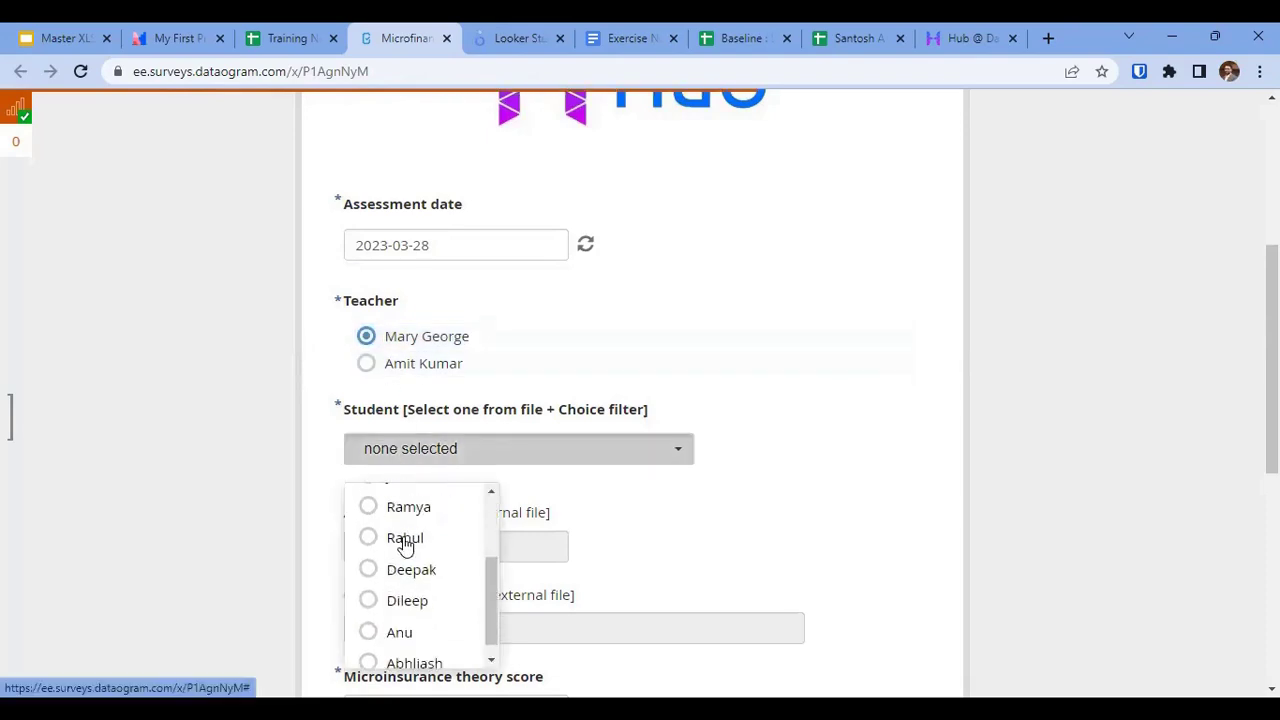
Select the second teacher, choose a student from the filtered list, and check the age and gender fields pulled from the external file.
left_click(413, 368)
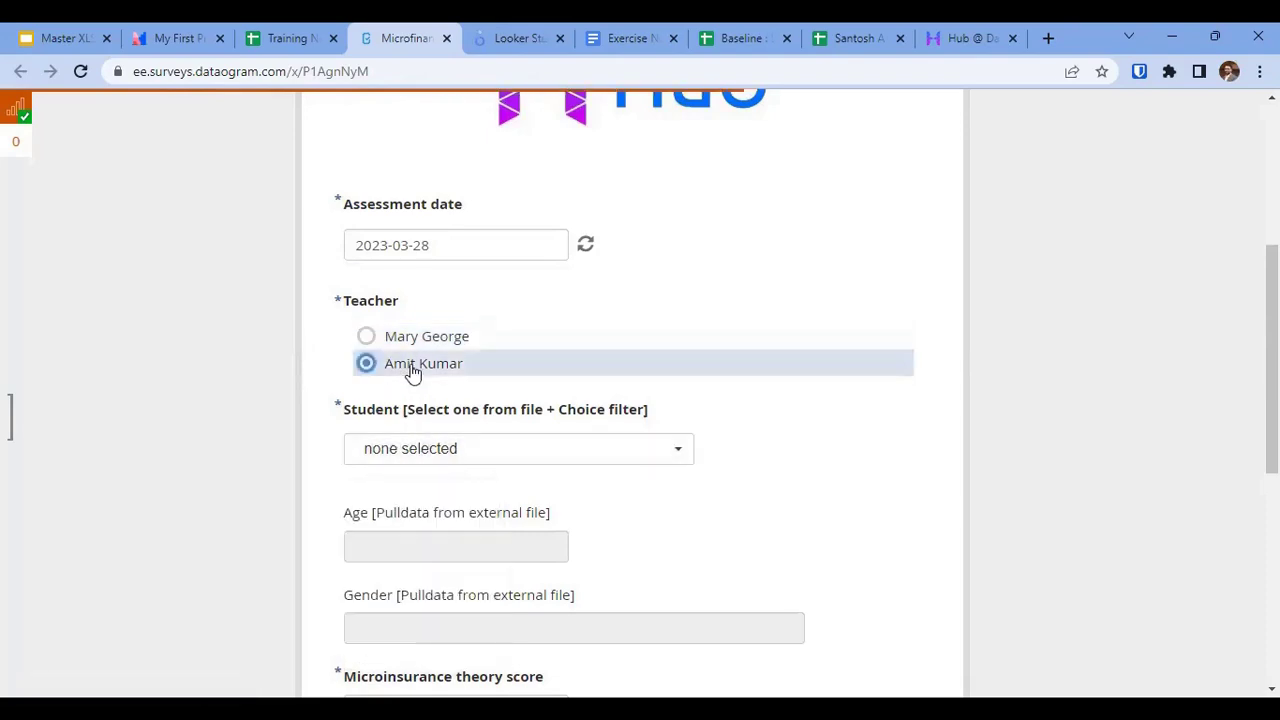
left_click(400, 450)
left_click(493, 452)
left_click(497, 452)
left_click(408, 515)
scroll(412, 518, "down", 5)
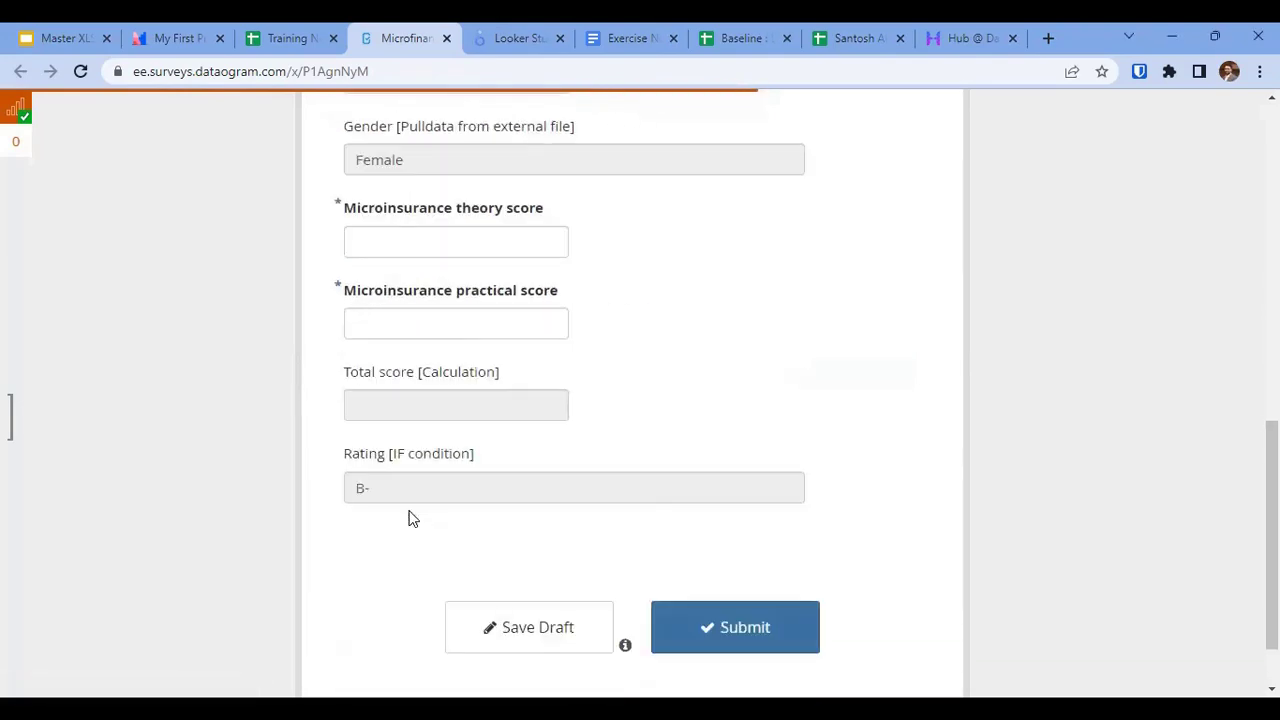
scroll(408, 517, "up", 2)
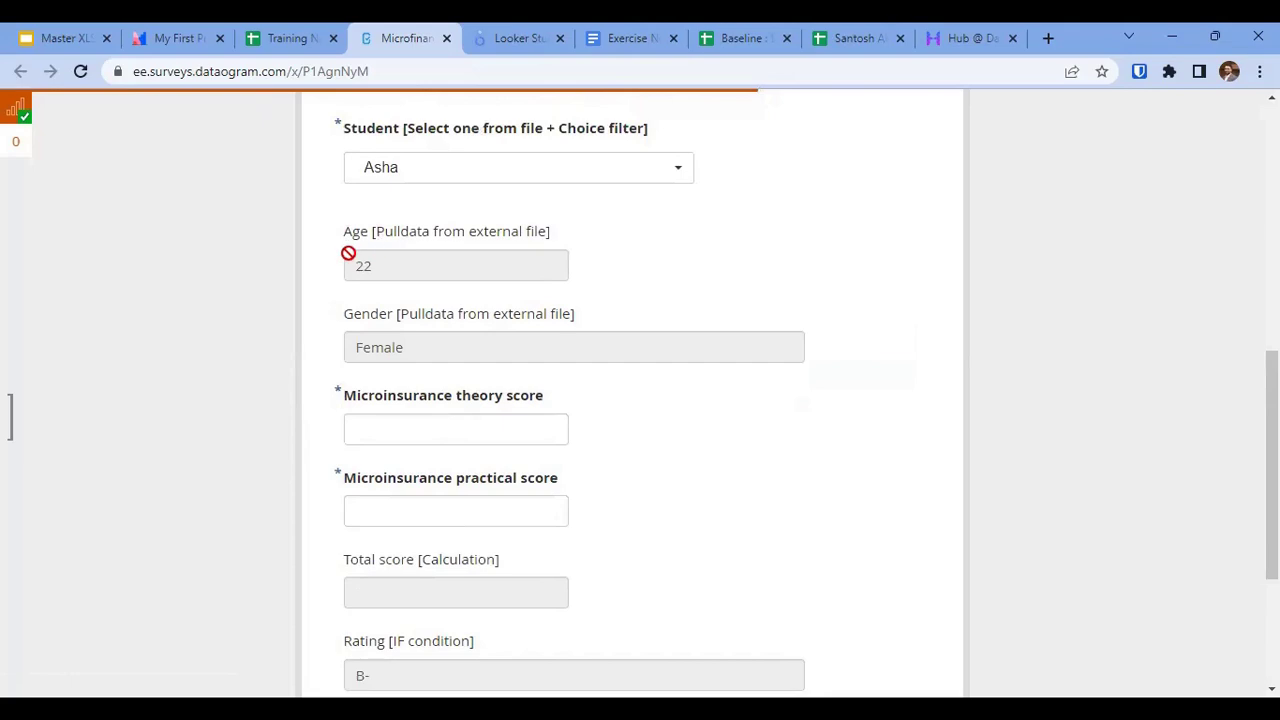
Choose the third student in the second teacher's list, check the pulled age and gender, and review the form from title to rating.
left_click(403, 172)
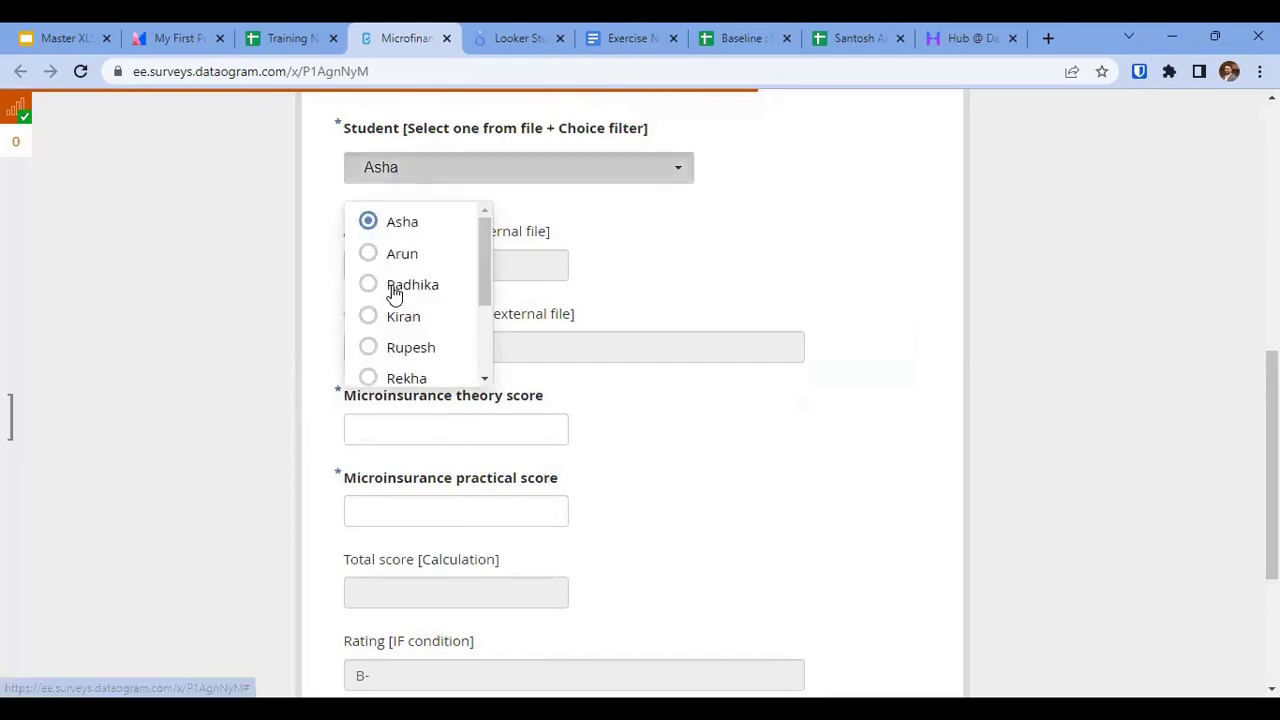
left_click(392, 284)
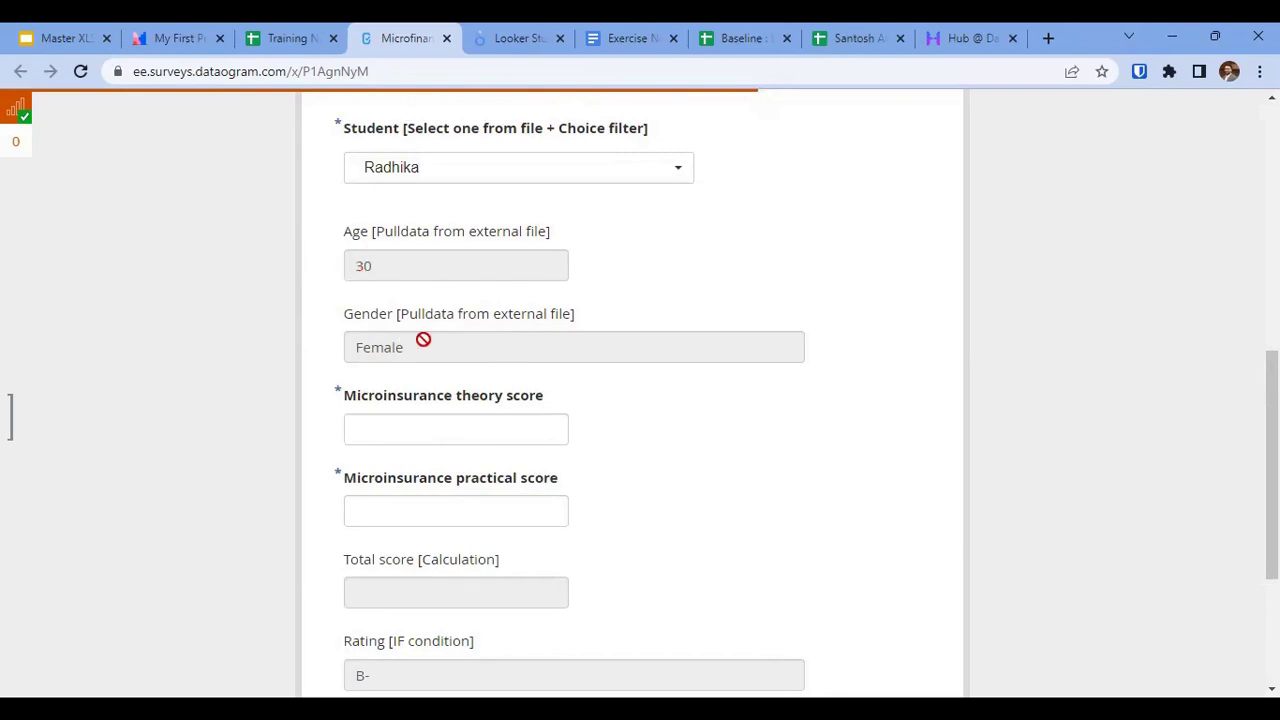
scroll(435, 330, "up", 5)
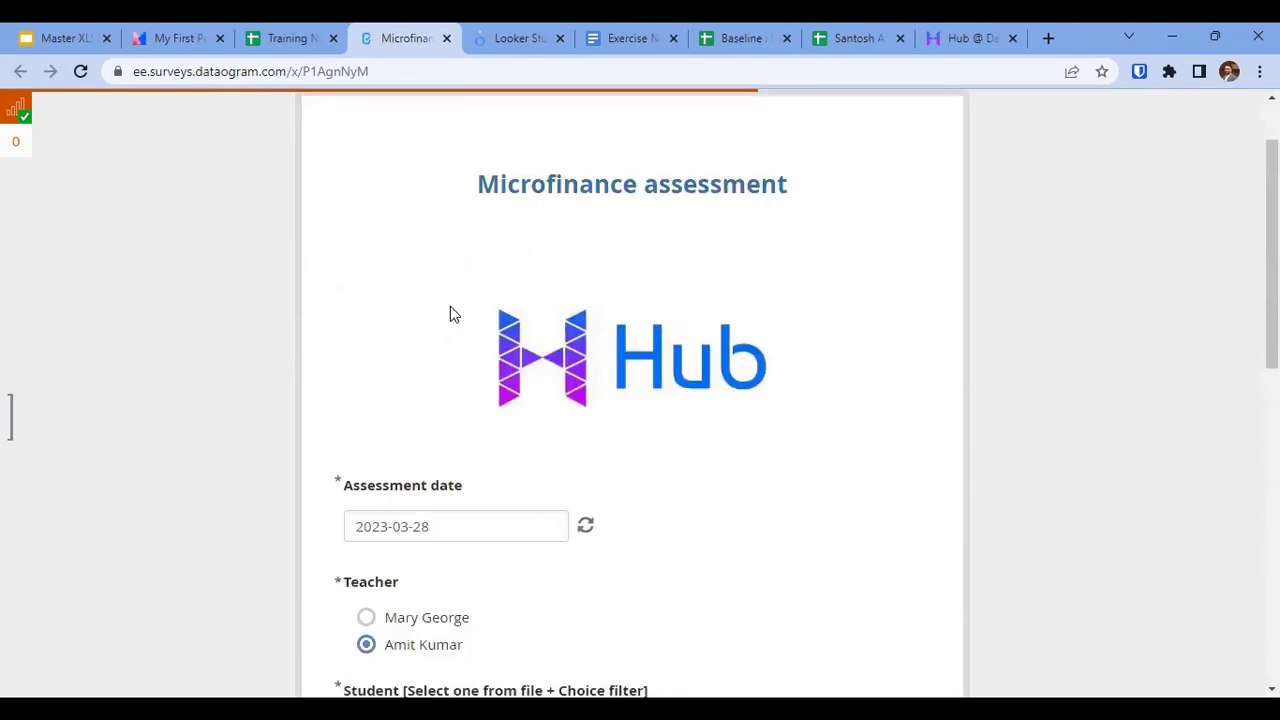
left_click_drag(481, 183, 675, 184)
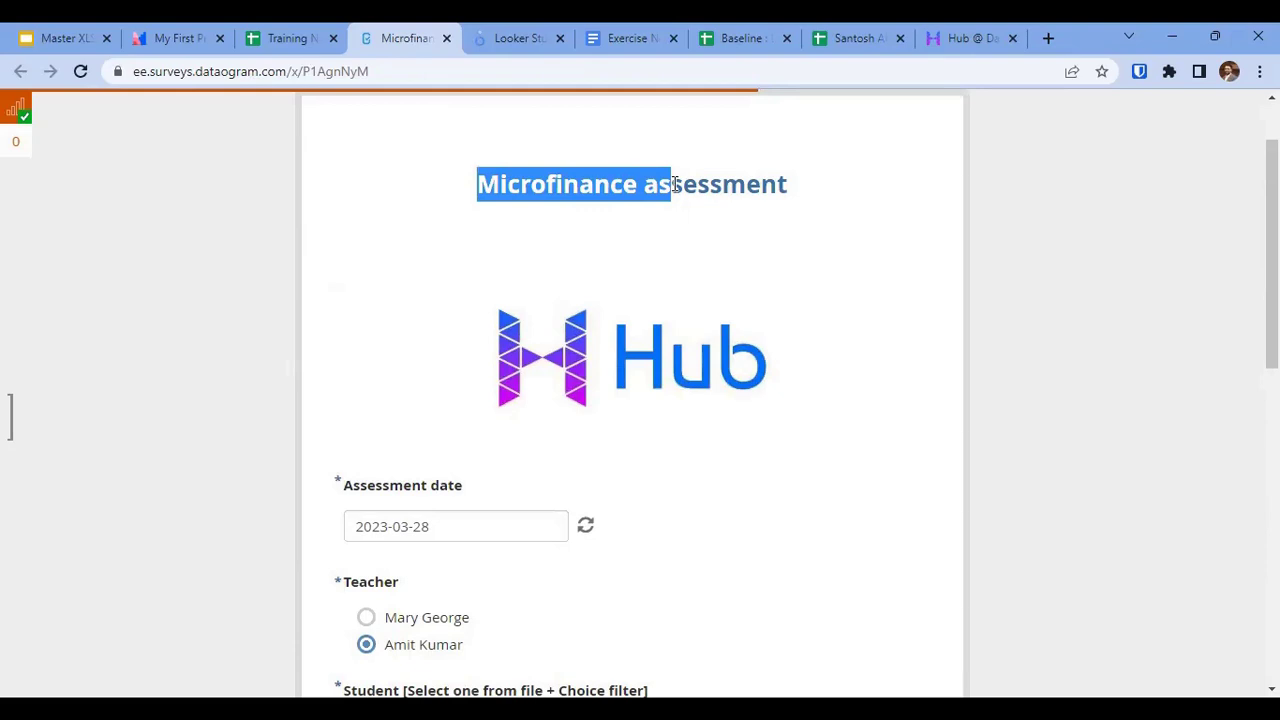
scroll(674, 183, "down", 6)
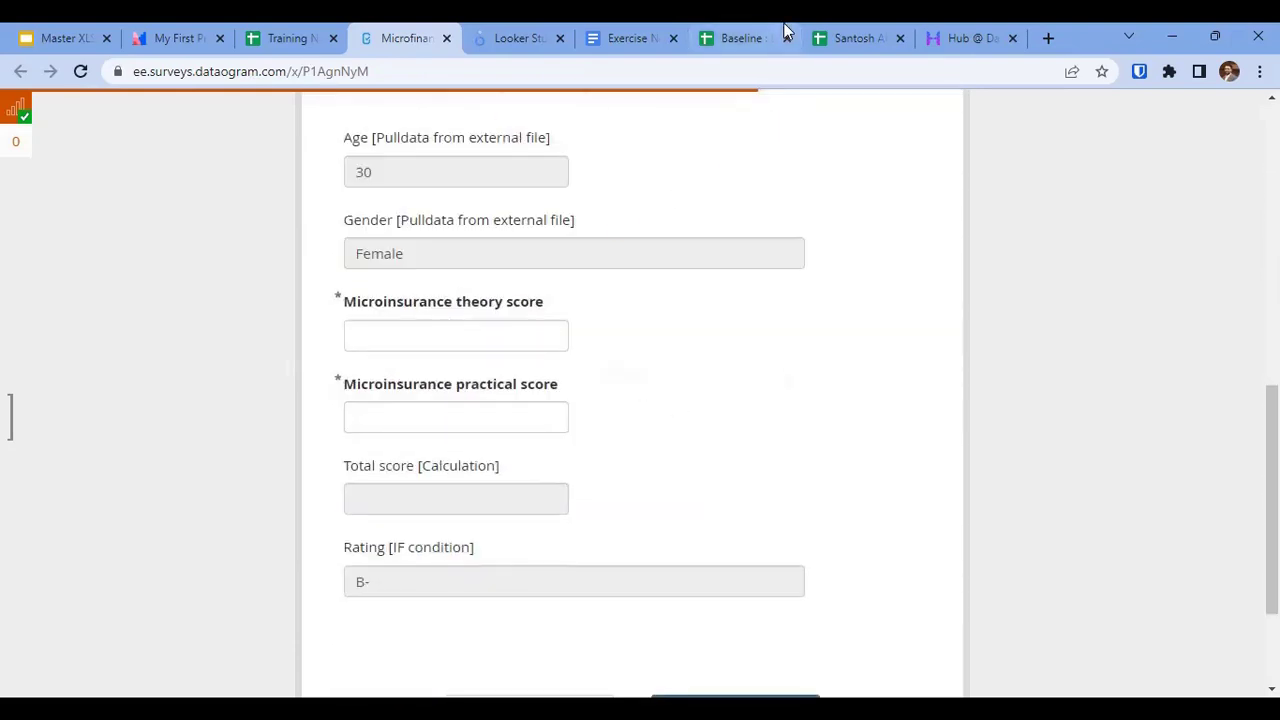
Enter a Microinsurance theory score of 60 and practical score of 50, and check the calculated total score and rating.
left_click(463, 333)
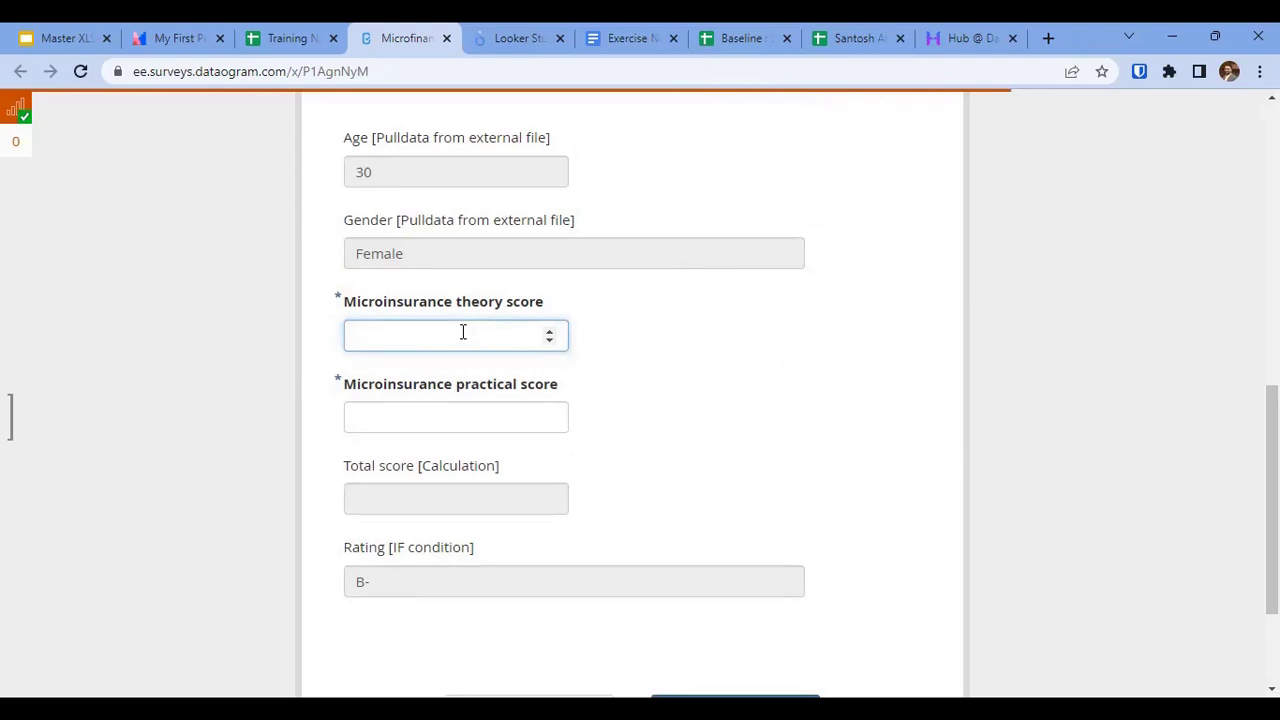
type("60")
key("Tab")
type("50")
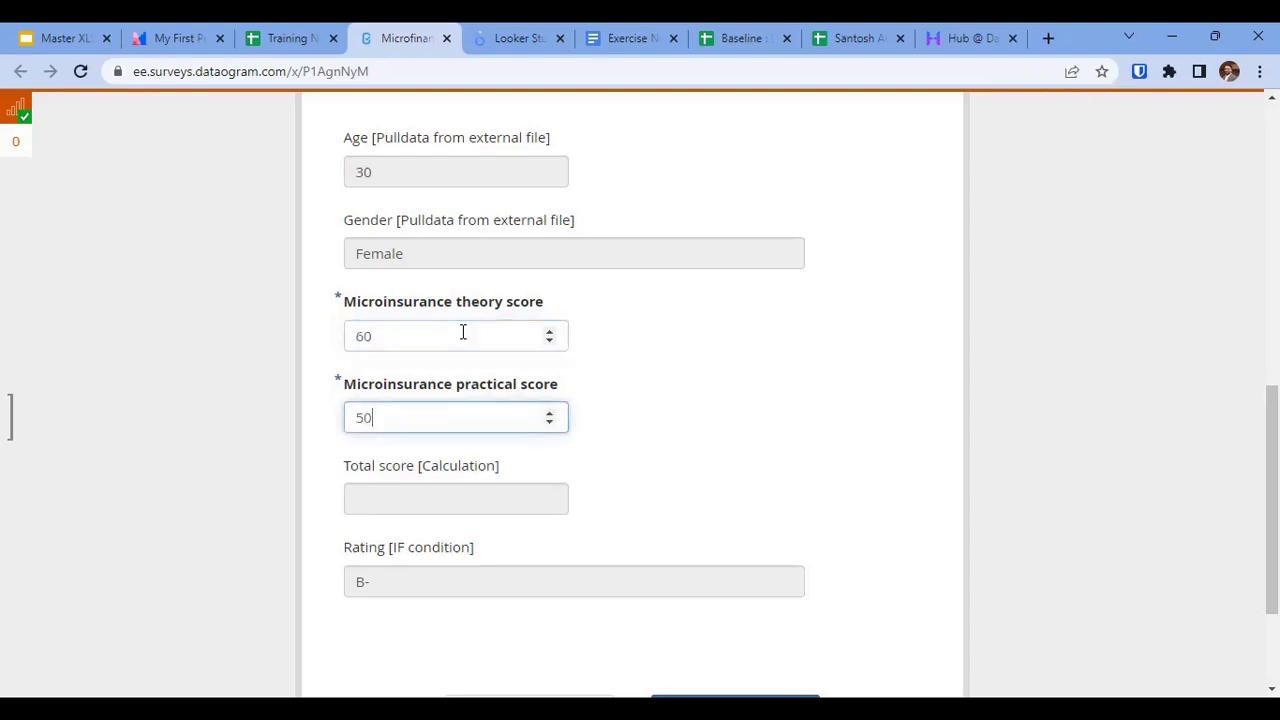
key("Tab")
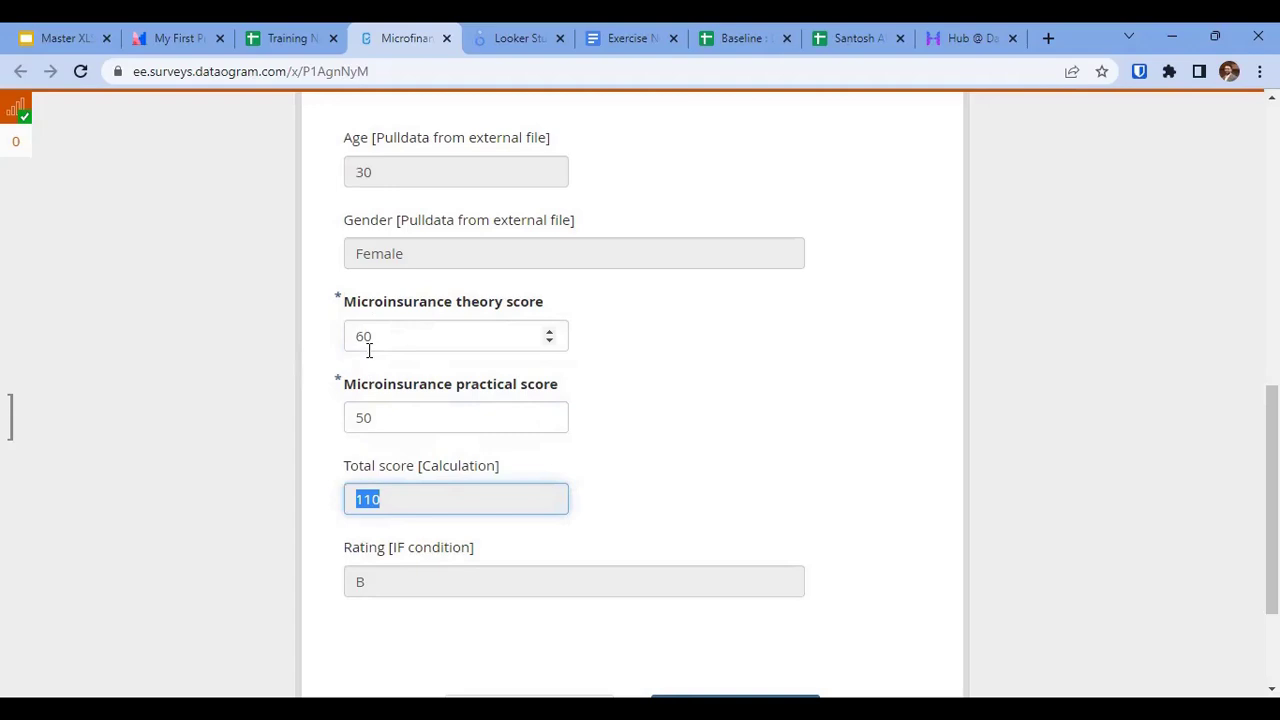
scroll(416, 488, "down", 2)
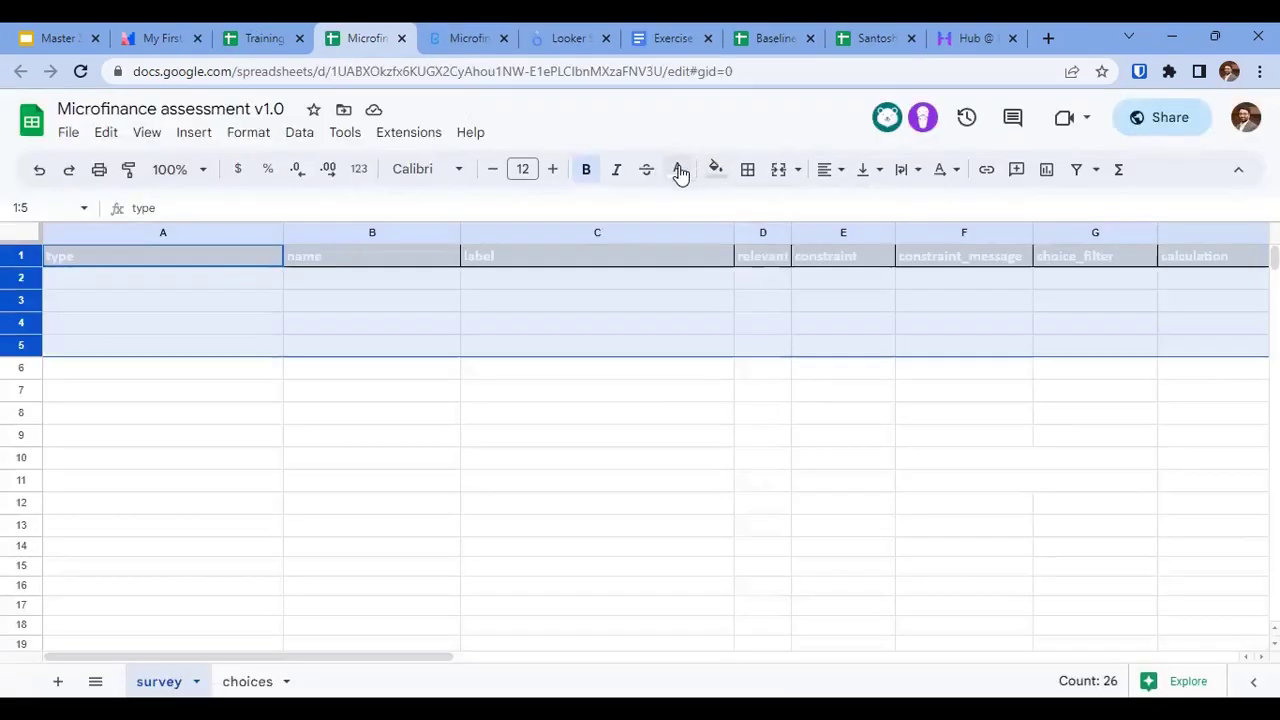
Set the text colour of survey rows 1 to 5 to black, and go through the start, end, note and date entries.
left_click(677, 169)
left_click(686, 233)
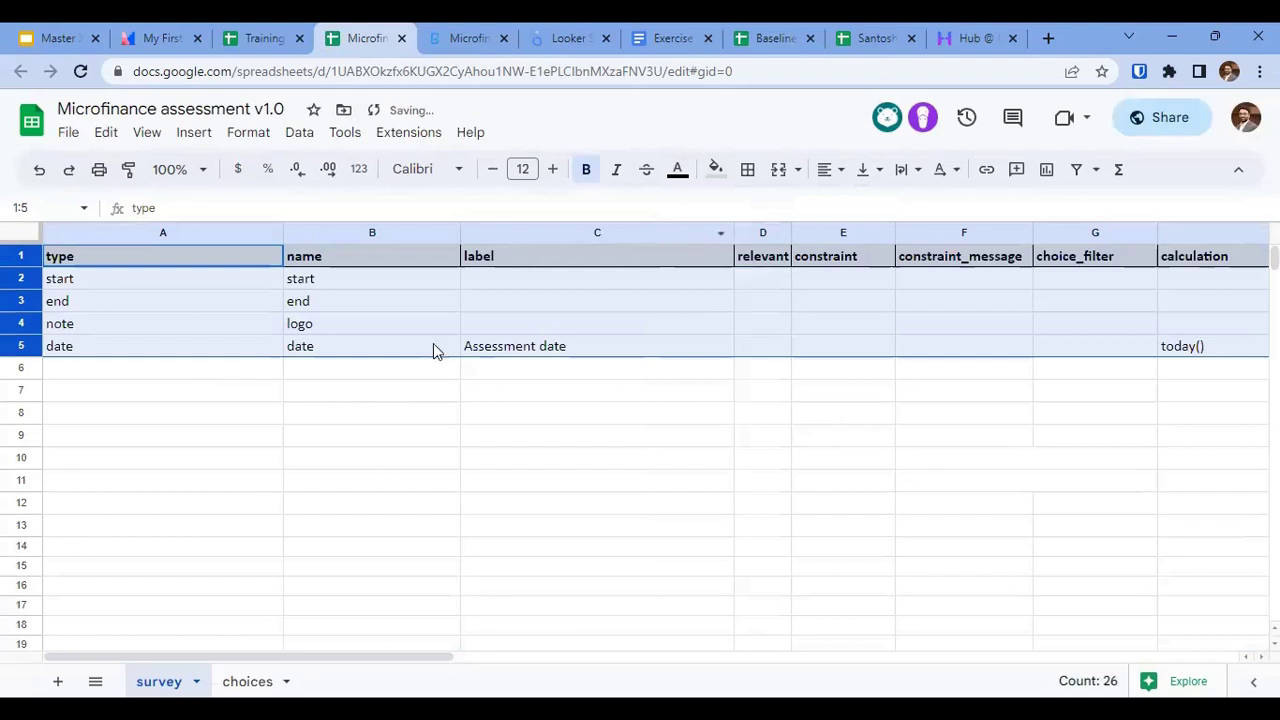
left_click(88, 280)
left_click(88, 301)
left_click(88, 323)
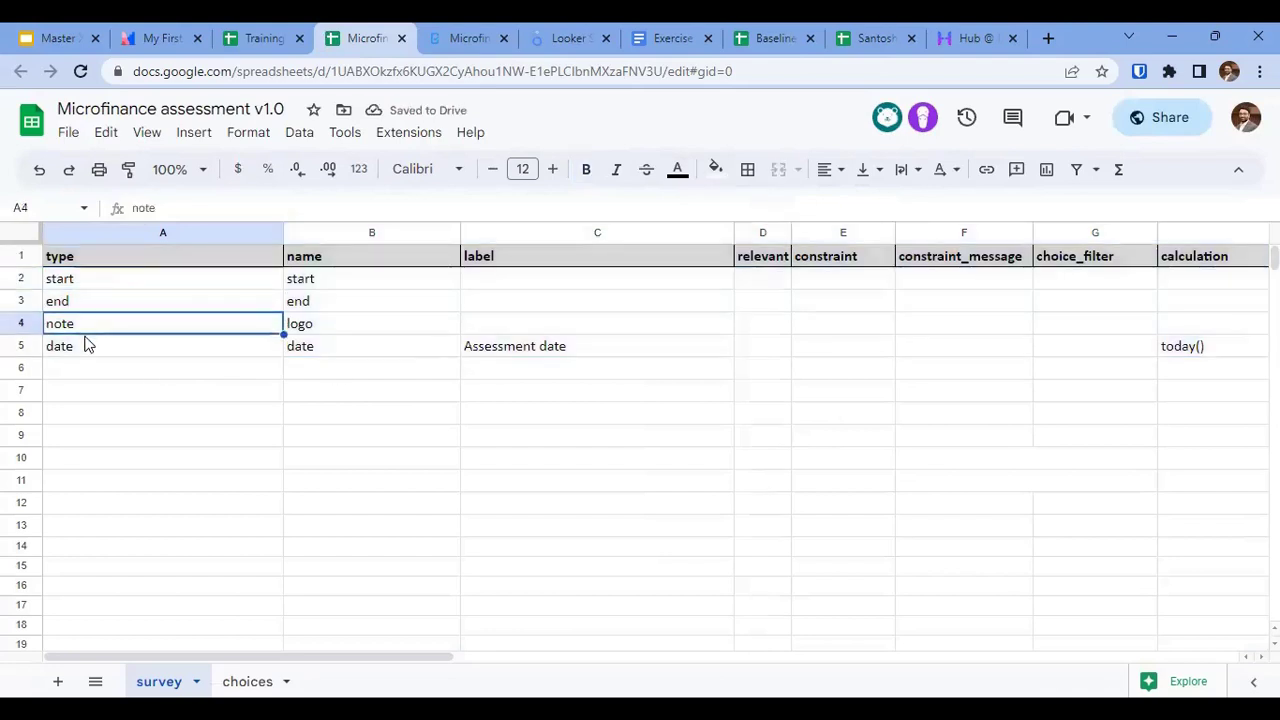
left_click(88, 345)
Make row 6 of the survey sheet readable with black text, and review the select_one teacher question's type, name and label.
left_click(16, 366)
type("select_one teacher\tteacher\tTeacher")
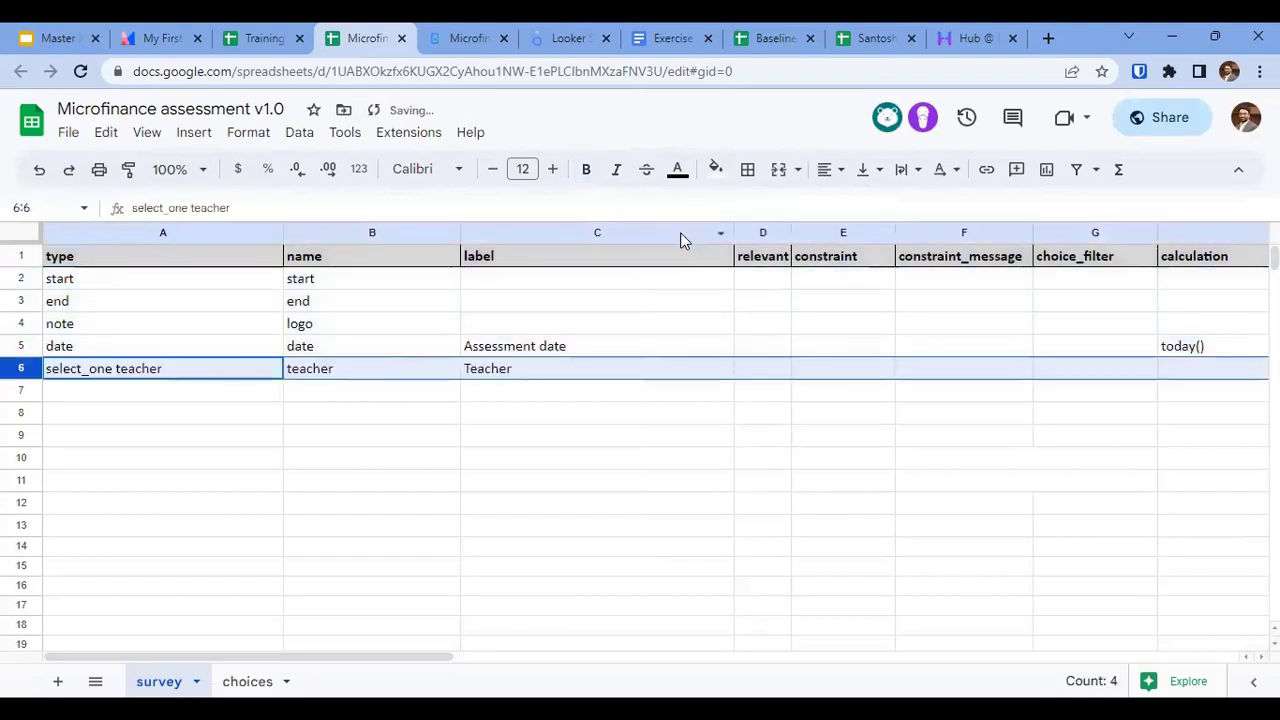
key("Right")
key("Right")
key("Right")
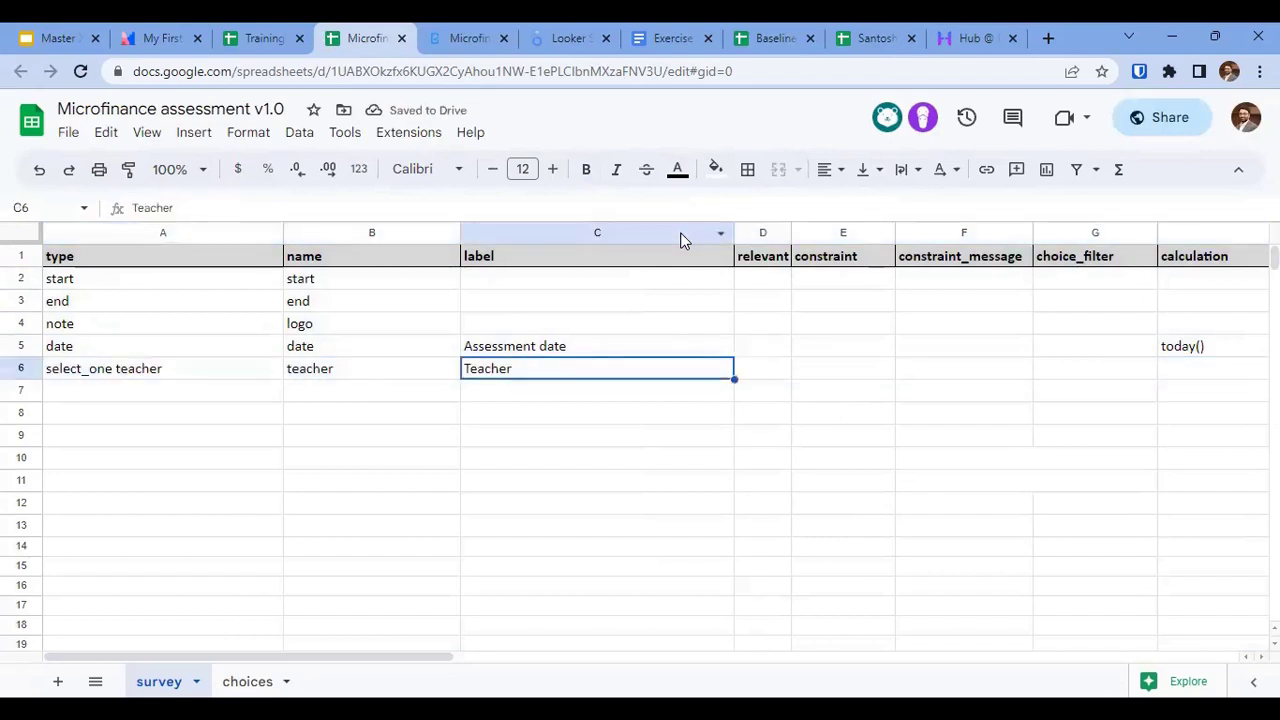
key("Left")
key("Left")
key("Left")
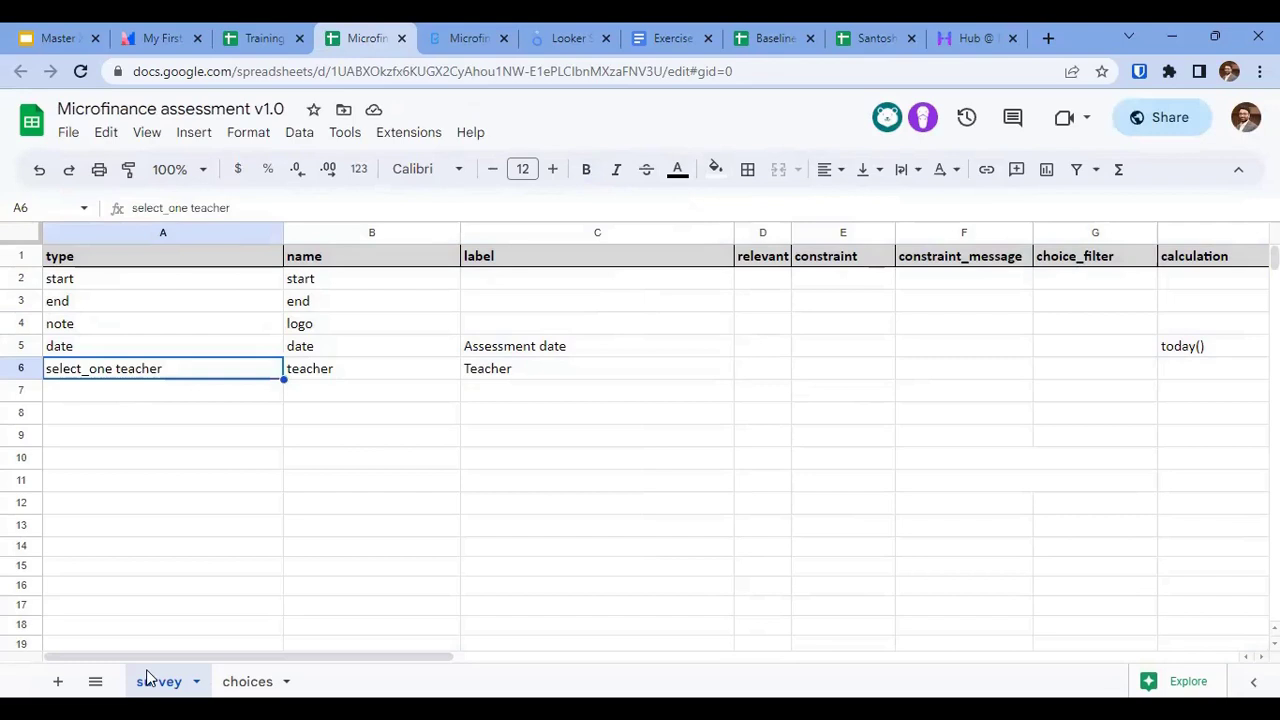
Examine the teacher and rating lists in the choices sheet, and return to the survey sheet.
left_click(247, 681)
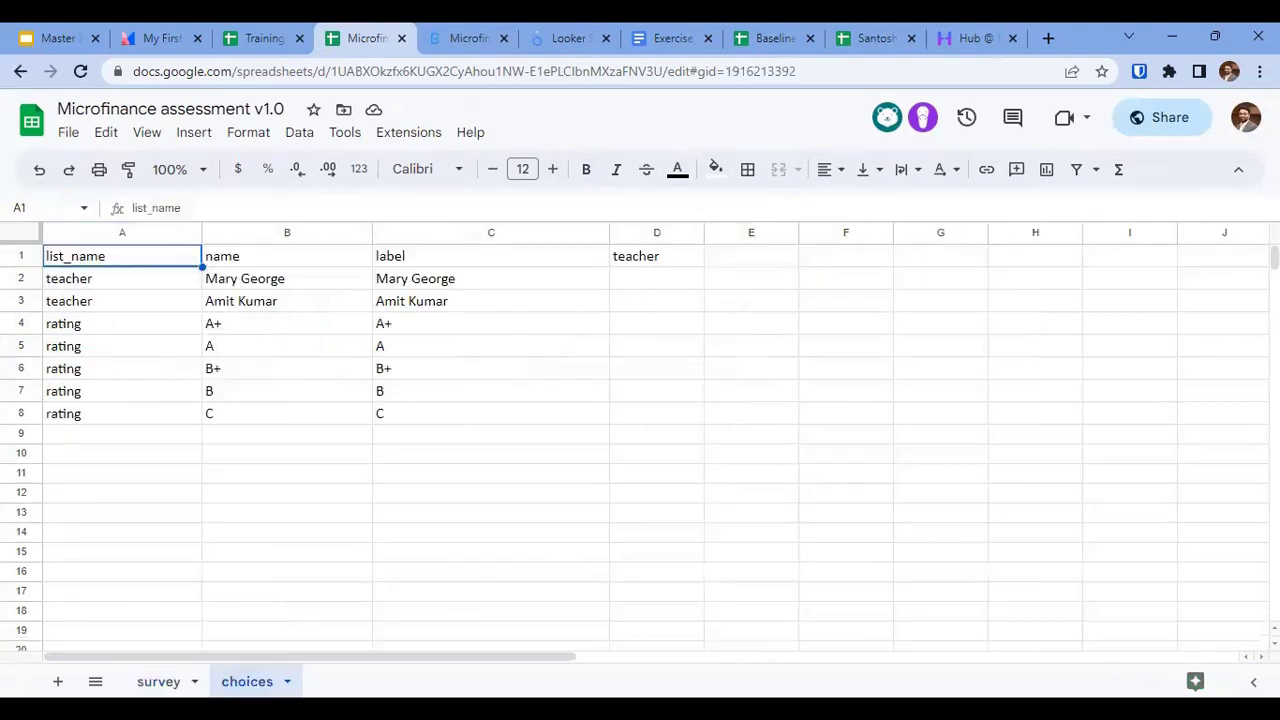
left_click(248, 282)
left_click(432, 312, "shift")
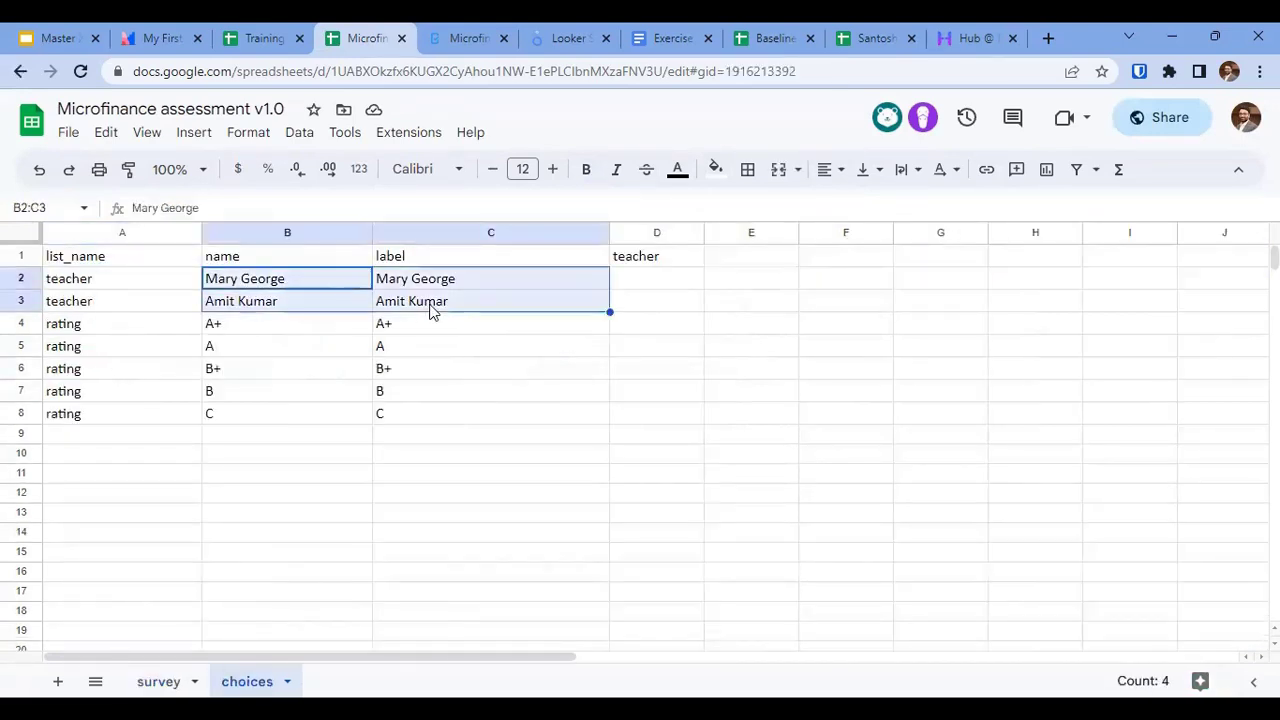
left_click_drag(100, 328, 670, 615)
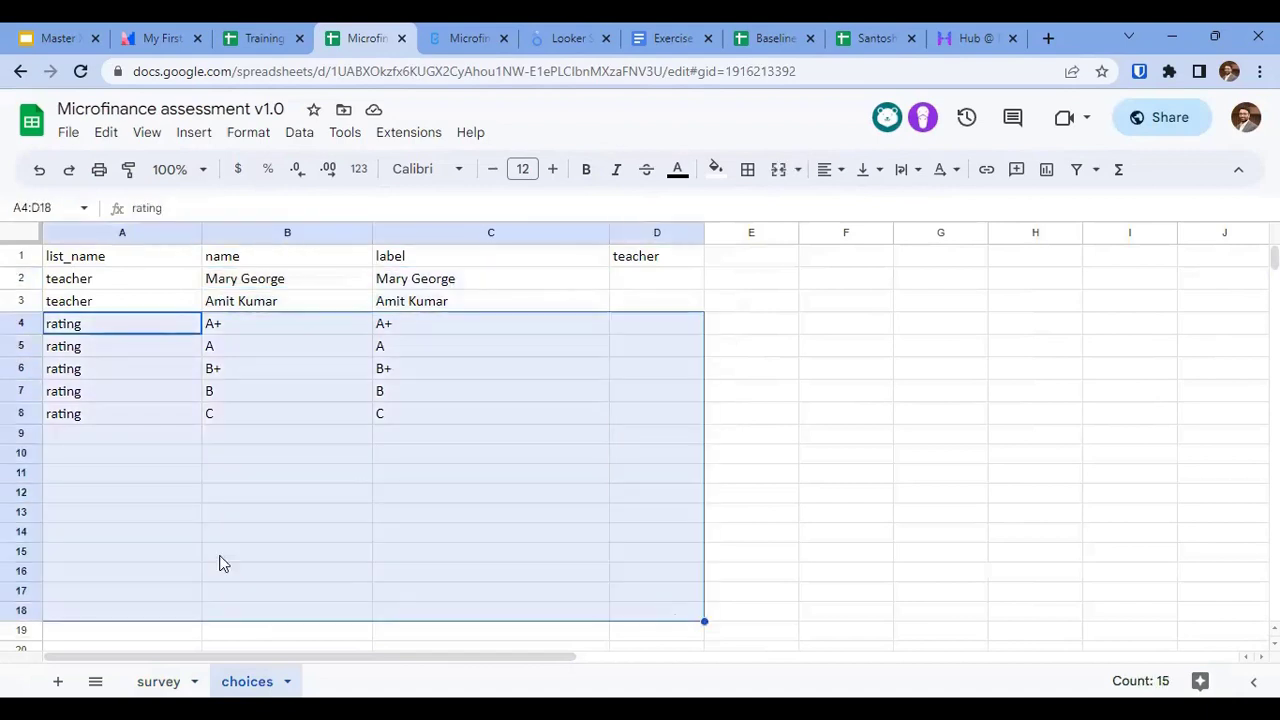
left_click(157, 684)
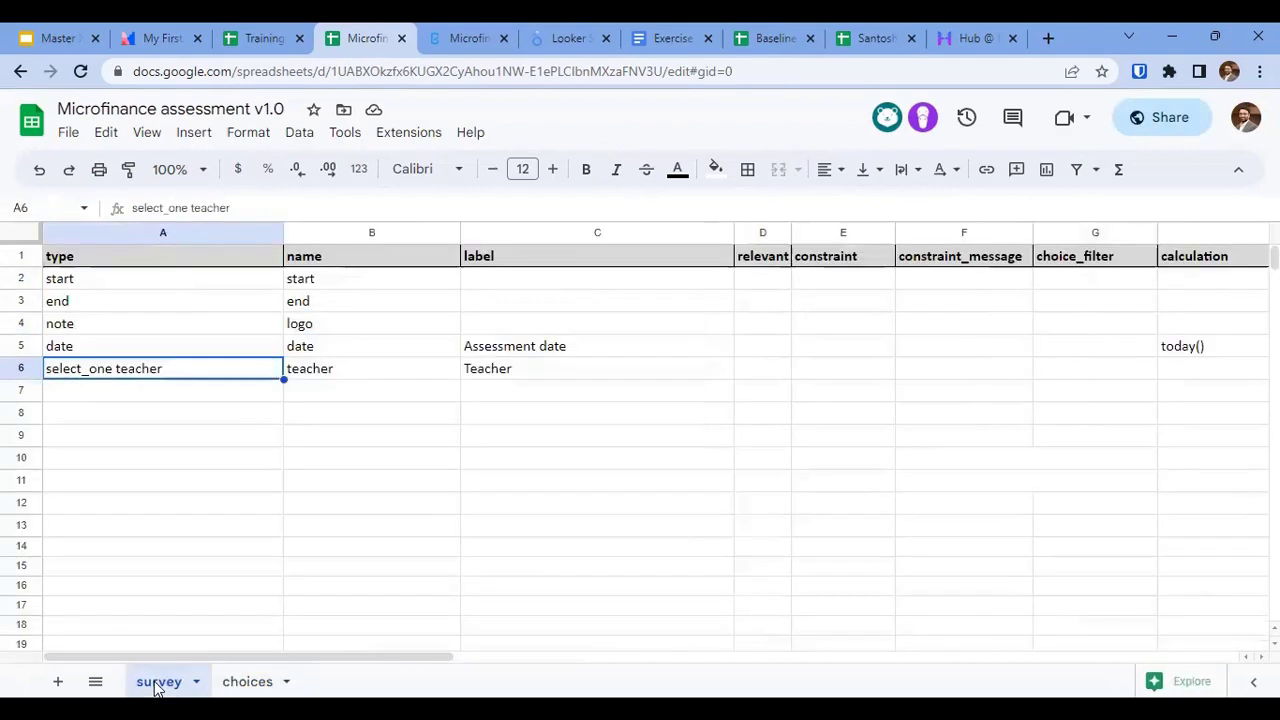
Open the two linked student data files from the Training spreadsheet.
left_click(263, 35)
left_click(428, 352)
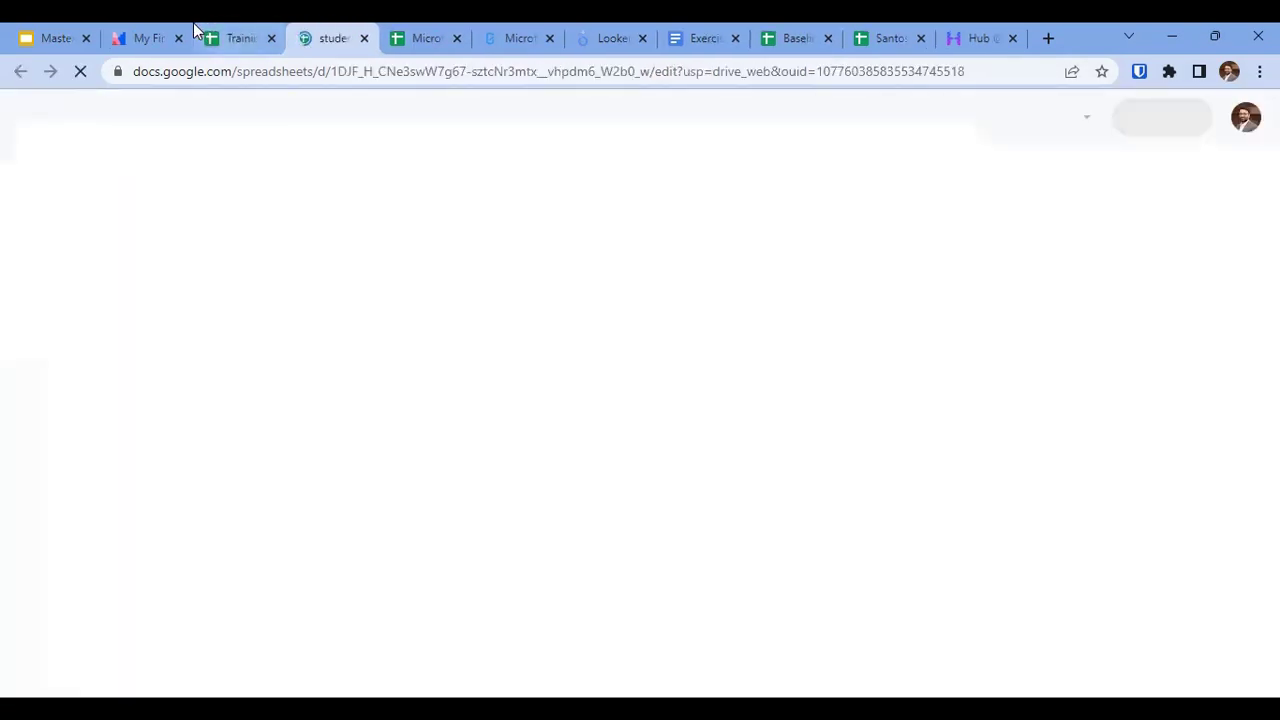
left_click(210, 32)
mouse_move(435, 372)
left_click(435, 341)
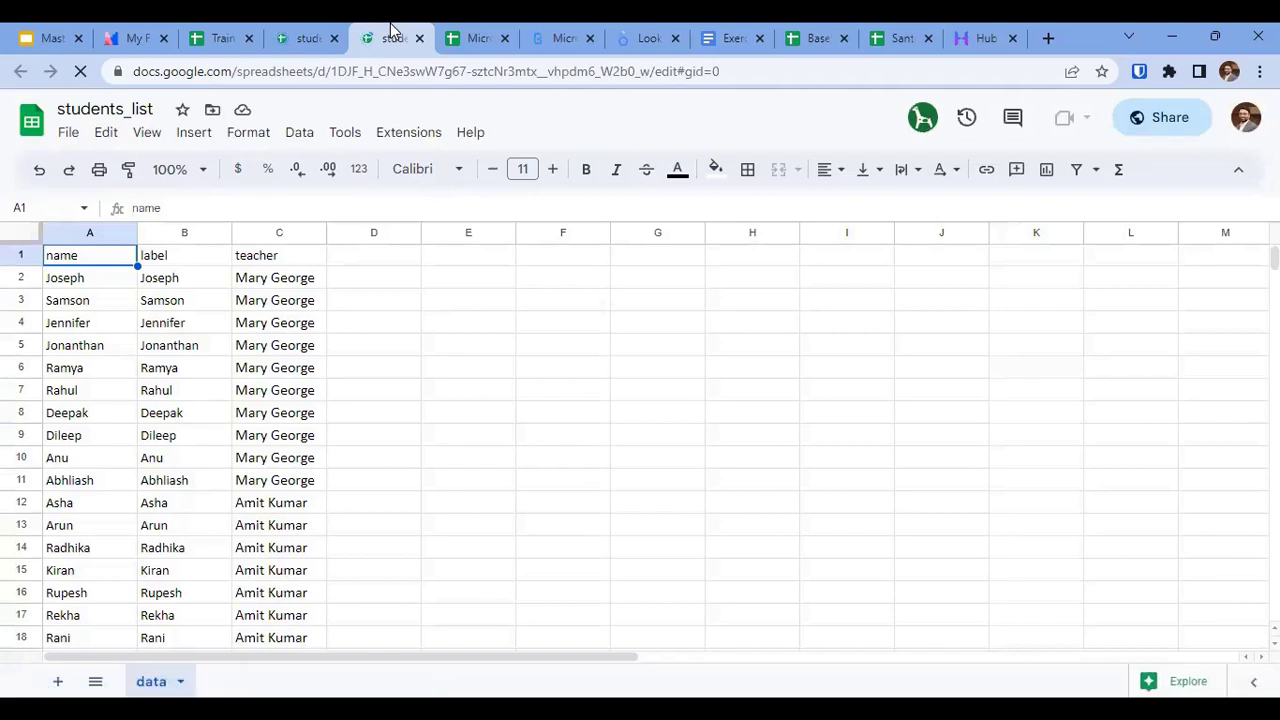
Examine the name, label and teacher columns of the students_list sheet.
key("Up")
key("Up")
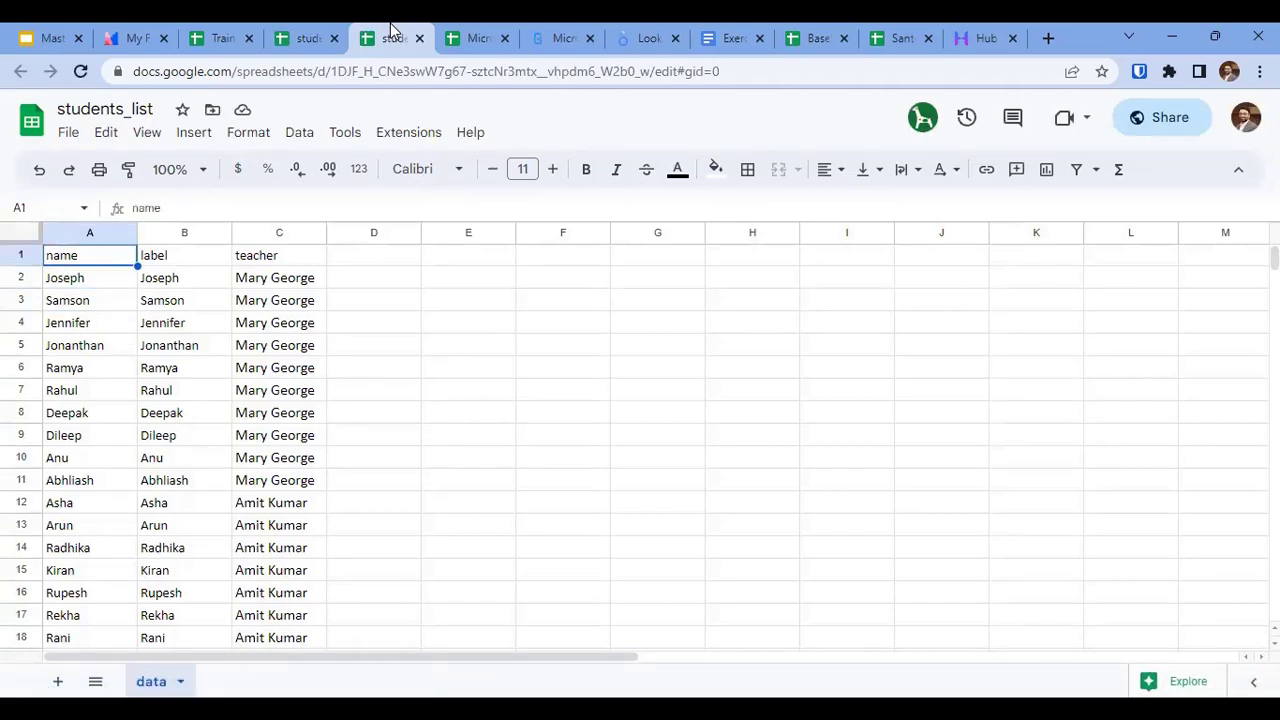
key("Down")
key("Down")
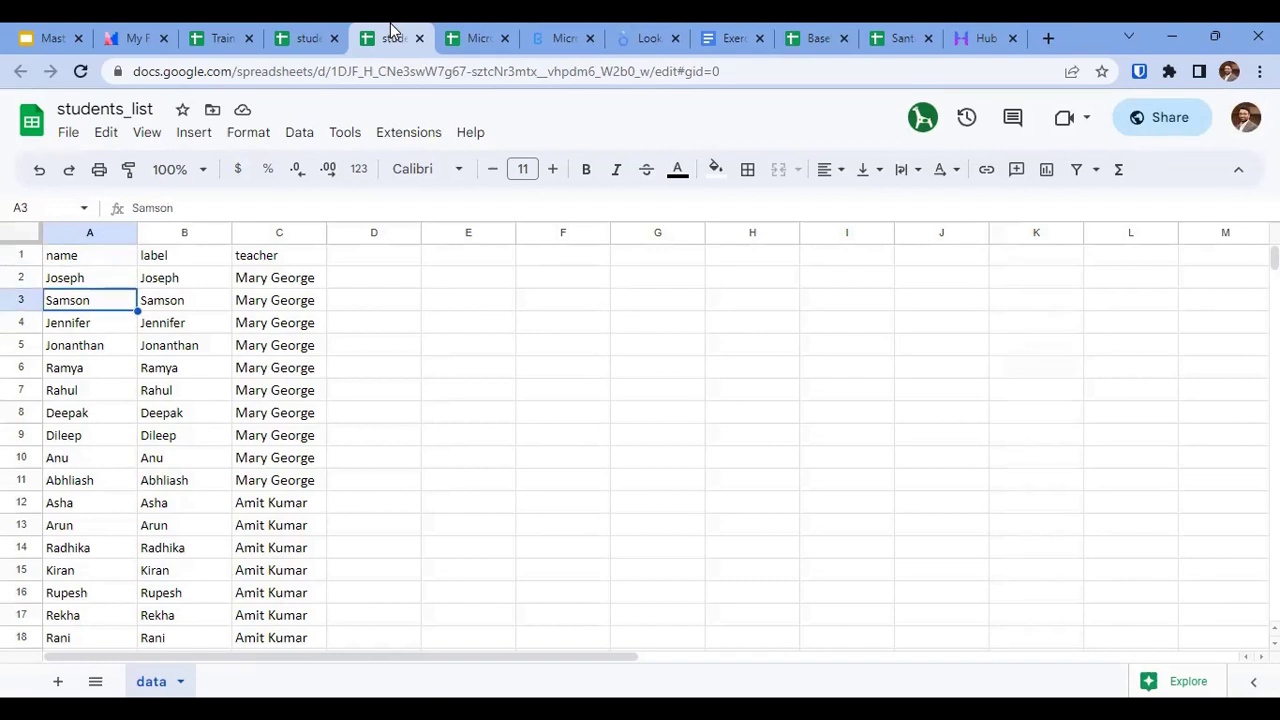
key("Up")
key("Right")
key("Right")
key("Left")
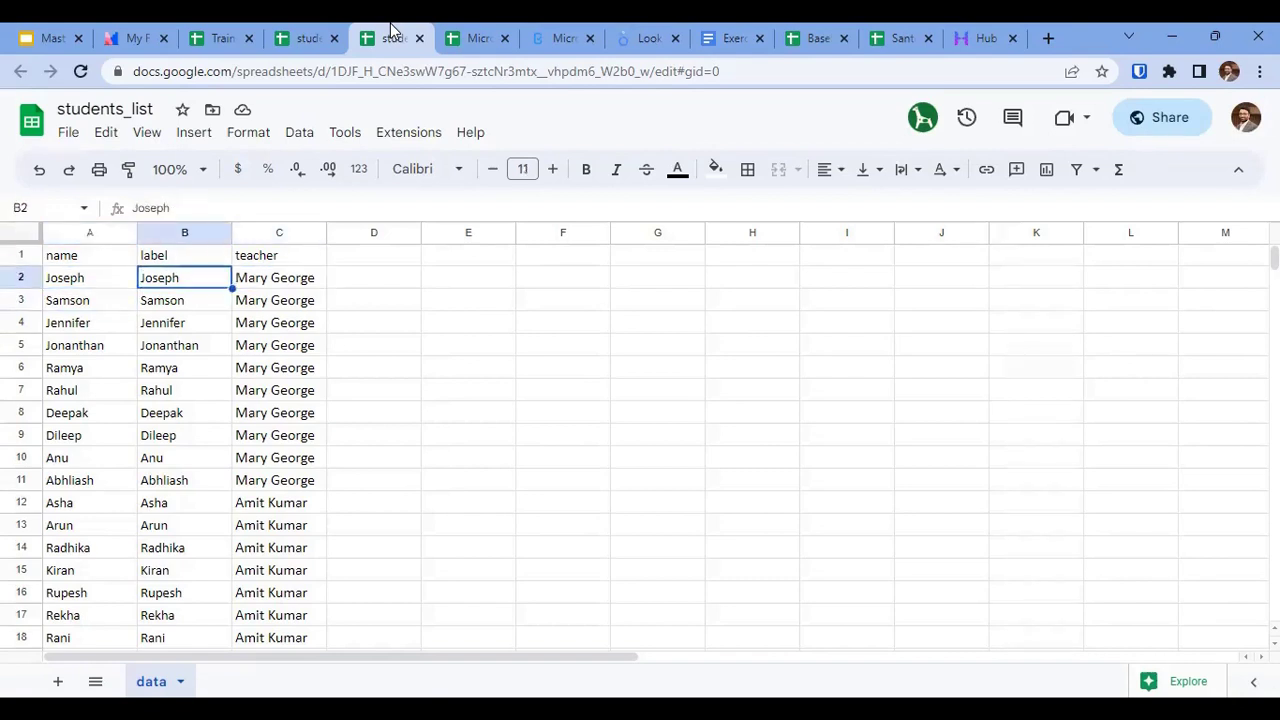
key("Right")
key("Down")
key("Down")
key("Down")
key("Down")
key("Down")
key("Down")
key("Down")
key("Down")
key("Down")
key("Down")
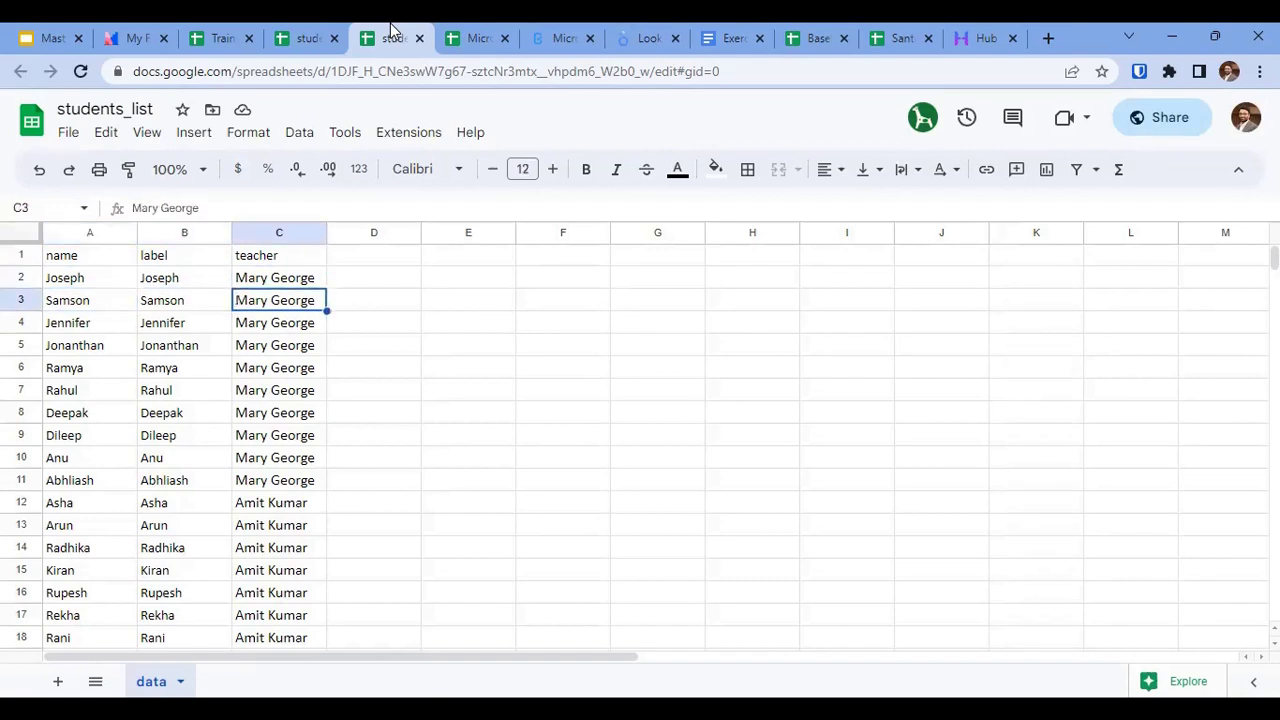
key("Up")
key("ctrl+Up")
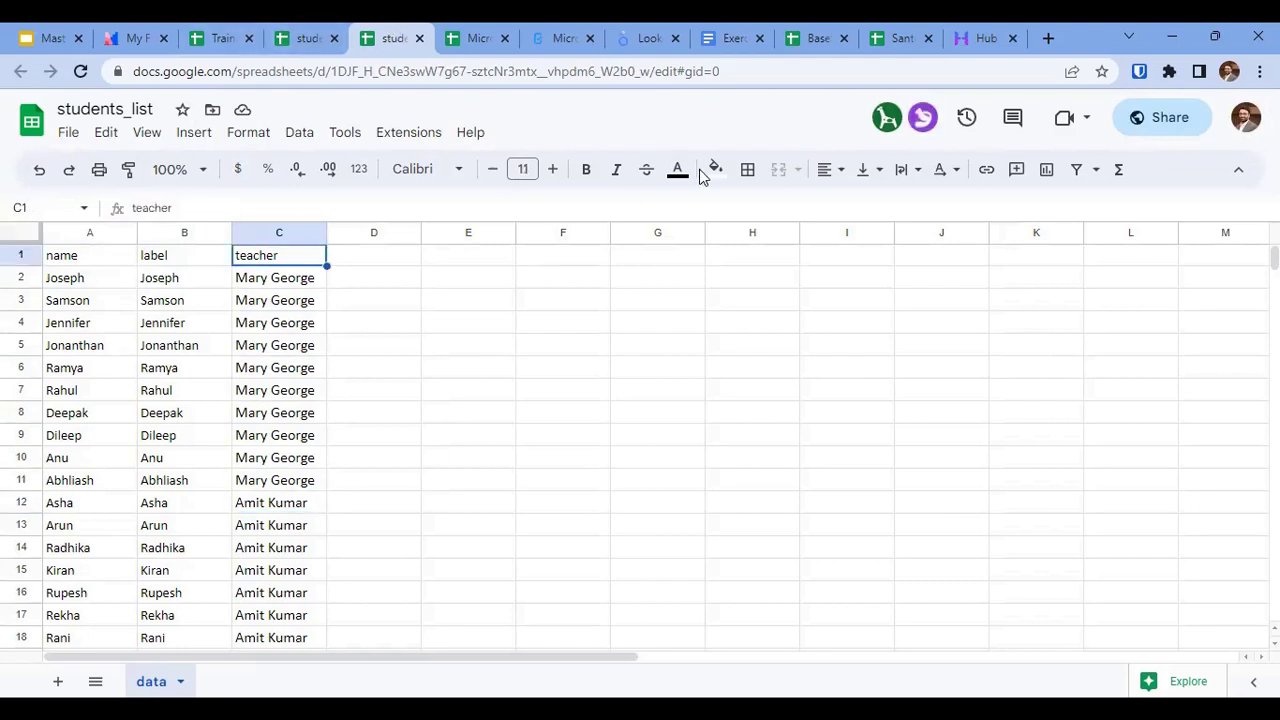
Add a filter to students_list, exclude the second teacher in the teacher column, and select the remaining students' names and labels.
key("ctrl+shift+l")
left_click(316, 256)
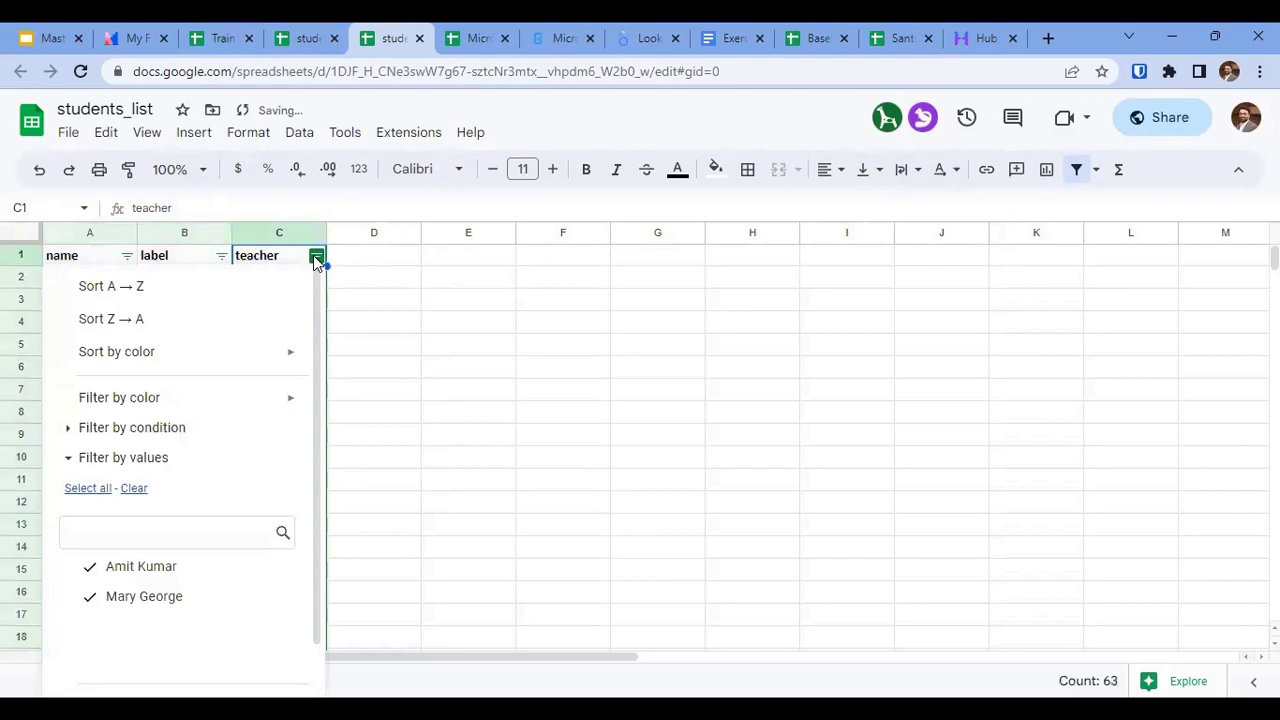
left_click(126, 569)
scroll(294, 600, "down", 1)
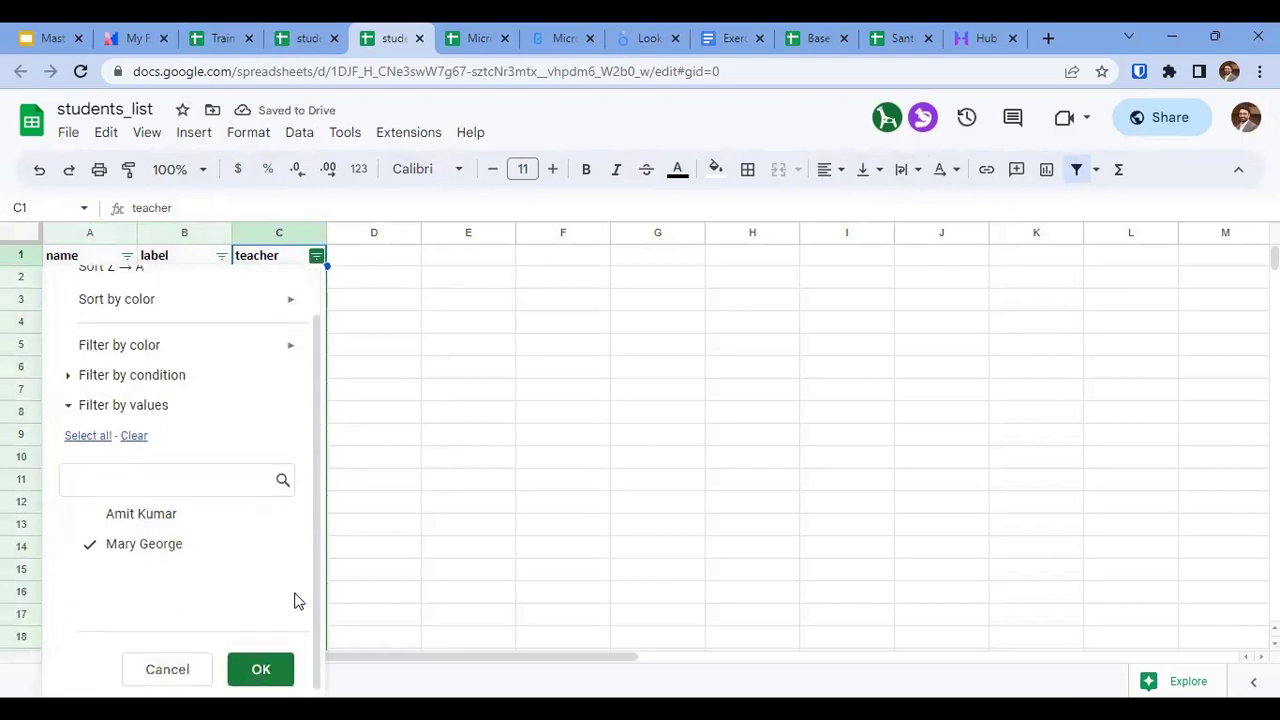
left_click(260, 669)
left_click_drag(85, 285, 186, 480)
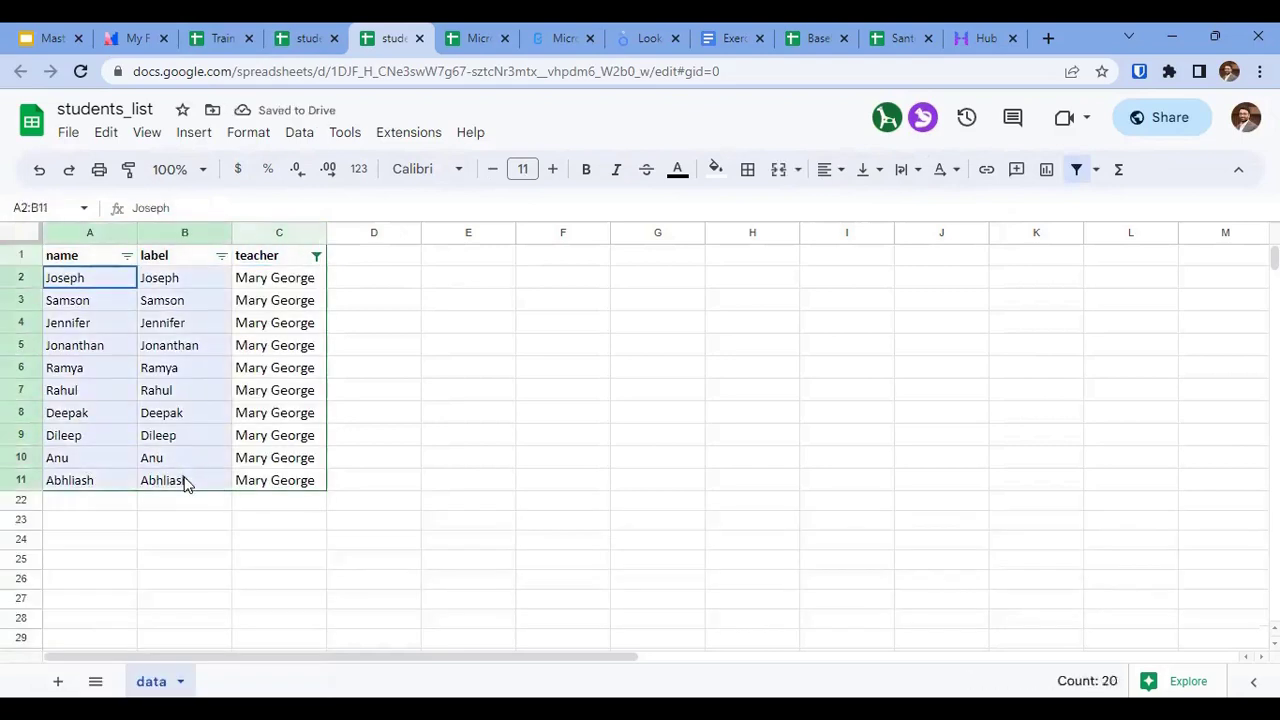
In the Microfinance assessment form, select the first teacher, choose the second listed student, and check the pulled age and gender.
key("ctrl+7")
left_click(369, 346)
left_click(417, 468)
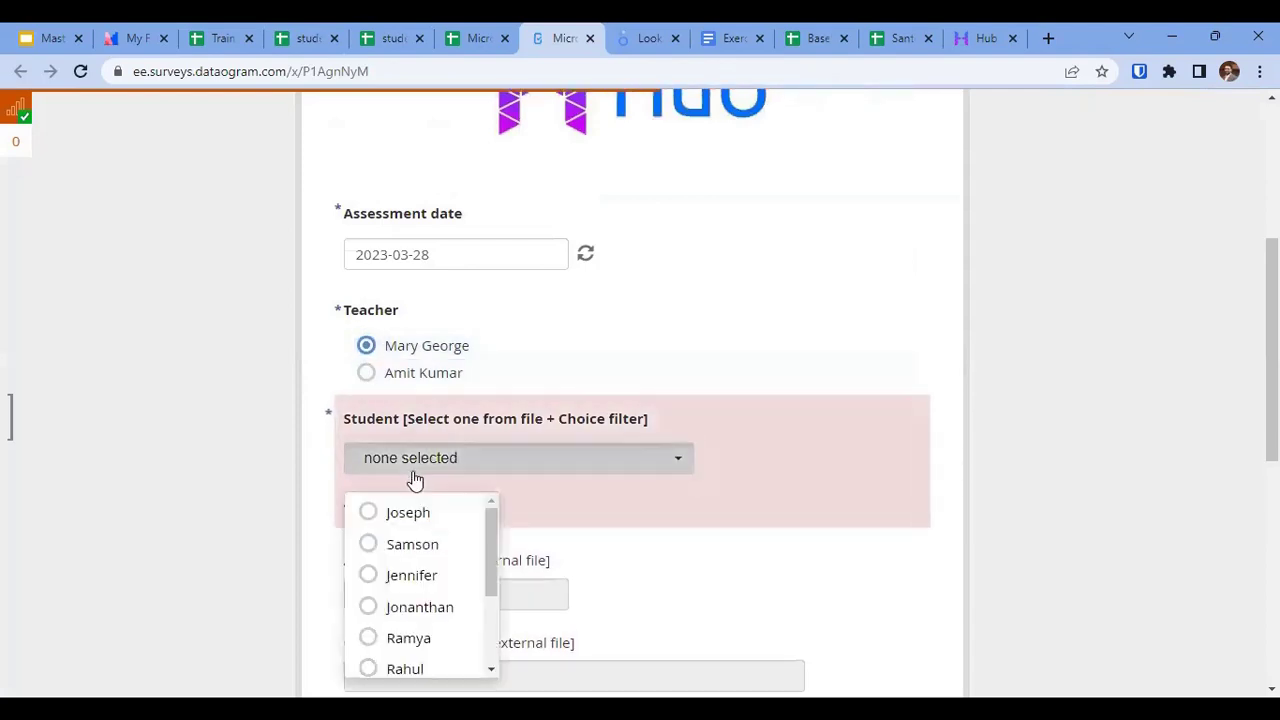
scroll(400, 530, "down", 2)
scroll(410, 560, "up", 2)
left_click(412, 555)
scroll(569, 326, "down", 4)
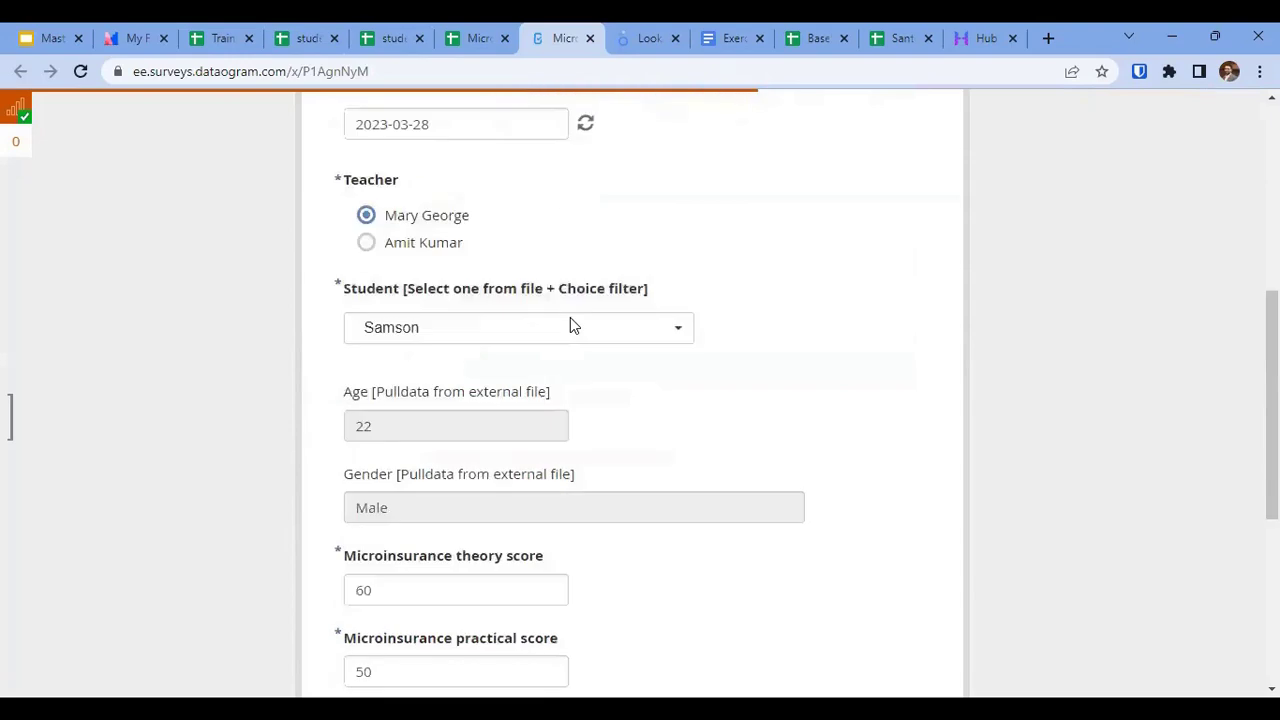
scroll(570, 317, "up", 2)
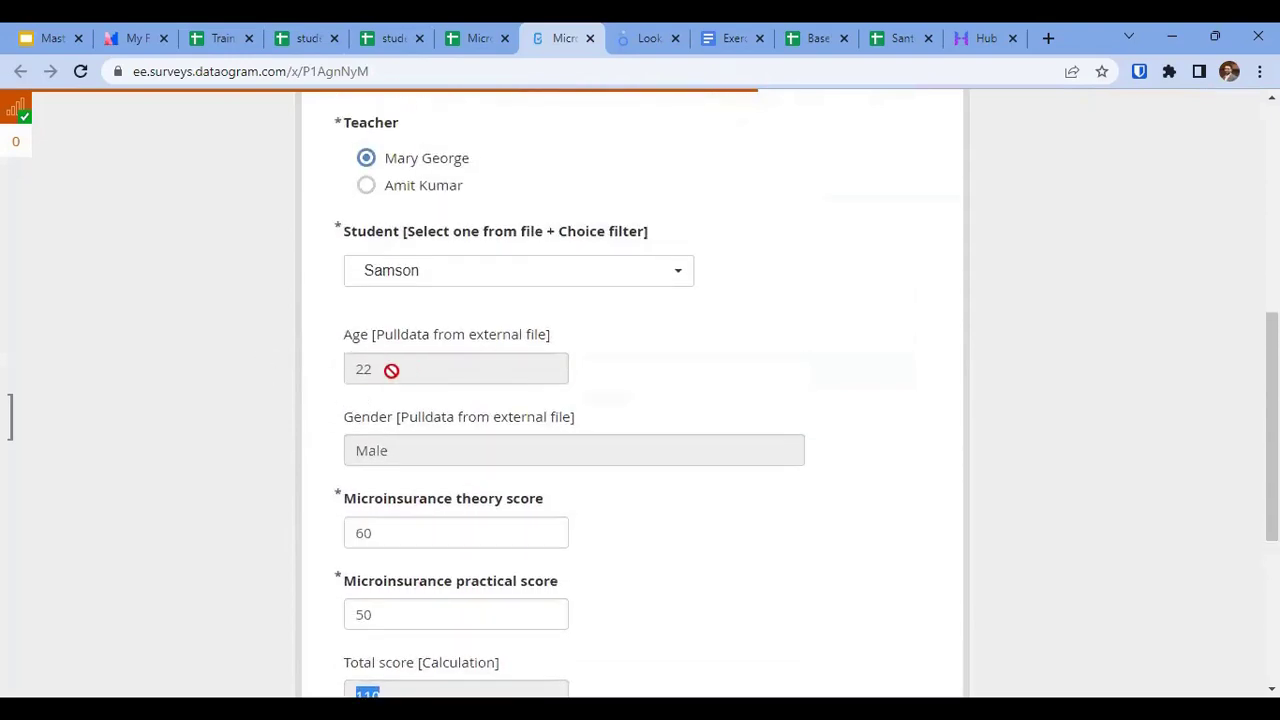
In the survey sheet, colour row 7's text black to show the select_one_from_file students_list.csv question, and fit column A to its content.
left_click(470, 36)
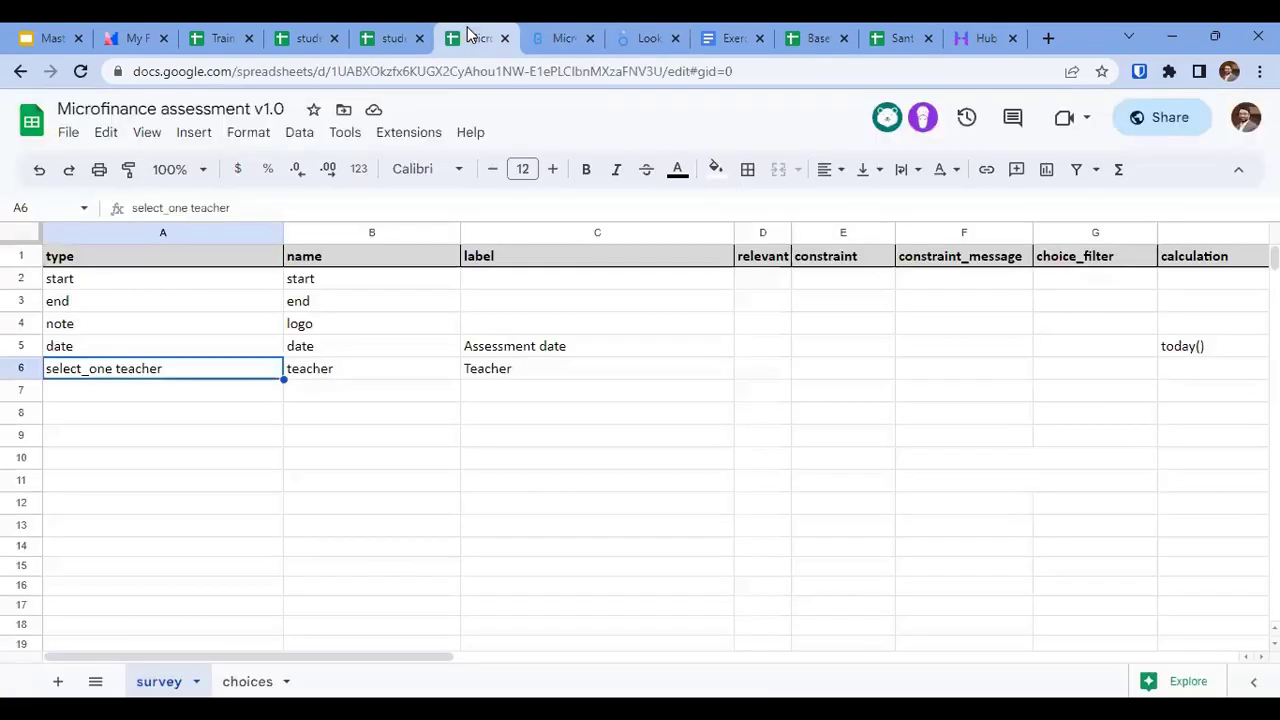
left_click(20, 390)
left_click(677, 169)
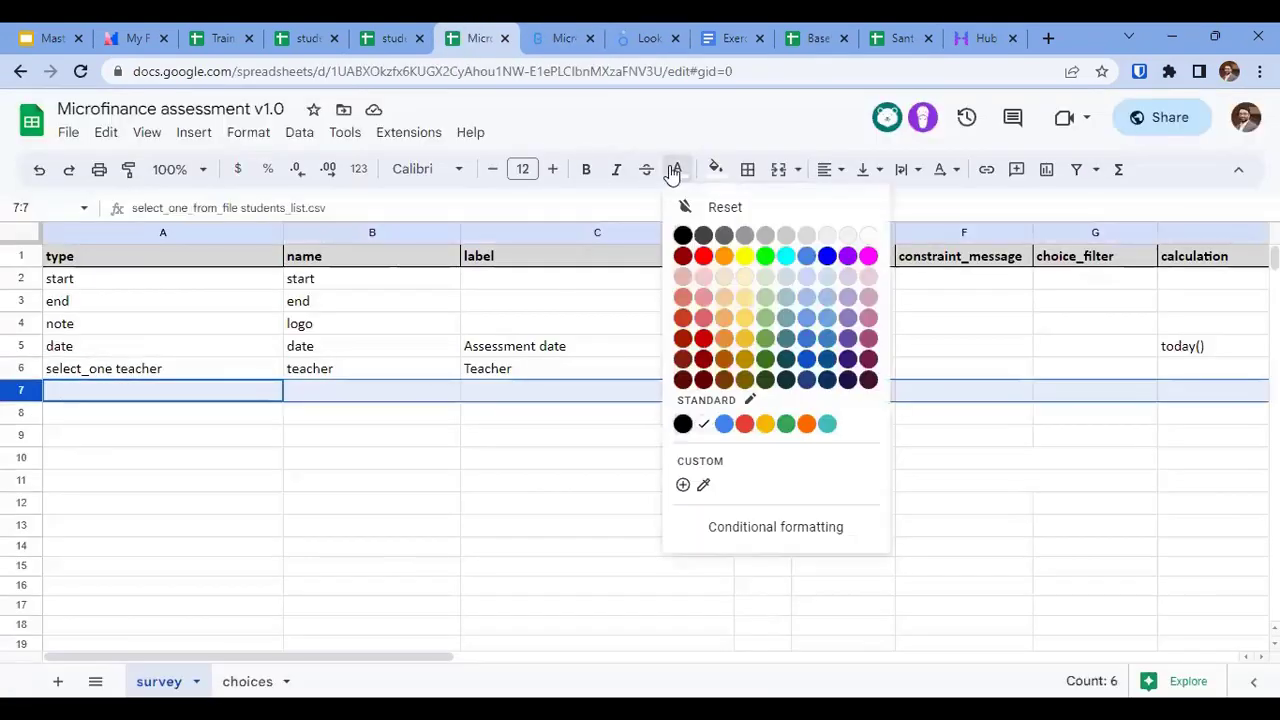
left_click(683, 234)
left_click(330, 392)
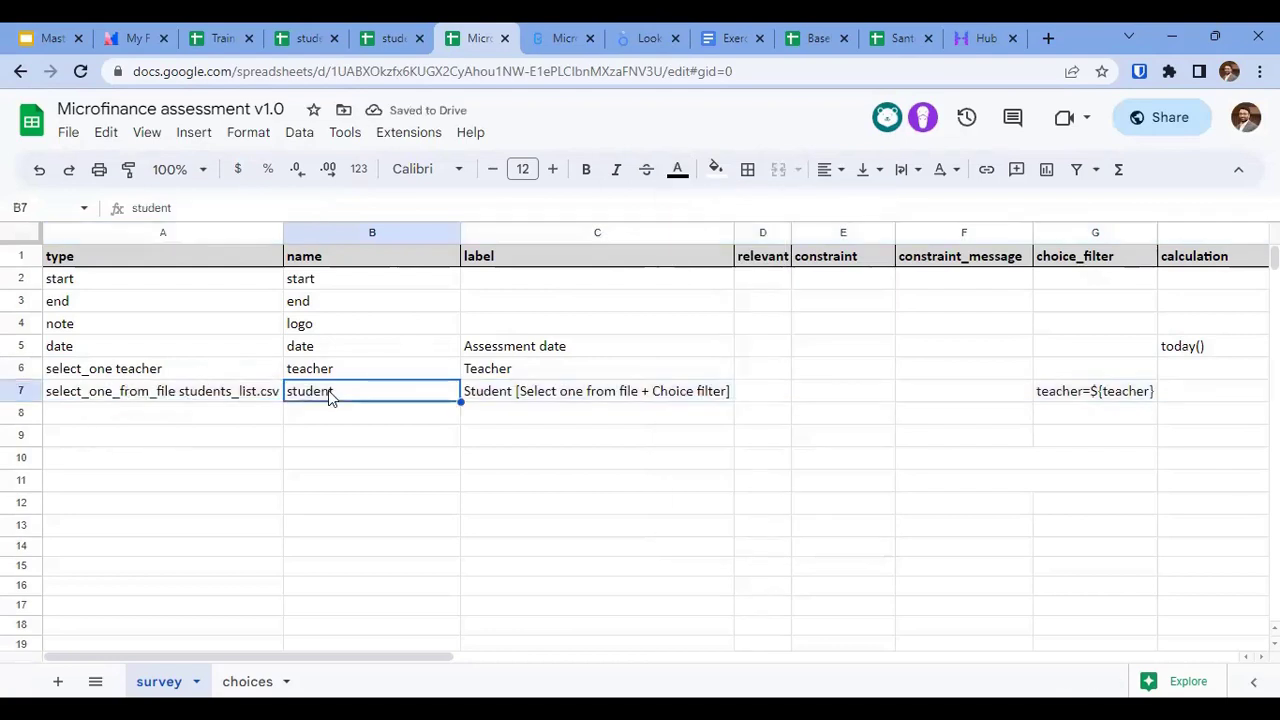
double_click(281, 232)
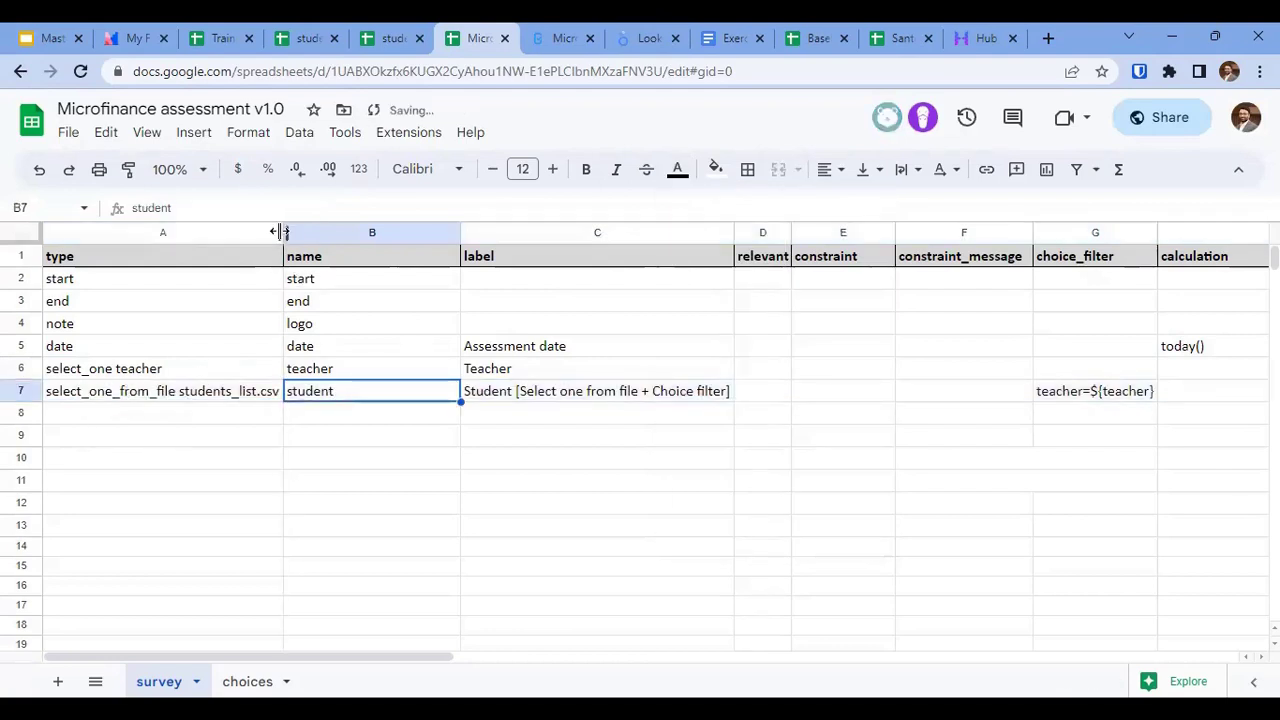
Examine the select_one_from_file part of the student question's type in row 7, leaving the cell unedited.
left_click(166, 396)
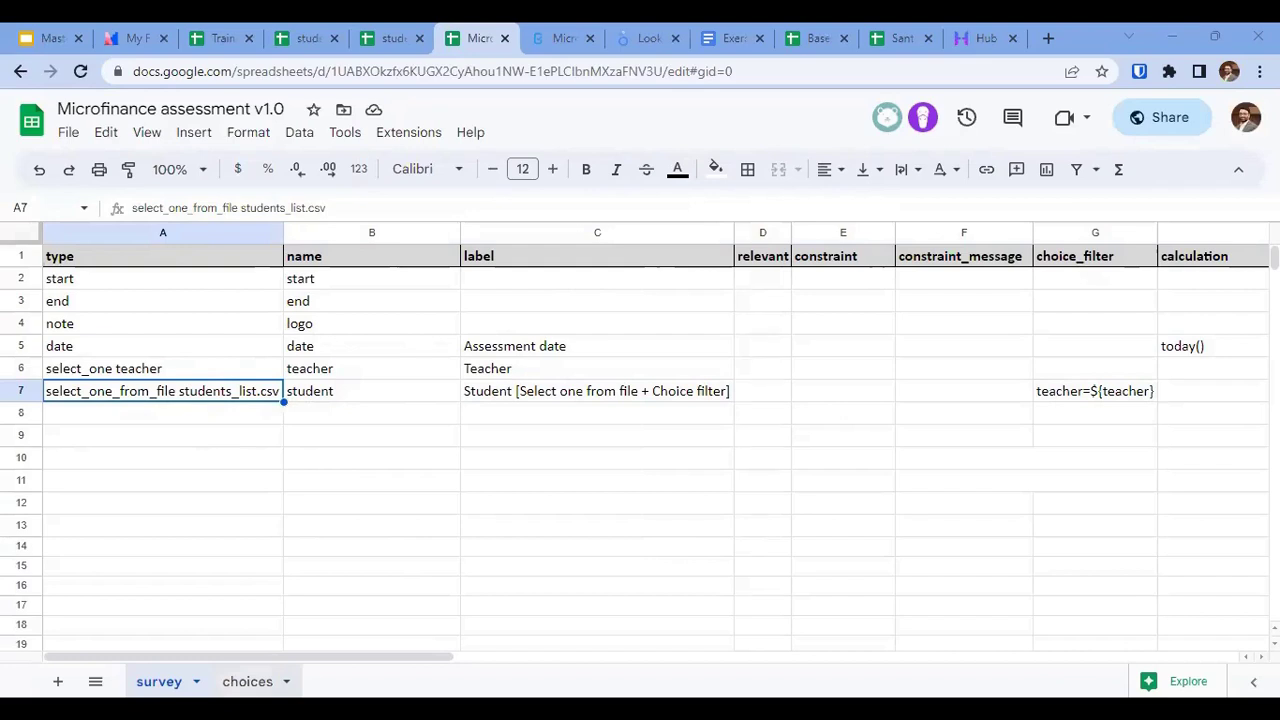
double_click(173, 394)
left_click_drag(173, 394, 14, 400)
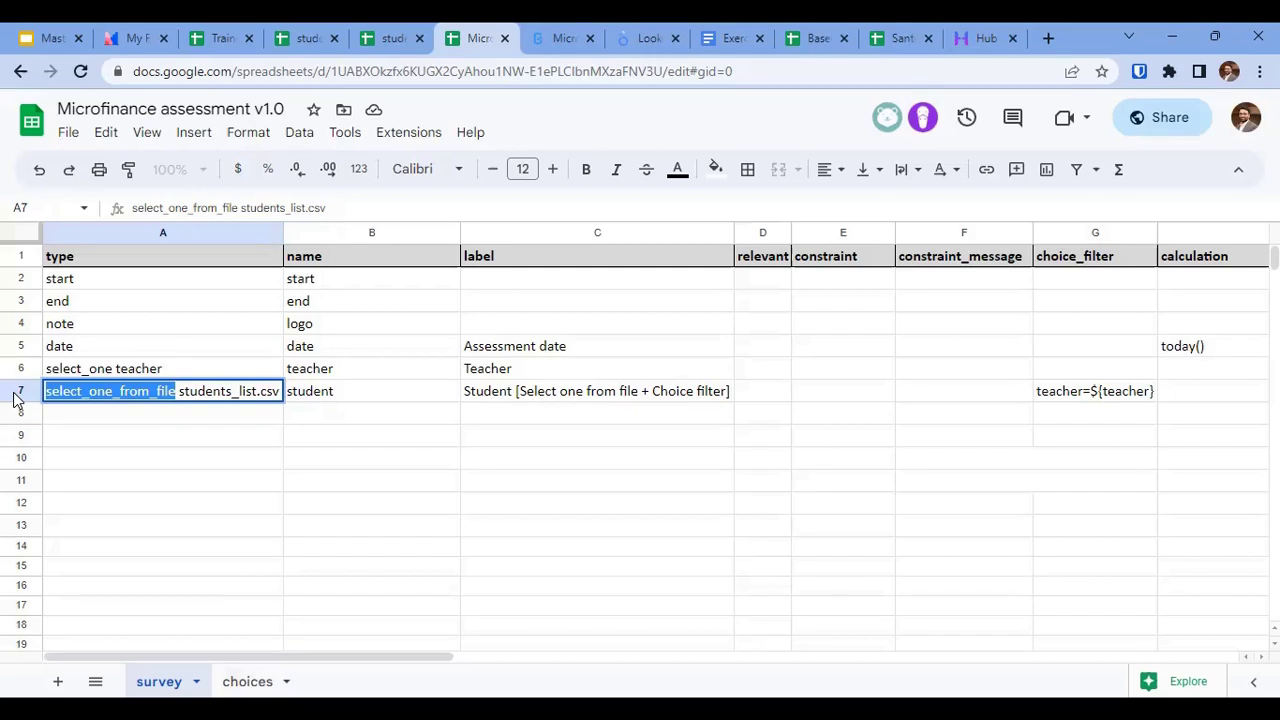
key("Escape")
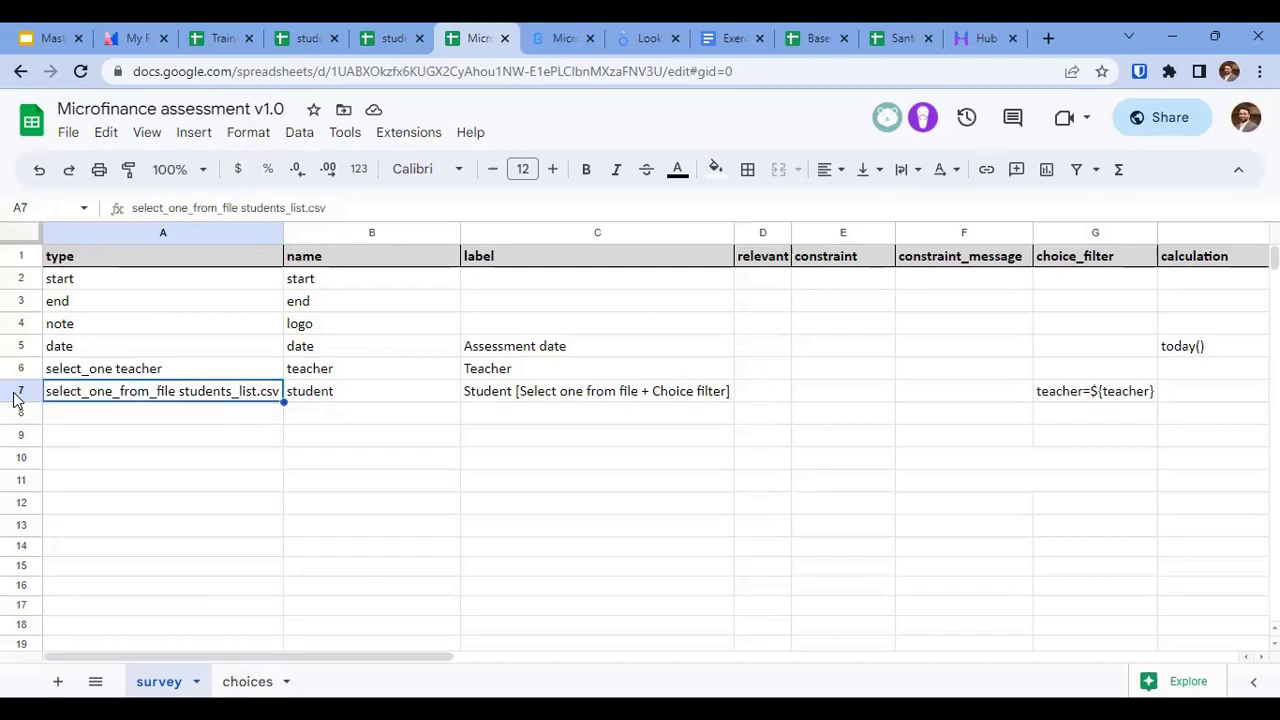
Go through the student question's cells in row 7 from name to required, including its teacher=${teacher} choice filter.
key("Right")
key("Right")
key("Left")
key("Left")
key("Right")
key("Right")
key("Right")
key("Right")
key("Right")
key("Right")
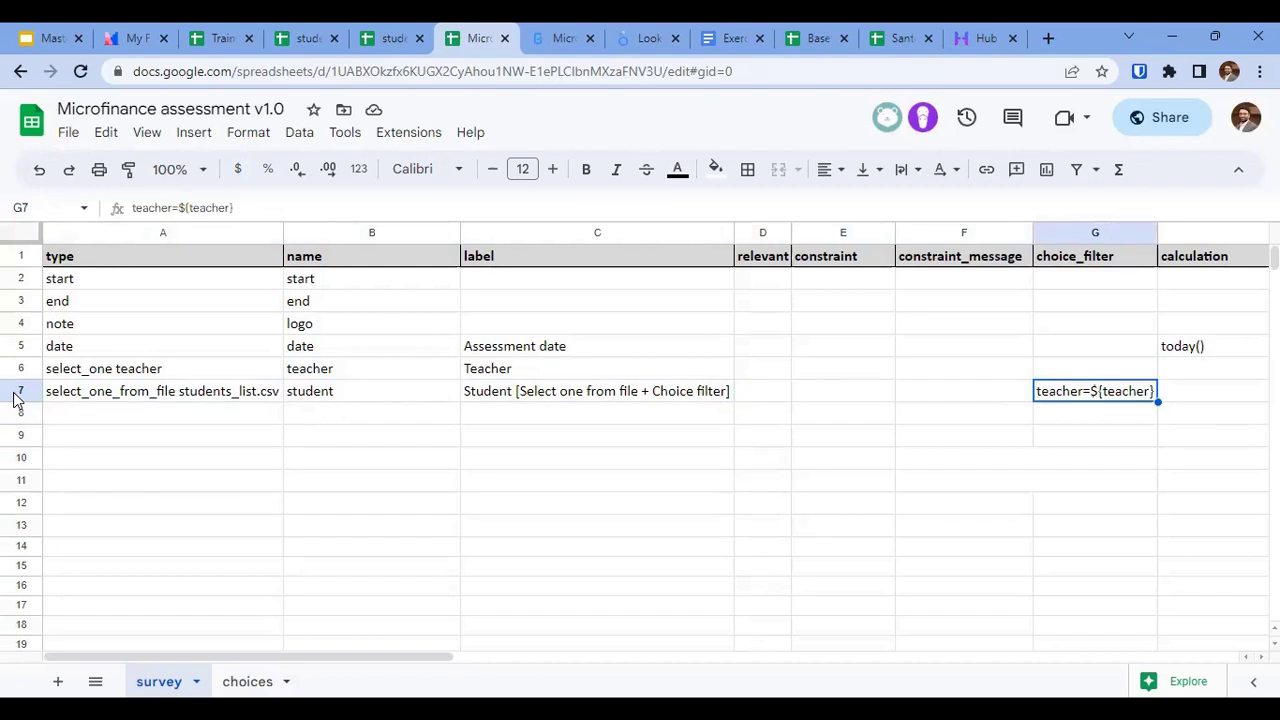
key("Right")
key("Right")
key("Right")
key("Left")
left_click(15, 408)
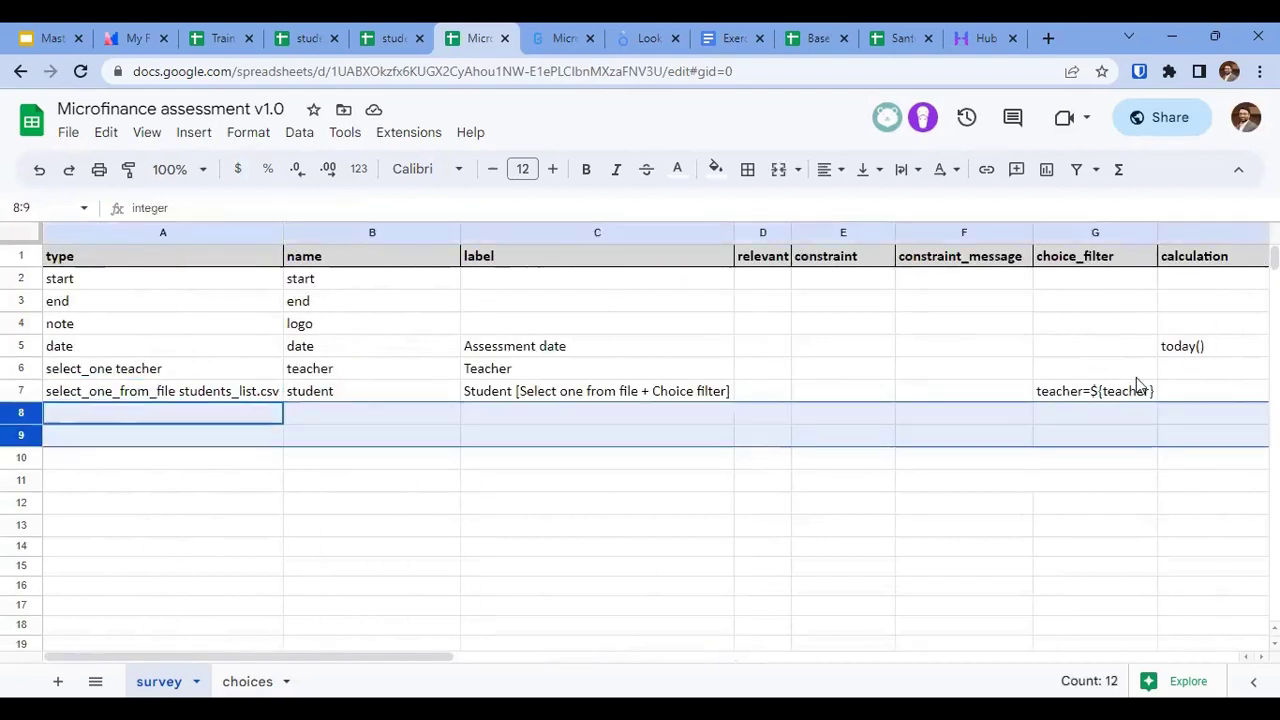
left_click(1128, 395)
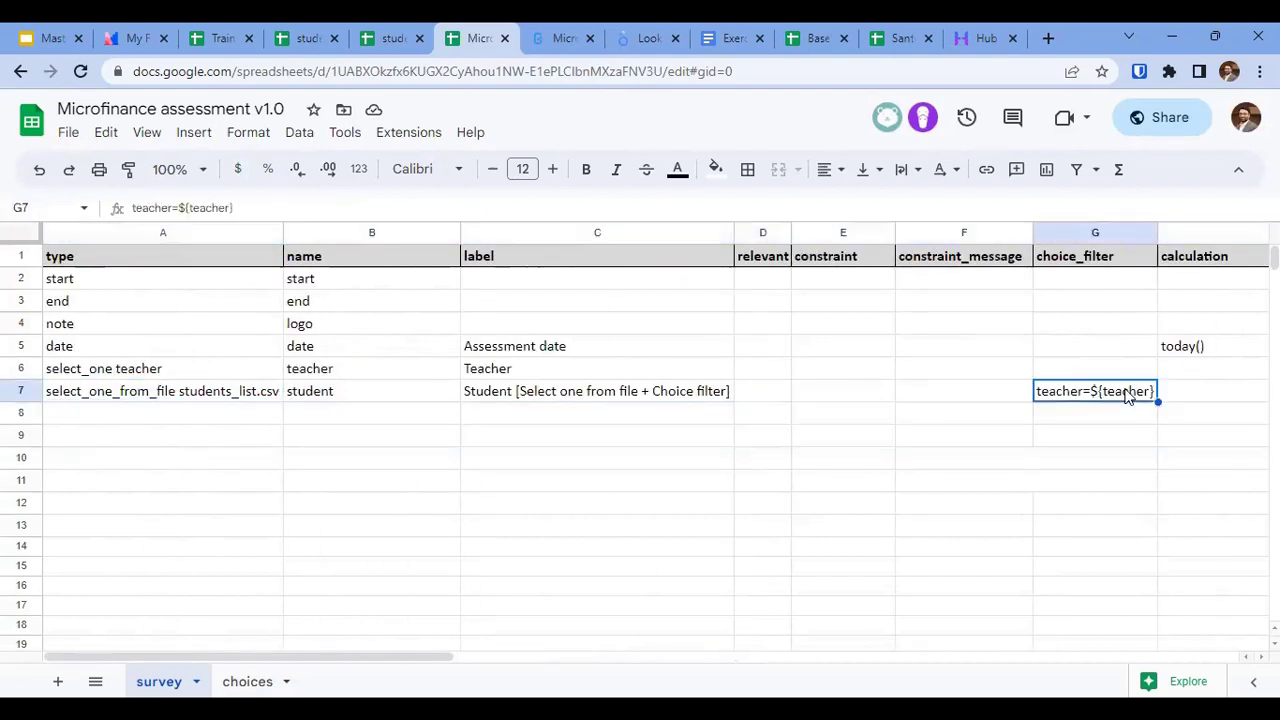
key("Right")
key("Right")
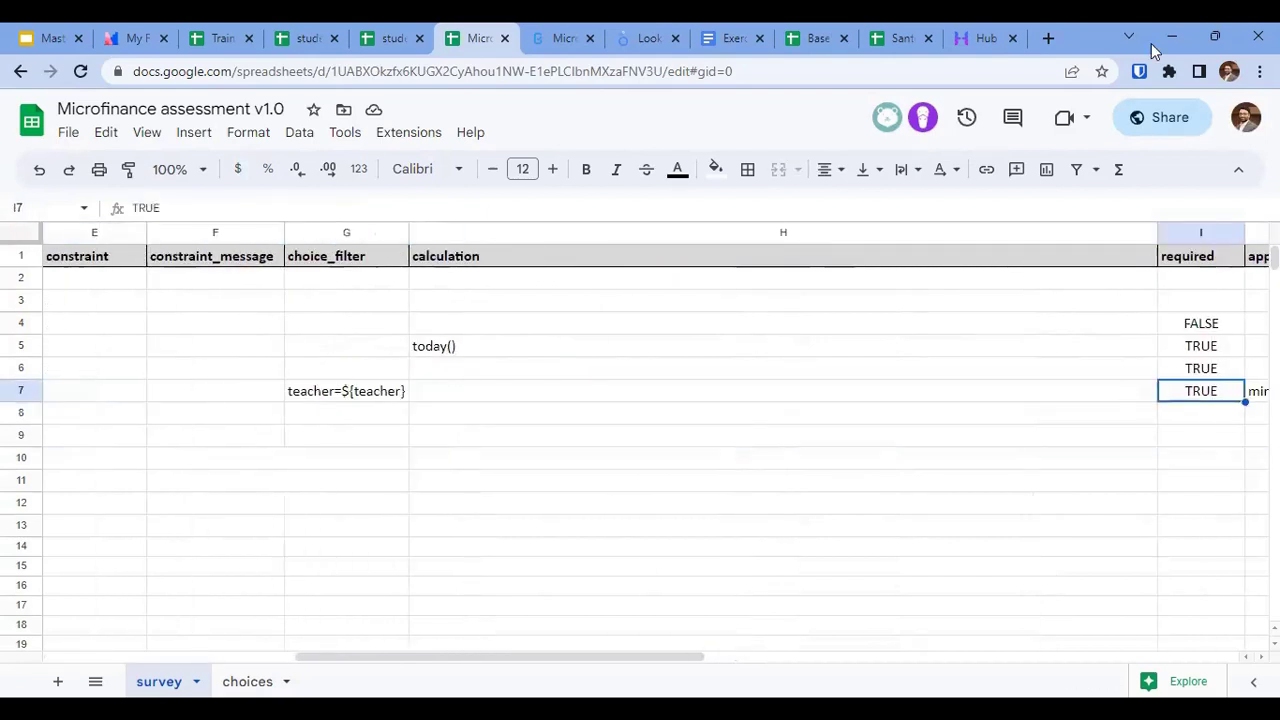
In the web form, examine the two Teacher options that the student choice filter depends on.
key("ctrl+Tab")
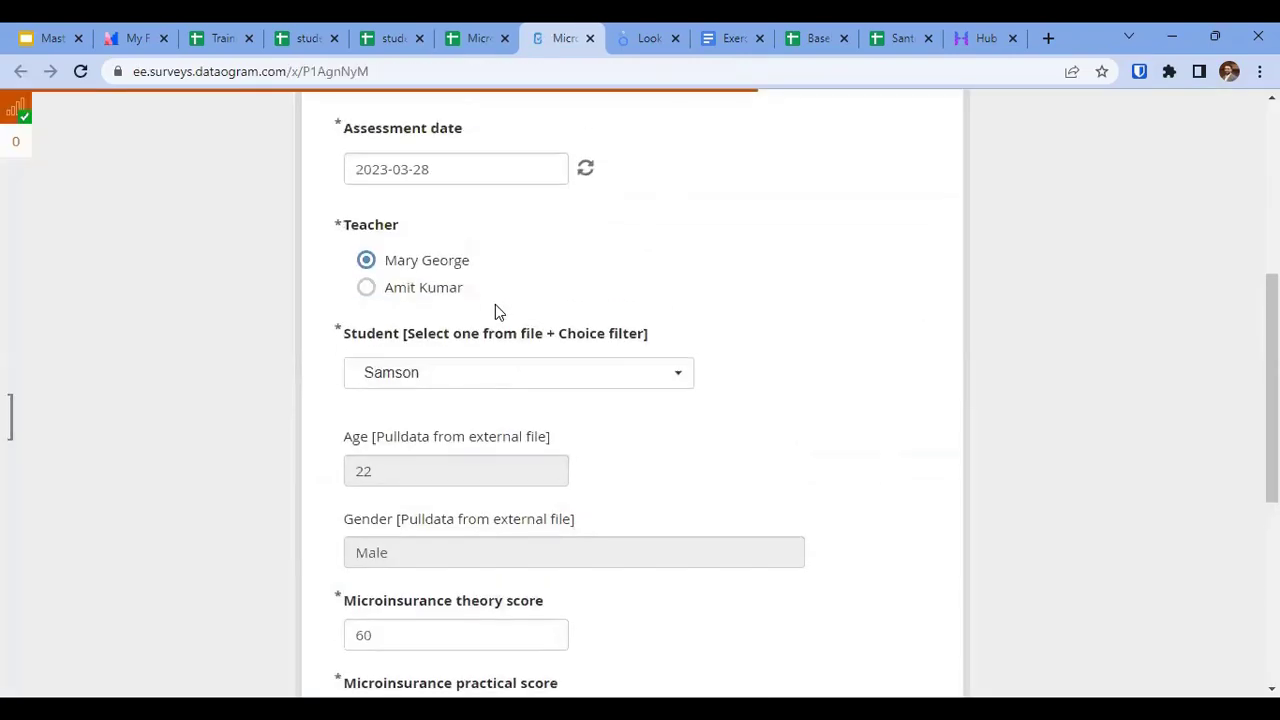
scroll(414, 457, "up", 1)
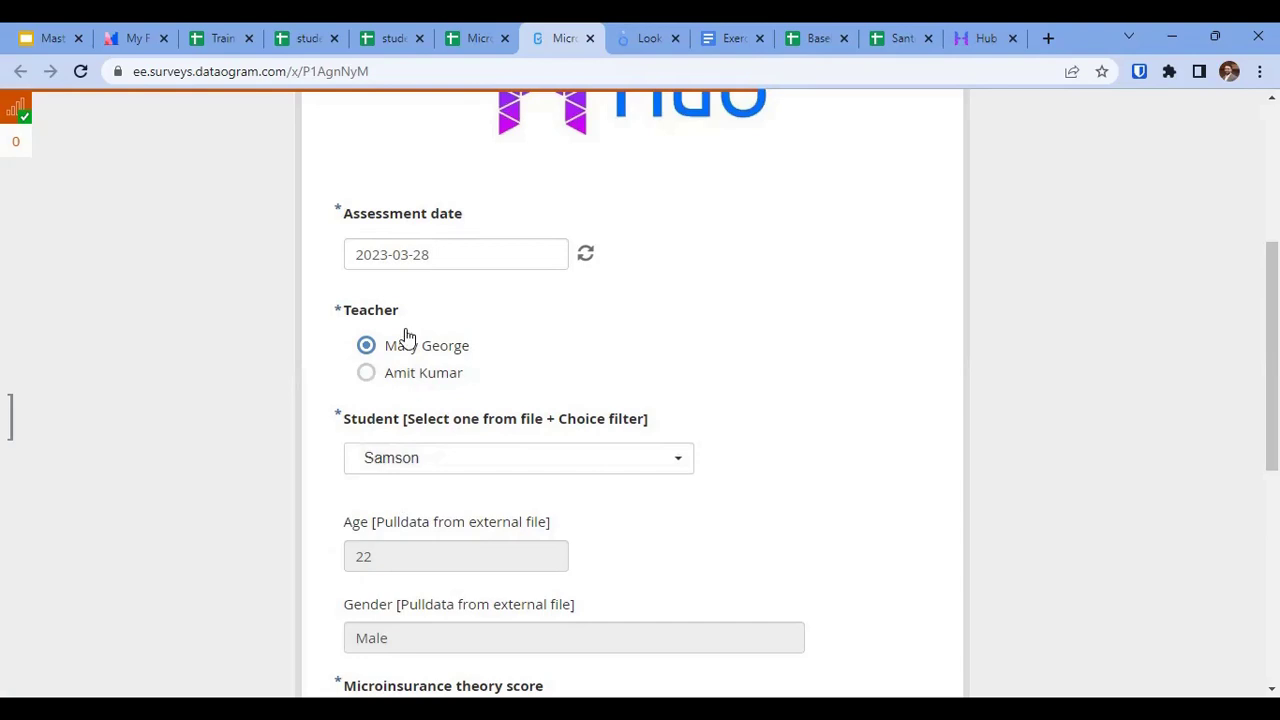
left_click_drag(503, 377, 367, 346)
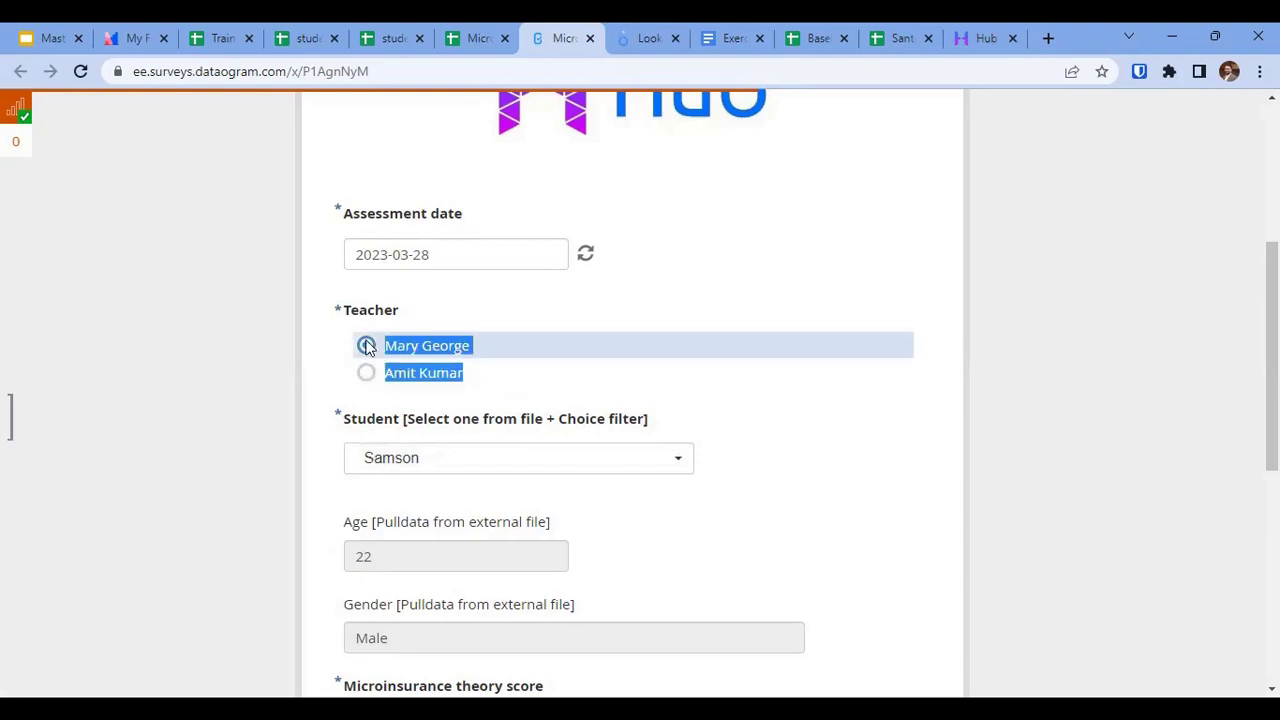
Colour the text of survey rows 8 and 9 black to show the age and gender questions.
key("ctrl+shift+Tab")
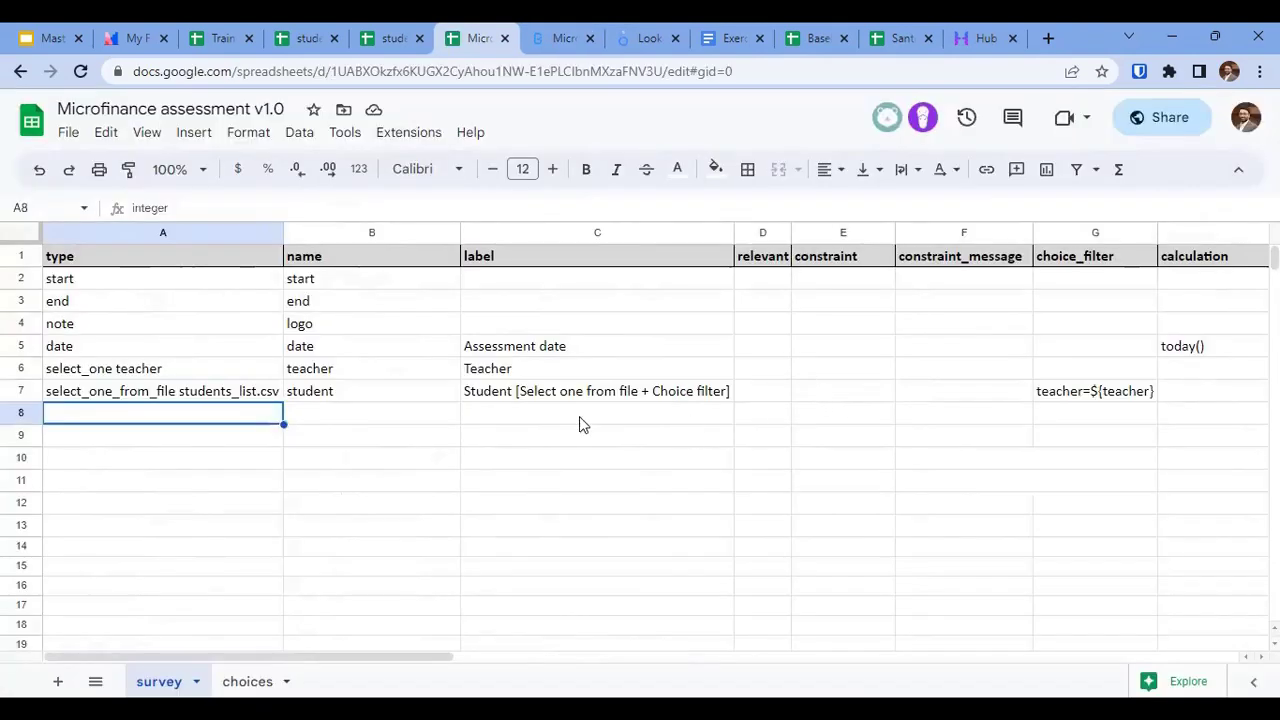
left_click(153, 396)
left_click(20, 435)
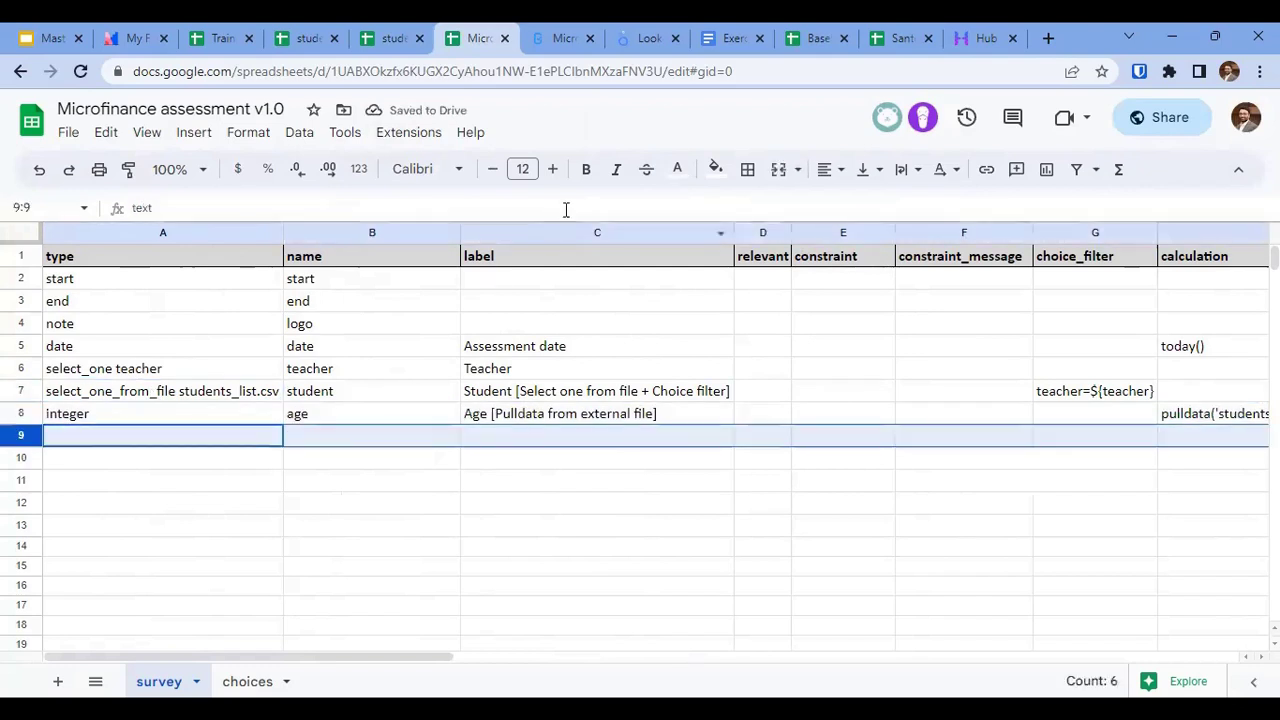
left_click(714, 170)
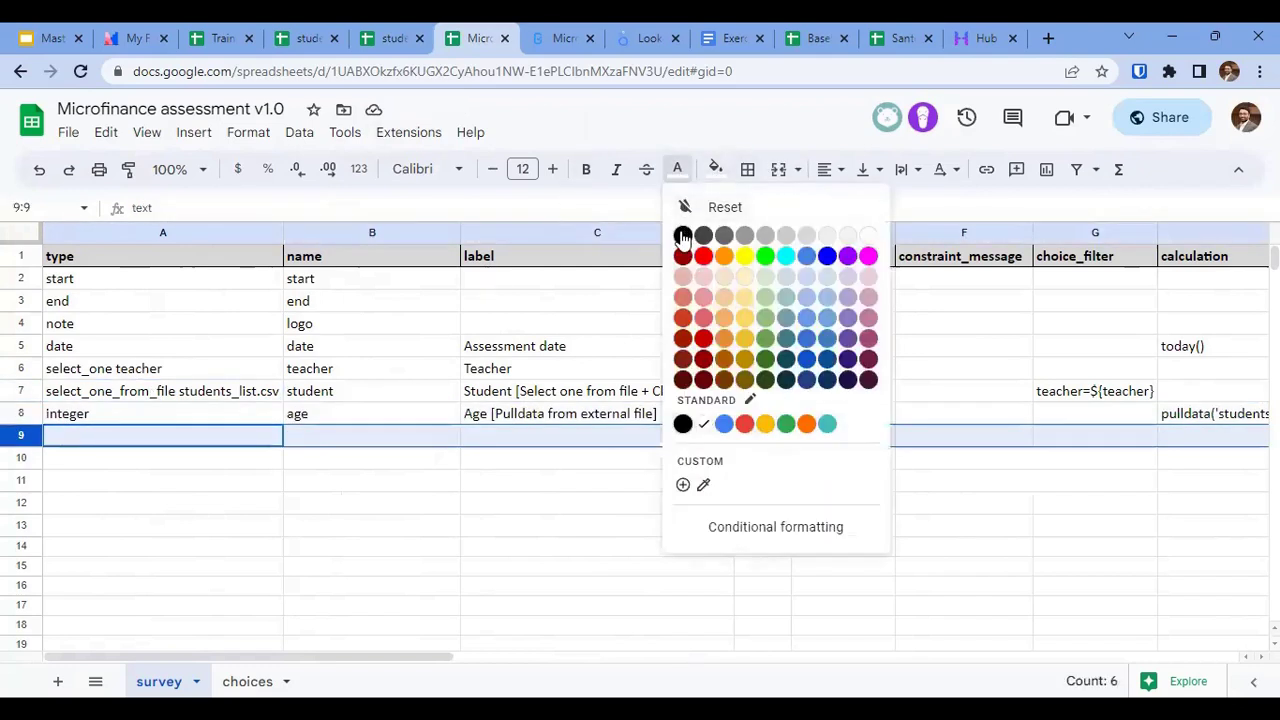
key("ctrl+v")
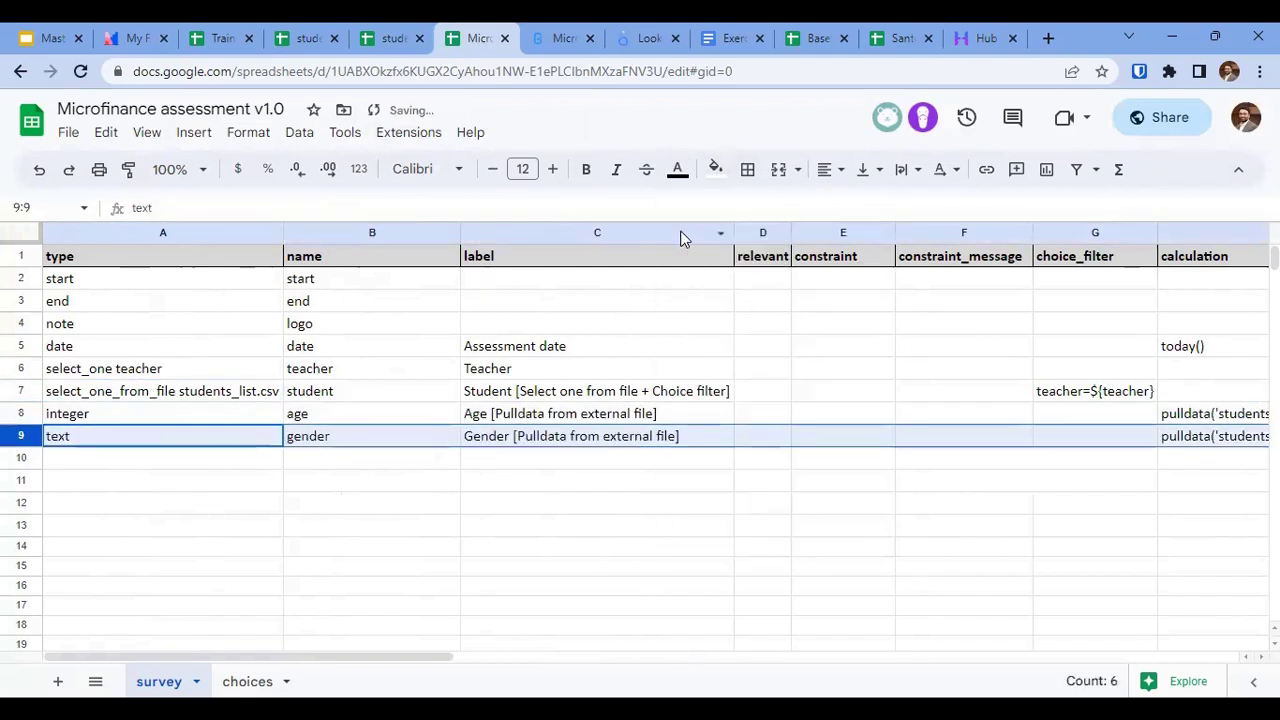
Go through the age question's cells in row 8 from type to required and return to its type.
key("Left")
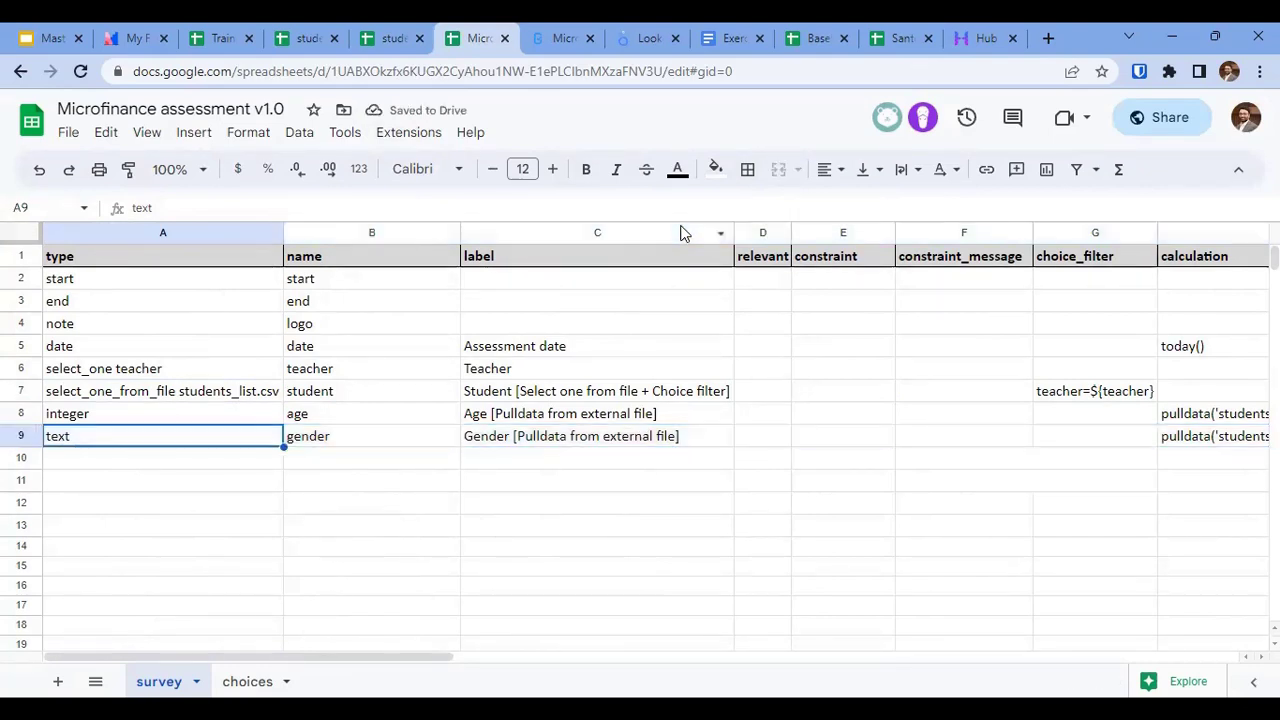
key("Up")
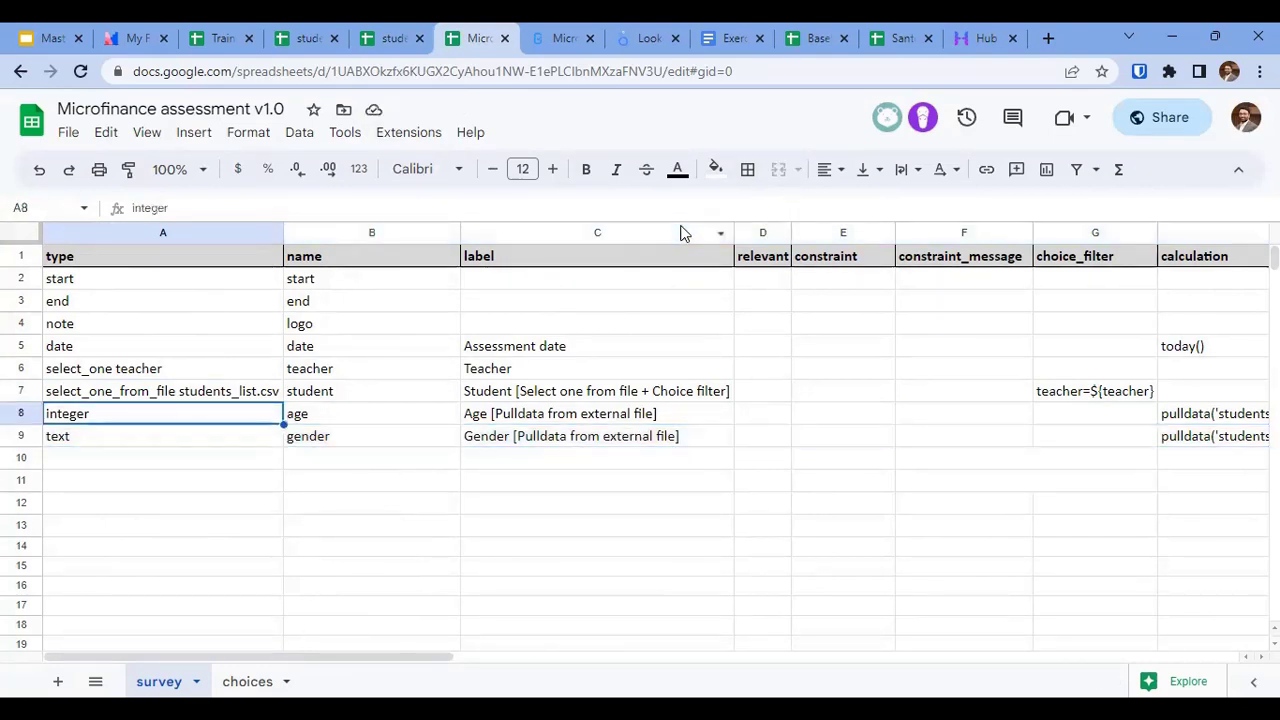
key("Right")
key("Right")
key("Right")
key("Right")
key("Right")
key("Right")
key("Right")
key("Right")
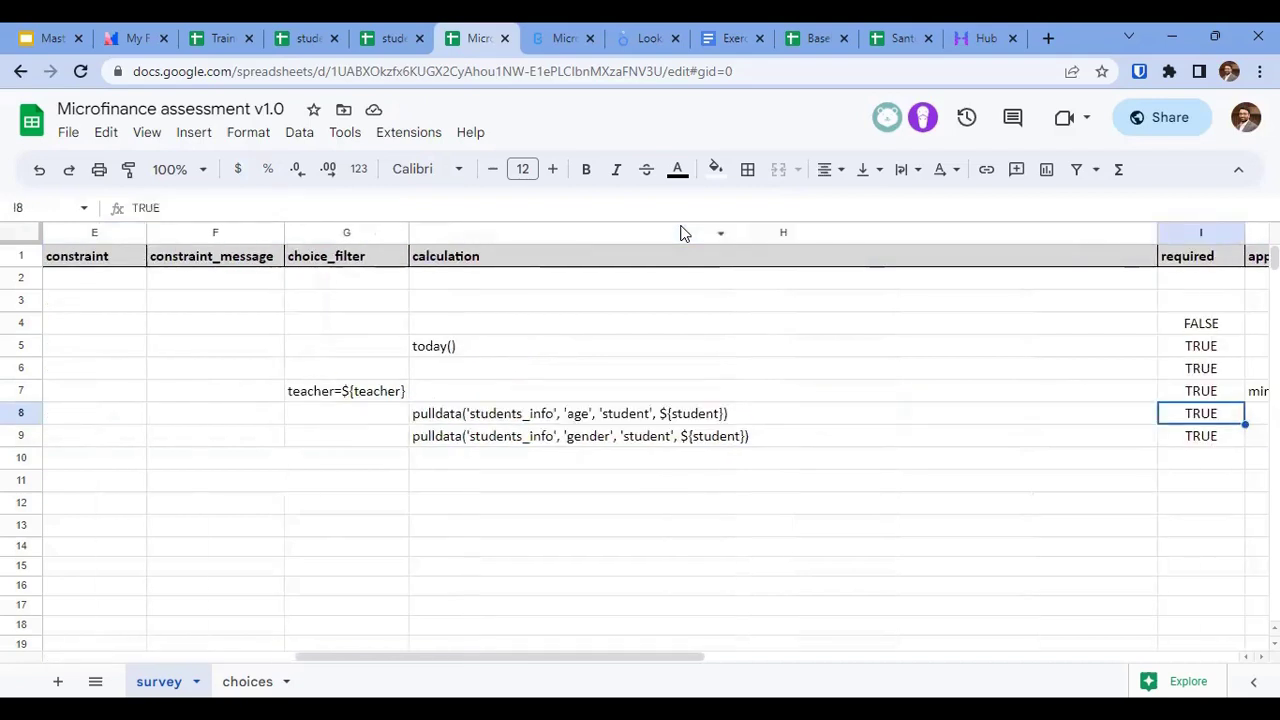
key("Left")
key("Left")
key("Left")
key("Left")
key("Left")
key("Left")
key("Left")
key("Left")
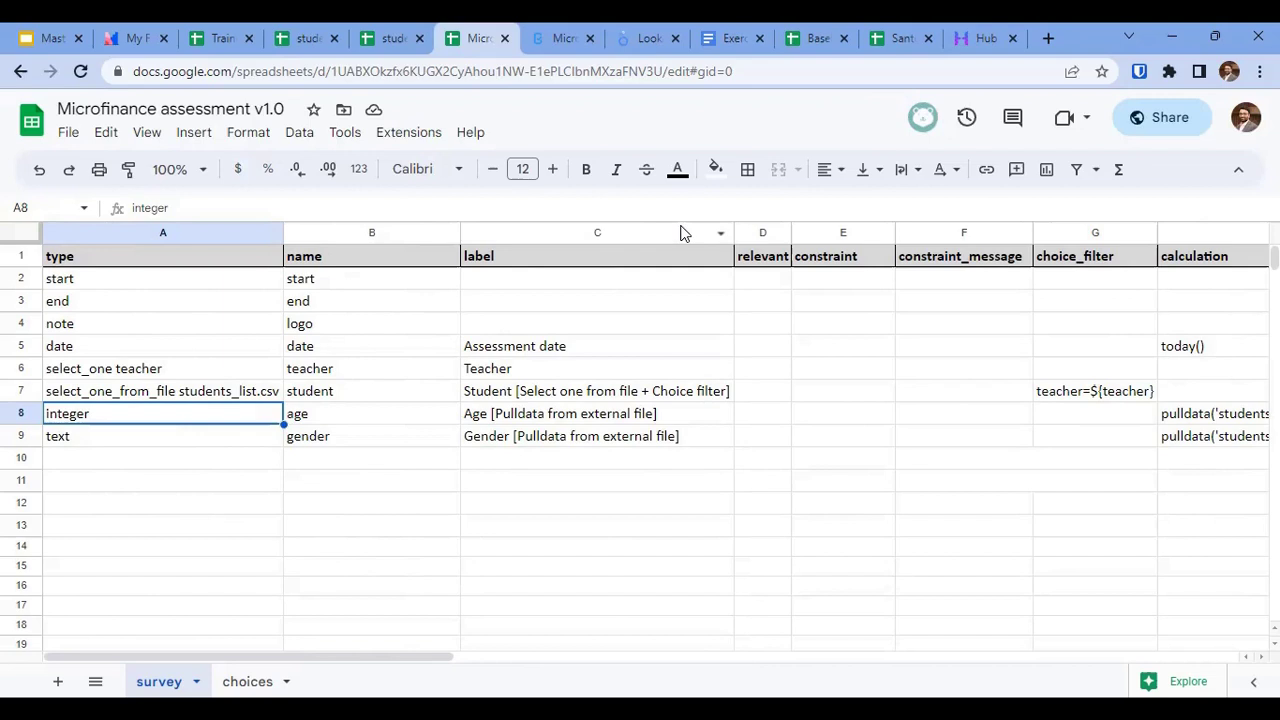
Examine the calculation column, comparing today() in row 5 with the age question's pulldata formula in row 8.
key("Right")
key("Right")
key("Right")
key("Right")
key("Right")
key("Right")
key("Right")
key("Right")
key("Right")
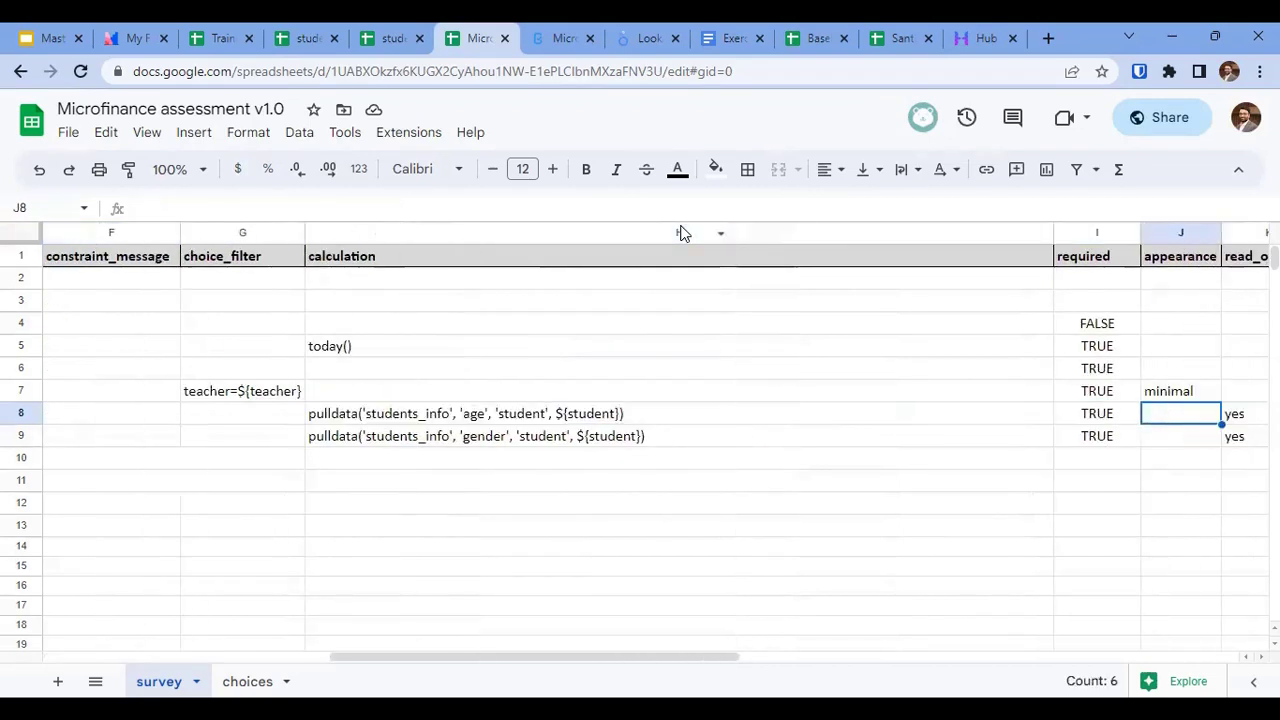
key("Left")
key("Left")
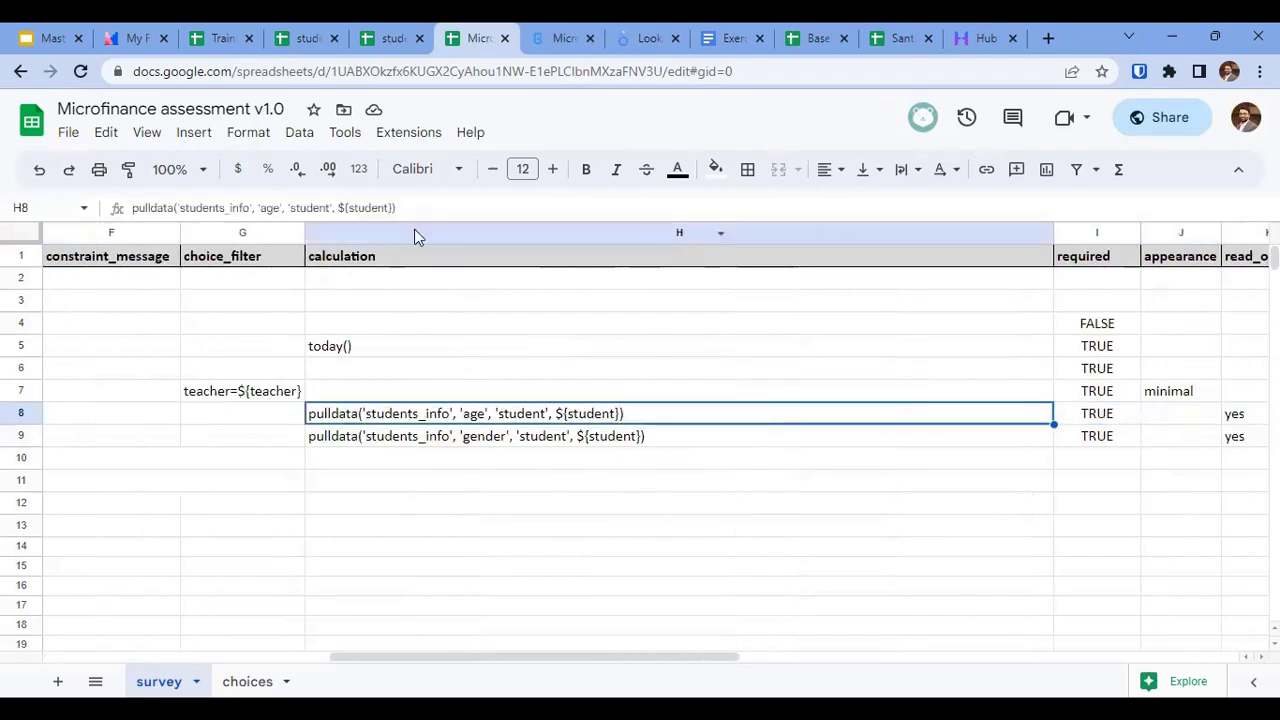
left_click(386, 258)
left_click(430, 484)
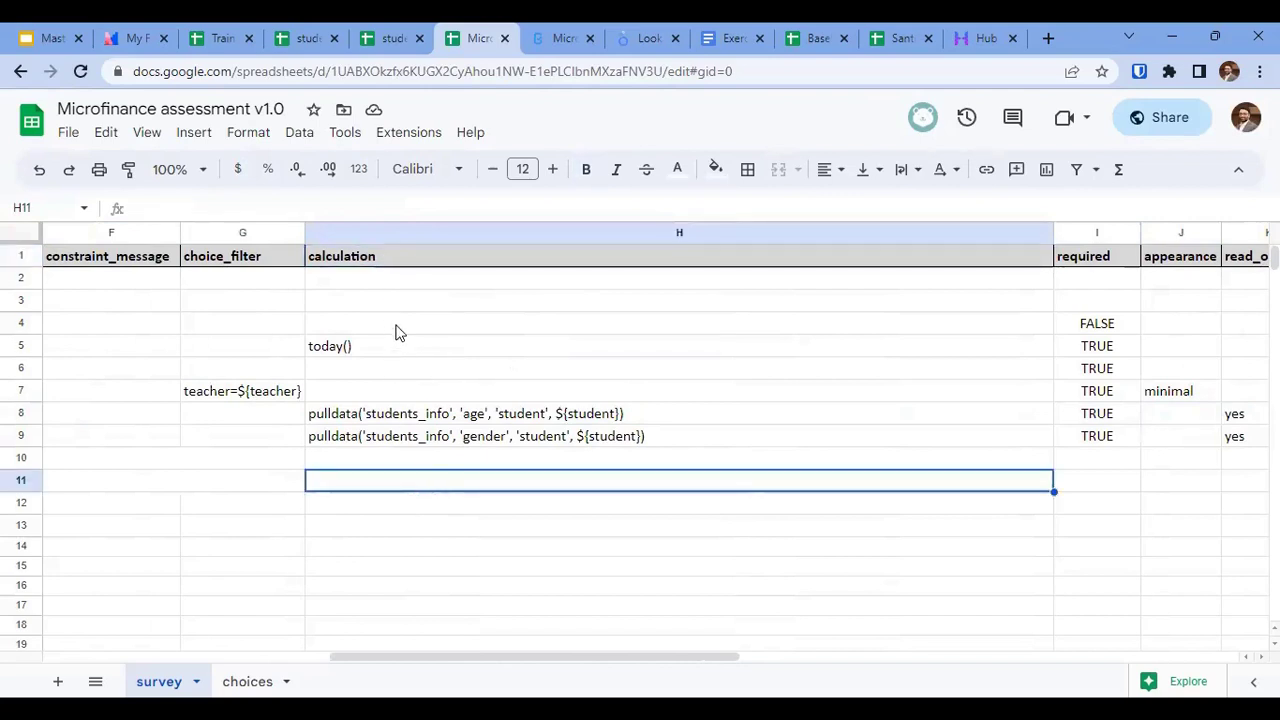
left_click(388, 350)
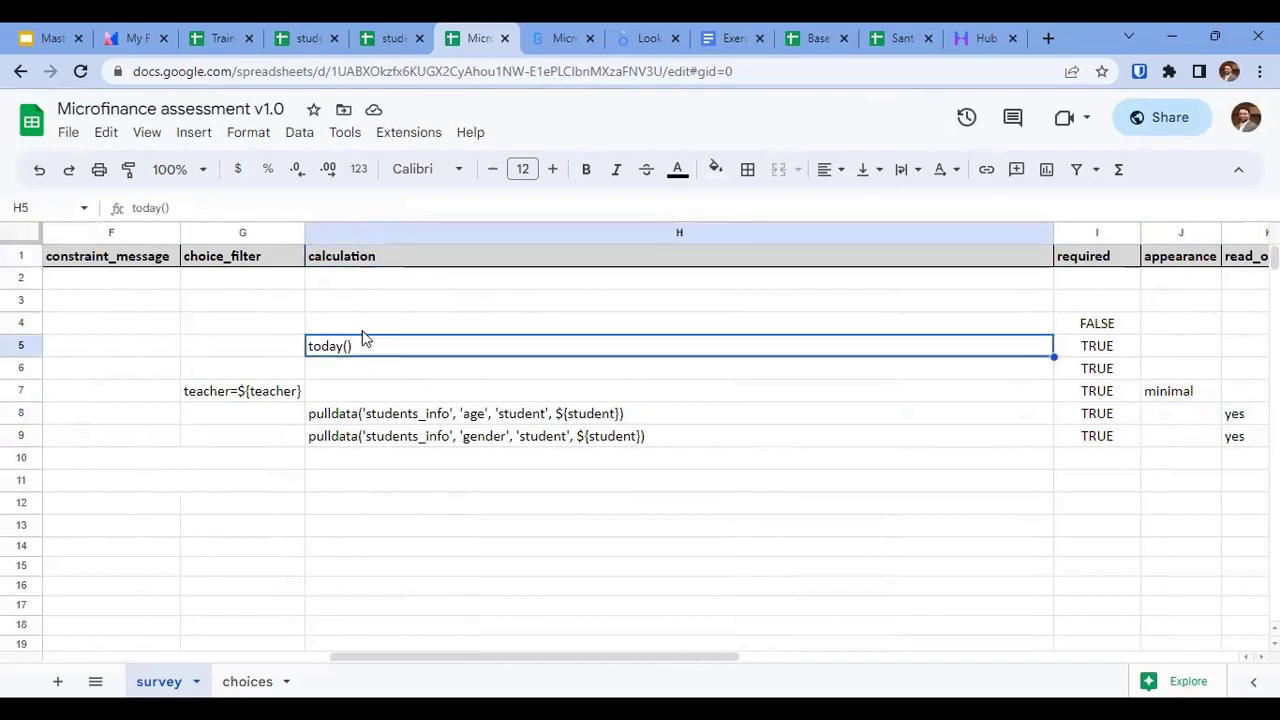
left_click(404, 420)
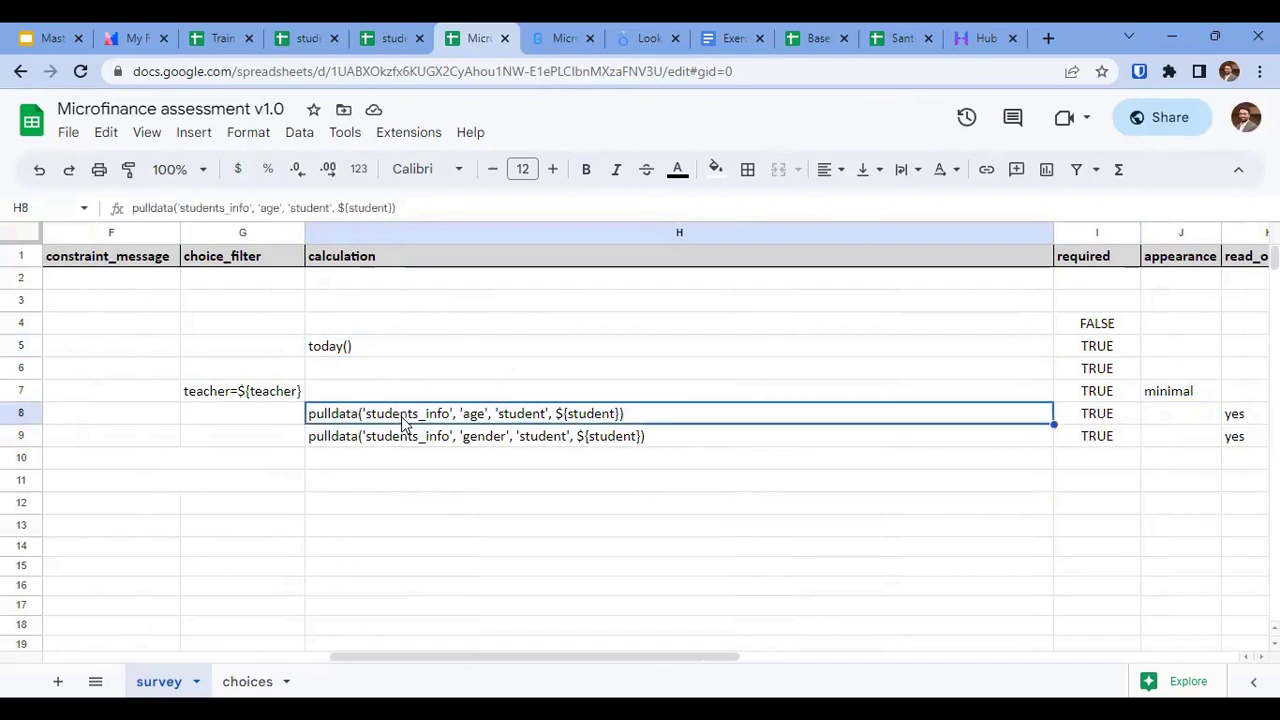
In a new spreadsheet, paste the age pulldata formula in C3 and a copy in C5 with the arguments SOURCE FILE and WHAT VALUE I WANT?
left_click(1044, 36)
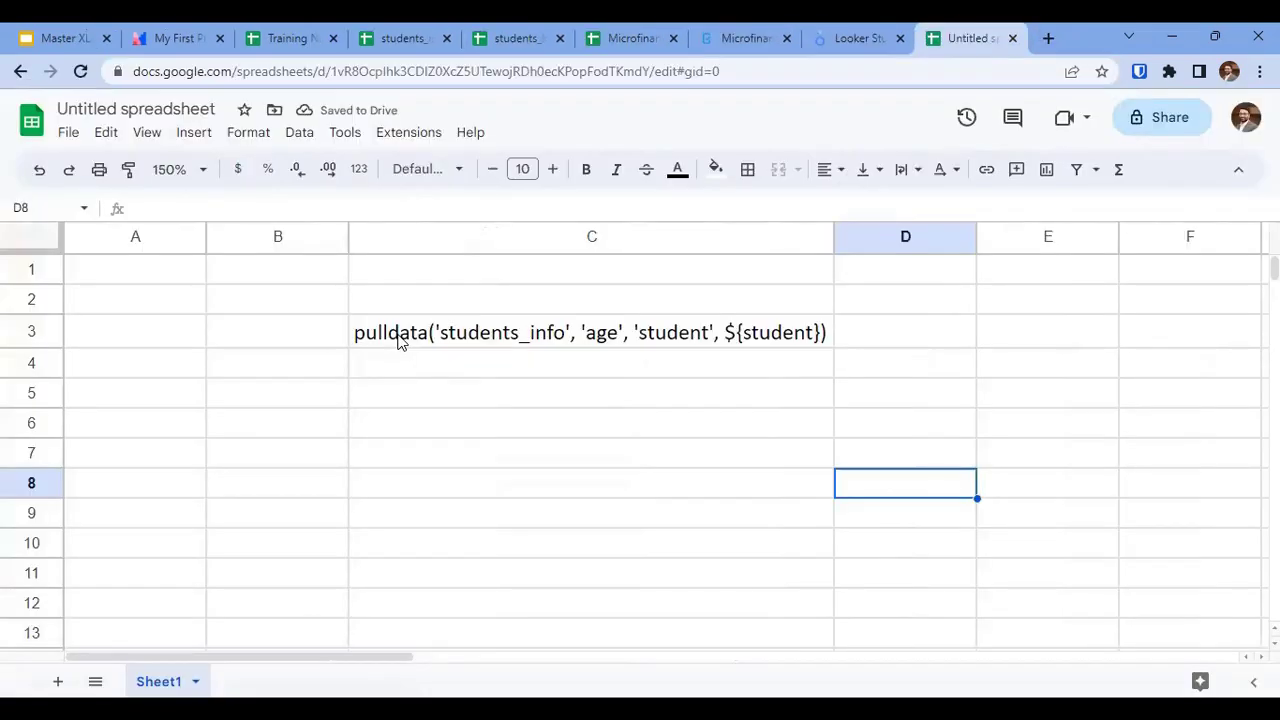
left_click(398, 340)
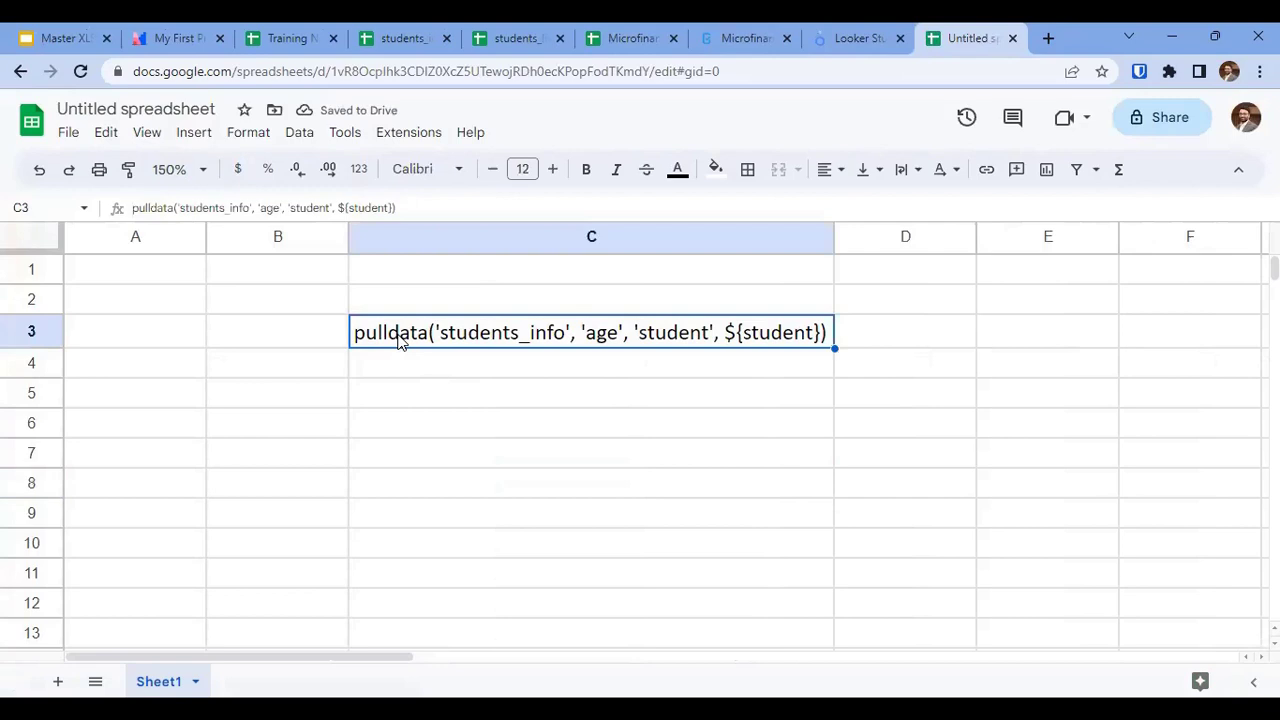
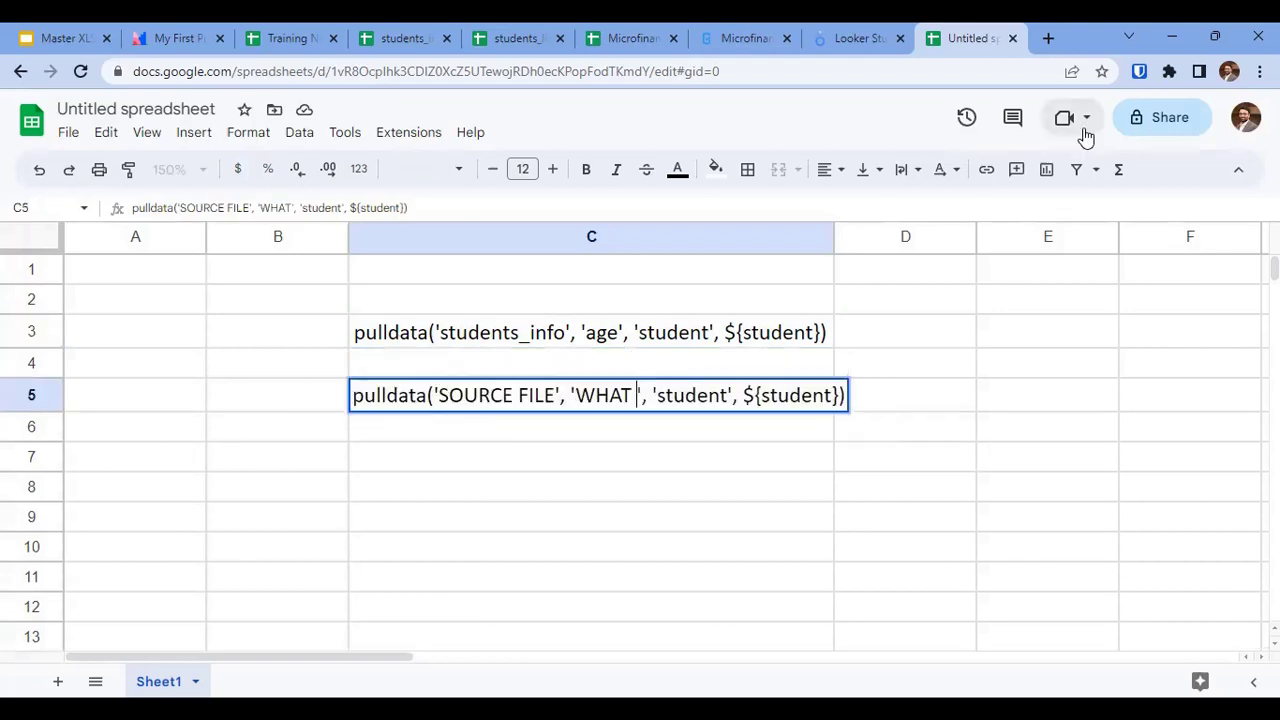
type("VALUE I WANT?")
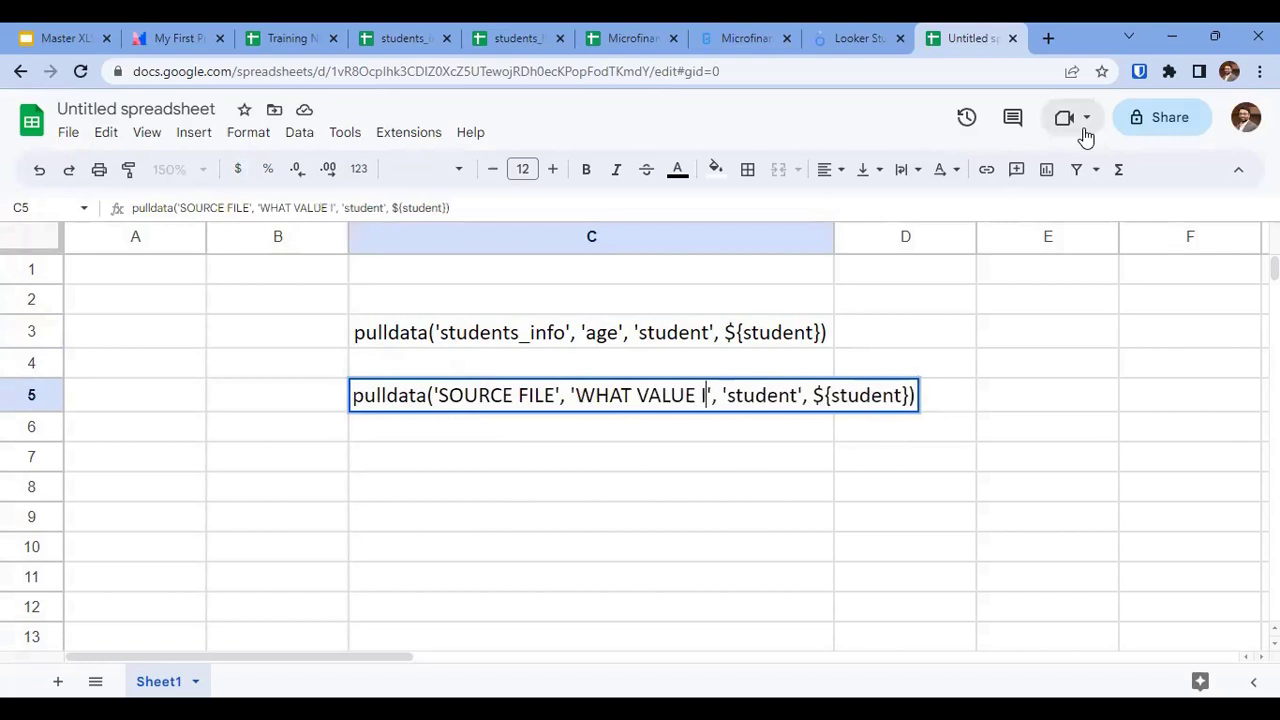
Replace the third pulldata argument in C5 with MATCH WHICH VALUE.
key("Right")
key("Right")
key("Right")
key("Right")
key("ctrl+shift+Right")
type("MATCH WJHICH")
key("BackSpace")
key("BackSpace")
key("BackSpace")
key("BackSpace")
key("BackSpace")
type("HICH VALUE")
Replace the variable name inside the last argument's braces in C5 with EXACT VALUE TO MATCH.
key("Right")
key("Right")
key("Right")
key("Right")
key("Right")
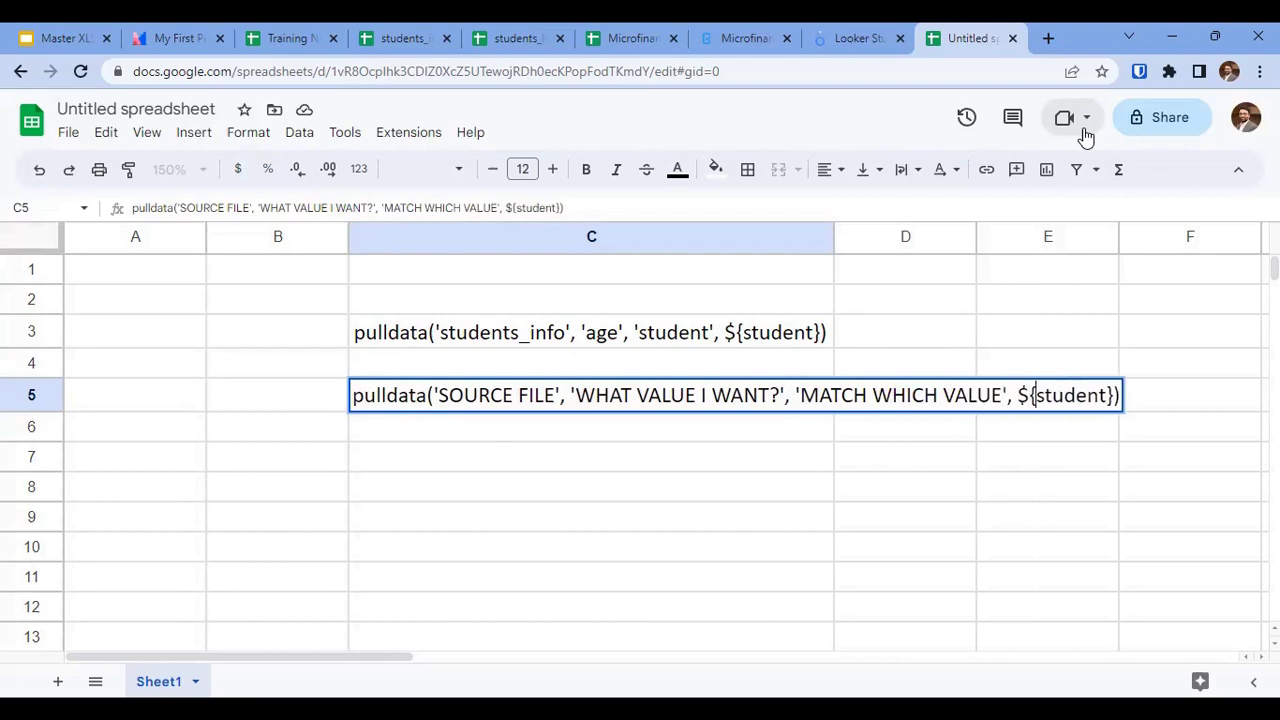
key("ctrl+shift+Right")
type("EXACT VA")
type("LUE TO MATCH")
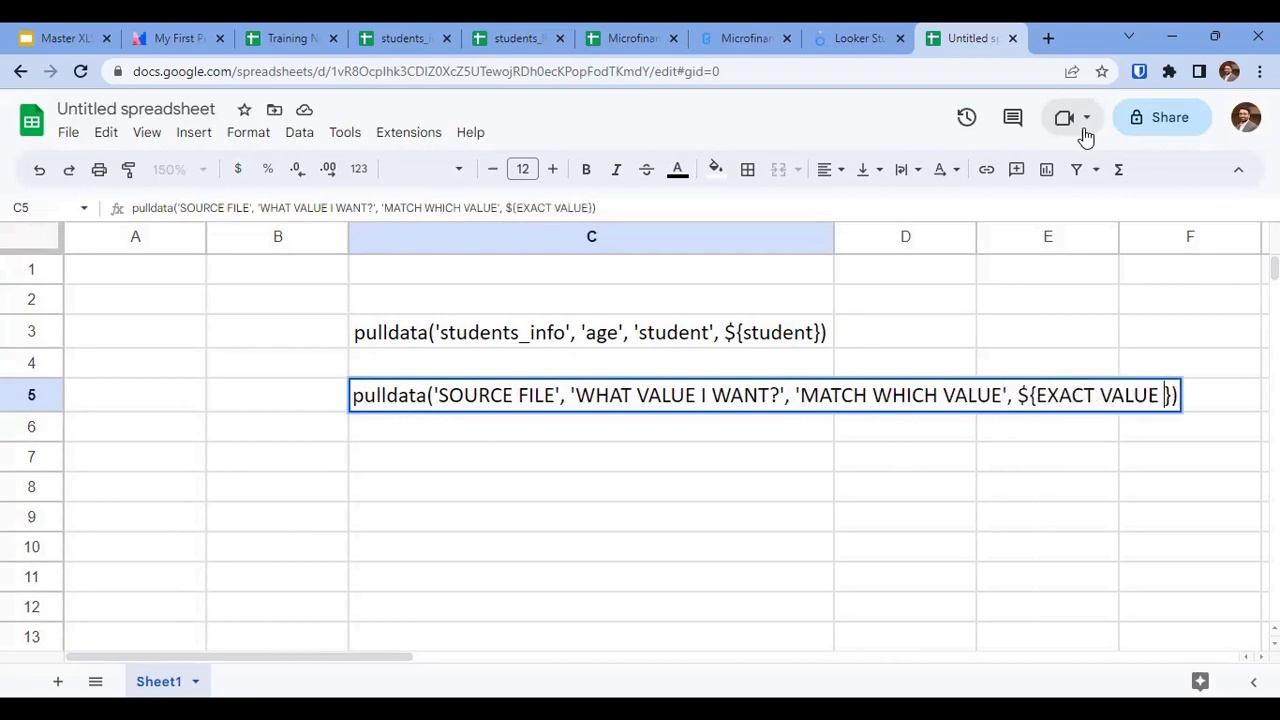
Return to the Microfinance assessment survey sheet, clear the copy selection and review row 8 back to the age question's type.
left_click(630, 36)
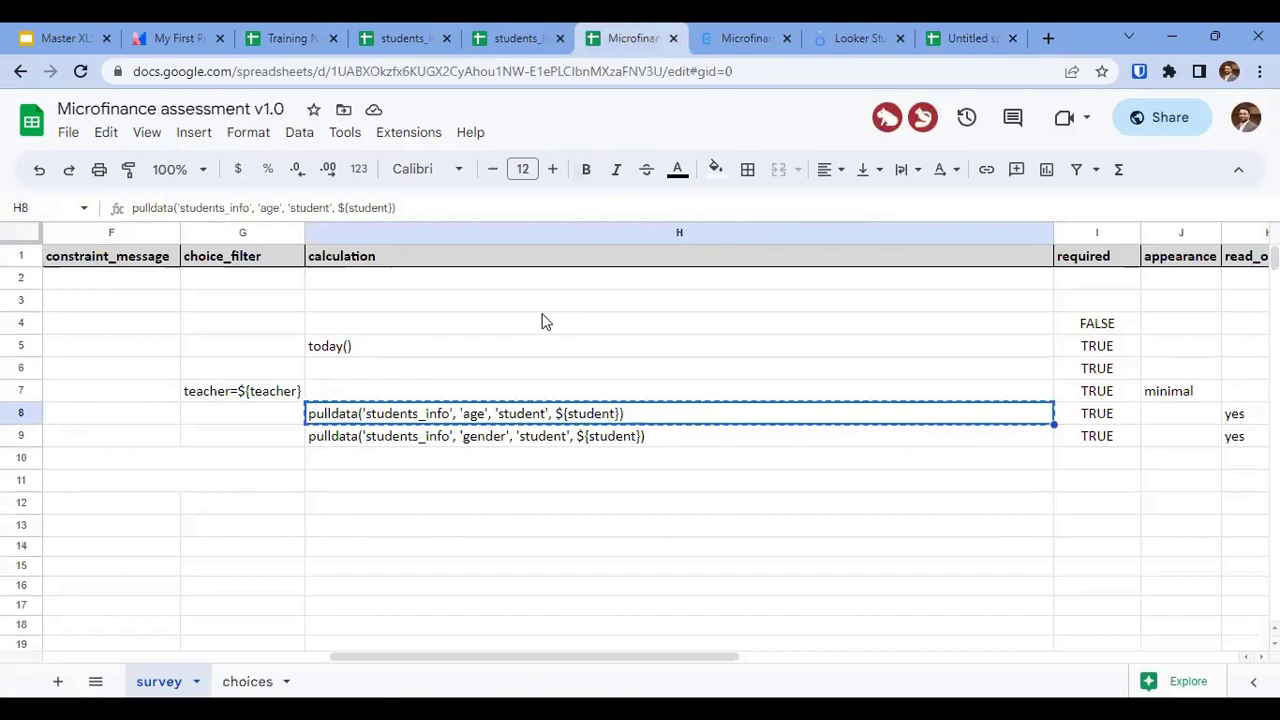
key("Escape")
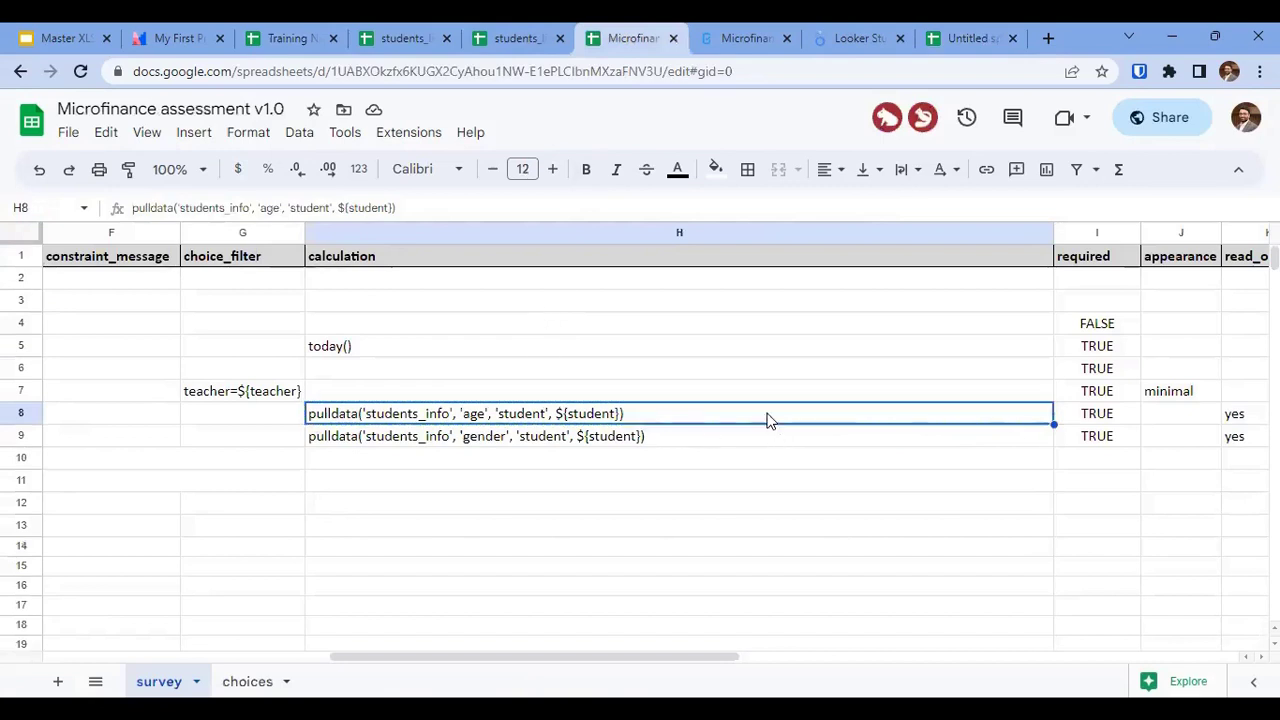
key("Left")
key("Left")
key("Left")
key("Left")
key("Left")
key("Left")
key("Left")
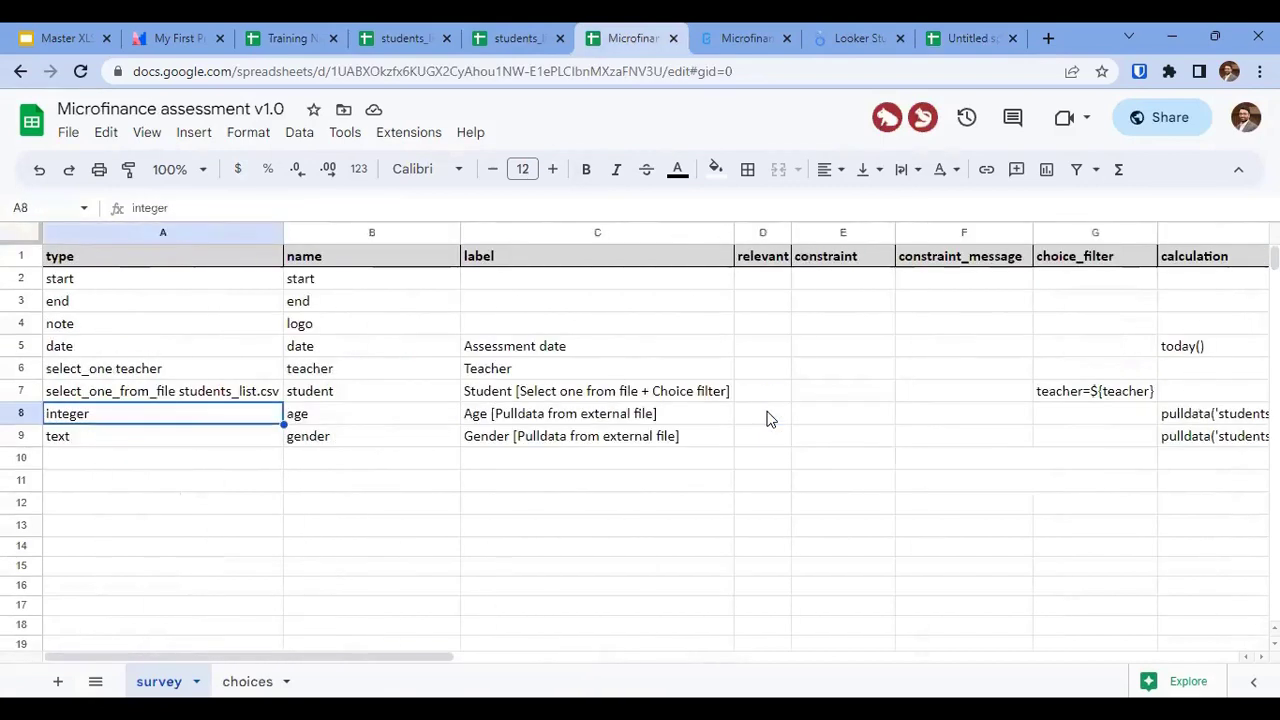
Go through the gender question in row 9 and copy its pulldata formula from the calculation column.
key("Down")
key("shift+Right")
key("shift+Right")
key("shift+Right")
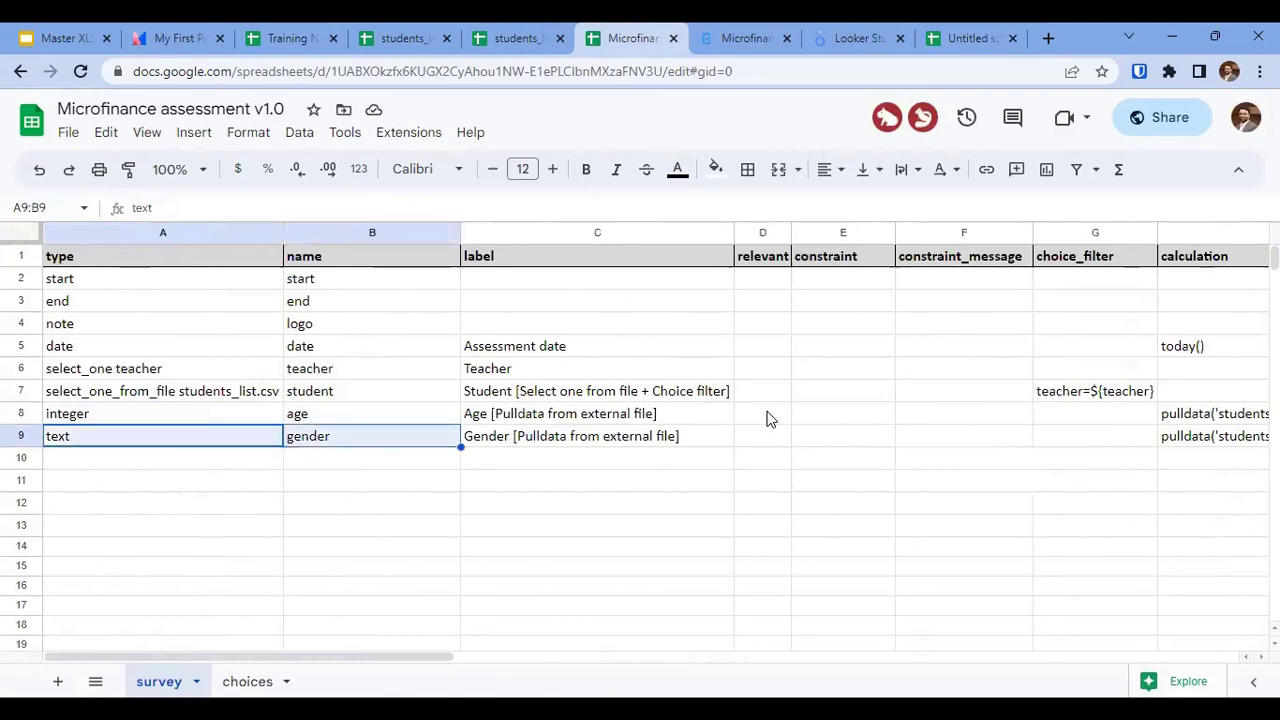
key("Tab")
key("Tab")
key("Tab")
key("Right")
key("Right")
key("Right")
key("Right")
key("Right")
key("Right")
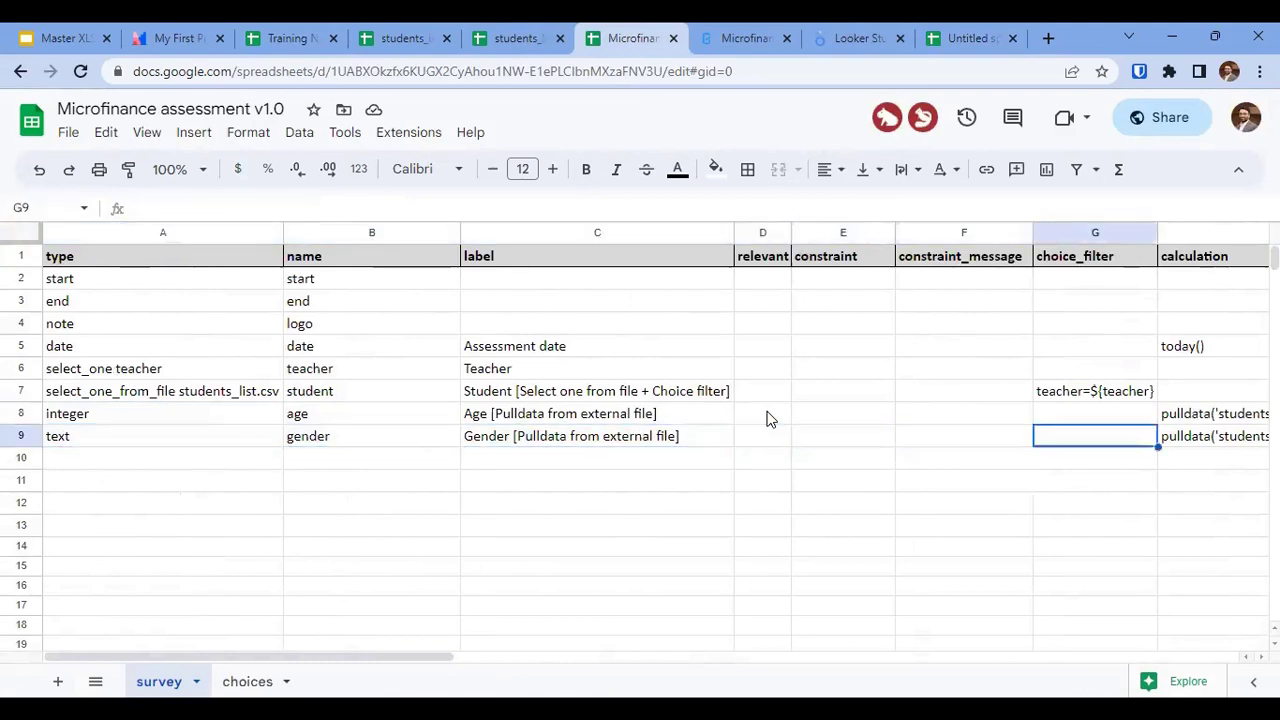
key("Left")
key("Left")
key("ctrl+c")
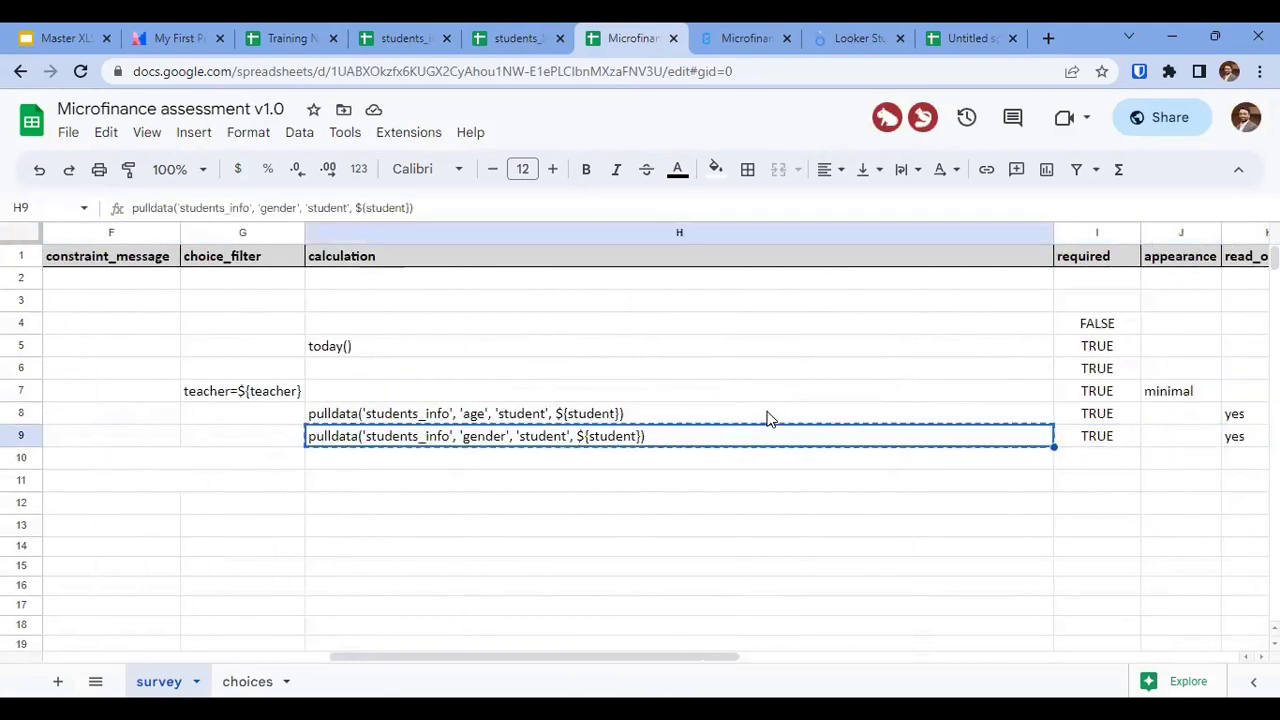
Paste the gender pulldata formula into C5 of the Untitled spreadsheet and highlight its students_info argument.
key("ctrl+9")
key("ctrl+v")
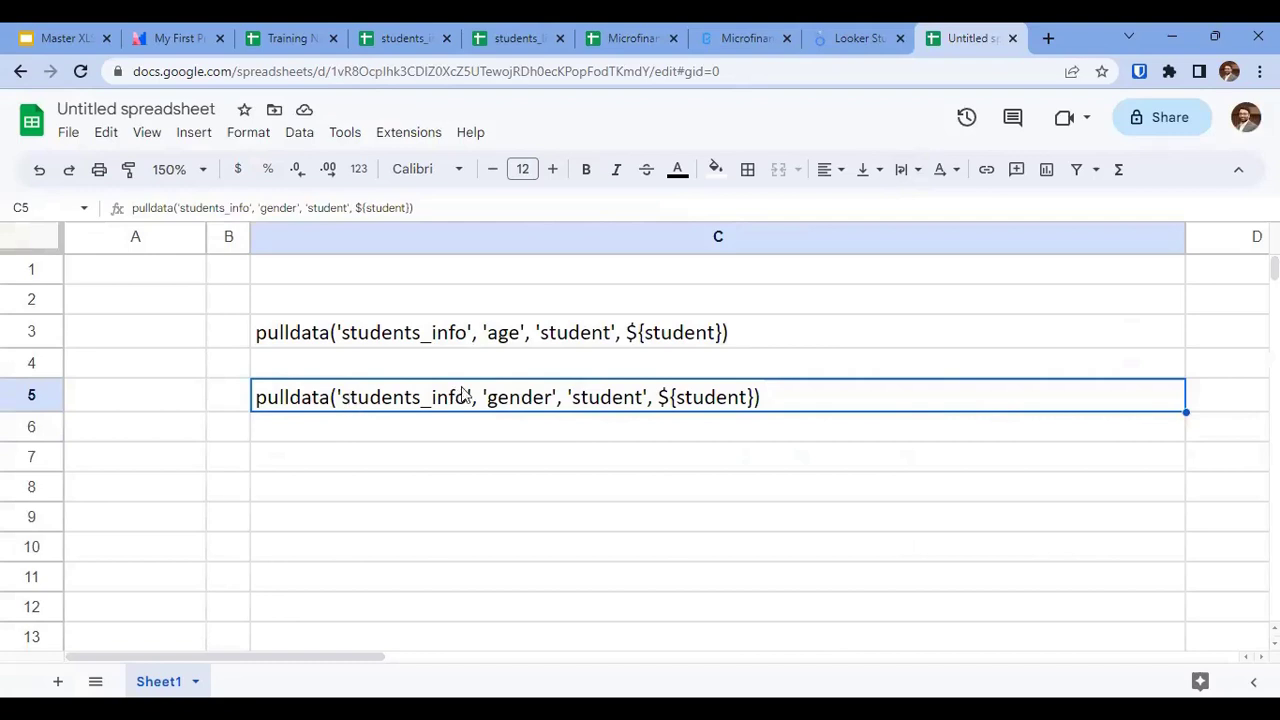
key("Return")
triple_click(428, 400)
left_click(449, 389)
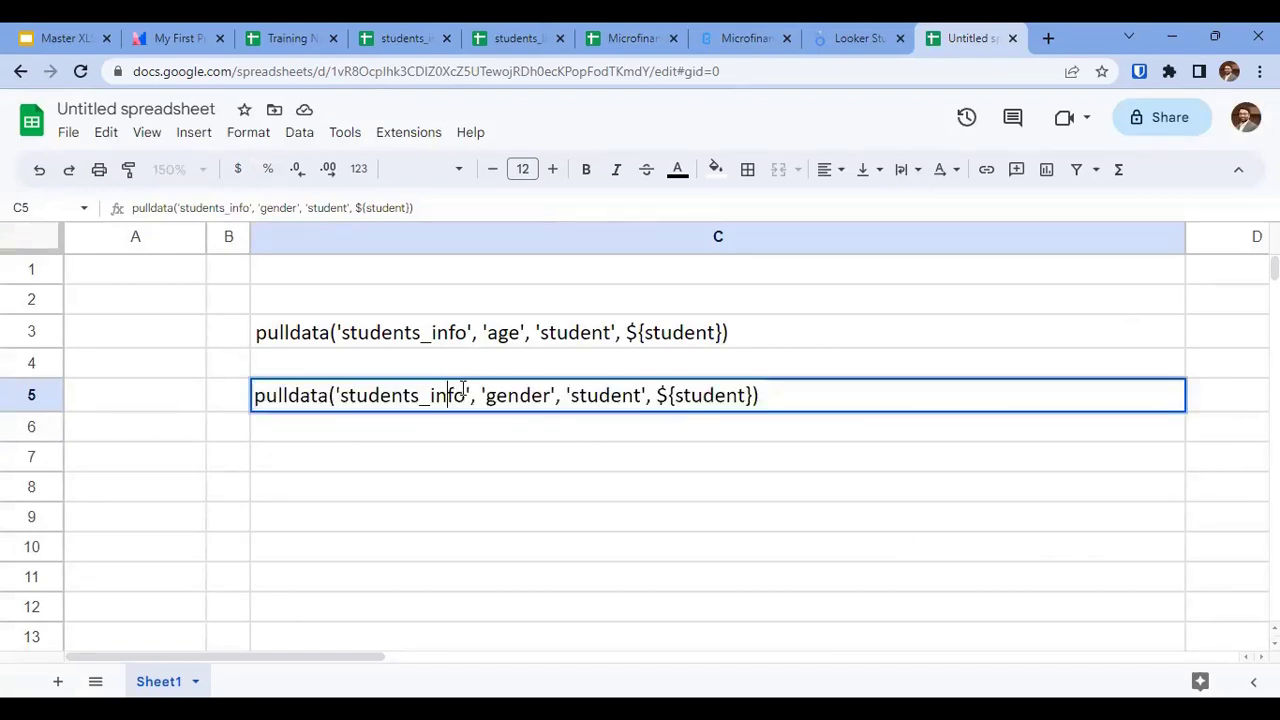
left_click_drag(465, 395, 342, 399)
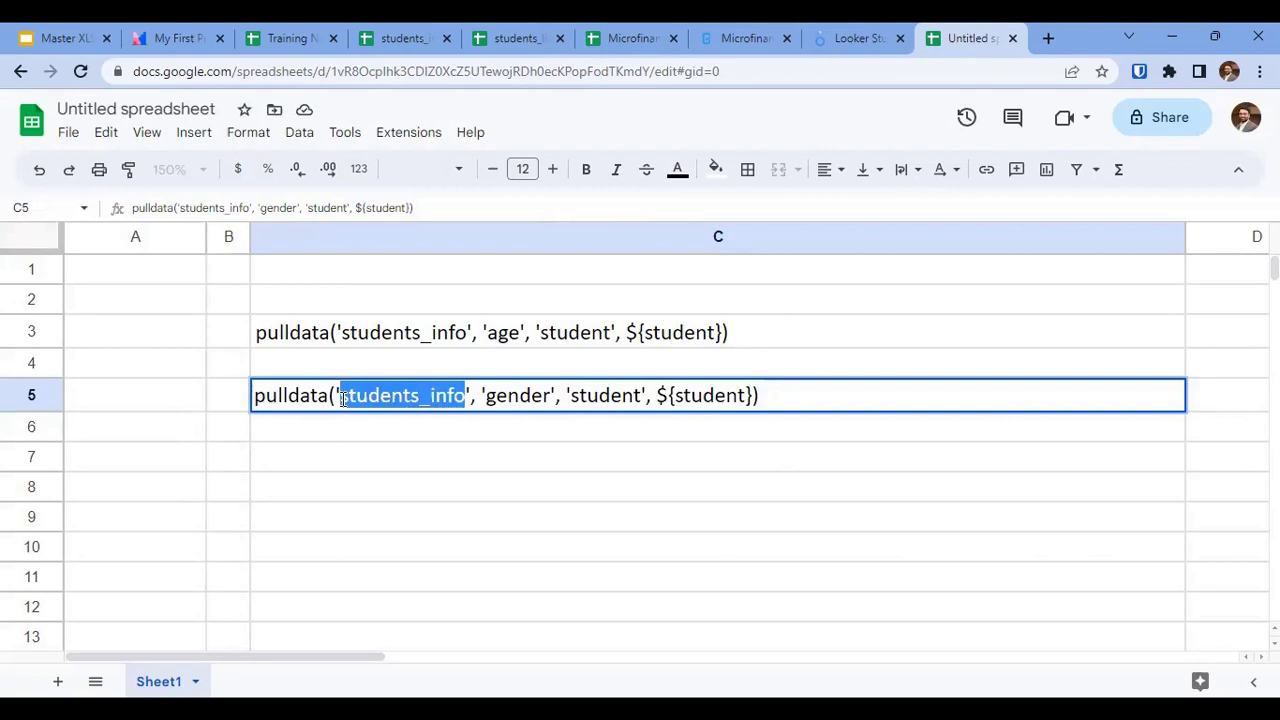
Return to the survey sheet, clear the copy selection and view the score questions in the live Microfinance form.
key("ctrl+6")
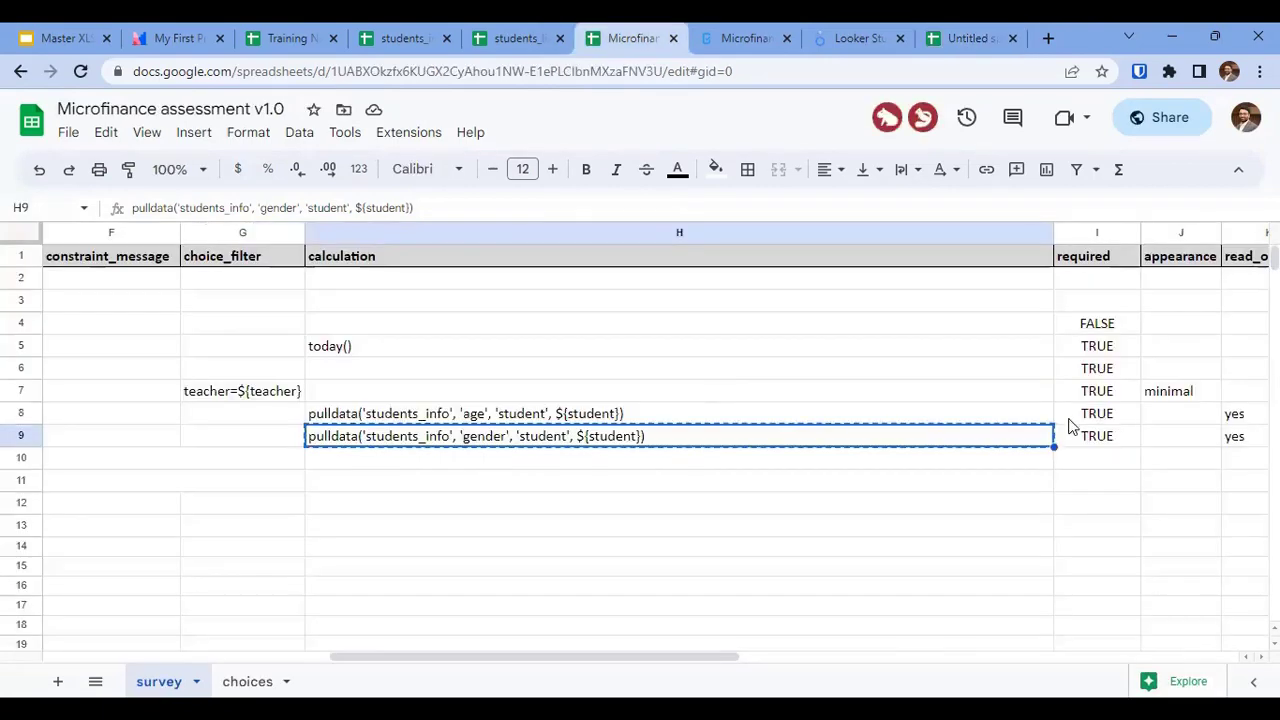
left_click(1095, 440)
key("Left")
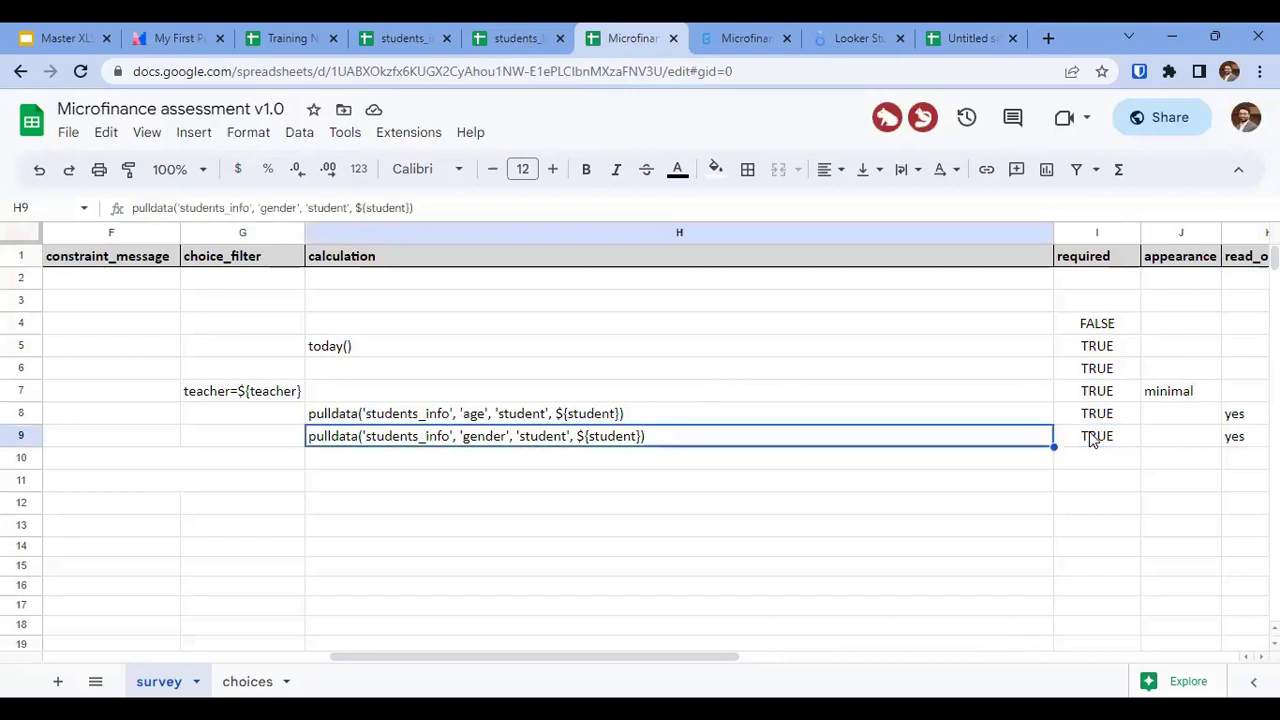
key("Return")
key("Home")
left_click(745, 38)
scroll(506, 474, "down", 4)
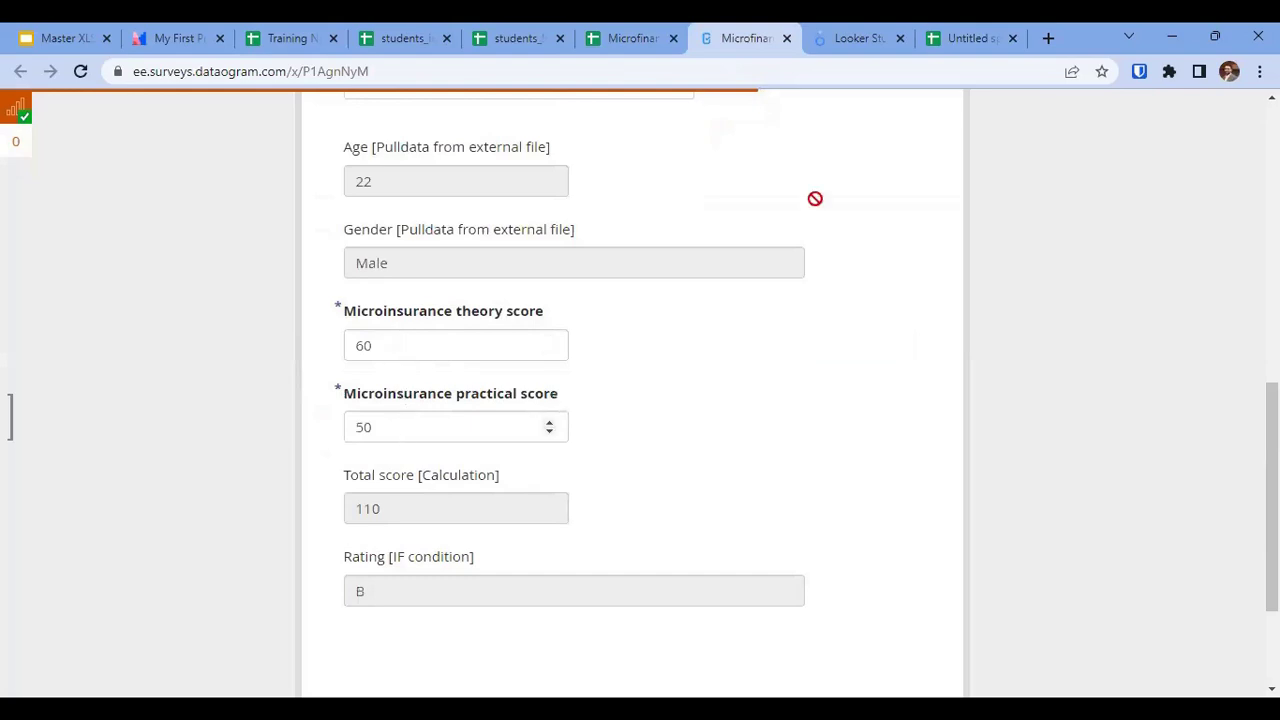
Undo all the pulldata example edits in the Untitled spreadsheet until the sheet is blank.
left_click(962, 38)
key("Escape")
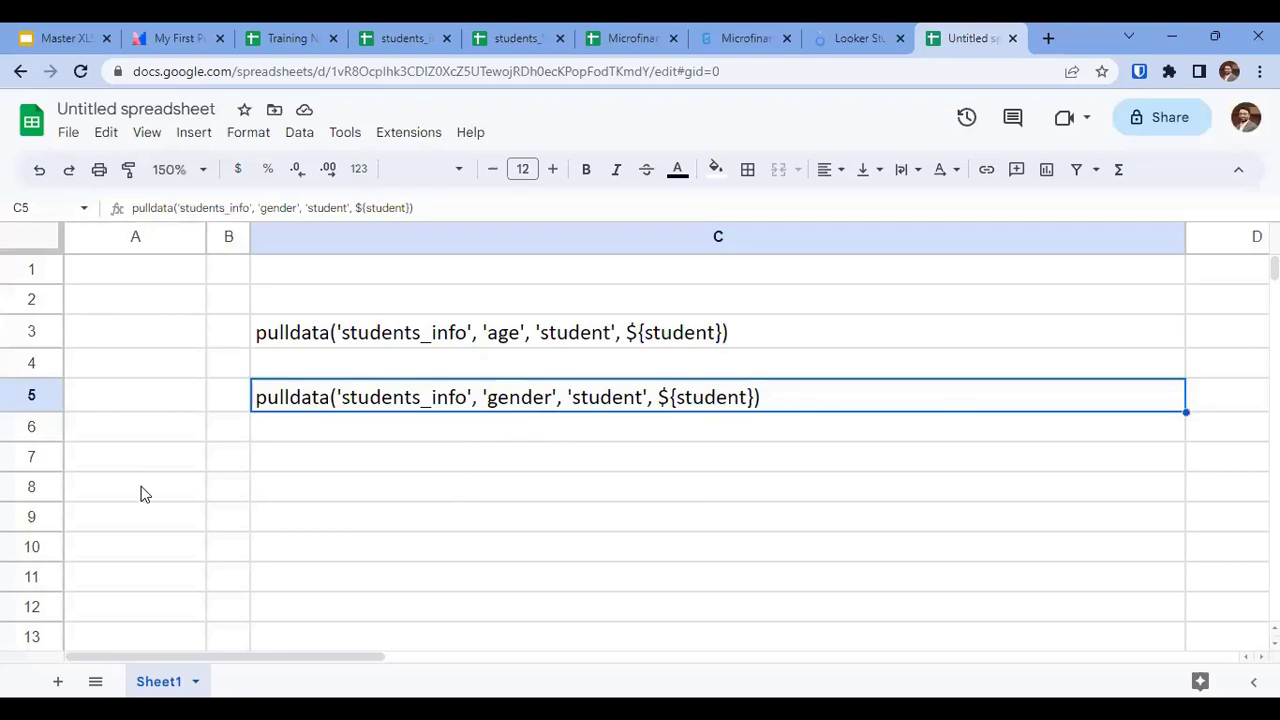
key("ctrl+z")
key("ctrl+z")
key("ctrl+z")
key("ctrl+z")
key("ctrl+z")
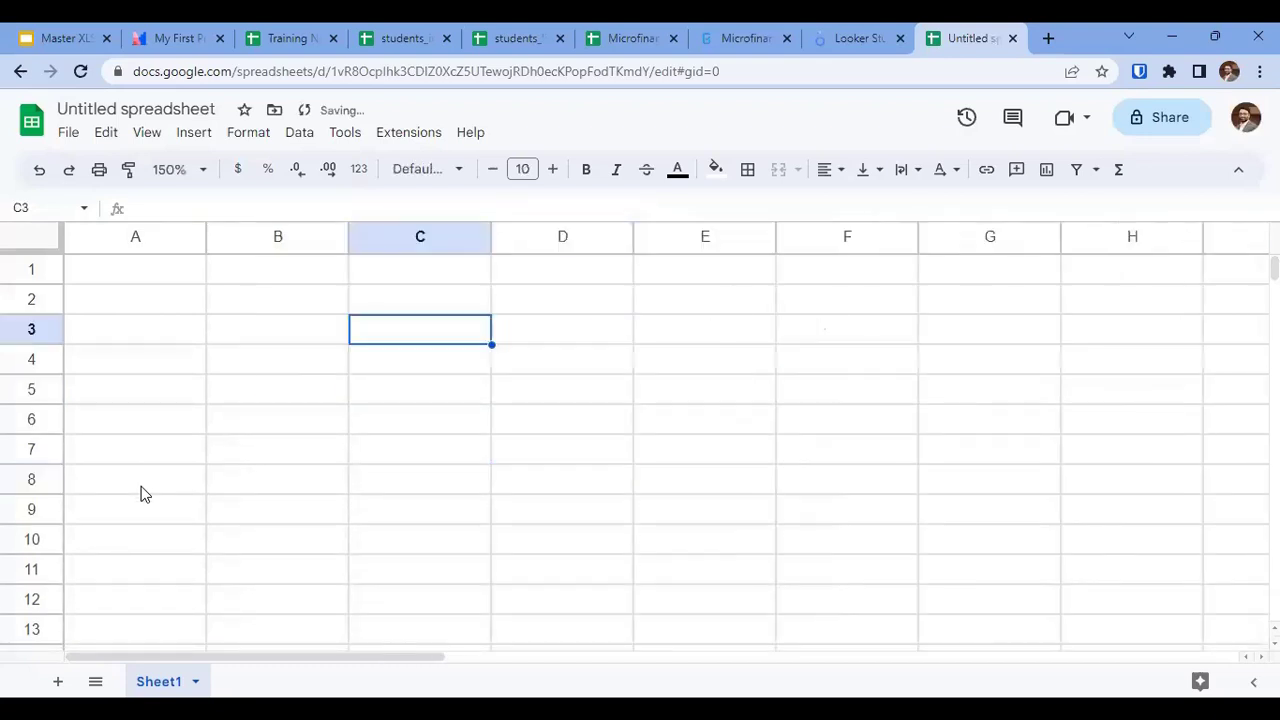
Enter THEORY with X in A3:B3 and PRACTCAL with Y in A4:B4.
left_click(328, 328)
type("X")
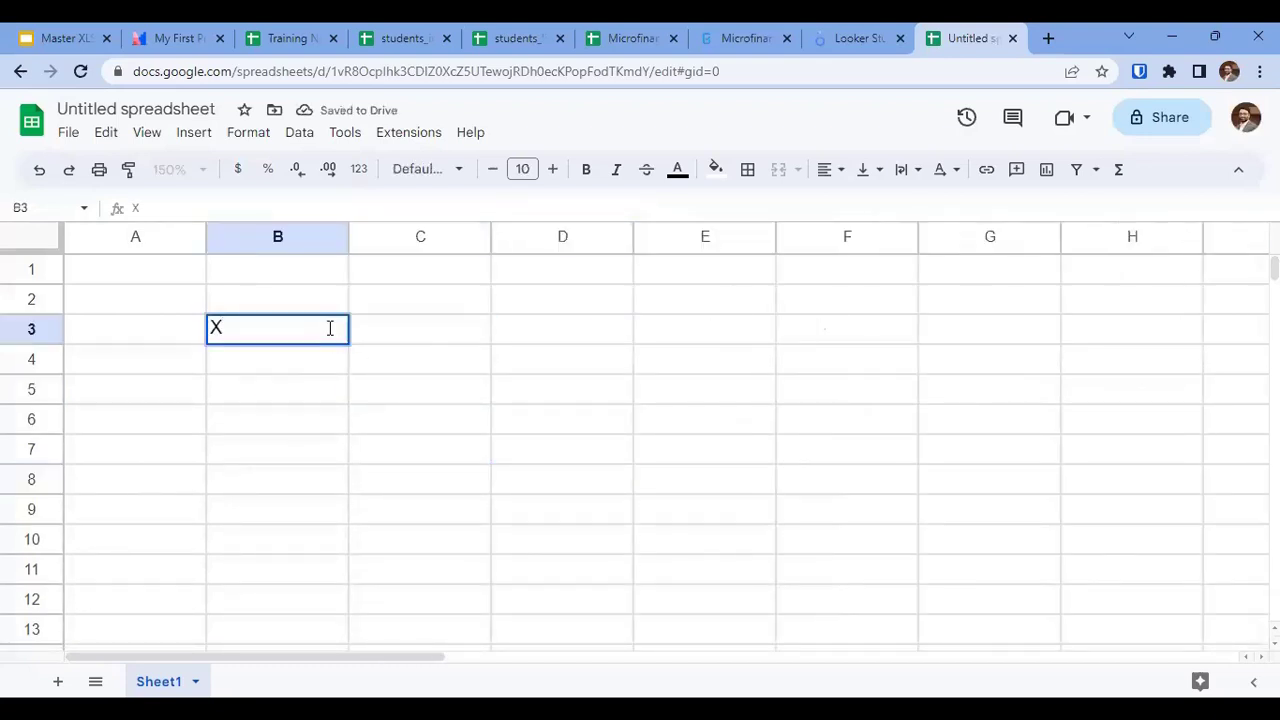
key("Left")
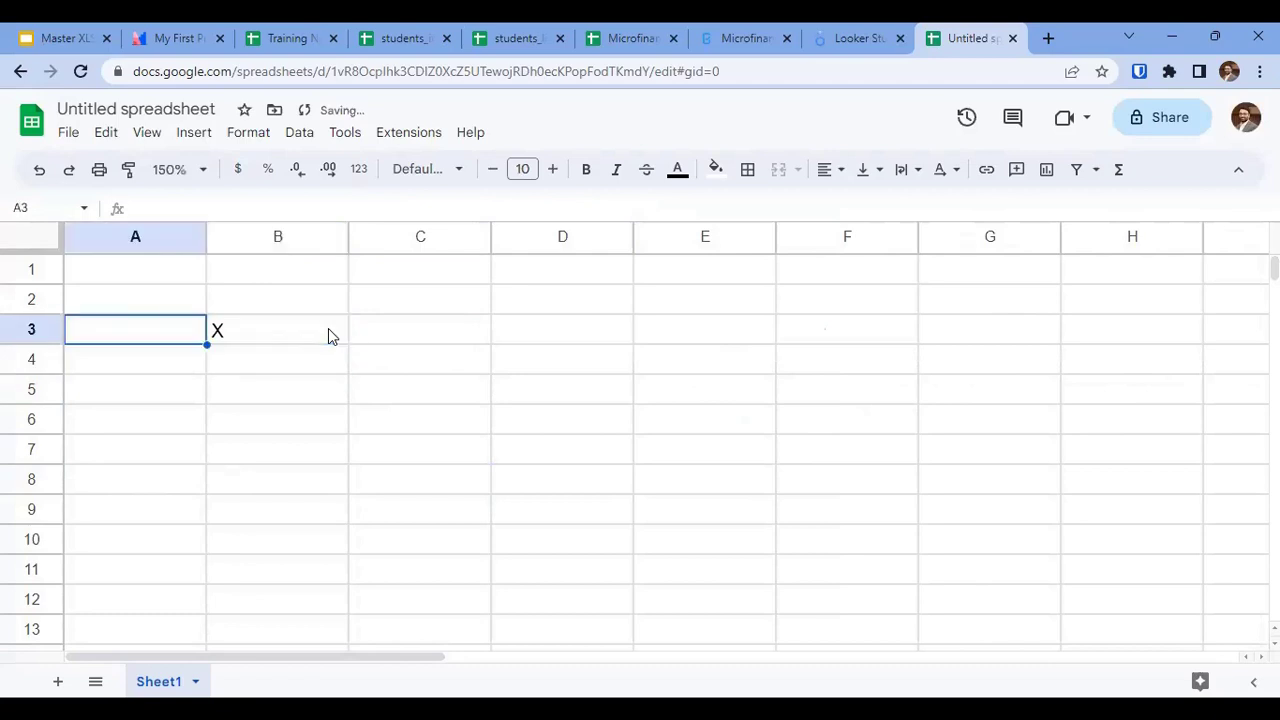
type("THEORY")
key("Return")
type("PRACTCAL")
key("Tab")
type("Y")
key("Tab")
key("Up")
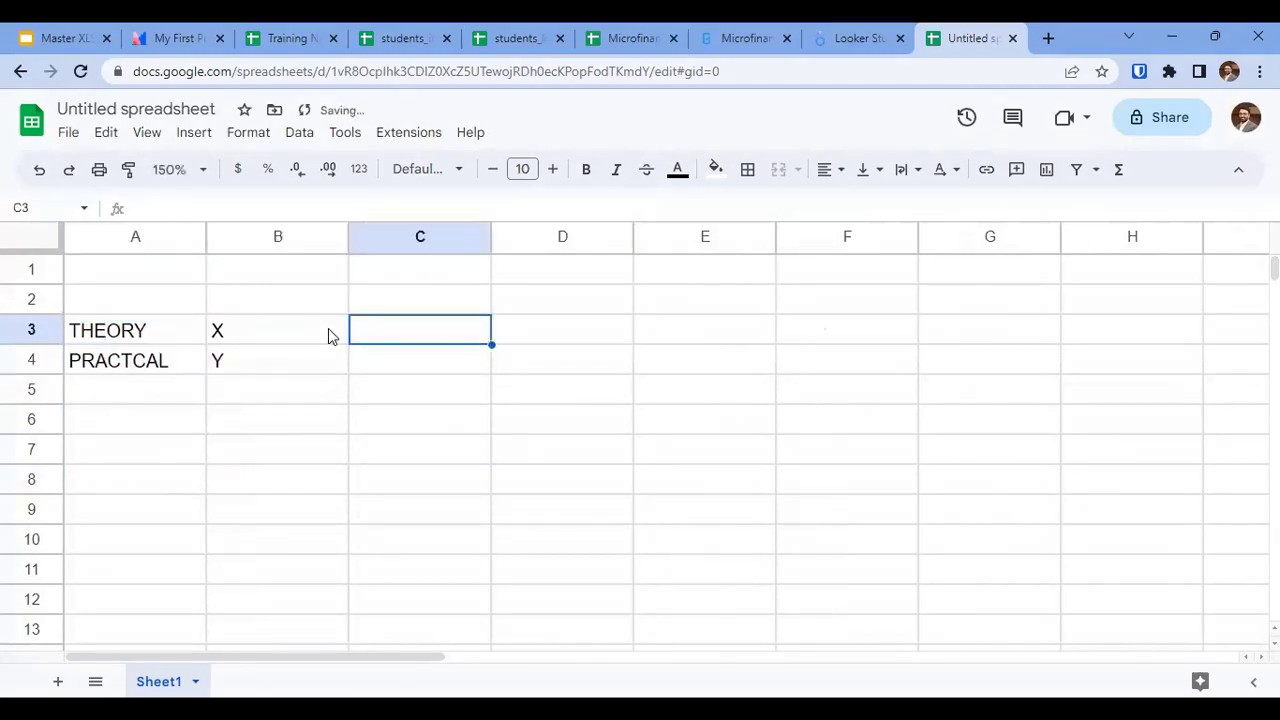
Enter 60 as the score in both C3 and C4, and correct the label in A4 to PRACTICAL.
type("60")
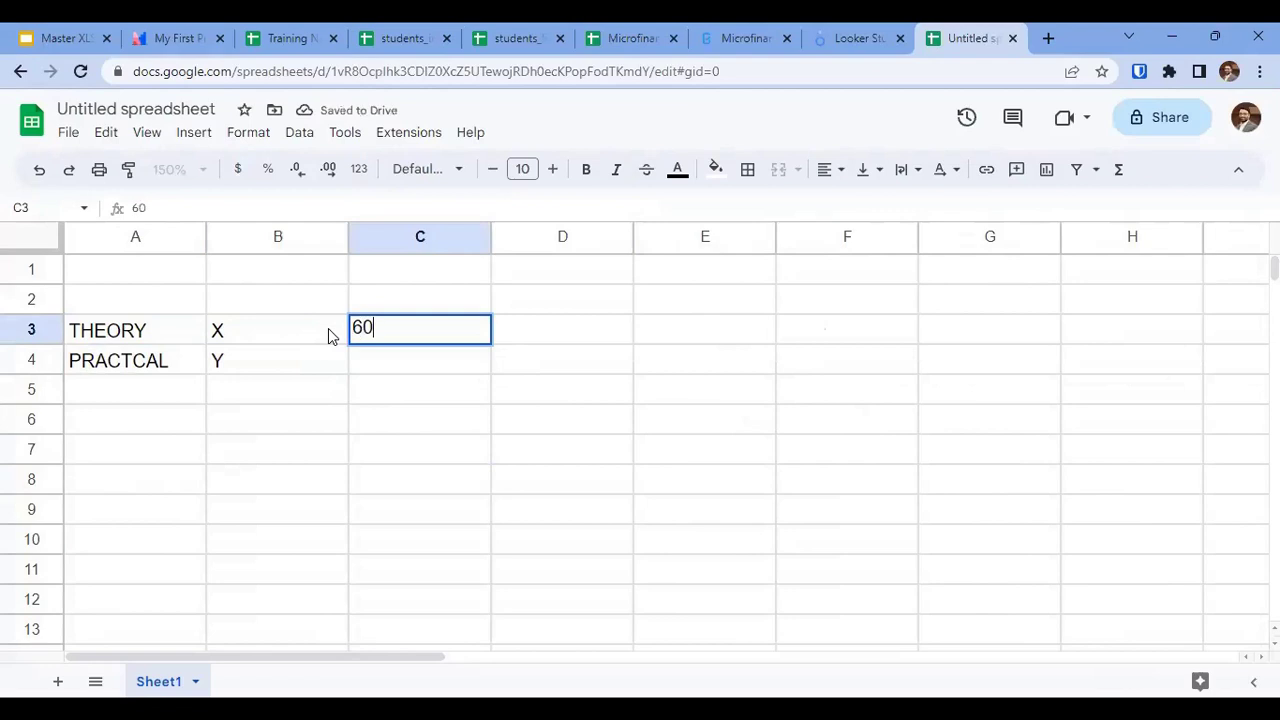
key("Return")
type("60")
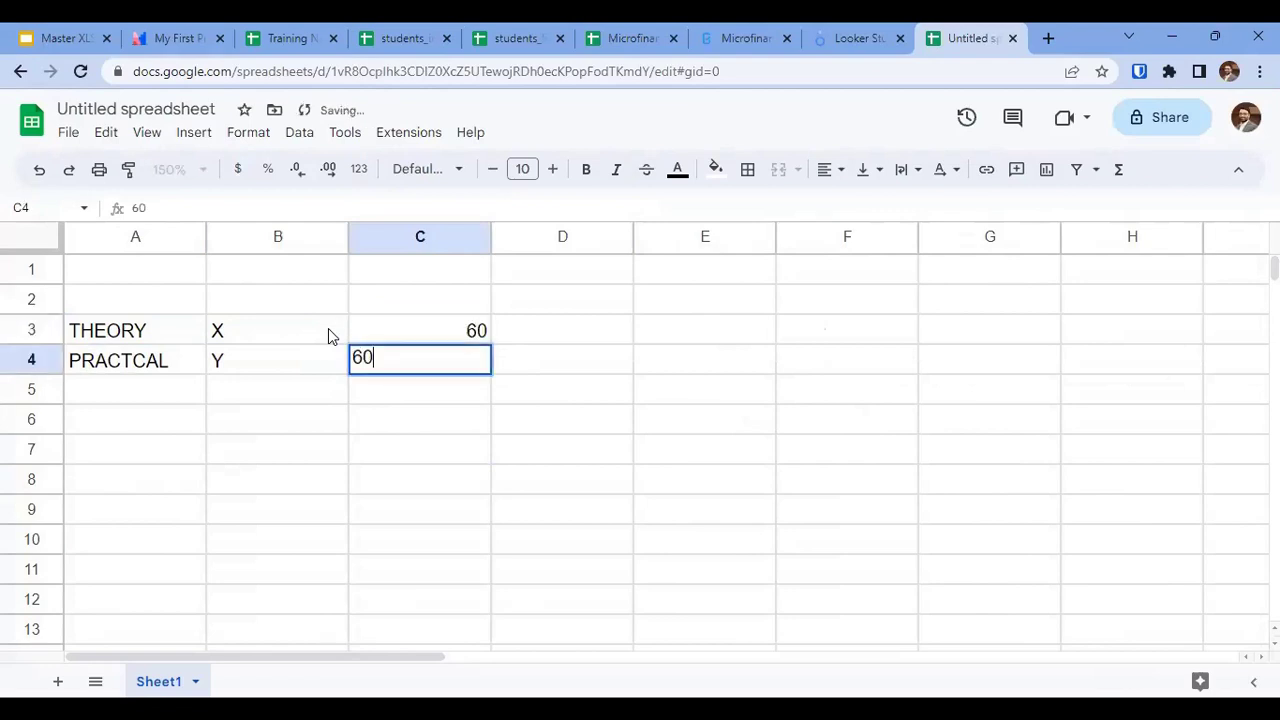
key("Return")
double_click(166, 366)
left_click(130, 360)
type("I")
key("Return")
Add a TOTAL row with X+Y in B5 and the formula =C3+C4 in C5.
type("TOTAL")
key("Tab")
type("X+Y")
key("Tab")
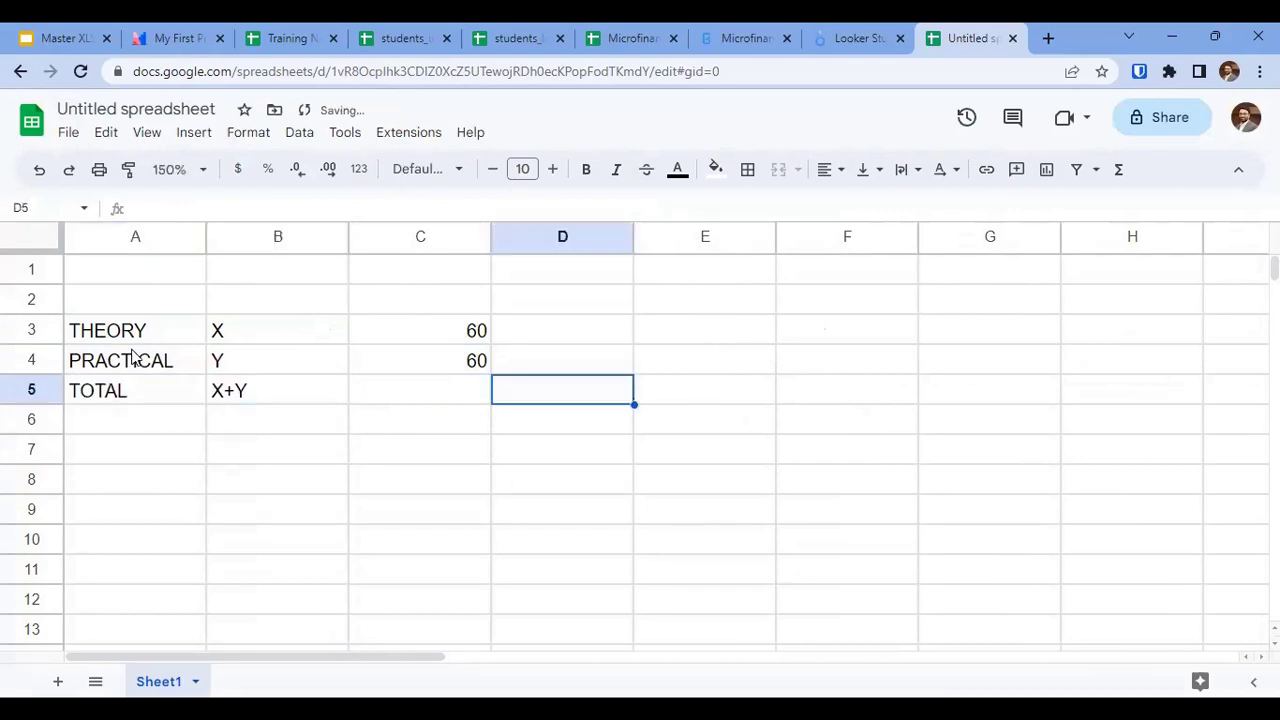
type("=8+")
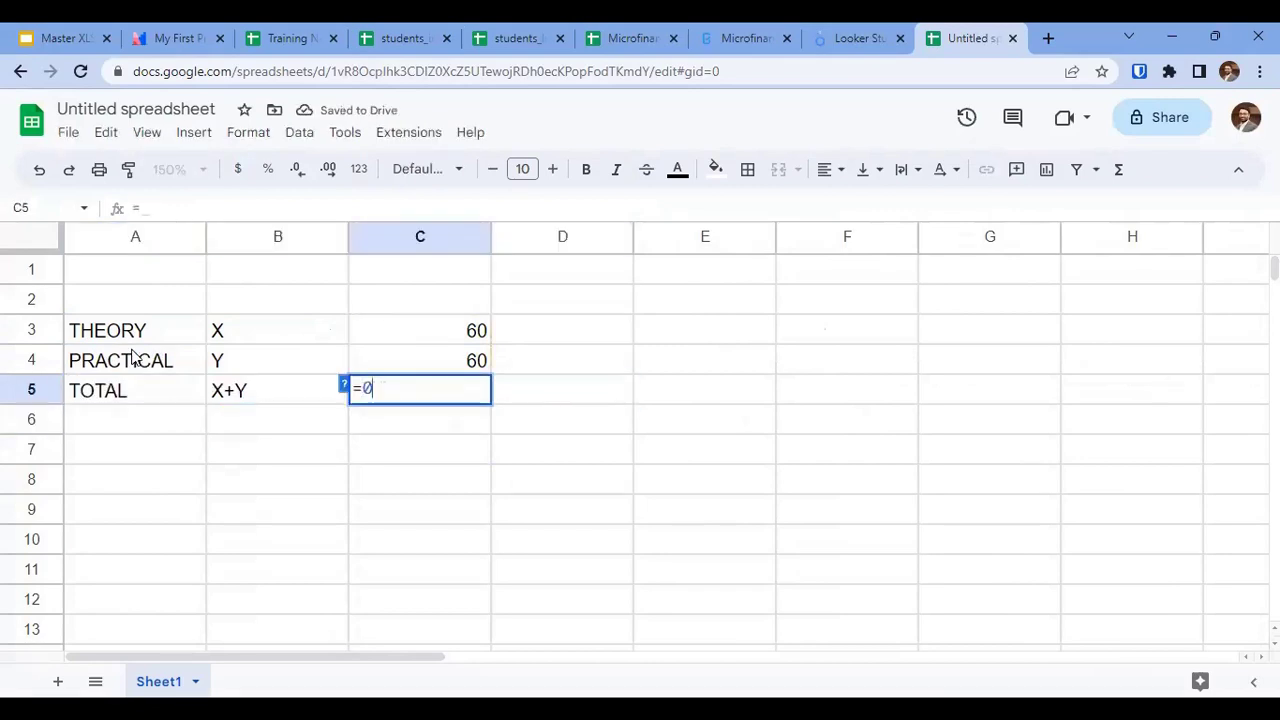
key("Escape")
type("=C3+C4")
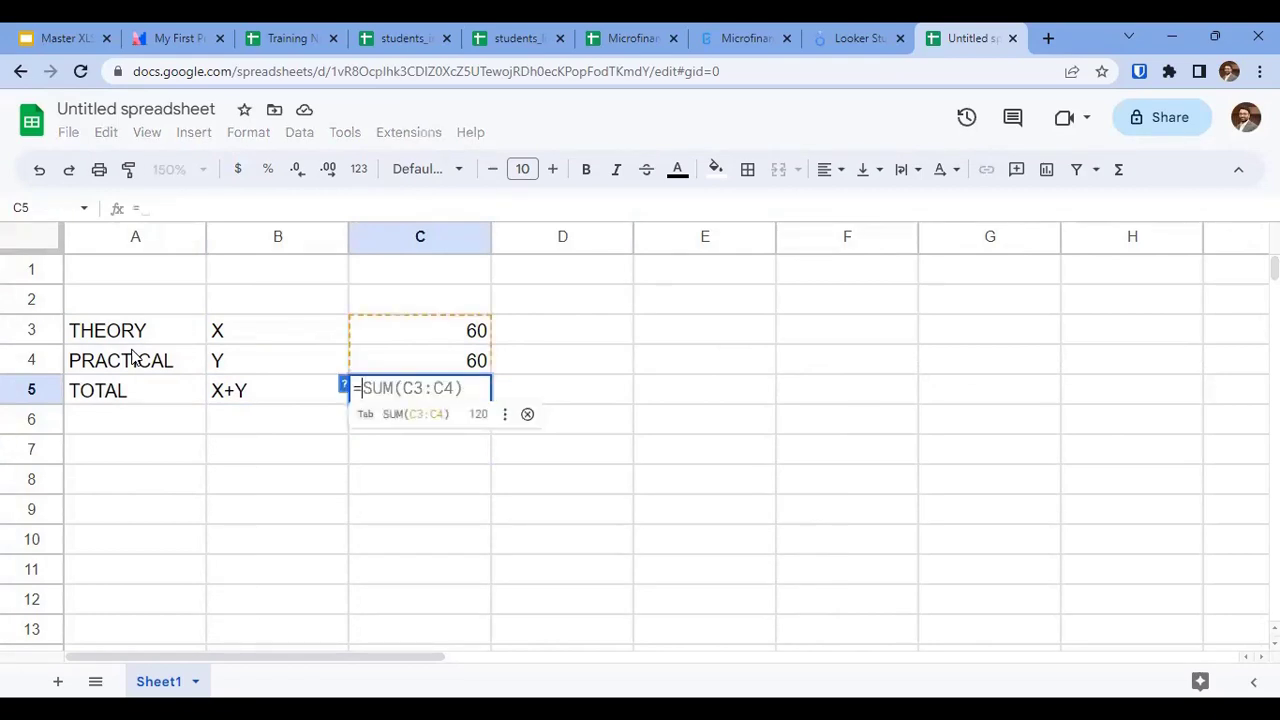
key("Return")
key("Up")
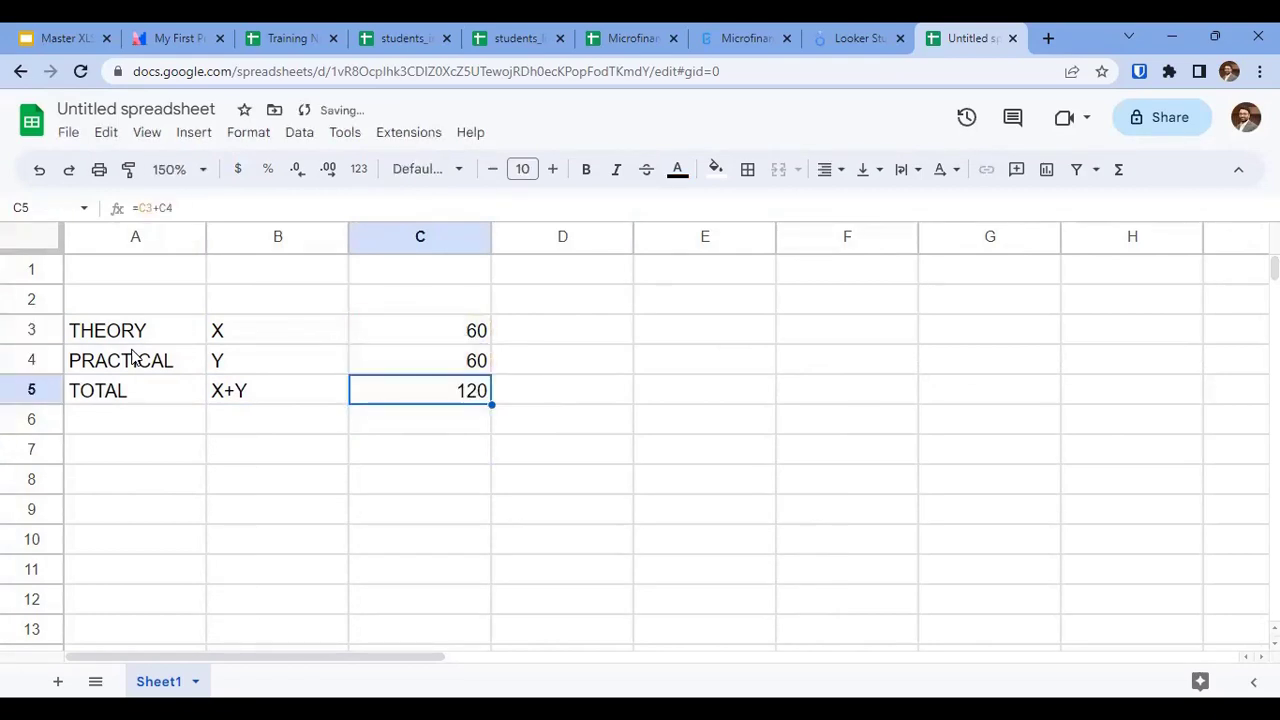
Highlight the whole theory, practical and total example in A3:C5.
key("shift+Up")
key("shift+Up")
key("shift+Left")
key("shift+Left")
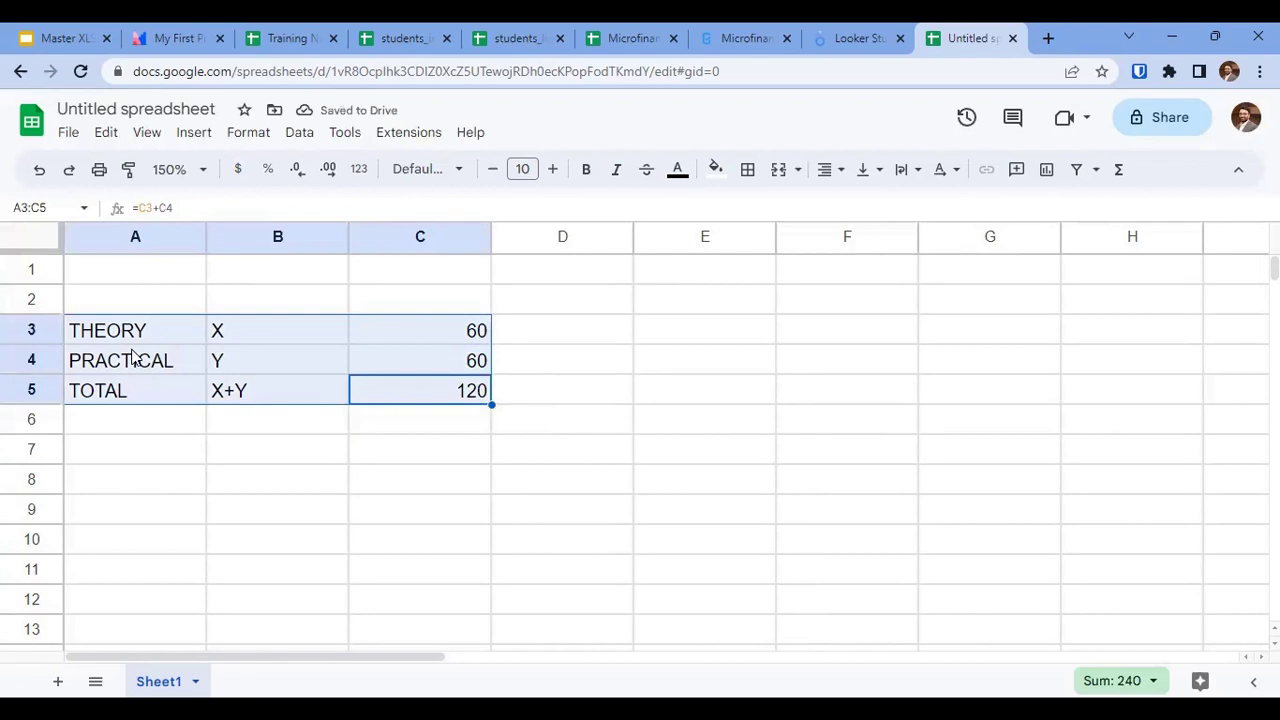
Reveal rows 10 to 12 of the Microfinance assessment survey sheet by setting their text colour to black.
left_click(605, 33)
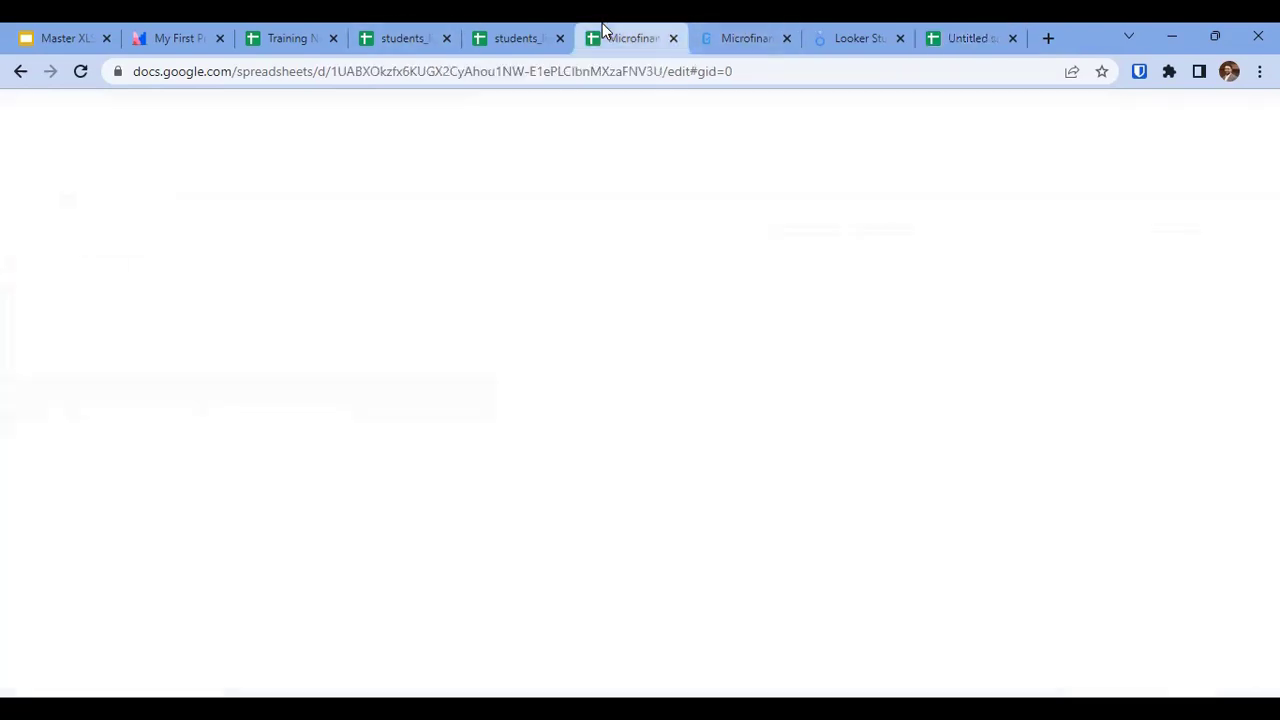
left_click_drag(18, 458, 18, 502)
left_click(677, 169)
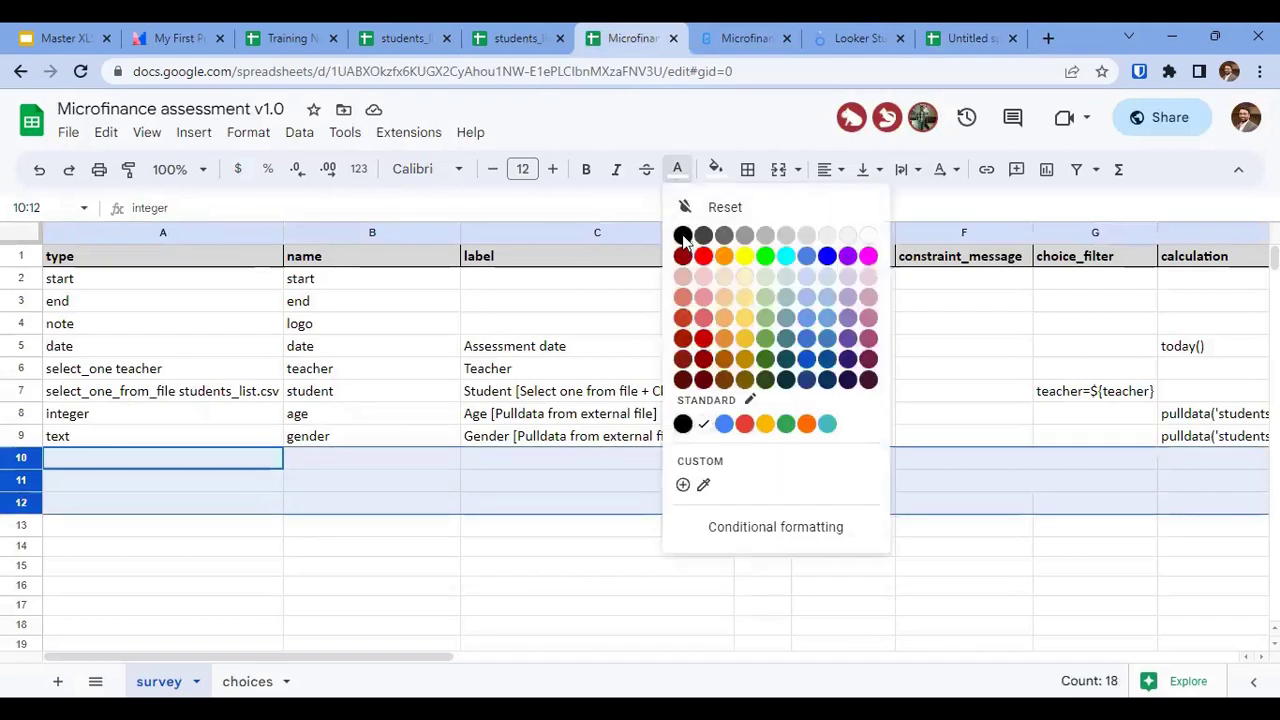
left_click(683, 237)
Review the type, names and labels of the theory and practical score questions in rows 10 and 11.
left_click(110, 455)
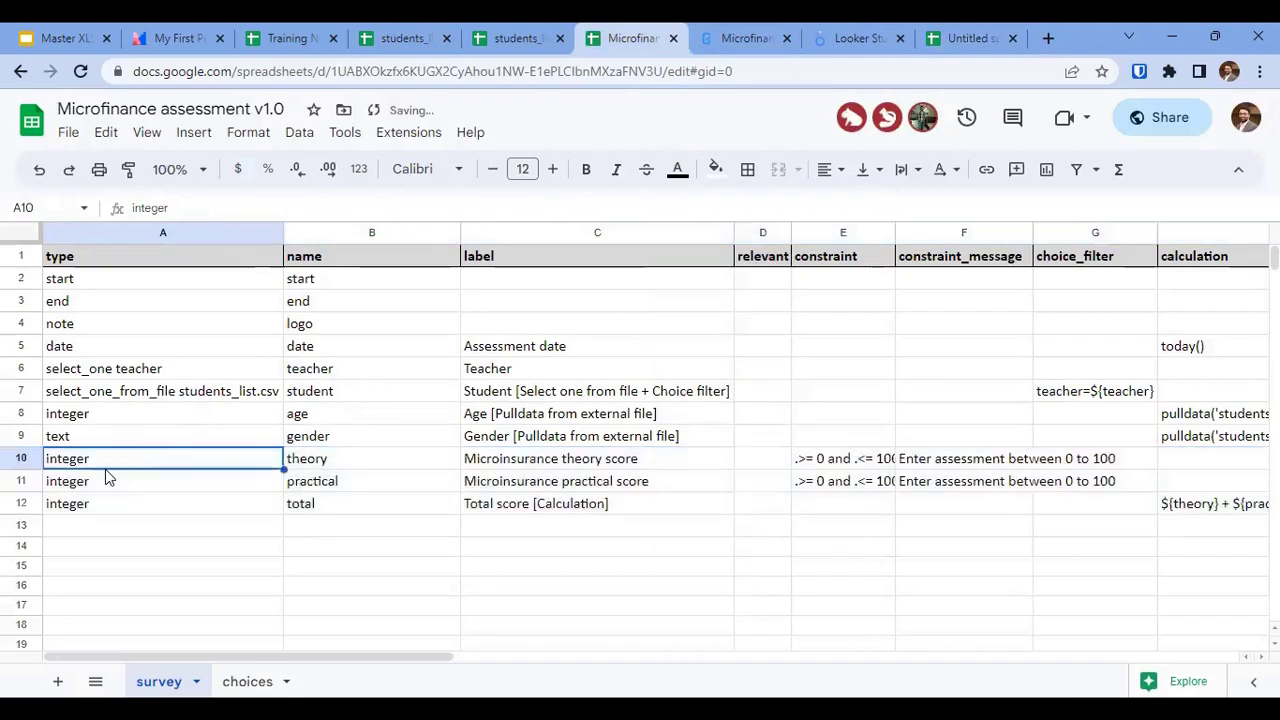
left_click(315, 463)
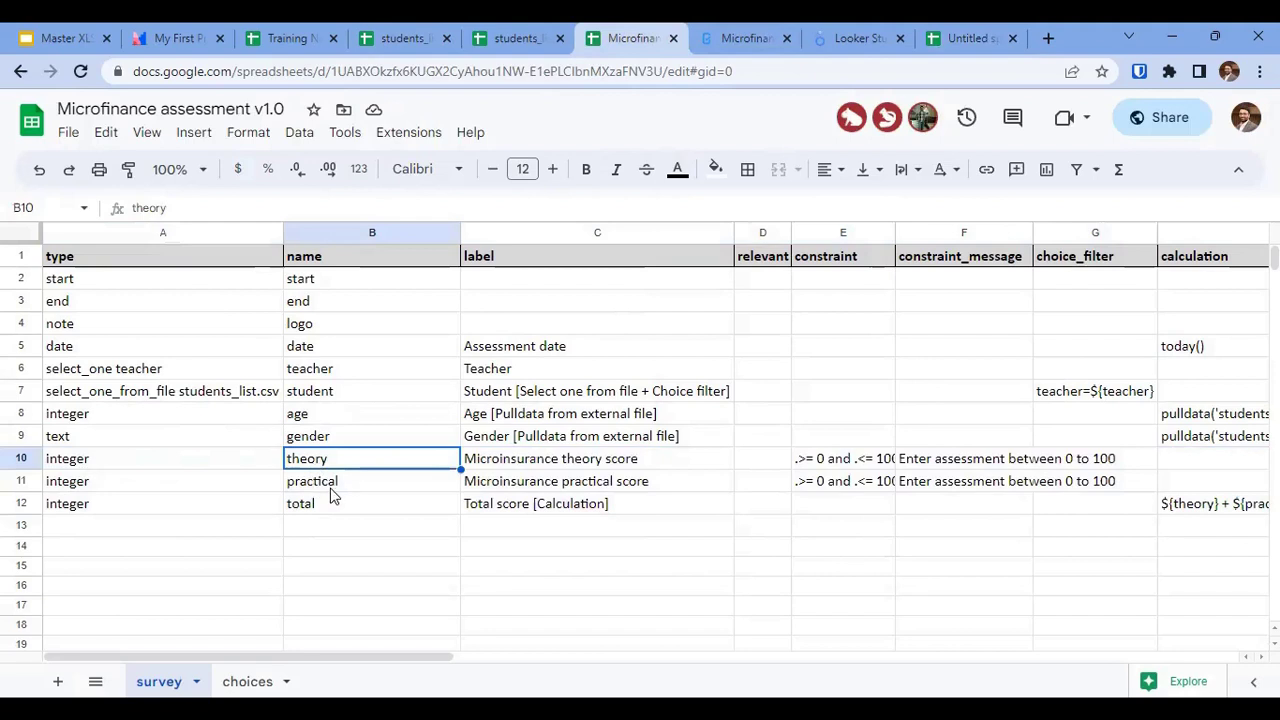
left_click(328, 492)
left_click(512, 466)
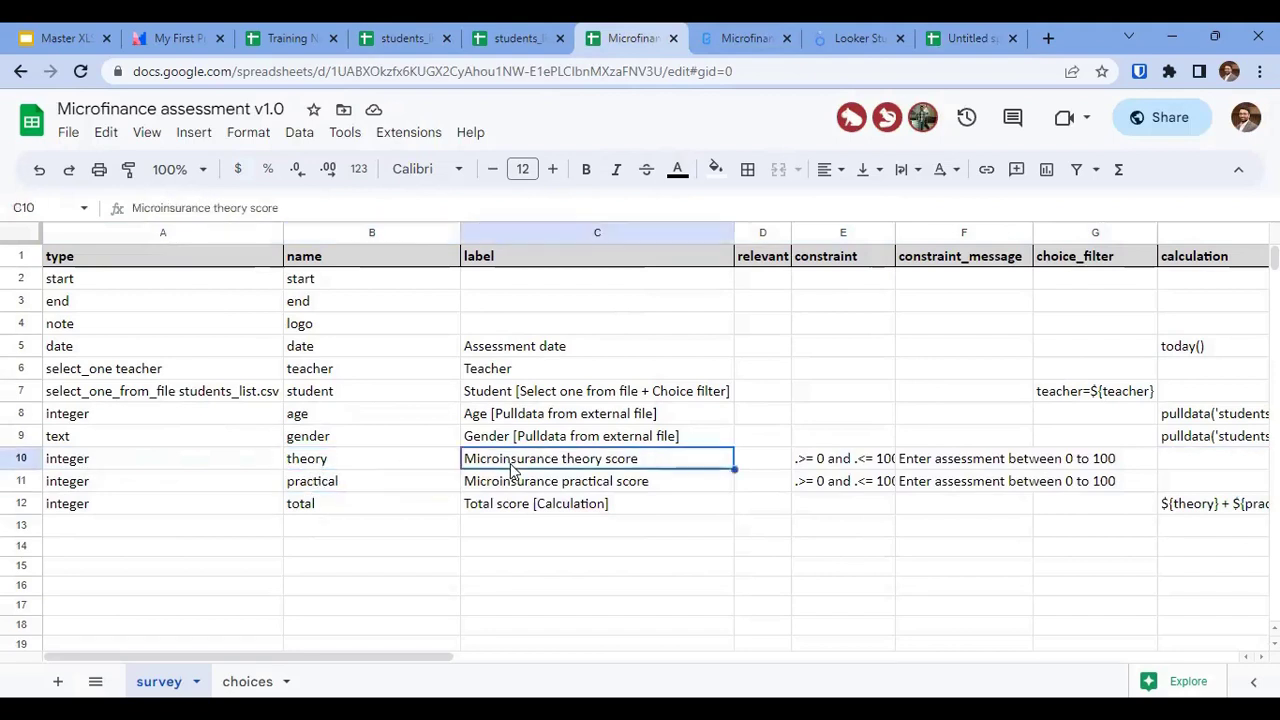
left_click(515, 488)
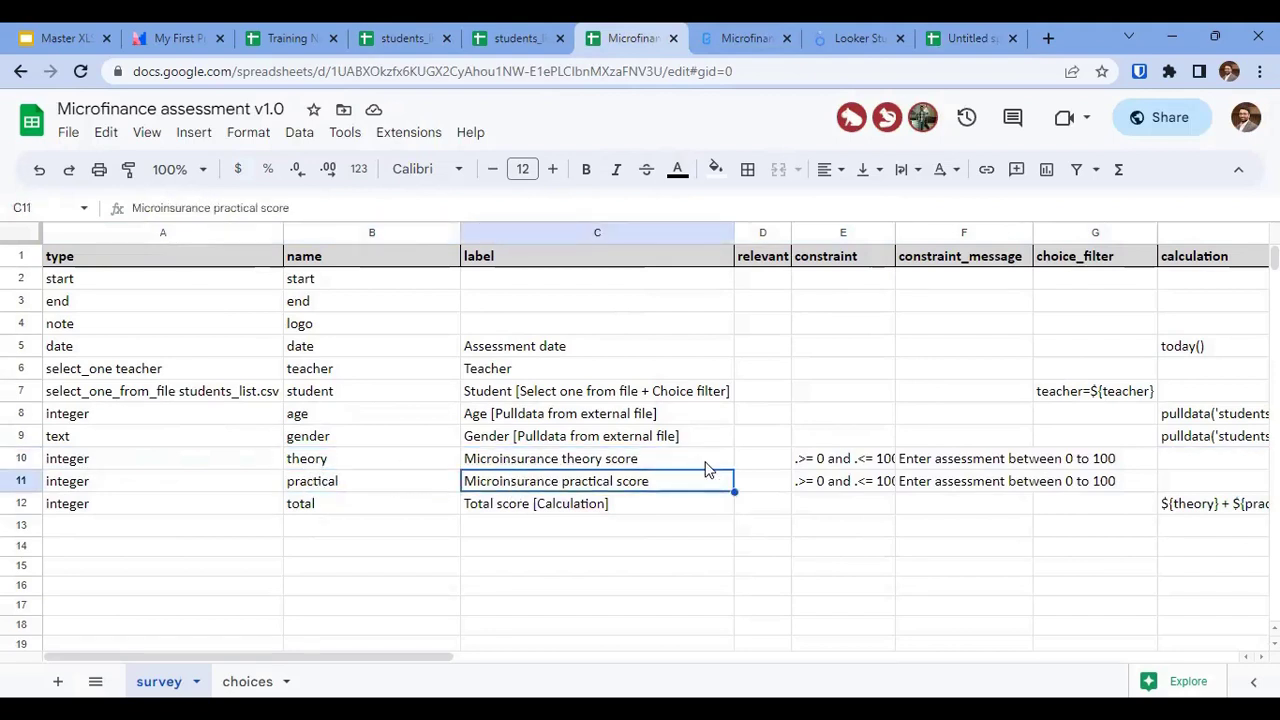
Go to the theory question's constraint in row 10 and fit the constraint column to its contents.
key("Right")
key("Right")
key("Right")
key("Up")
key("Right")
key("Right")
key("Left")
key("Left")
key("Left")
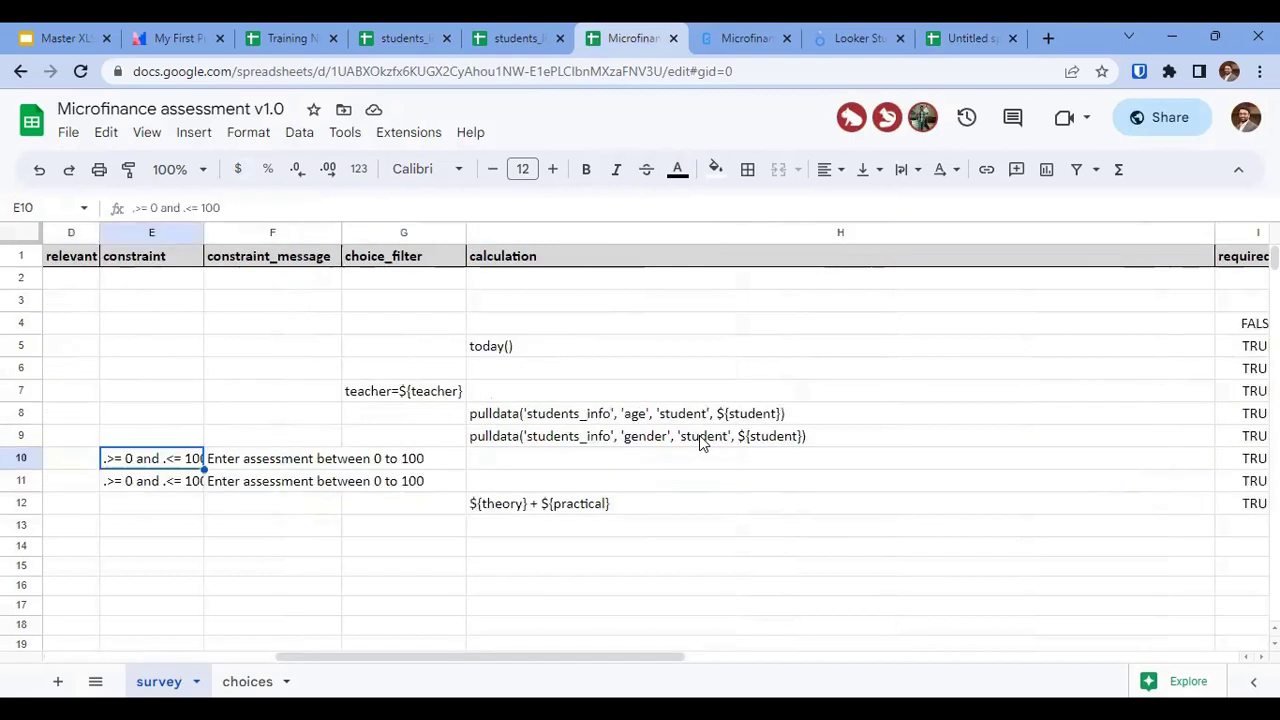
double_click(203, 232)
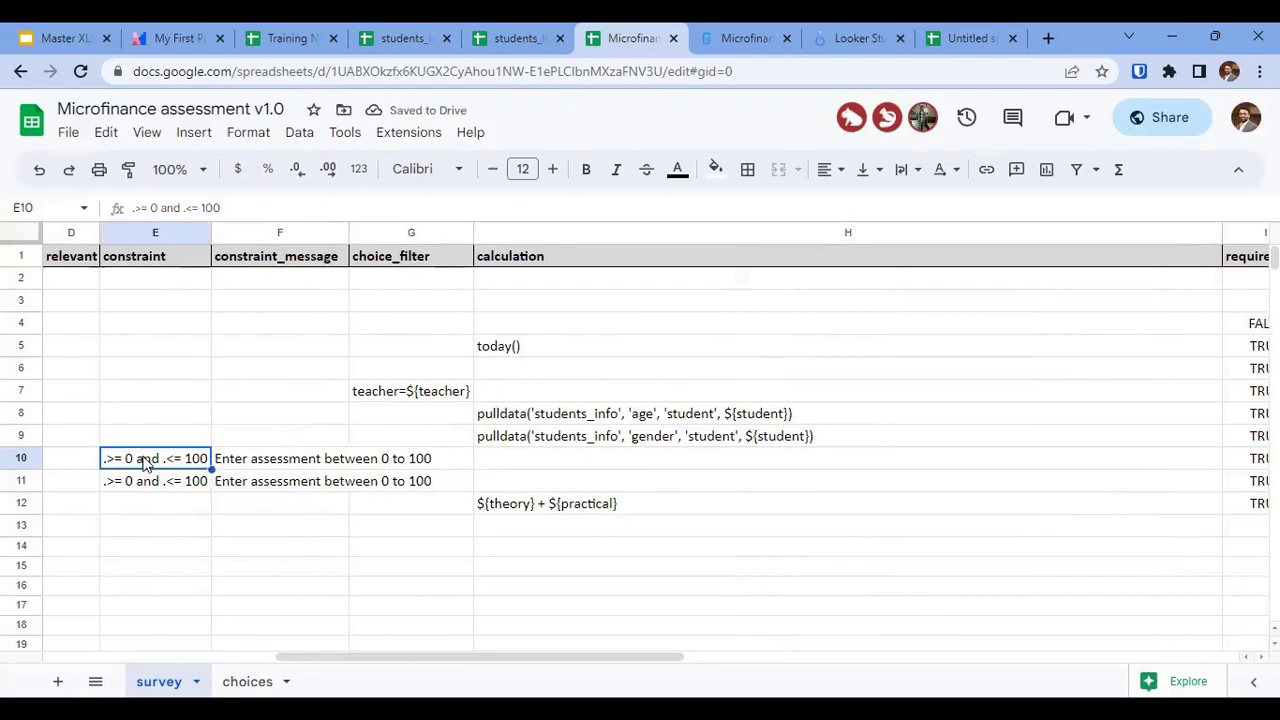
Put the constraint .>= 0 and .<= 100 in E4 of the Untitled spreadsheet and fit column E to it.
left_click(965, 38)
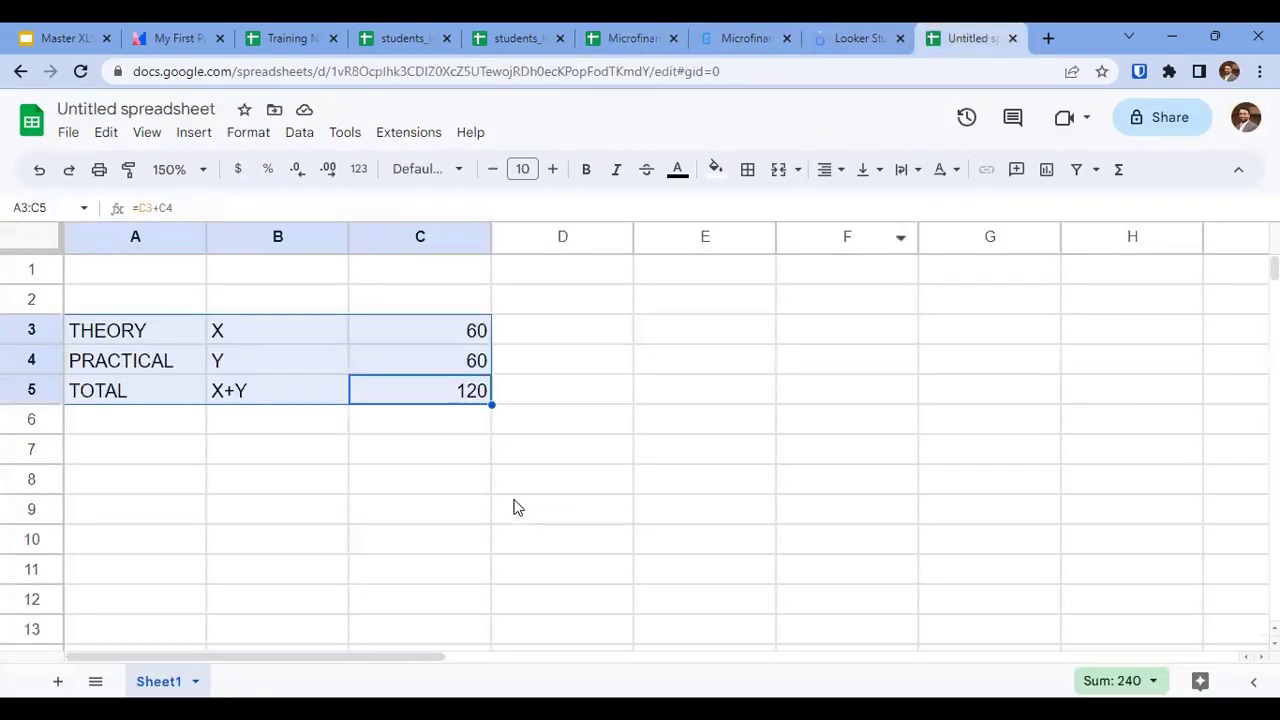
left_click(697, 347)
type(".>= 0 and .<= 100")
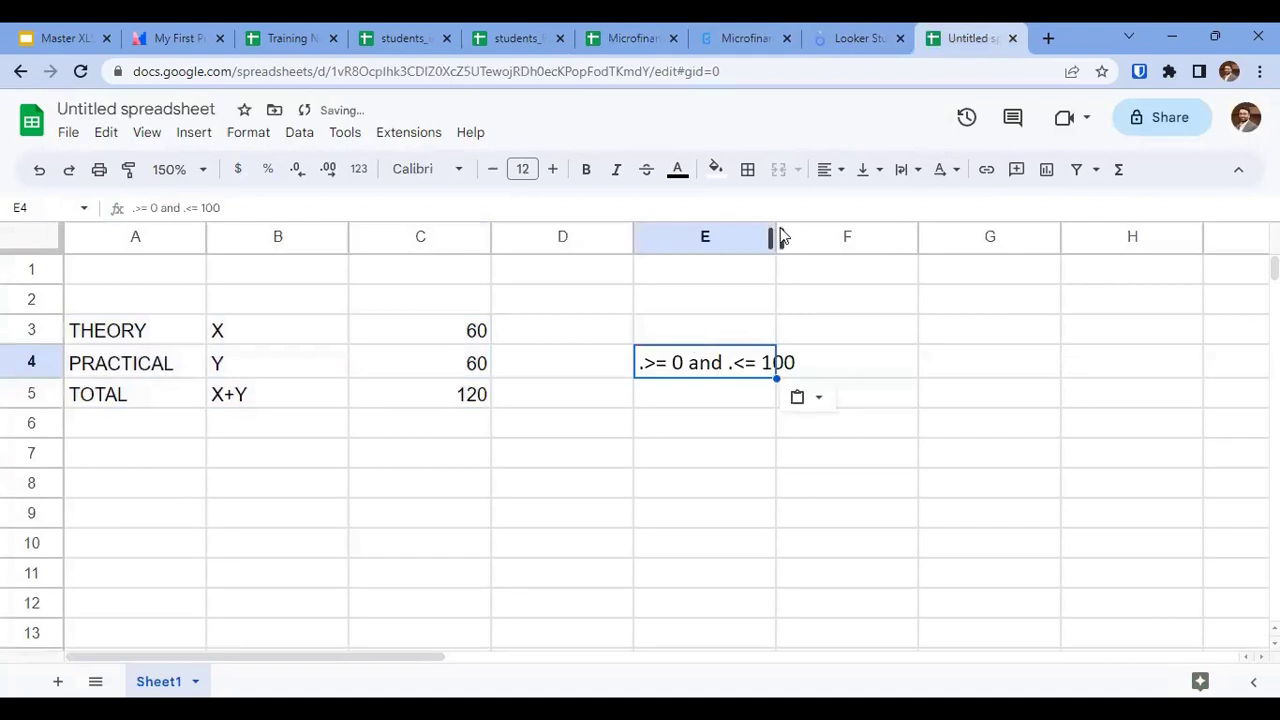
double_click(776, 236)
left_click(776, 392)
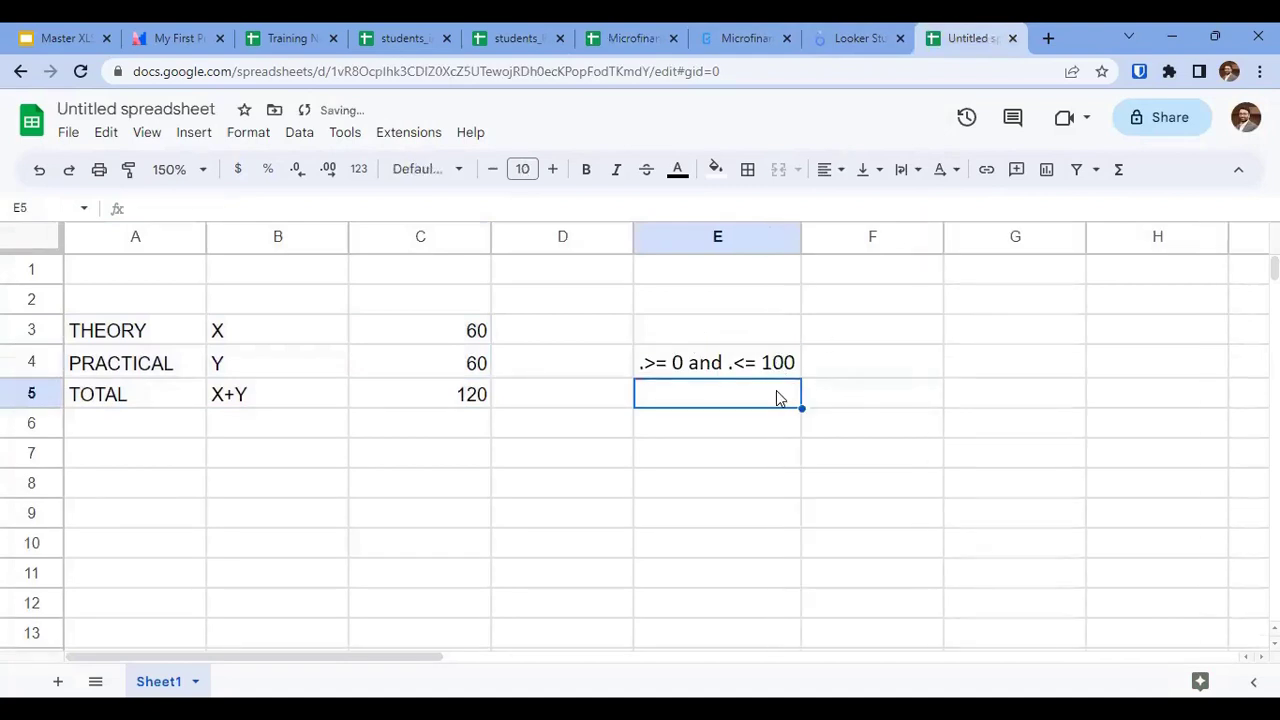
Repeat the constraint in E5 with its upper limit changed to 50, giving .>= 0 and .<= 50.
type(".>= 0 and .<= 100")
double_click(780, 397)
double_click(778, 397)
type("50")
key("Return")
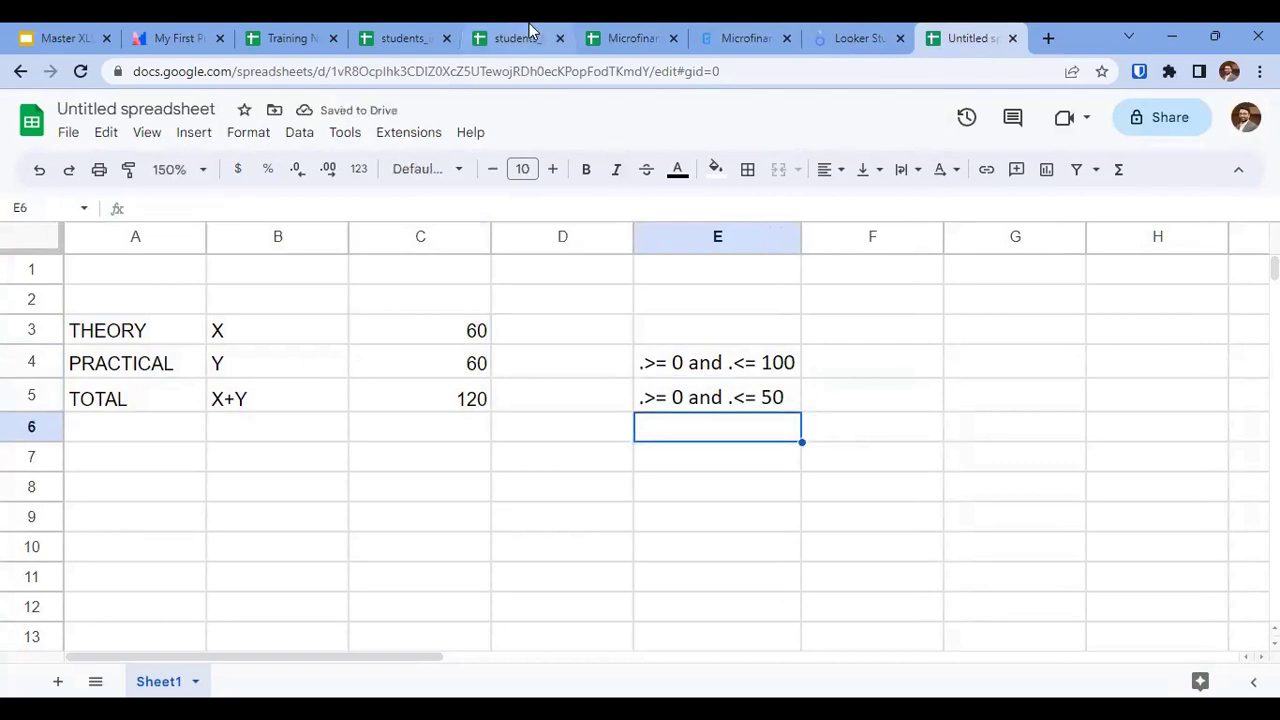
Return to the survey sheet and examine the constraint and constraint_message columns for the two score questions.
left_click(640, 36)
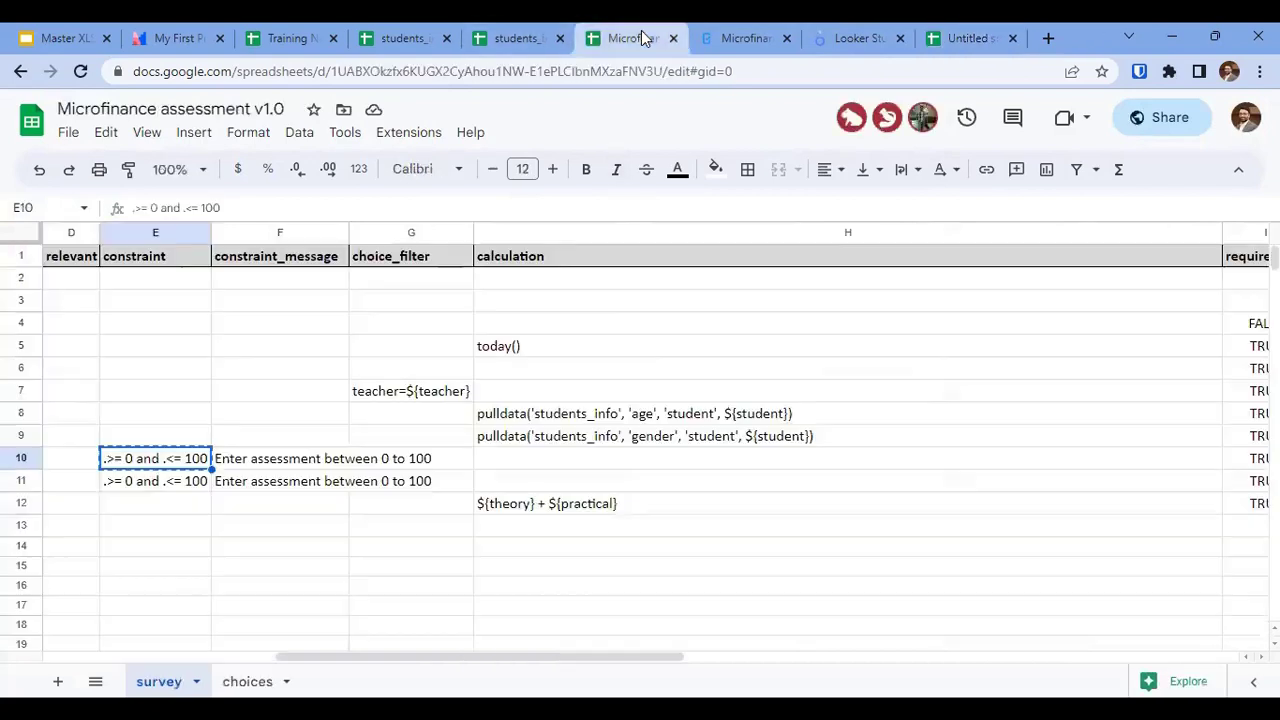
left_click(122, 256)
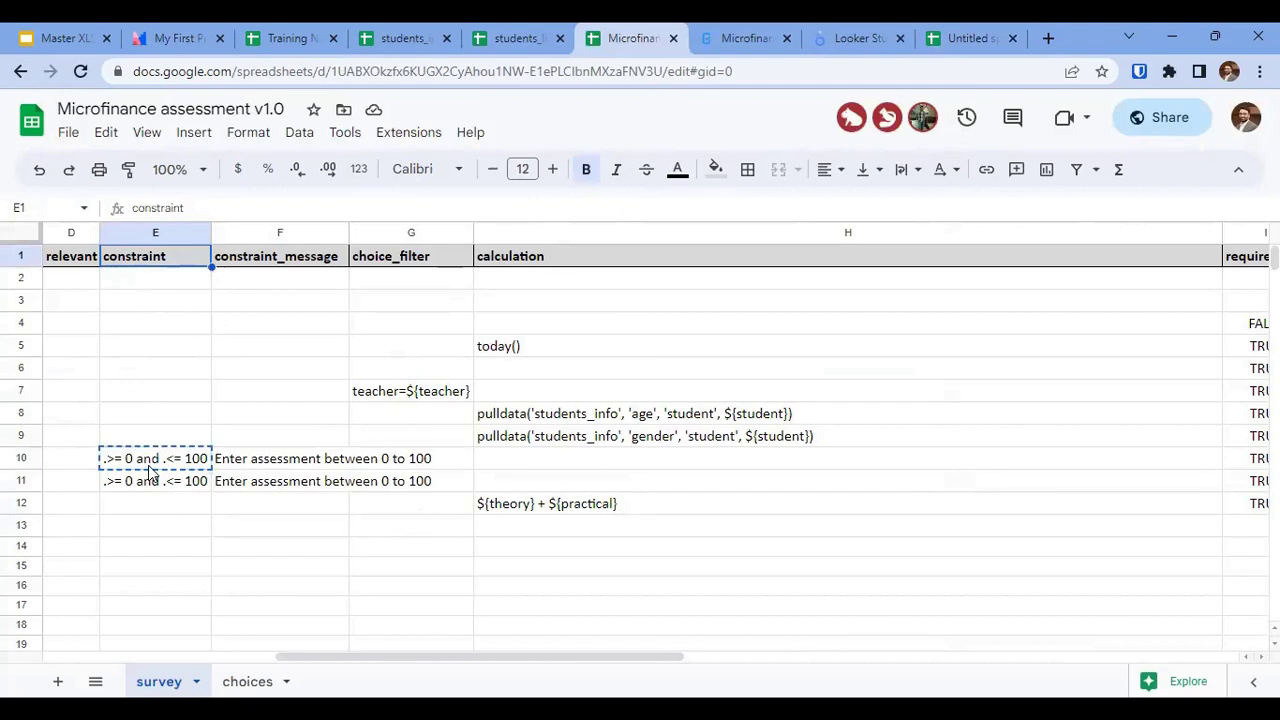
key("Right")
key("Right")
key("Right")
left_click(318, 500)
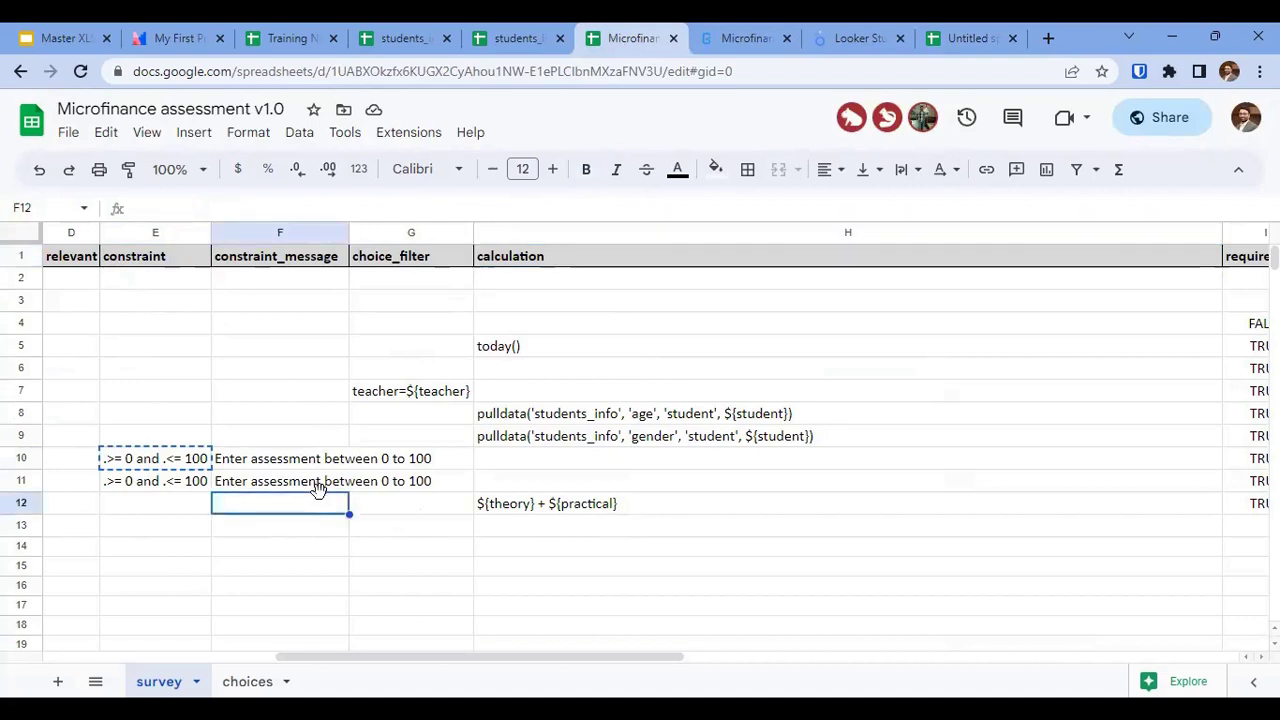
Go back along row 12 to the type of the total score question.
key("Left")
key("Left")
key("Left")
key("Left")
key("Left")
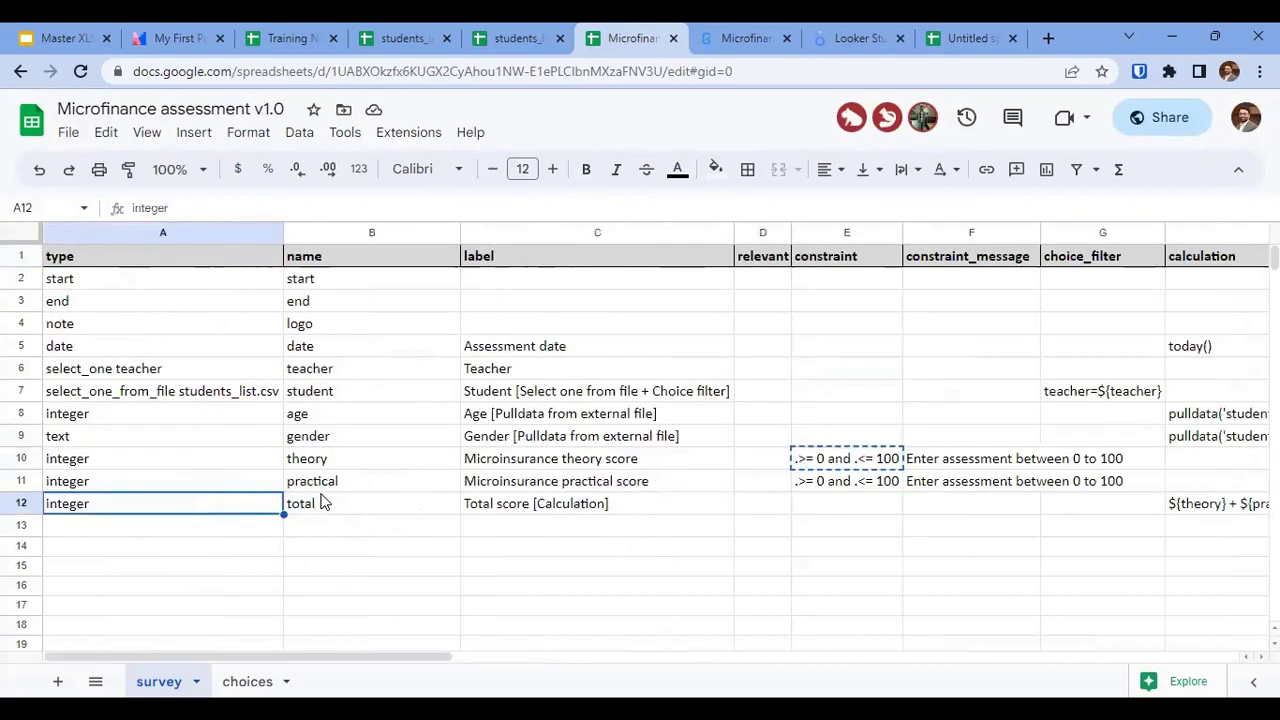
key("Up")
key("Up")
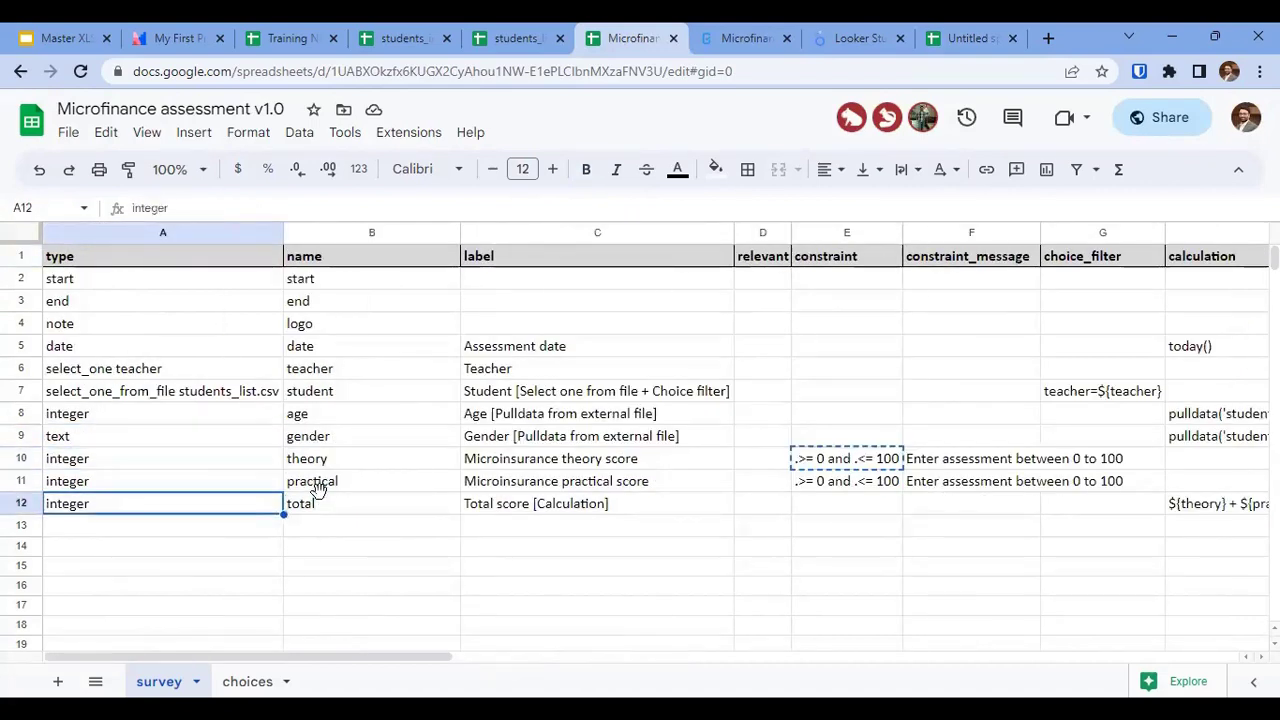
Examine the total score row from its type across to its calculation and required setting.
key("shift+Right")
key("shift+Right")
key("shift+Right")
key("Right")
key("Right")
key("Right")
key("Right")
key("Right")
key("Right")
key("Right")
key("Right")
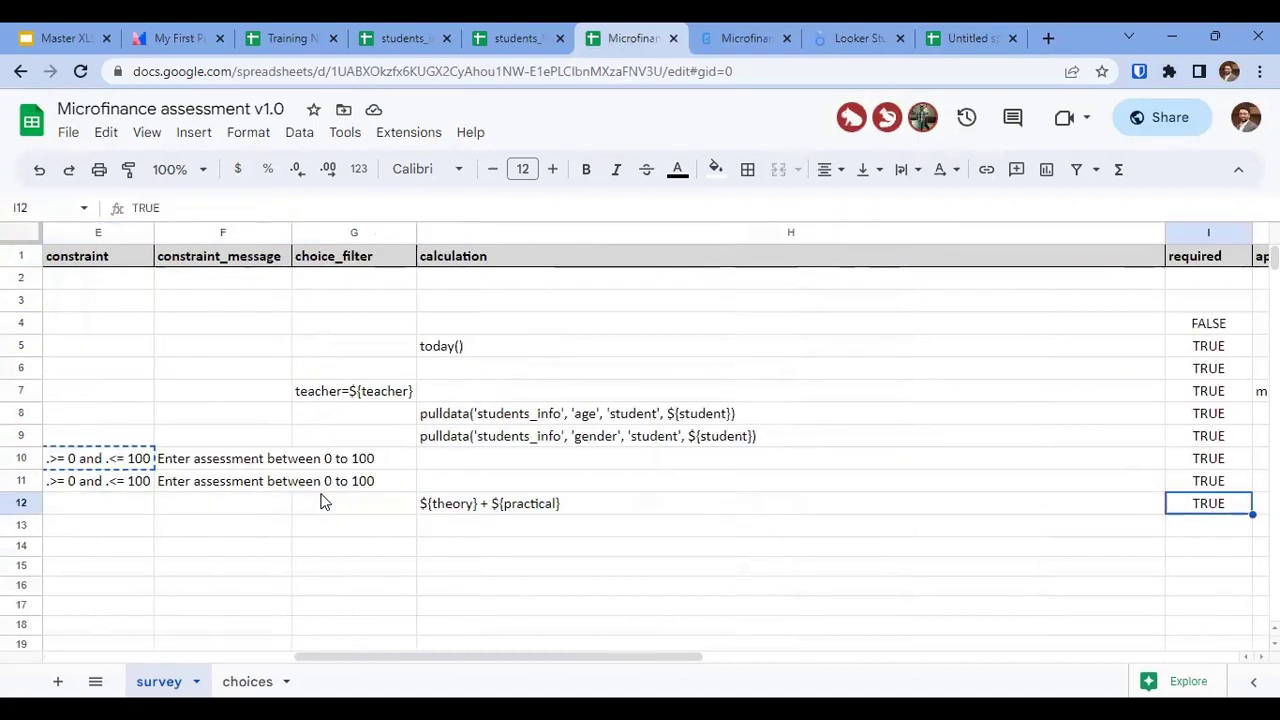
left_click(322, 502)
key("Right")
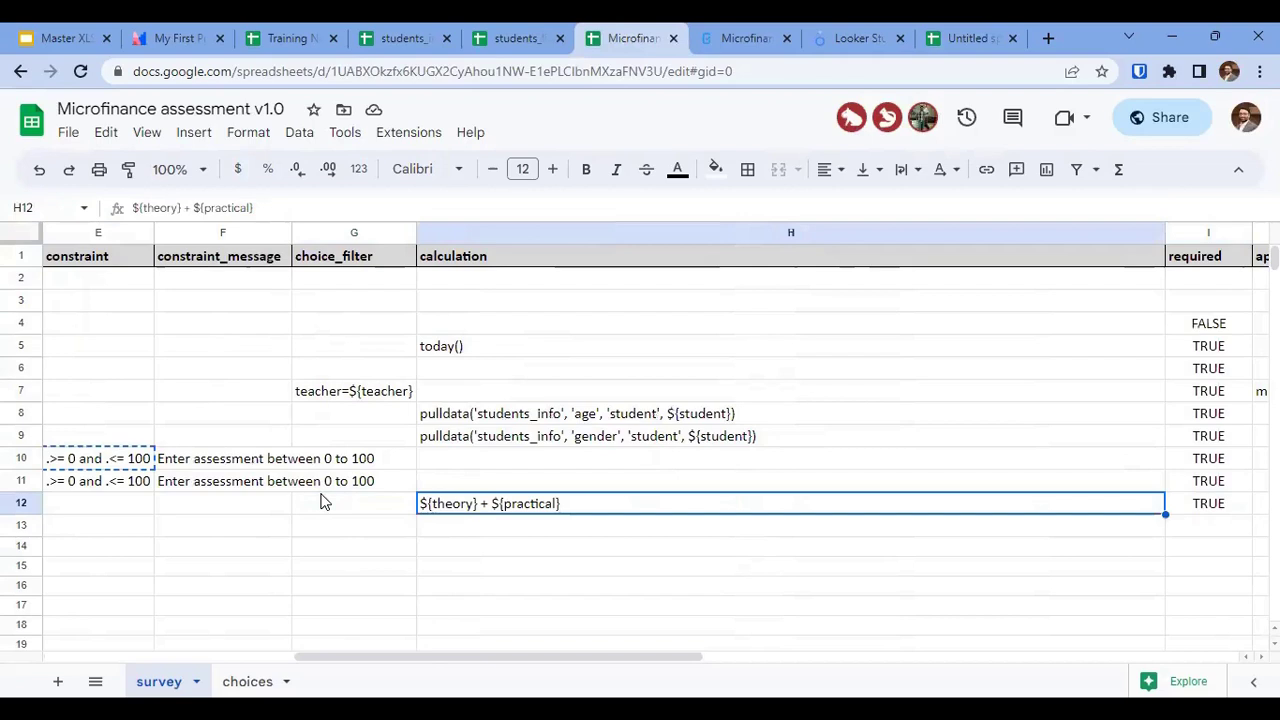
Copy the calculation ${theory} + ${practical} into E8 of the Untitled spreadsheet and clear cells A2:E6.
key("ctrl+c")
left_click(972, 37)
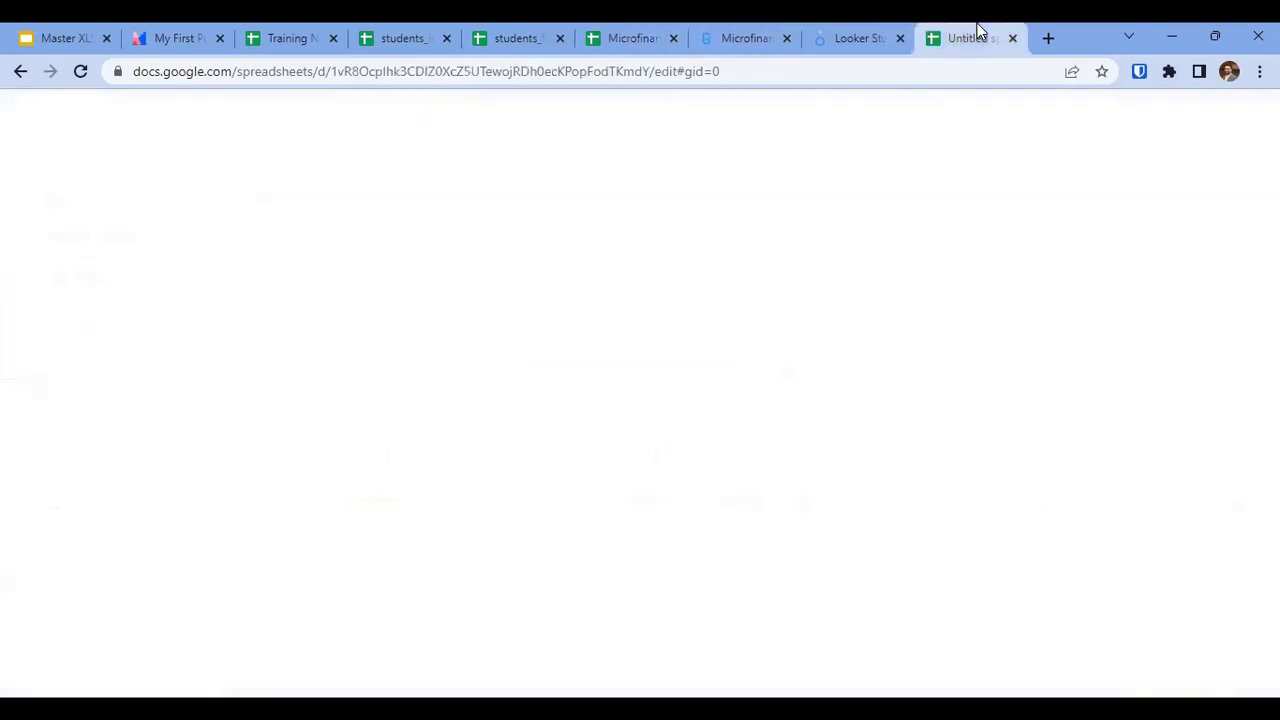
left_click_drag(640, 430, 130, 308)
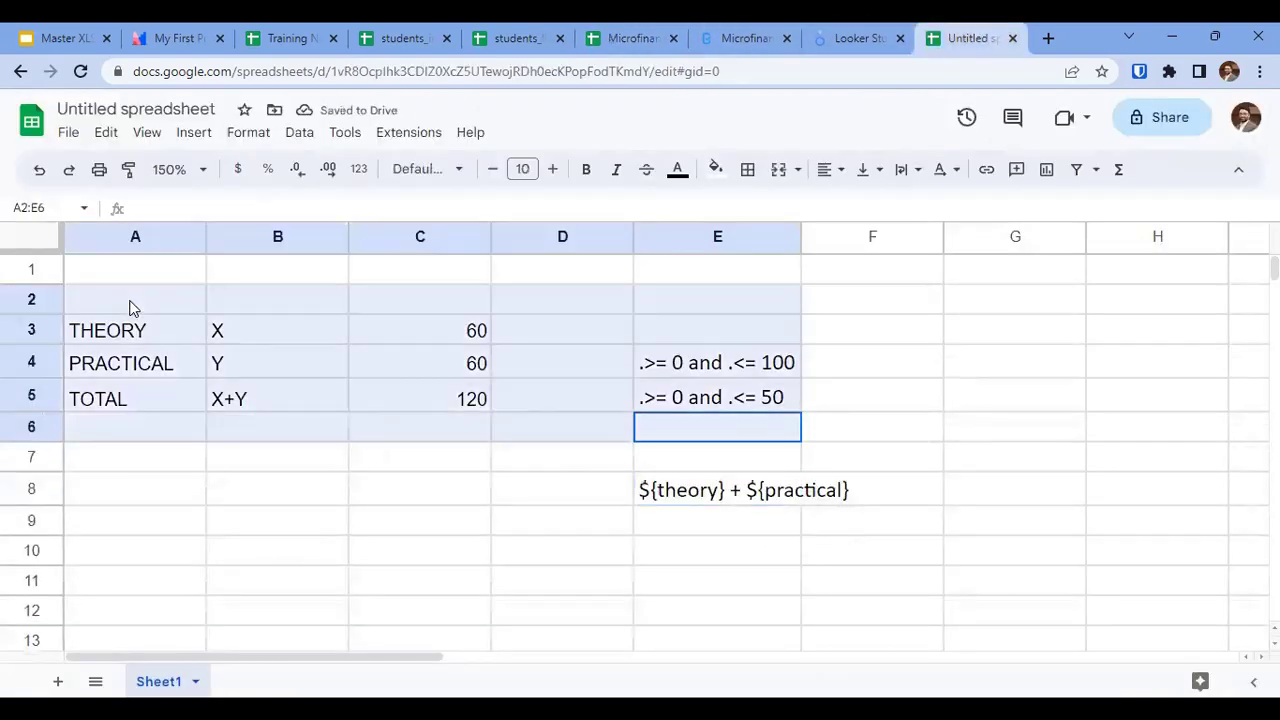
key("Delete")
Move the ${theory} + ${practical} formula from E8 to D4 and fit column D to it.
left_click(690, 487)
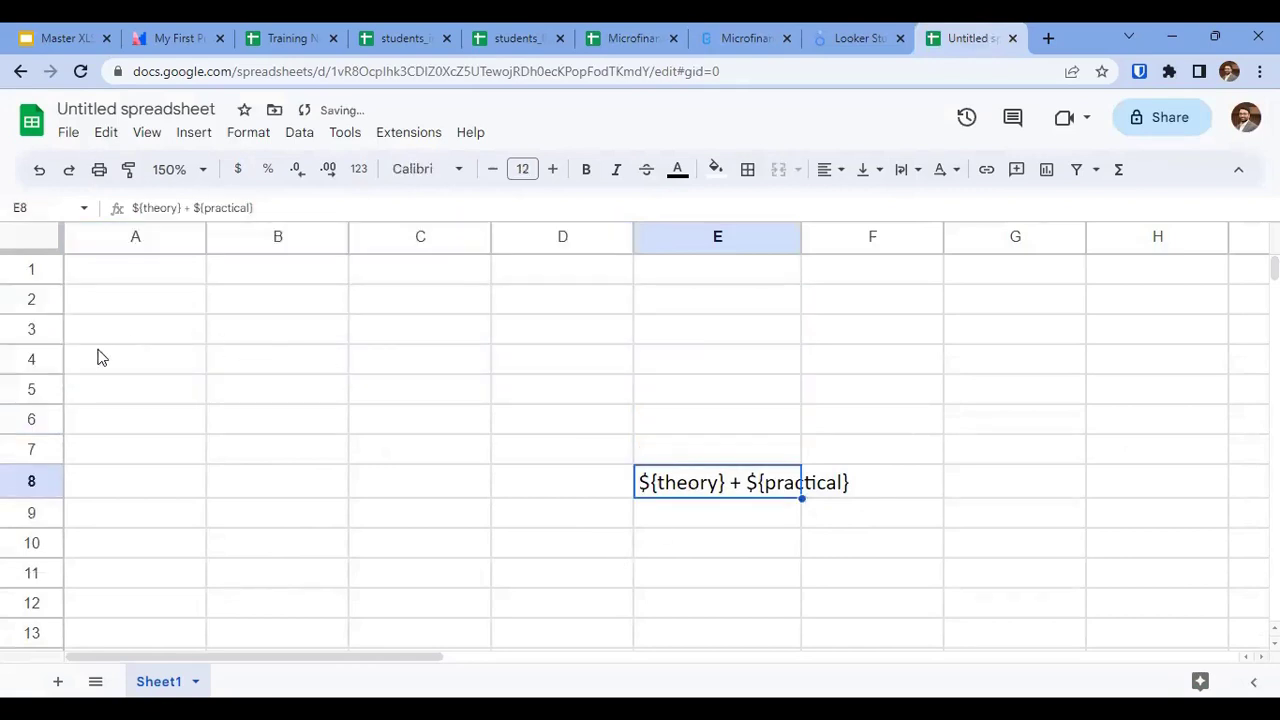
left_click_drag(717, 467, 576, 347)
double_click(633, 236)
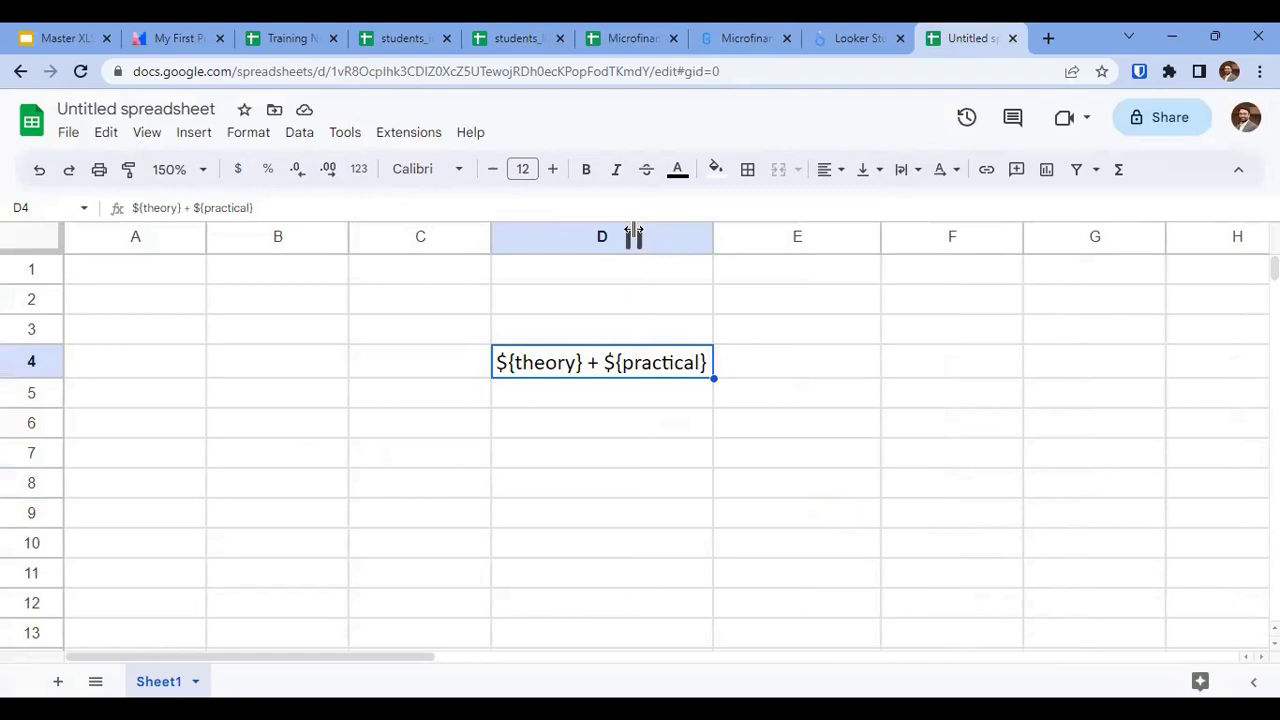
Return to the Microfinance assessment survey sheet and review the total score row back to its type.
left_click(370, 38)
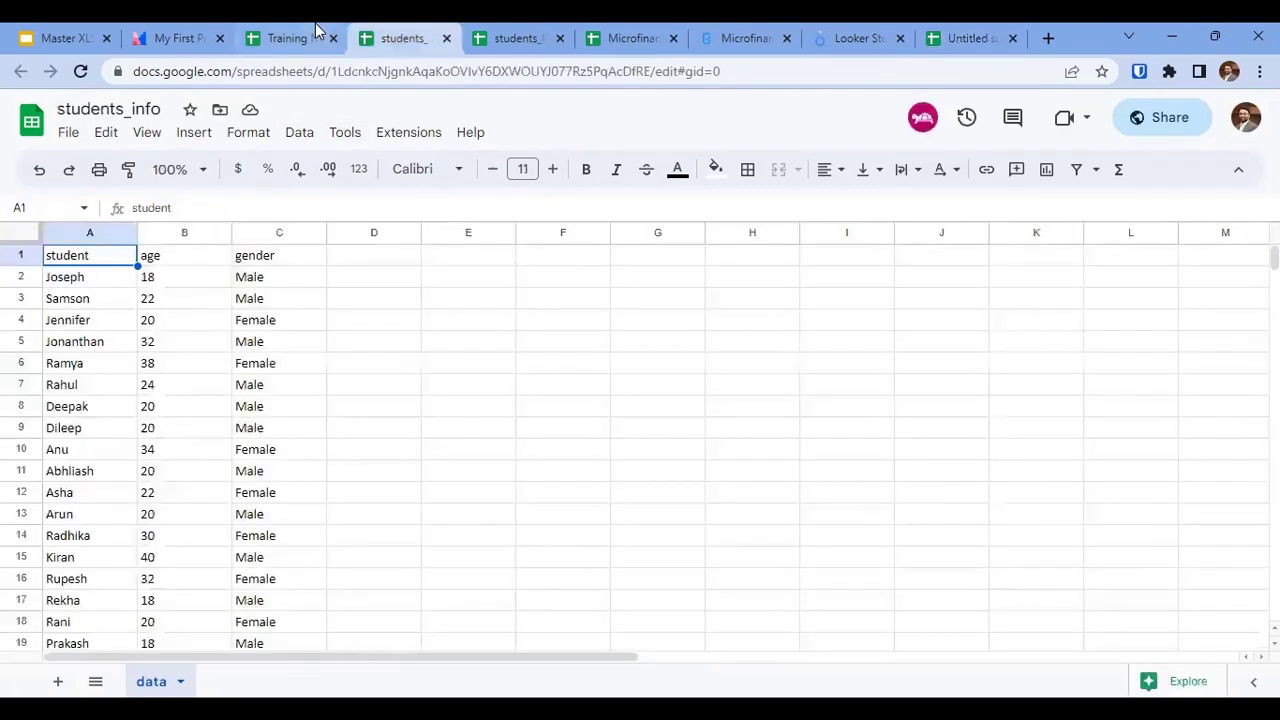
left_click(316, 30)
left_click(625, 38)
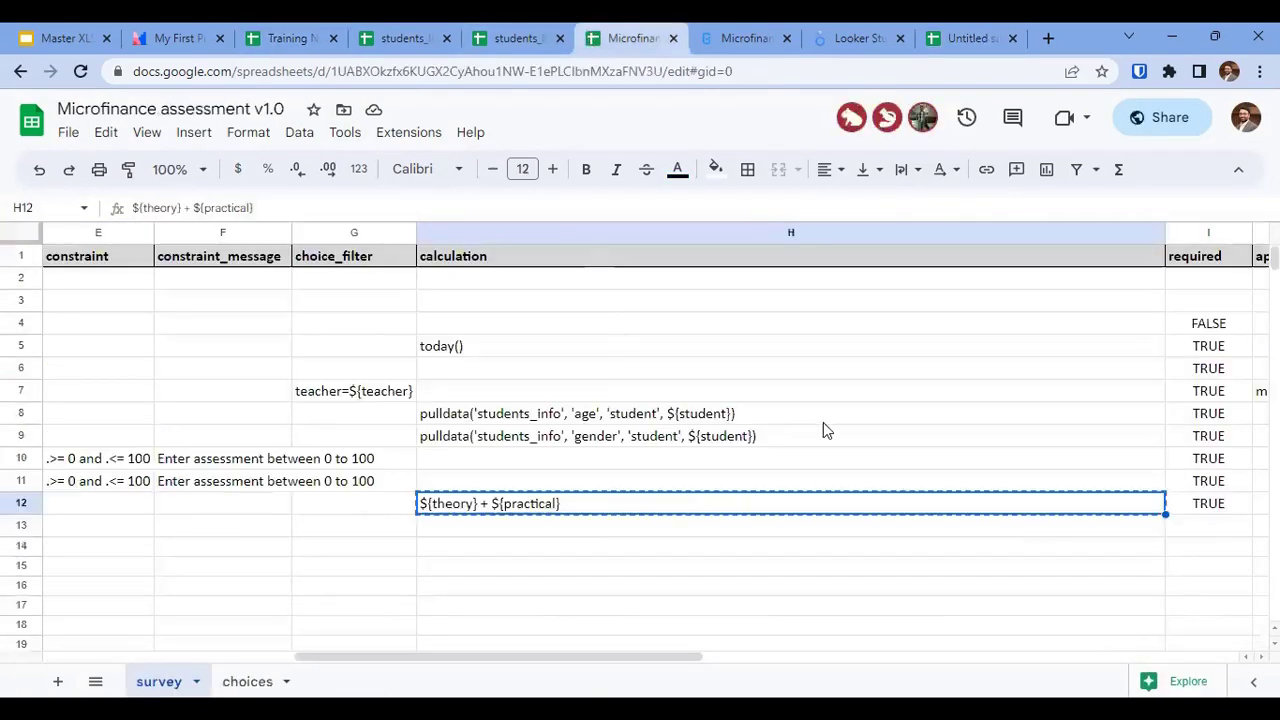
key("Left")
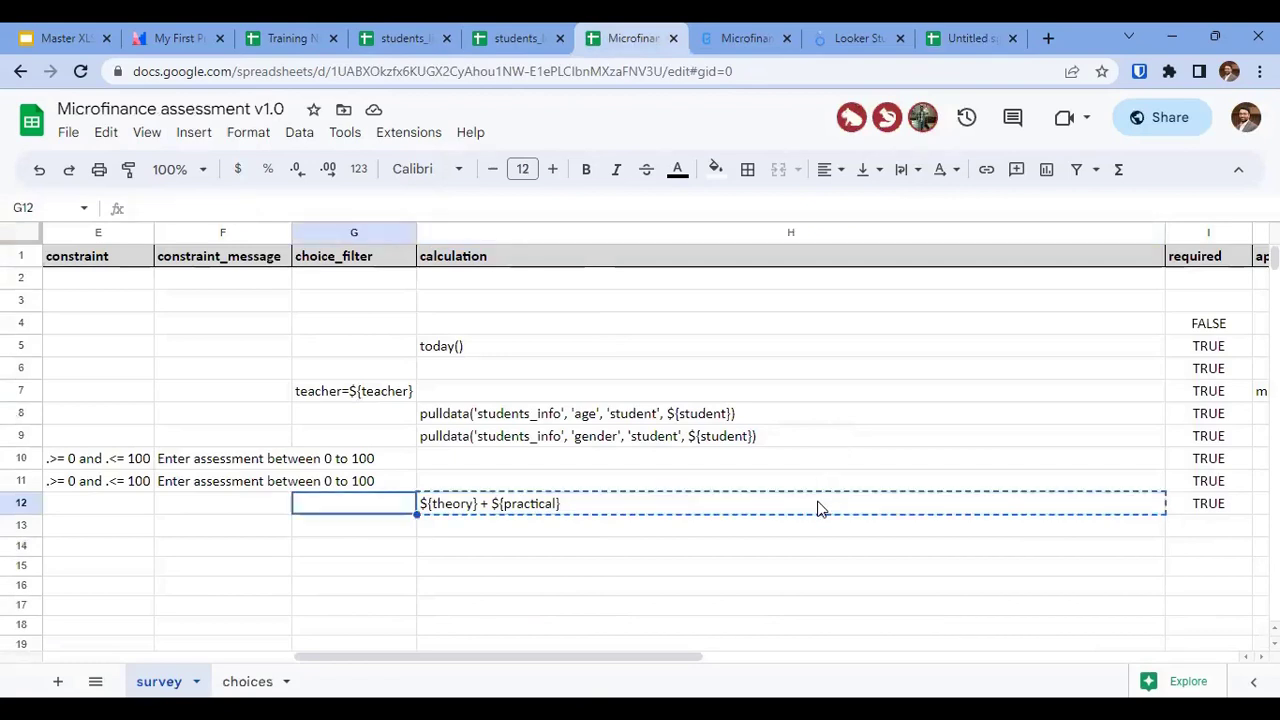
key("Left")
key("Left")
key("Left")
key("Left")
key("Left")
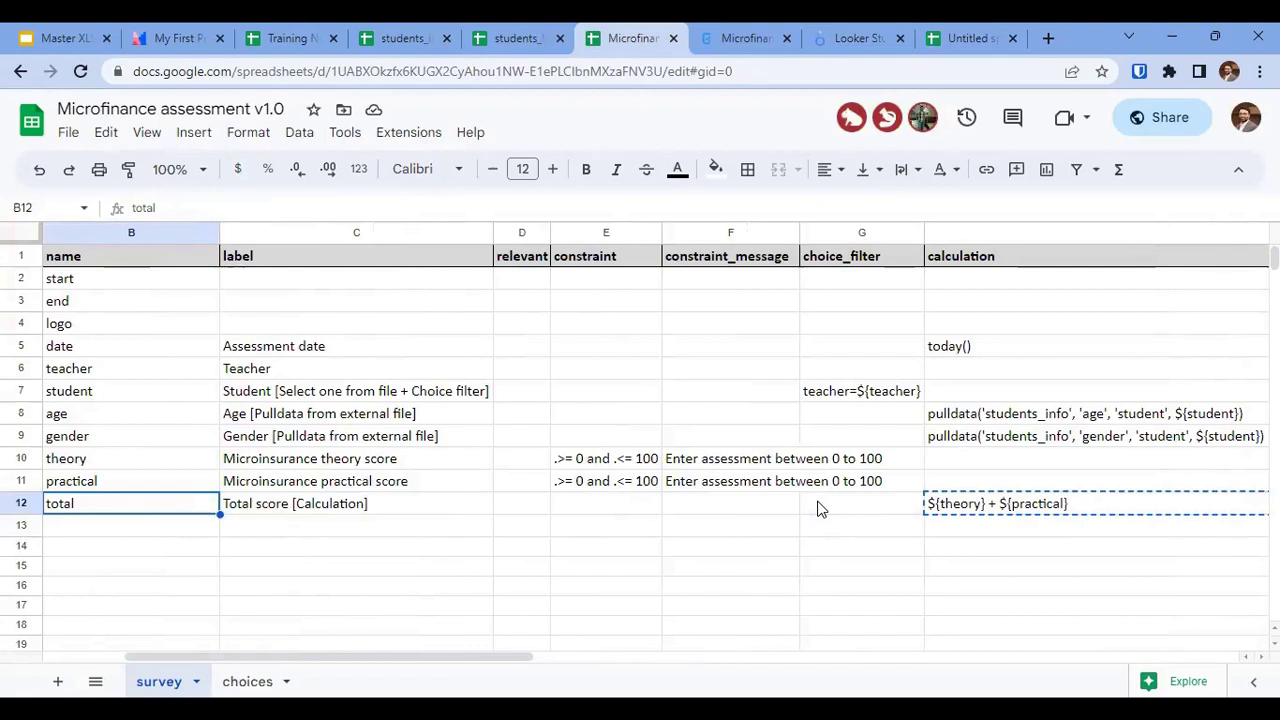
key("Left")
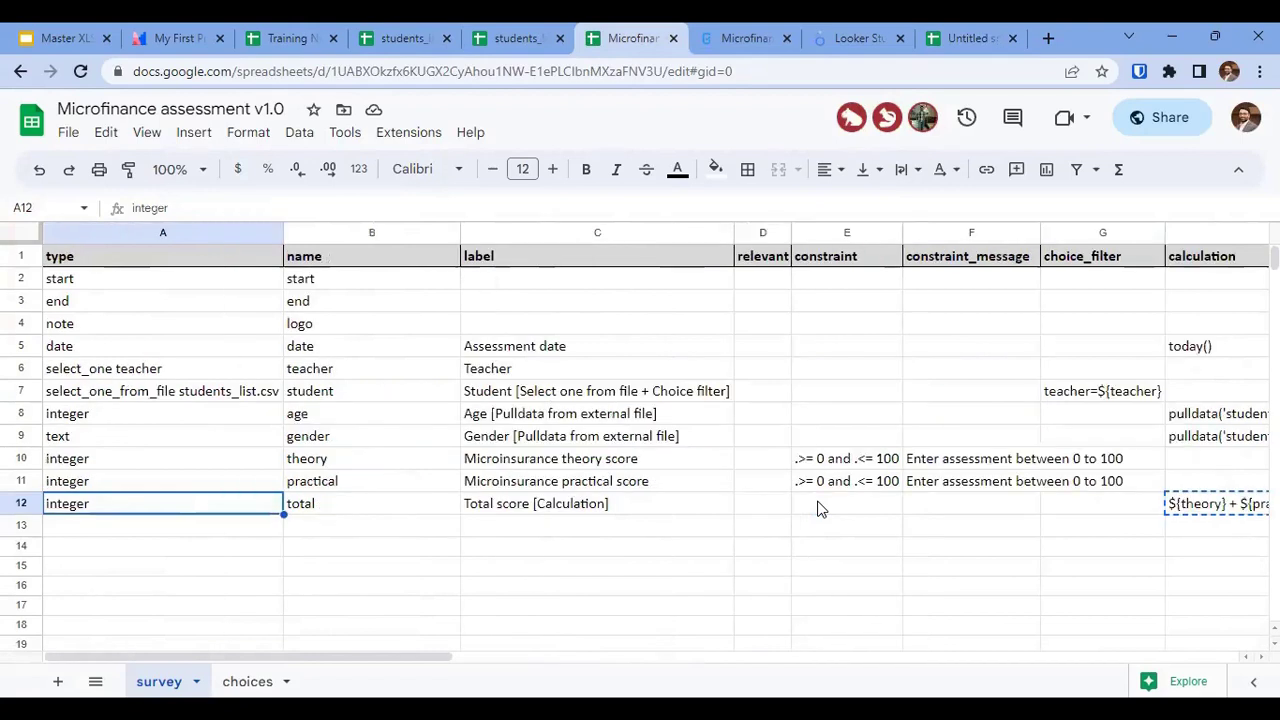
key("Right")
key("Left")
Set the text colour of rows 13 and 14 to black.
key("Down")
key("Down")
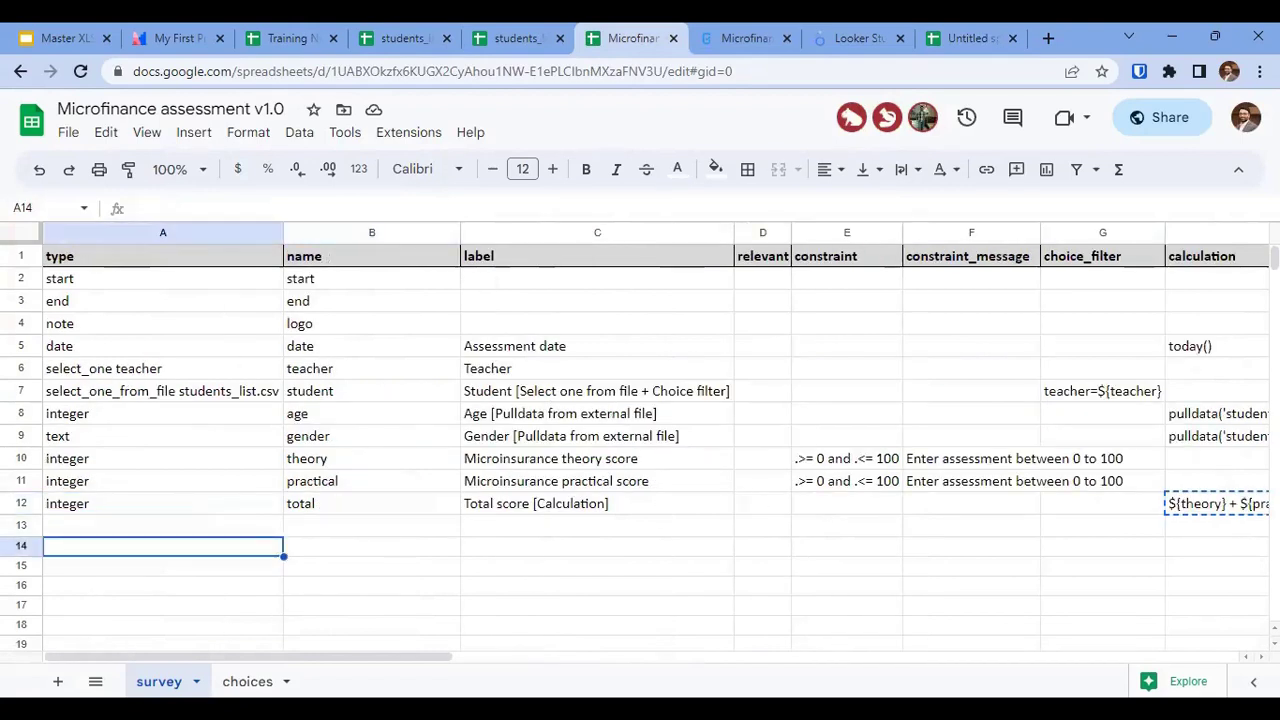
left_click_drag(20, 526, 20, 545)
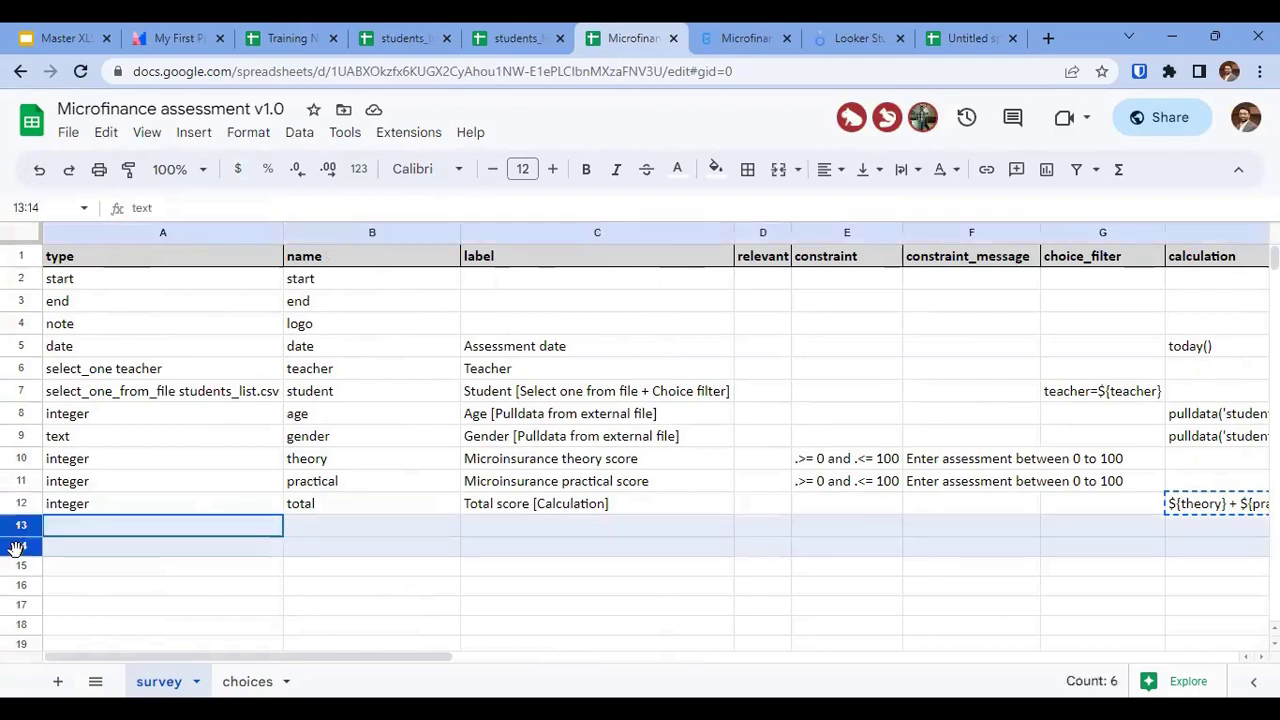
left_click(677, 169)
left_click(684, 235)
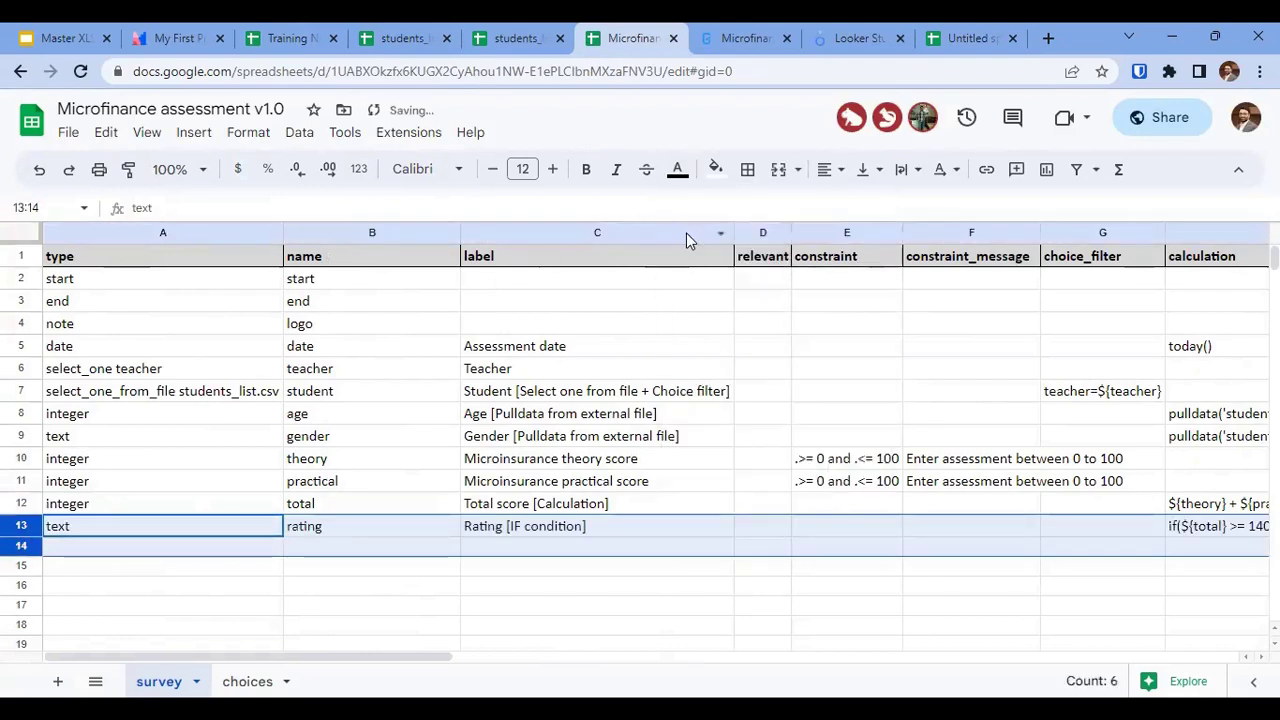
Examine the rating question in row 13 from its type and name across to its calculation.
key("Right")
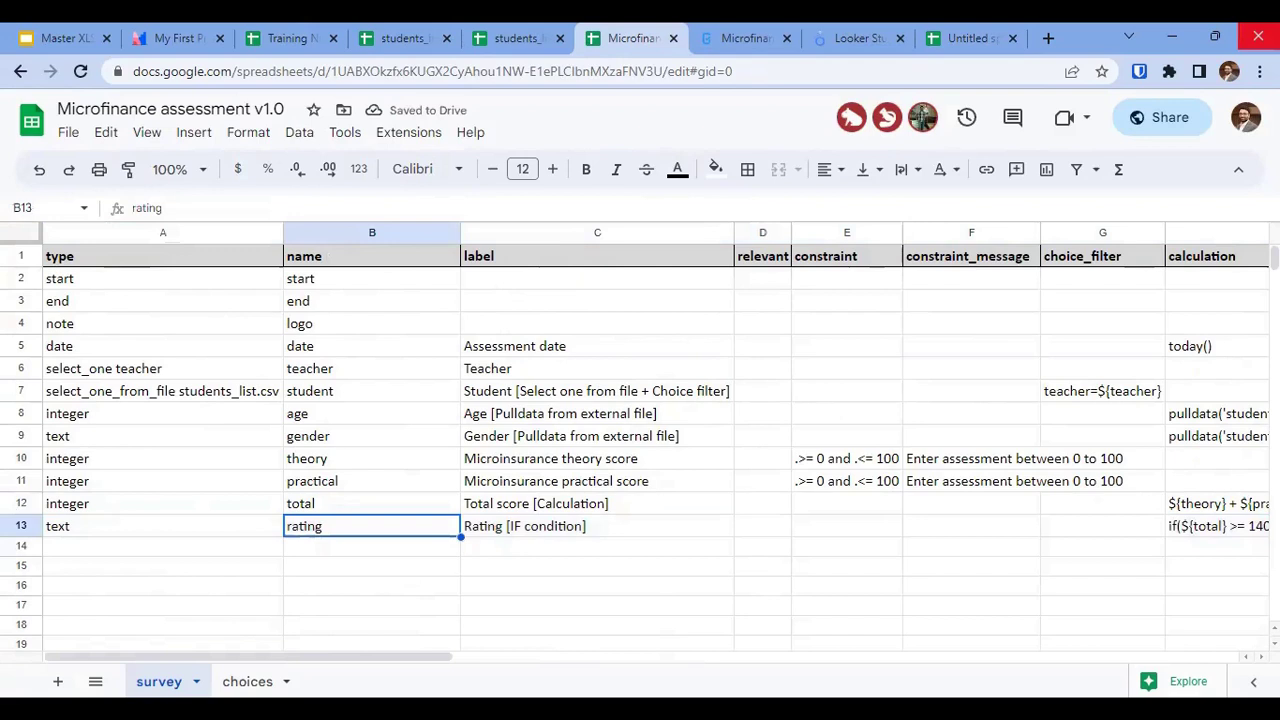
key("Left")
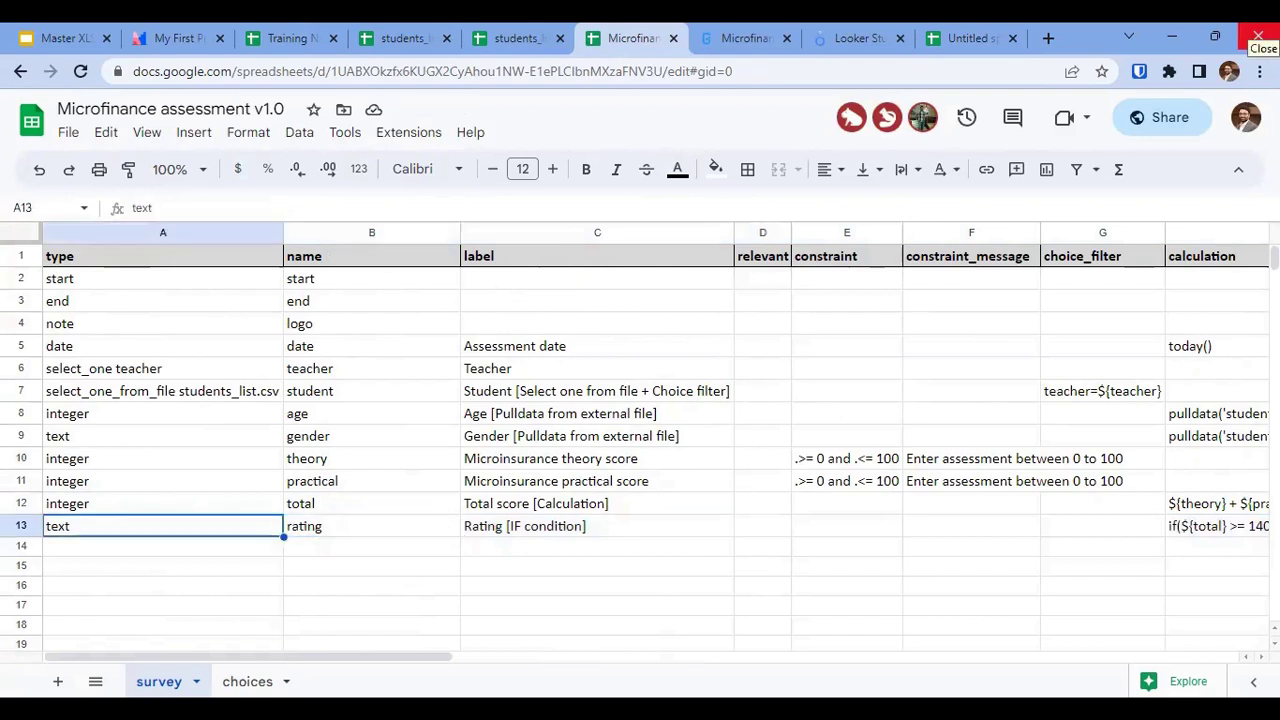
key("Right")
key("Right")
key("Right")
key("Right")
key("Right")
key("Right")
key("Right")
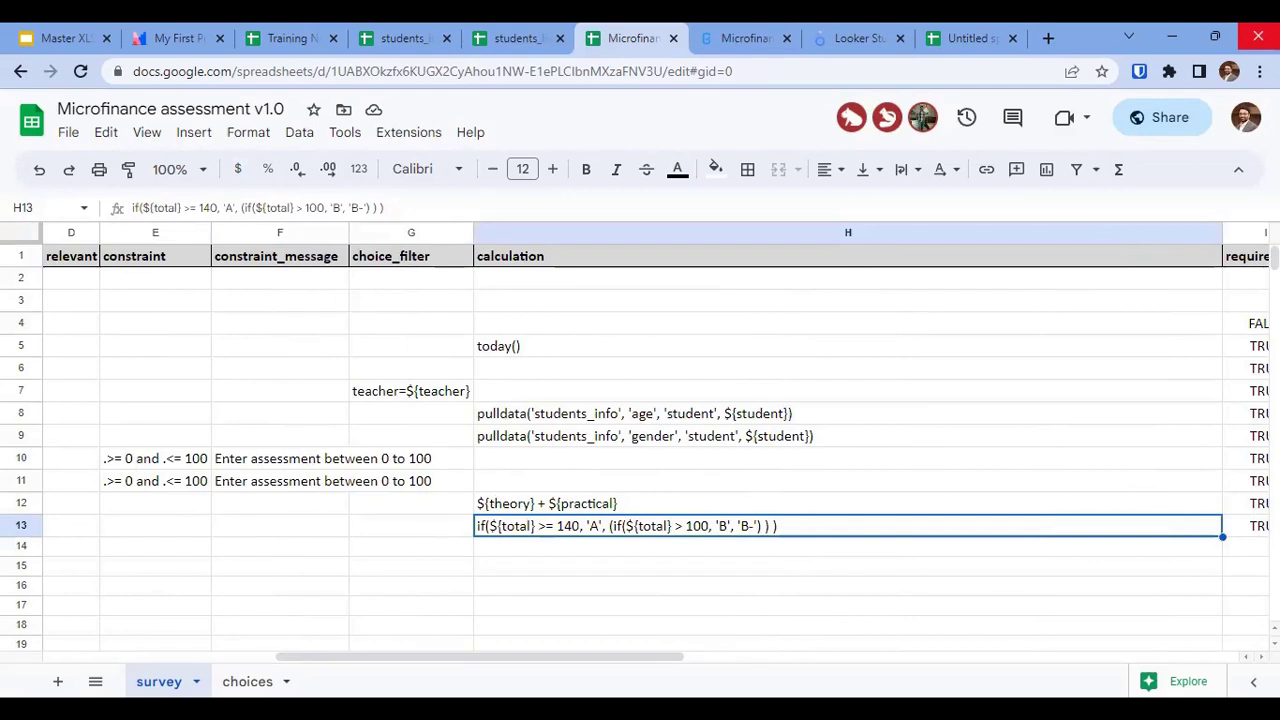
Review the formulas in the calculation column, ending at the IF condition of the rating question.
key("shift+Up")
key("shift+Up")
key("shift+Up")
key("shift+Up")
key("shift+Up")
key("shift+Up")
key("shift+Up")
key("shift+Up")
key("shift+Up")
key("shift+Up")
key("shift+Up")
key("shift+Up")
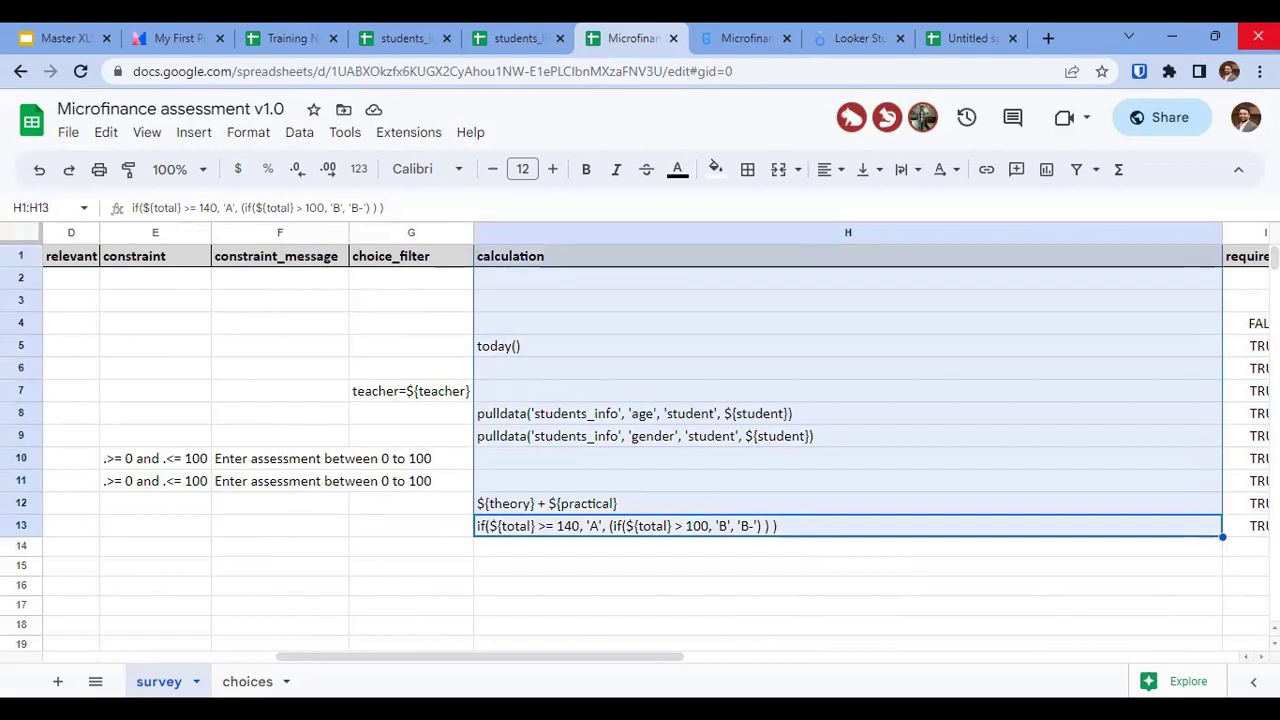
key("Down")
key("Up")
key("Up")
key("Up")
key("Up")
key("Up")
key("Up")
key("Up")
key("Up")
key("Up")
key("Up")
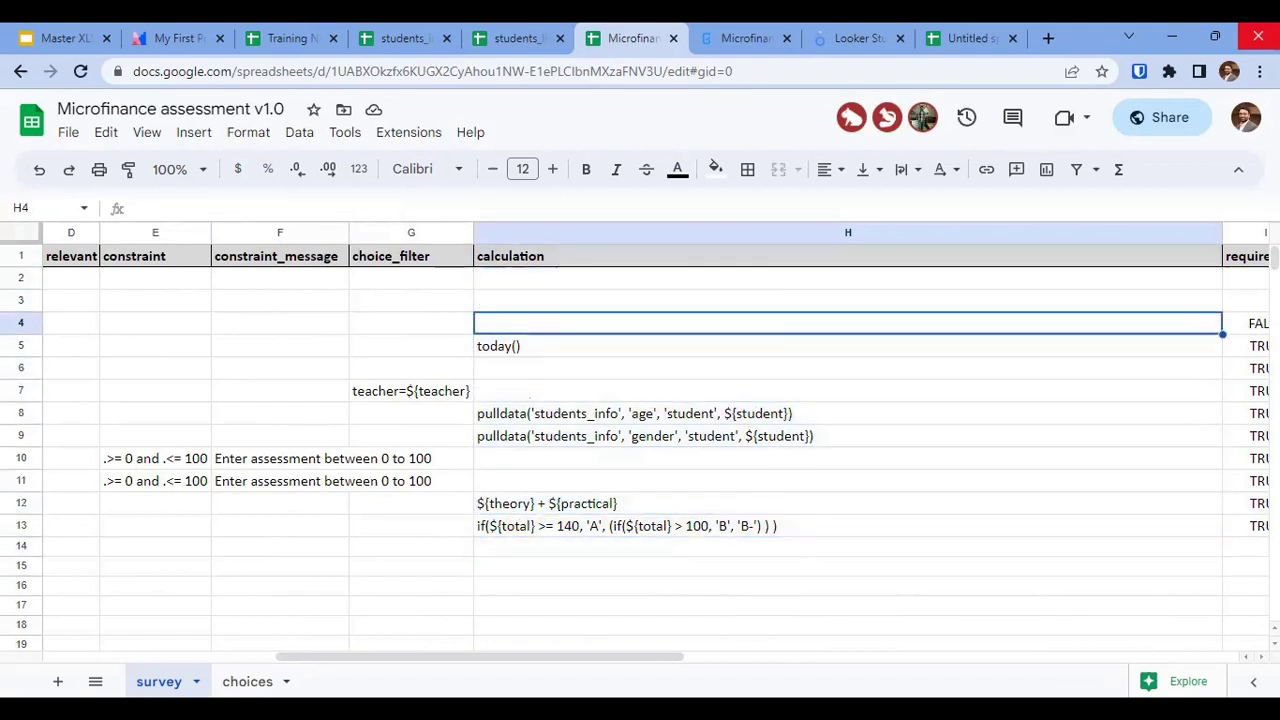
key("Down")
key("Down")
key("Down")
key("Down")
key("Down")
key("Down")
key("Down")
key("Down")
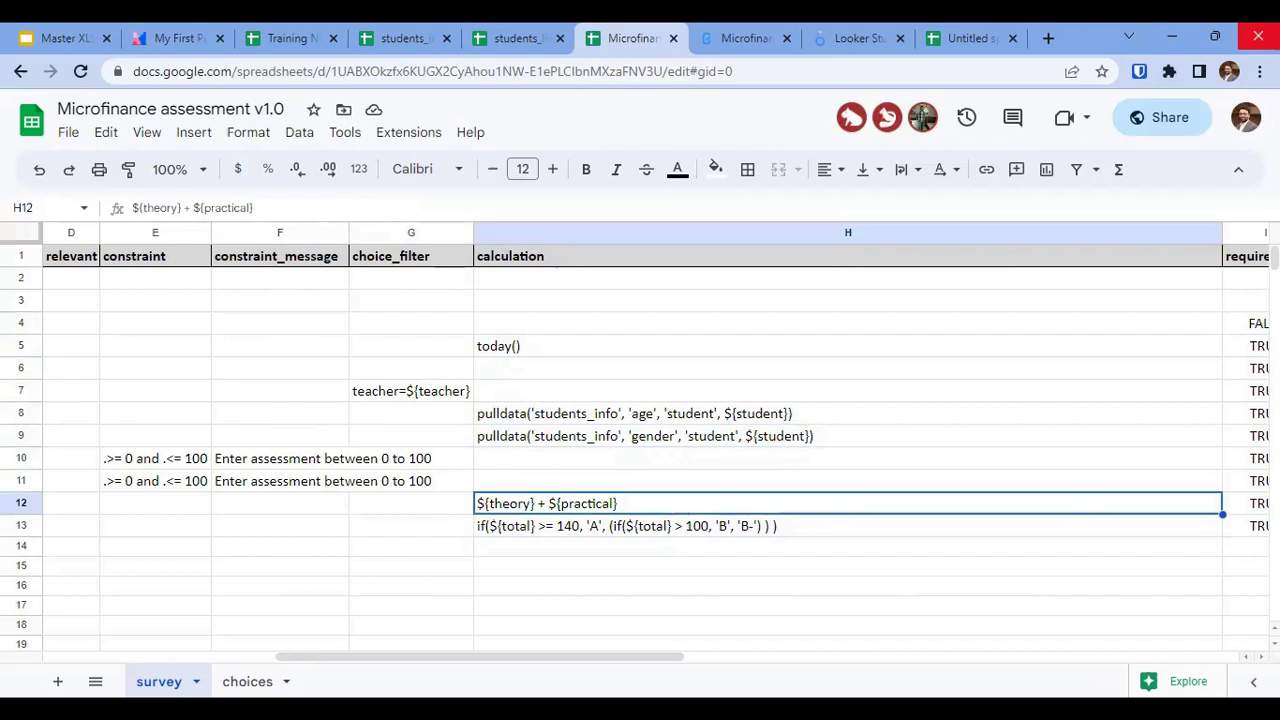
key("Down")
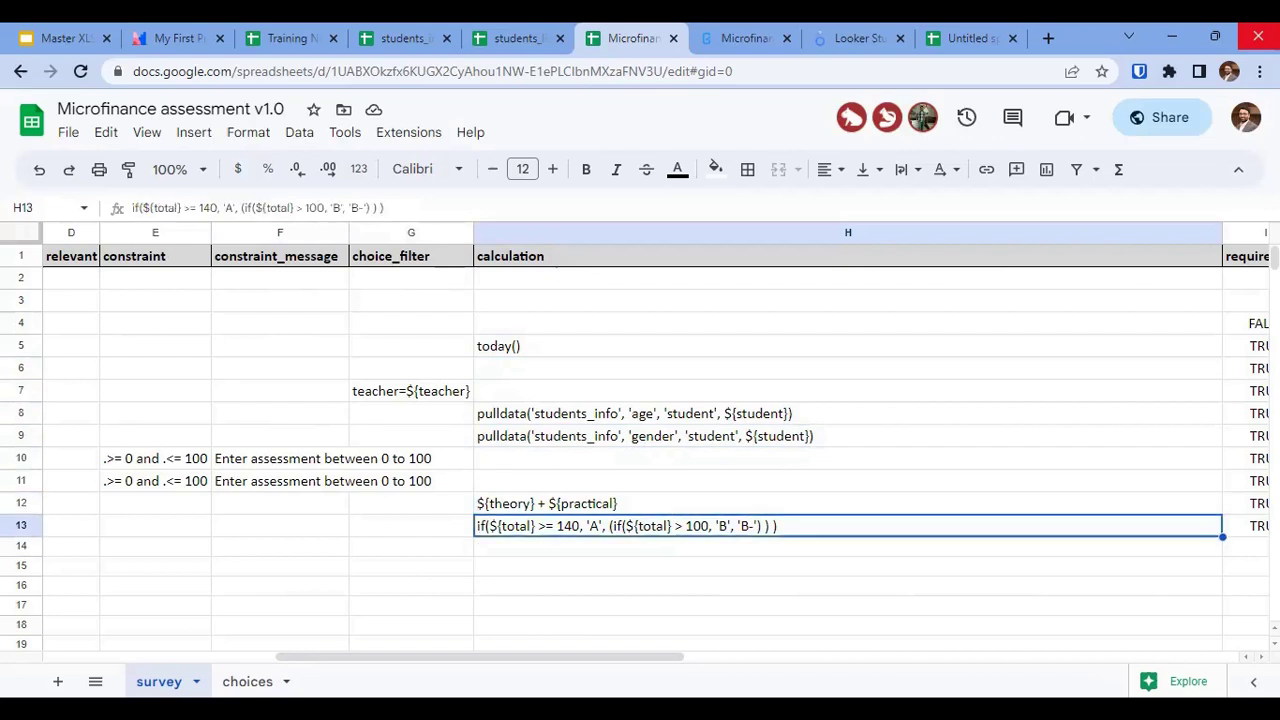
Copy the rating's IF formula into D4 of the Untitled spreadsheet and fit column D to it.
key("ctrl+c")
left_click(968, 38)
key("ctrl+v")
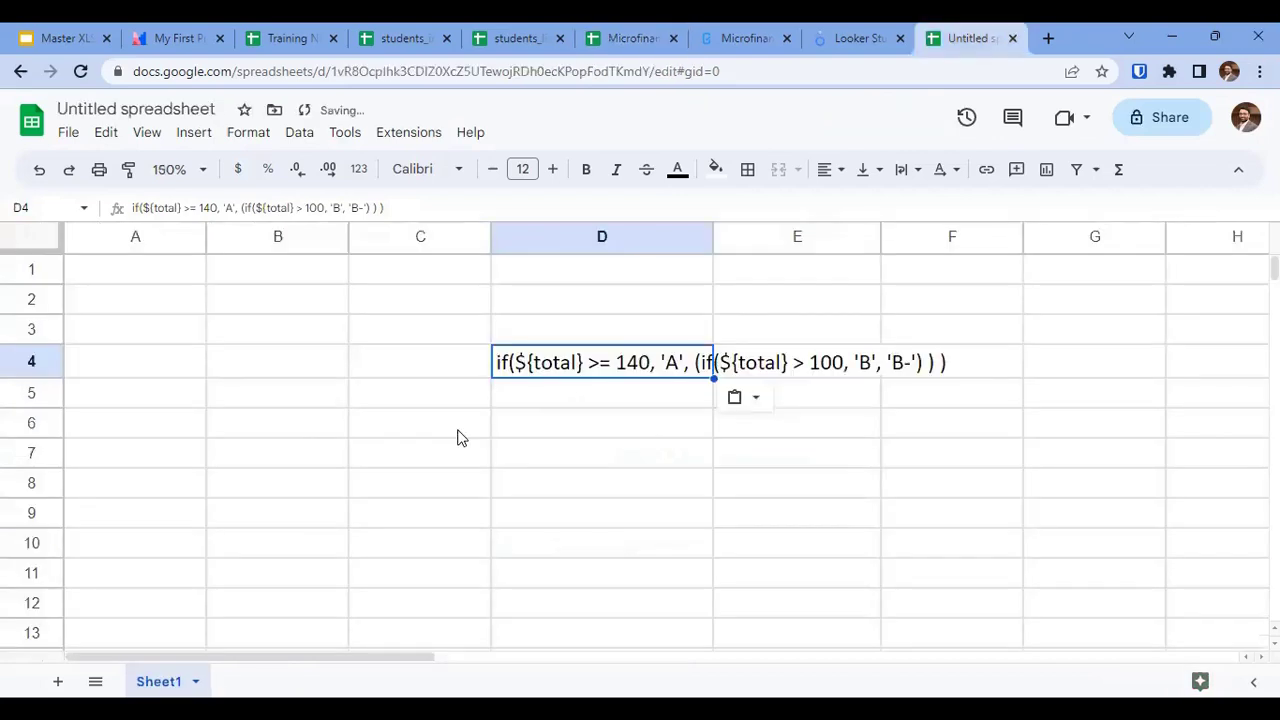
double_click(713, 237)
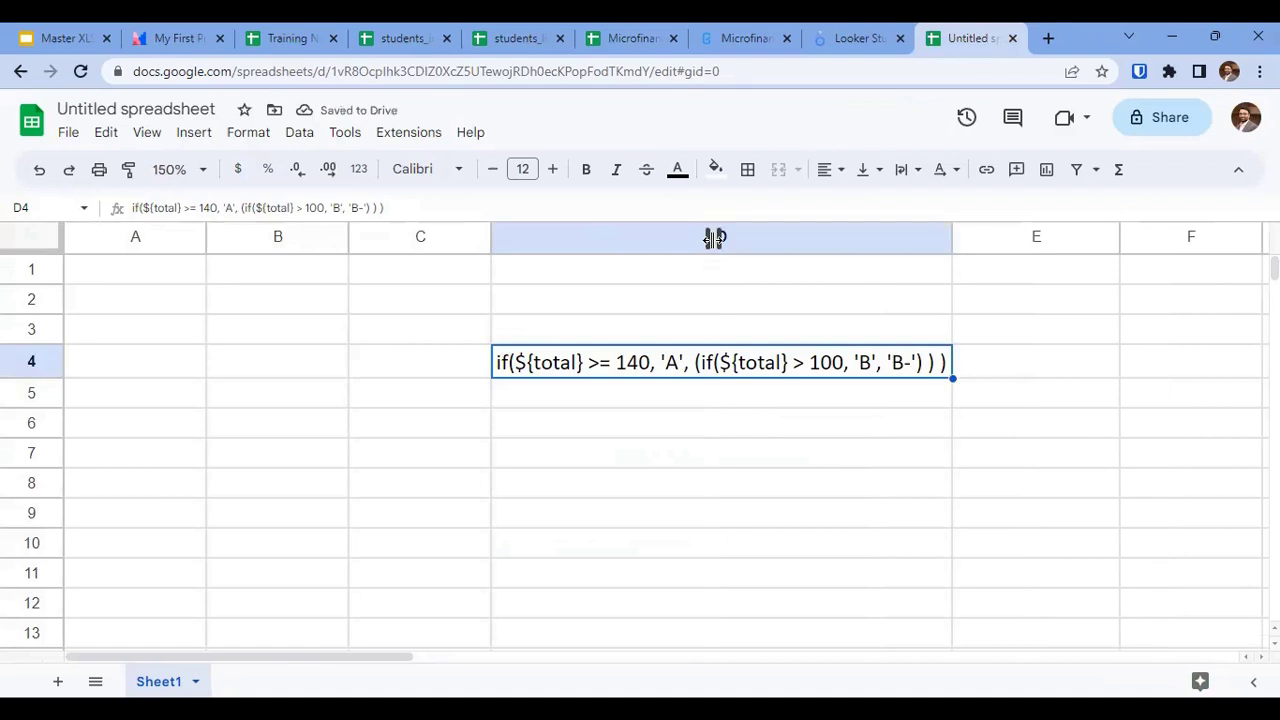
Move the rating formula from D4 to B7.
key("Up")
key("Up")
key("Left")
key("Down")
key("Down")
key("Down")
key("Down")
key("Down")
key("Left")
key("ctrl+v")
Enter the labels THEORY, PRACTICAL and TOTAL in cells B2 to B4.
key("Up")
key("Up")
key("Up")
key("Up")
key("Up")
type("THEORY")
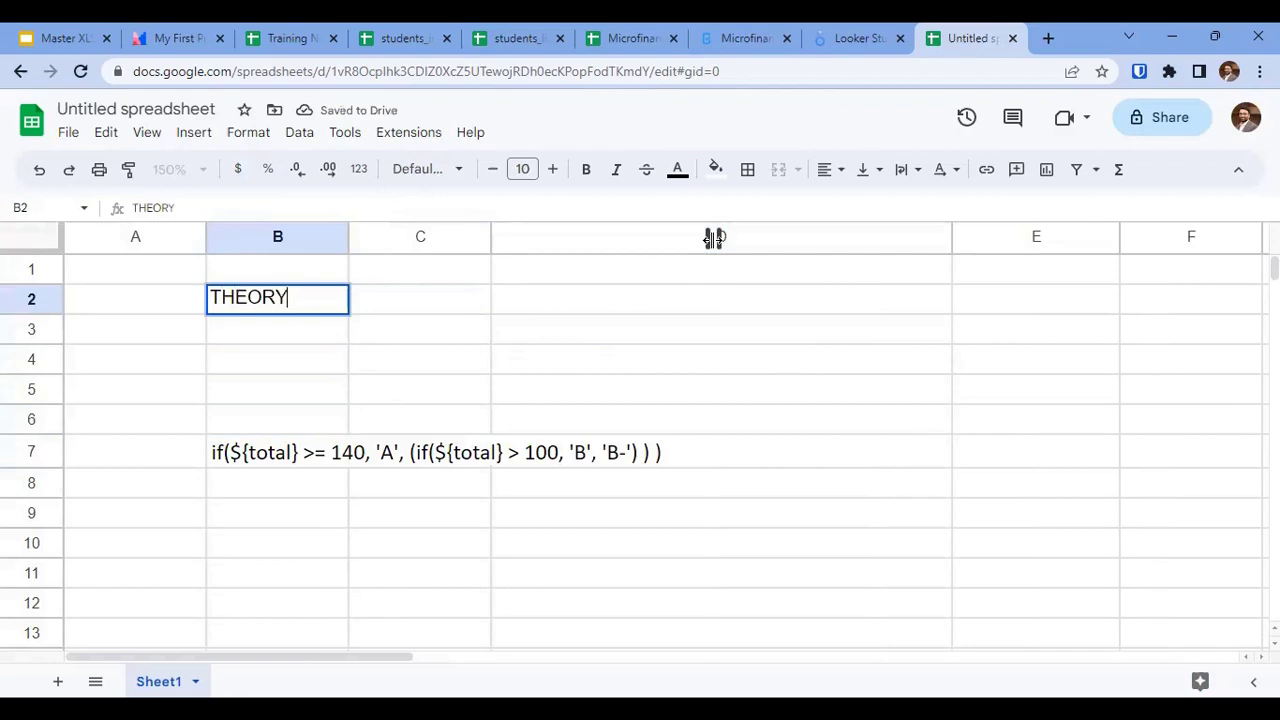
key("Return")
type("PRACTICAL")
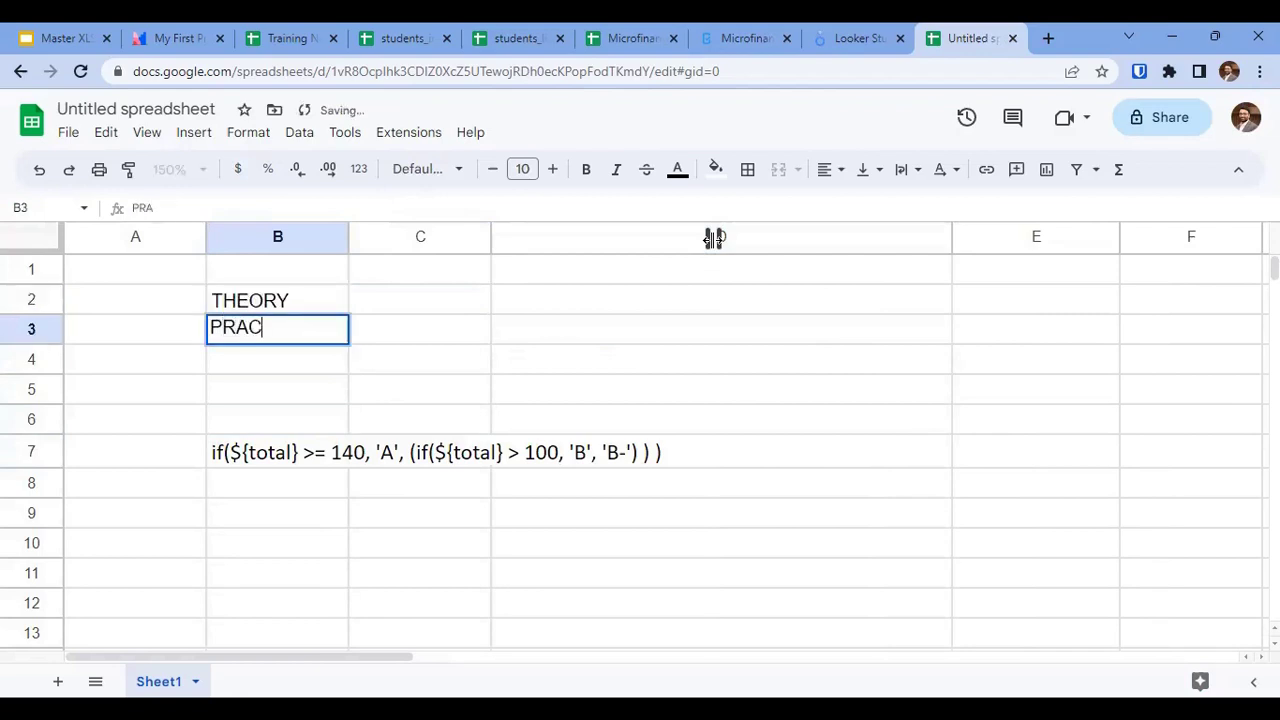
key("Return")
type("TOTAL")
key("Tab")
Enter 50 for both the theory and practical scores and total them in C4 with =C2+C3.
key("Up")
key("Up")
type("50")
key("Return")
type("50")
key("Return")
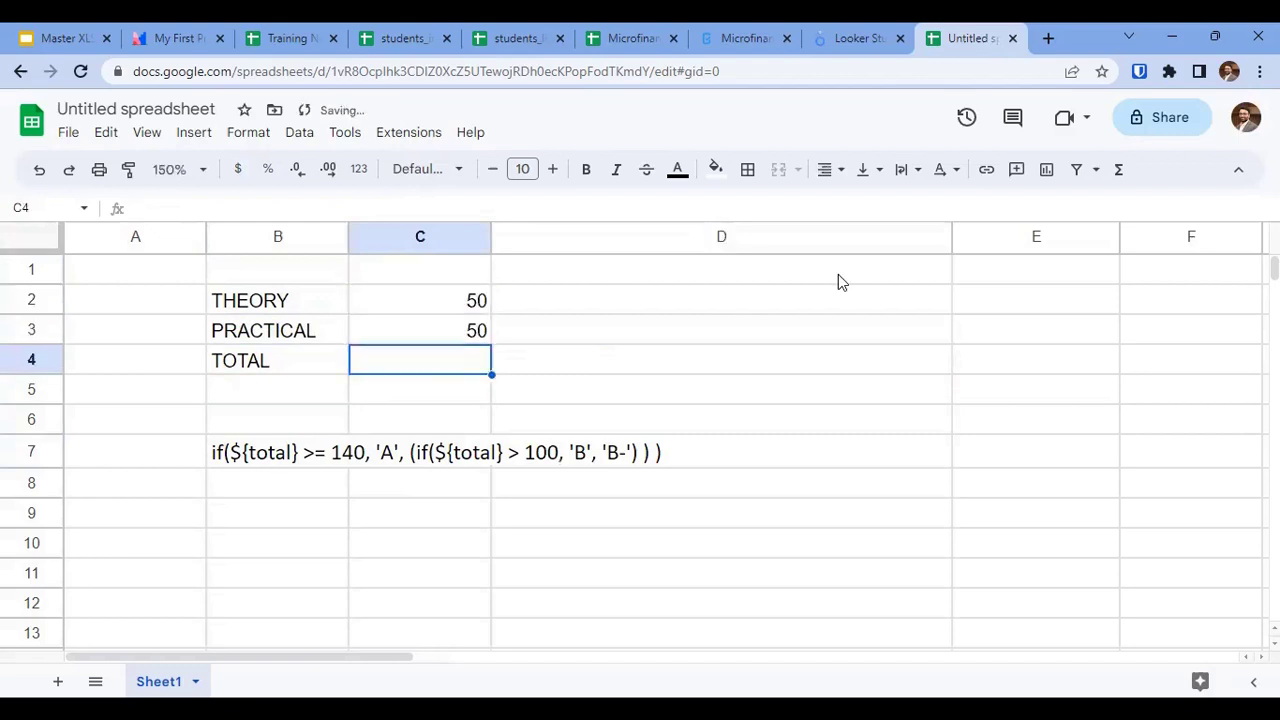
type("=C2+C3")
key("Return")
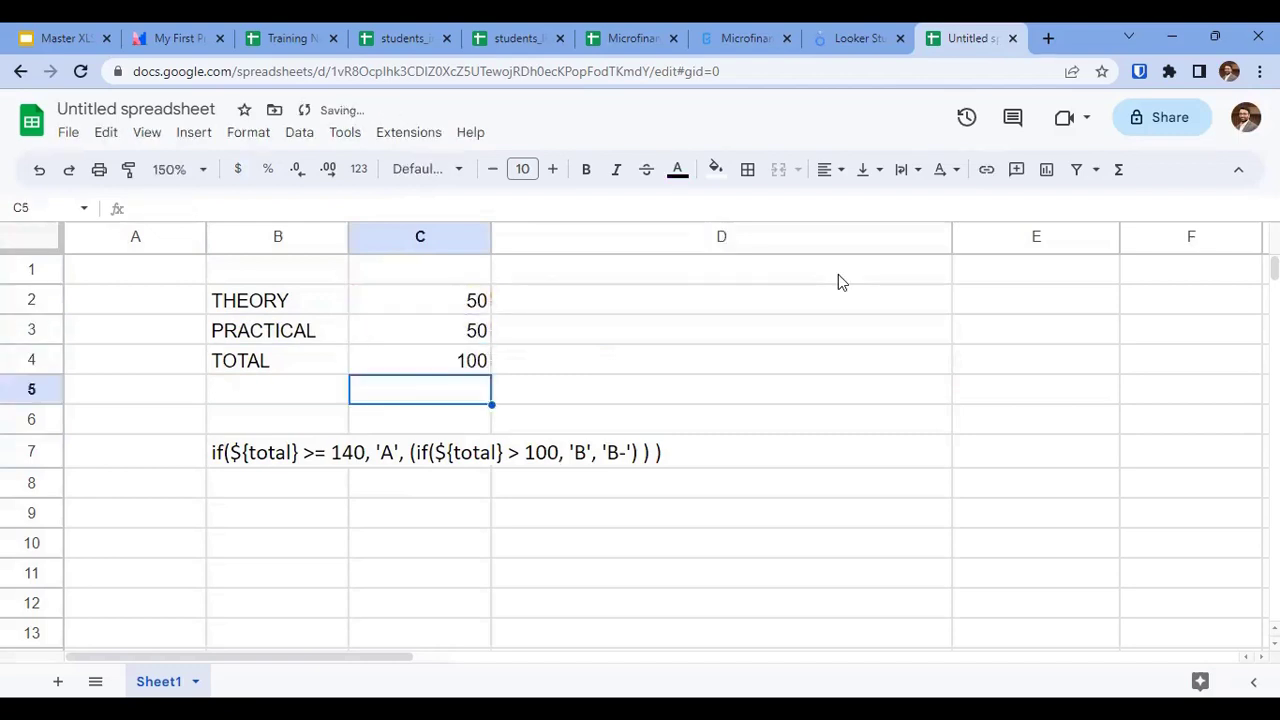
Add the label RATING in B5 under TOTAL and in A7 beside the IF formula.
key("Up")
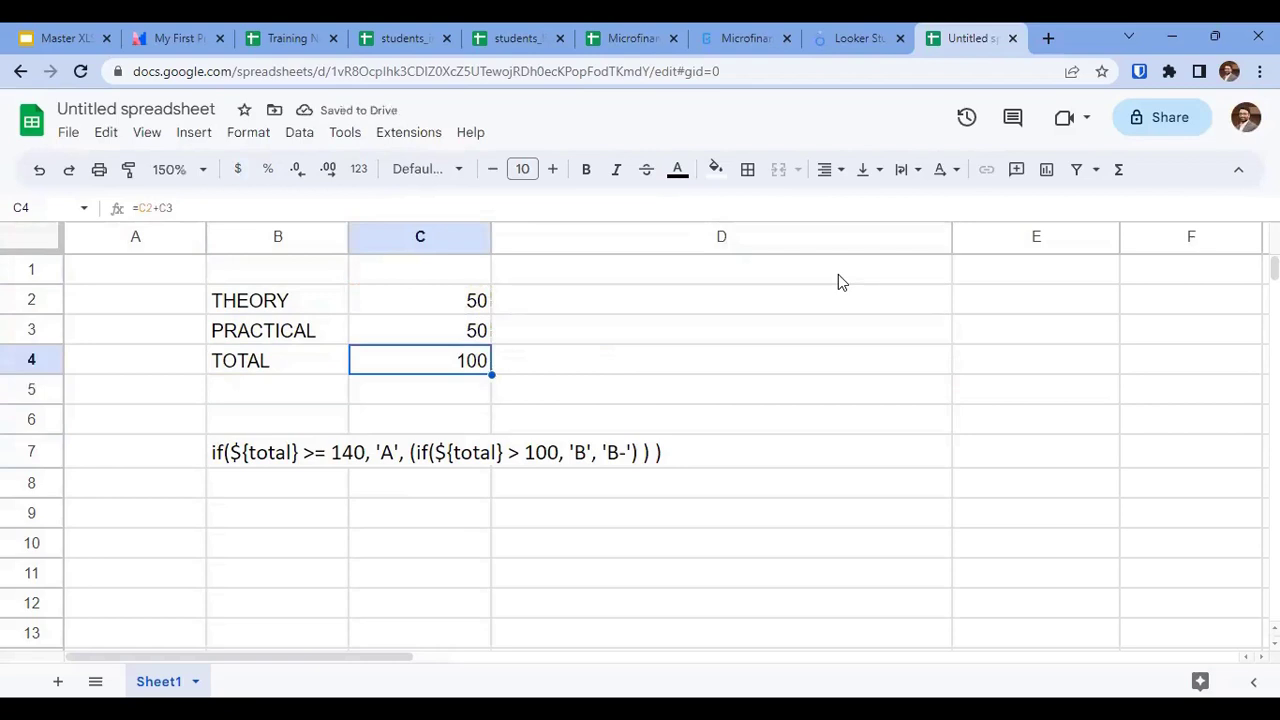
key("Down")
key("Left")
type("RATING")
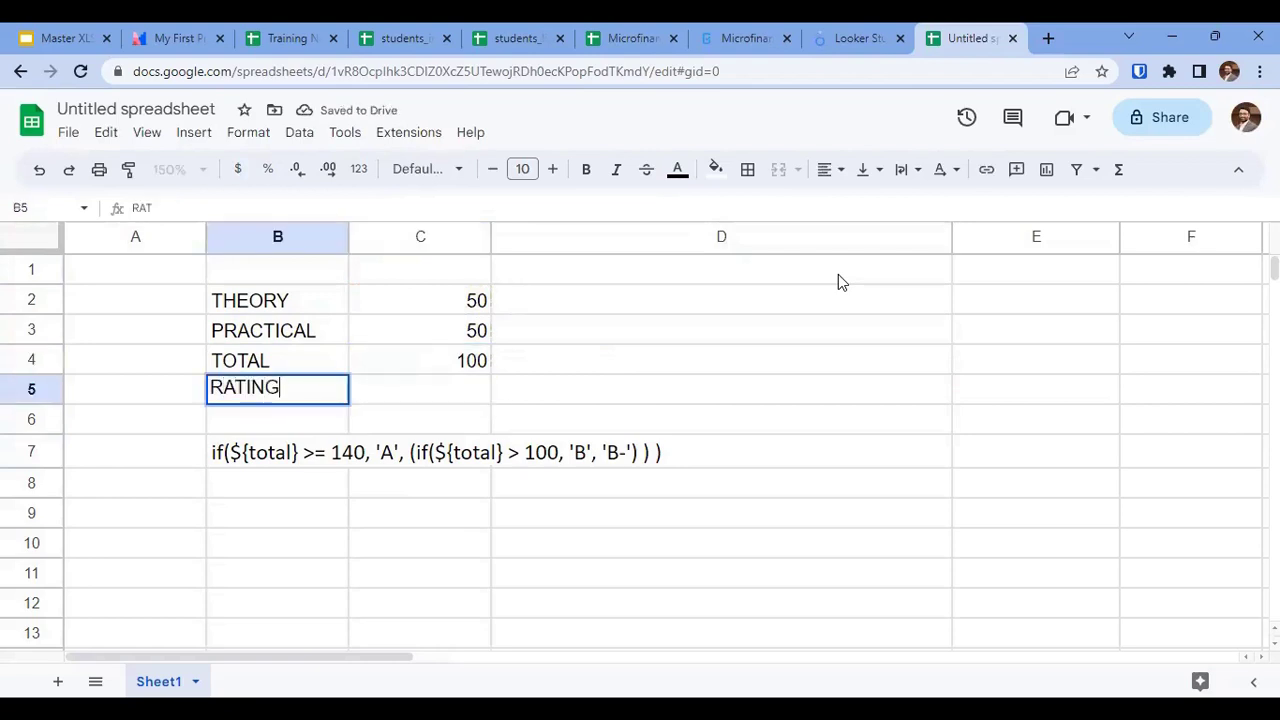
key("Return")
key("Down")
key("Left")
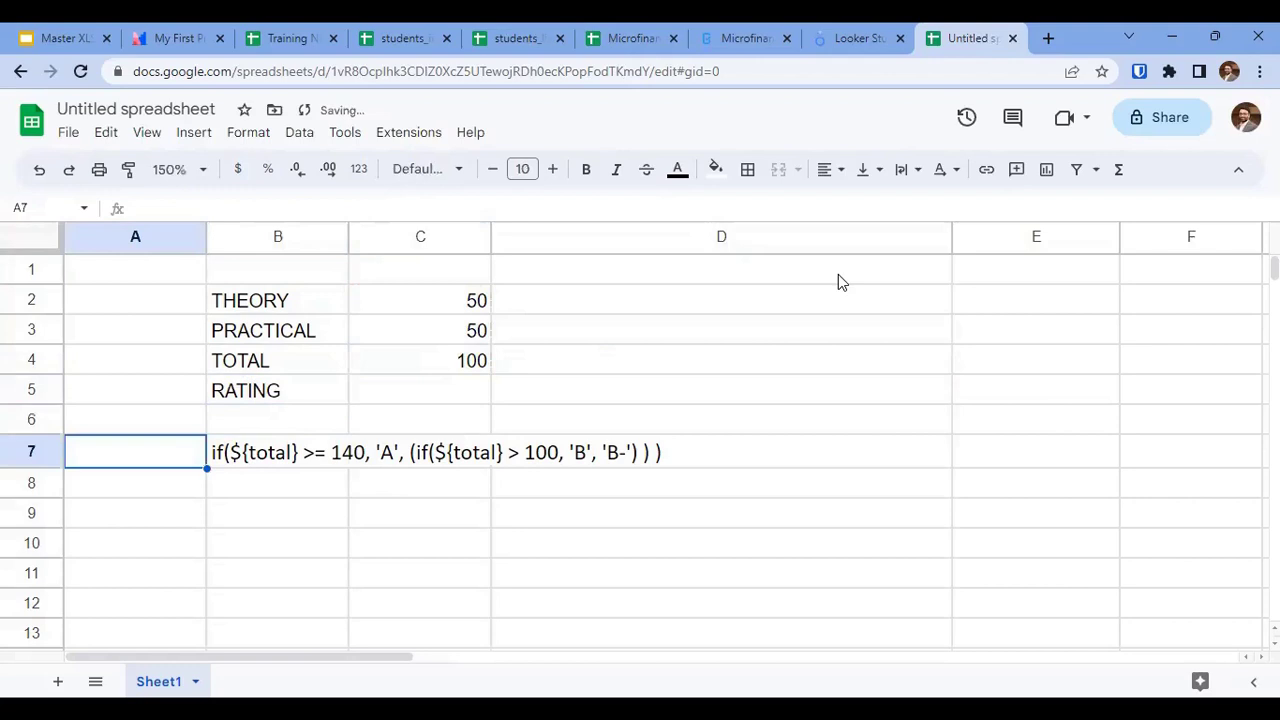
type("RATING")
key("Return")
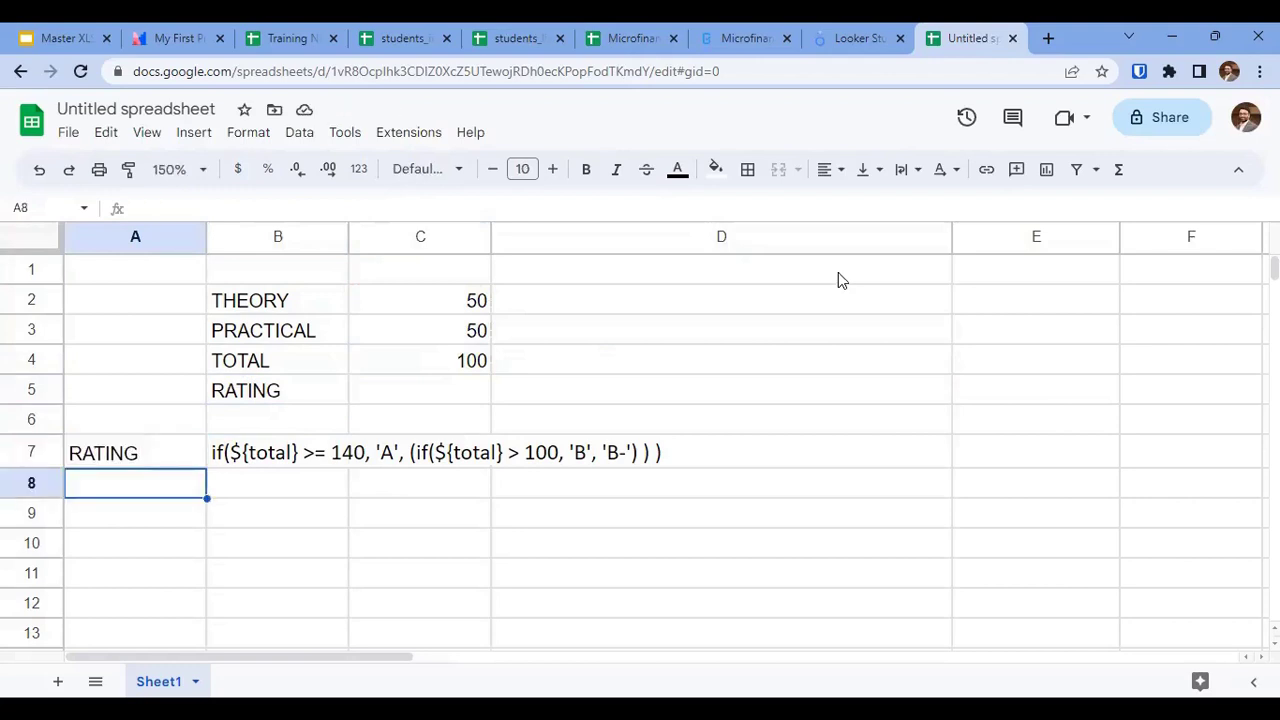
Enter B- as the example's rating in C5.
key("Up")
key("Up")
key("Up")
key("Right")
key("Right")
type("B-")
key("Return")
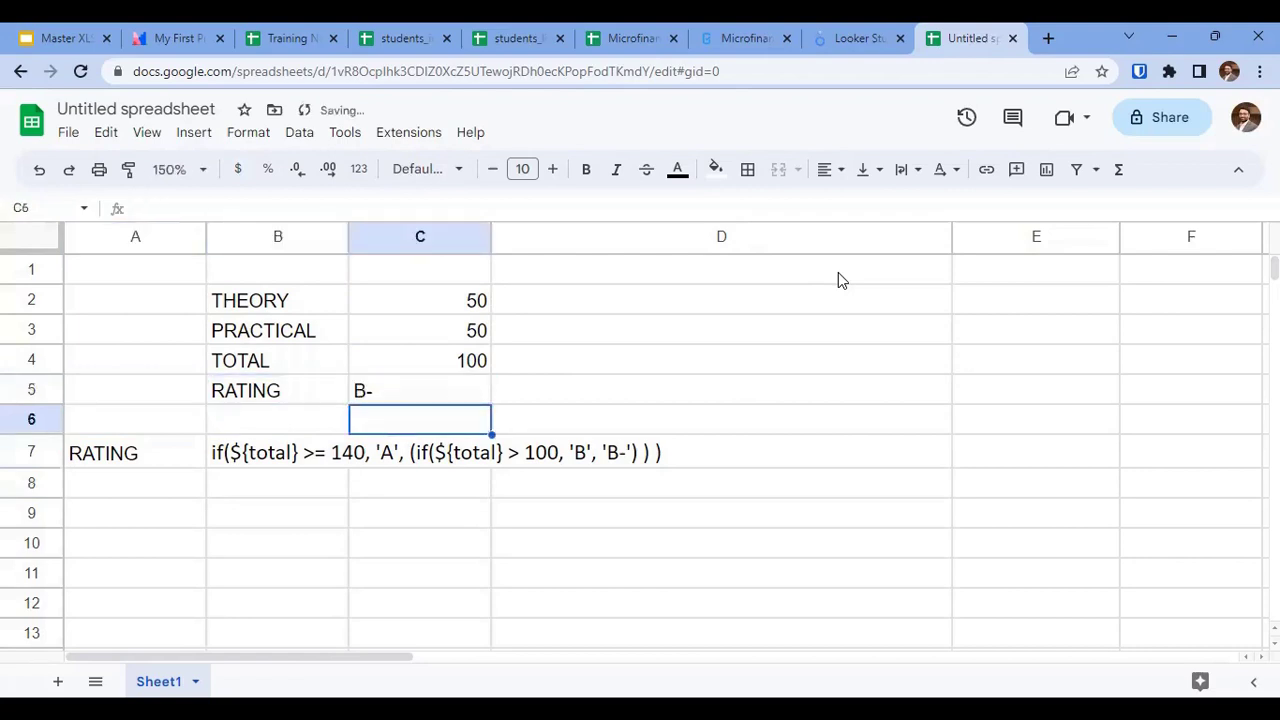
Change the theory score in C2 to 80.
key("Up")
key("Up")
key("Up")
key("Up")
type("80")
key("Return")
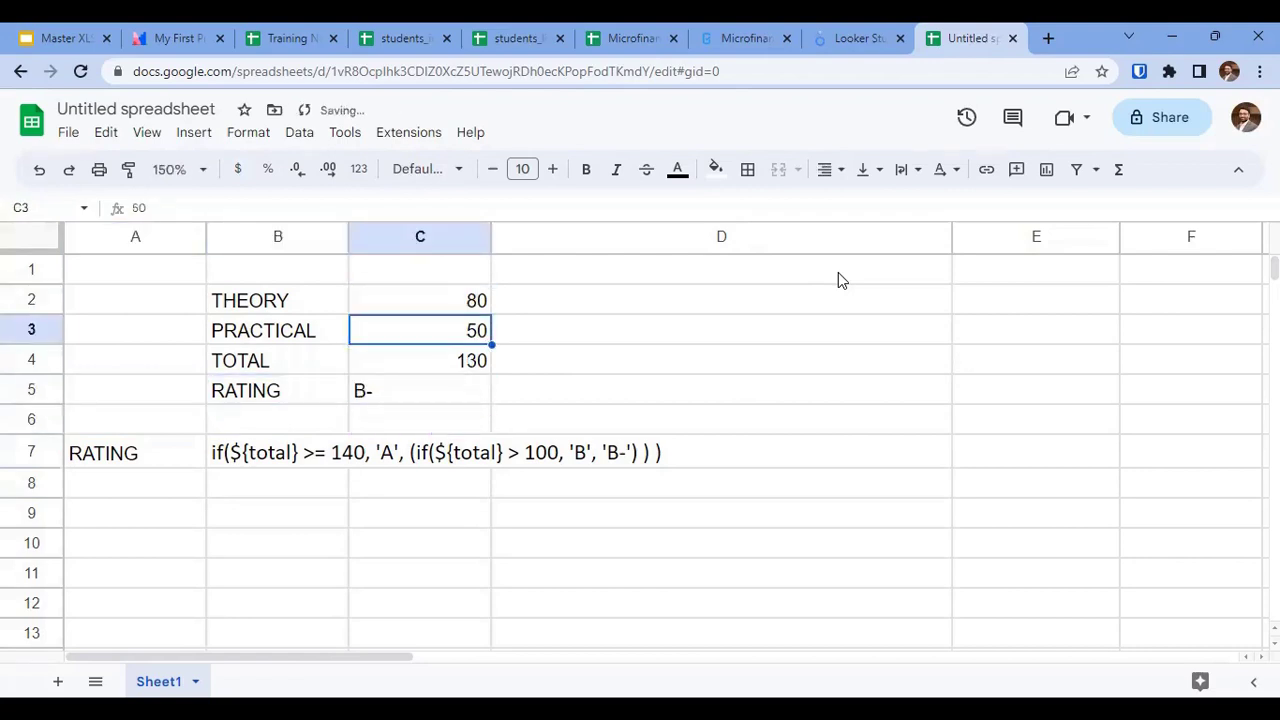
Change the example's rating in C5 to B.
key("Down")
key("Down")
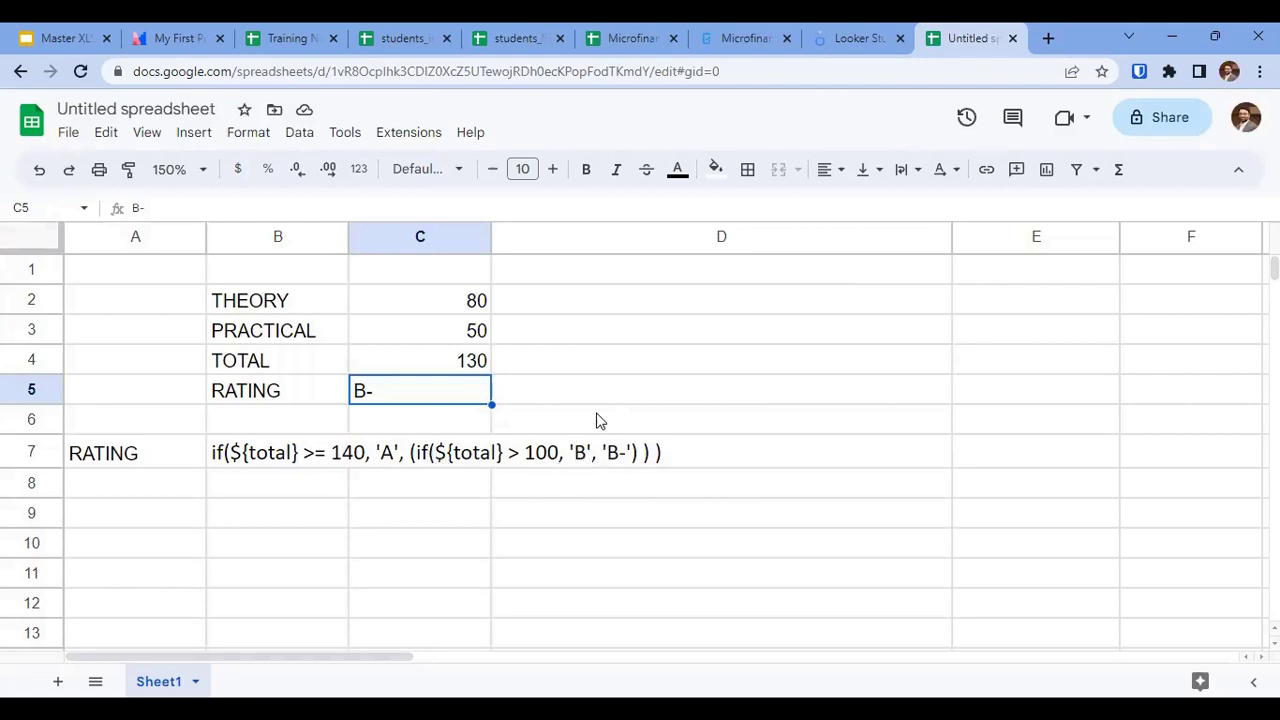
type("B")
key("Return")
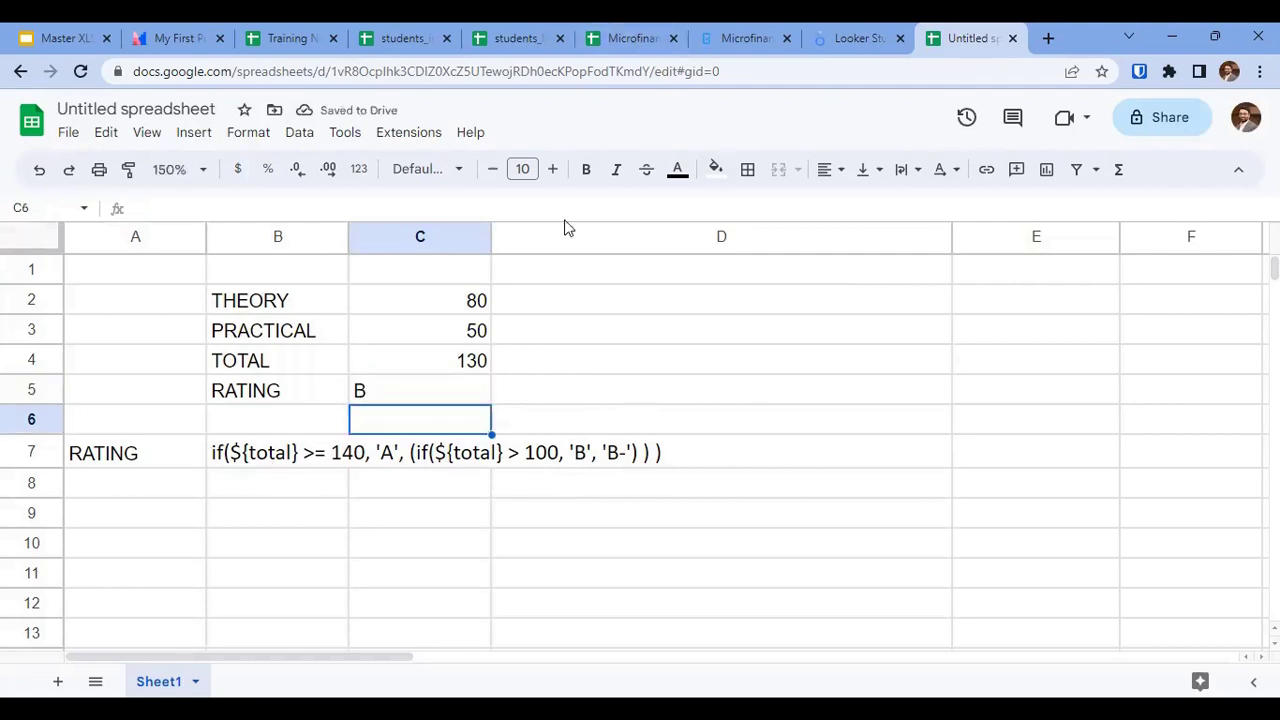
Review row 13 with the rating IF calculation in the Microfinance assessment v1.0 survey sheet.
left_click(640, 38)
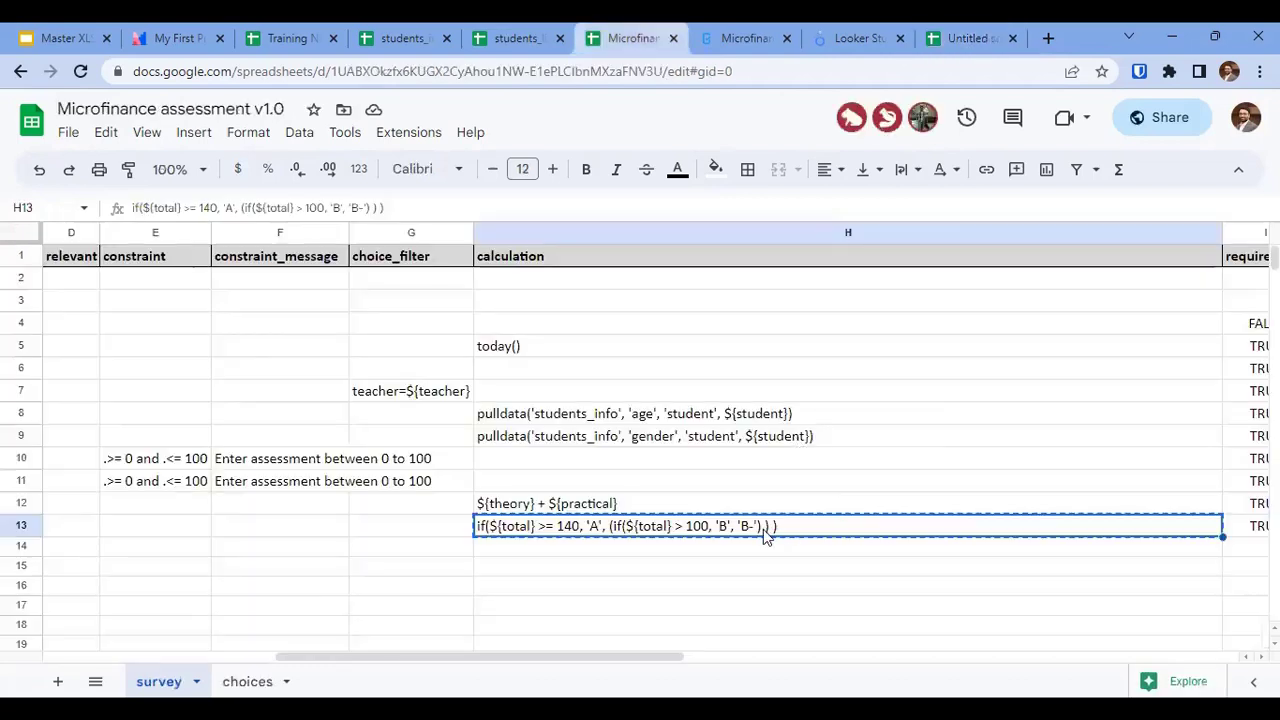
key("Right")
key("Left")
key("Left")
key("Left")
key("Left")
key("Left")
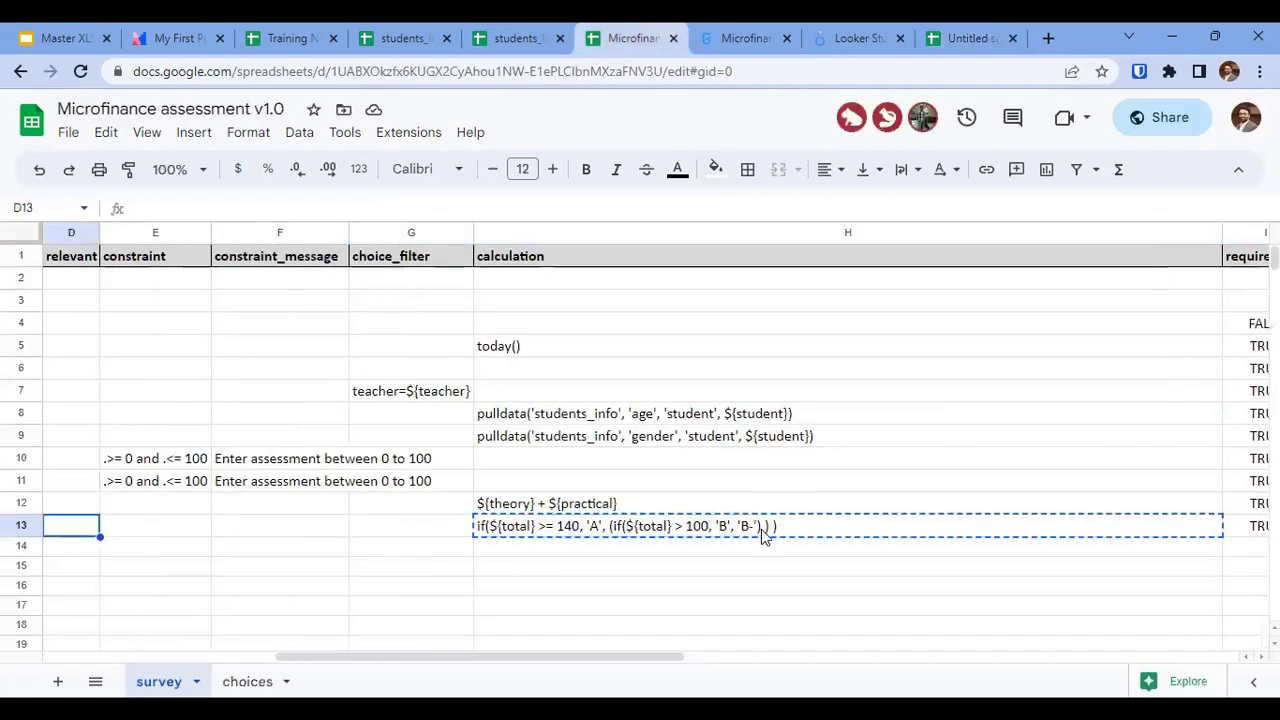
Set the Microinsurance theory score and practical score both to 80 in the live Microfinance assessment web form.
left_click(745, 38)
scroll(471, 409, "up", 1)
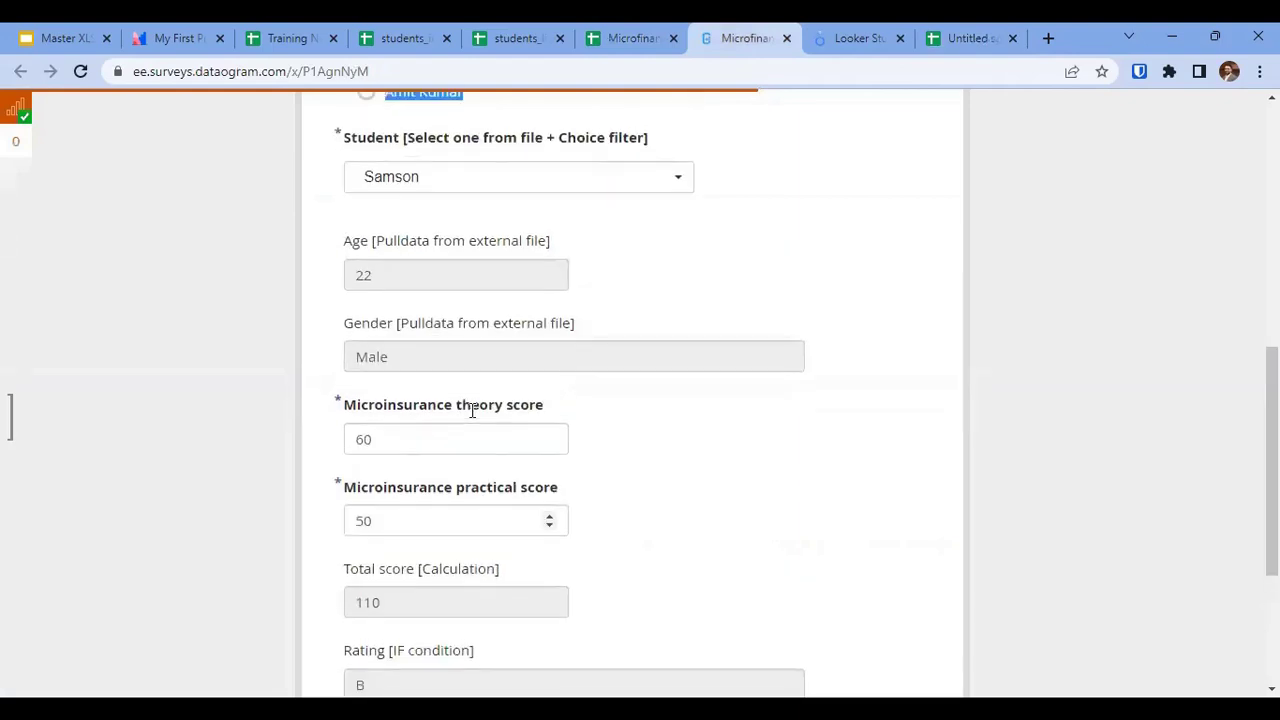
scroll(471, 412, "down", 2)
double_click(443, 255)
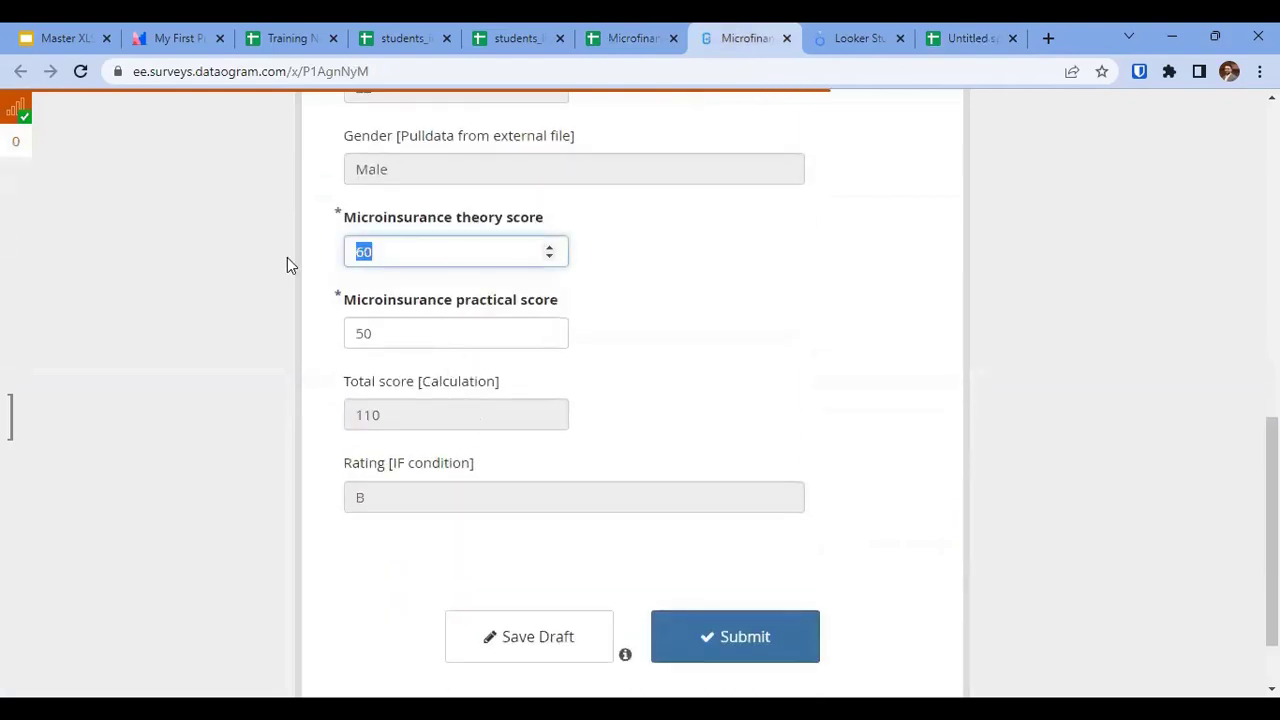
type("80")
key("Tab")
type("80")
left_click(697, 363)
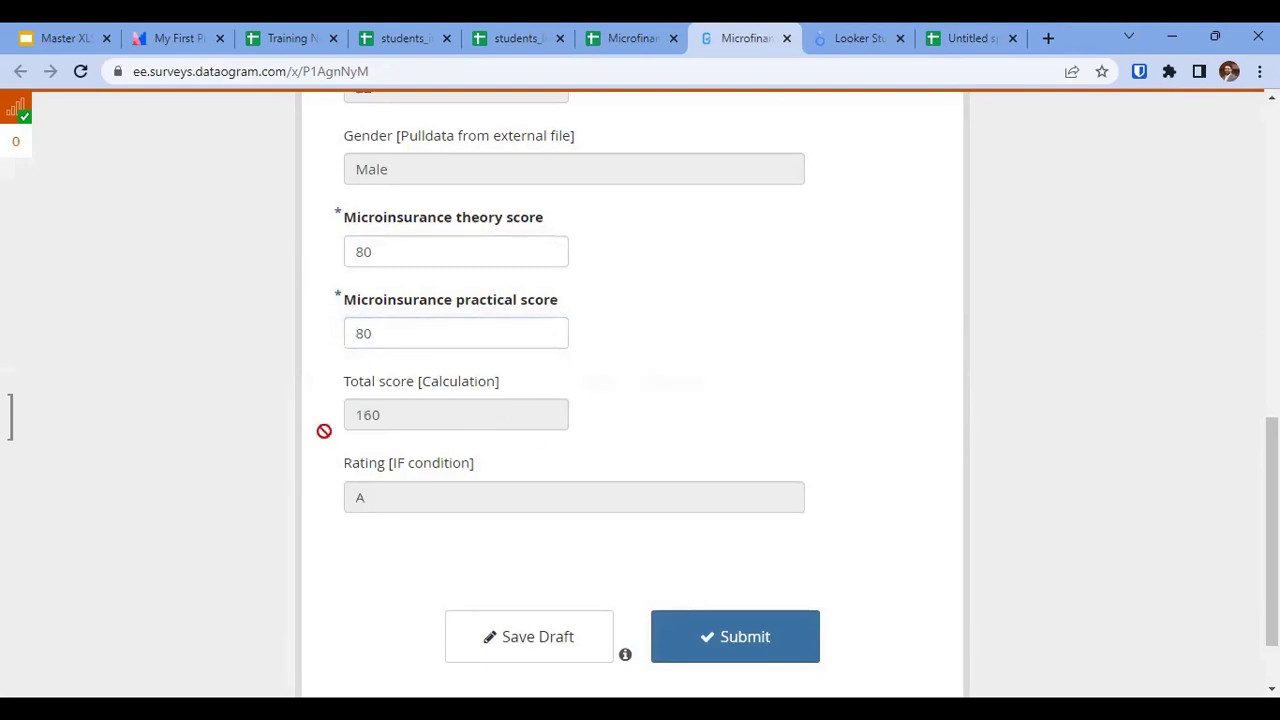
Look over the filled form and bring up the external files students_list and students_info.
scroll(724, 562, "up", 1)
scroll(724, 562, "down", 2)
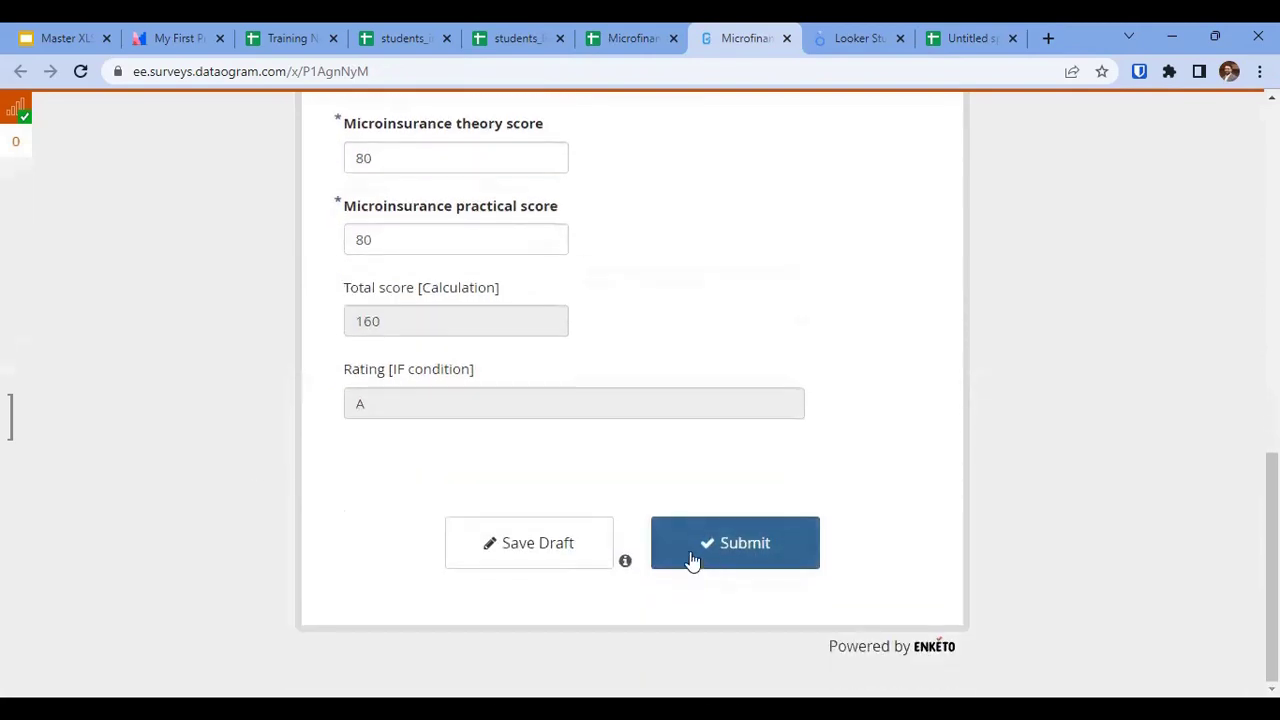
scroll(689, 560, "up", 5)
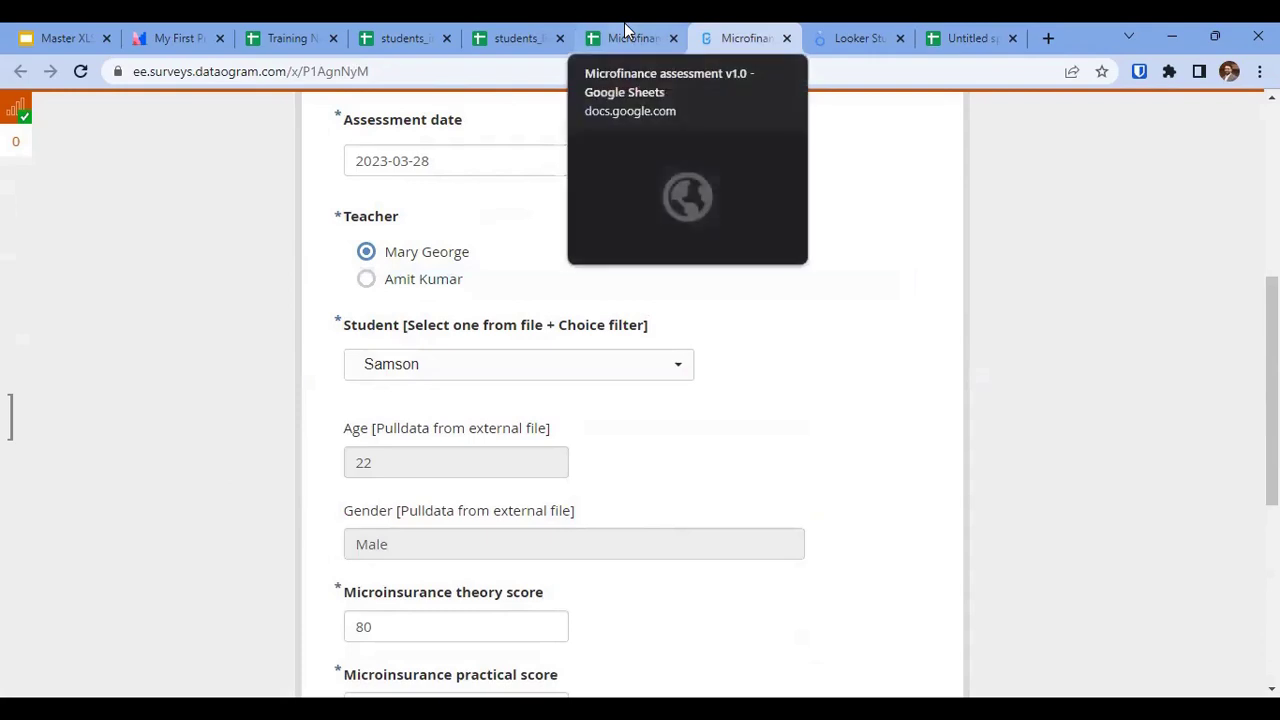
left_click(488, 30)
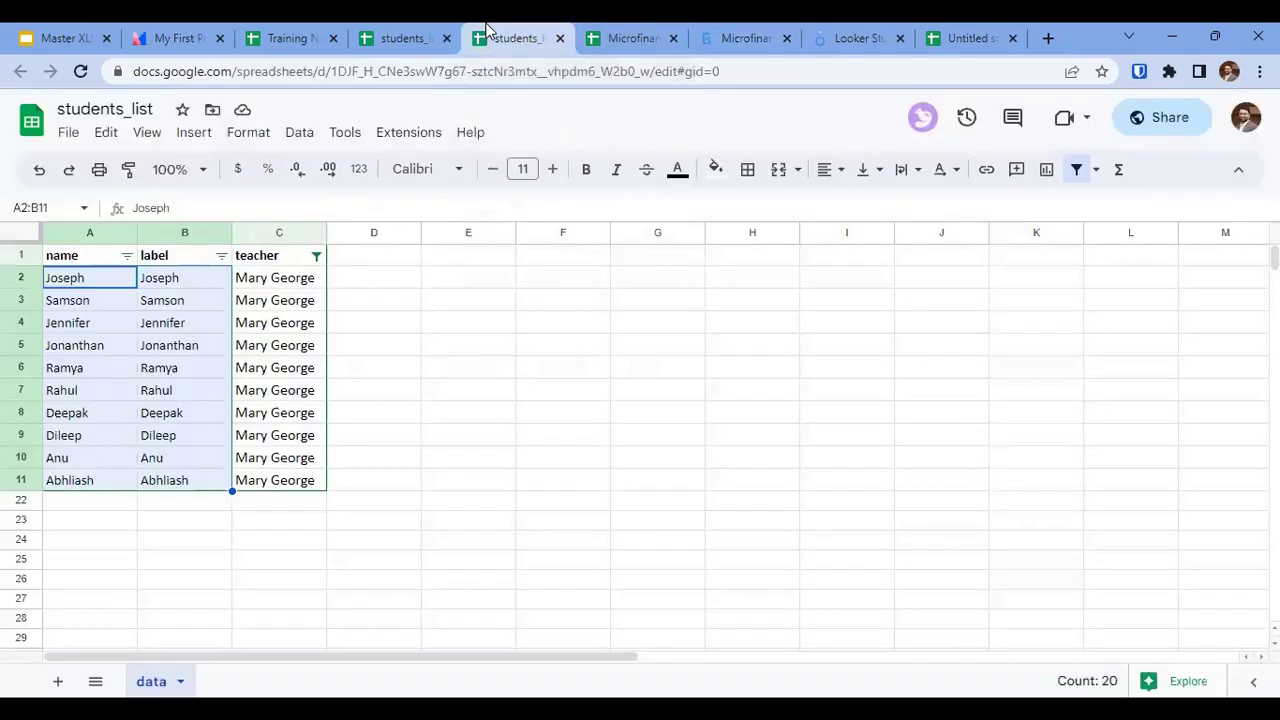
left_click(400, 38)
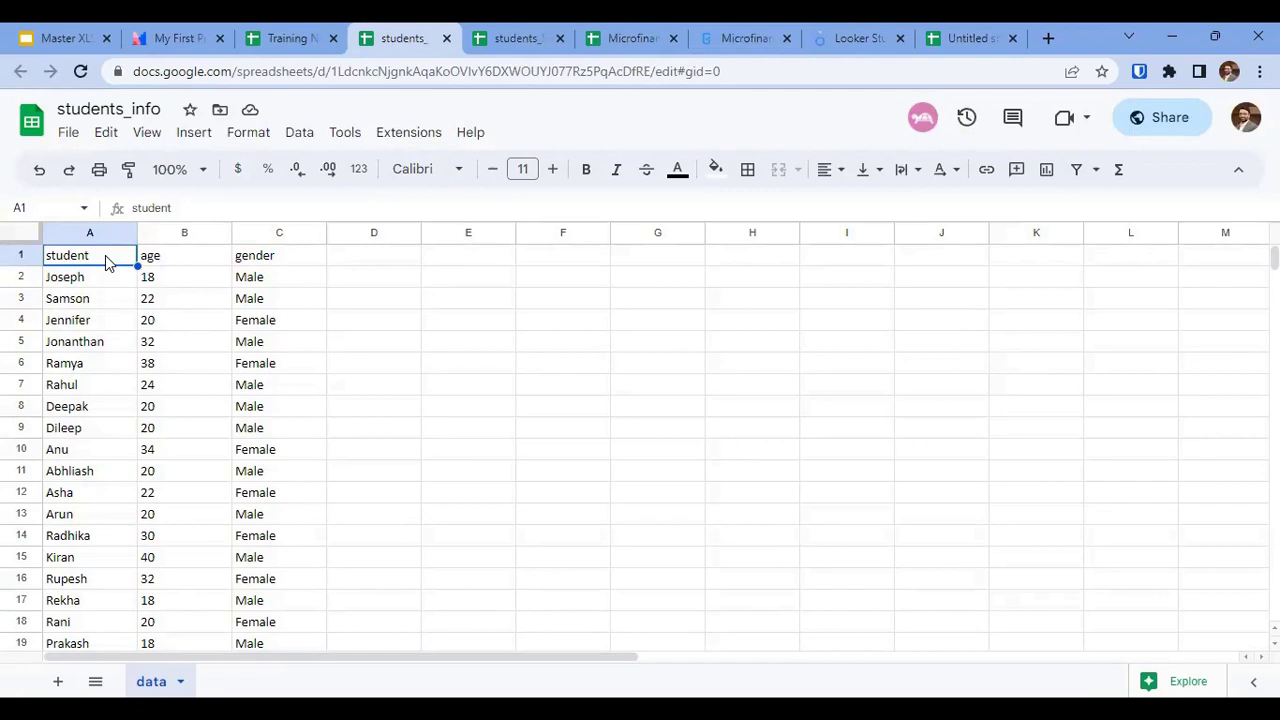
Try student_column as the header in A1 of students_info and remove the added suffix again.
double_click(106, 255)
type("_column")
key("Return")
left_click(108, 260)
left_click_drag(175, 208, 227, 207)
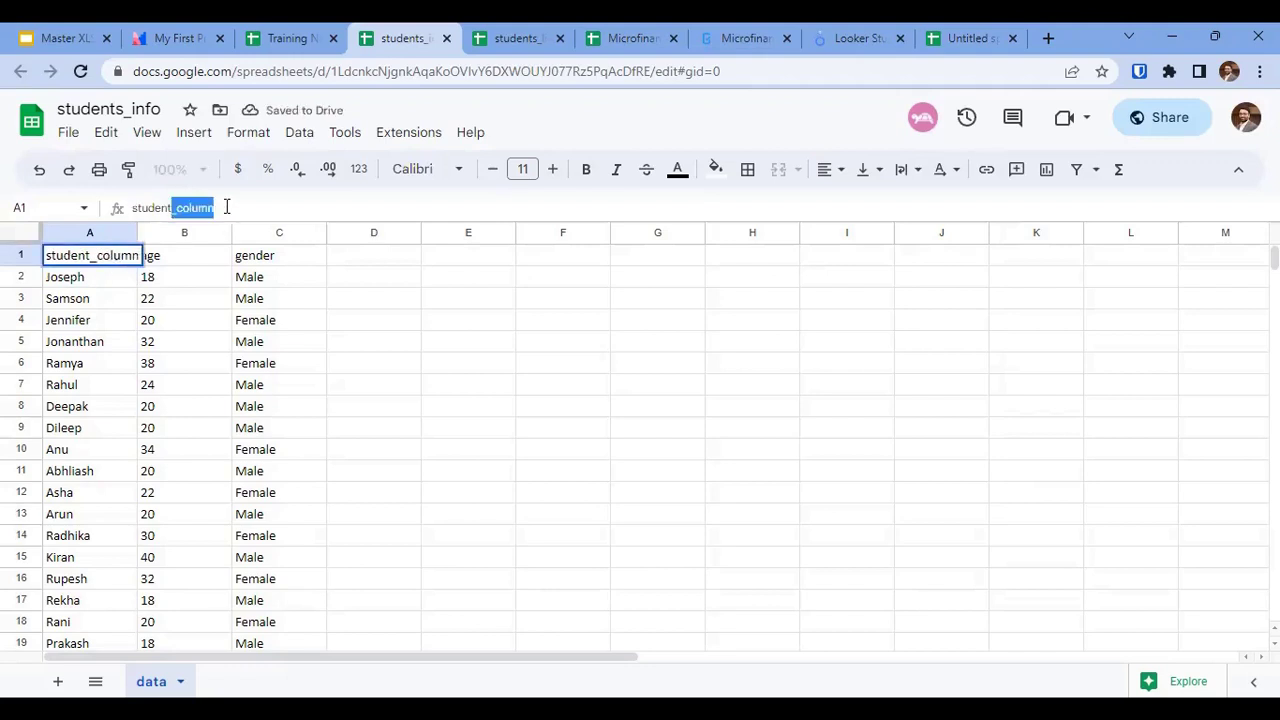
key("BackSpace")
left_click(90, 277)
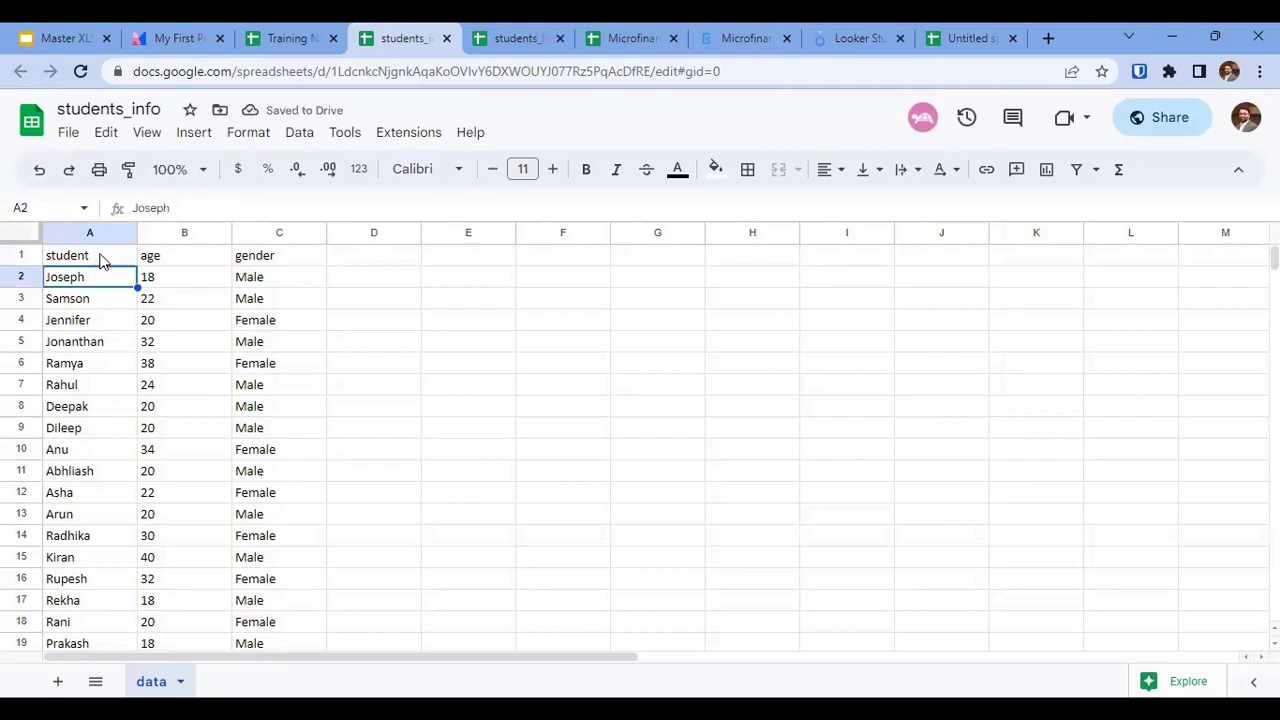
Rename the header in A1 of students_info to student_col.
left_click(103, 255)
type("_cn")
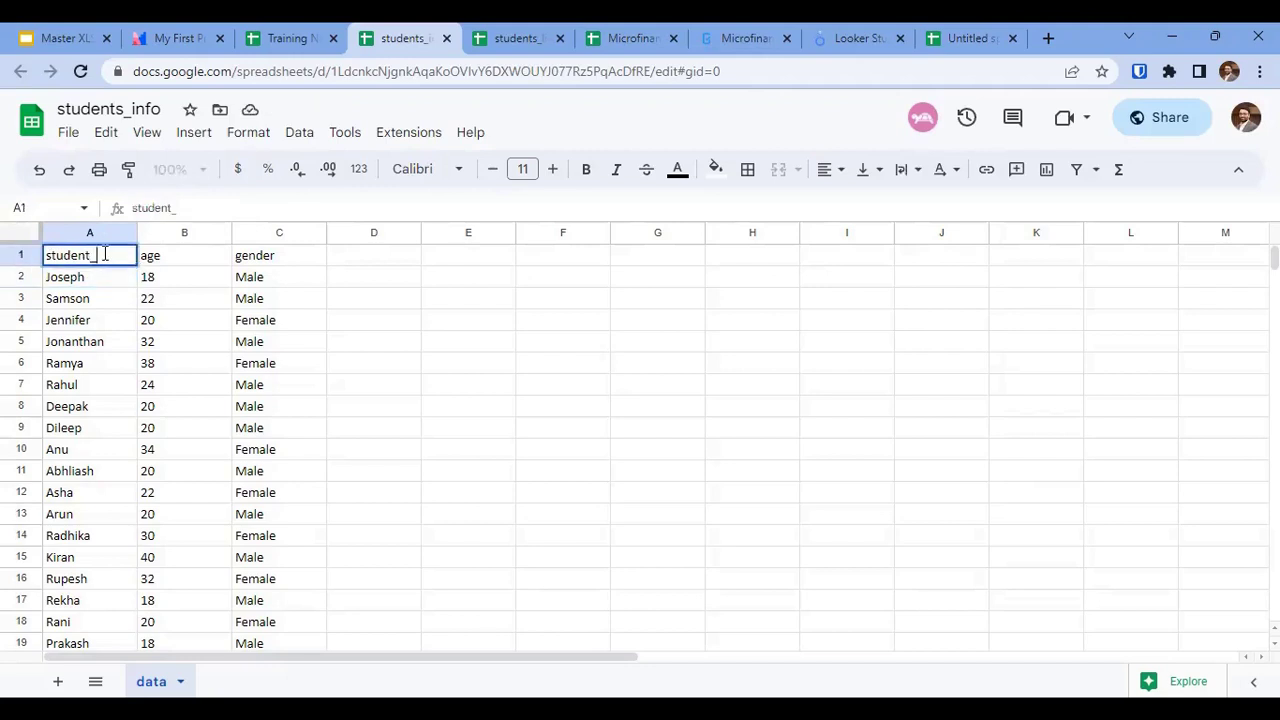
key("Return")
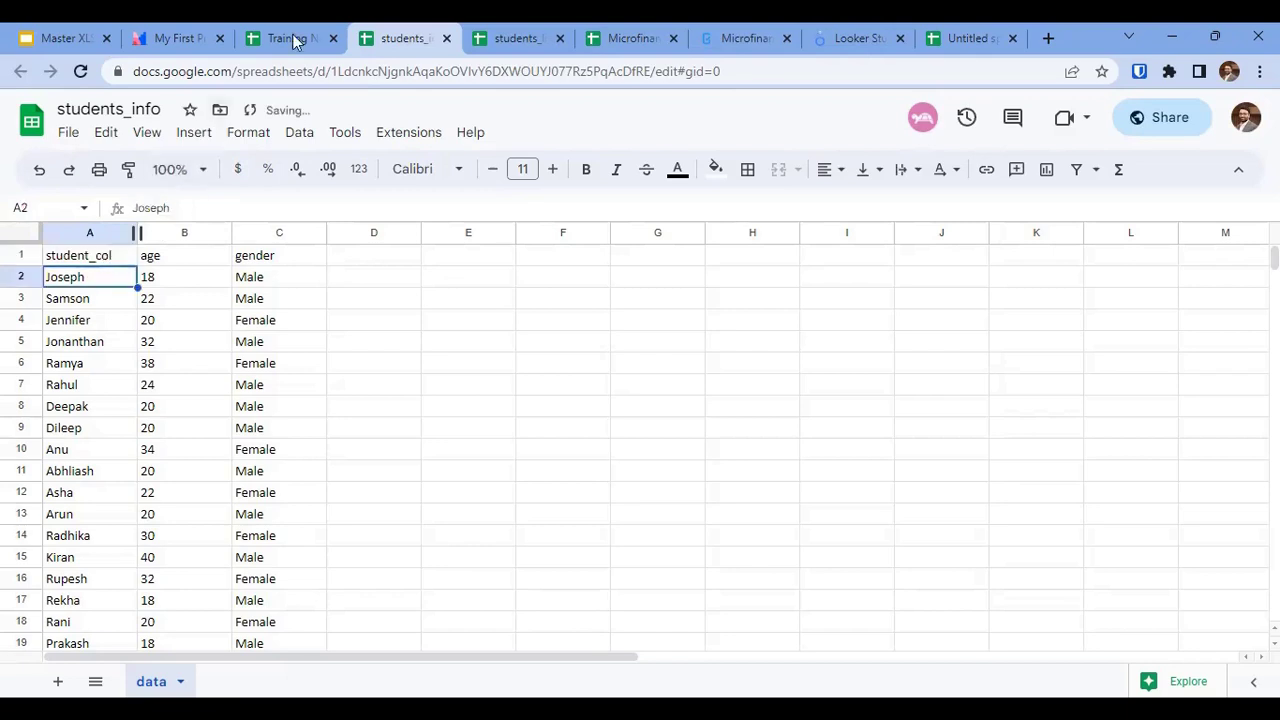
Inspect the age pulldata calculation in H8 of Microfinance assessment v1.0 and close that spreadsheet.
left_click(634, 37)
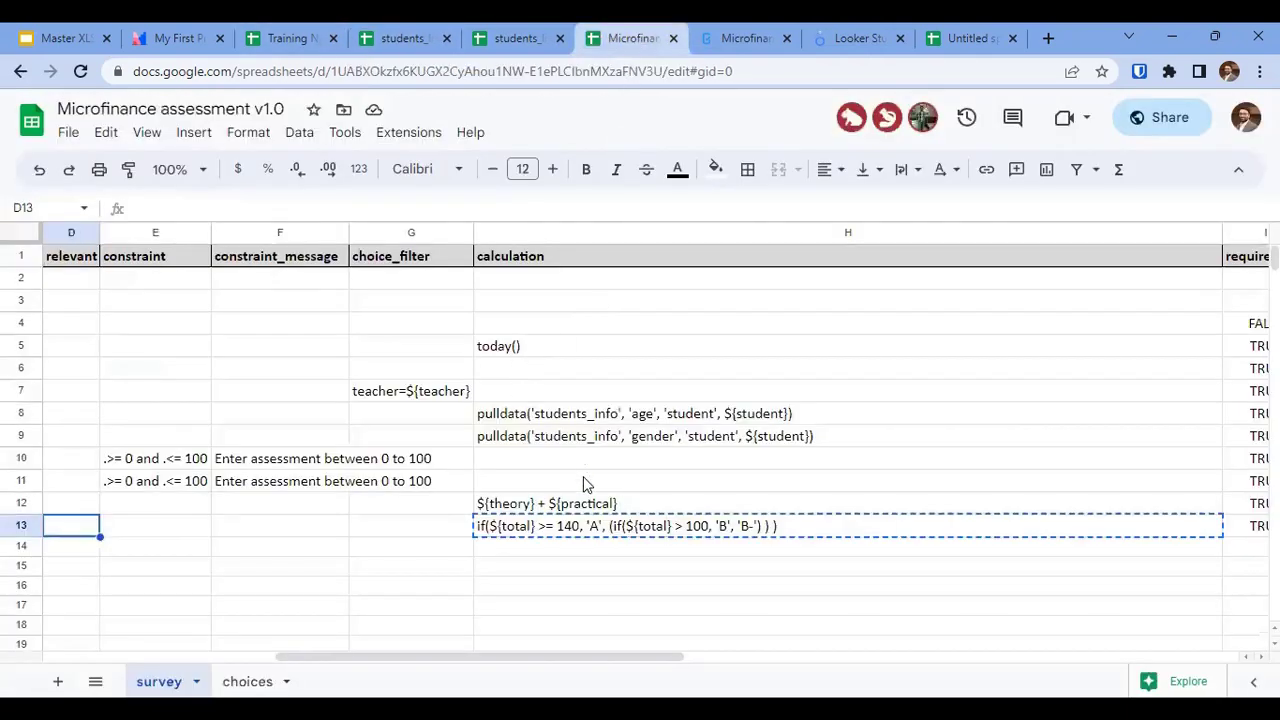
double_click(714, 413)
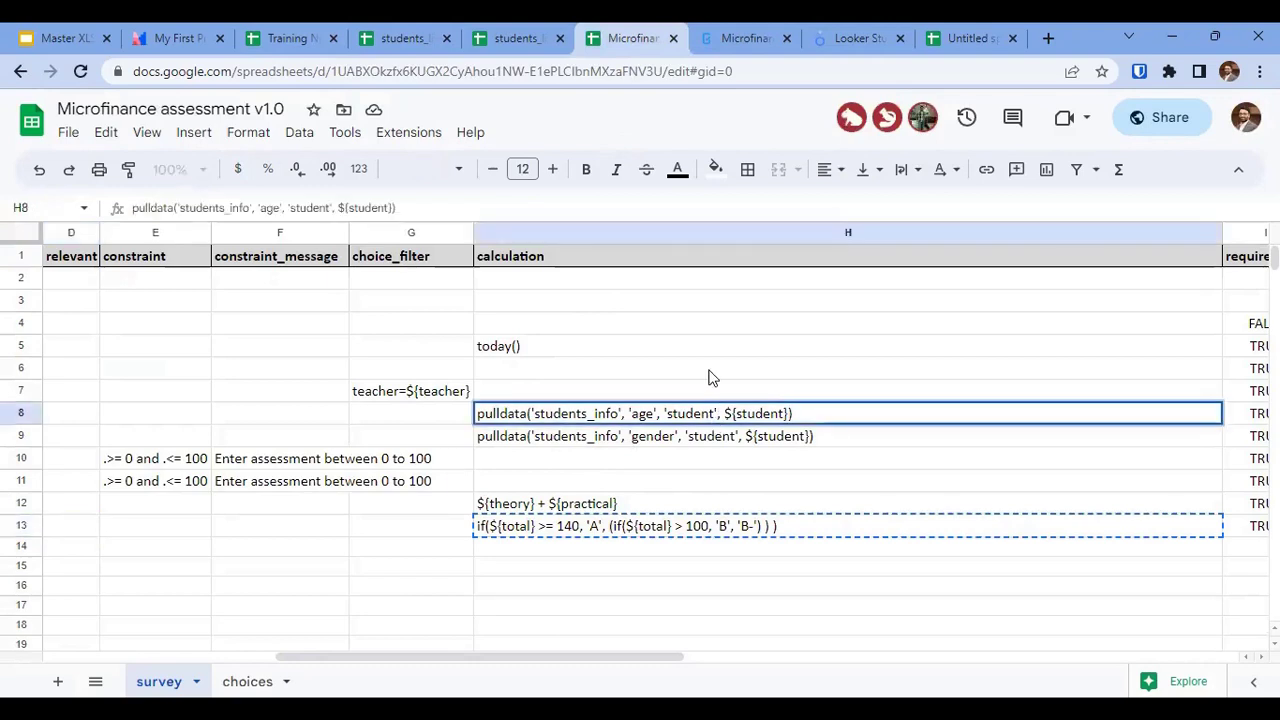
left_click(673, 38)
Open the XLSform :: Exercise 2 spreadsheet linked in B25 of Training Notes.
left_click(280, 40)
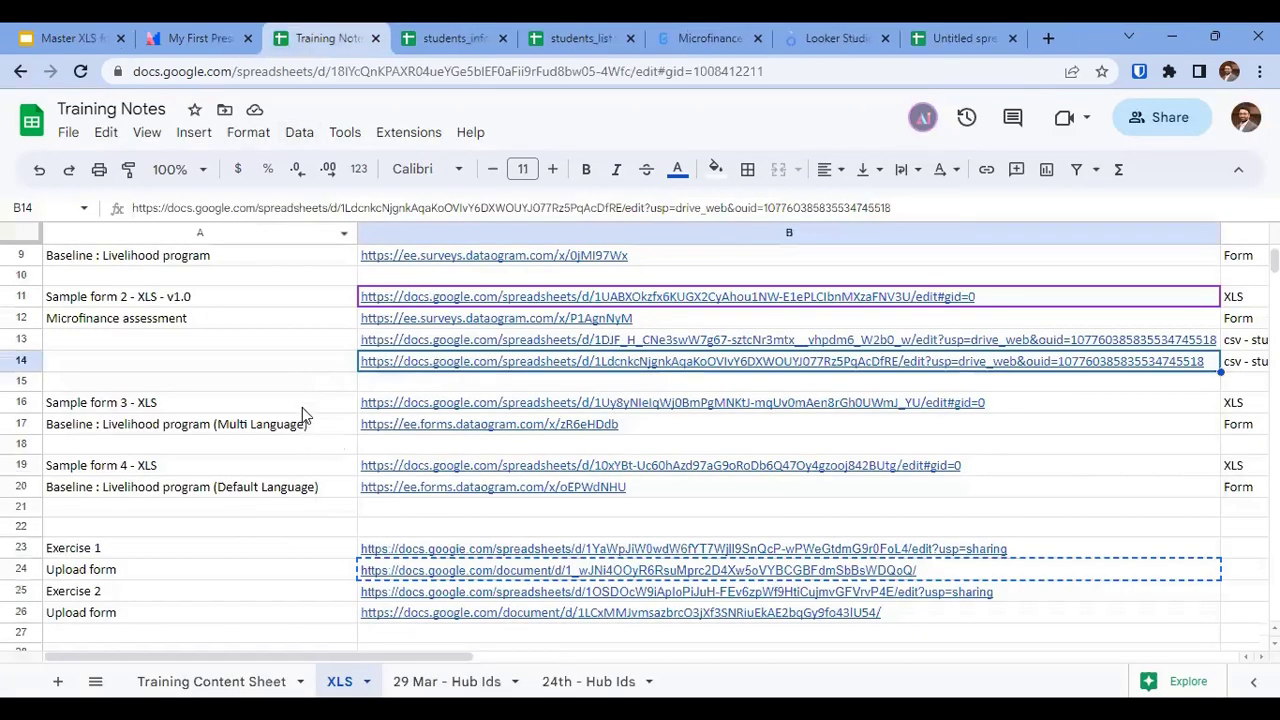
left_click(435, 596)
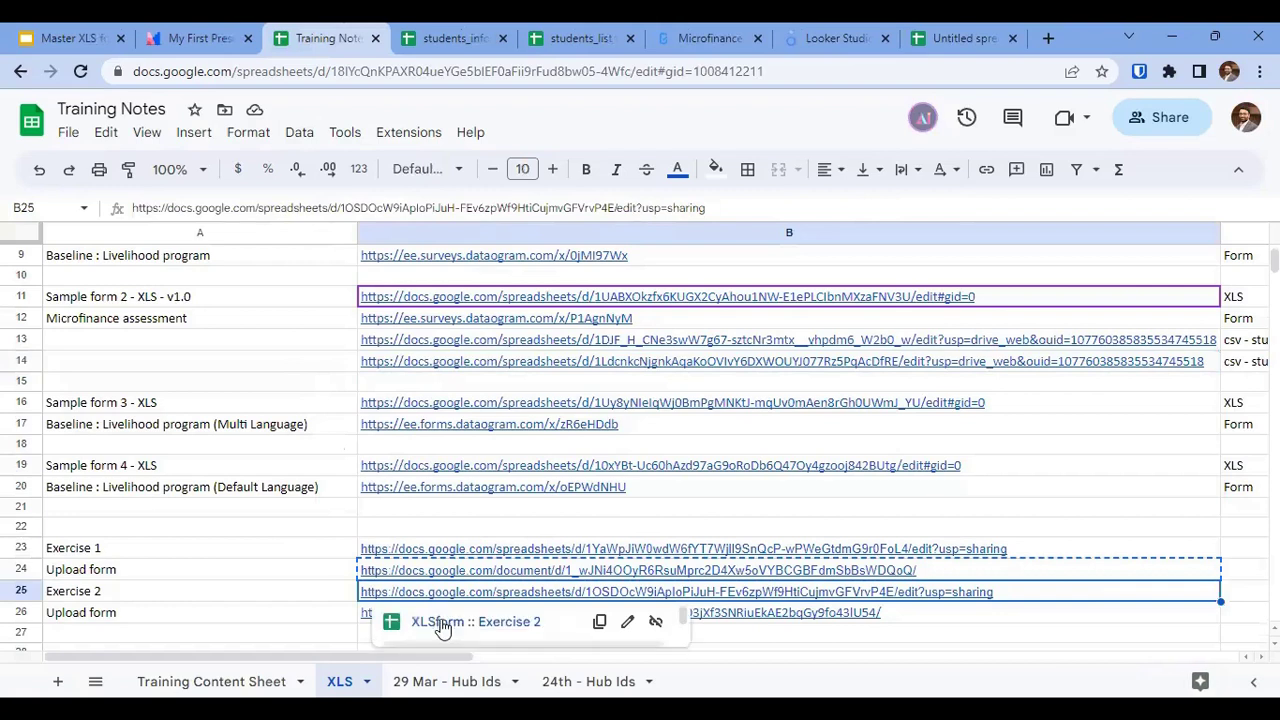
left_click(440, 622)
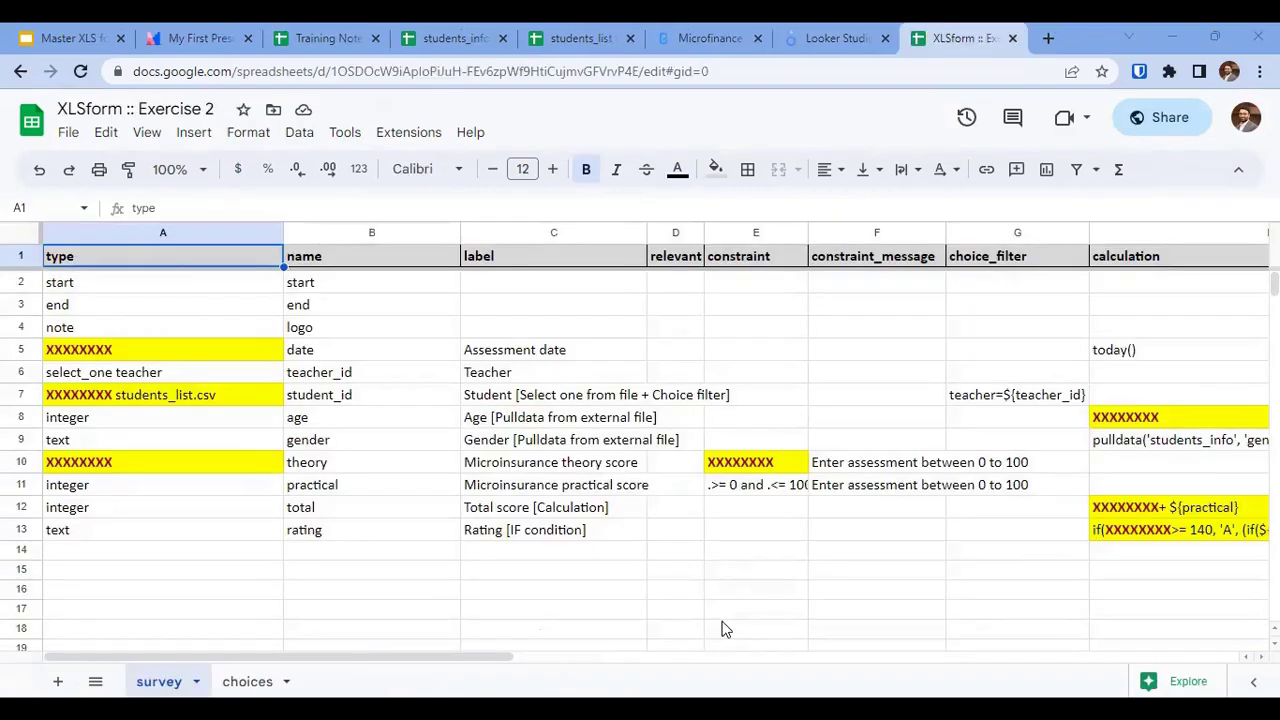
Close the students_info and students_list spreadsheets and return to XLSform :: Exercise 2.
left_click(320, 38)
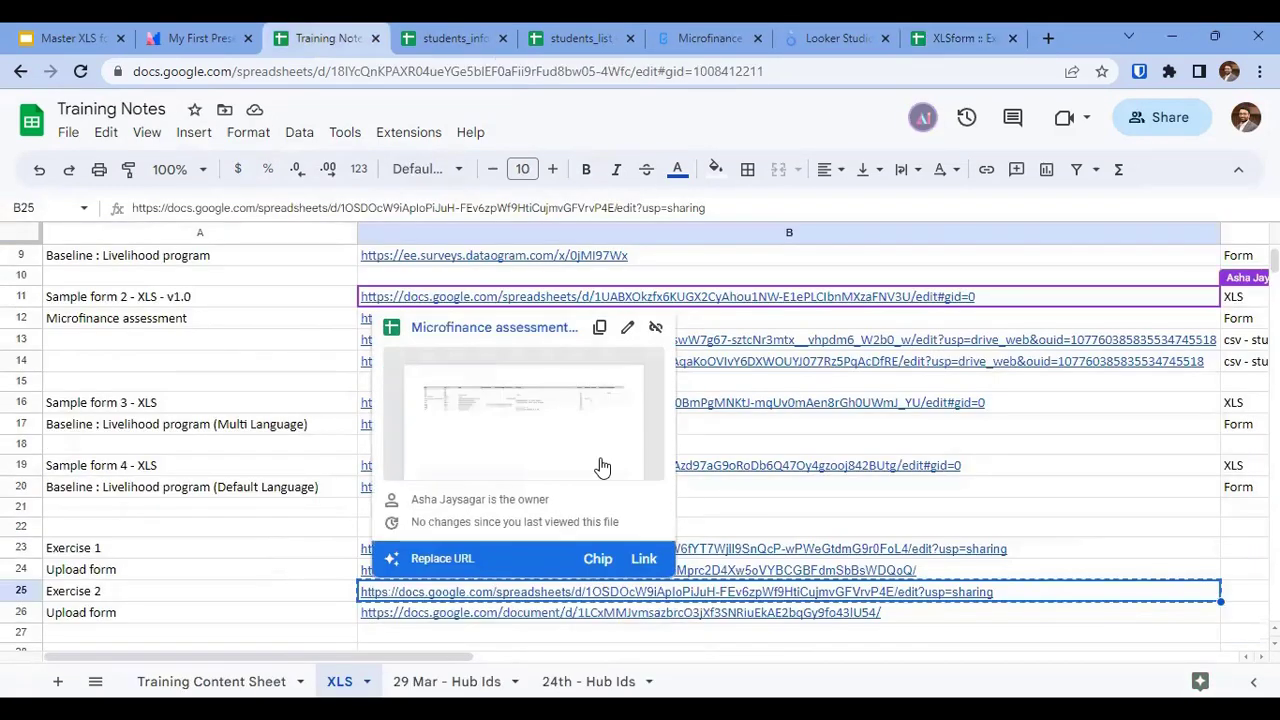
left_click(503, 38)
left_click(503, 38)
left_click(690, 40)
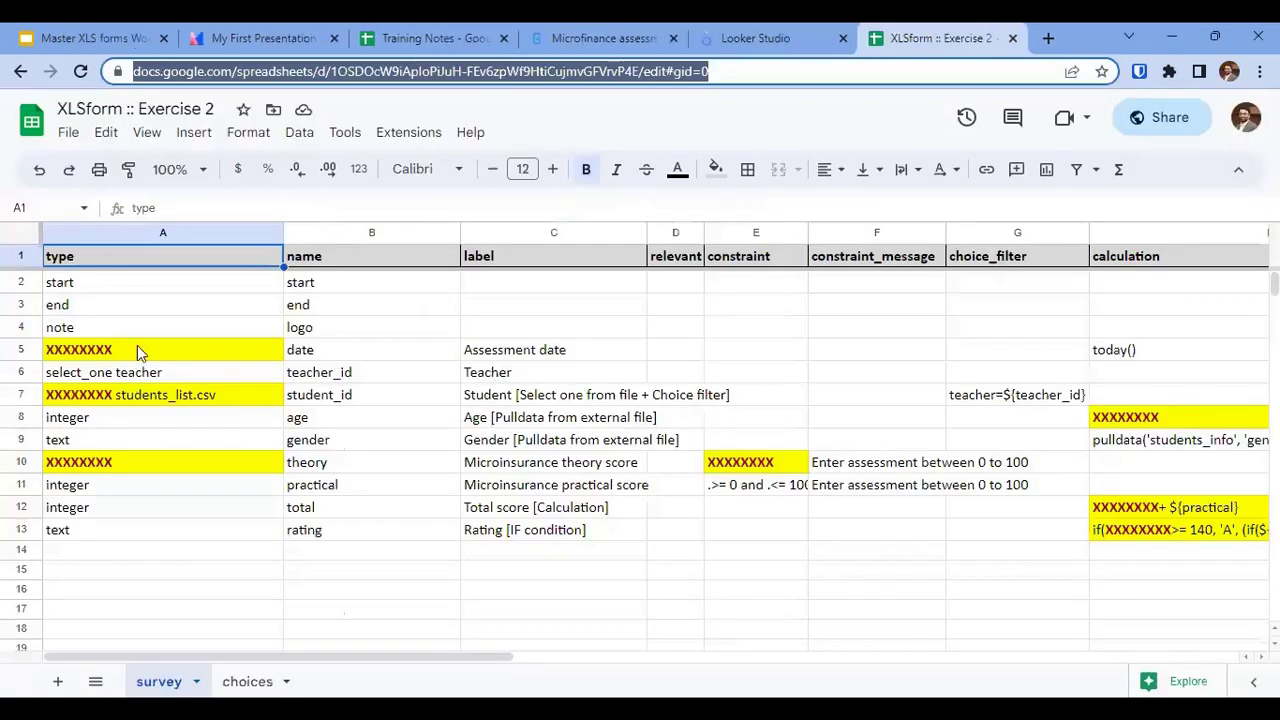
Replace the placeholder type of the Assessment date question in A5 with date.
left_click(143, 305)
left_click(173, 355)
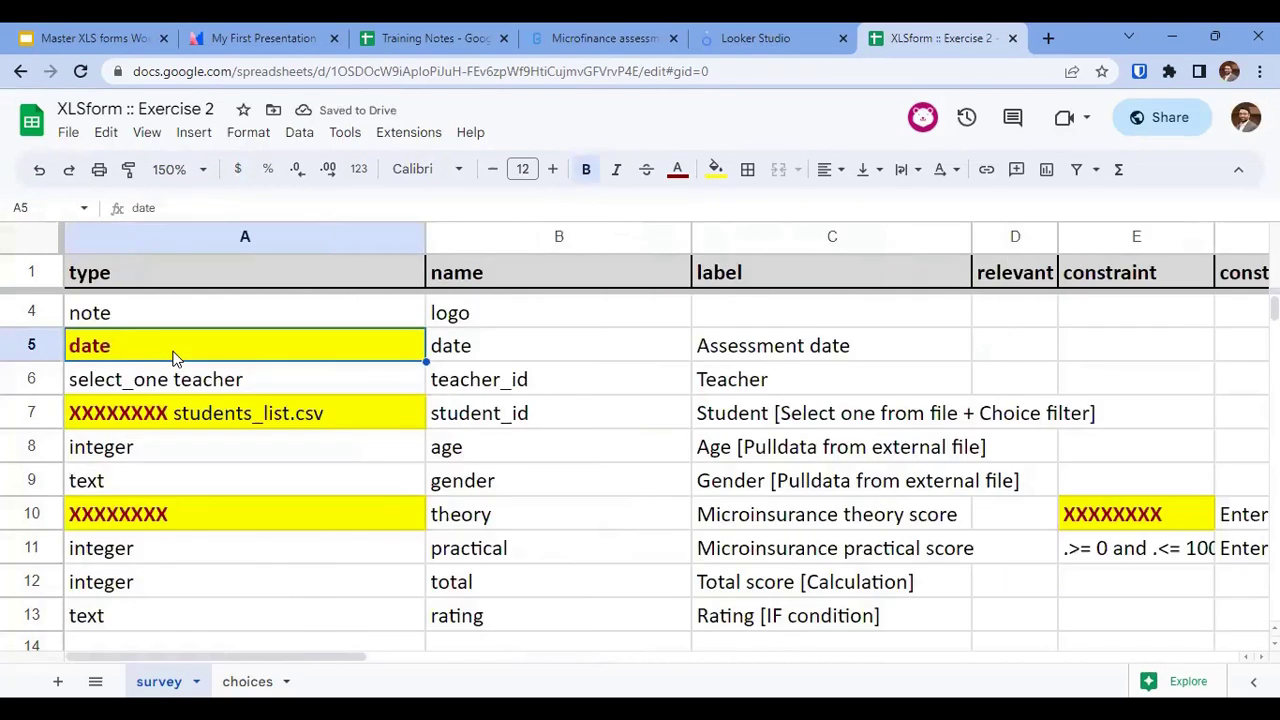
key("Down")
key("Down")
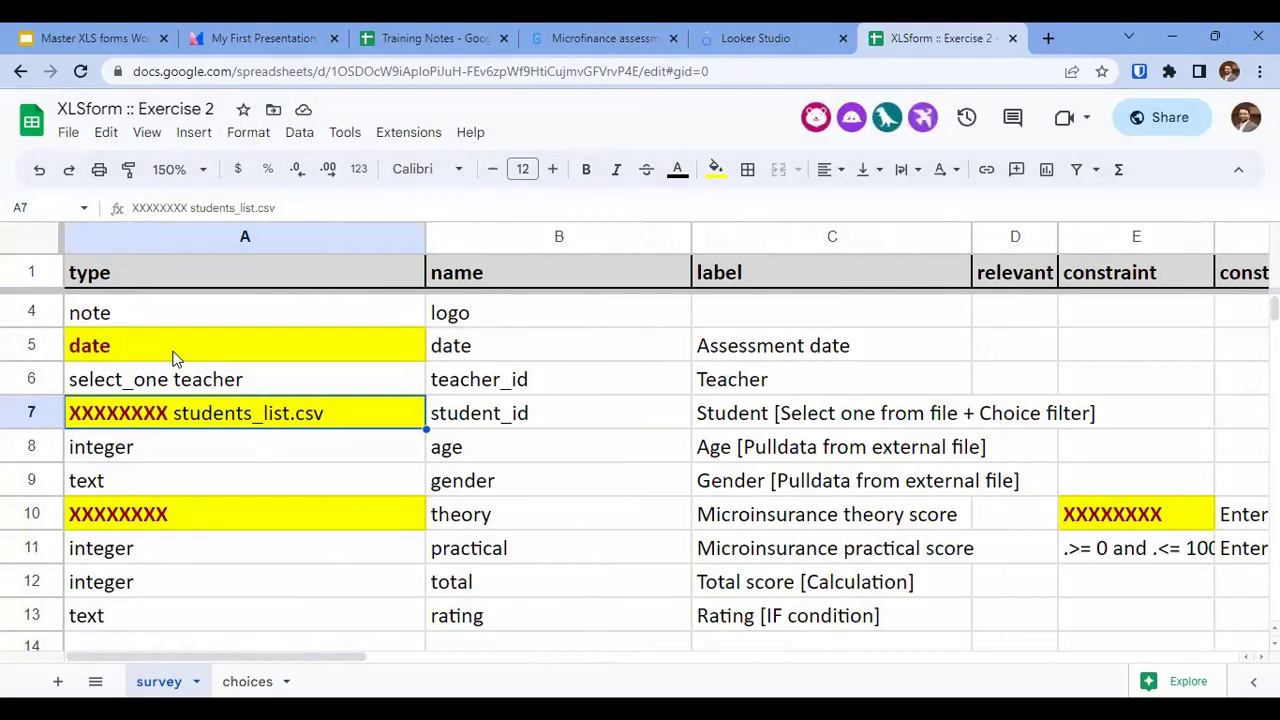
Replace the A7 placeholder before students_list.csv with select_one_from_file, checking the type in Microfinance assessment v1.0.
key("ctrl+z")
key("Down")
left_click(452, 36)
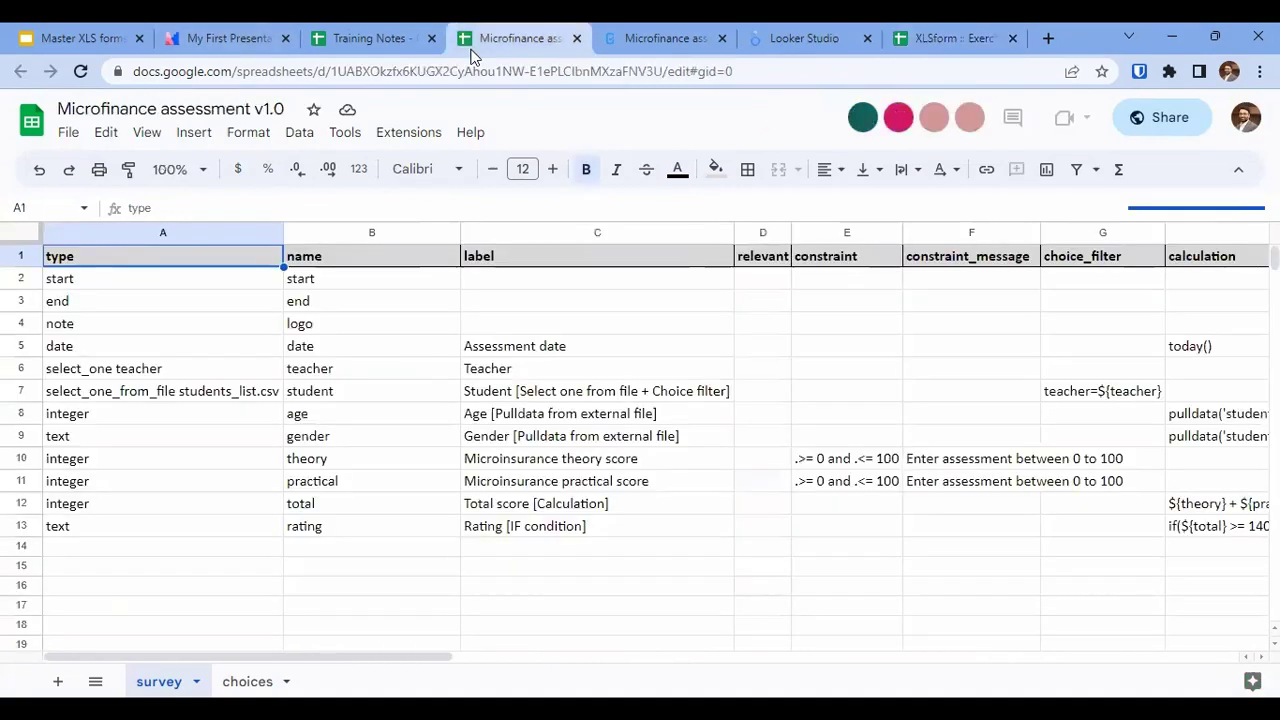
left_click(160, 392)
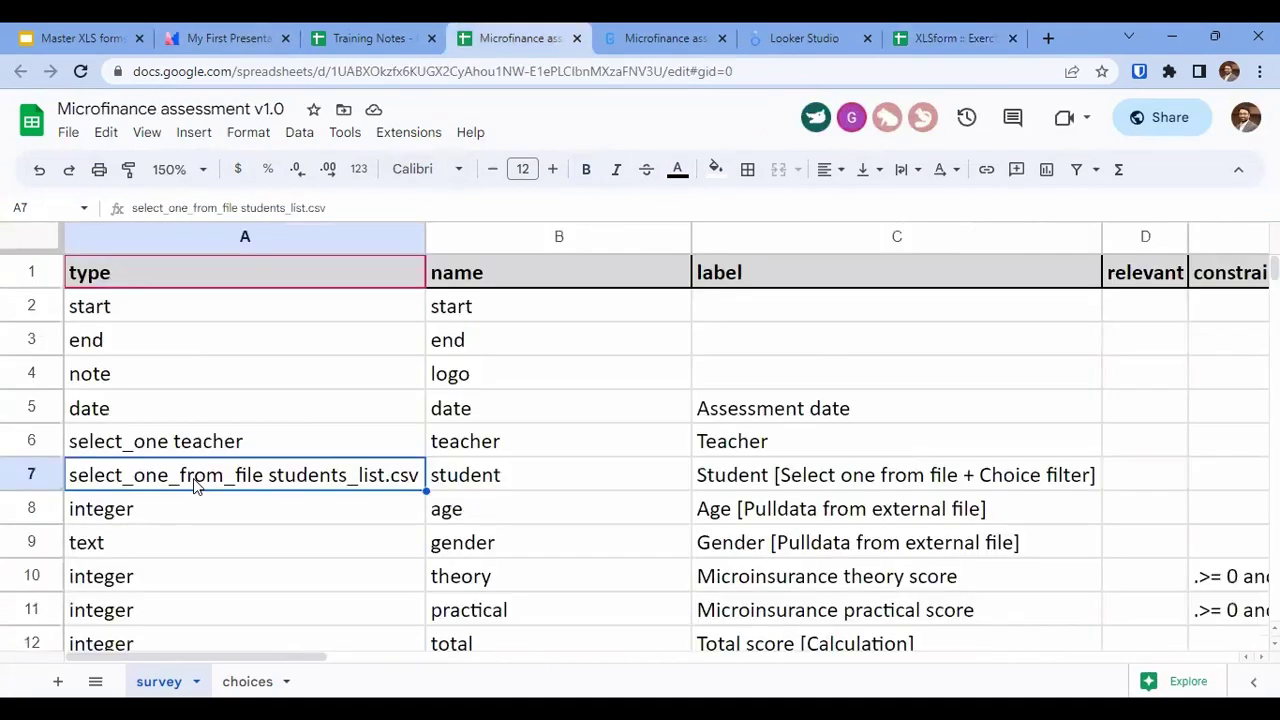
key("ctrl+9")
Enter integer as the type of the theory score question in A10.
left_click(222, 525)
scroll(97, 517, "down", 1)
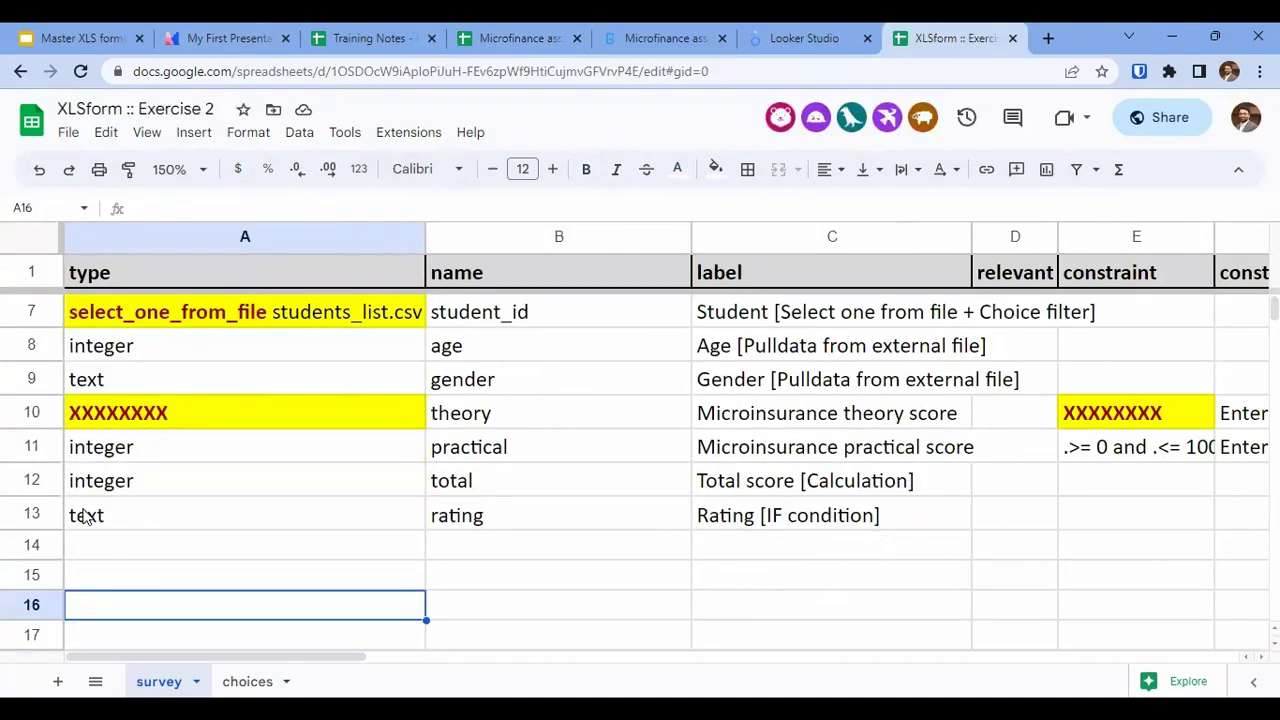
type("integer")
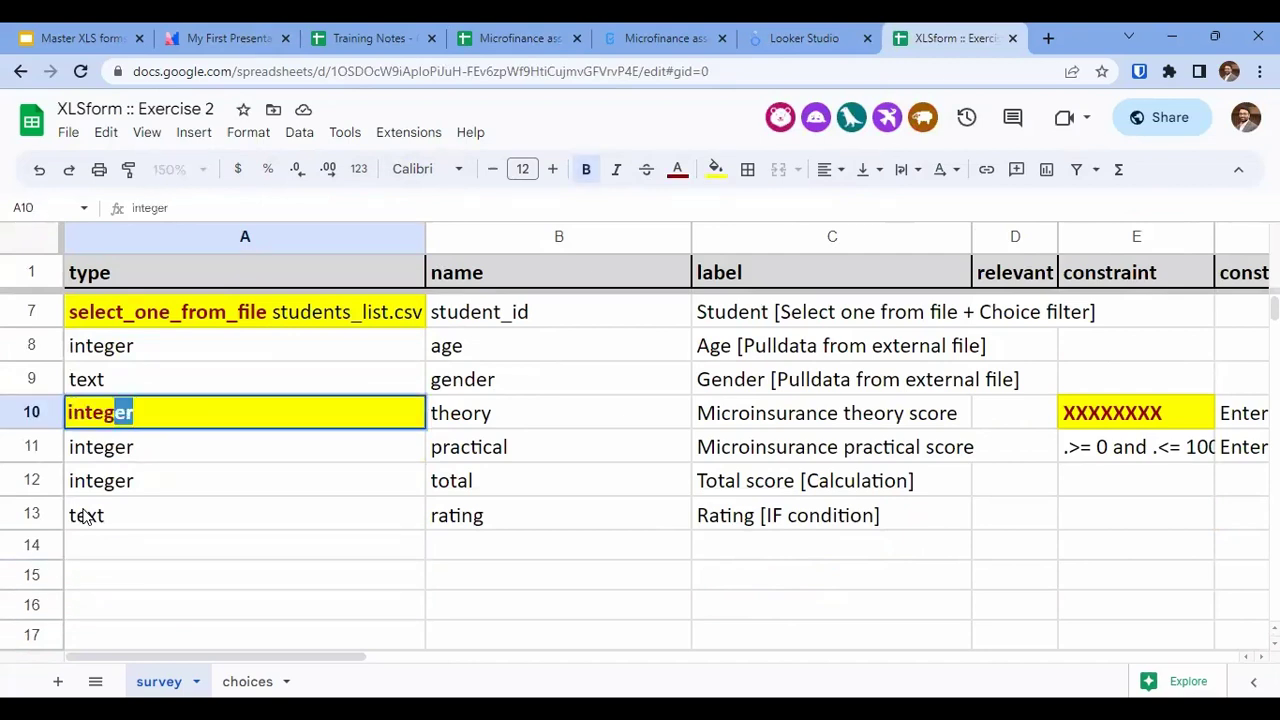
Enter the constraint .>= 0 and .<= 100 for the theory score in E10.
key("Up")
key("Right")
key("Right")
key("Right")
key("Right")
key("Down")
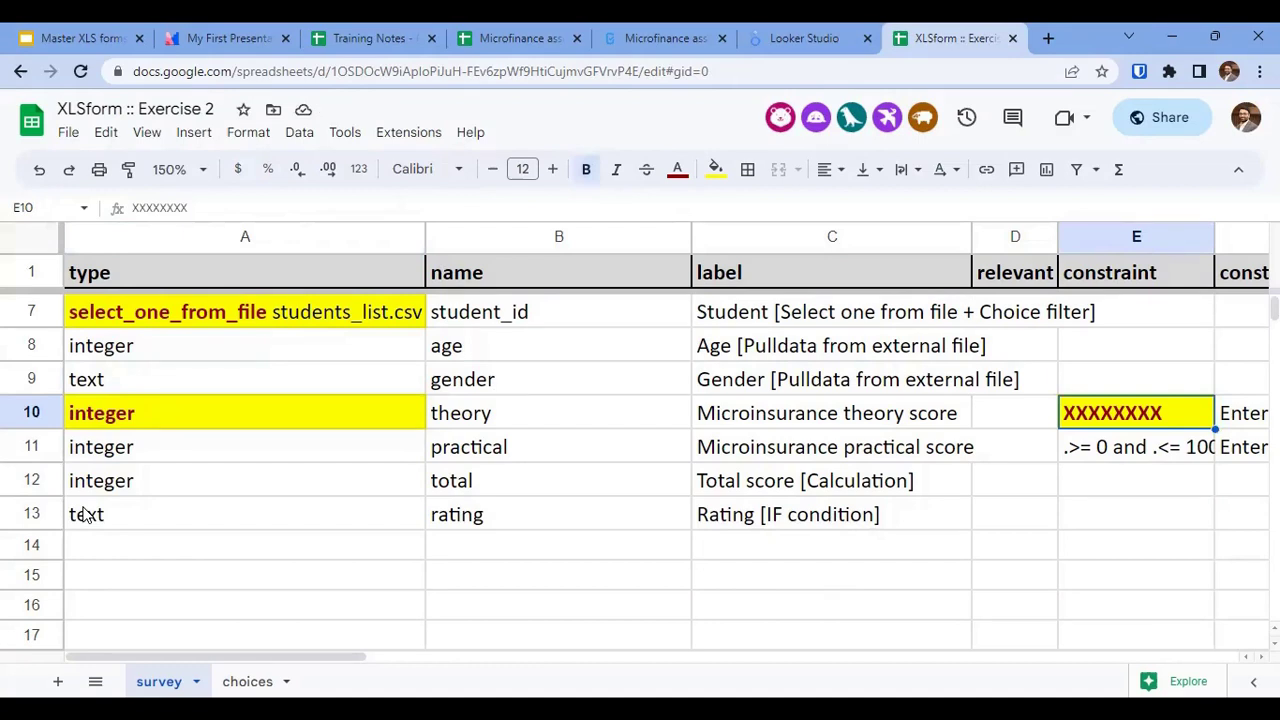
scroll(85, 514, "right", 5)
type(".>= 0 and .<= 100")
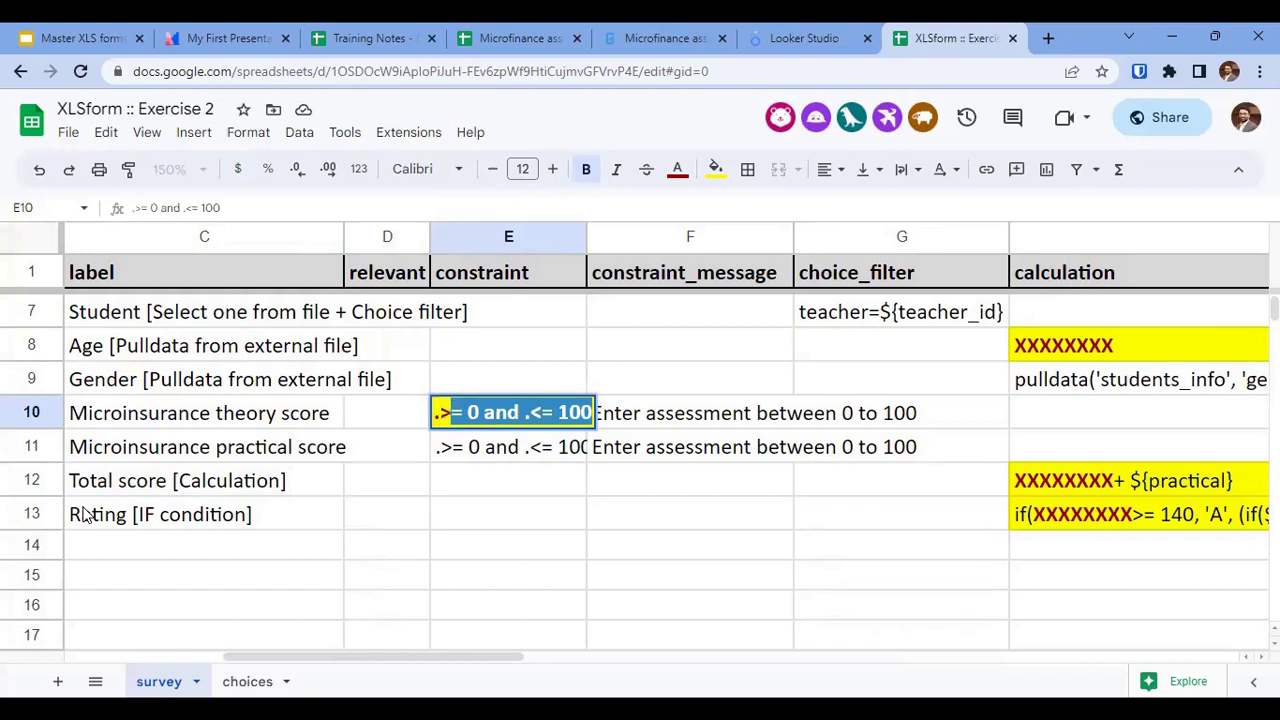
key("Return")
Copy the gender pulldata formula from H9 over the placeholder in the age question's calculation, H8.
key("Up")
key("Up")
key("Up")
key("Up")
key("Down")
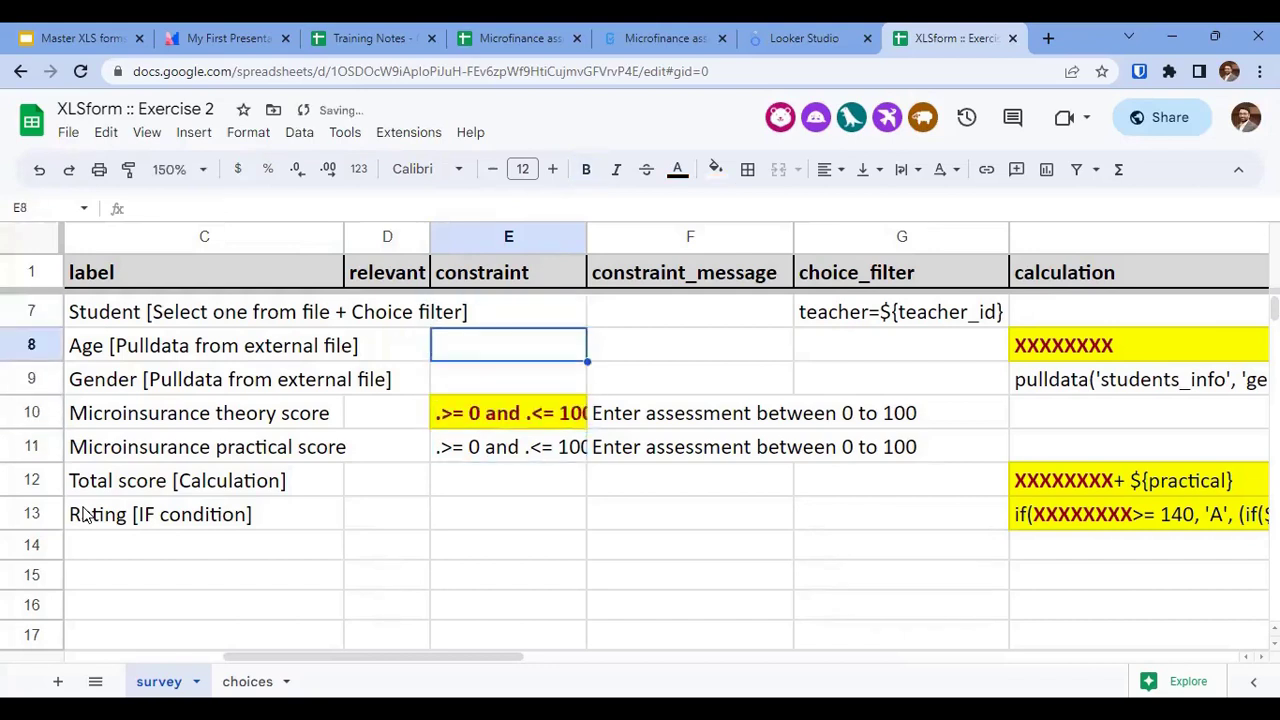
key("Left")
key("Left")
key("Left")
key("Left")
key("Right")
key("Right")
key("Right")
key("Right")
key("Right")
key("Right")
key("Right")
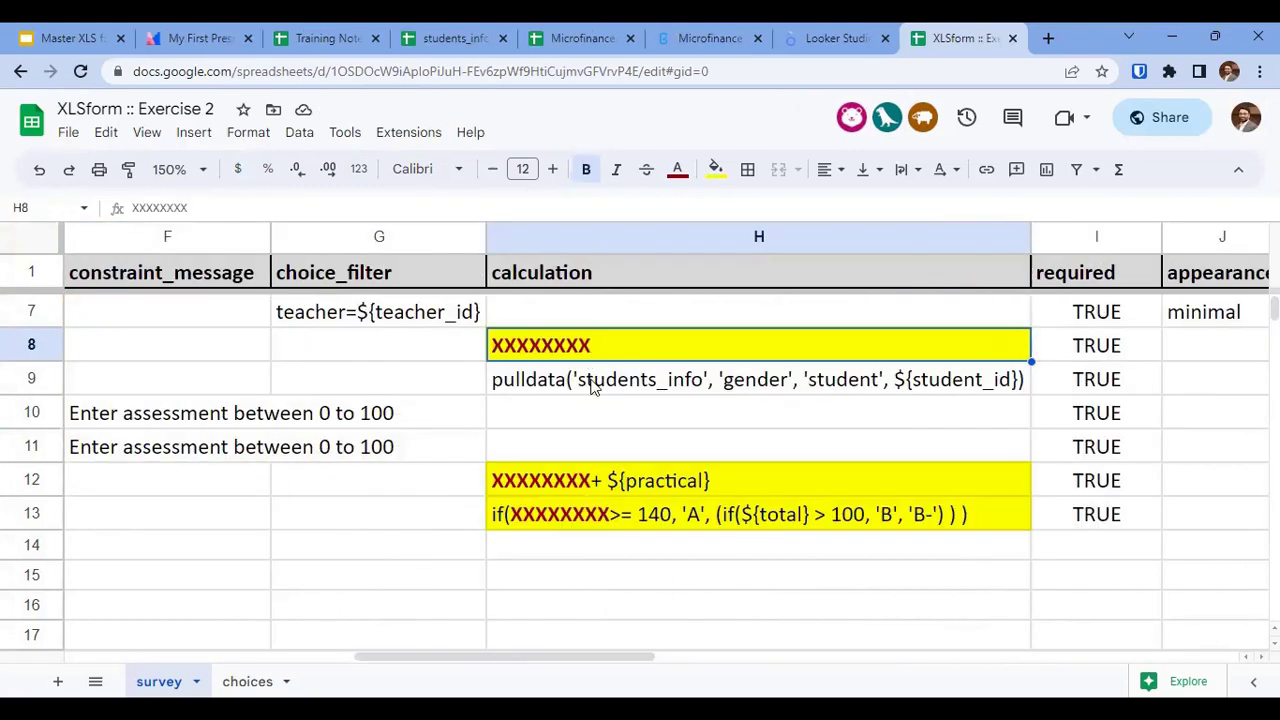
left_click(588, 376)
key("ctrl+c")
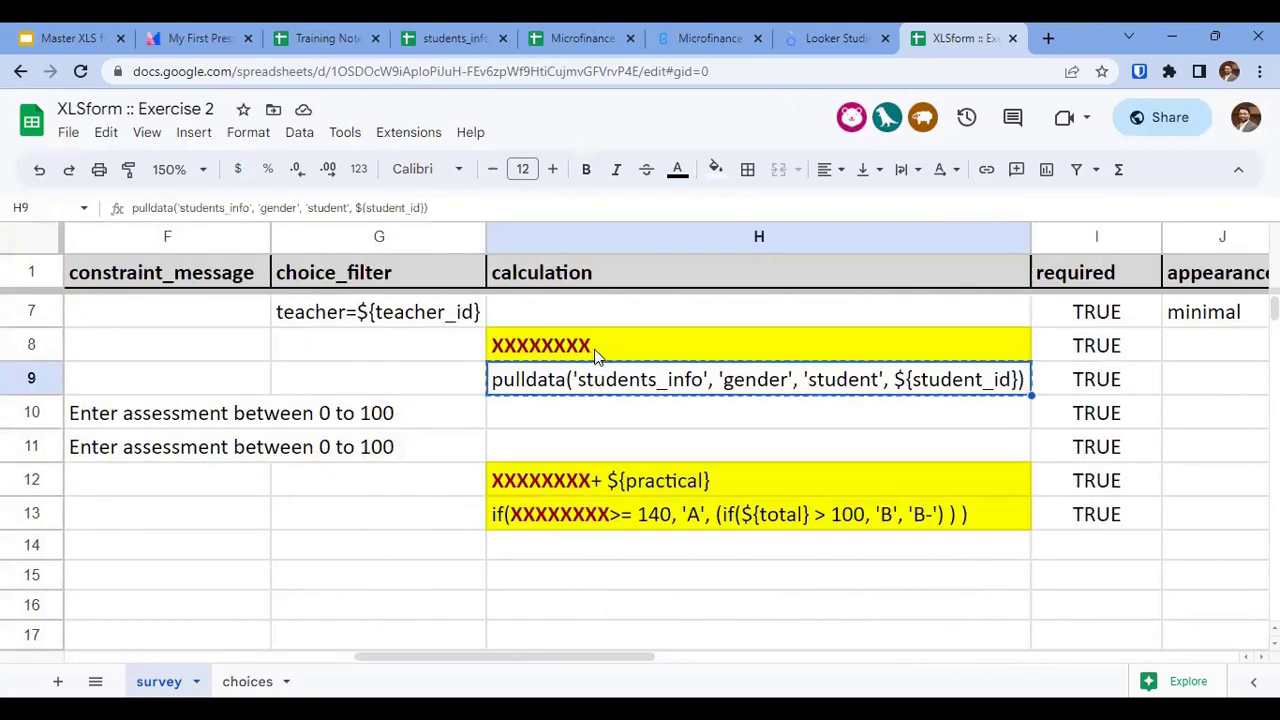
left_click(594, 350)
key("ctrl+shift+v")
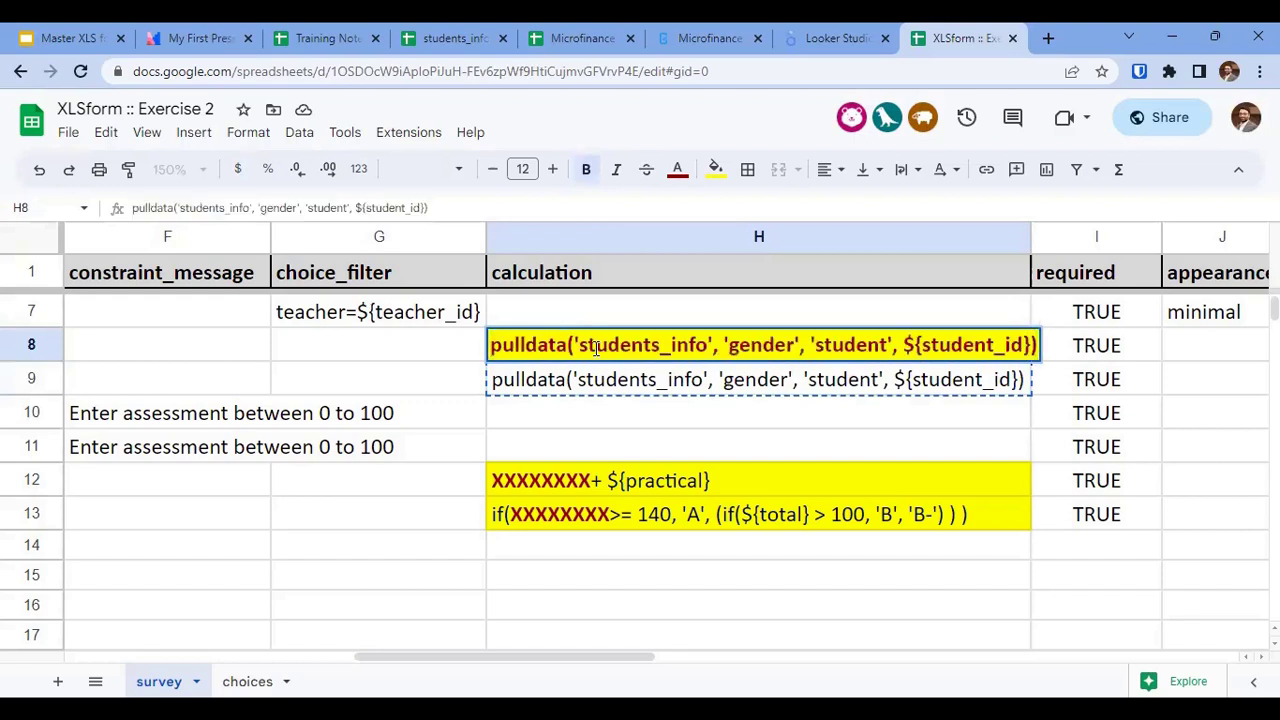
Change the column name in H8's pulldata formula from gender to age.
double_click(766, 342)
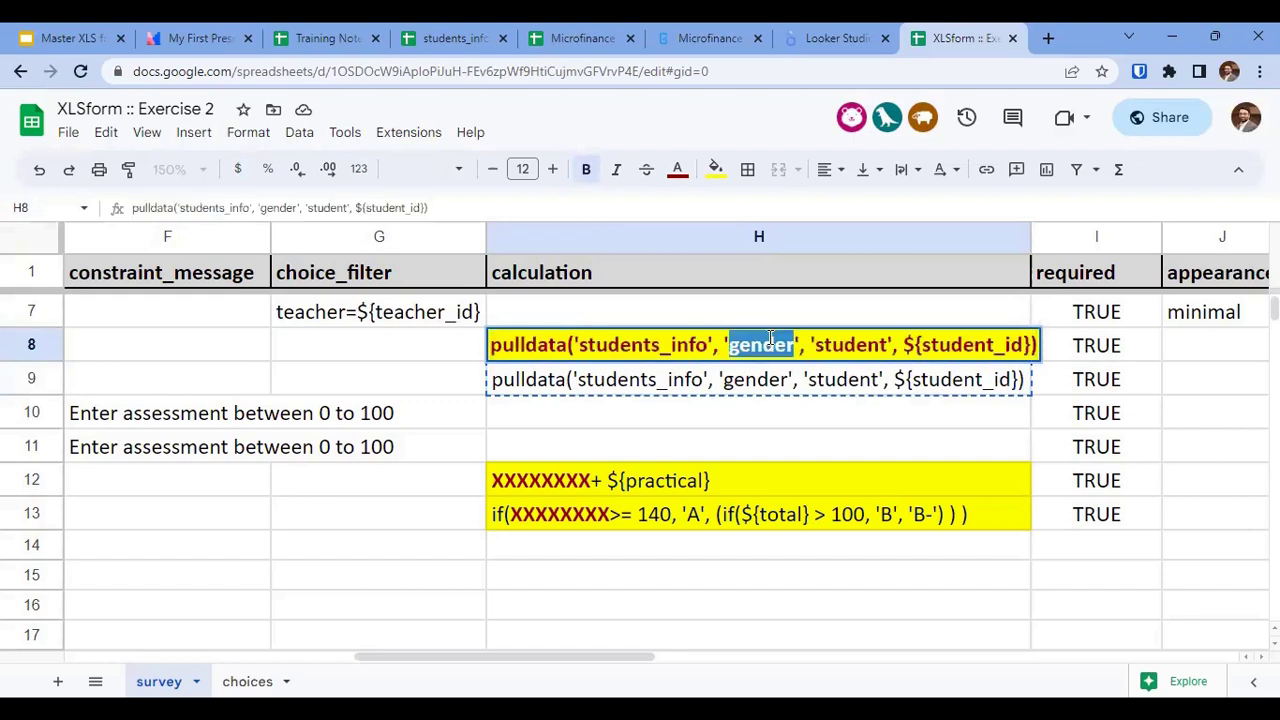
type("age")
key("Return")
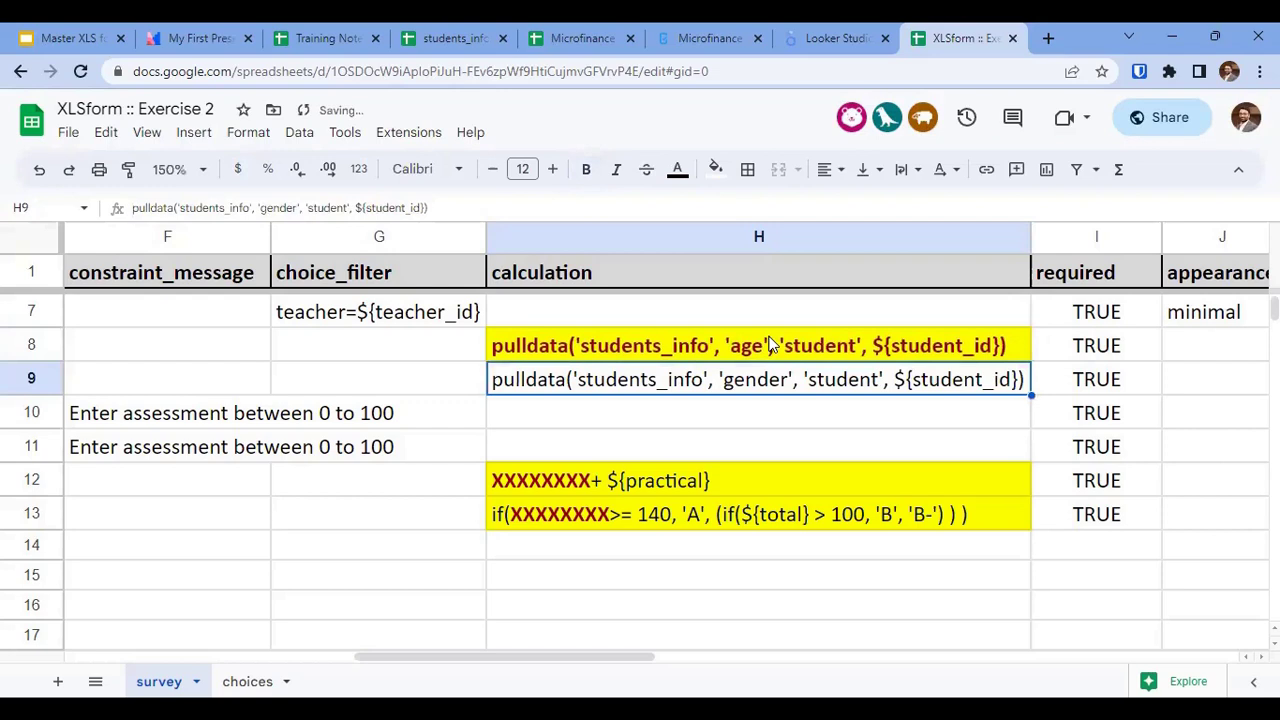
left_click(770, 343)
key("Down")
key("Home")
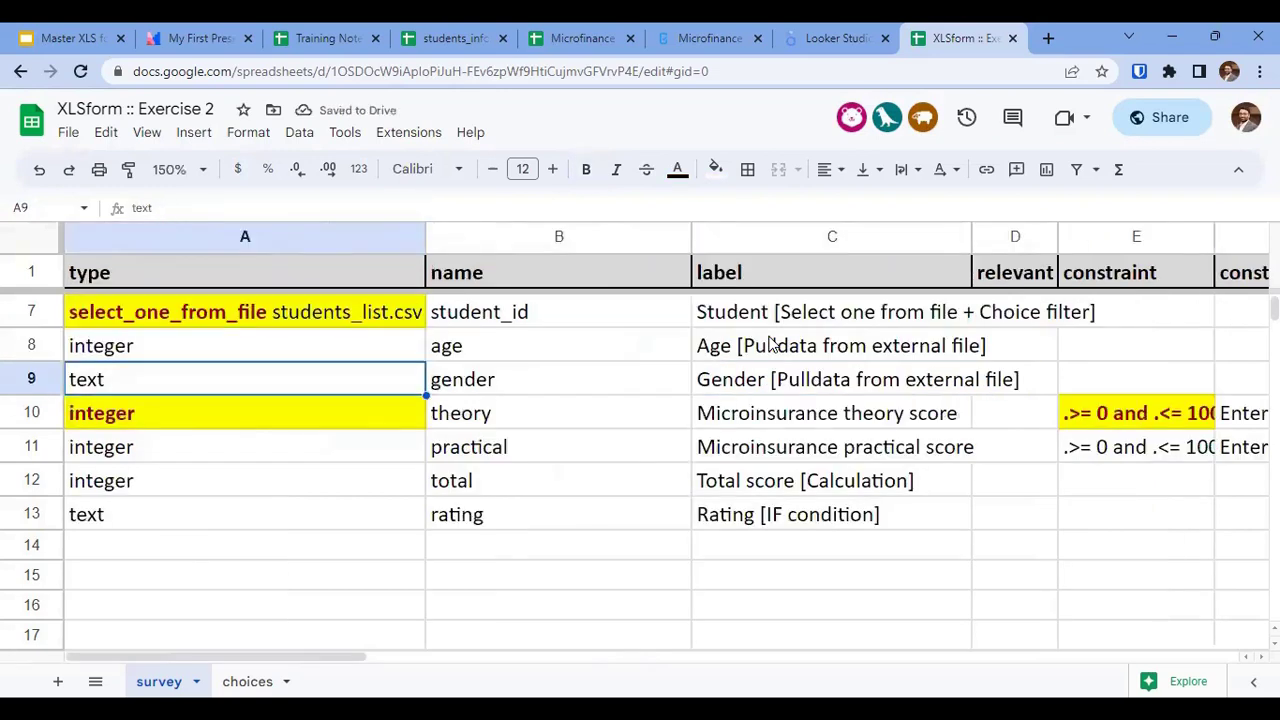
Enter ${theory}+ ${practical} as the calculation of the total score question in H12.
key("Down")
key("Right")
key("Down")
key("Right")
key("Right")
key("Right")
key("Right")
key("Right")
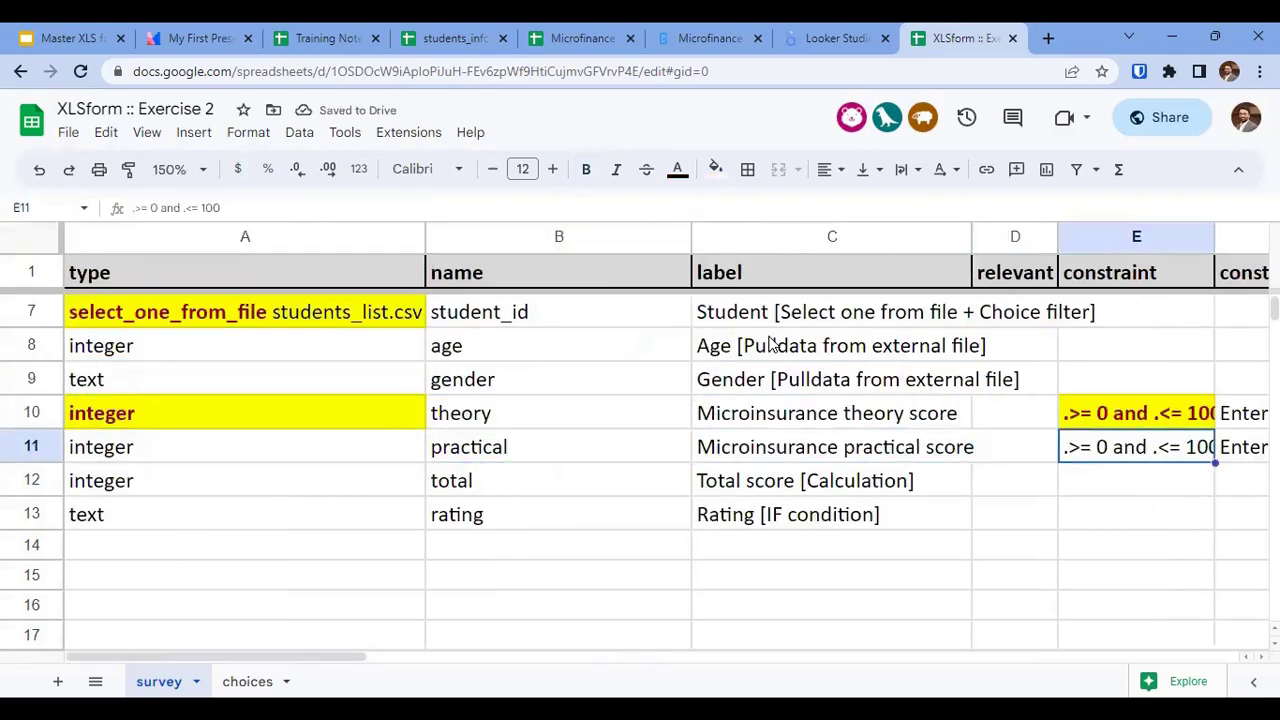
key("Down")
key("Right")
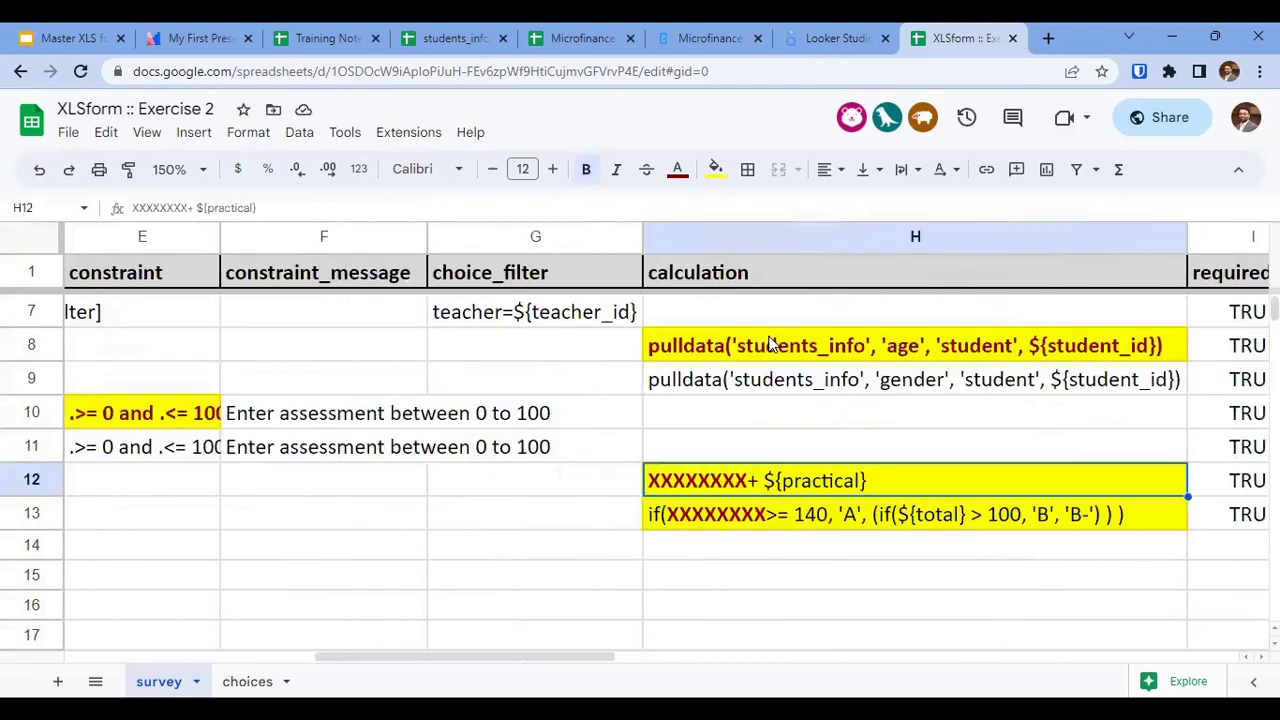
key("Left")
key("Right")
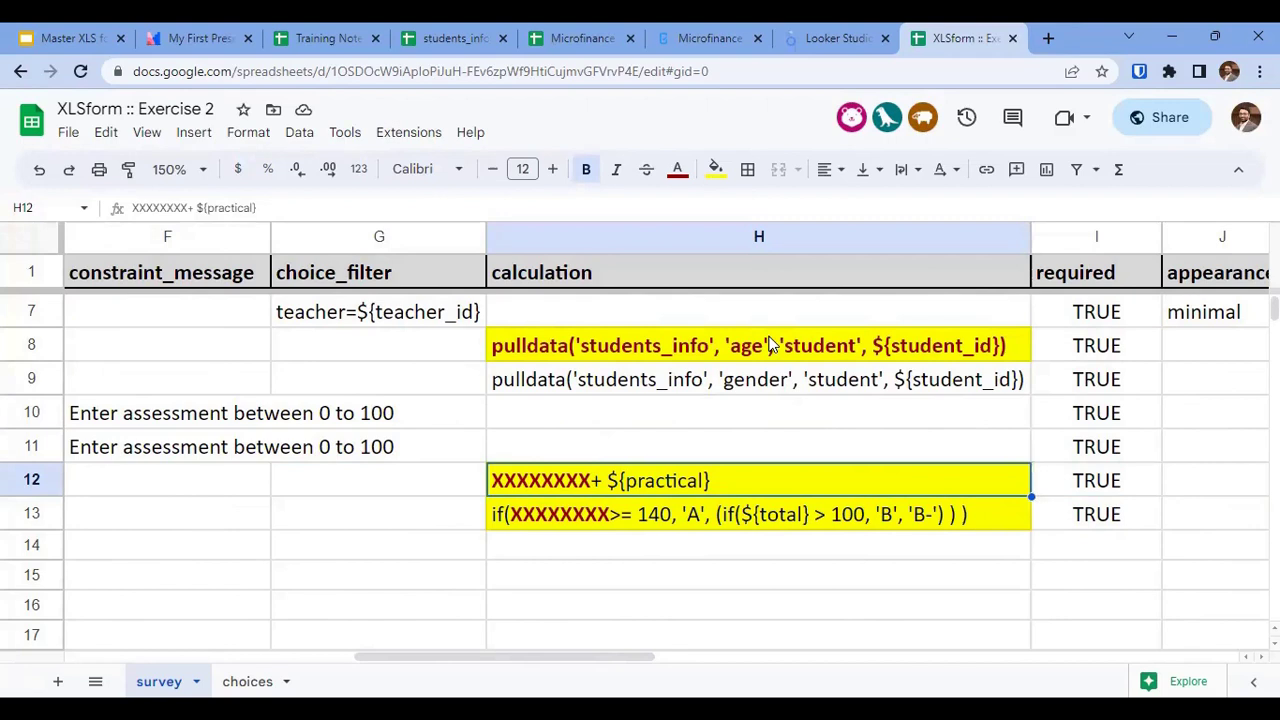
type("${theory}+ ${practical}")
key("Return")
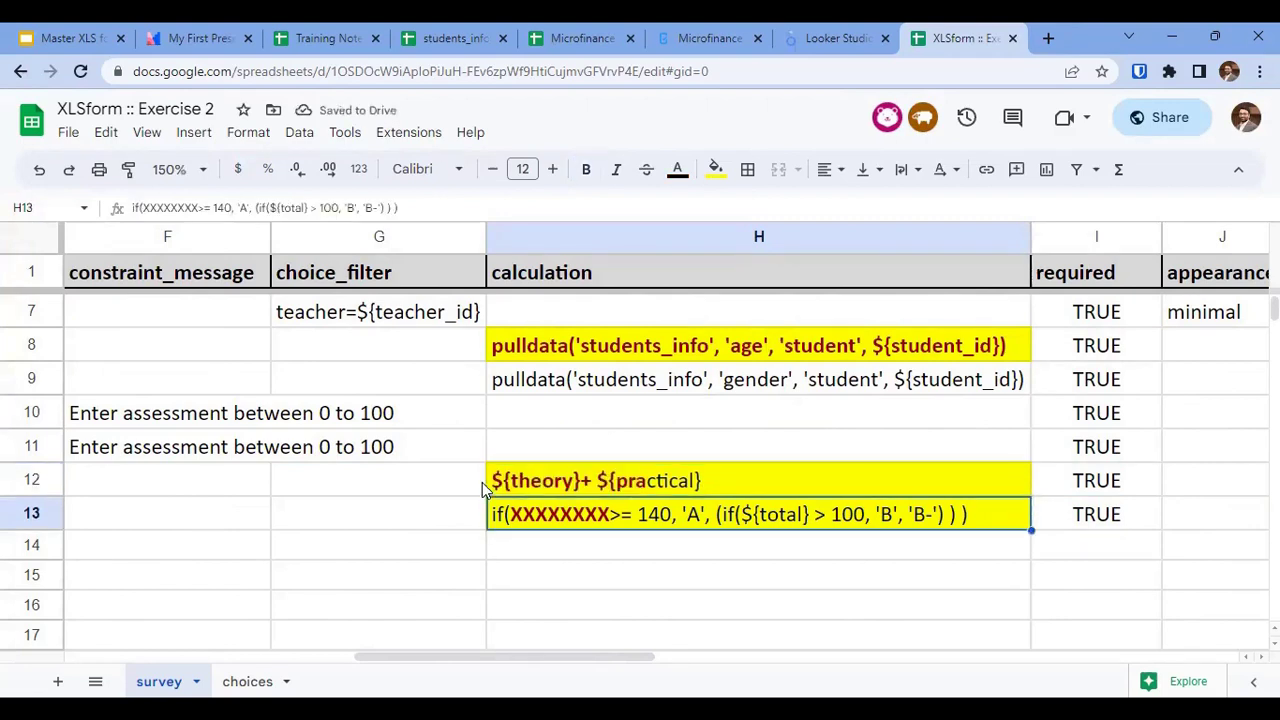
Replace the placeholder in the rating question's IF formula in H13 with ${total}.
key("Down")
key("Up")
key("ctrl+z")
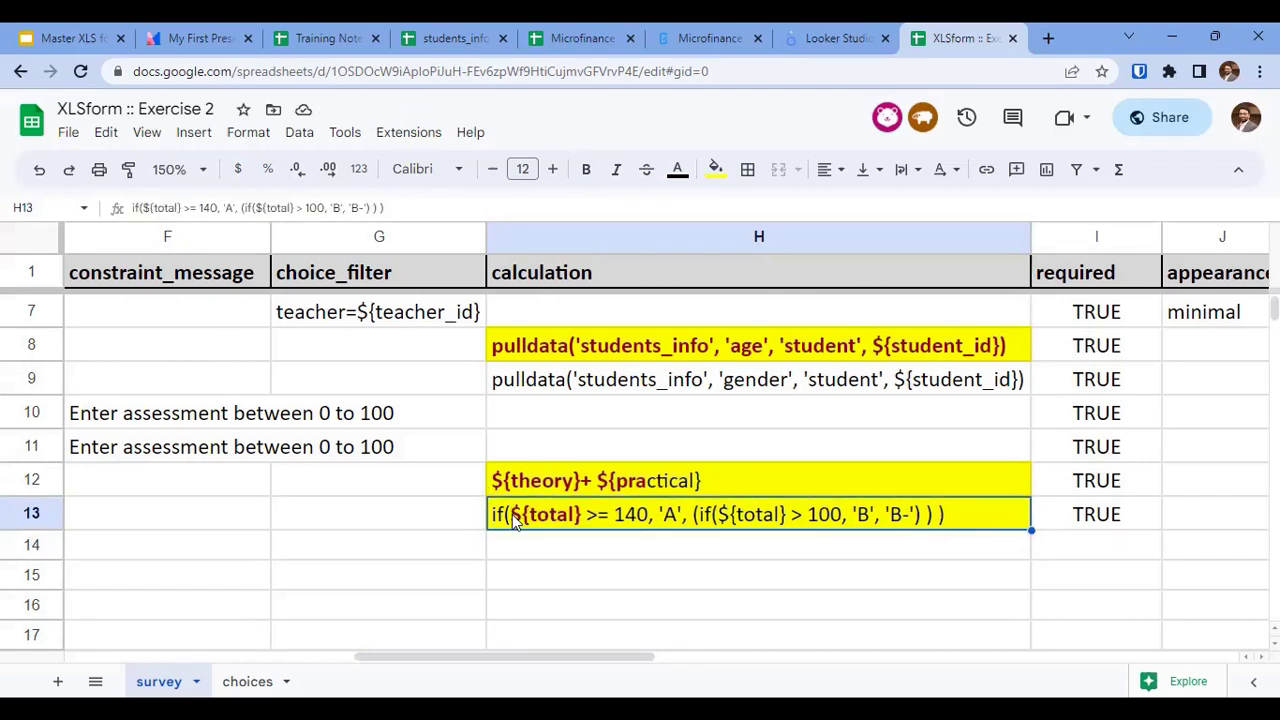
key("Return")
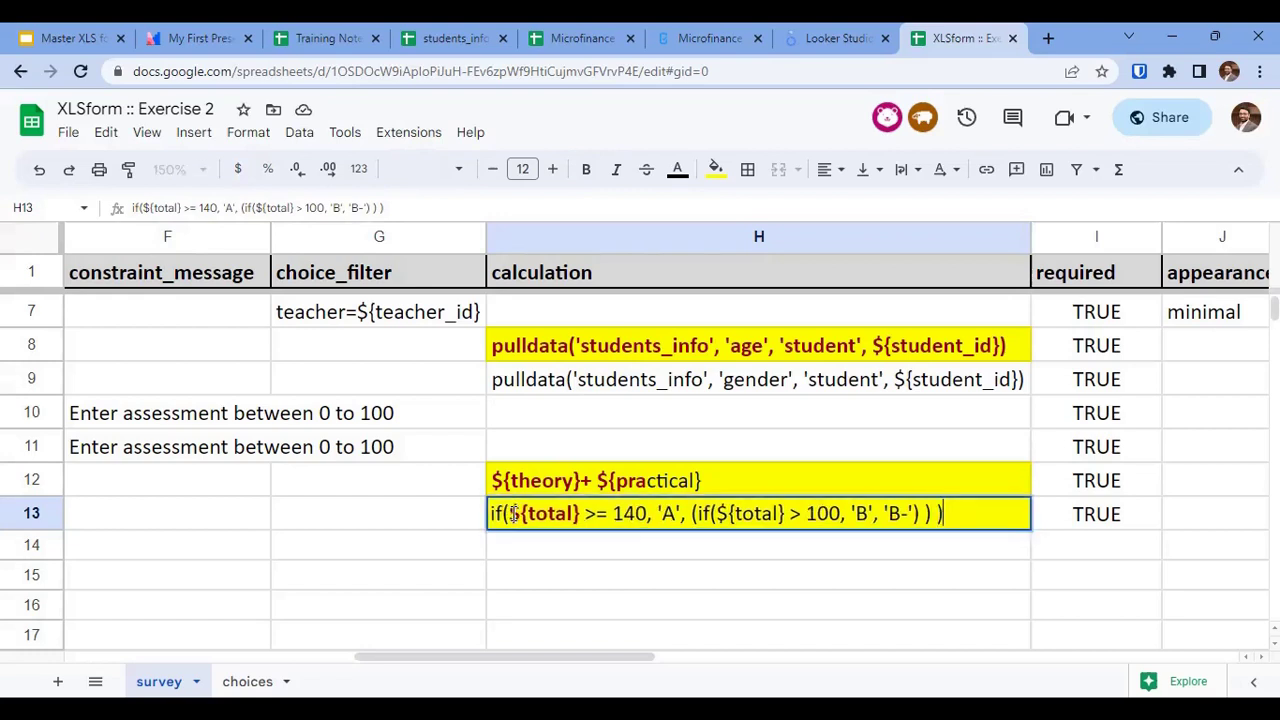
key("ctrl+z")
key("Home")
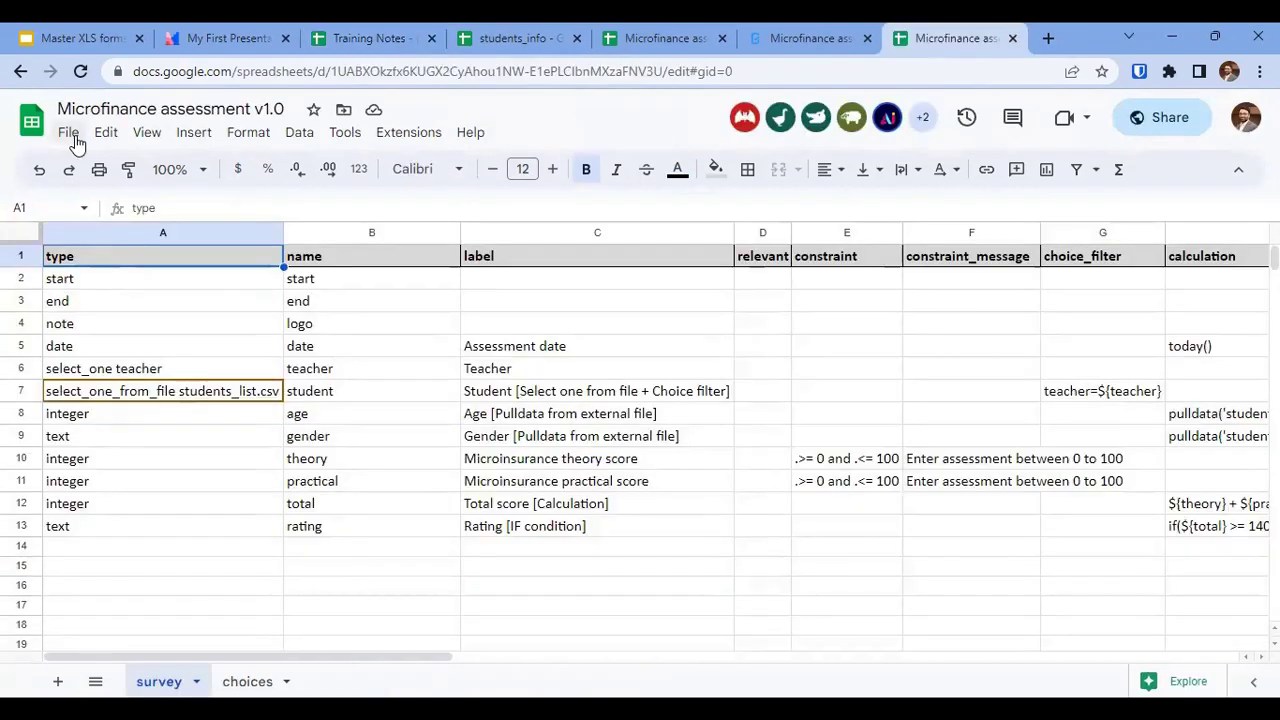
Download the Microfinance assessment v1.0 spreadsheet as an Excel .xlsx file.
left_click(68, 132)
mouse_move(143, 360)
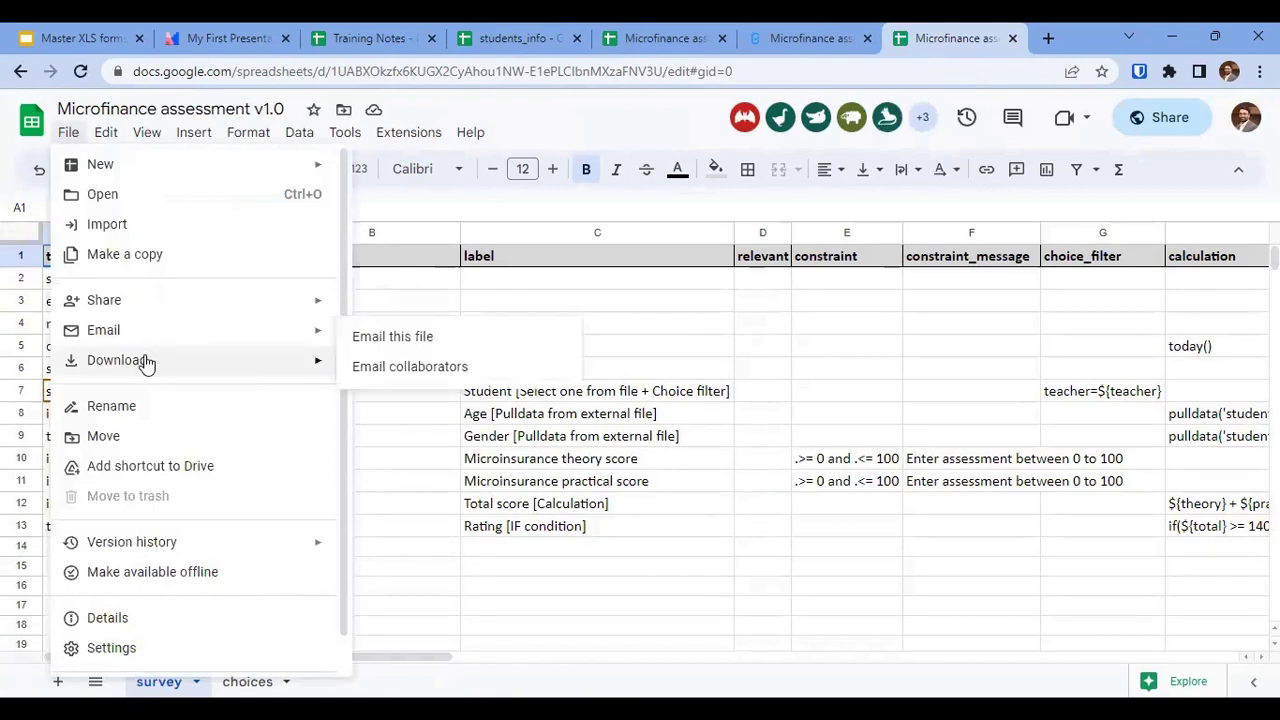
left_click(401, 366)
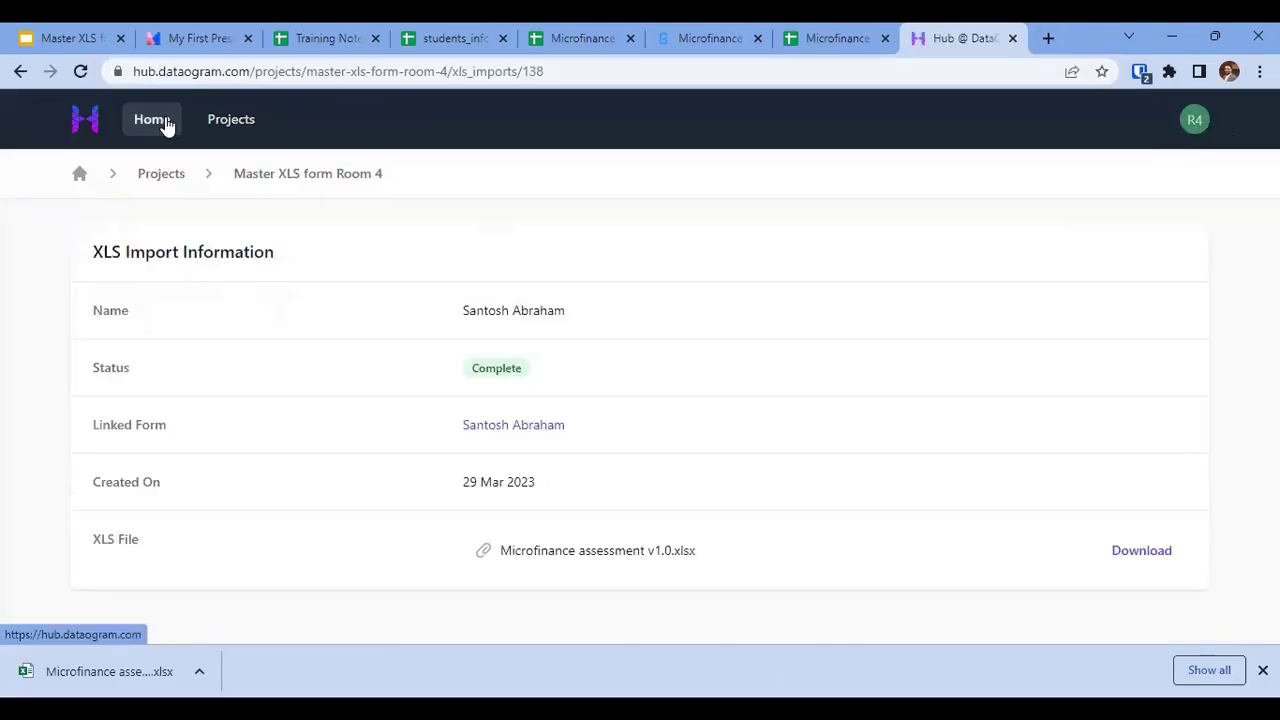
In the Hub, view the file-upload page for a new form in Master XLS form Room 4 and return to the project's forms list.
left_click(166, 125)
left_click(1171, 277)
left_click(1162, 322)
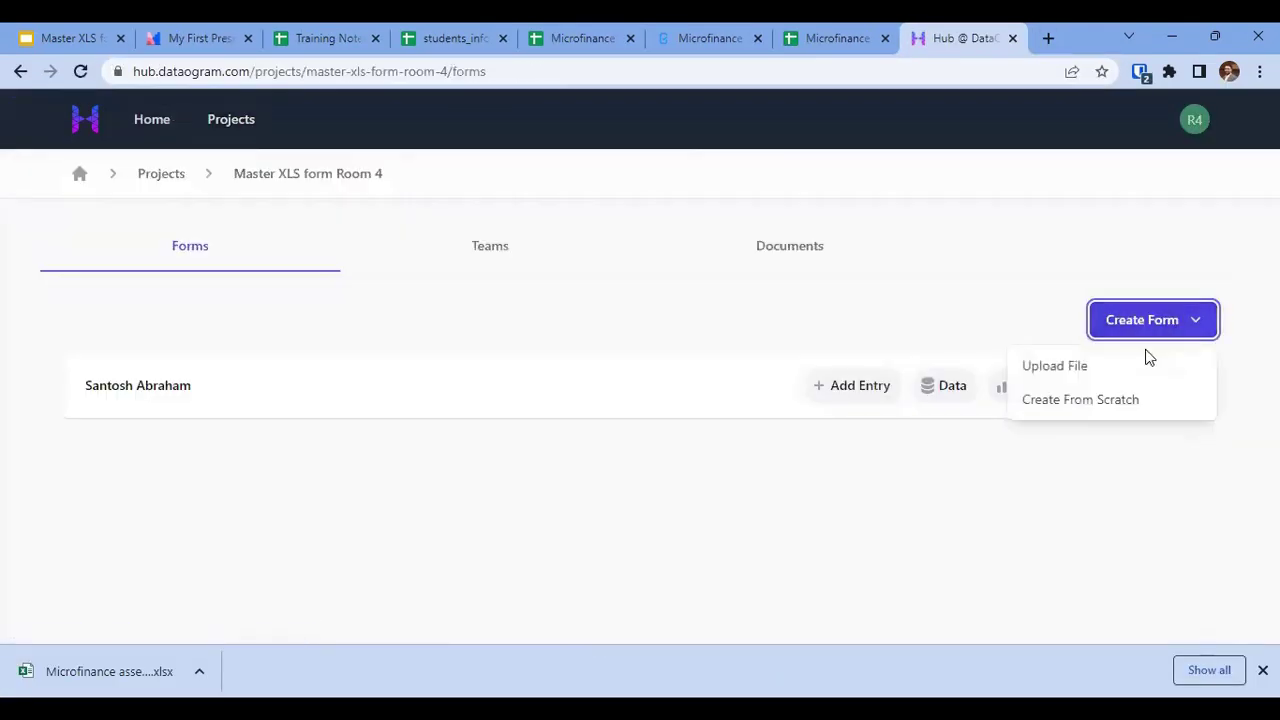
left_click(1077, 367)
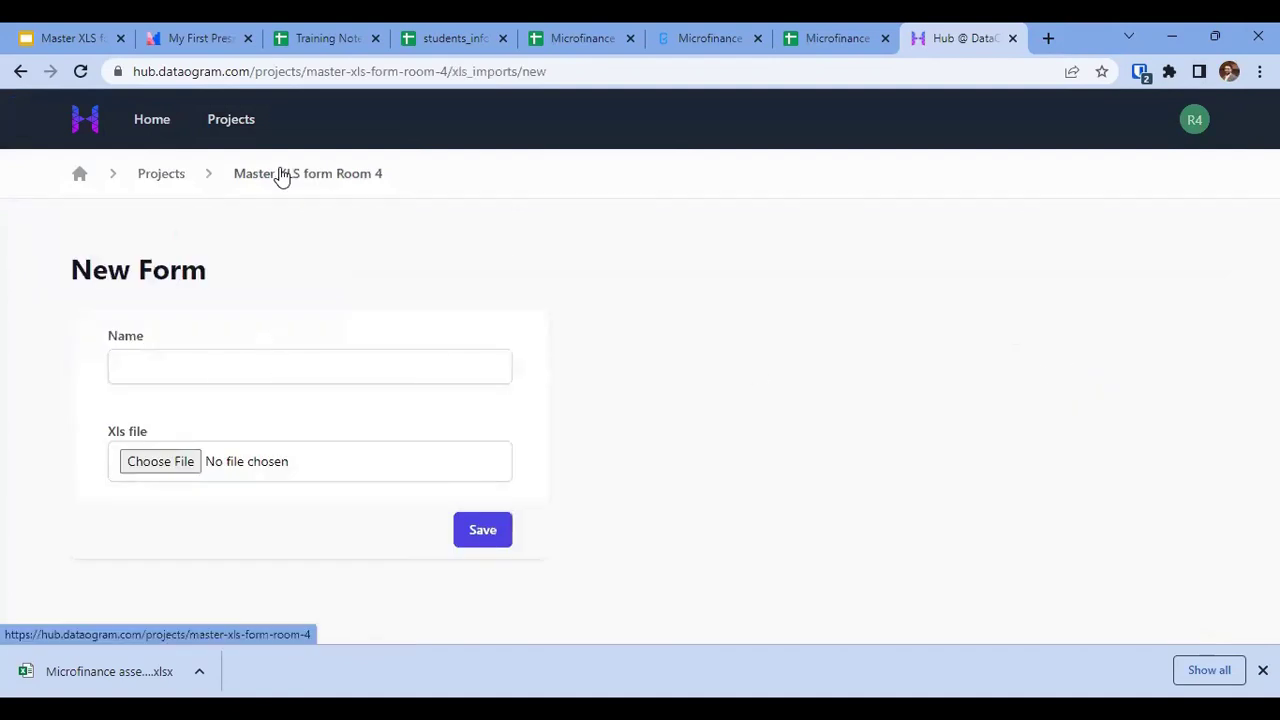
left_click(282, 176)
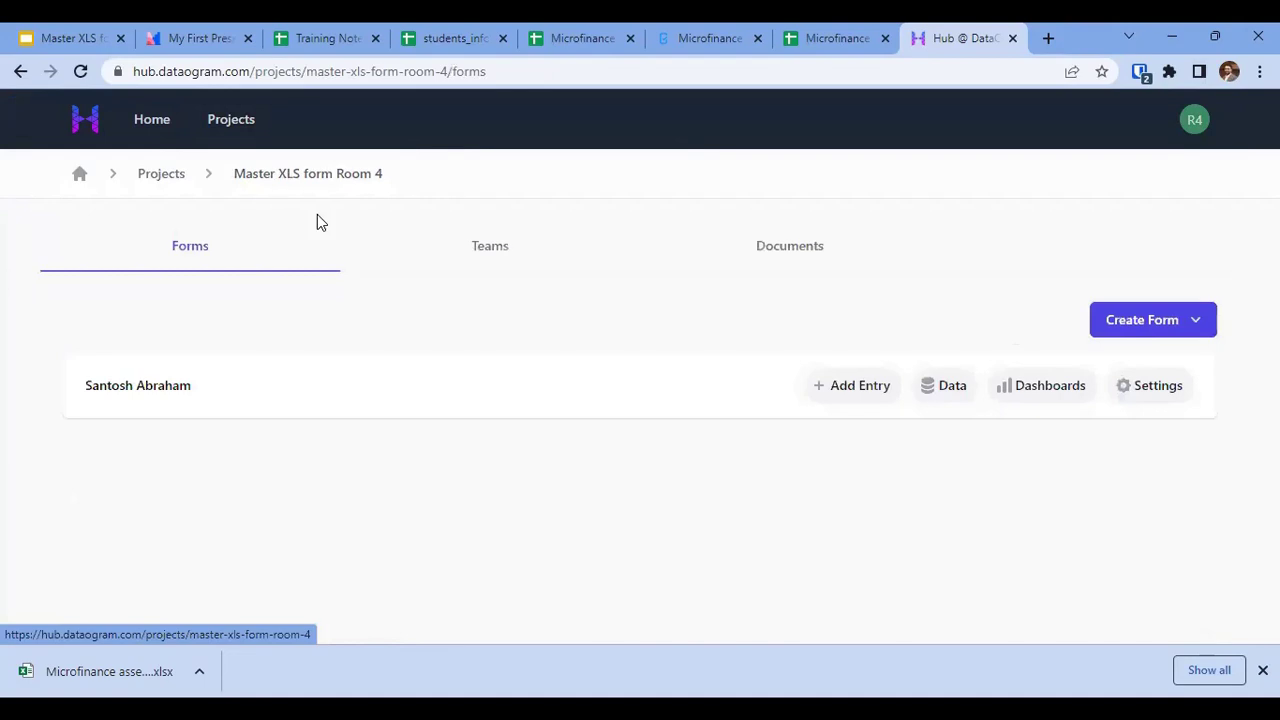
Try to open the imported form for data entry, dismiss the dialog and close the form's tab.
left_click_drag(212, 396, 91, 390)
left_click(846, 386)
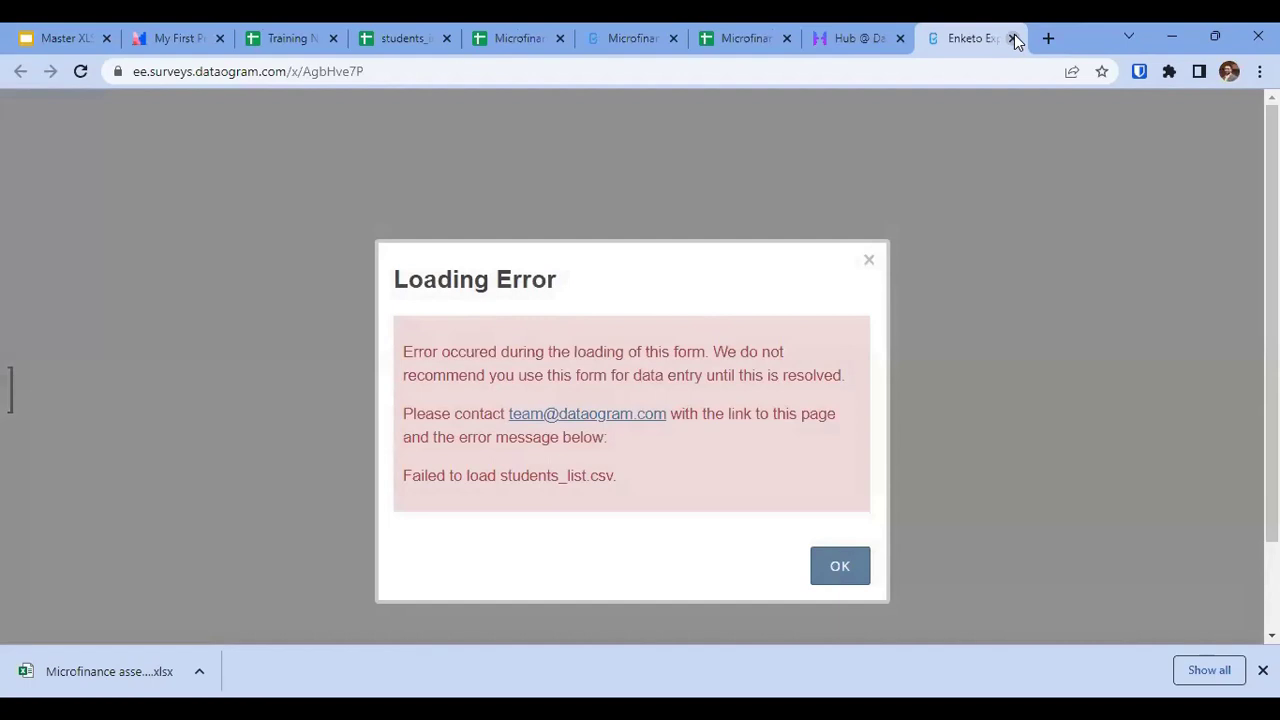
left_click(868, 261)
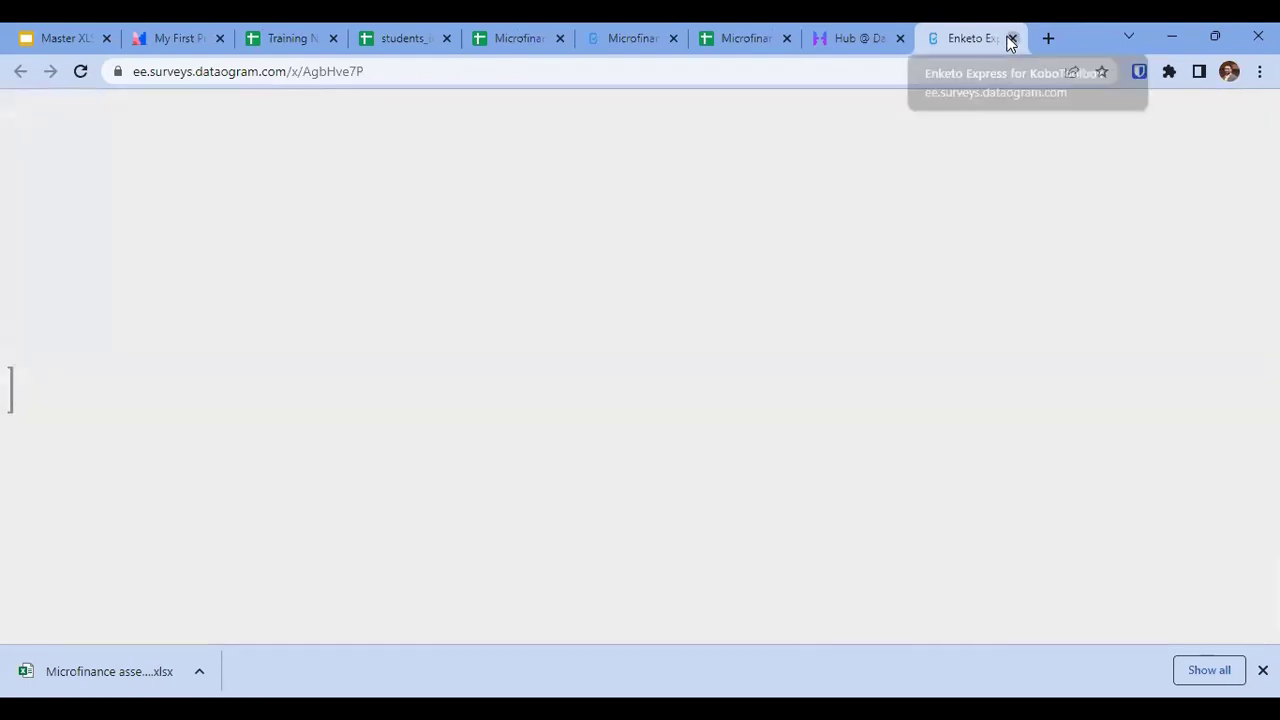
left_click(1011, 39)
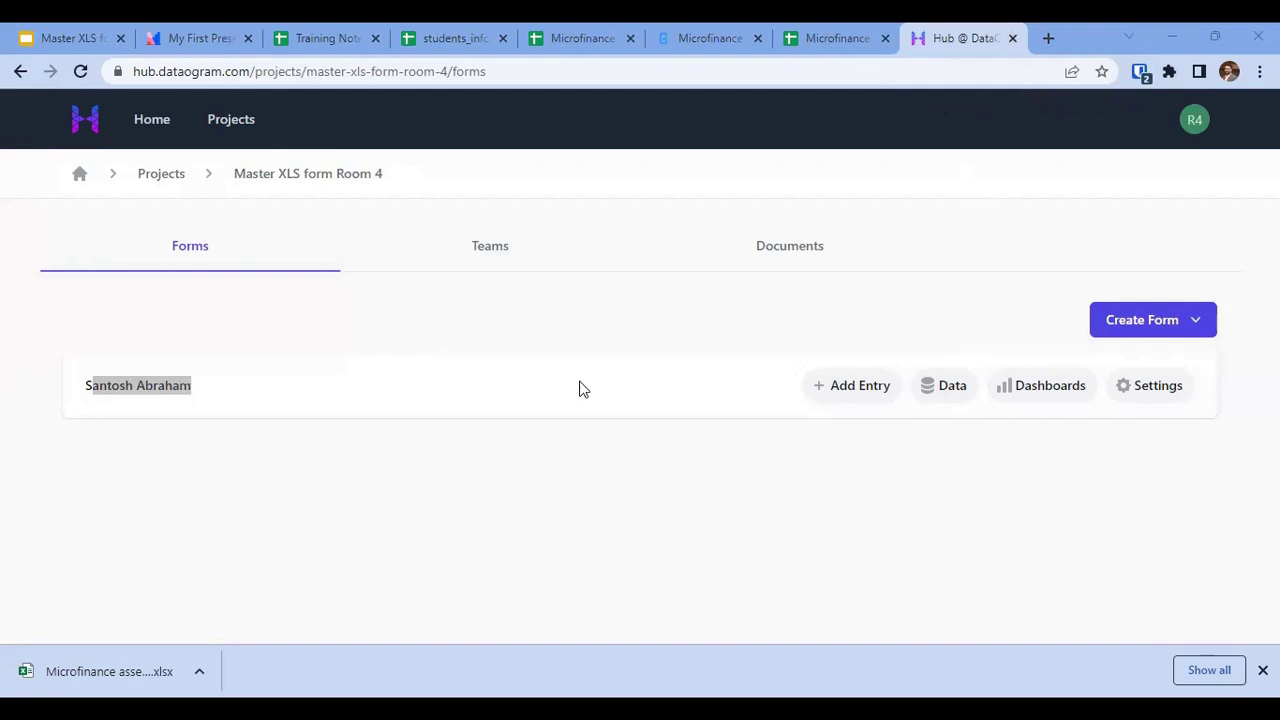
Open the students_list spreadsheet in a new browser tab from its copied link.
left_click(1048, 38)
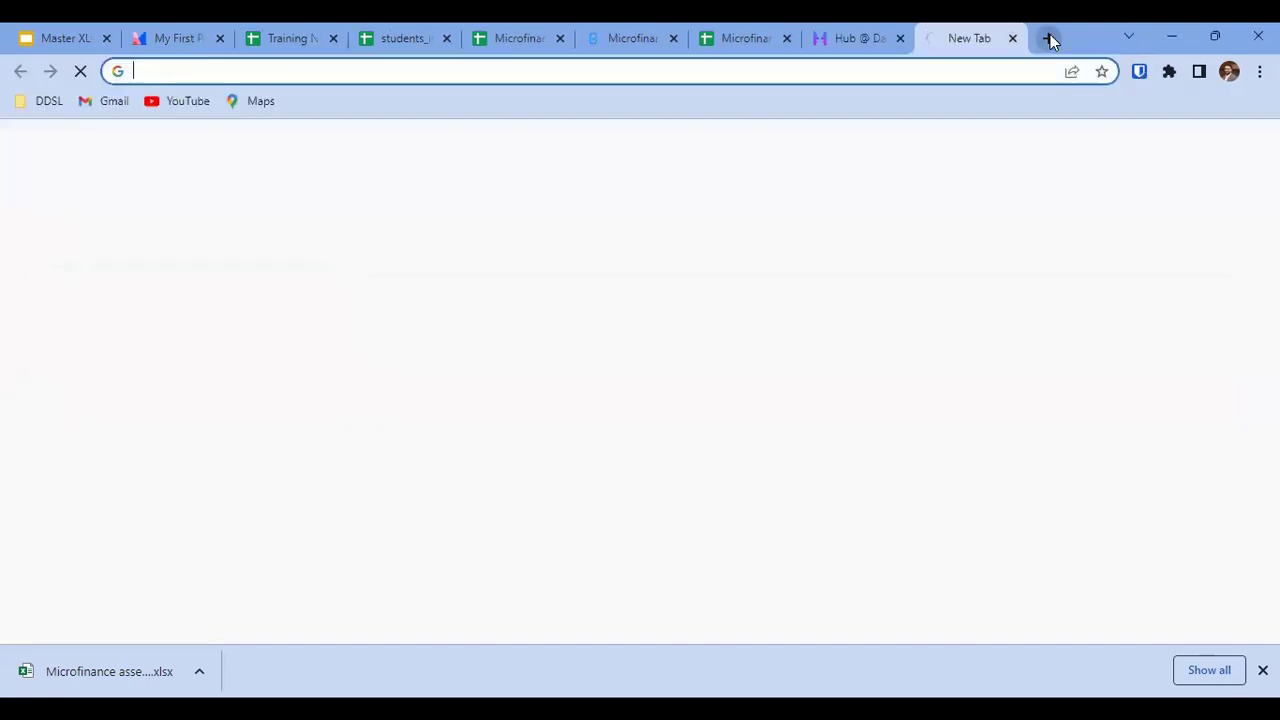
key("ctrl+v")
key("Return")
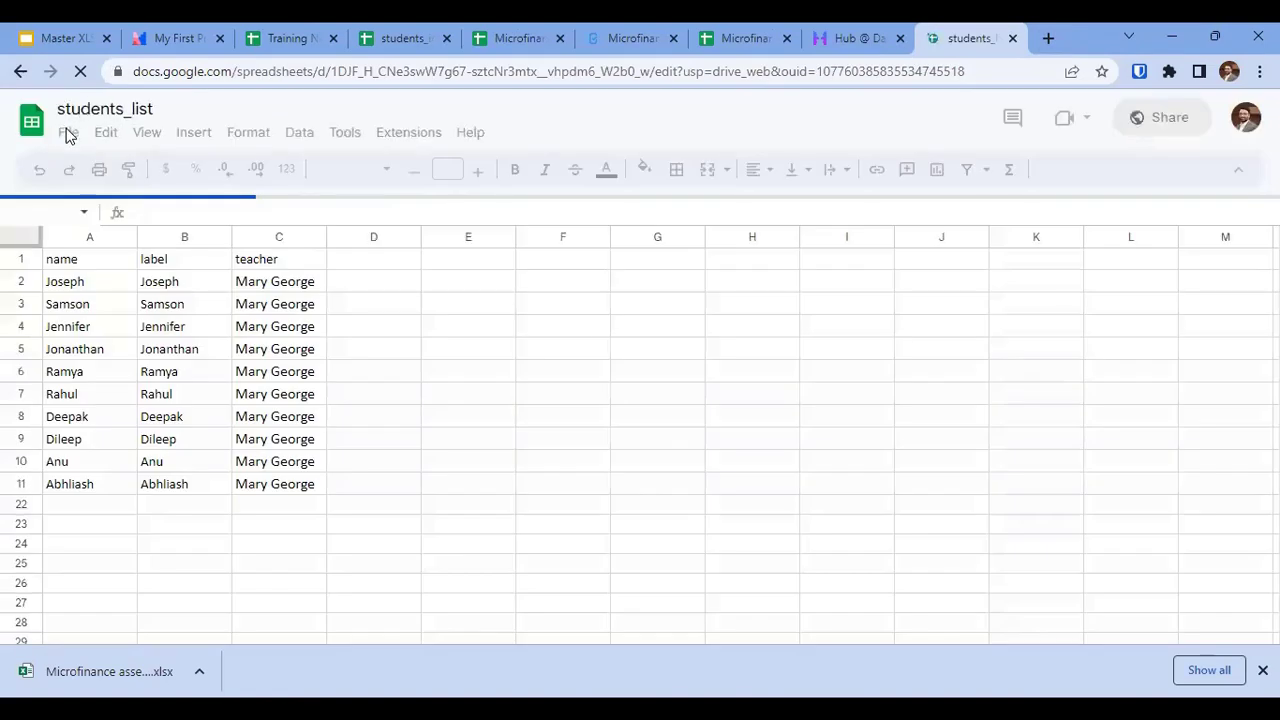
left_click(66, 132)
mouse_move(120, 360)
left_click(443, 491)
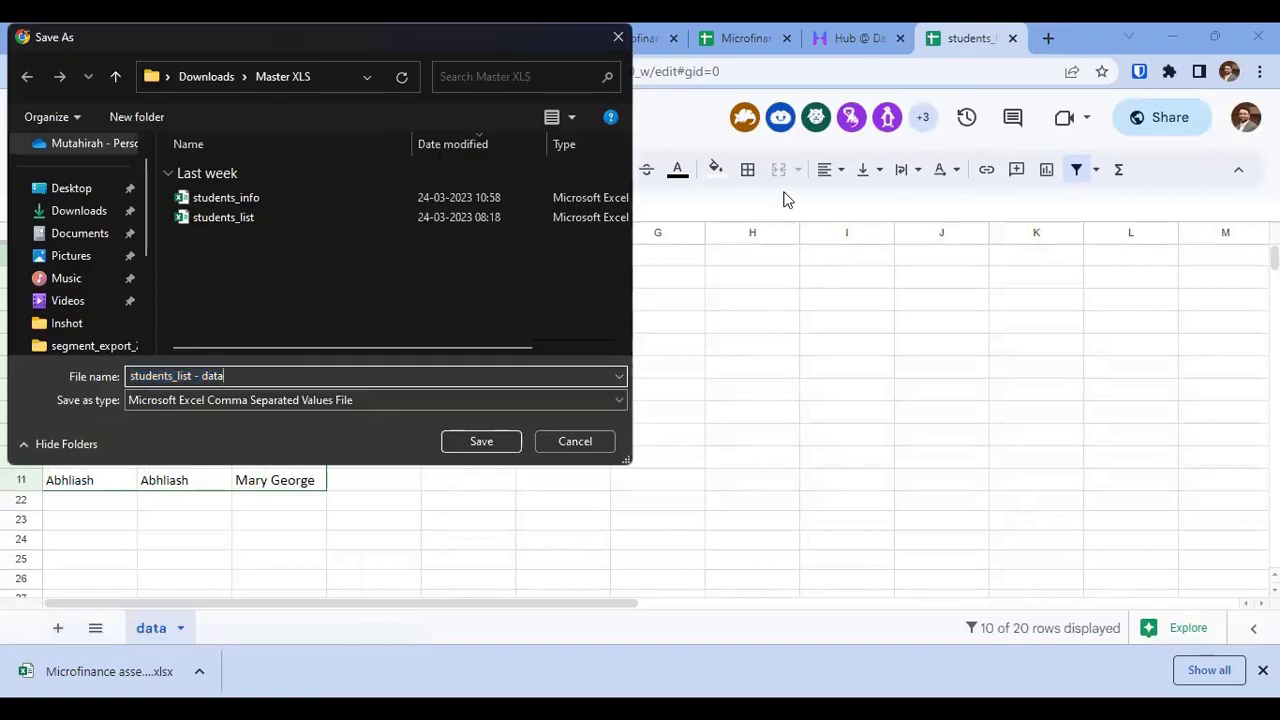
key("Escape")
Remove the filter from the student list and download the sheet as students_list.csv into the Master XLS folder.
left_click(68, 132)
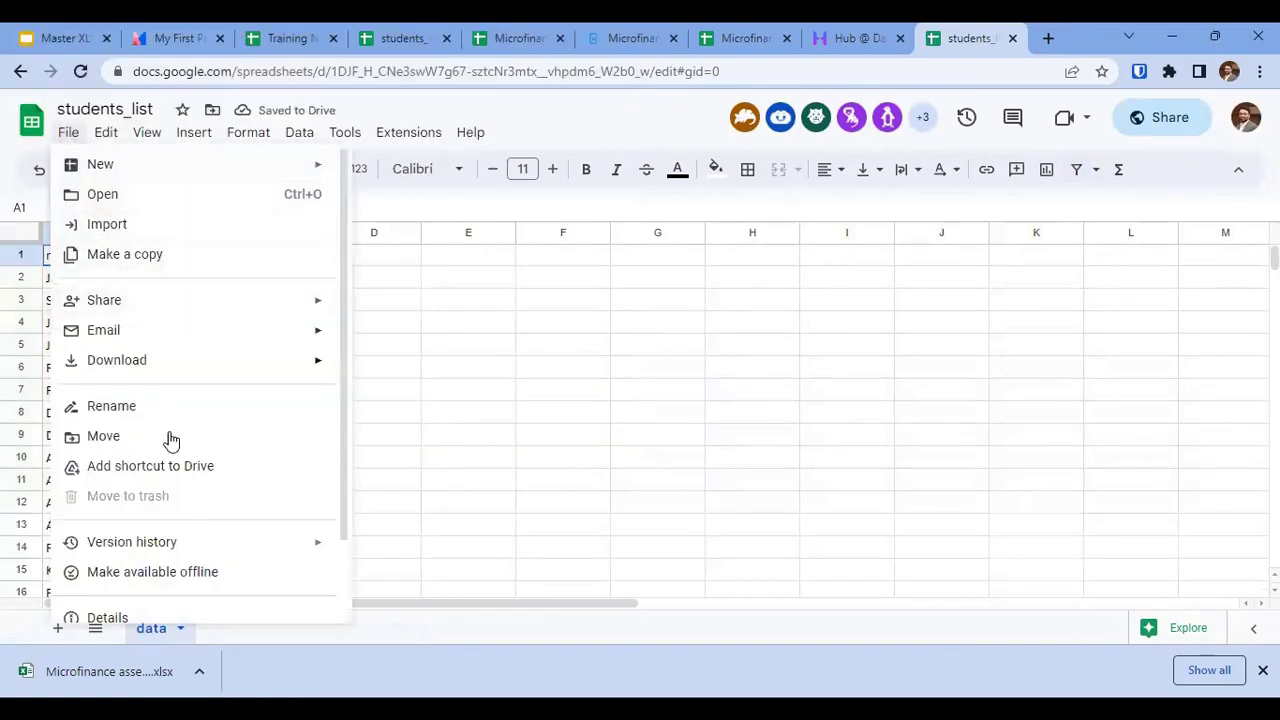
mouse_move(117, 360)
left_click(447, 490)
key("BackSpace")
key("BackSpace")
key("BackSpace")
key("BackSpace")
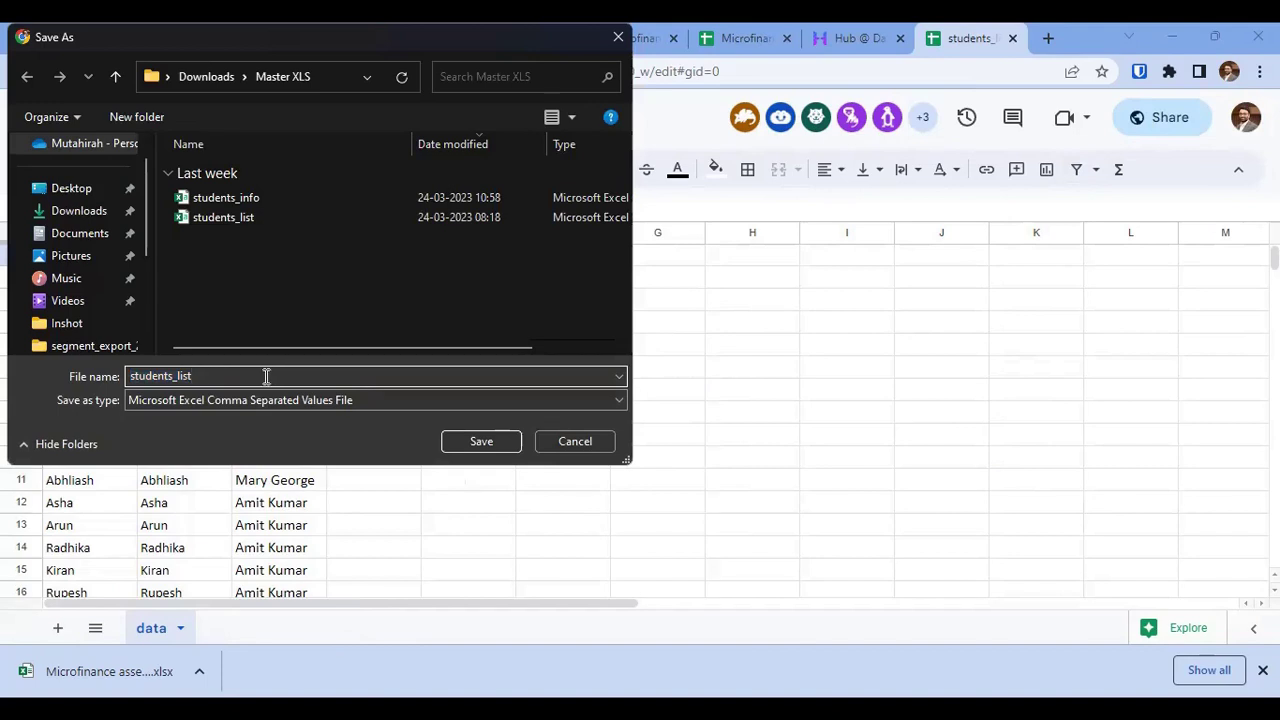
left_click(300, 398)
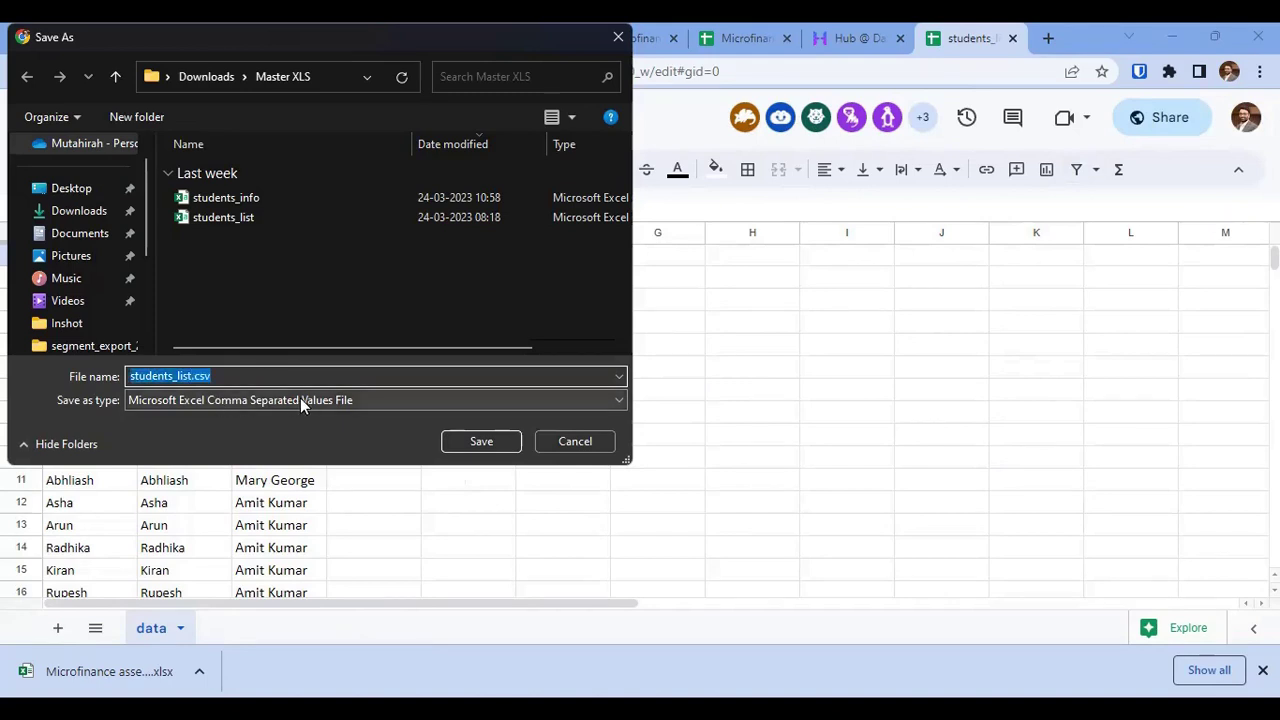
left_click(495, 446)
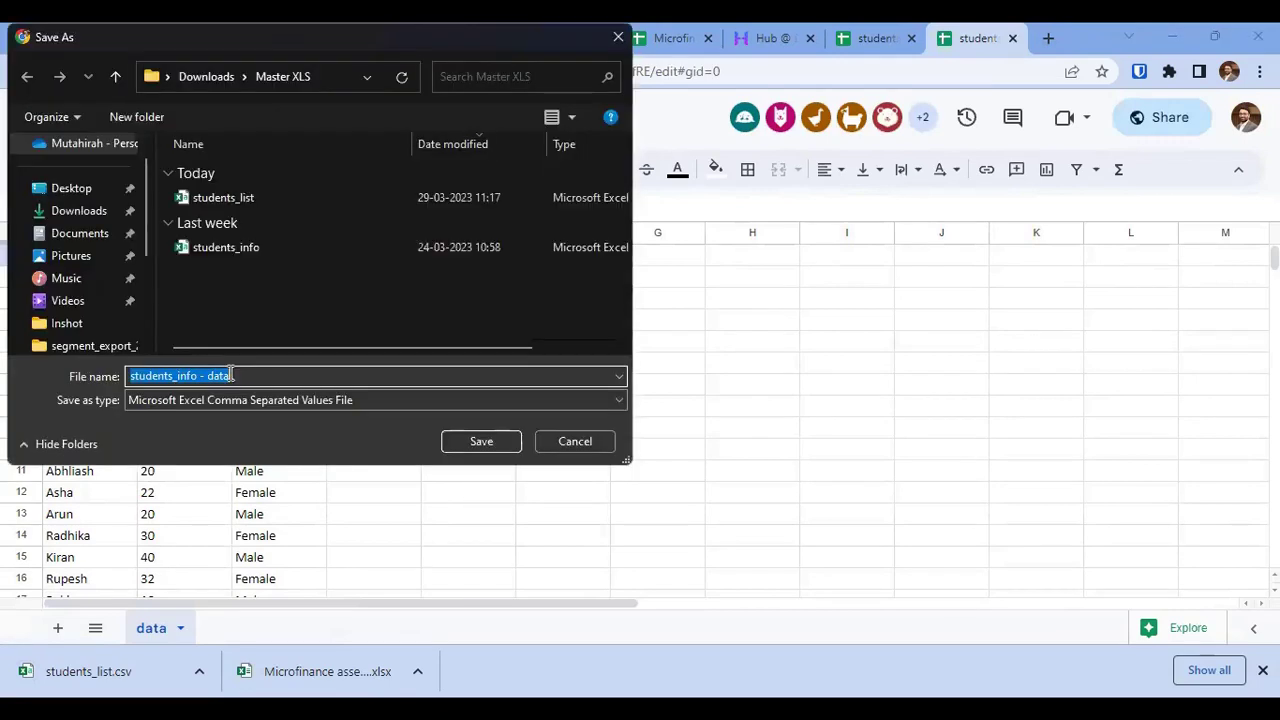
Save the student info sheet's CSV download as students_info in the Master XLS folder.
left_click(251, 376)
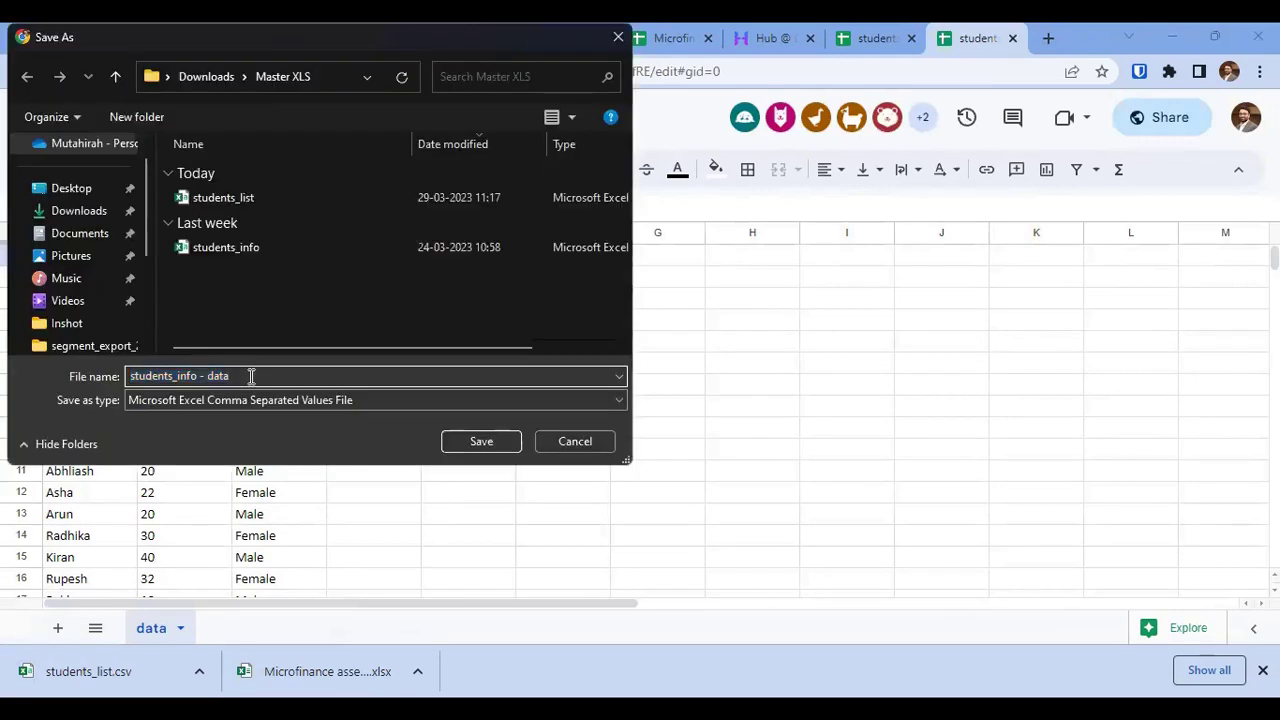
key("BackSpace")
key("BackSpace")
key("BackSpace")
key("BackSpace")
key("BackSpace")
key("BackSpace")
key("BackSpace")
key("Return")
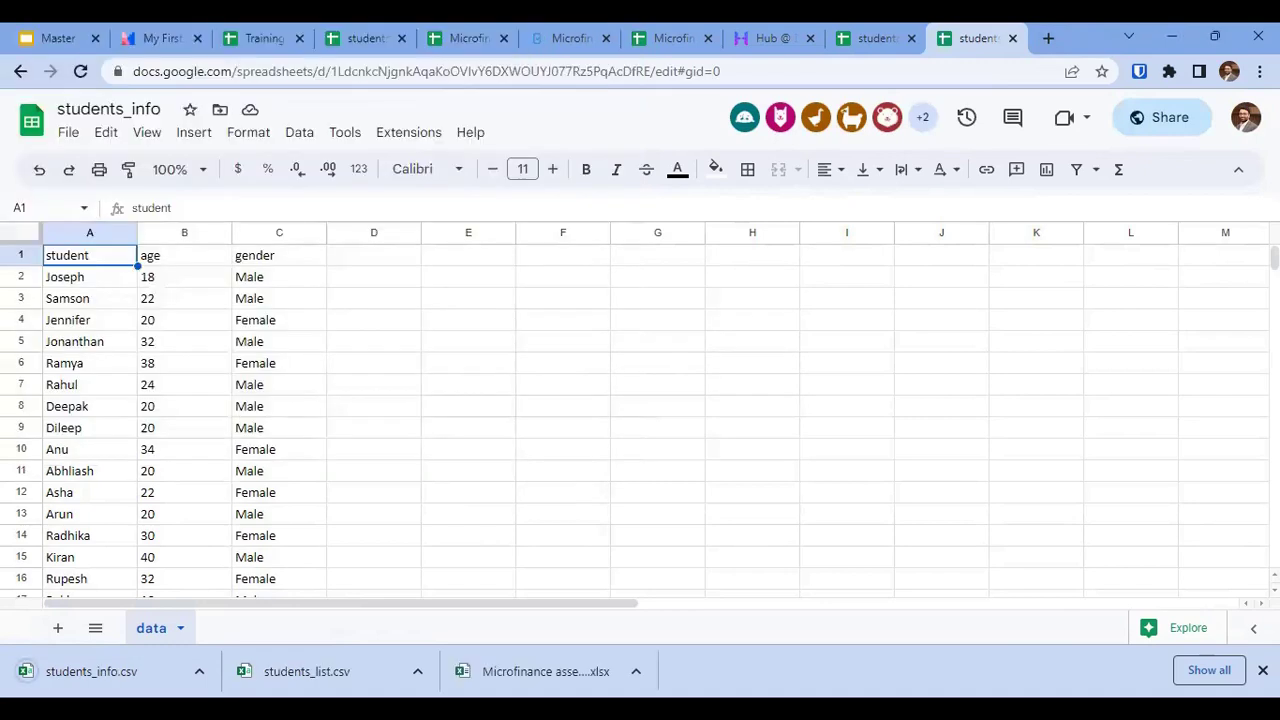
Upload students_info.csv and students_list.csv to the files in the imported form's settings in the Hub.
key("ctrl+3")
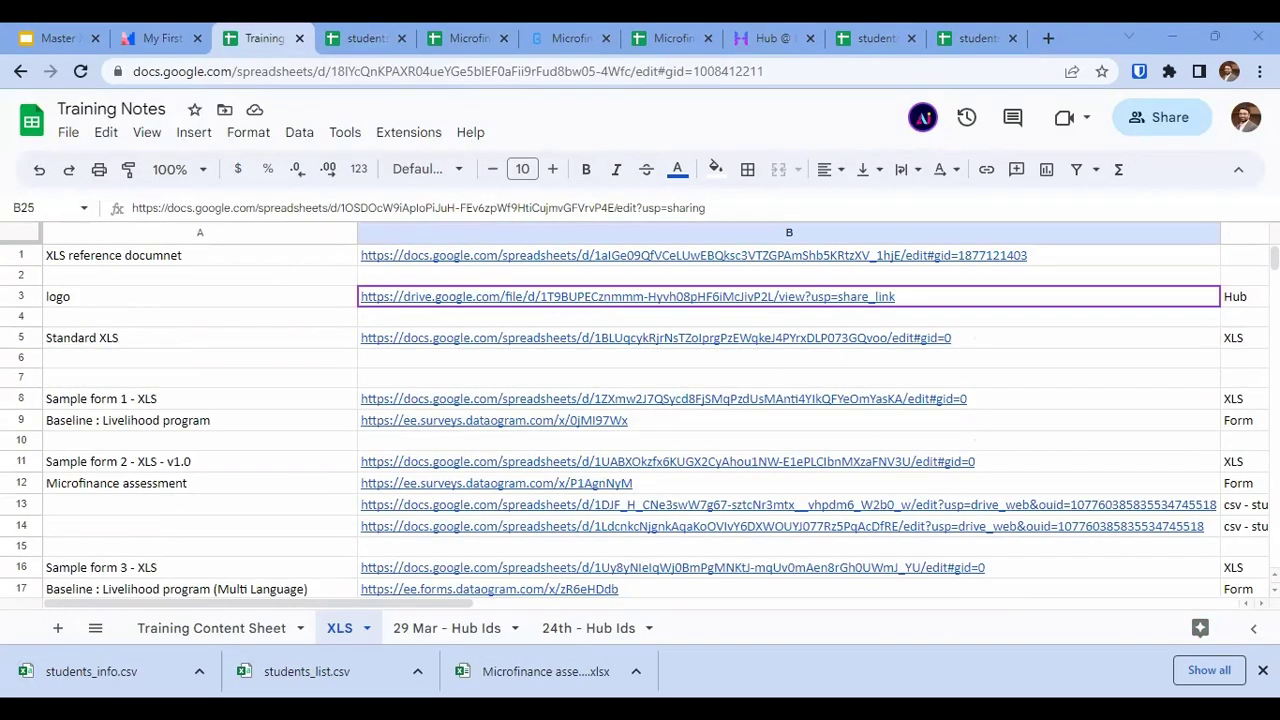
left_click(772, 36)
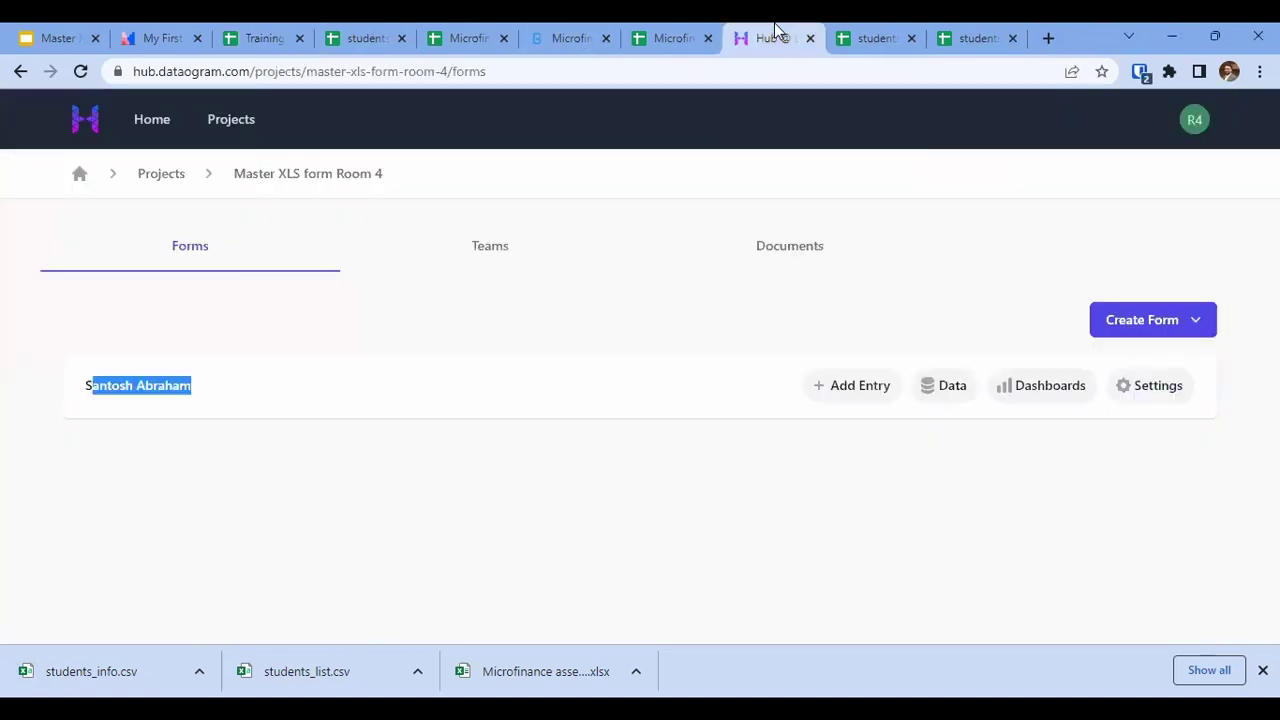
left_click(1158, 386)
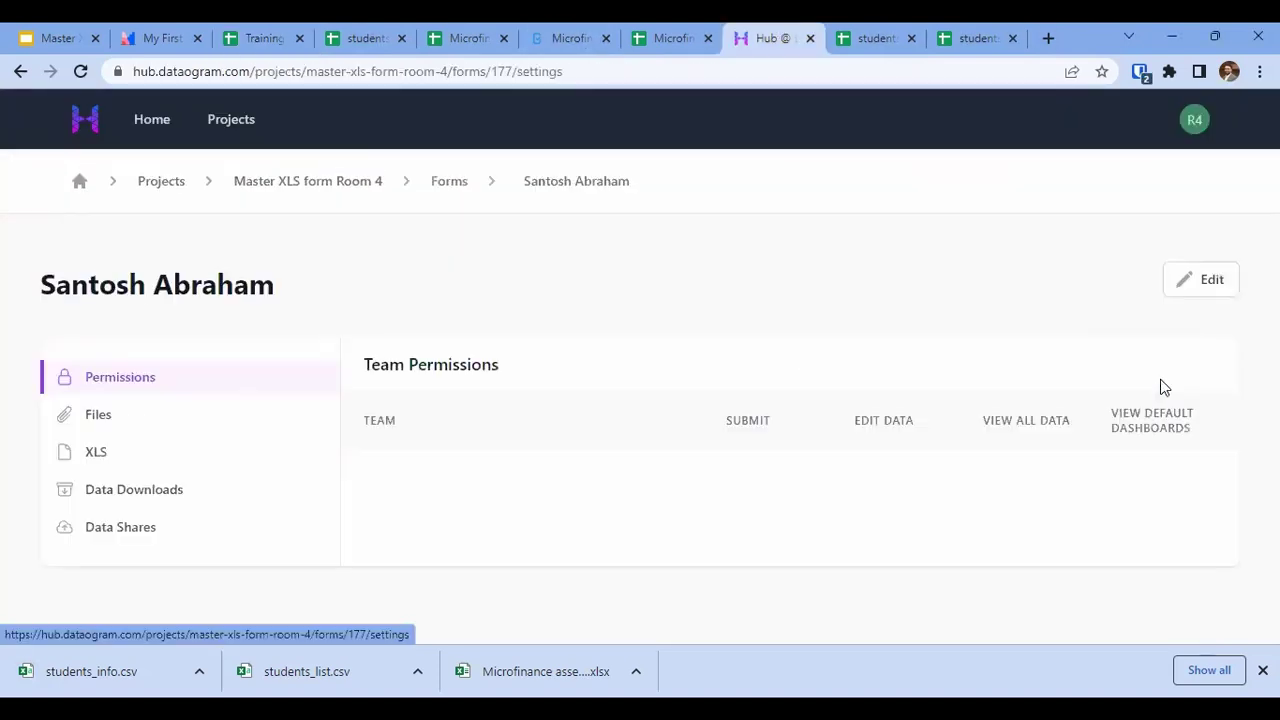
left_click(103, 428)
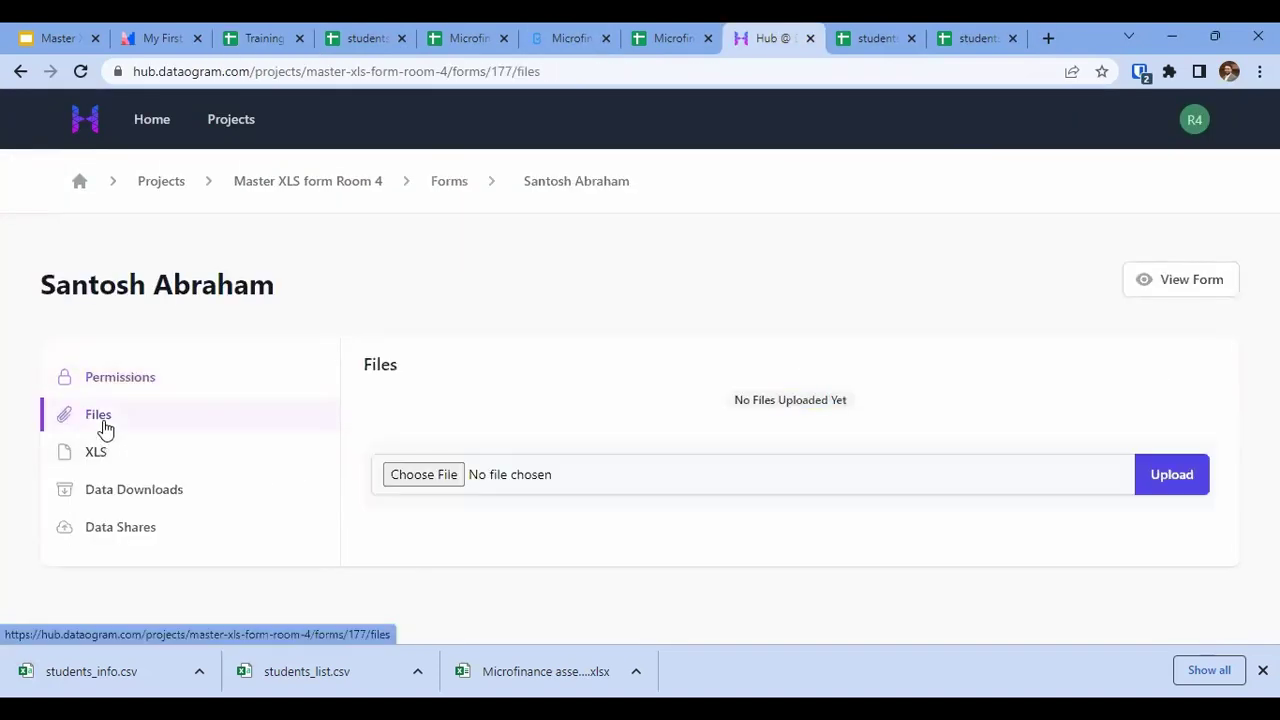
left_click(424, 475)
double_click(270, 201)
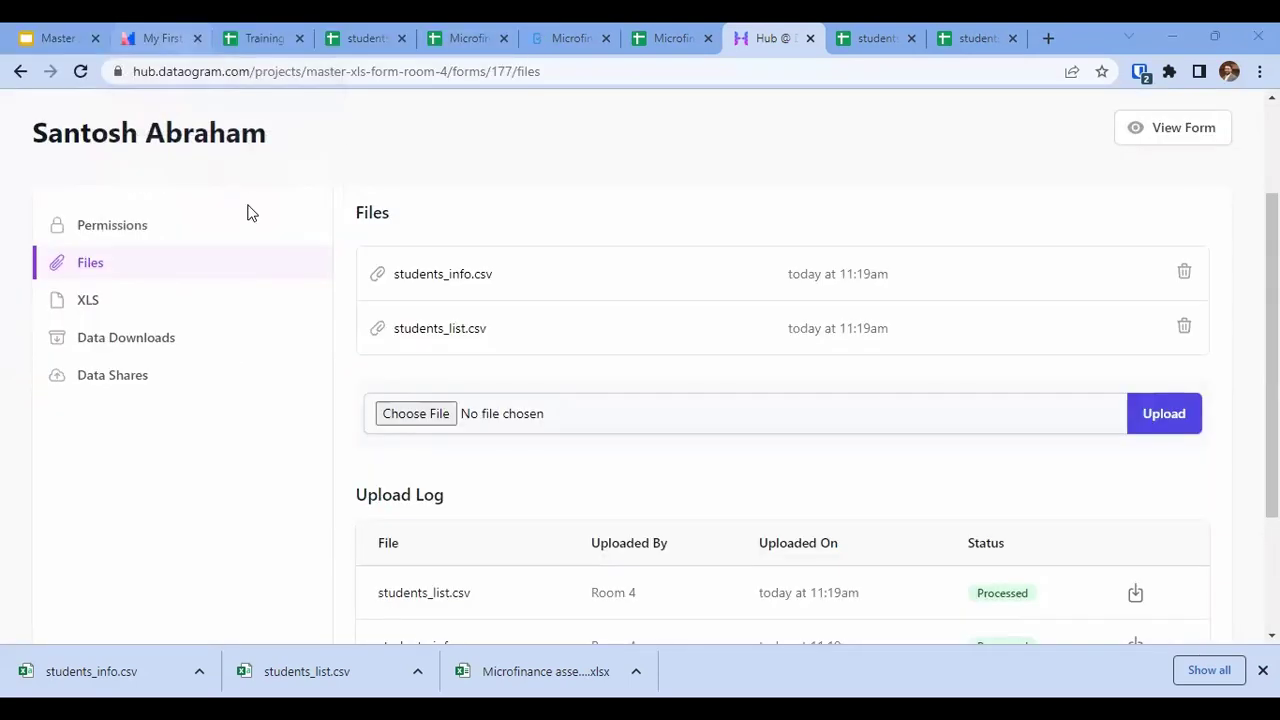
Open the imported form for data entry, select the first teacher and expand the list of students.
key("alt+Left")
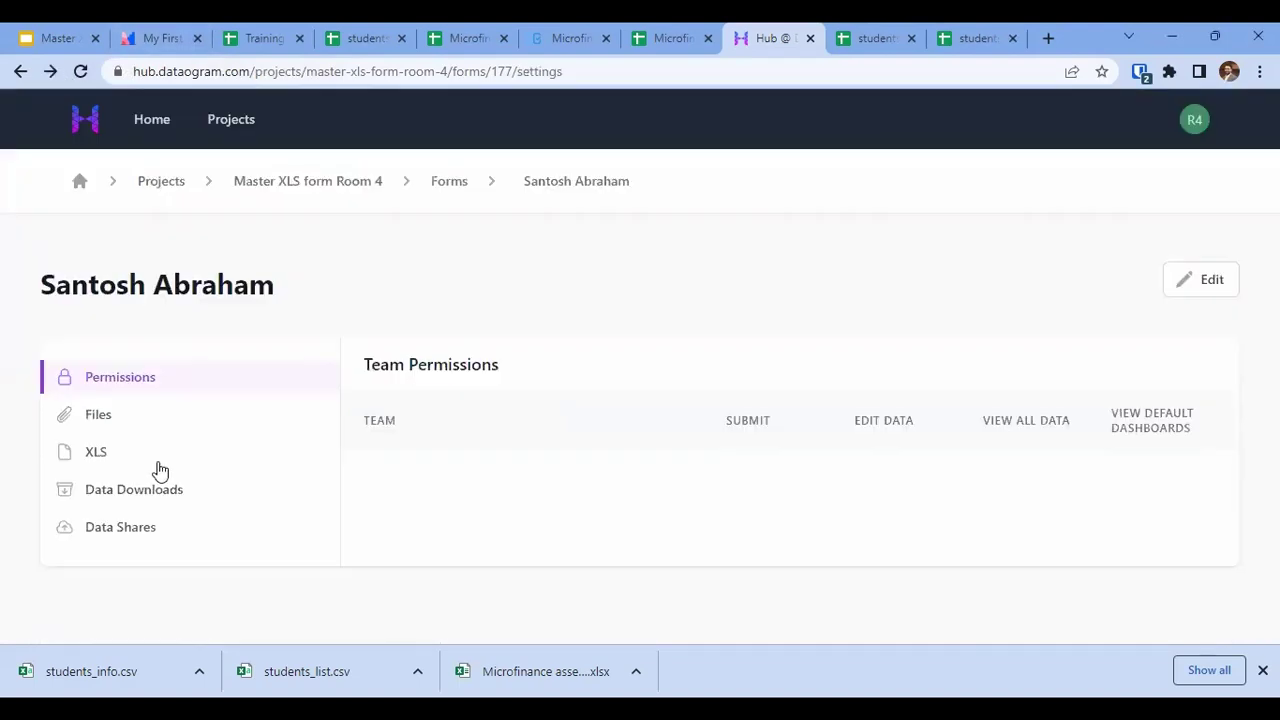
left_click(100, 418)
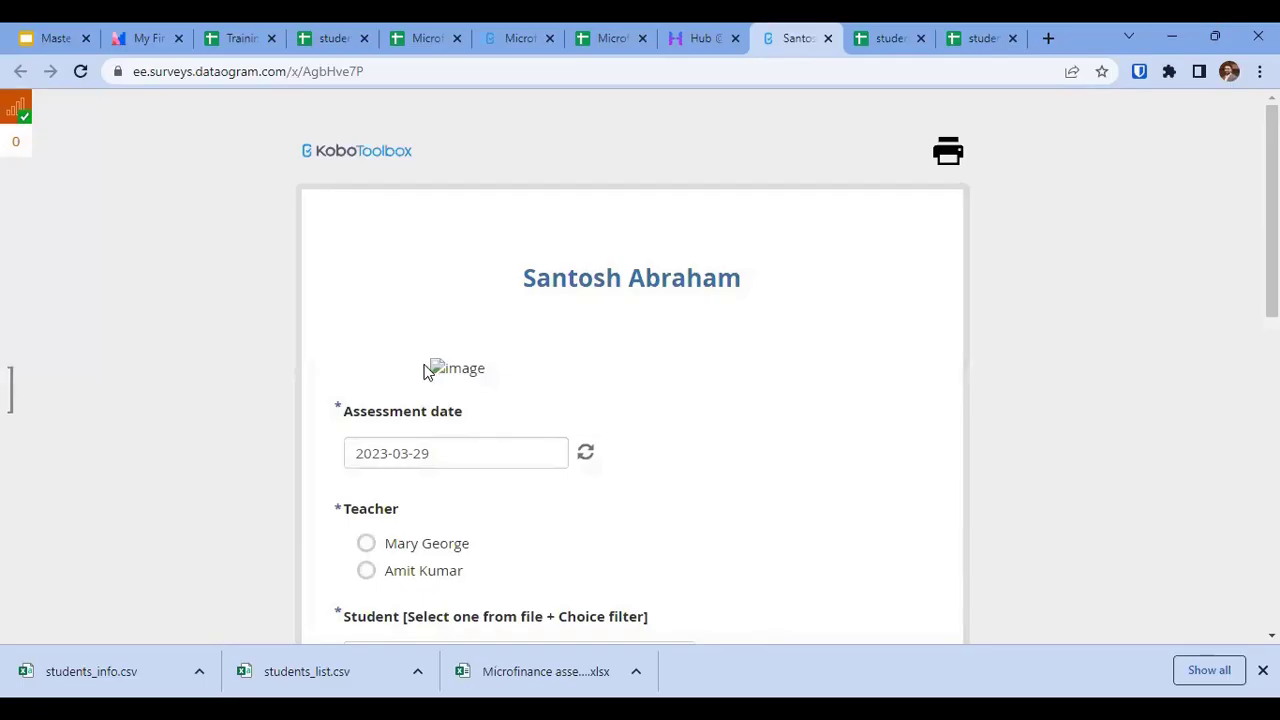
left_click_drag(426, 372, 523, 371)
scroll(523, 377, "down", 3)
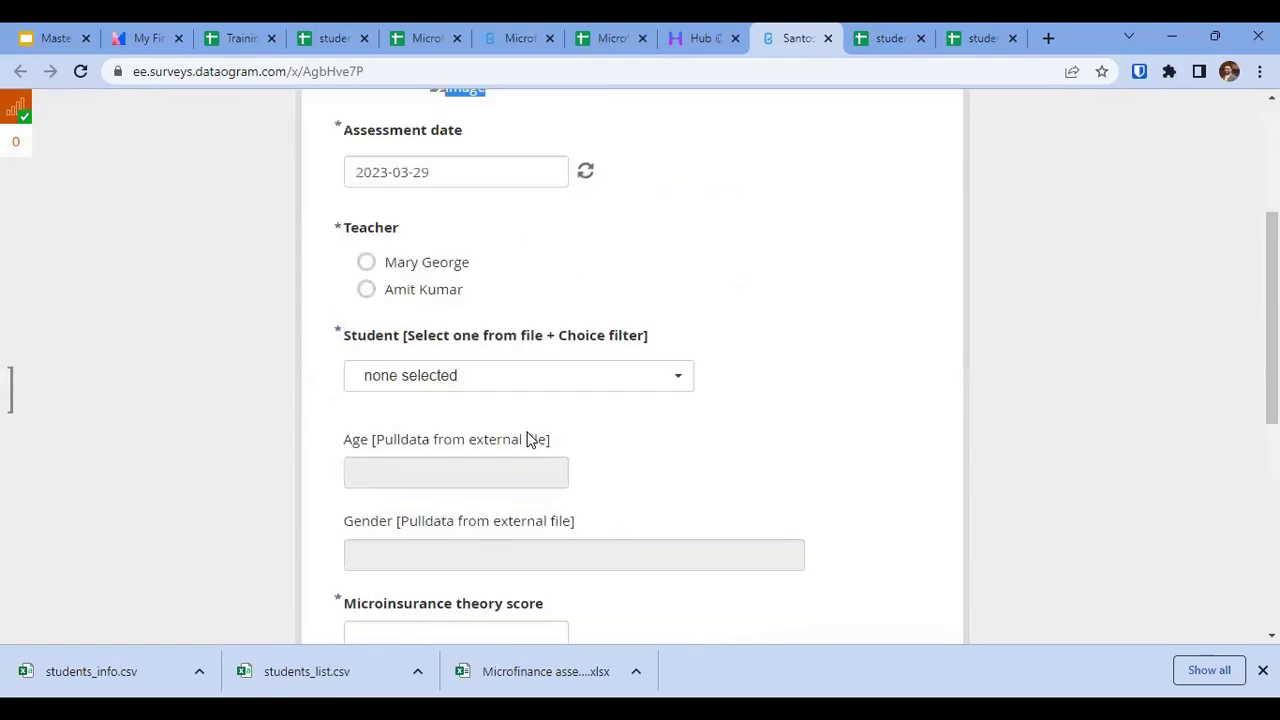
left_click(372, 265)
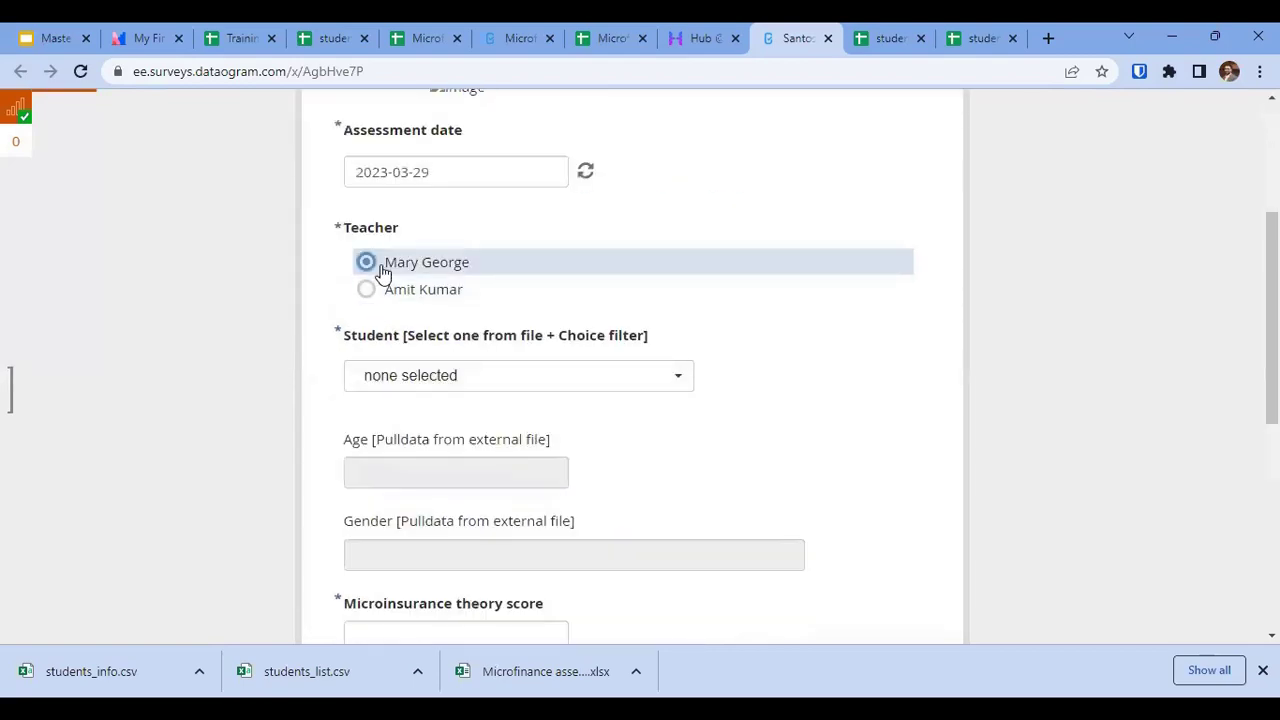
left_click(420, 378)
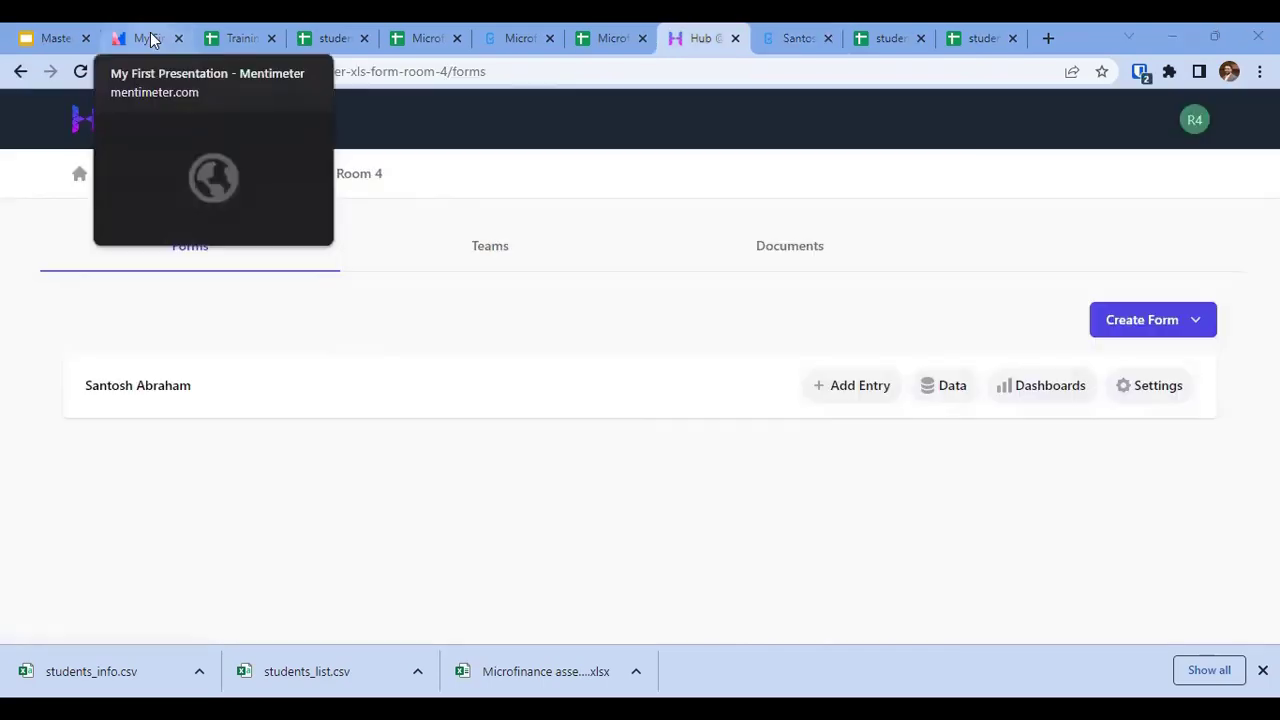
Close the Mentimeter tab and start the Master XLS forms Workshop slideshow in Google Slides from the Multi Language slide.
left_click(148, 38)
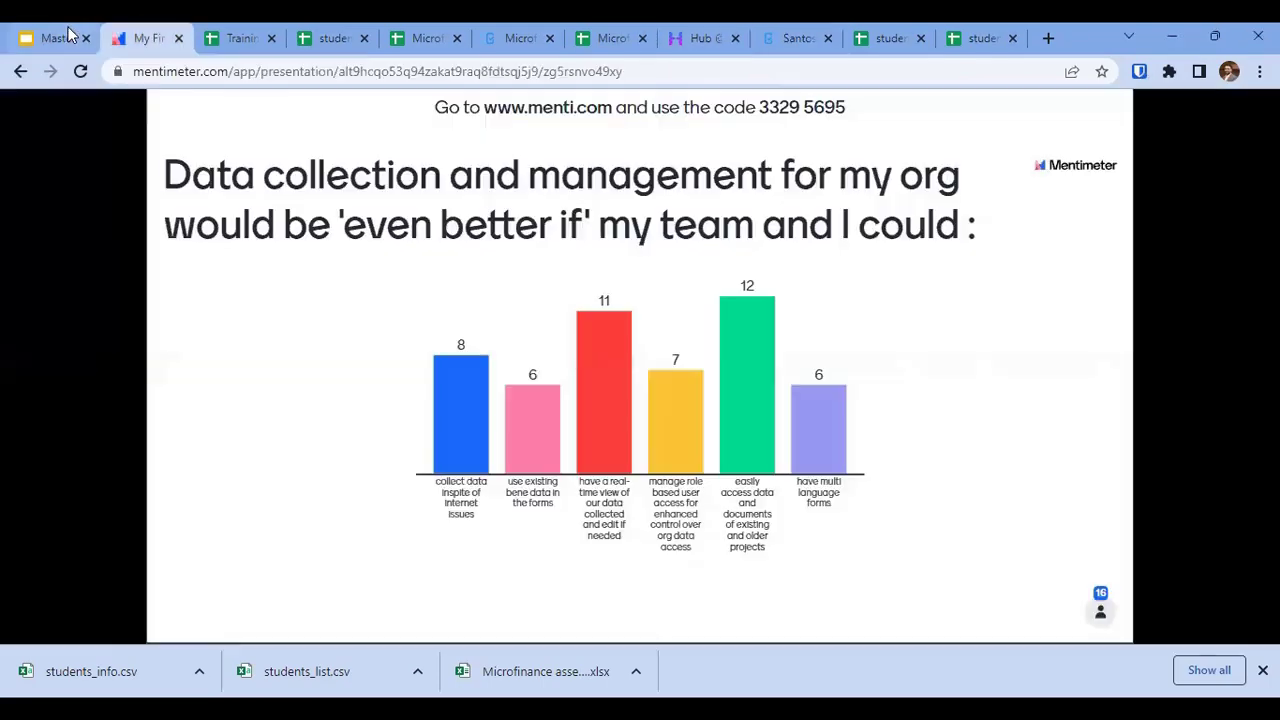
left_click(62, 38)
left_click(178, 38)
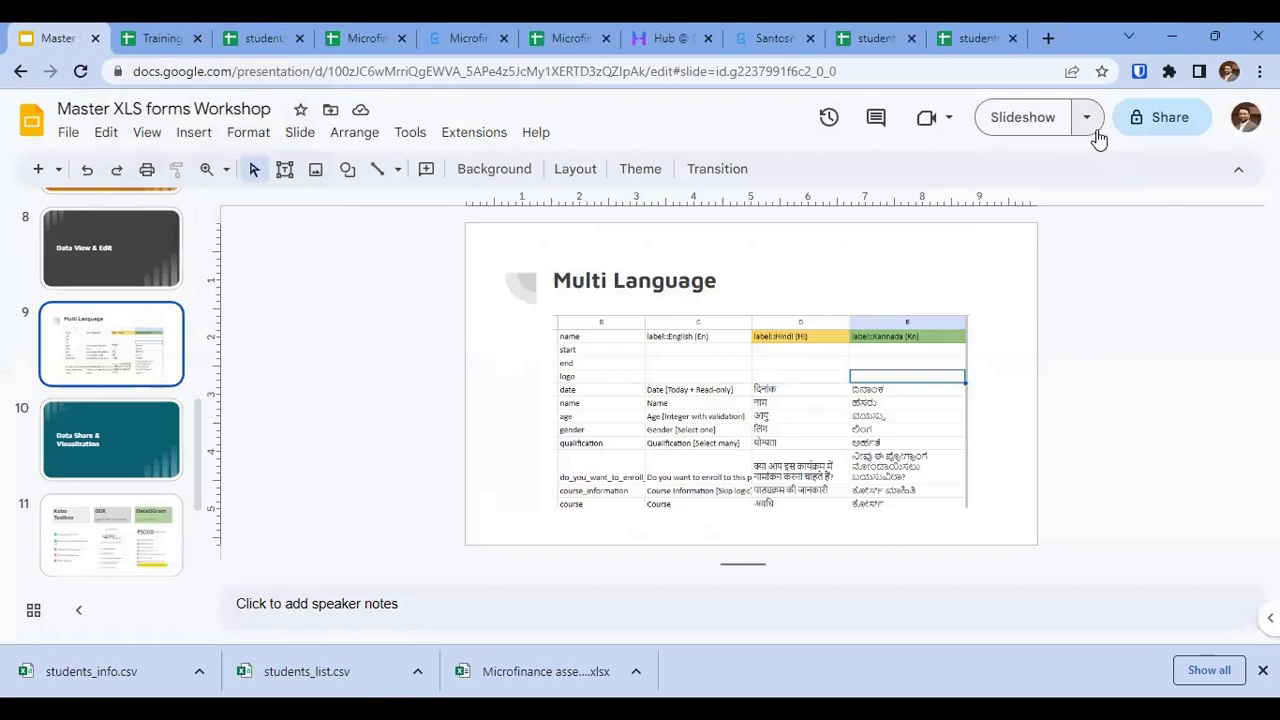
left_click(1038, 118)
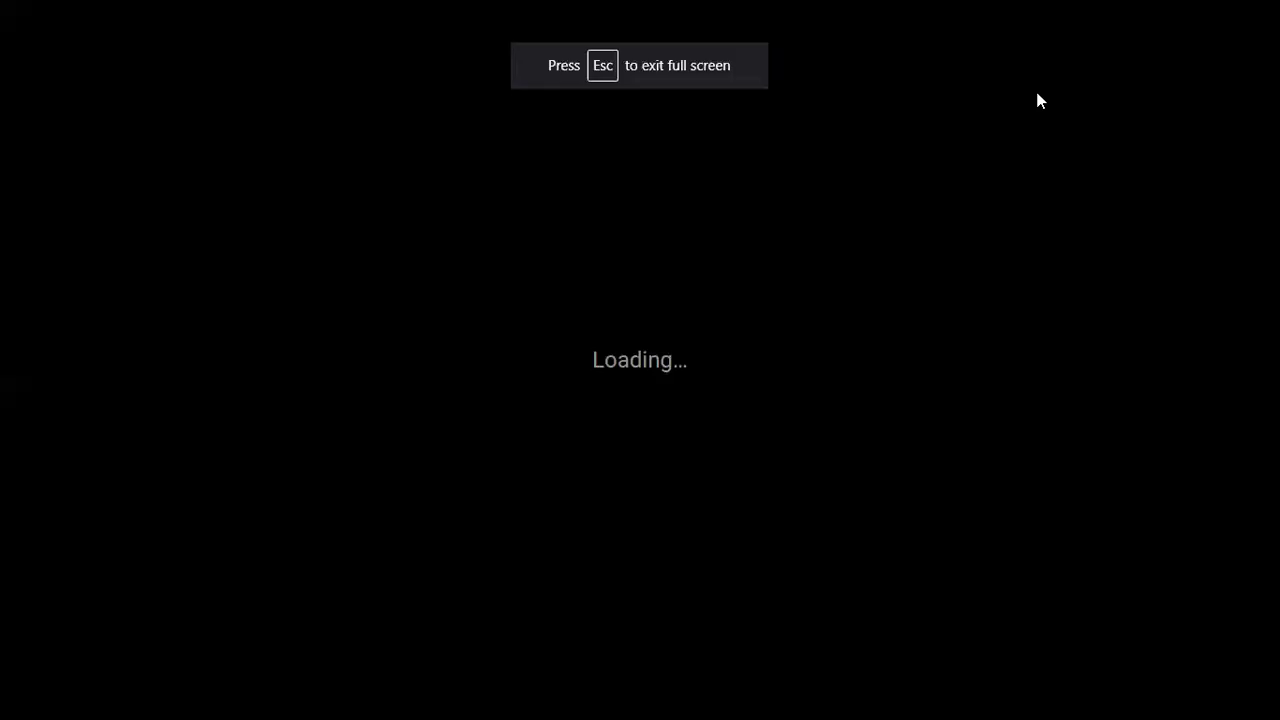